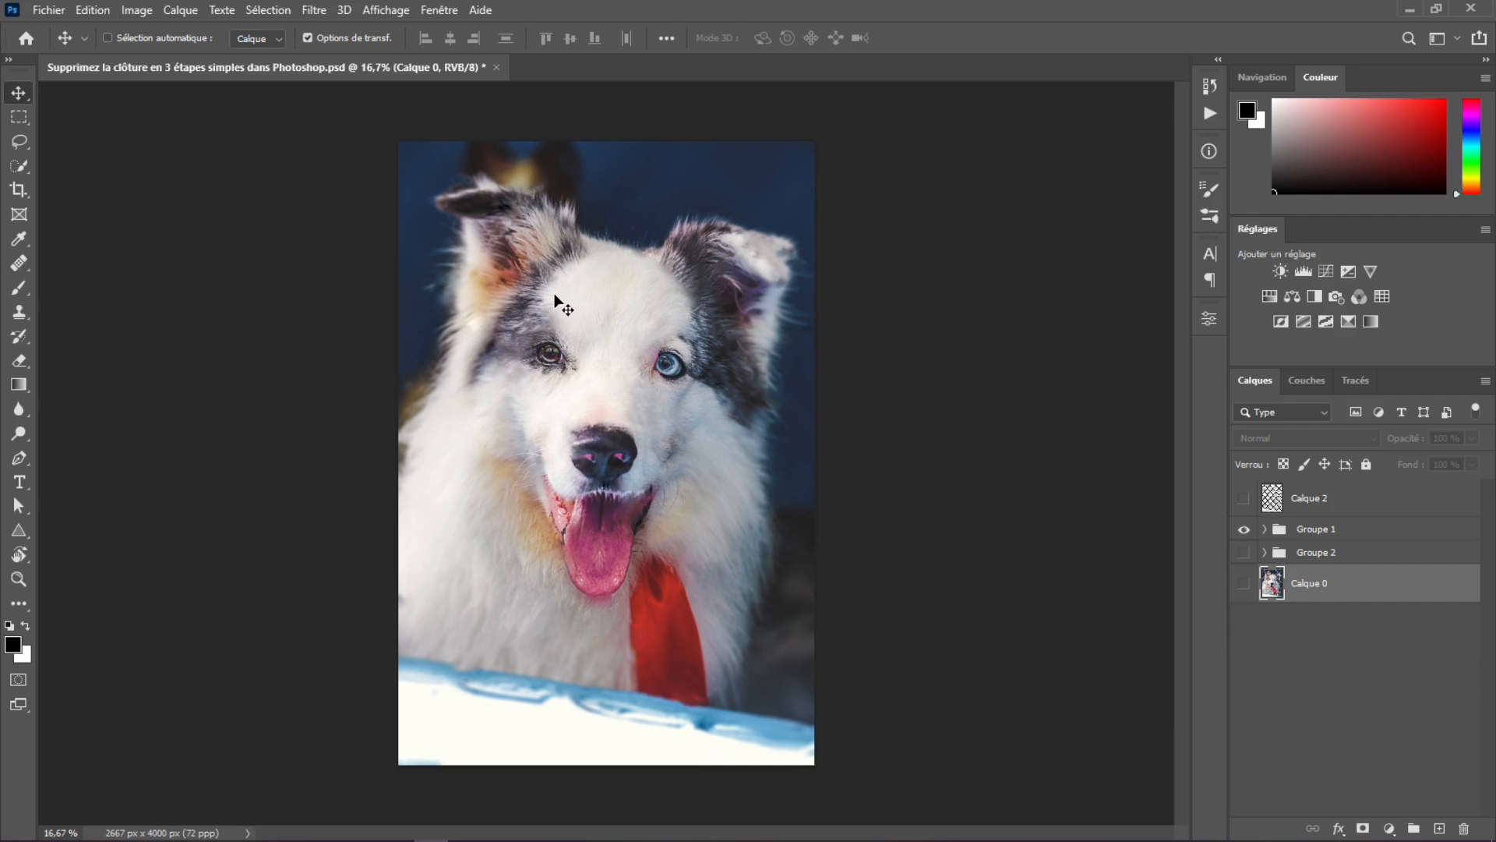
- Open the image pexels-sergio-souza-2291077.jpg as a new document
{"action": "left_click", "coordinate": [49, 11]}
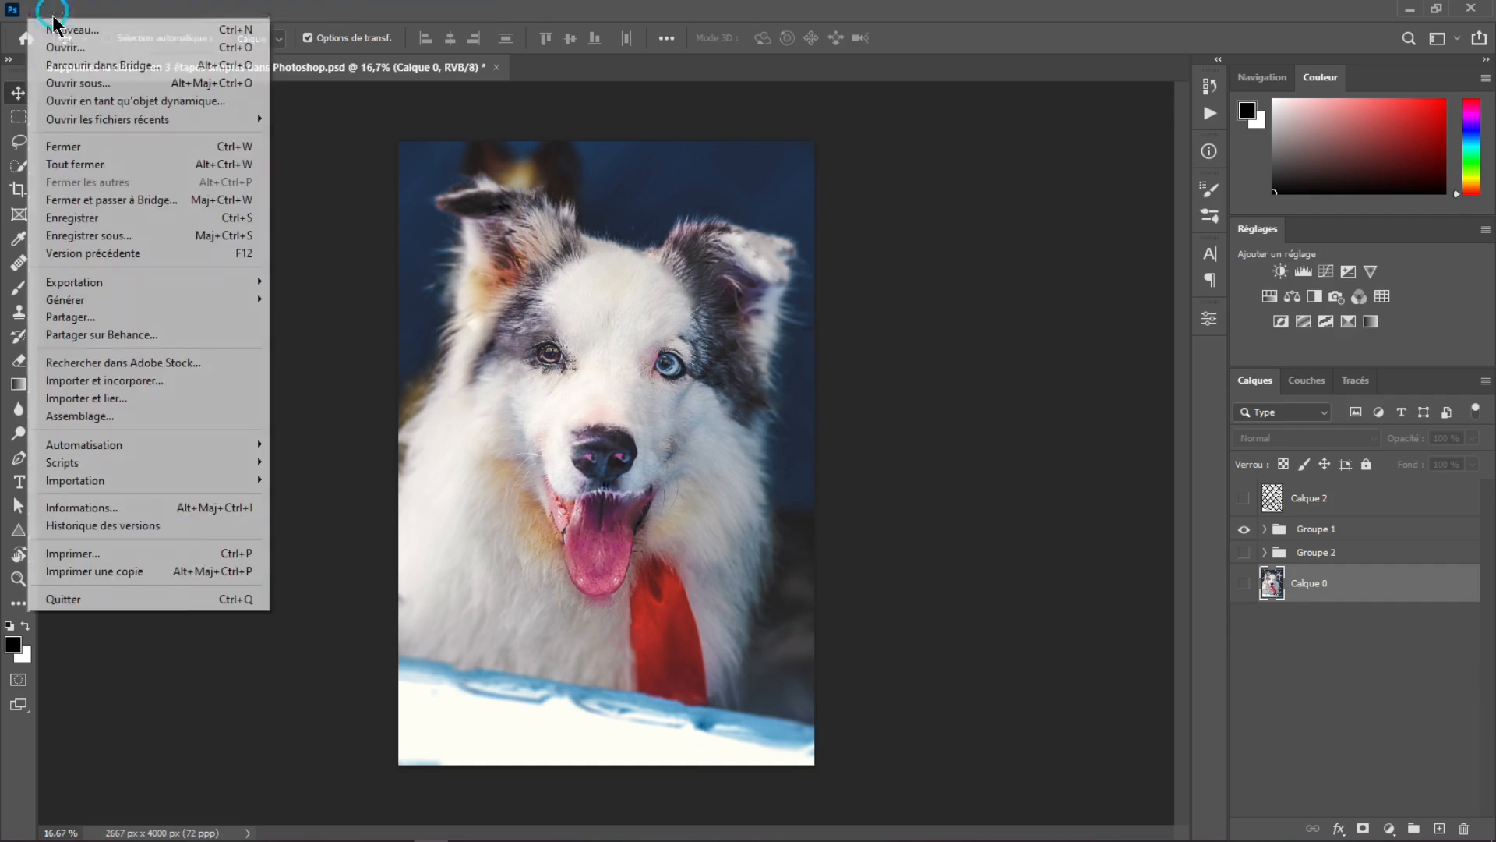
{"action": "left_click", "coordinate": [63, 48]}
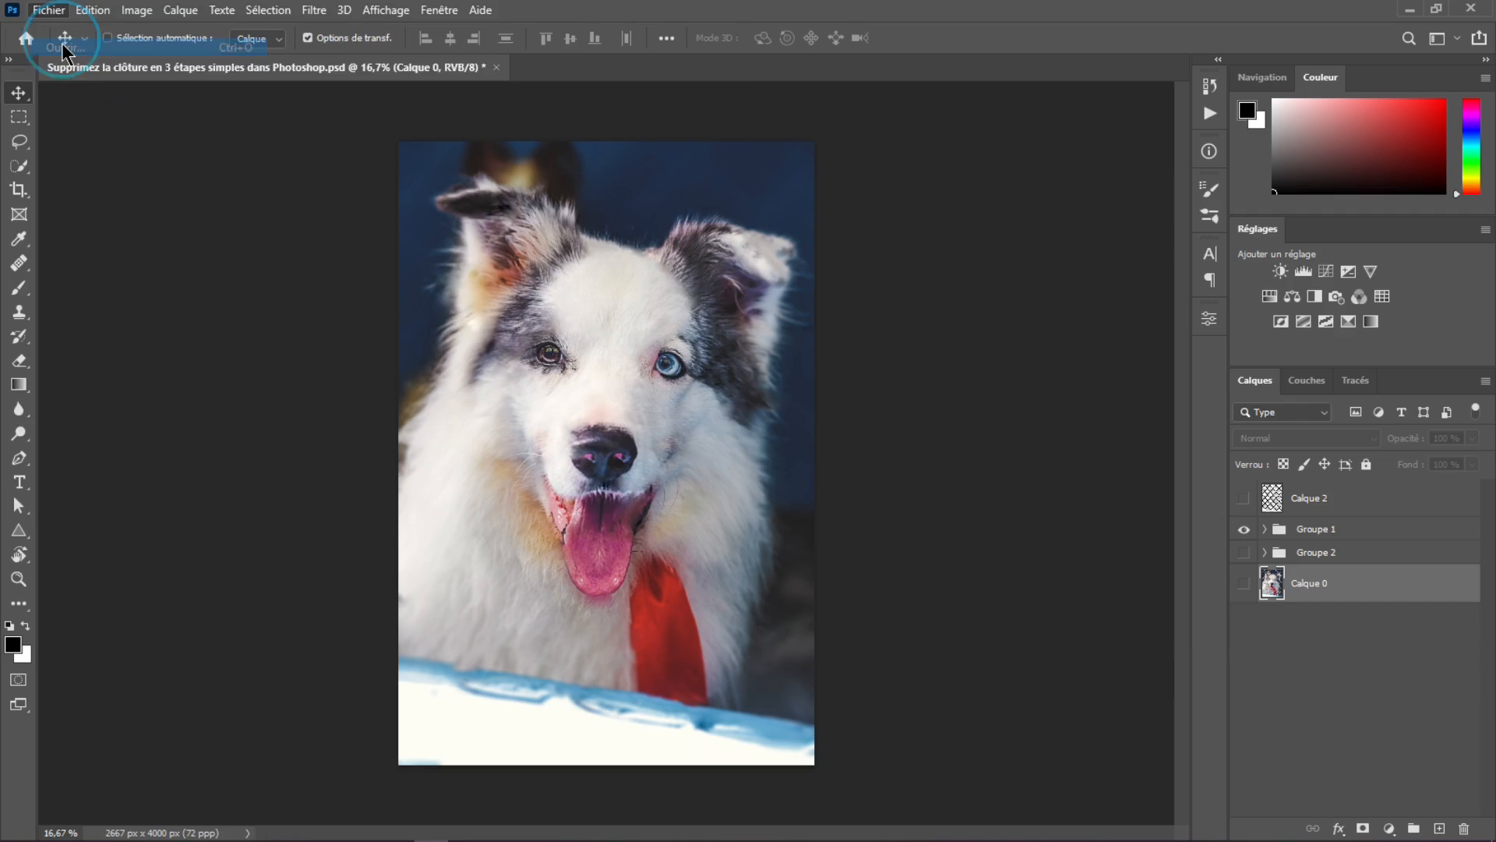
{"action": "left_click", "coordinate": [318, 133]}
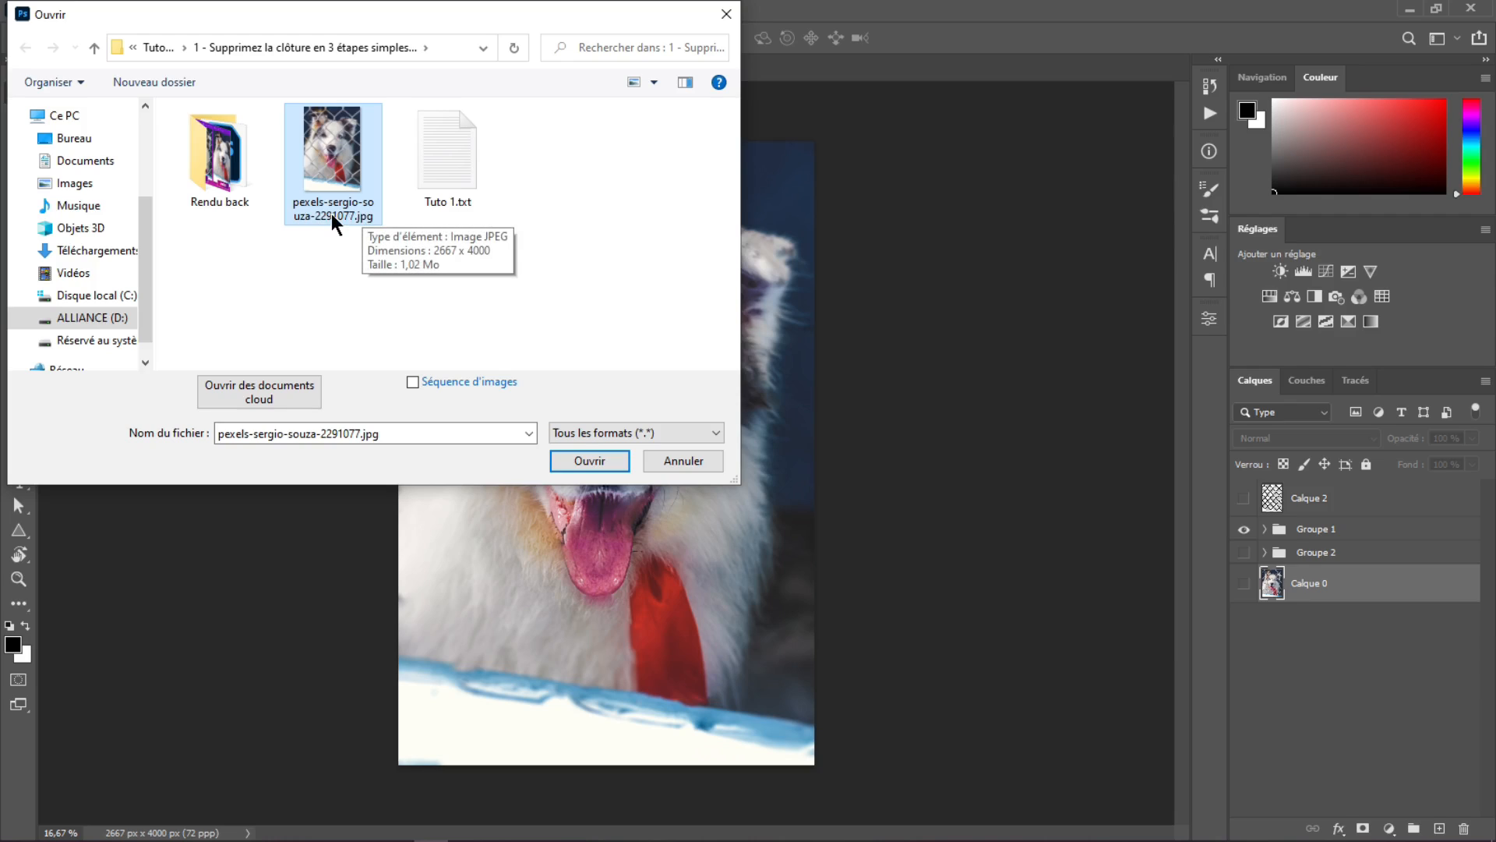
{"action": "left_click", "coordinate": [590, 463]}
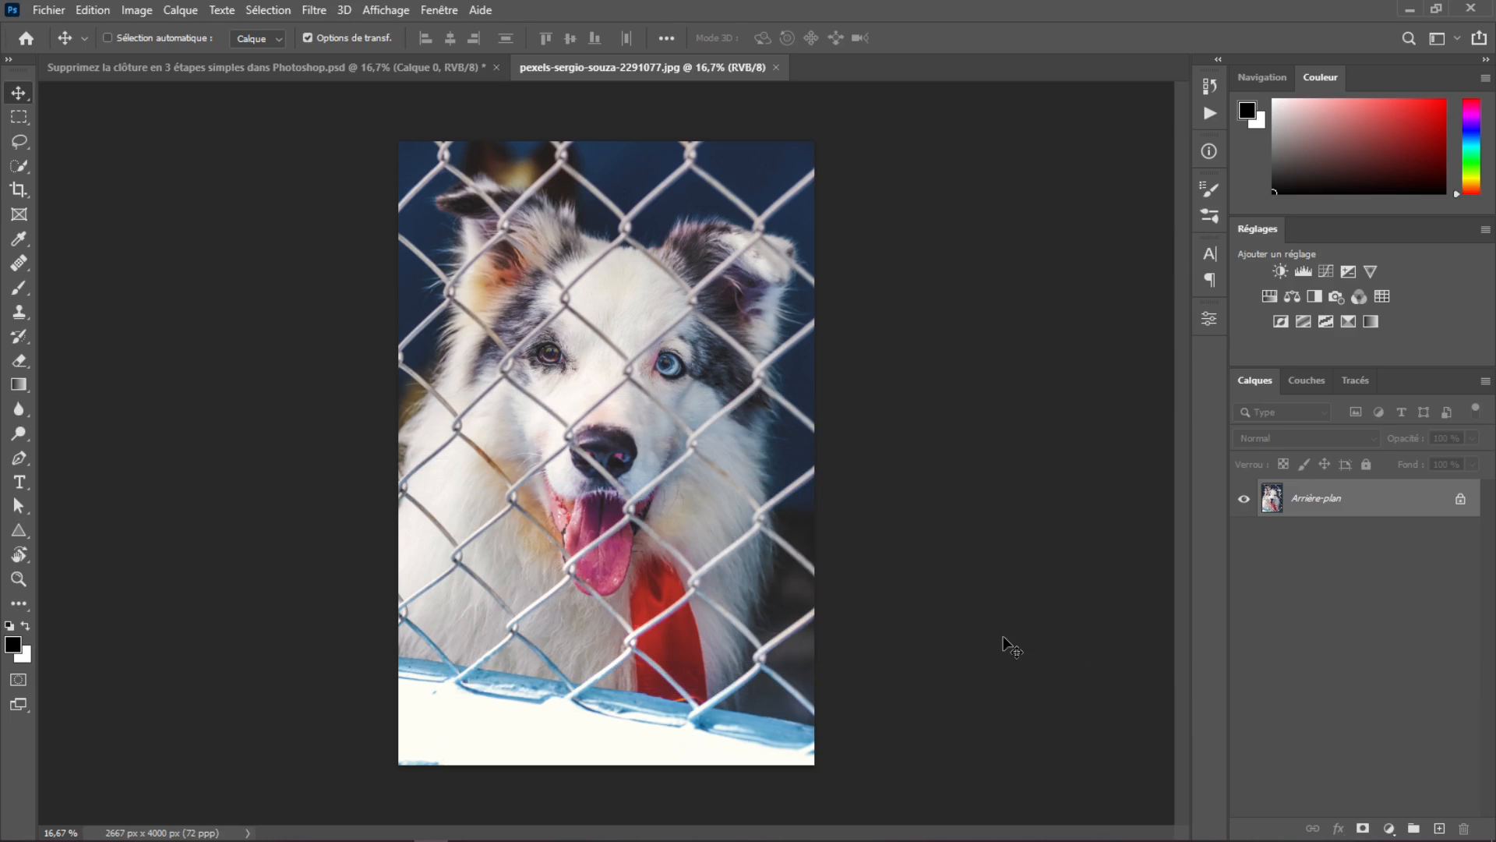
- Add an empty layer above the background layer and activate the Brush tool
{"action": "left_click", "coordinate": [1436, 828]}
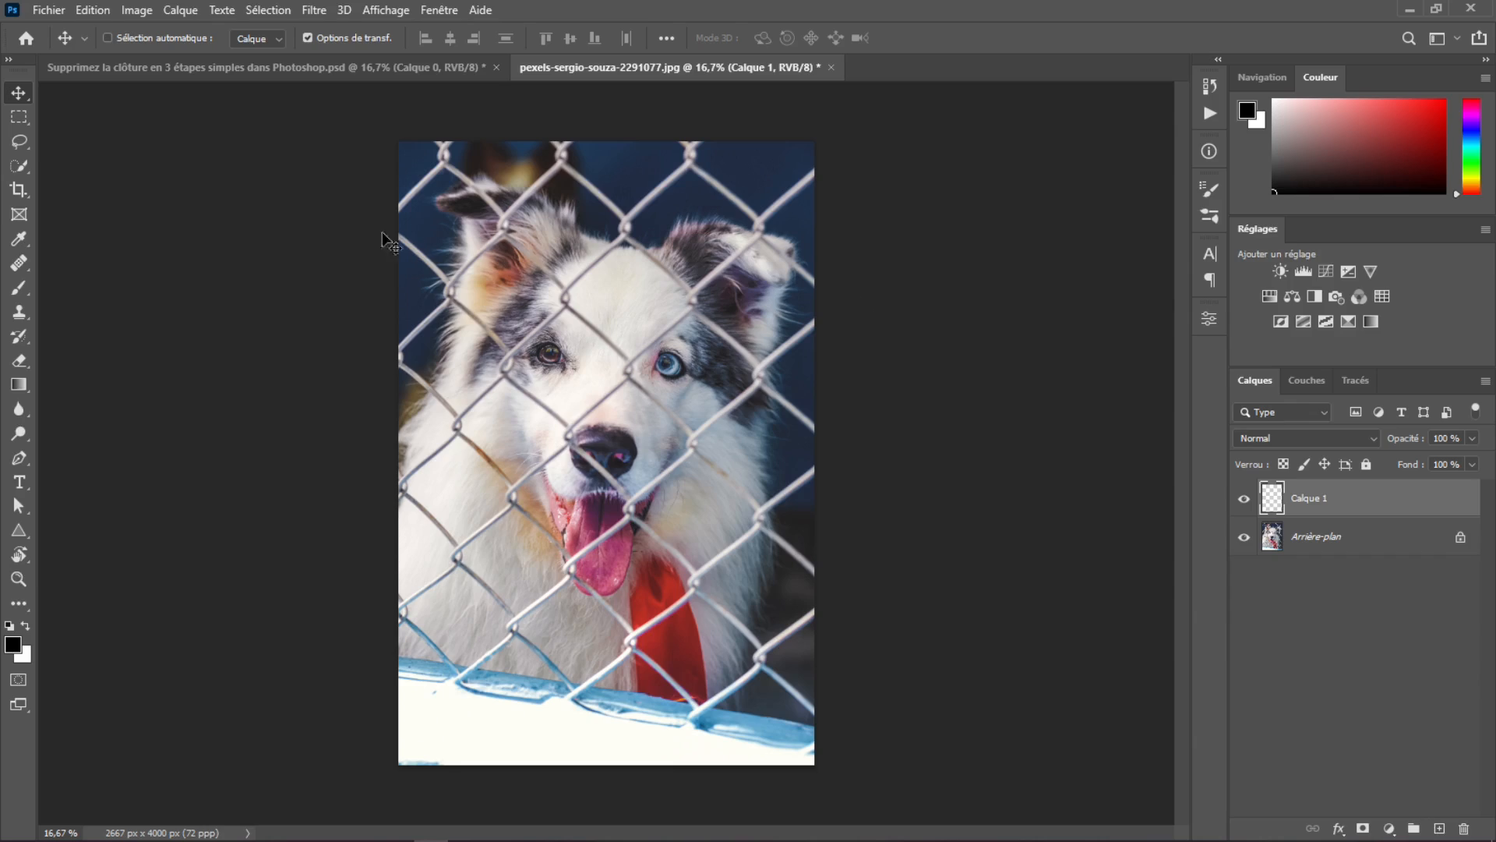
{"action": "left_click", "coordinate": [19, 288]}
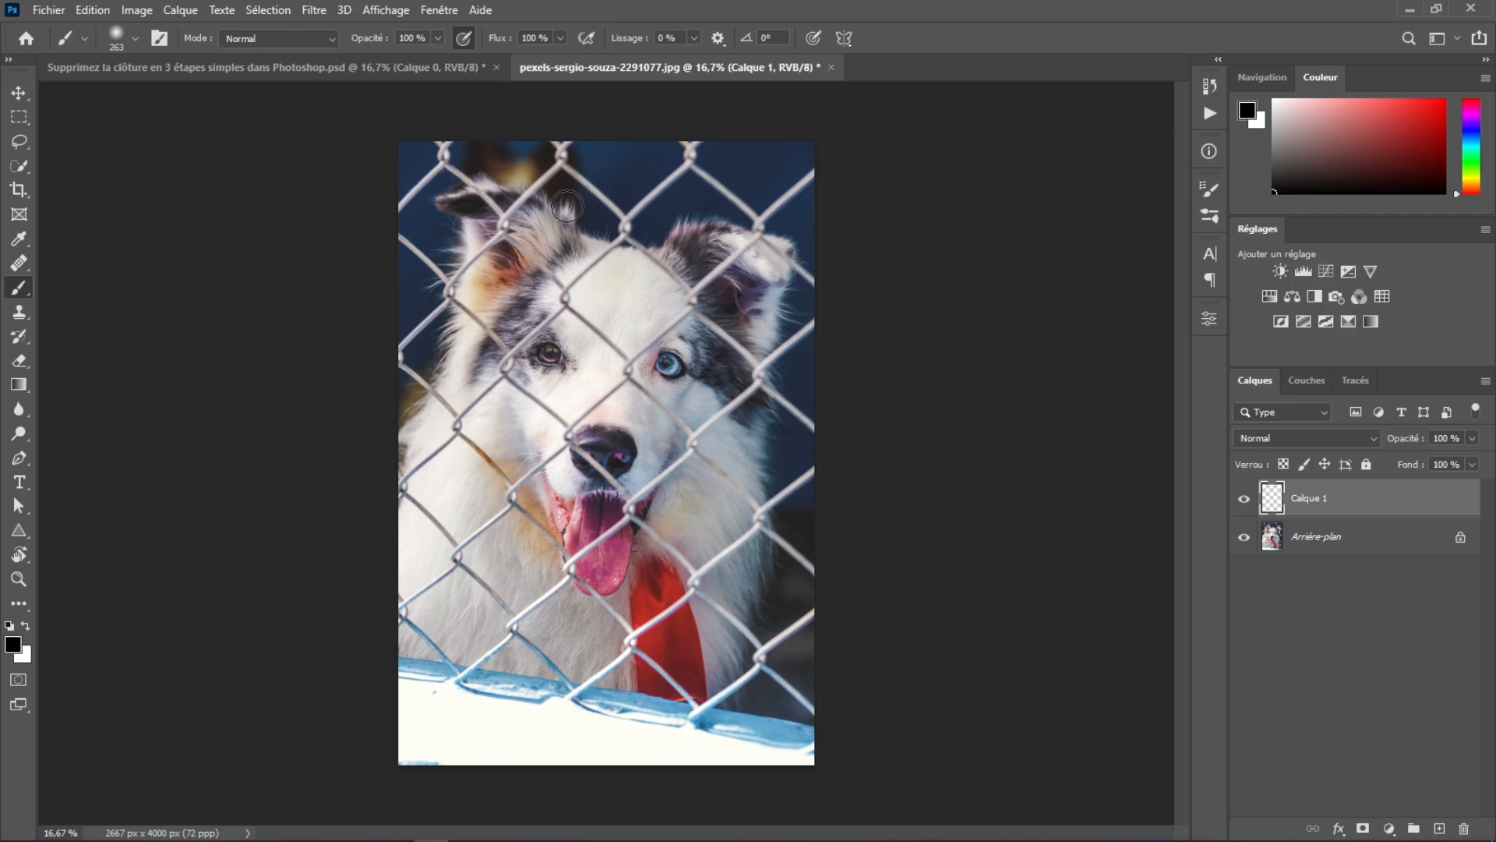
- Adjust the brush interactively on the upper part of the fence to a 327 px size with 9% hardness
{"action": "left_click", "coordinate": [1256, 75]}
{"action": "left_click_drag", "start_coordinate": [1356, 206], "coordinate": [1368, 206]}
{"action": "scroll", "coordinate": [464, 231], "scroll_direction": "up", "scroll_amount": 5}
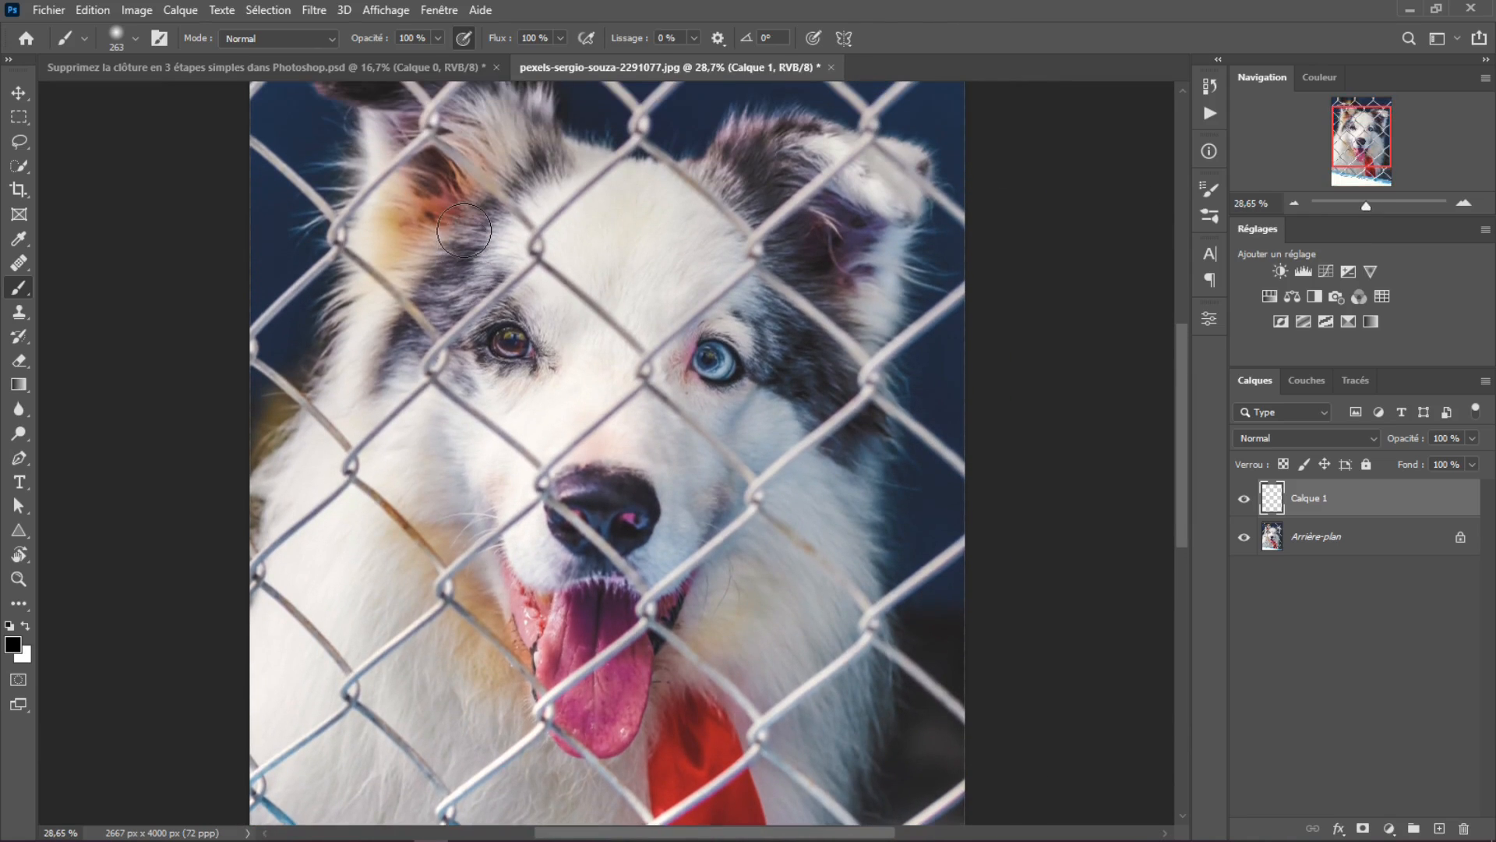
{"action": "scroll", "coordinate": [537, 209], "scroll_direction": "up", "scroll_amount": 2}
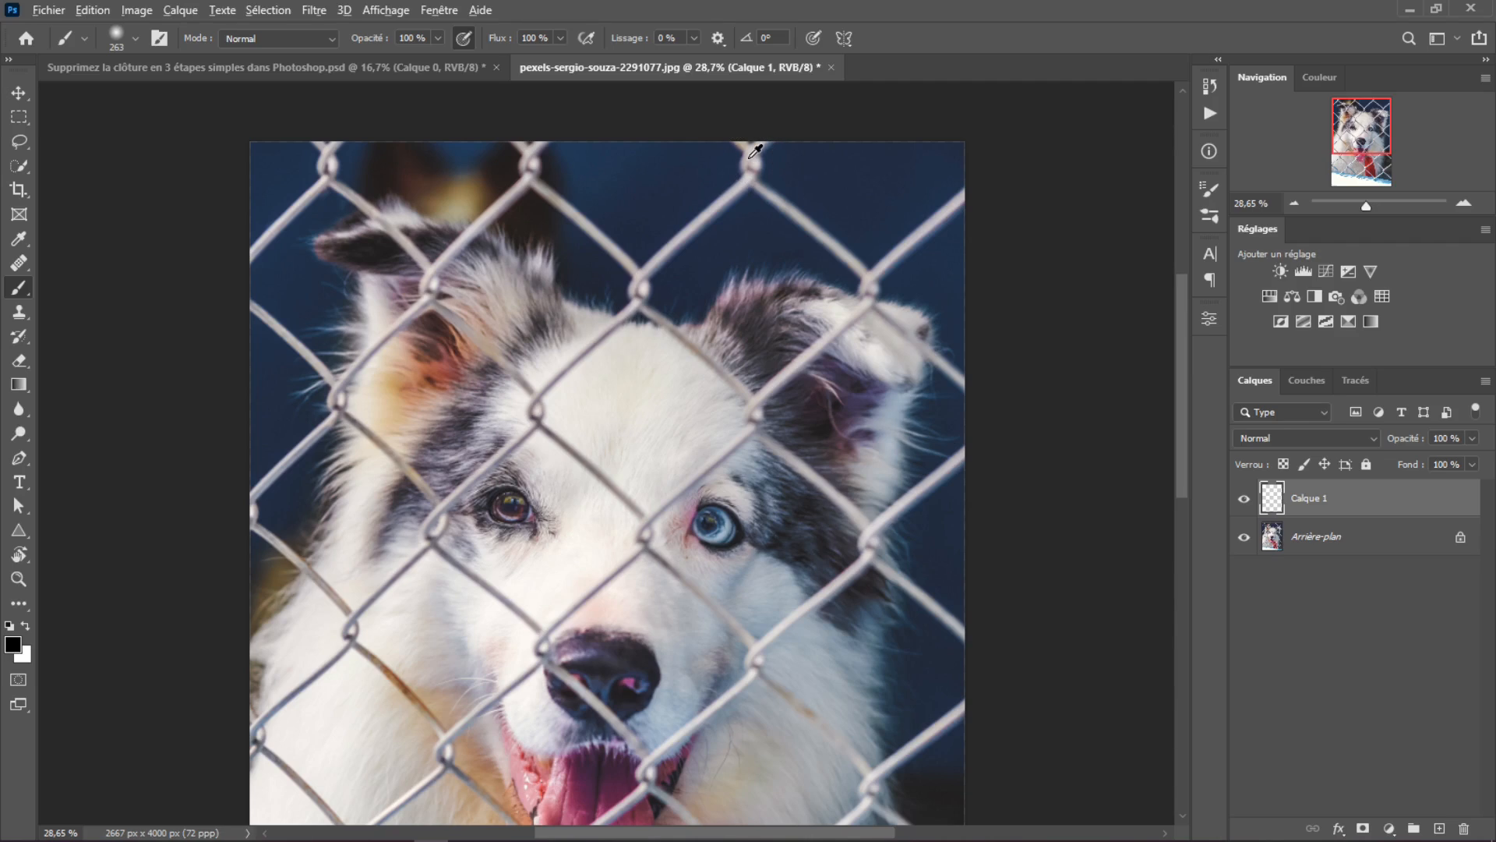
{"action": "scroll", "coordinate": [755, 151], "scroll_direction": "up", "scroll_amount": 3}
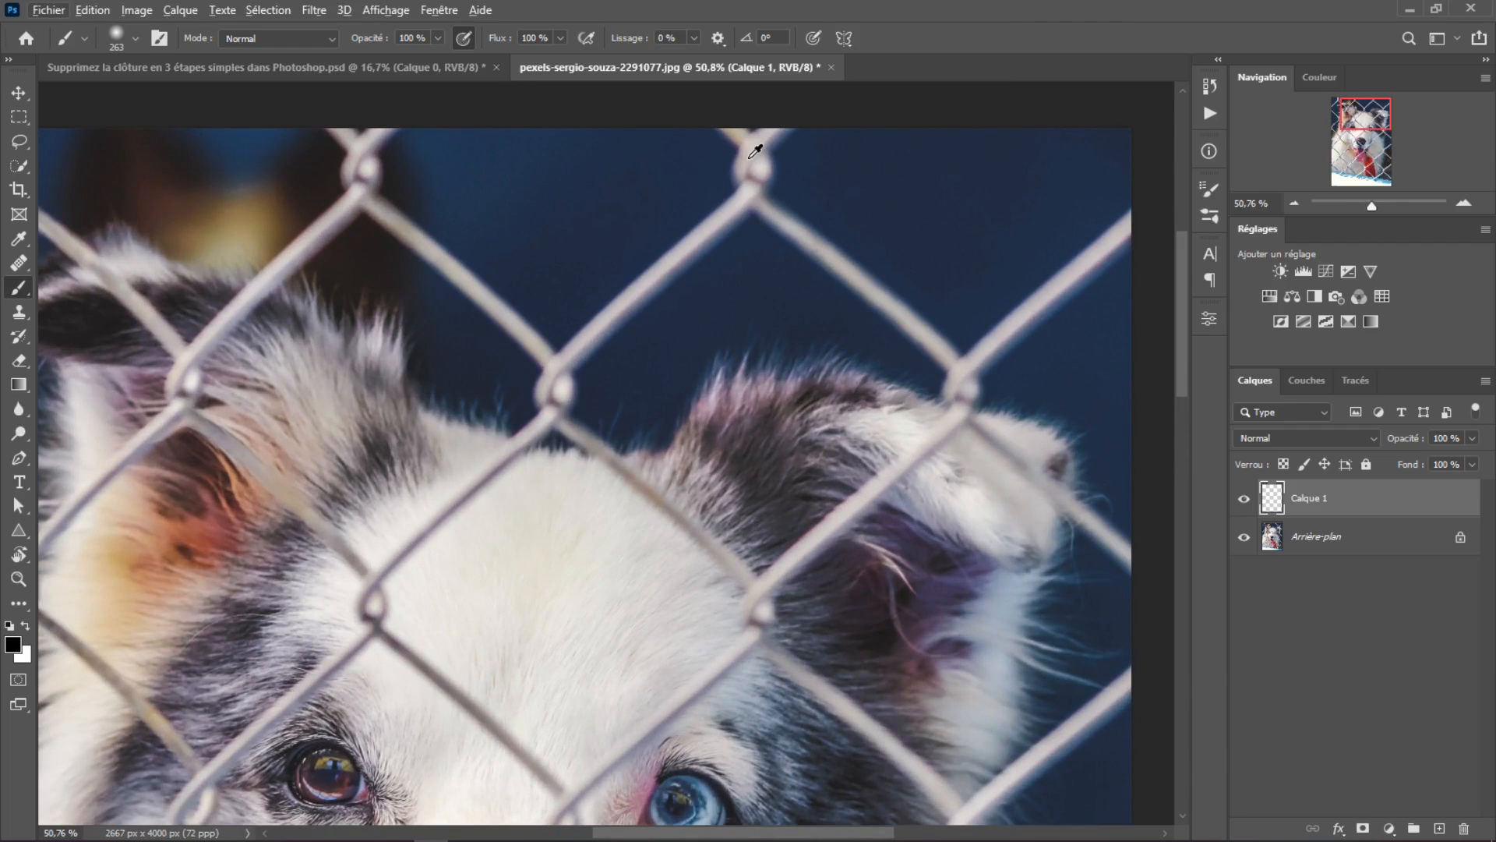
{"action": "mouse_move", "coordinate": [748, 159]}
{"action": "left_mouse_down", "text": "alt"}
{"action": "mouse_move", "coordinate": [716, 173]}
{"action": "mouse_move", "coordinate": [713, 296]}
{"action": "left_mouse_up", "text": "alt"}
{"action": "mouse_move", "coordinate": [705, 443]}
{"action": "left_mouse_down"}
{"action": "mouse_move", "coordinate": [709, 184]}
{"action": "mouse_move", "coordinate": [708, 404]}
{"action": "mouse_move", "coordinate": [727, 177]}
{"action": "mouse_move", "coordinate": [755, 257]}
{"action": "mouse_move", "coordinate": [733, 173]}
{"action": "mouse_move", "coordinate": [747, 168]}
{"action": "left_mouse_up"}
{"action": "left_click_drag", "start_coordinate": [759, 222], "coordinate": [759, 232]}
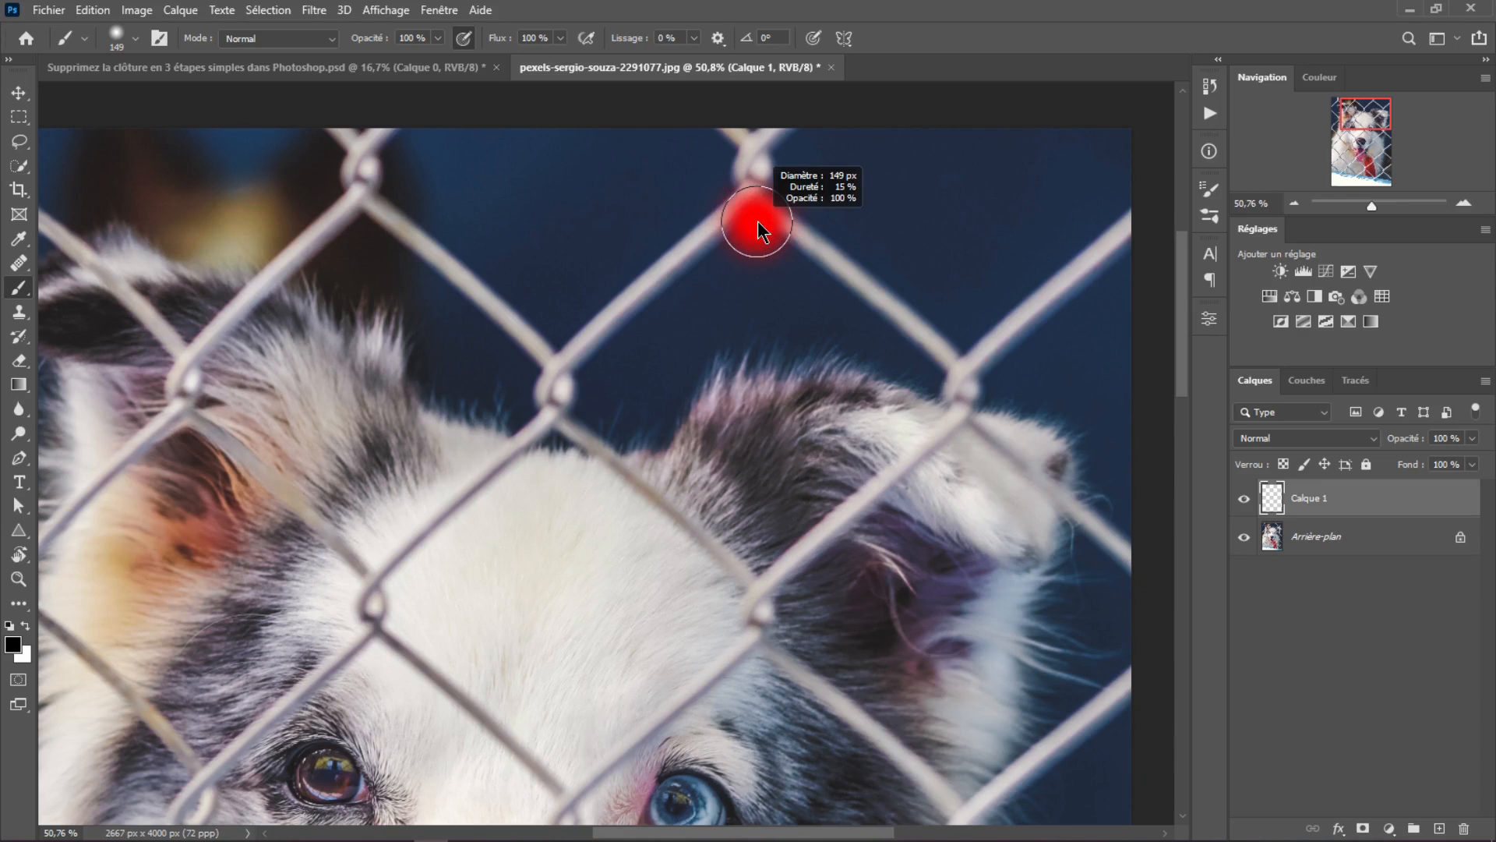
{"action": "mouse_move", "coordinate": [760, 232]}
{"action": "left_mouse_down"}
{"action": "mouse_move", "coordinate": [748, 328]}
{"action": "mouse_move", "coordinate": [756, 221]}
{"action": "mouse_move", "coordinate": [746, 282]}
{"action": "mouse_move", "coordinate": [755, 234]}
{"action": "mouse_move", "coordinate": [807, 220]}
{"action": "mouse_move", "coordinate": [755, 223]}
{"action": "mouse_move", "coordinate": [782, 224]}
{"action": "mouse_move", "coordinate": [768, 219]}
{"action": "left_mouse_up"}
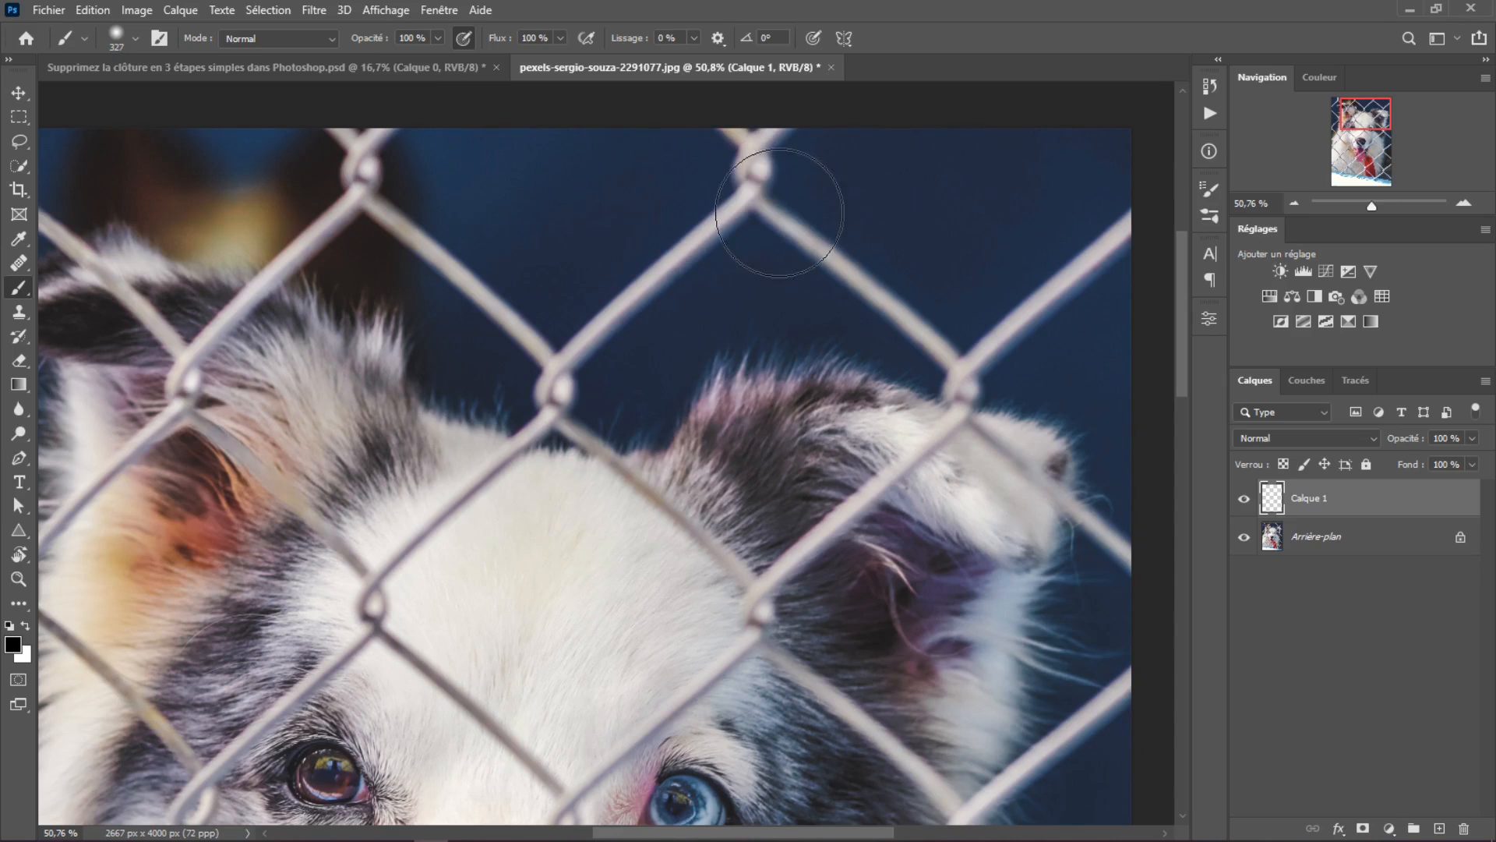
- Set the brush hardness to 26% and the brush size to 75 px
{"action": "left_click", "coordinate": [136, 39]}
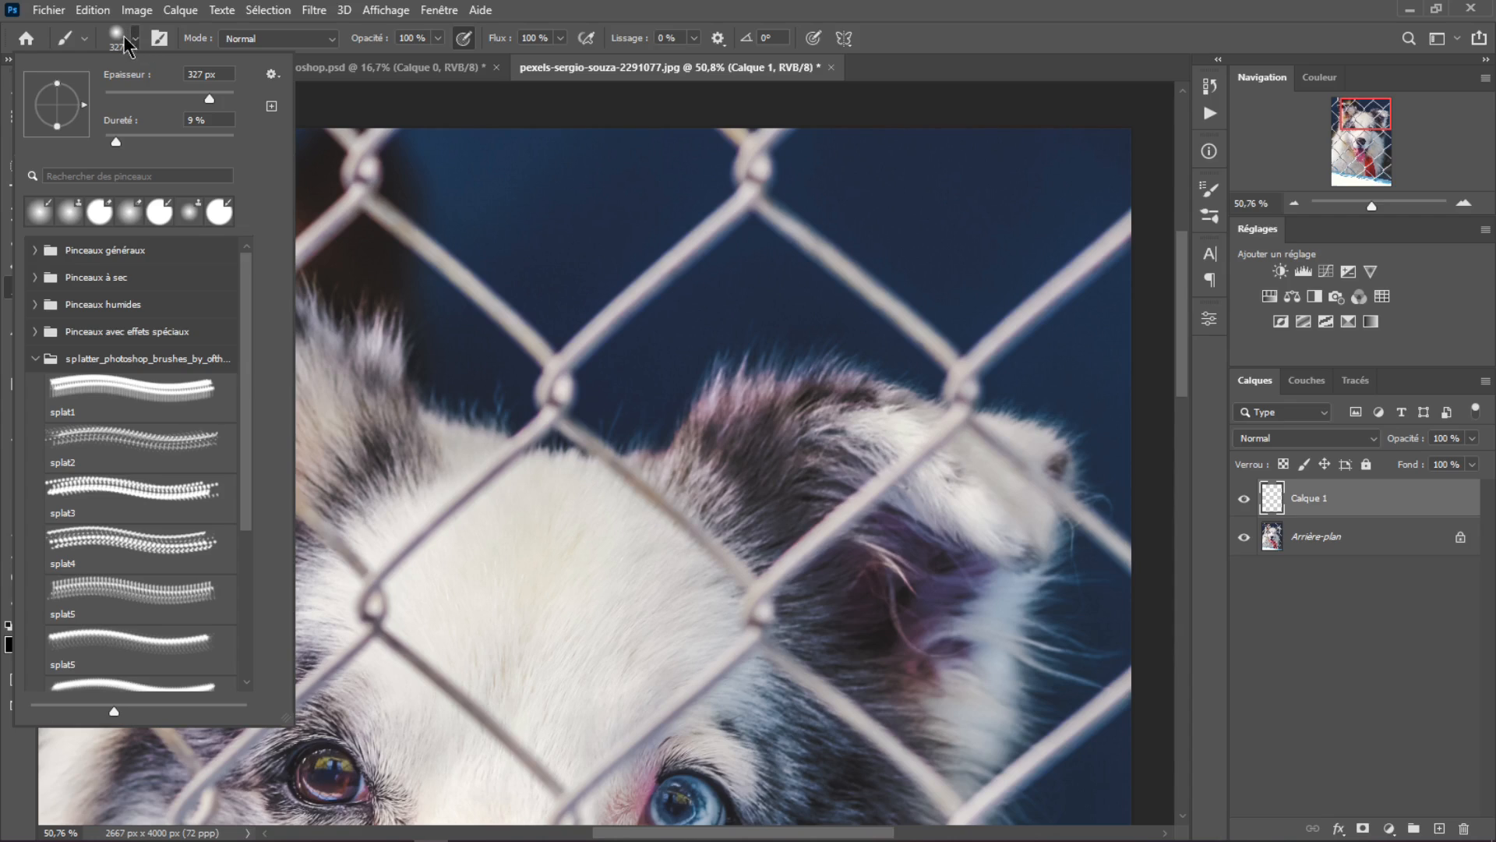
{"action": "mouse_move", "coordinate": [209, 100]}
{"action": "left_mouse_down"}
{"action": "mouse_move", "coordinate": [184, 99]}
{"action": "mouse_move", "coordinate": [209, 99]}
{"action": "left_mouse_up"}
{"action": "mouse_move", "coordinate": [116, 142]}
{"action": "left_mouse_down"}
{"action": "mouse_move", "coordinate": [161, 142]}
{"action": "mouse_move", "coordinate": [139, 148]}
{"action": "left_mouse_up"}
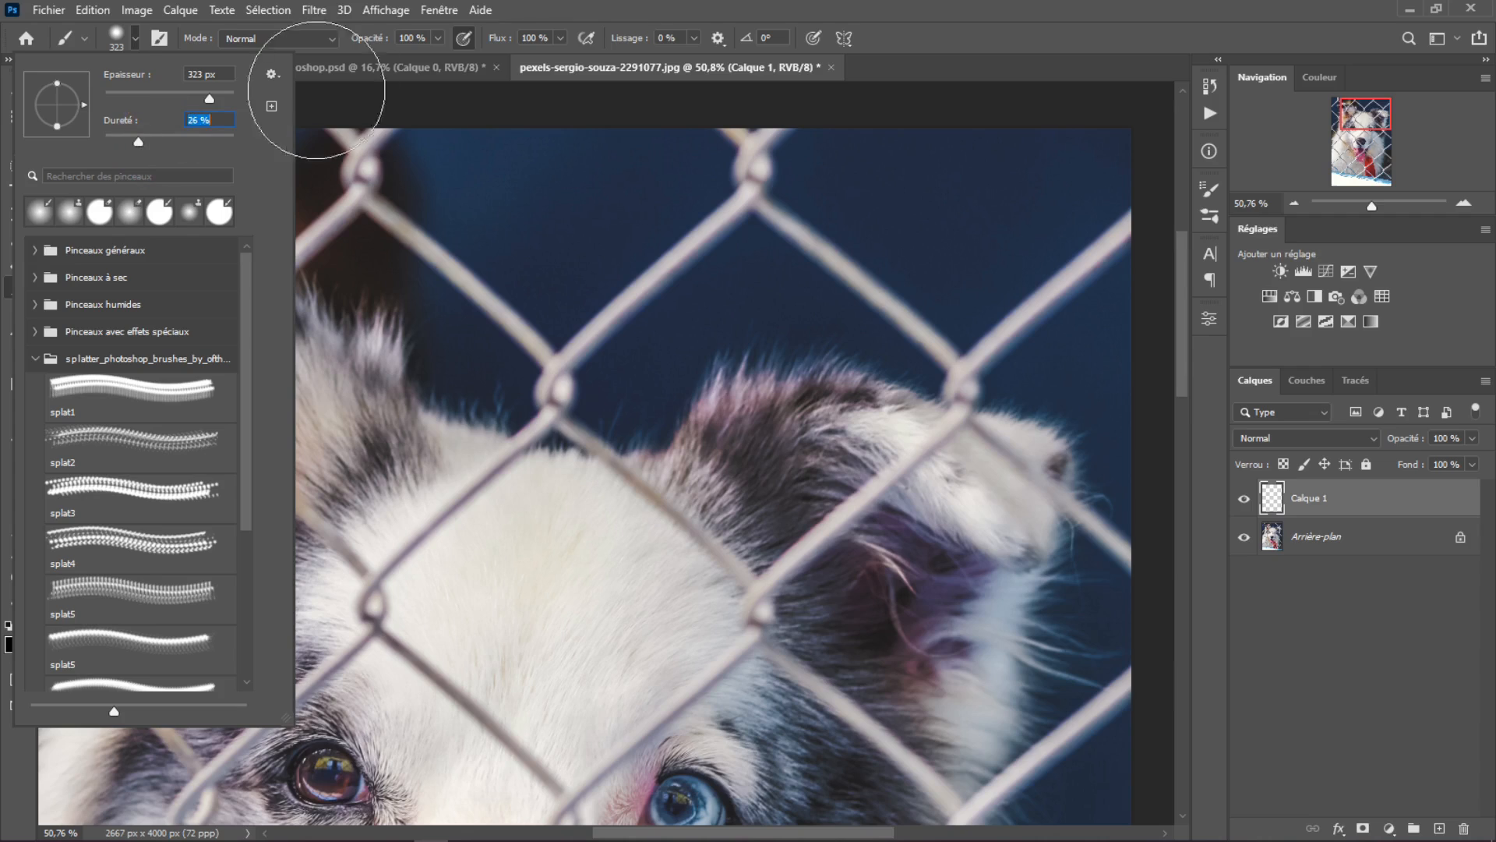
{"action": "right_click", "coordinate": [658, 170]}
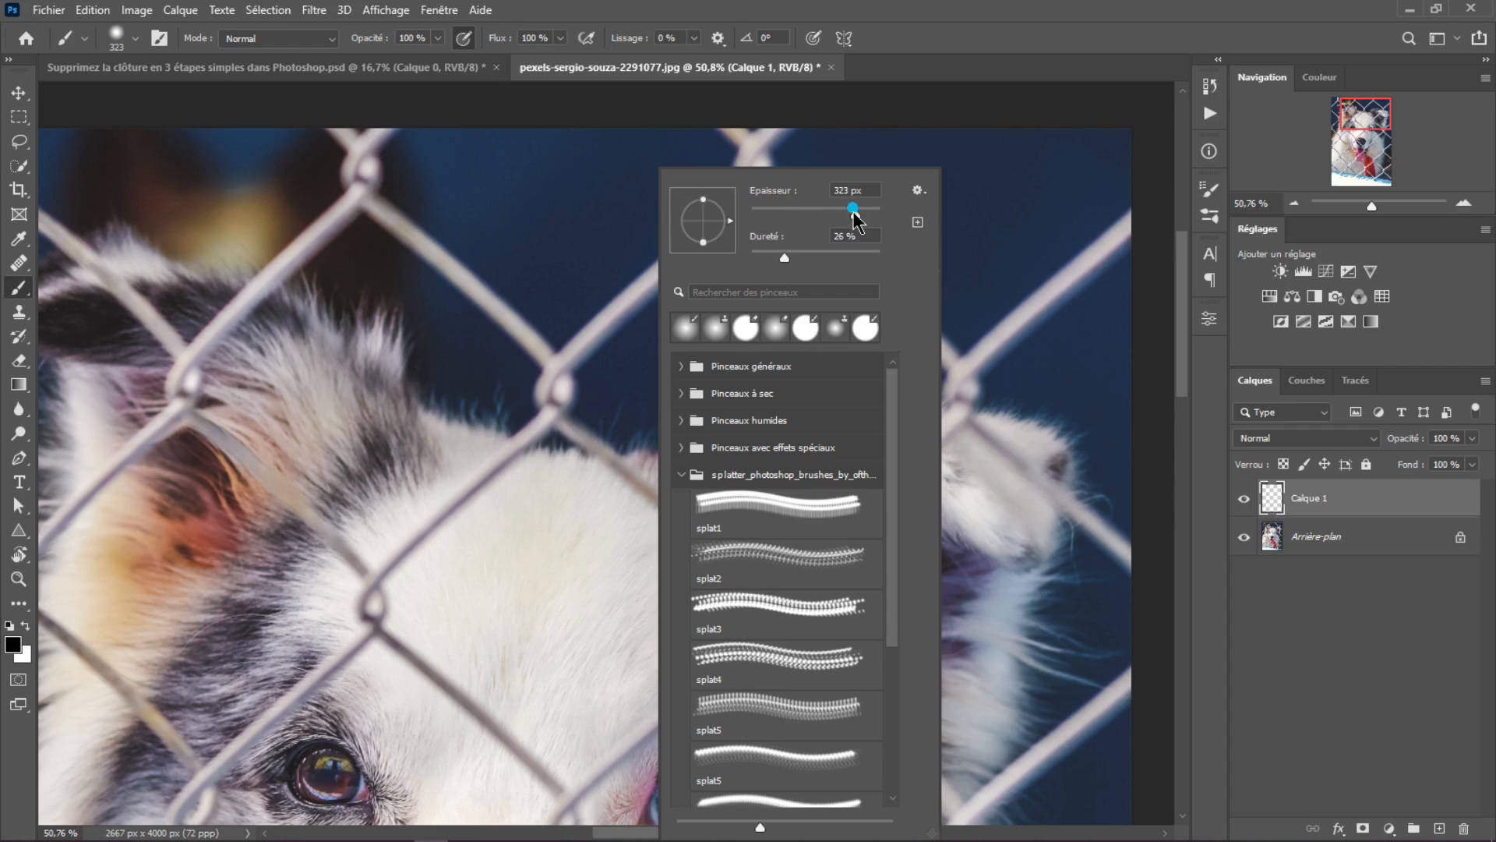
{"action": "left_click_drag", "start_coordinate": [852, 208], "coordinate": [803, 220]}
{"action": "left_click", "coordinate": [938, 39]}
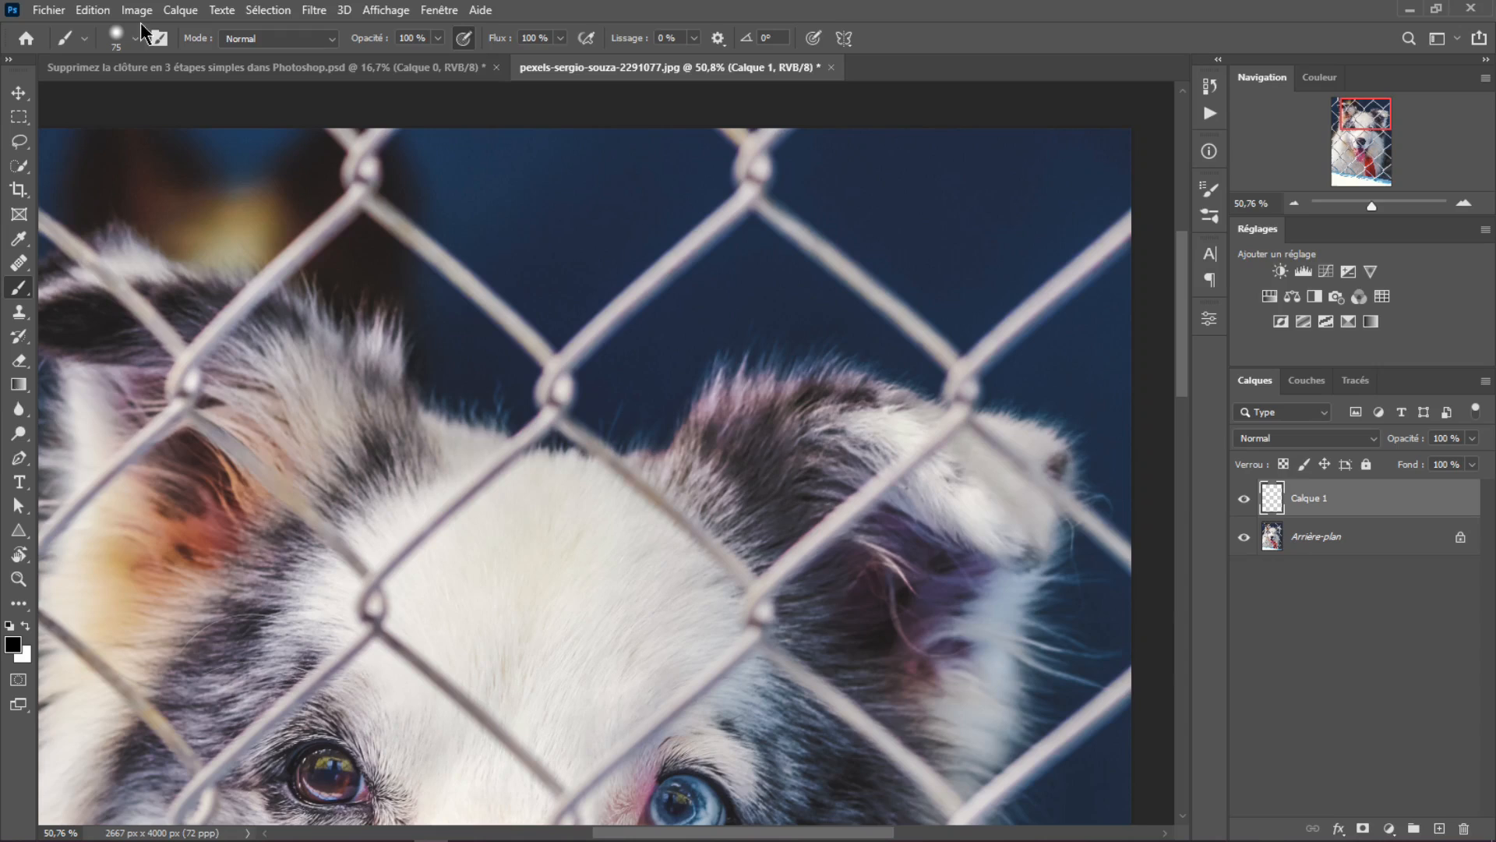
- Set the brush to a 95 px size with 100% hardness to match the thickness of the fence wire
{"action": "left_click", "coordinate": [133, 43]}
{"action": "left_click", "coordinate": [134, 43]}
{"action": "right_click", "coordinate": [583, 367]}
{"action": "left_click", "coordinate": [1007, 15]}
{"action": "mouse_move", "coordinate": [514, 385]}
{"action": "left_mouse_down"}
{"action": "mouse_move", "coordinate": [621, 380]}
{"action": "mouse_move", "coordinate": [541, 367]}
{"action": "mouse_move", "coordinate": [527, 631]}
{"action": "mouse_move", "coordinate": [545, 732]}
{"action": "left_mouse_up"}
{"action": "left_click_drag", "start_coordinate": [622, 324], "coordinate": [608, 335]}
{"action": "left_click_drag", "start_coordinate": [714, 227], "coordinate": [708, 230]}
- Paint black dabs on the new layer over the fence knot and wire ends at the photo's upper edge, above the blue-eyed side's ear
{"action": "scroll", "coordinate": [708, 229], "scroll_direction": "up", "scroll_amount": 5}
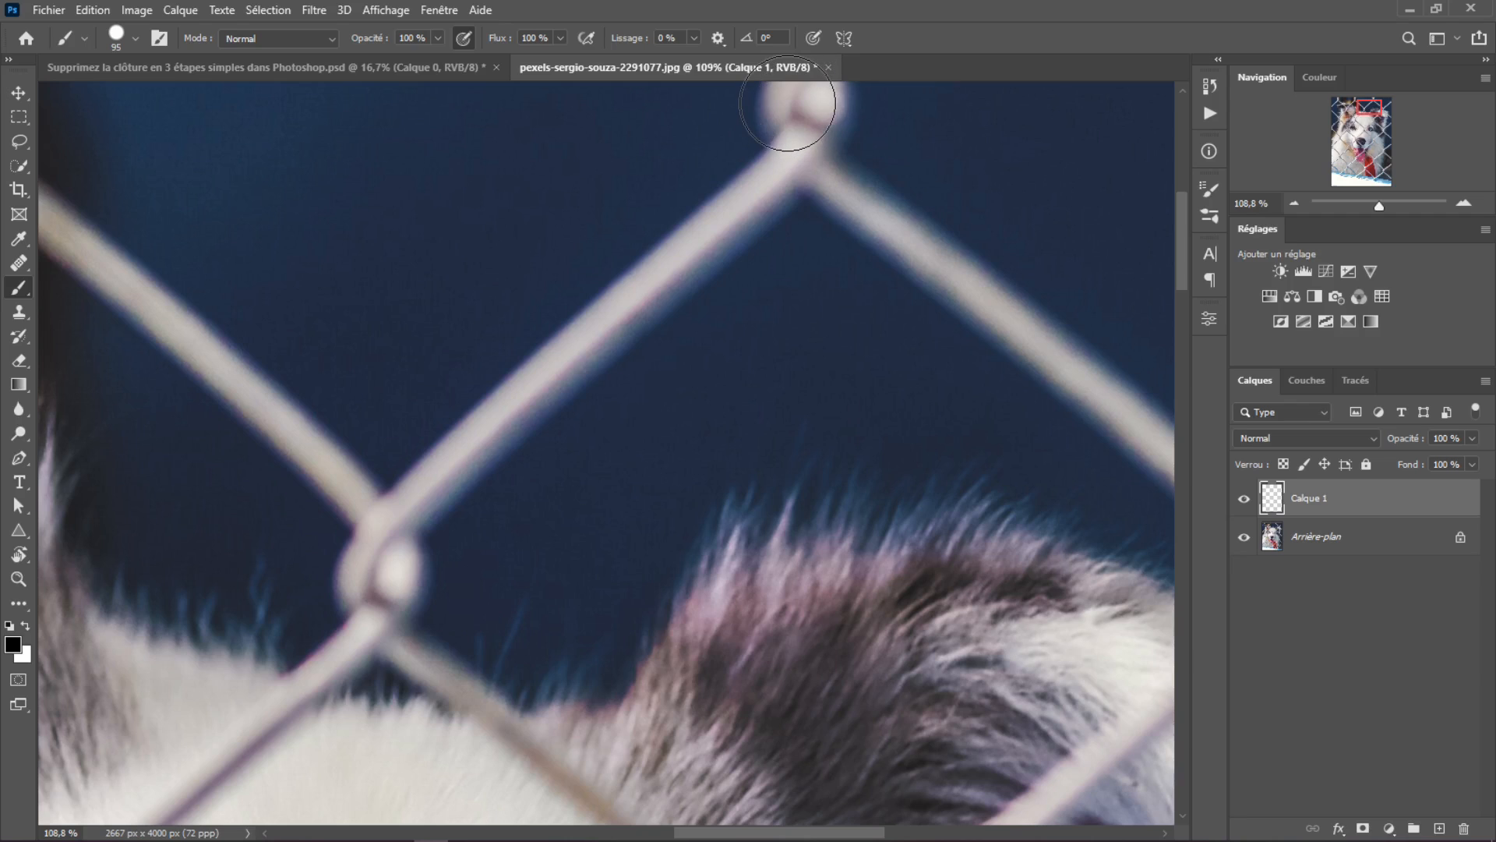
{"action": "left_click", "coordinate": [788, 101]}
{"action": "scroll", "coordinate": [811, 161], "scroll_direction": "up", "scroll_amount": 5}
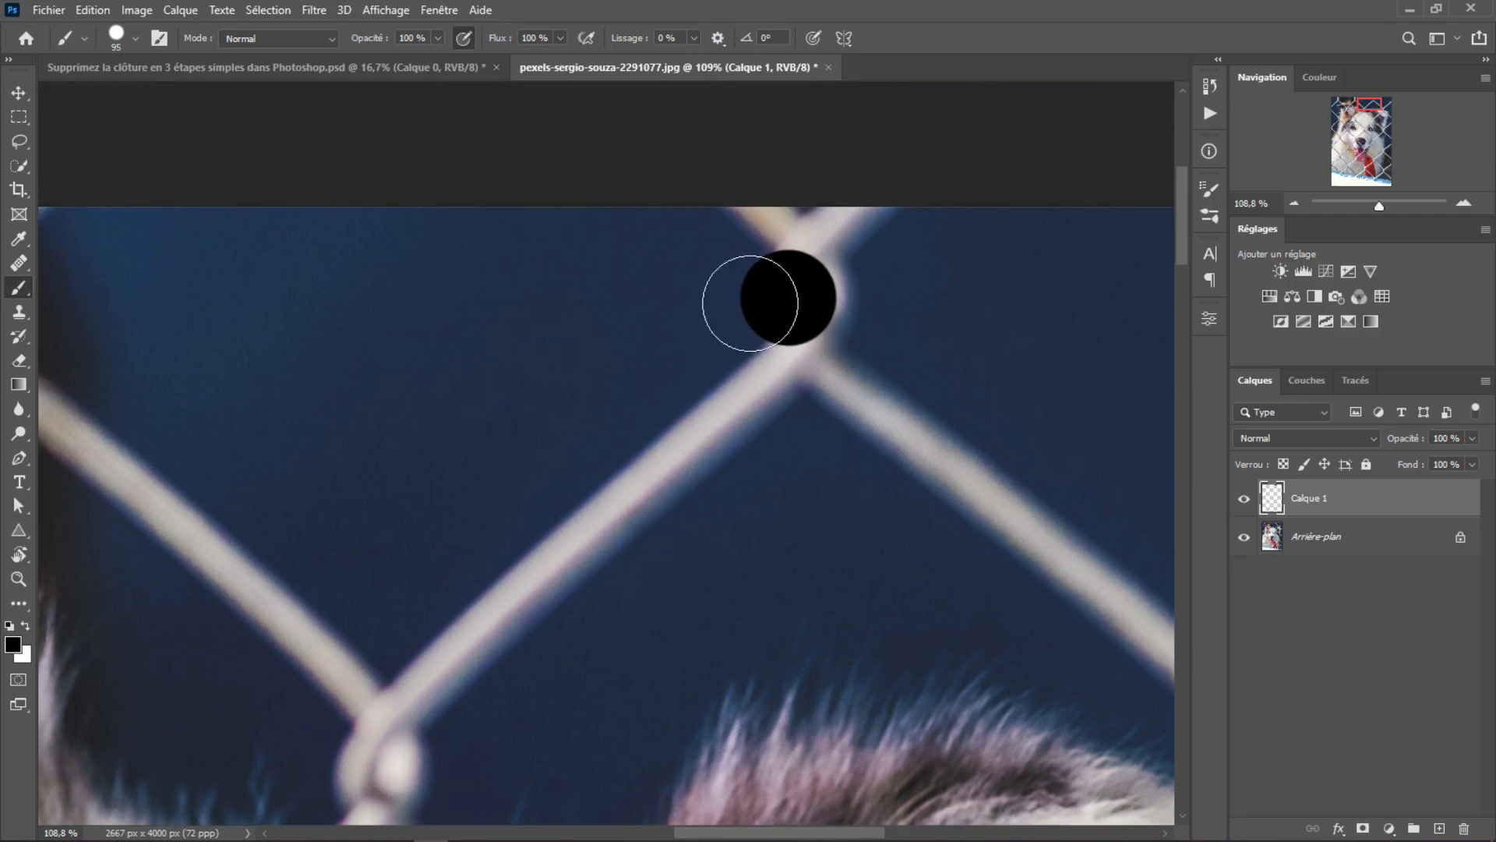
{"action": "left_click", "coordinate": [811, 294]}
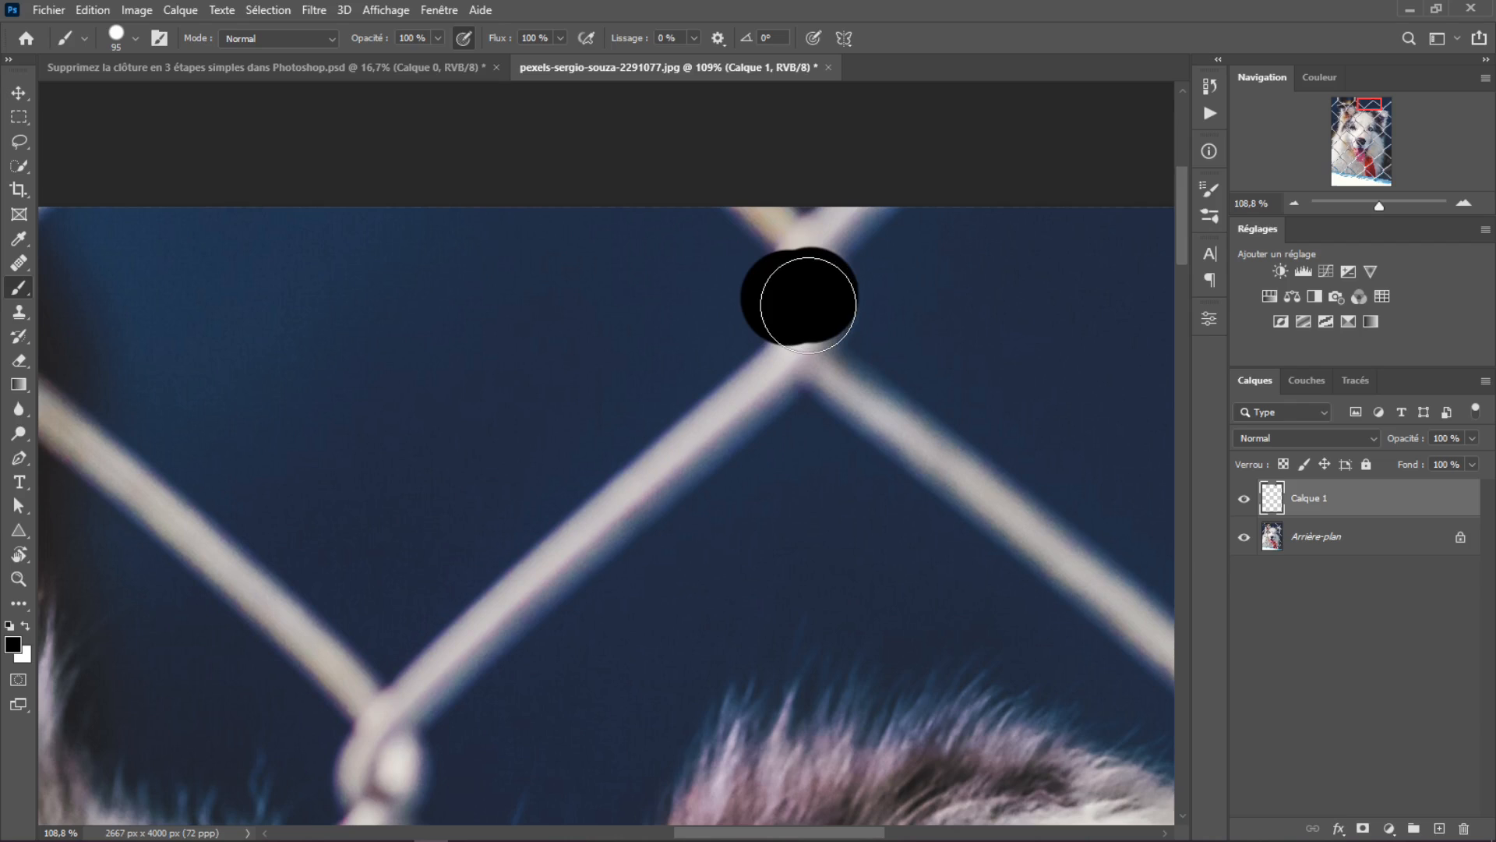
{"action": "left_click", "coordinate": [808, 305]}
{"action": "left_click", "coordinate": [768, 214]}
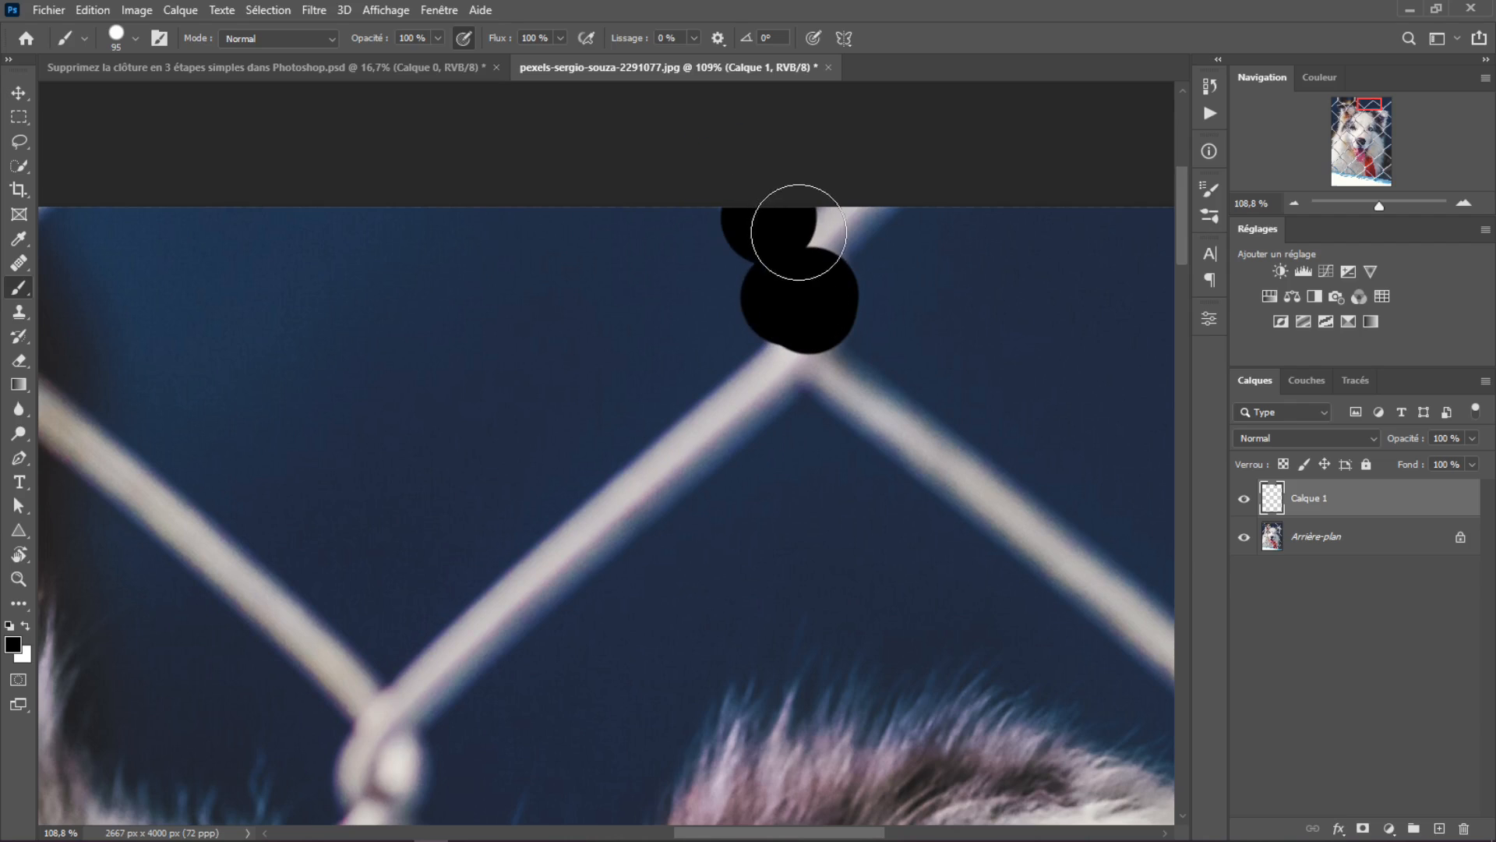
{"action": "left_click", "coordinate": [831, 228]}
{"action": "left_click", "coordinate": [869, 201]}
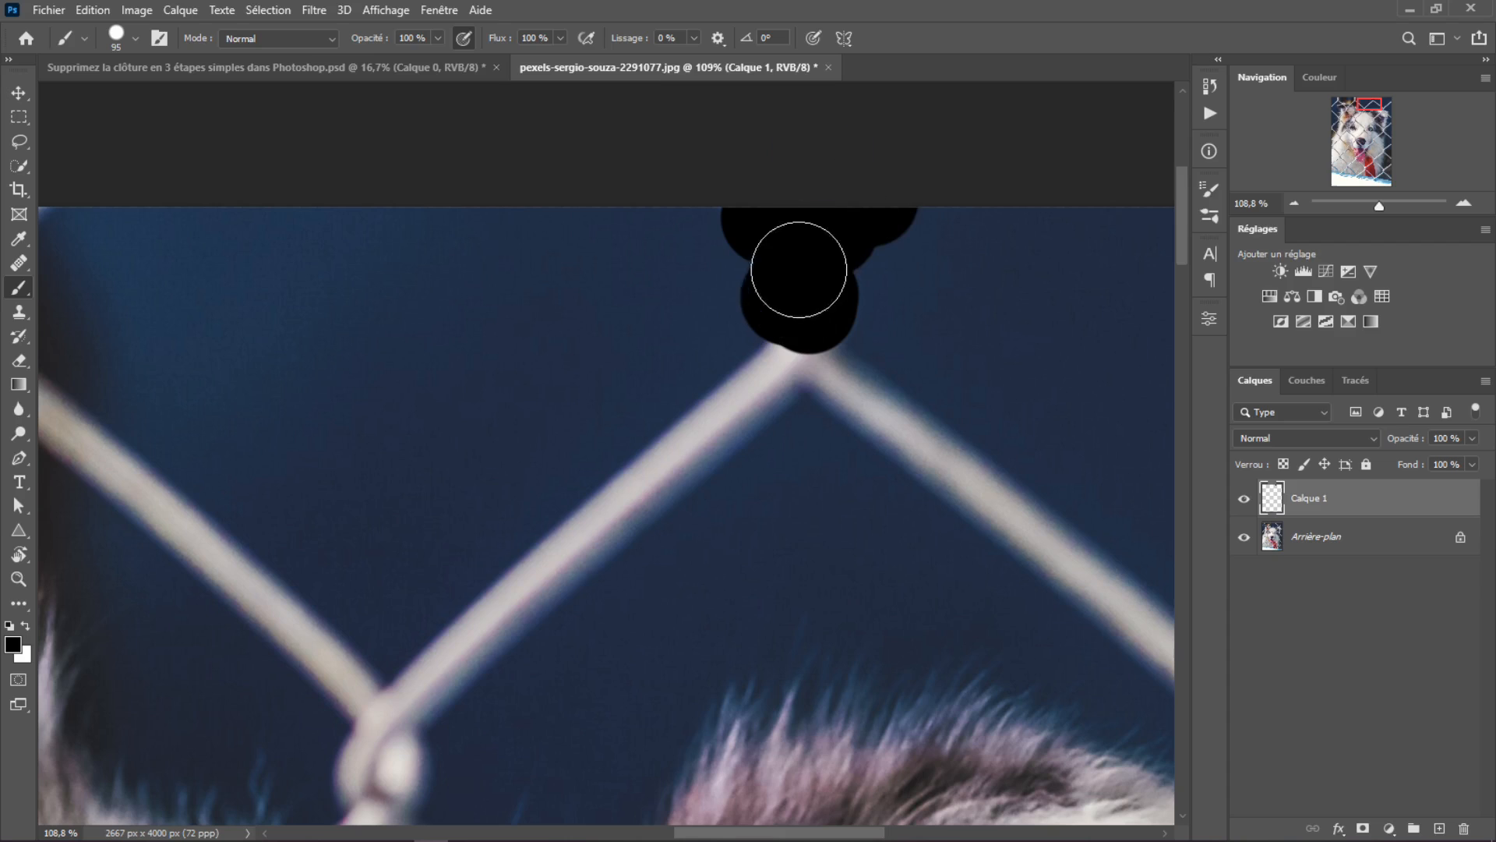
{"action": "right_click", "coordinate": [825, 316]}
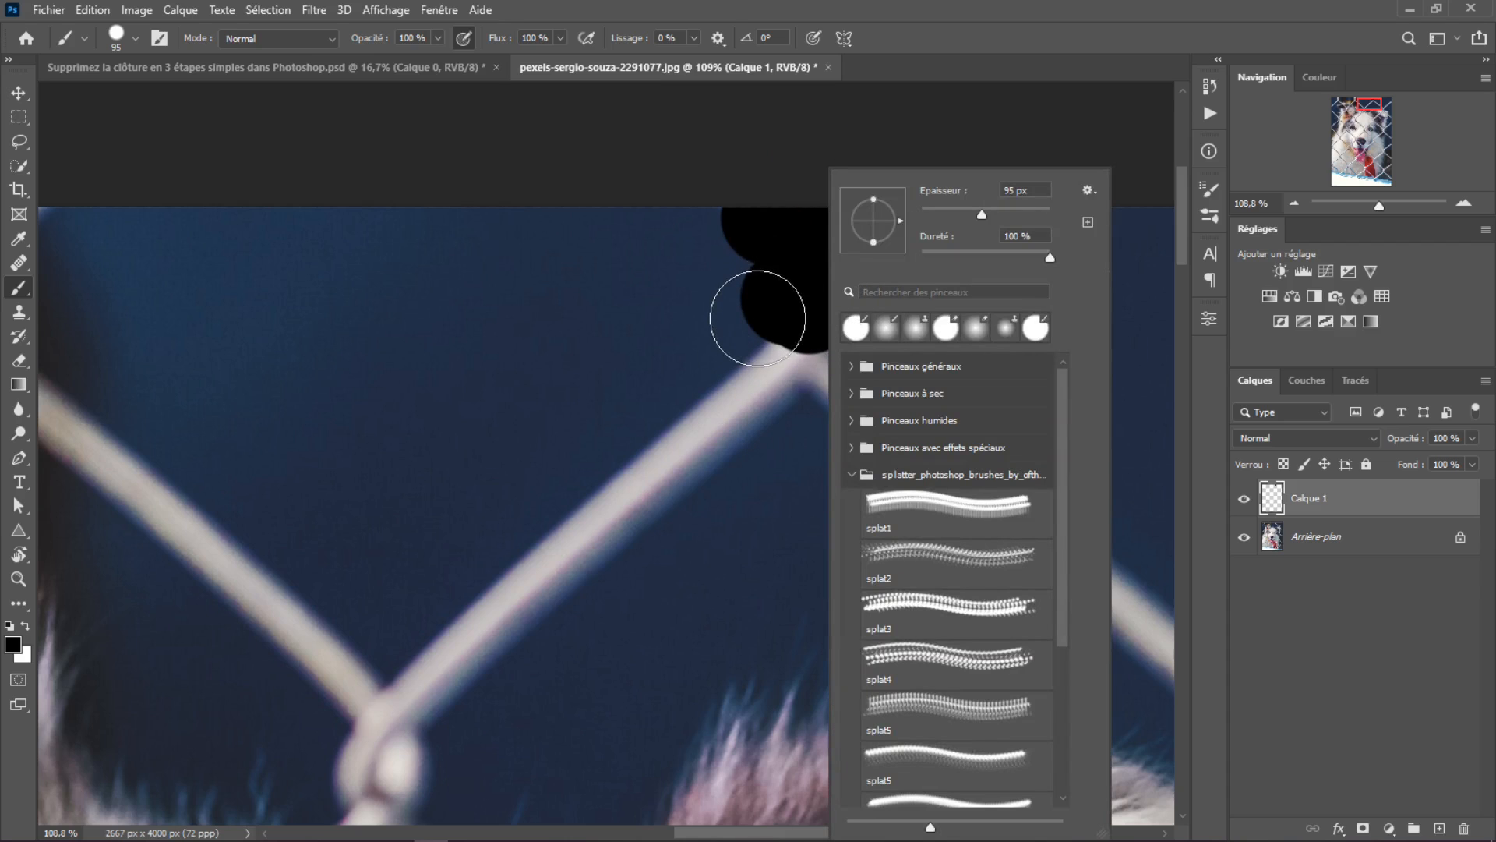
{"action": "left_click_drag", "start_coordinate": [761, 316], "coordinate": [783, 237]}
{"action": "left_click", "coordinate": [811, 274]}
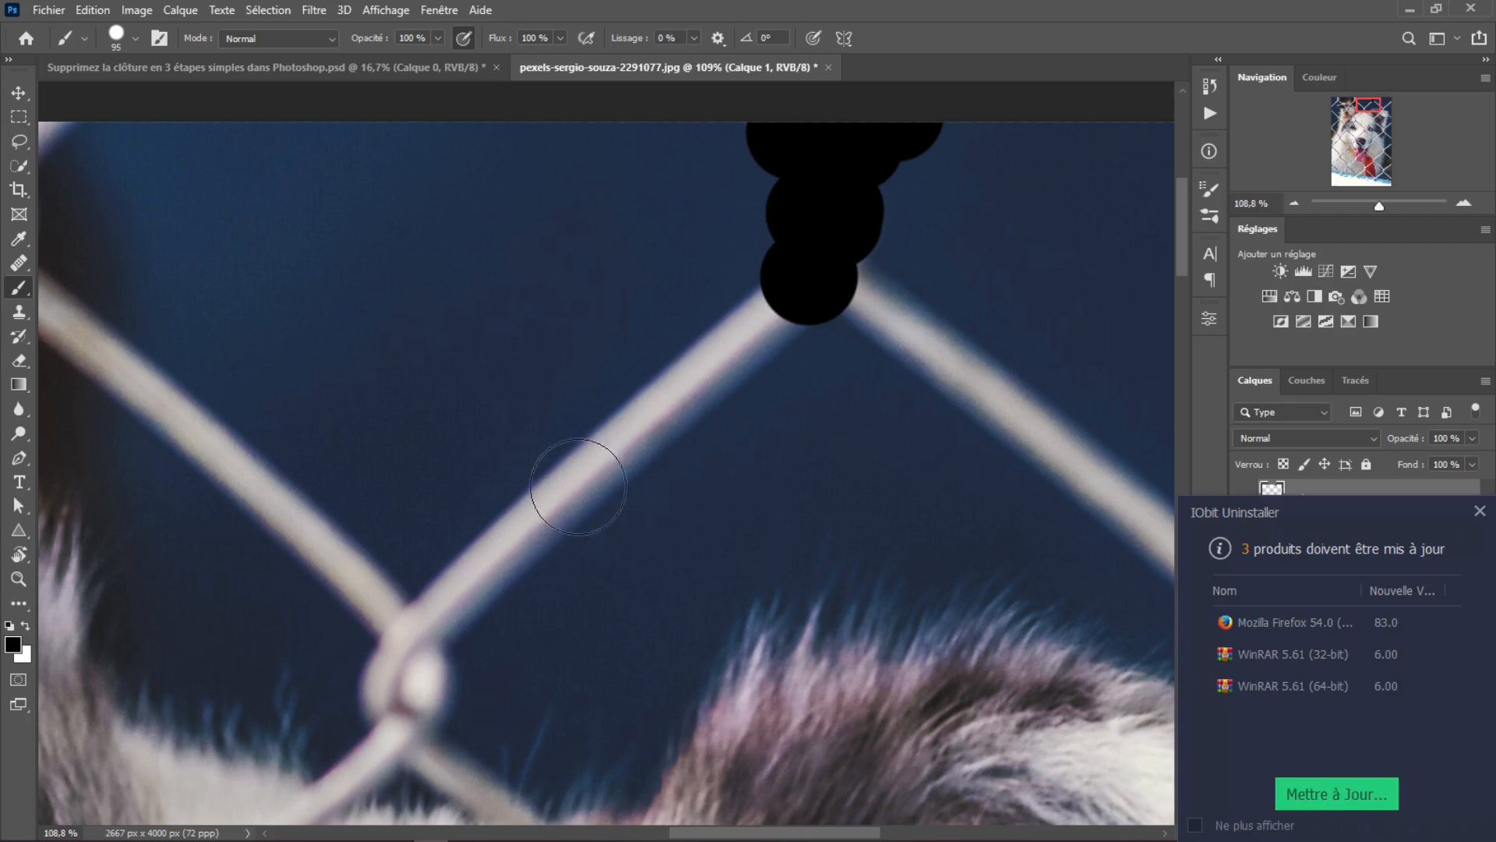
- Try to cover the diagonal wire running down from the painted knot with freehand black strokes
{"action": "mouse_move", "coordinate": [774, 307]}
{"action": "left_mouse_down"}
{"action": "mouse_move", "coordinate": [524, 568]}
{"action": "mouse_move", "coordinate": [448, 616]}
{"action": "left_mouse_up"}
{"action": "left_click", "coordinate": [1480, 511]}
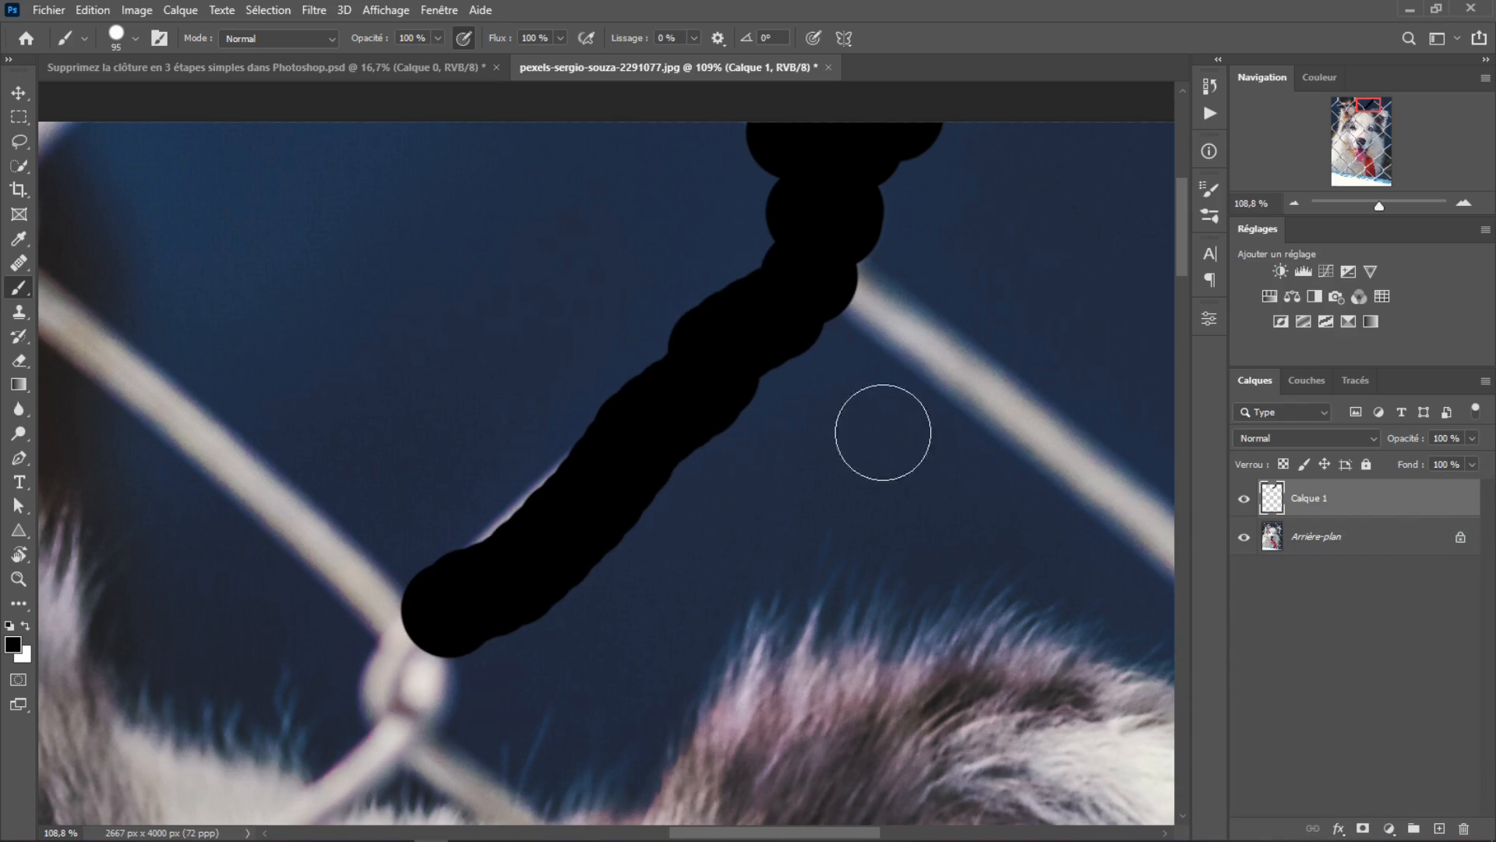
{"action": "key", "text": "ctrl+z"}
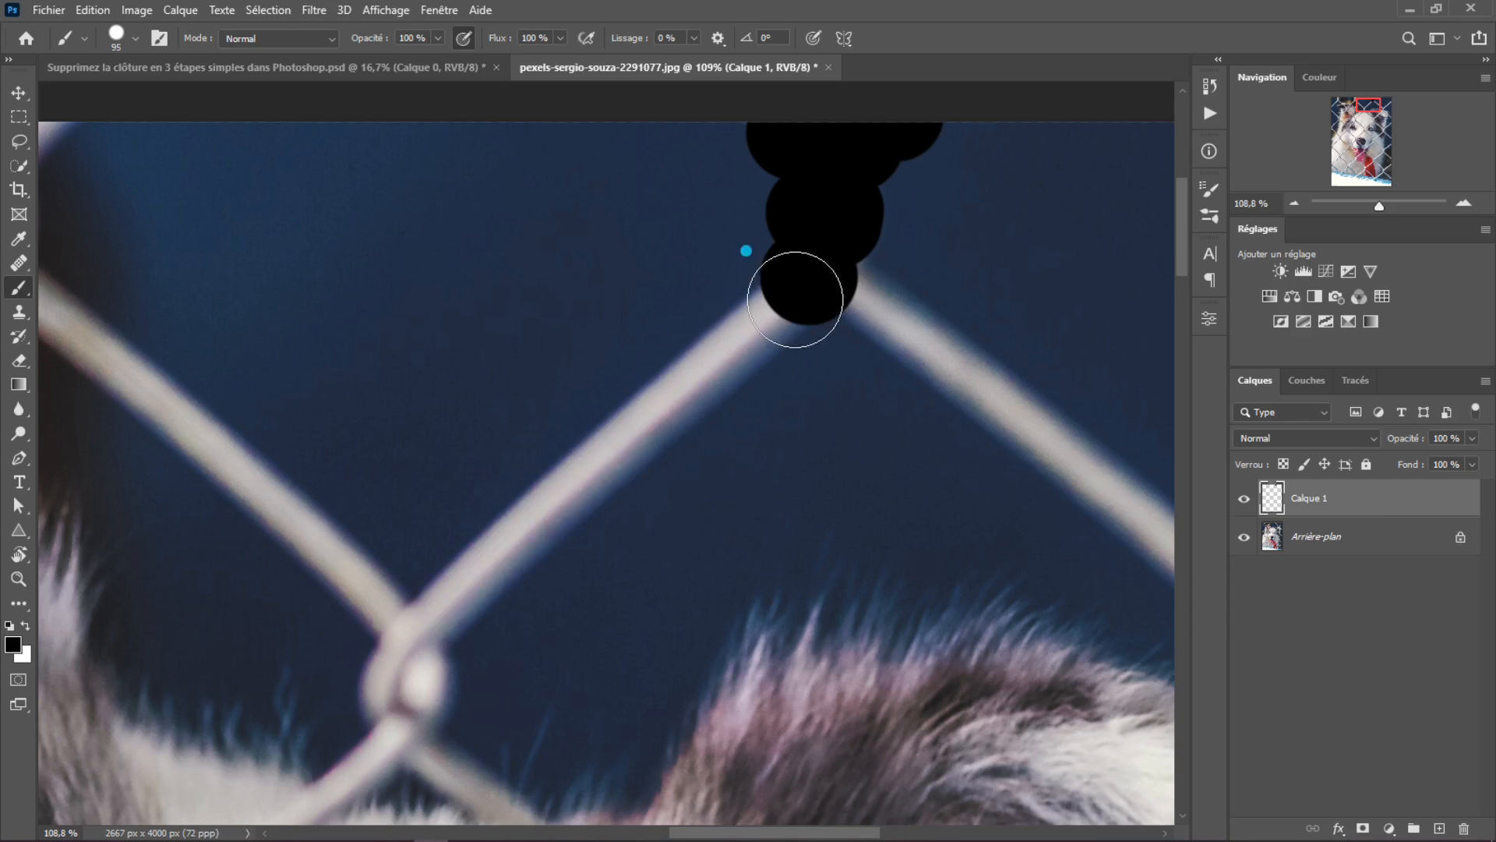
{"action": "mouse_move", "coordinate": [802, 295]}
{"action": "left_mouse_down"}
{"action": "mouse_move", "coordinate": [591, 496]}
{"action": "mouse_move", "coordinate": [528, 530]}
{"action": "mouse_move", "coordinate": [396, 704]}
{"action": "left_mouse_up"}
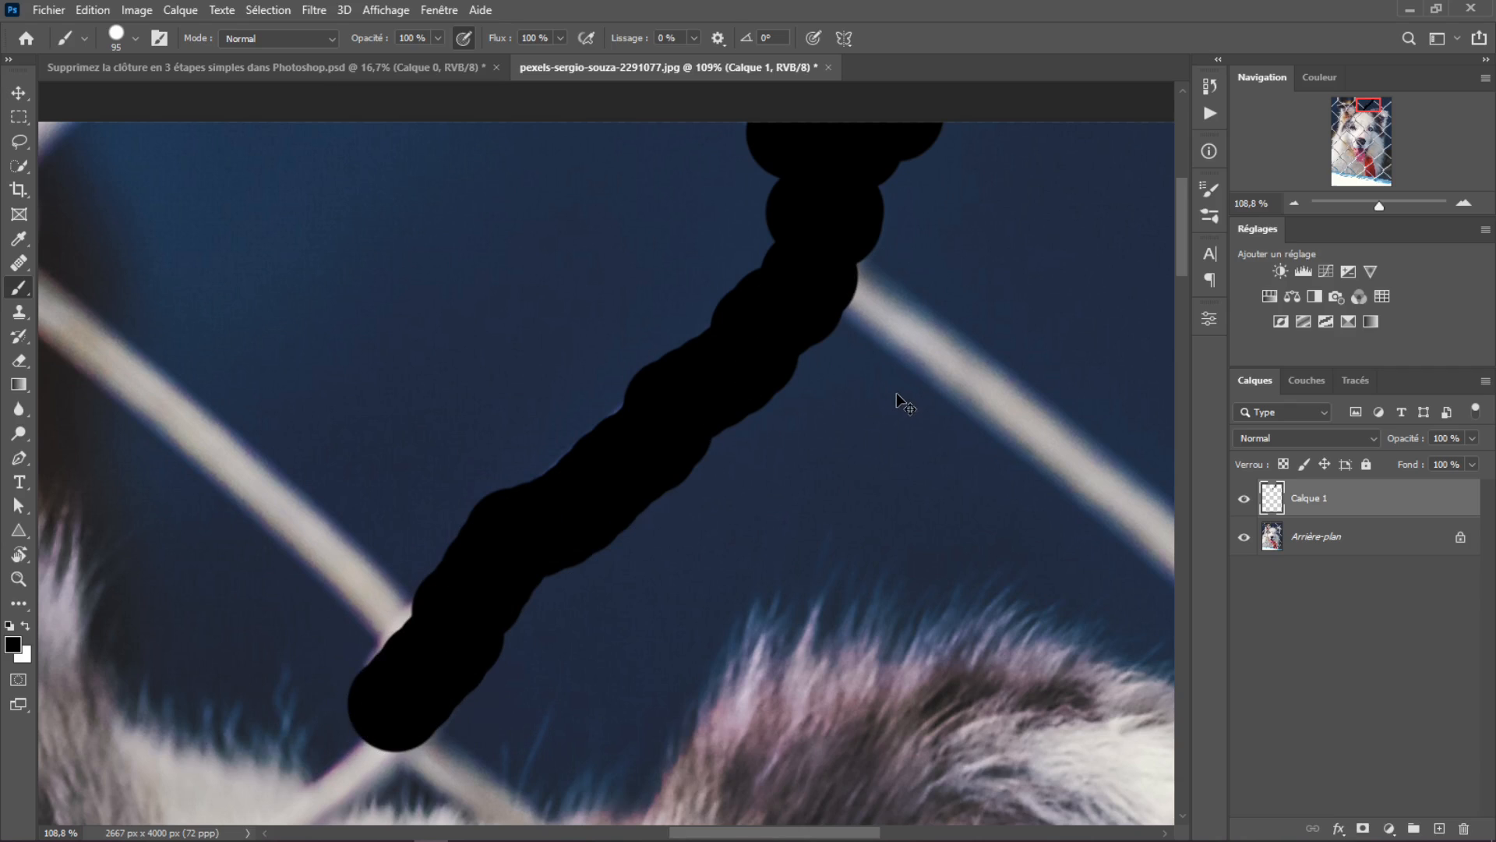
{"action": "key", "text": "ctrl+z"}
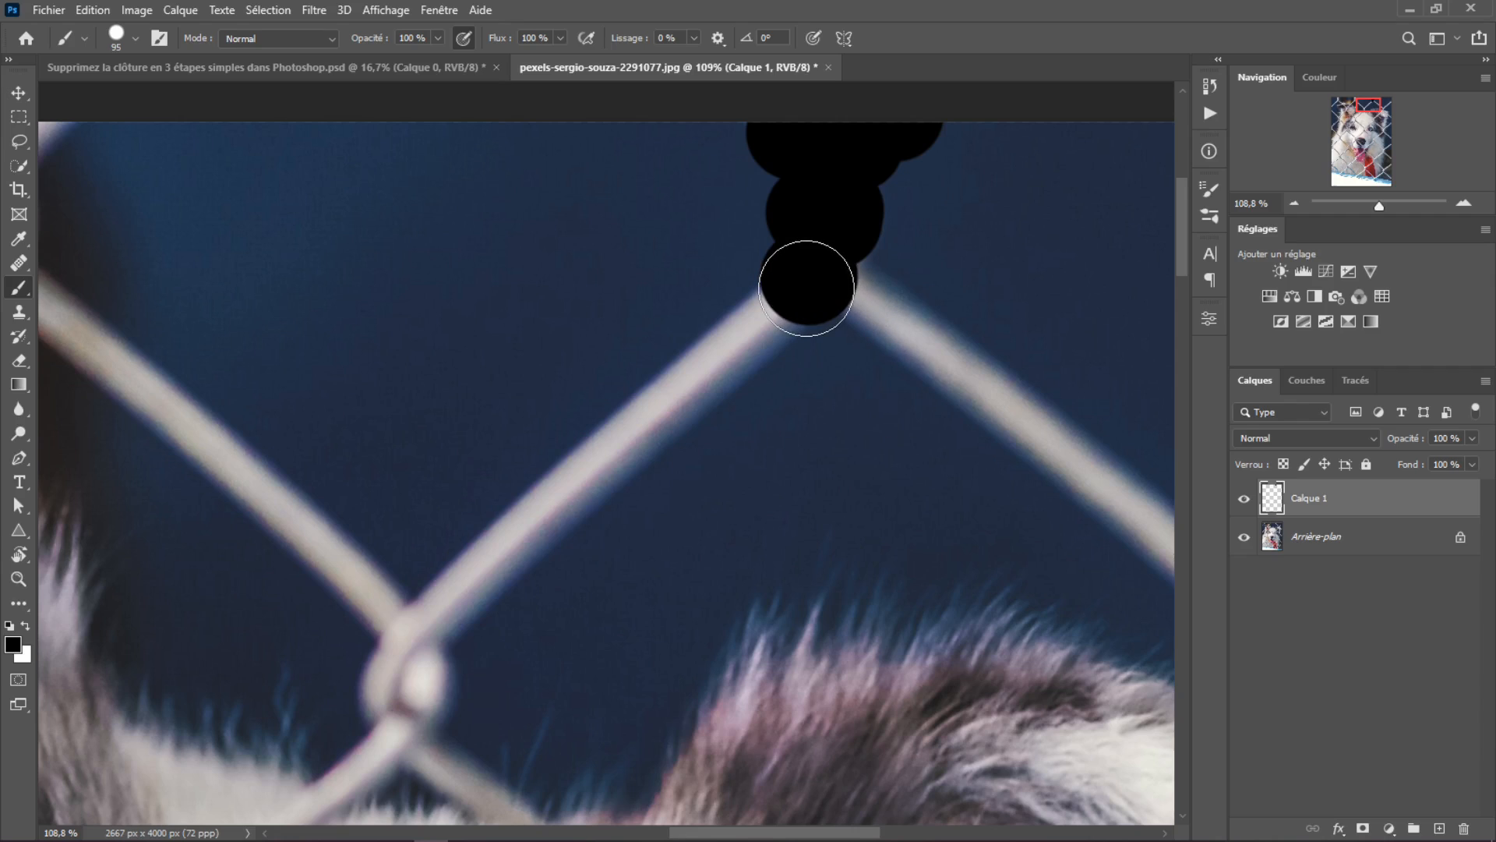
- Cover the diagonal wire from the painted knot to the knot above the dog's forehead with a straight black stroke, and paint over that knot
{"action": "left_click", "coordinate": [810, 277]}
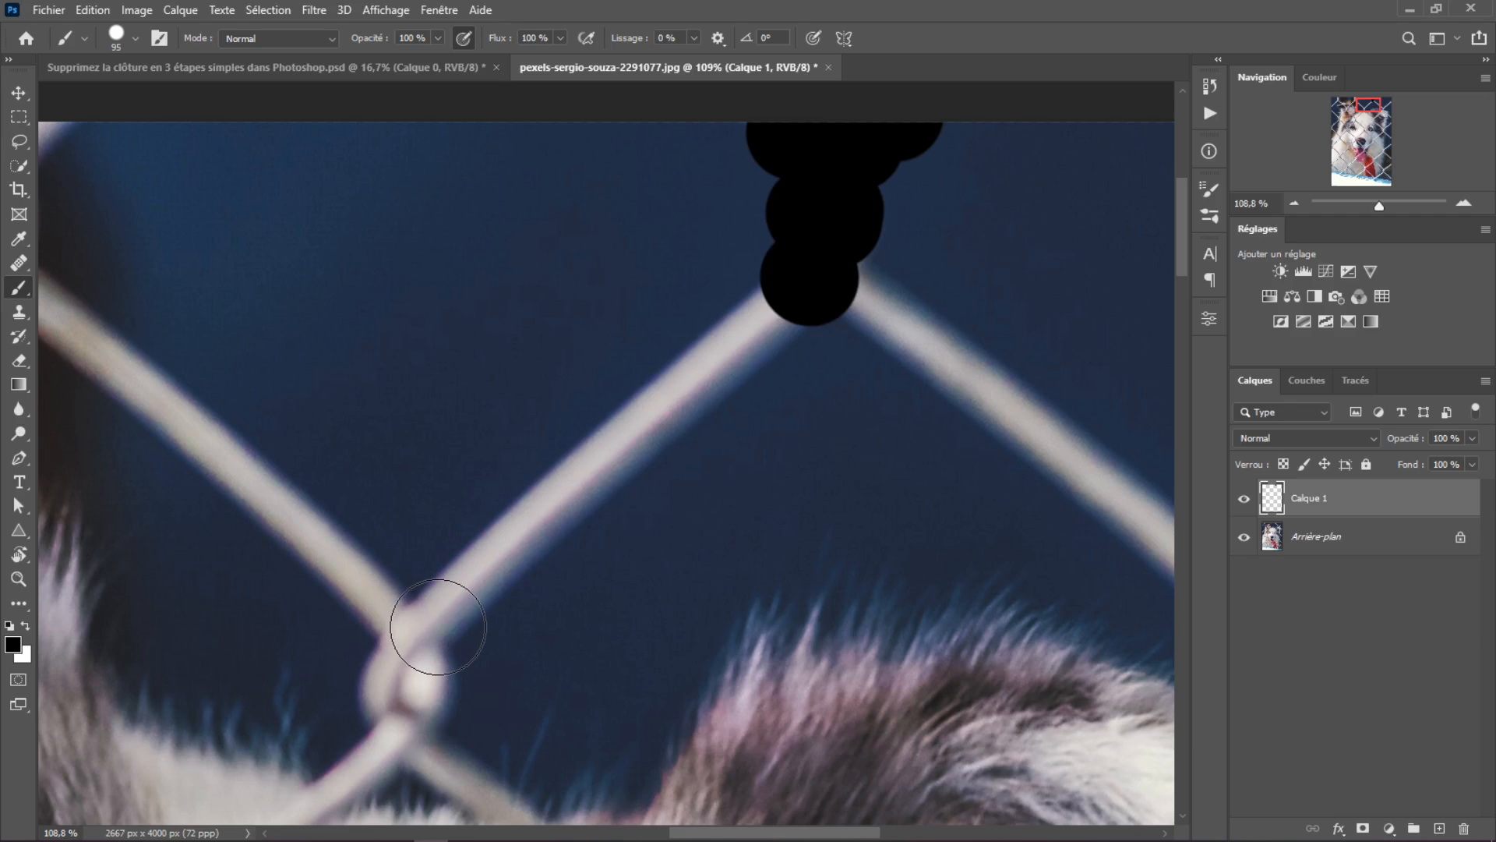
{"action": "left_click", "coordinate": [438, 625], "text": "shift"}
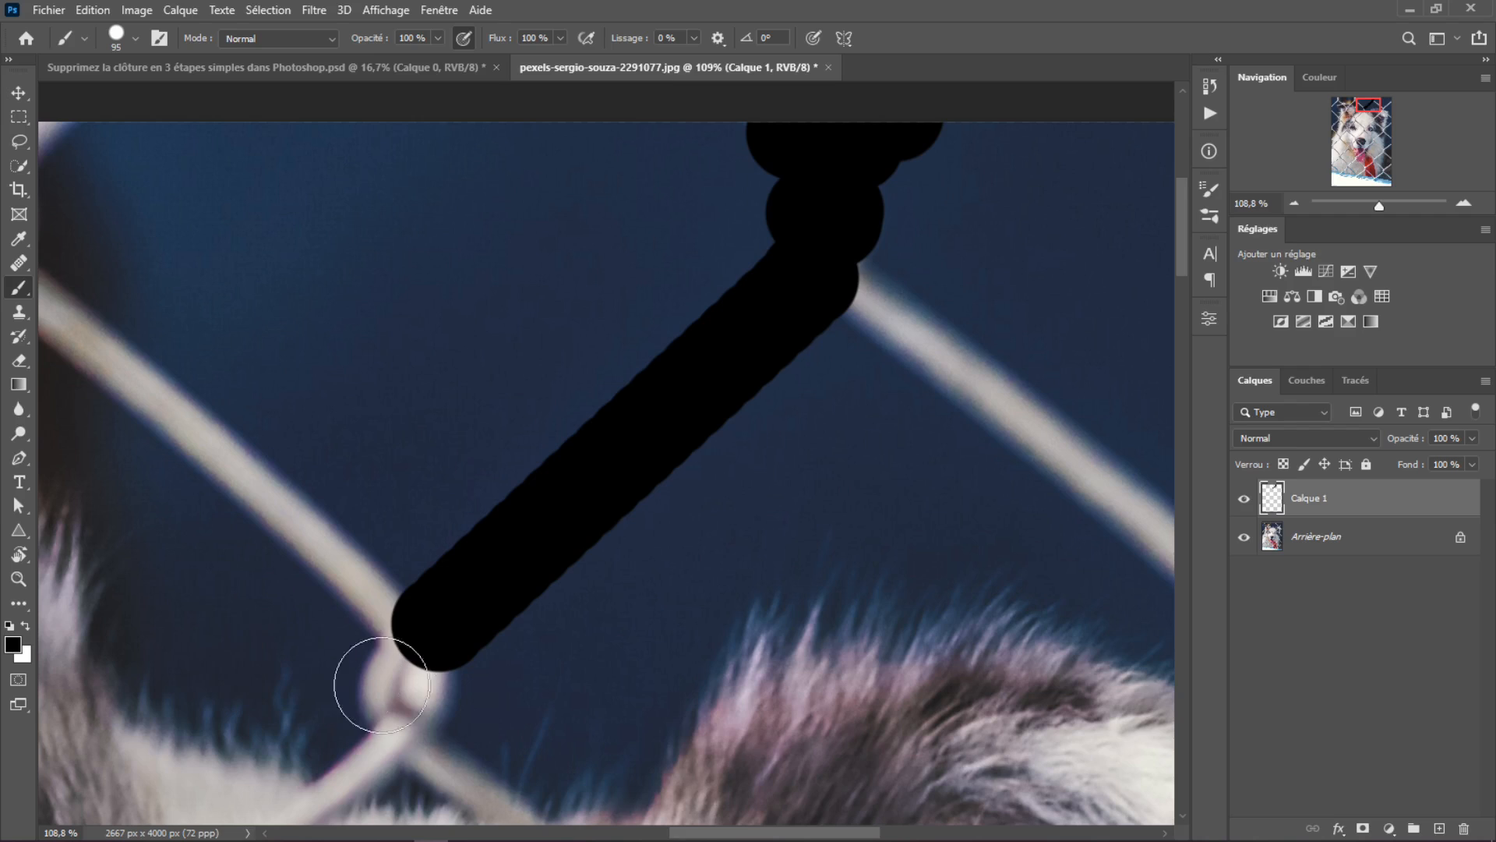
{"action": "left_click_drag", "start_coordinate": [384, 686], "coordinate": [484, 294]}
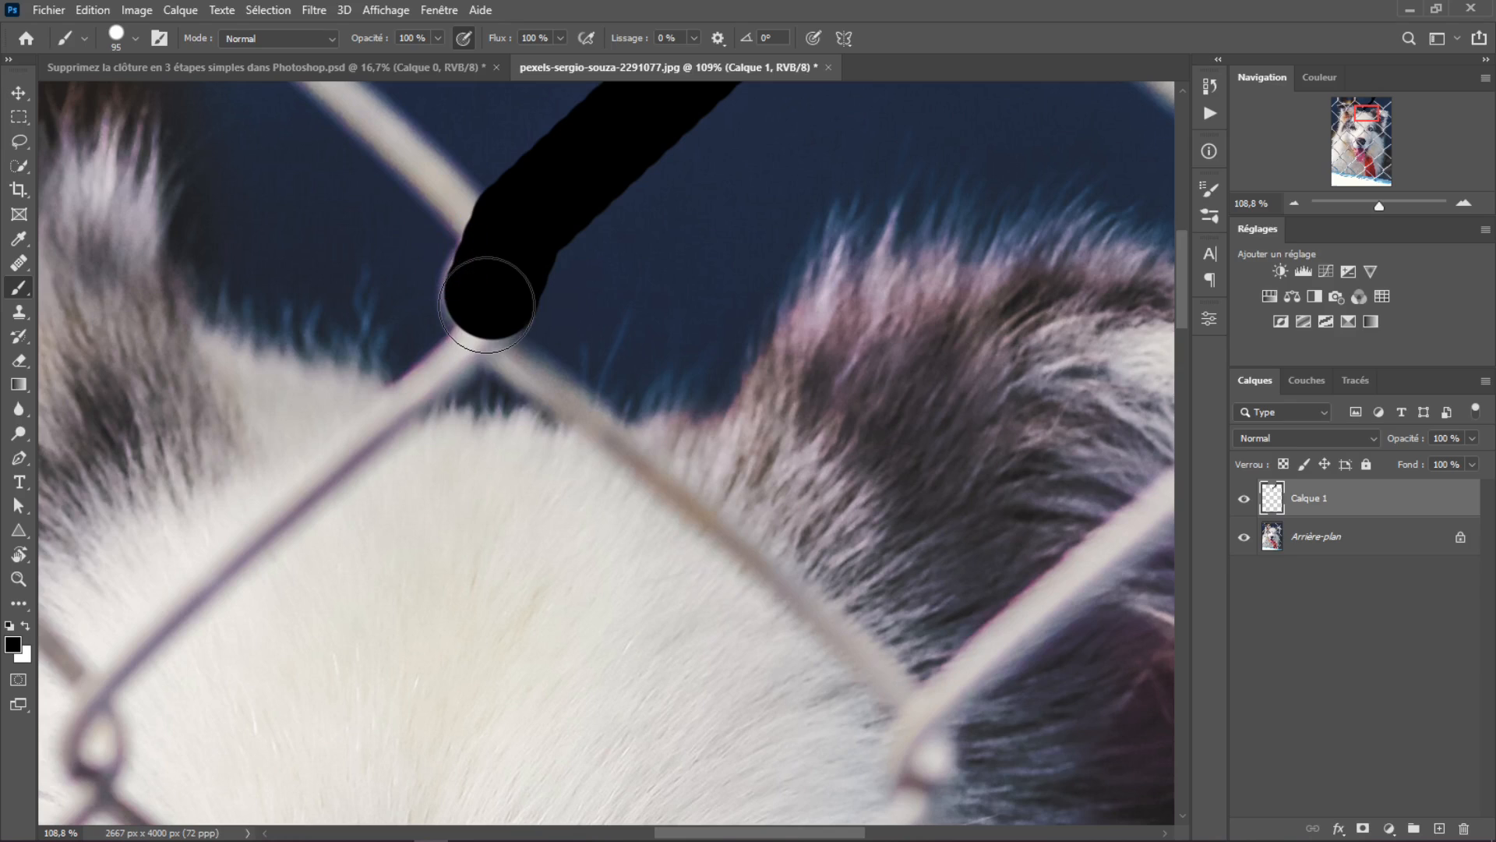
{"action": "mouse_move", "coordinate": [489, 287]}
{"action": "left_mouse_down"}
{"action": "mouse_move", "coordinate": [484, 344]}
{"action": "mouse_move", "coordinate": [781, 239]}
{"action": "left_mouse_up"}
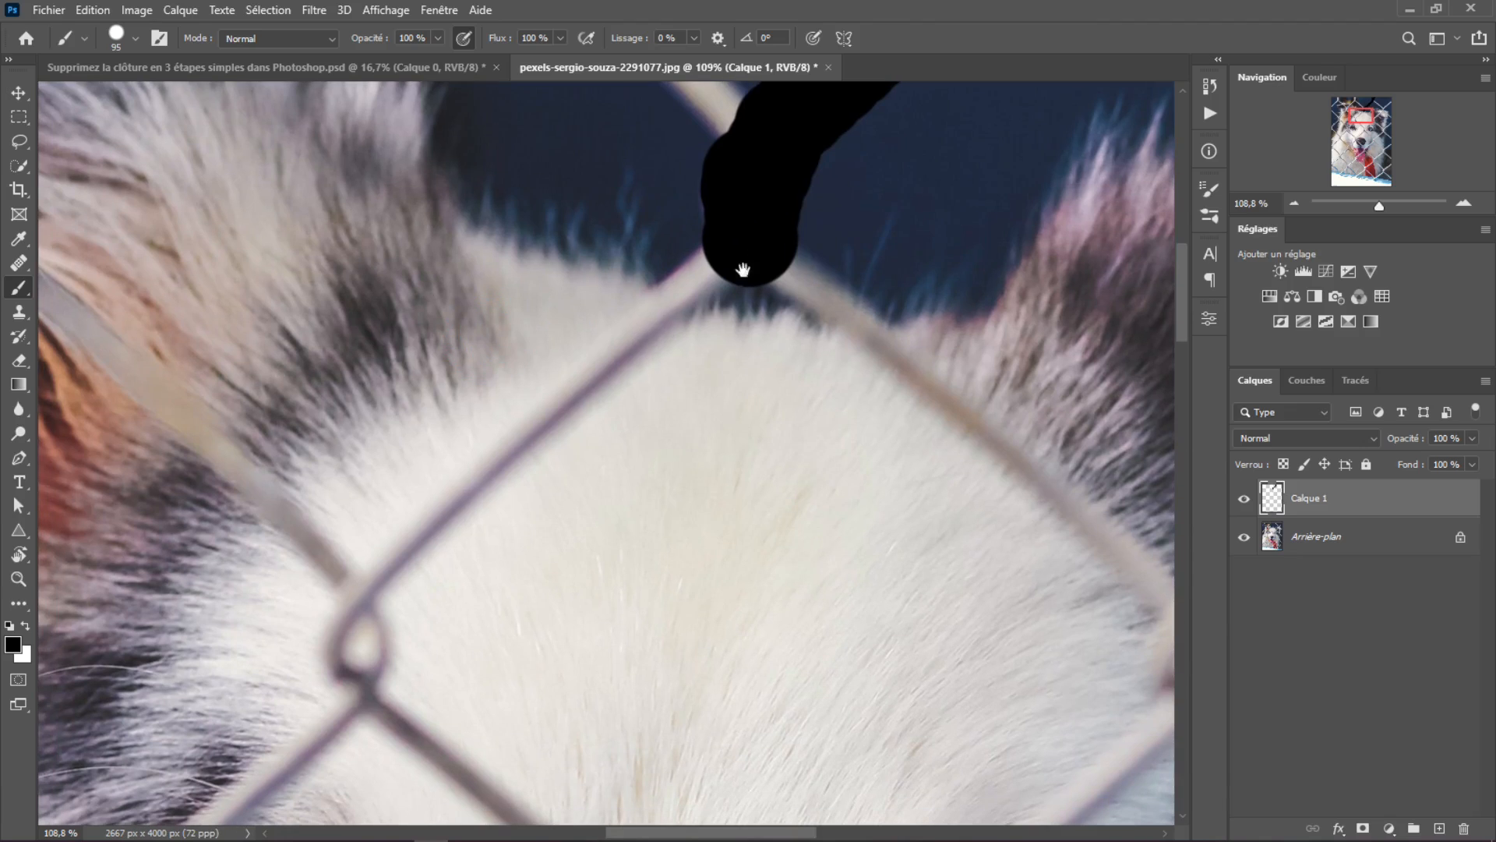
- Continue the black line straight along the wire across the forehead and over the knot above the brown eye
{"action": "left_click", "coordinate": [391, 567], "text": "shift"}
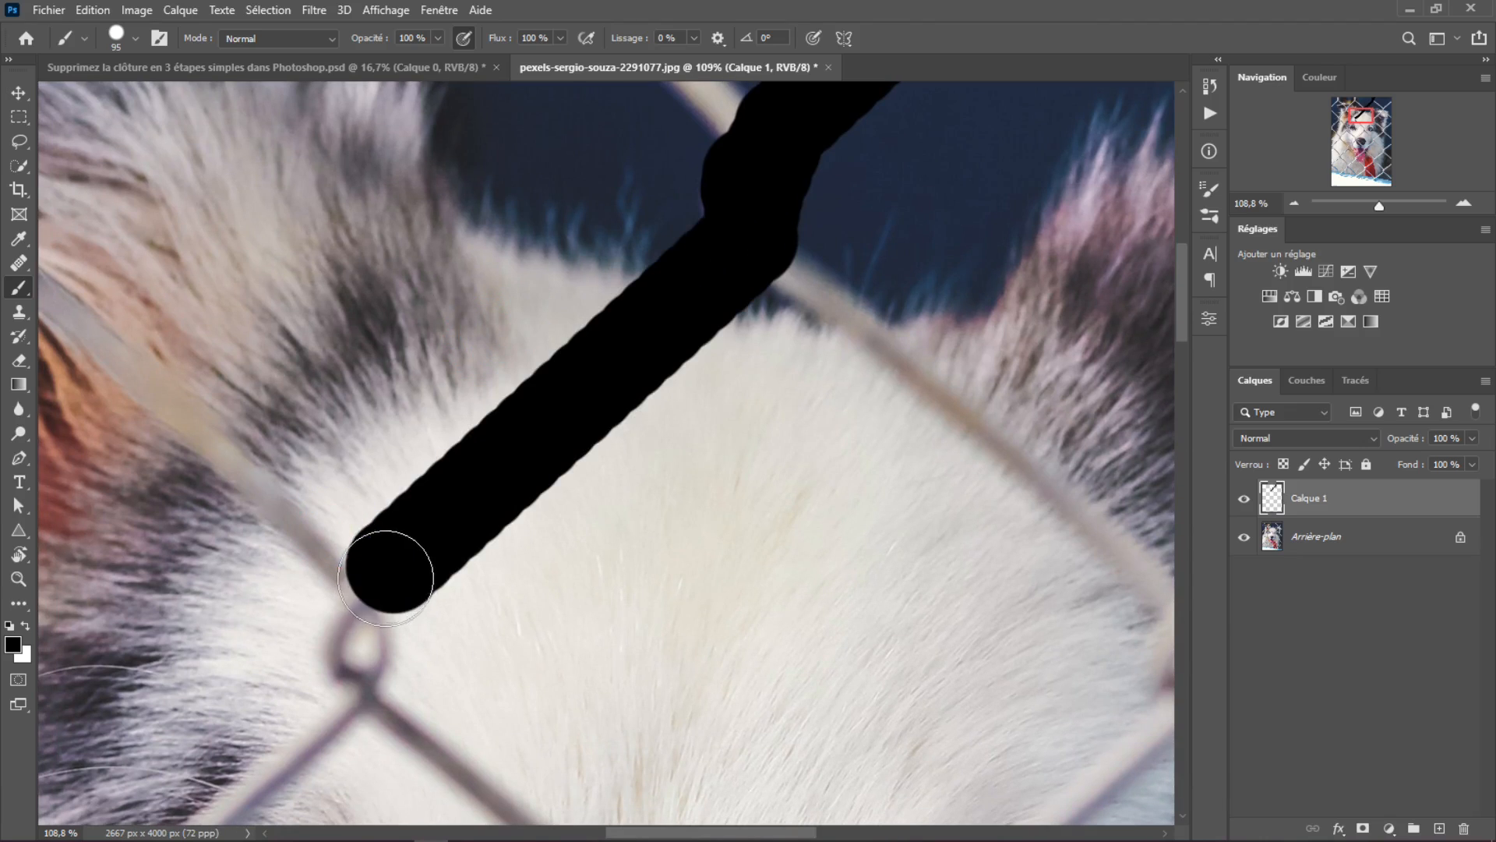
{"action": "left_click_drag", "start_coordinate": [409, 563], "coordinate": [474, 215]}
{"action": "left_click", "coordinate": [428, 339], "text": "shift"}
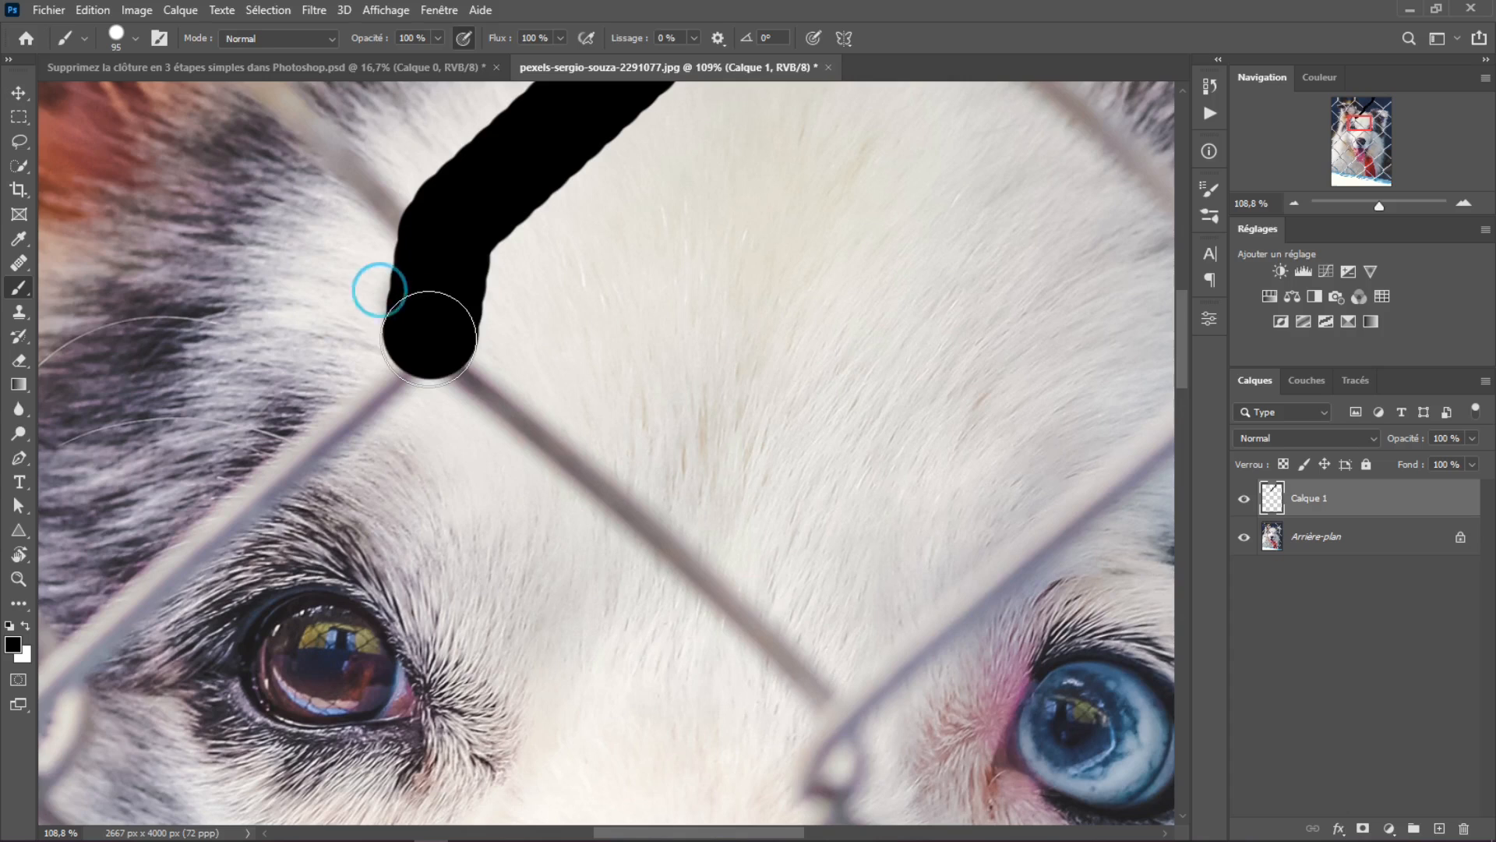
- Extend the straight black line along the wire past the brown eye and cover the knot beside and below that eye
{"action": "left_click_drag", "start_coordinate": [364, 409], "coordinate": [797, 156]}
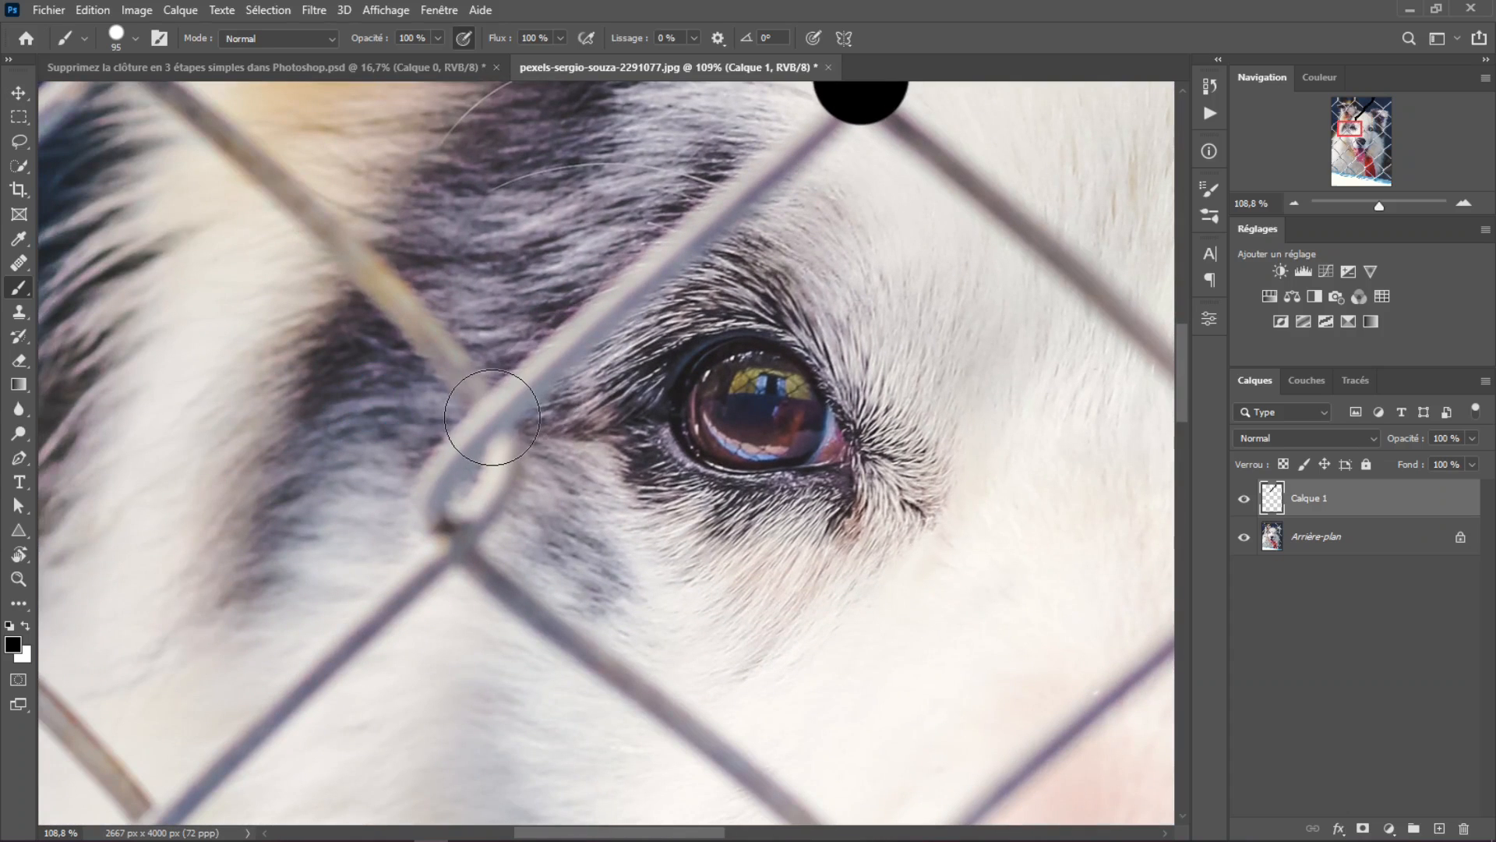
{"action": "left_click", "coordinate": [510, 413], "text": "shift"}
{"action": "left_click_drag", "start_coordinate": [561, 340], "coordinate": [604, 84]}
{"action": "left_click", "coordinate": [491, 267], "text": "shift"}
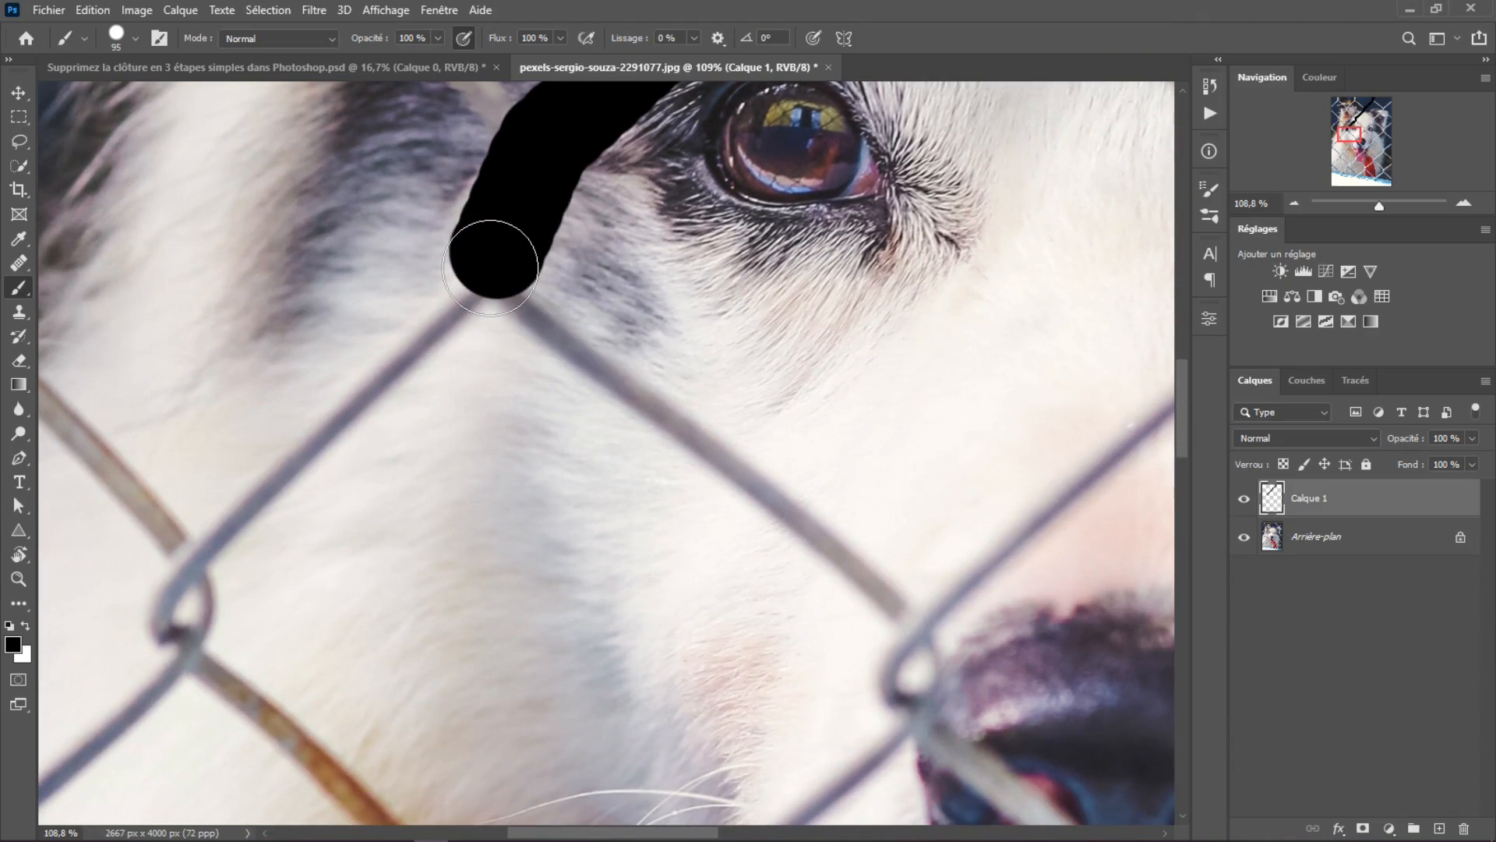
{"action": "mouse_move", "coordinate": [504, 204]}
{"action": "left_mouse_down"}
{"action": "mouse_move", "coordinate": [494, 228]}
{"action": "mouse_move", "coordinate": [514, 223]}
{"action": "left_mouse_up"}
{"action": "left_click_drag", "start_coordinate": [468, 285], "coordinate": [680, 160]}
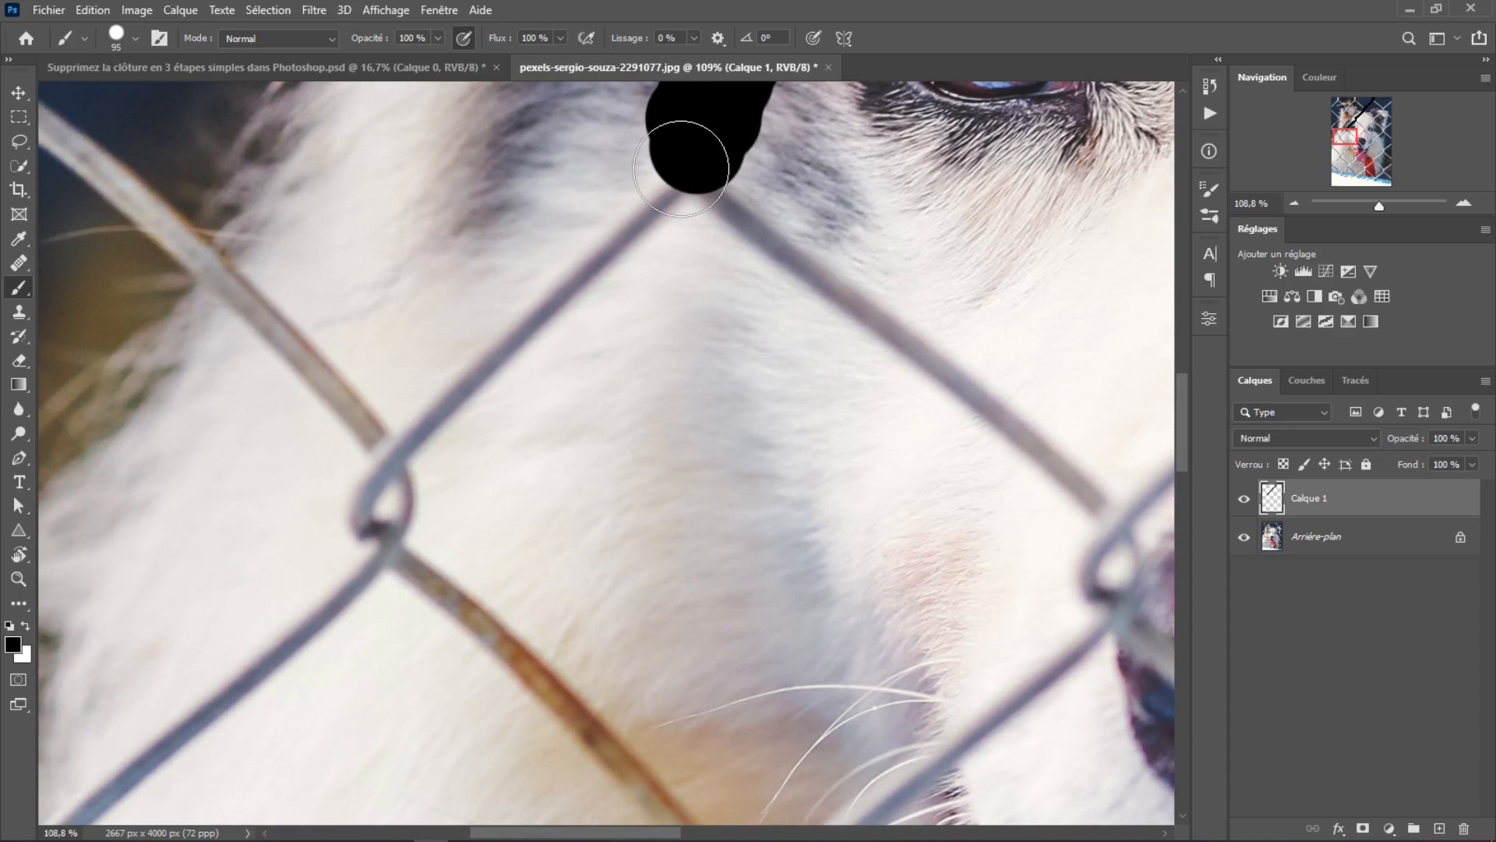
- Extend the straight black line along the wire below the brown eye to the cheek knot and cover that knot
{"action": "left_click", "coordinate": [681, 168]}
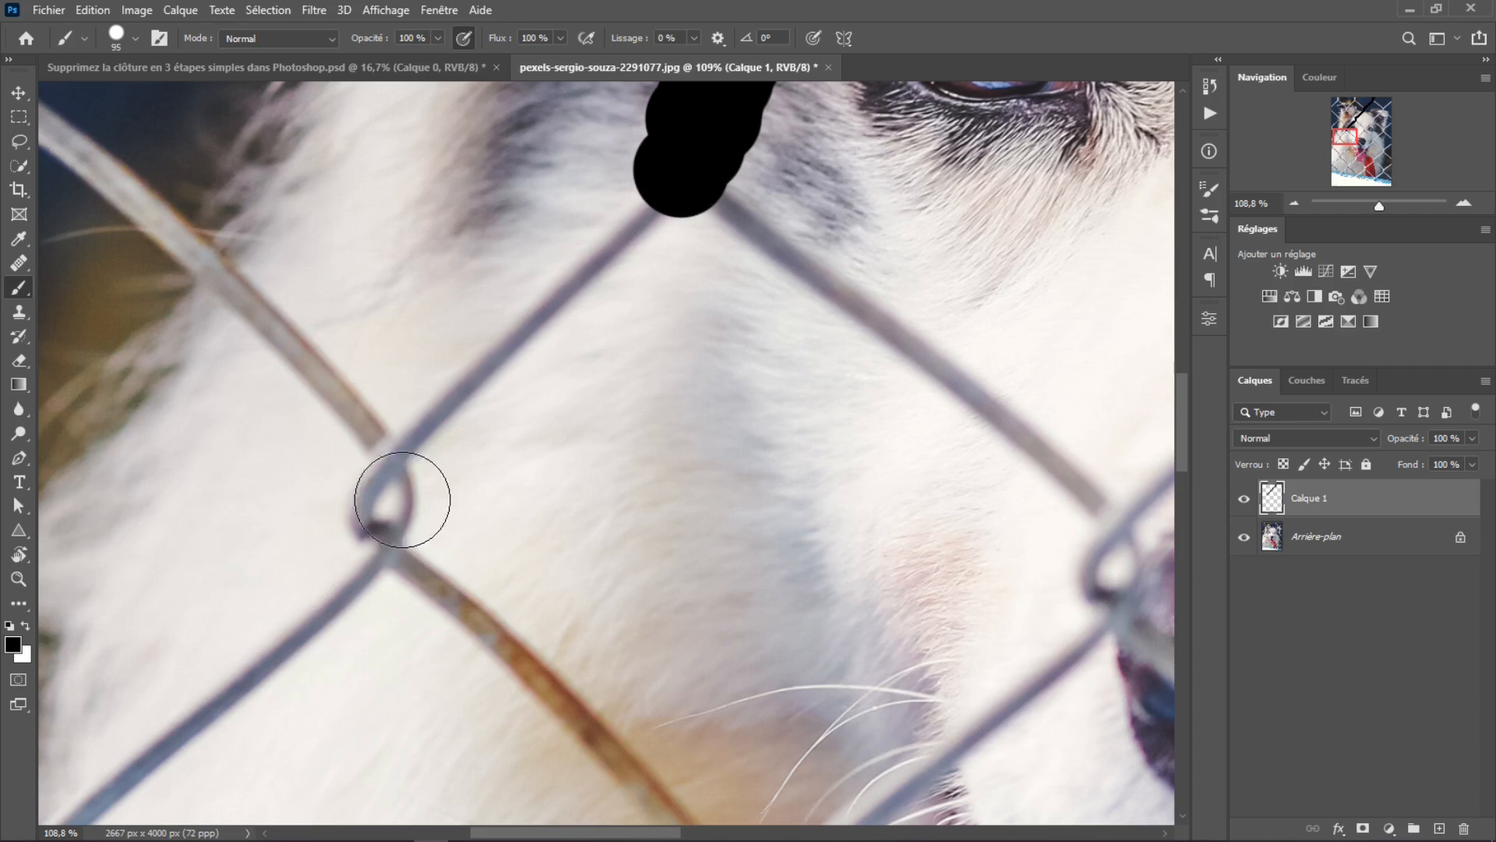
{"action": "left_click", "coordinate": [399, 468], "text": "shift"}
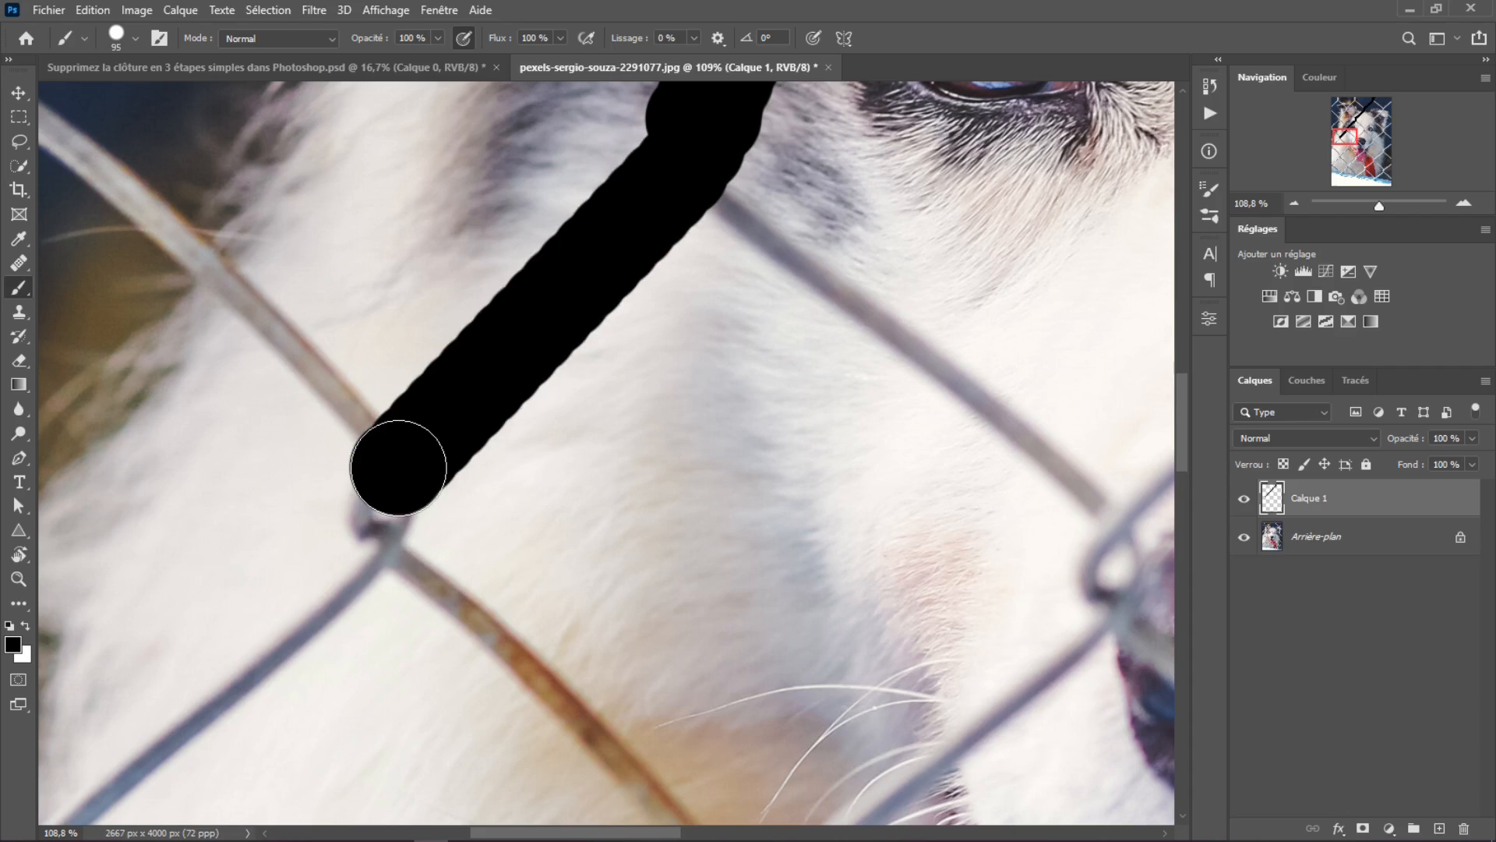
{"action": "left_click_drag", "start_coordinate": [394, 439], "coordinate": [501, 200]}
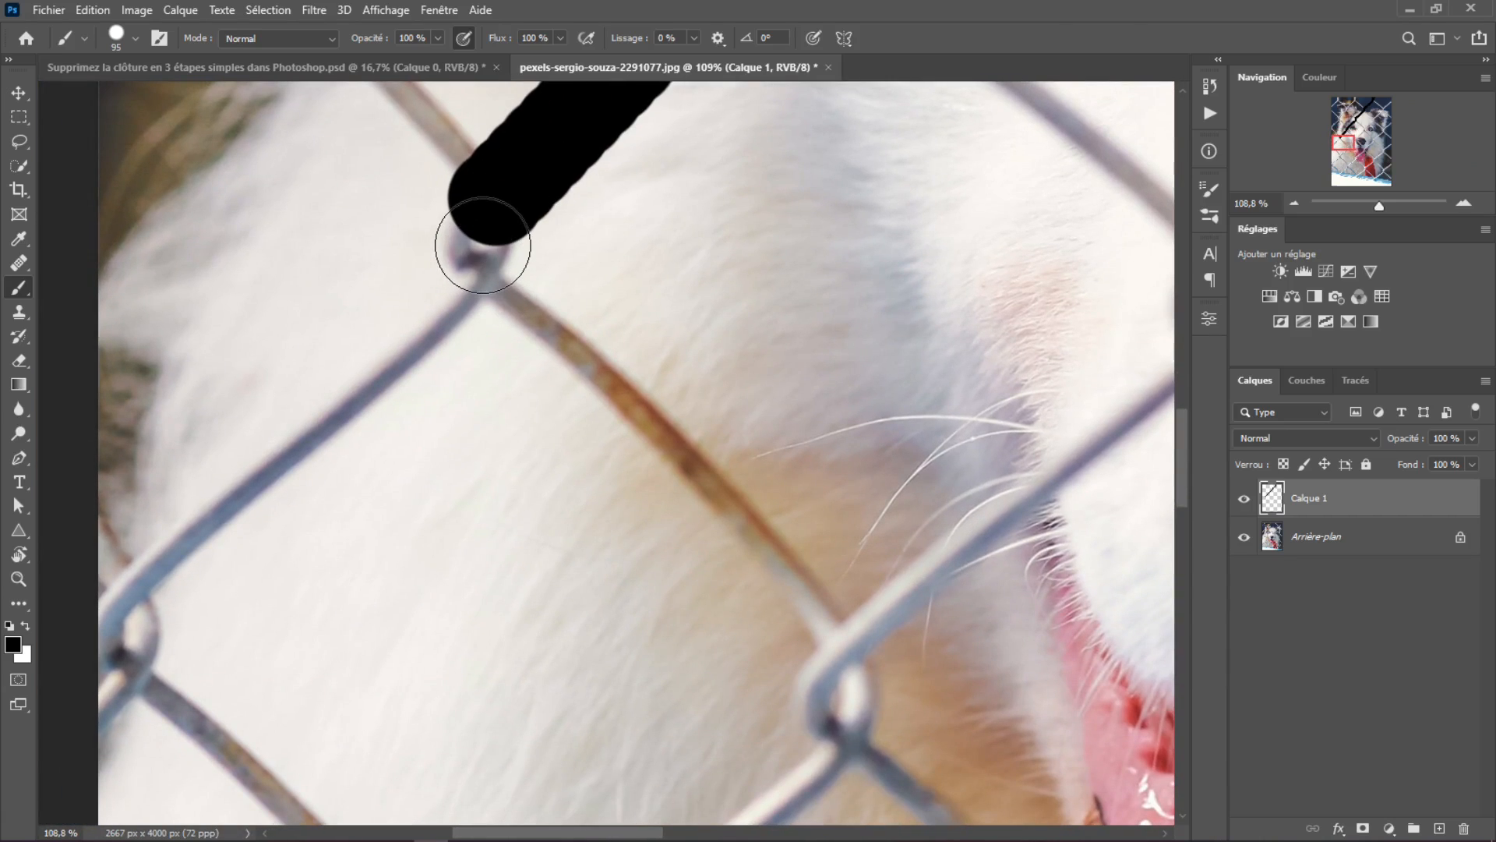
{"action": "left_click", "coordinate": [483, 245]}
{"action": "left_click", "coordinate": [483, 268]}
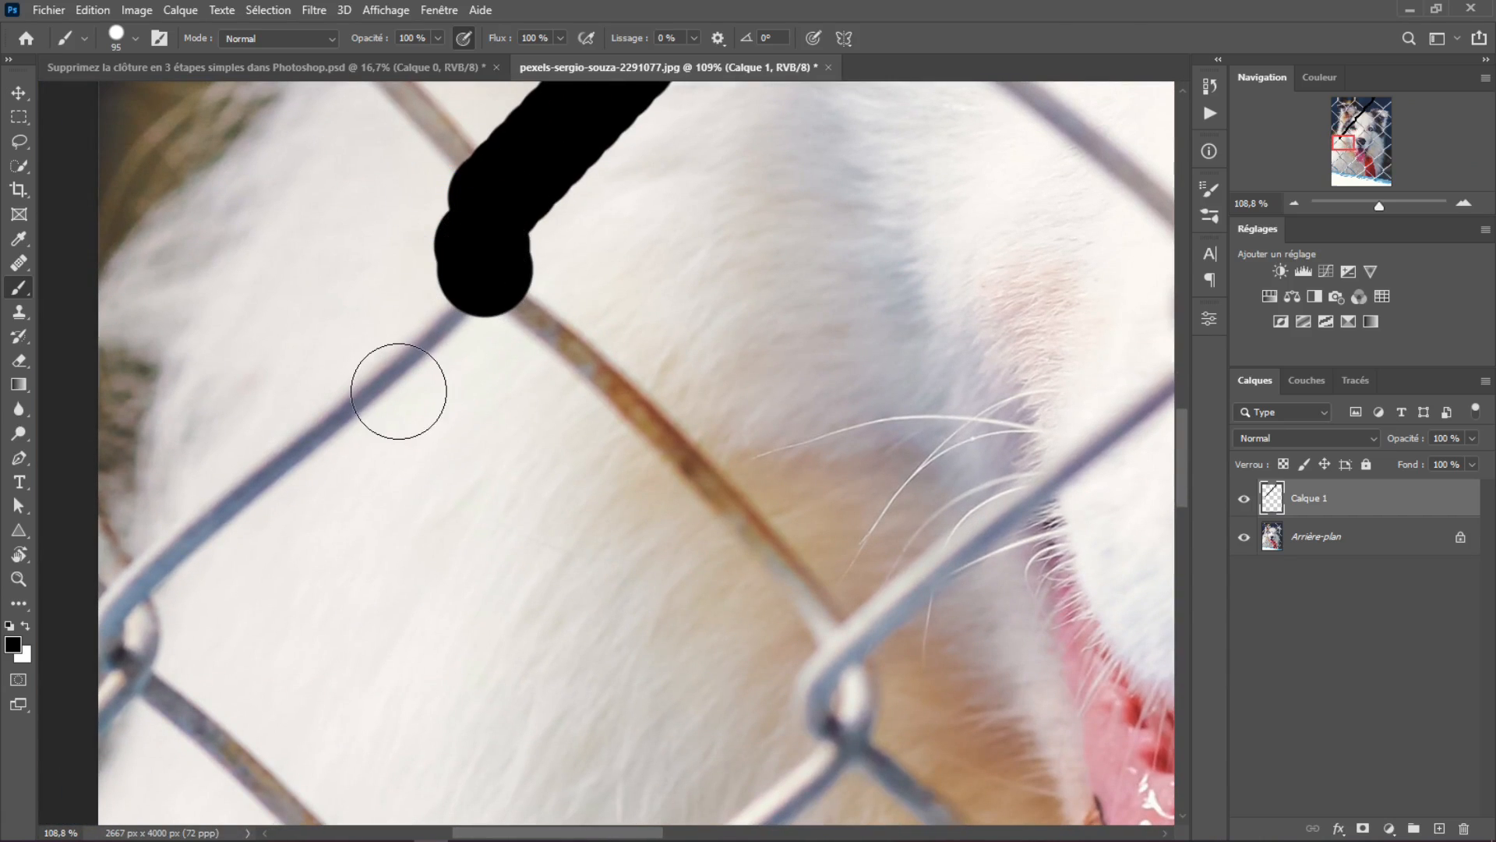
- Continue the black line straight along the wire to the photo's left edge and cover the knot there
{"action": "left_click", "coordinate": [139, 600], "text": "shift"}
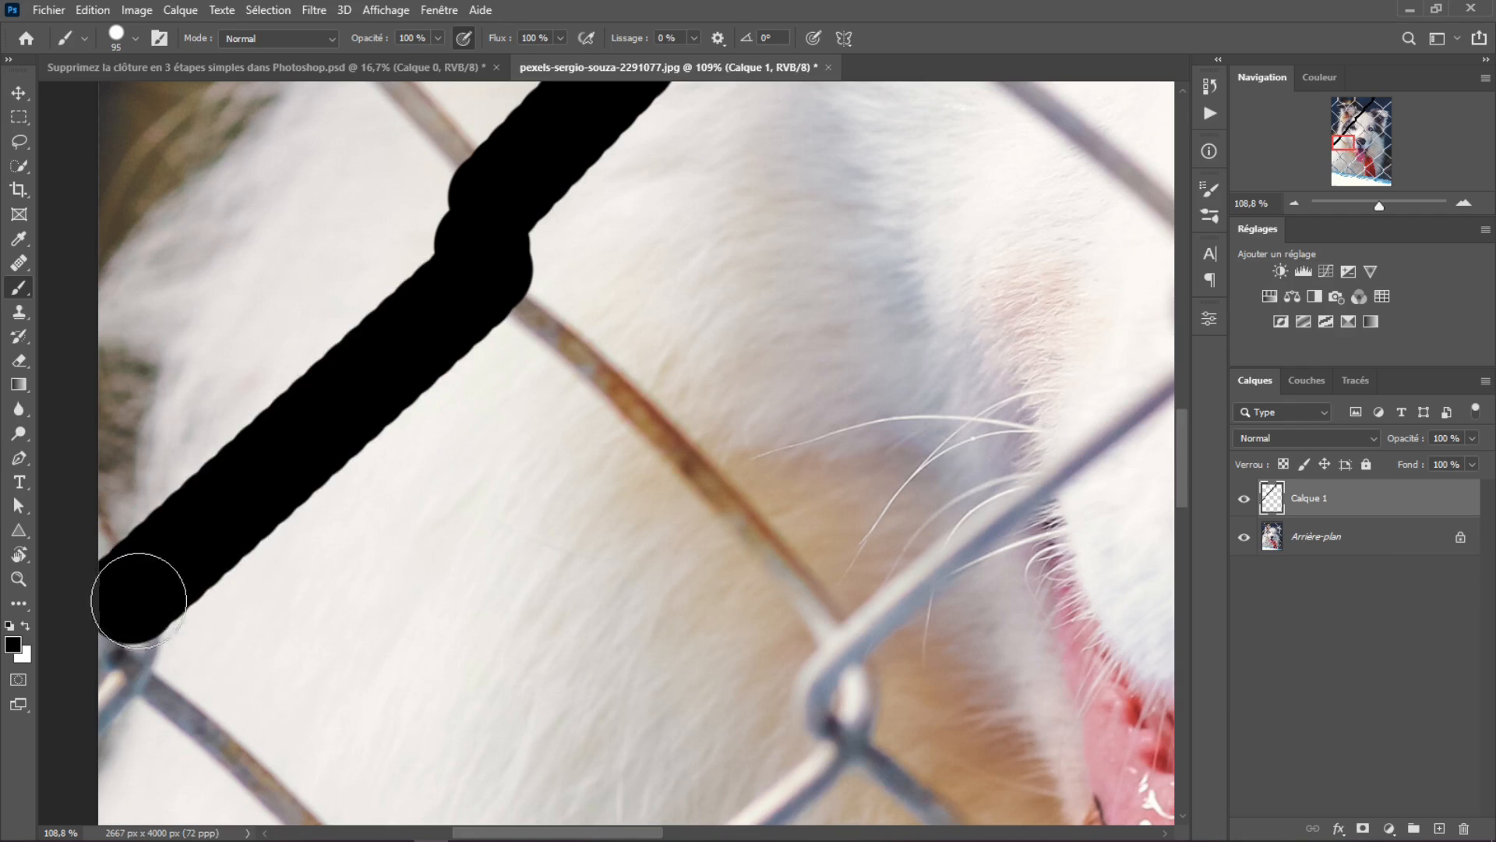
{"action": "left_click_drag", "start_coordinate": [196, 584], "coordinate": [447, 324]}
{"action": "mouse_move", "coordinate": [368, 359]}
{"action": "left_mouse_down"}
{"action": "mouse_move", "coordinate": [379, 387]}
{"action": "mouse_move", "coordinate": [317, 460]}
{"action": "left_mouse_up"}
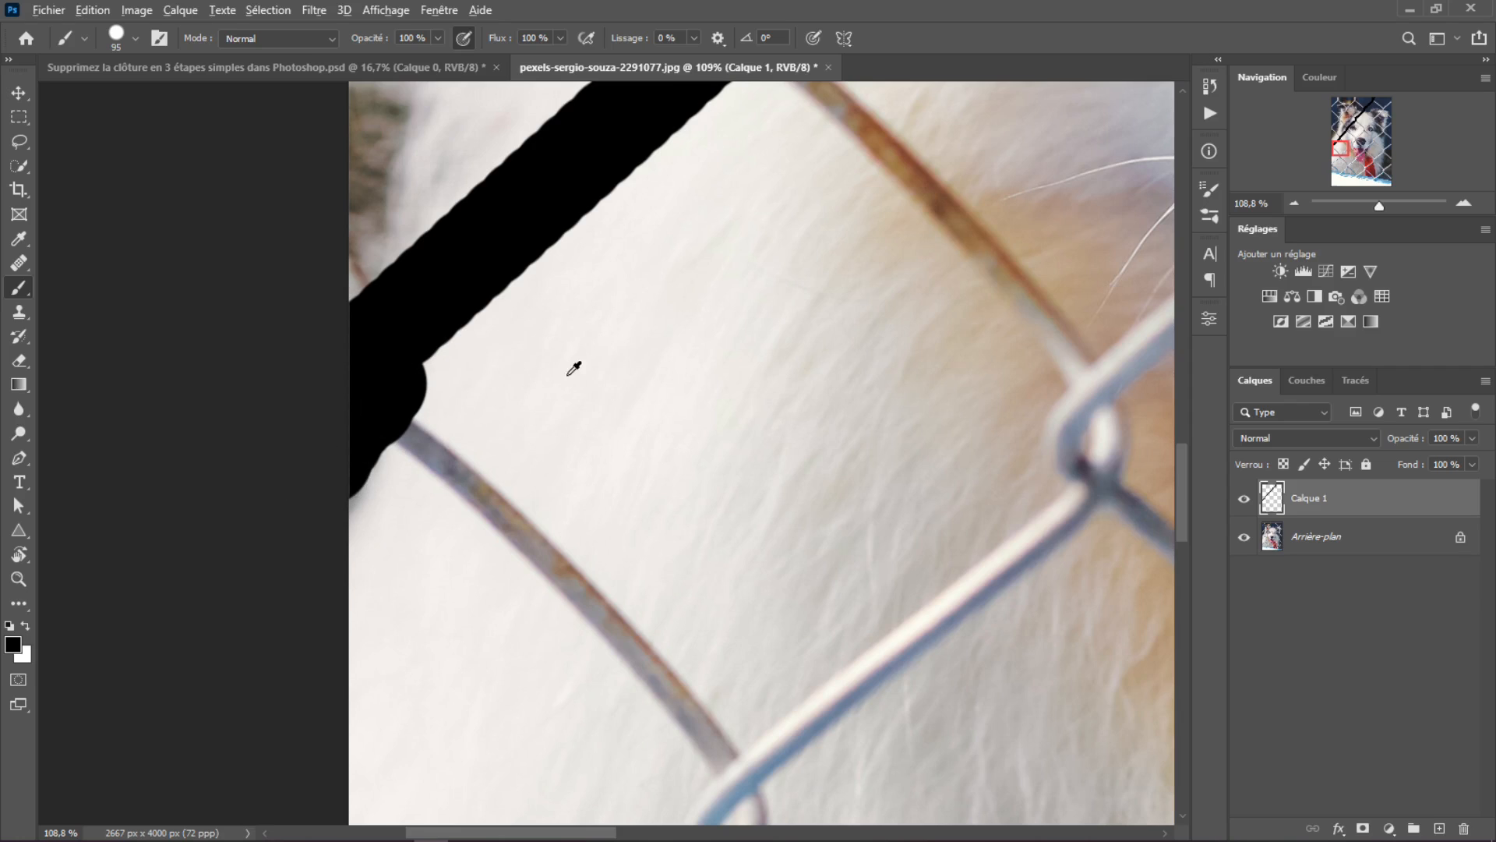
{"action": "scroll", "coordinate": [574, 367], "scroll_direction": "down", "scroll_amount": 10}
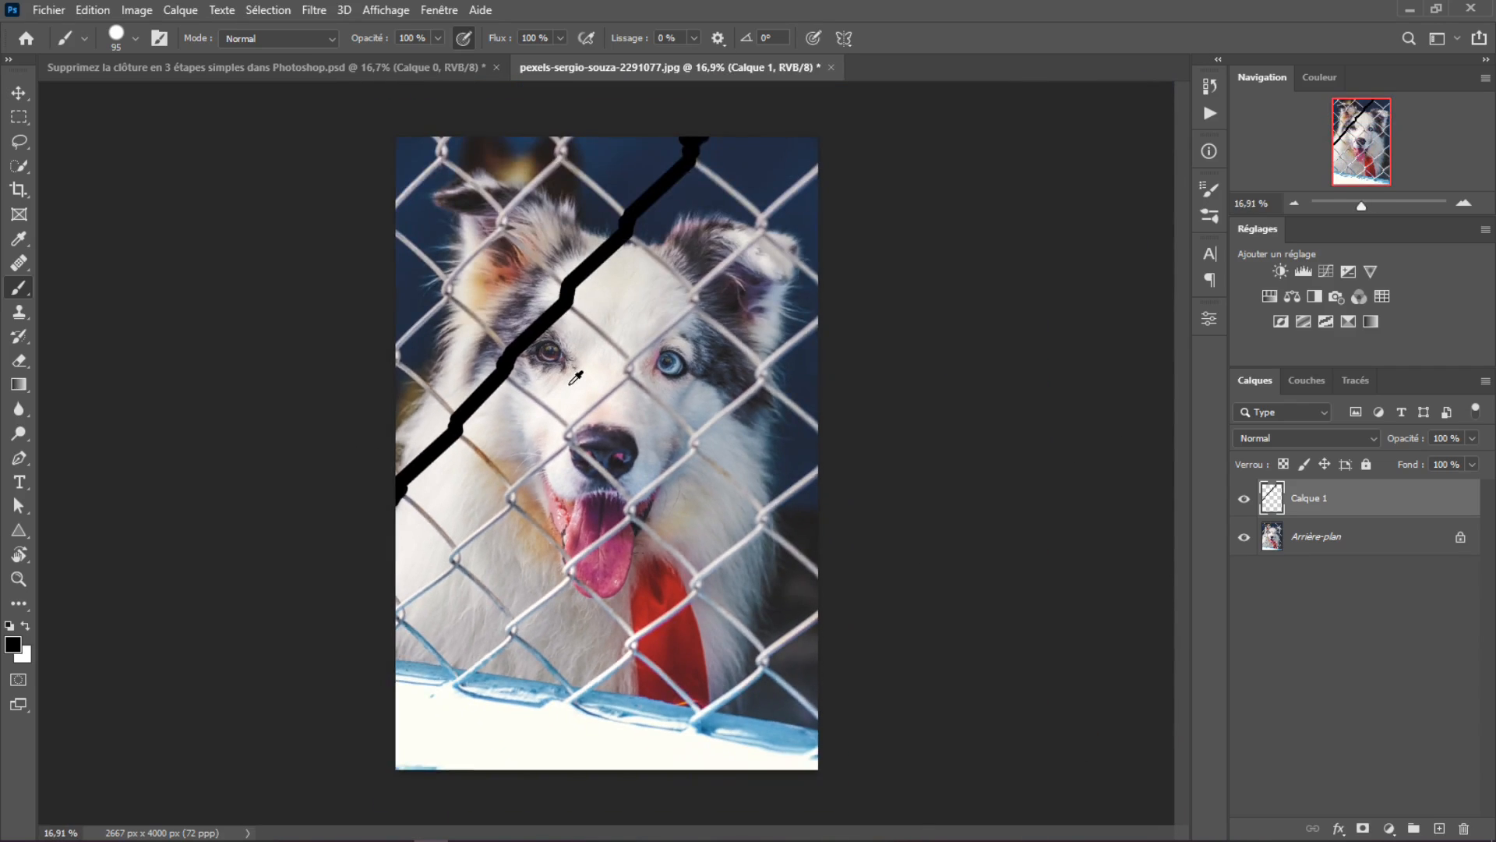
{"action": "scroll", "coordinate": [576, 377], "scroll_direction": "down", "scroll_amount": 1}
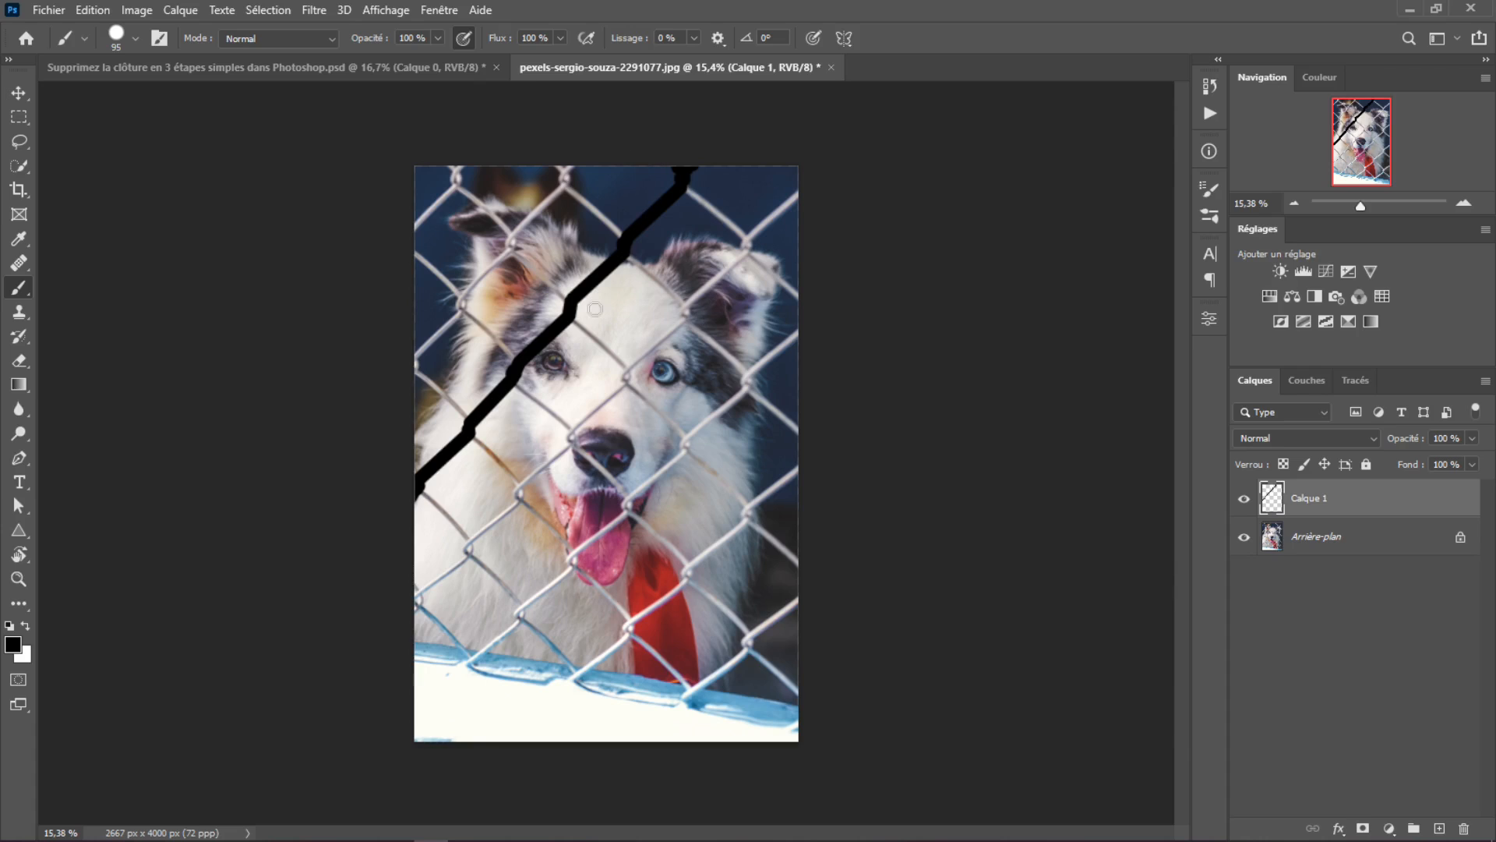
- Cover the wire in black from the photo's upper right edge over the ear-tip knot to the knot at the ear's inner edge
{"action": "scroll", "coordinate": [706, 296], "scroll_direction": "up", "scroll_amount": 9}
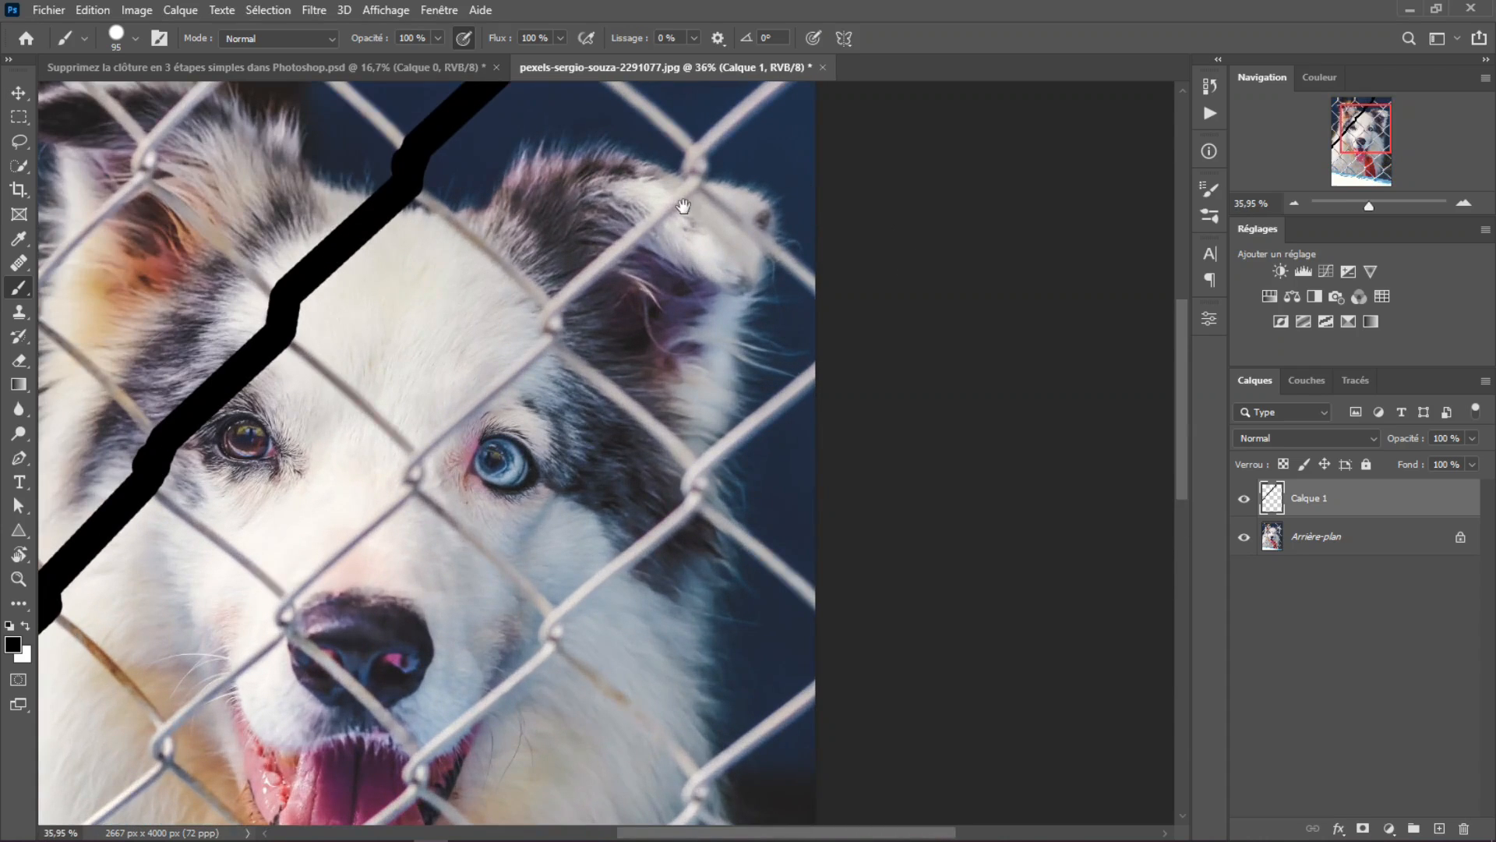
{"action": "left_click_drag", "start_coordinate": [684, 206], "coordinate": [745, 356]}
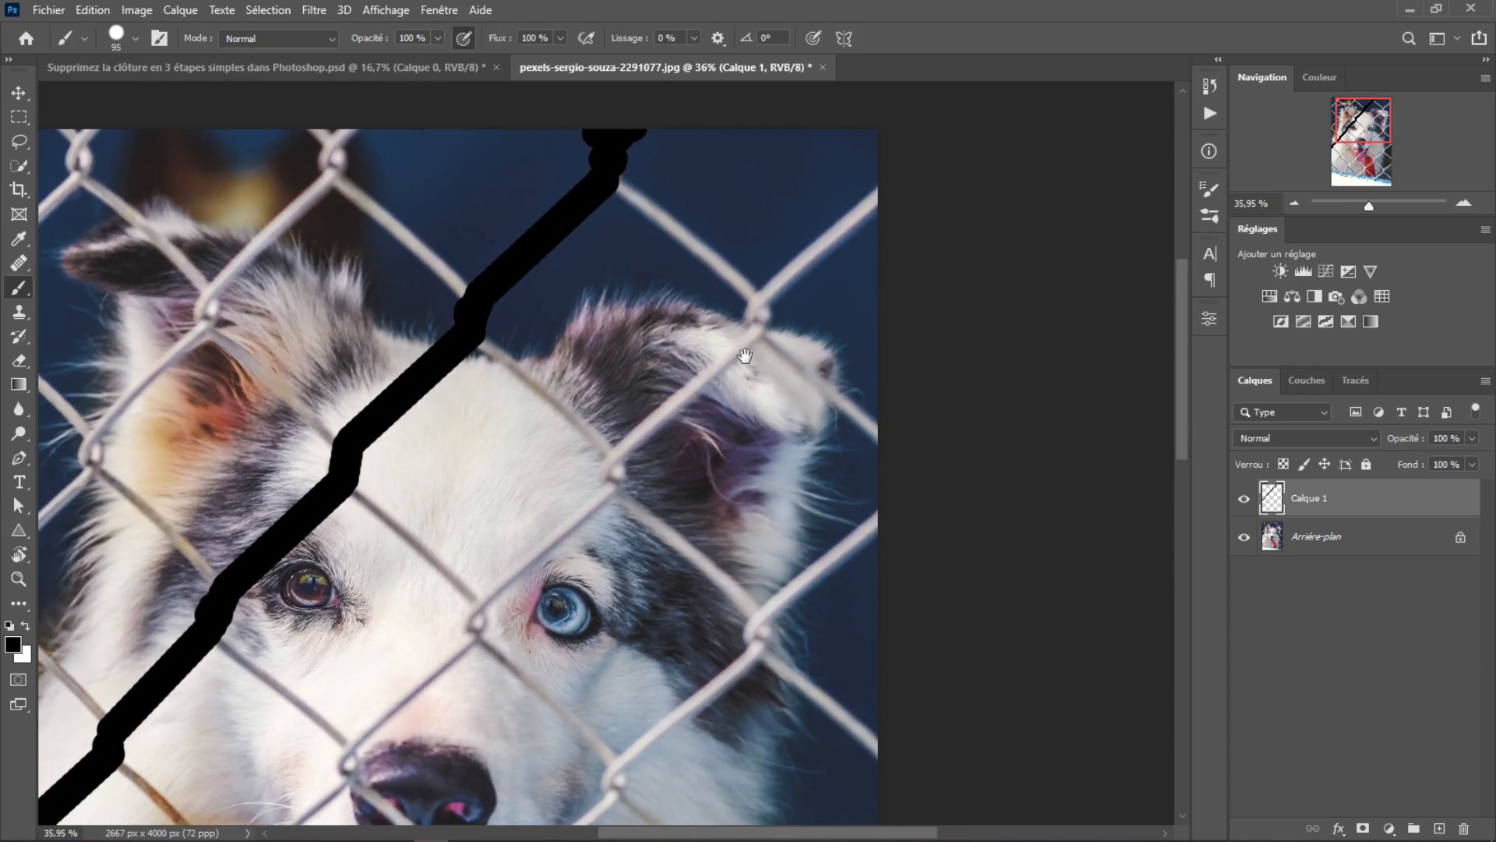
{"action": "left_click", "coordinate": [878, 199]}
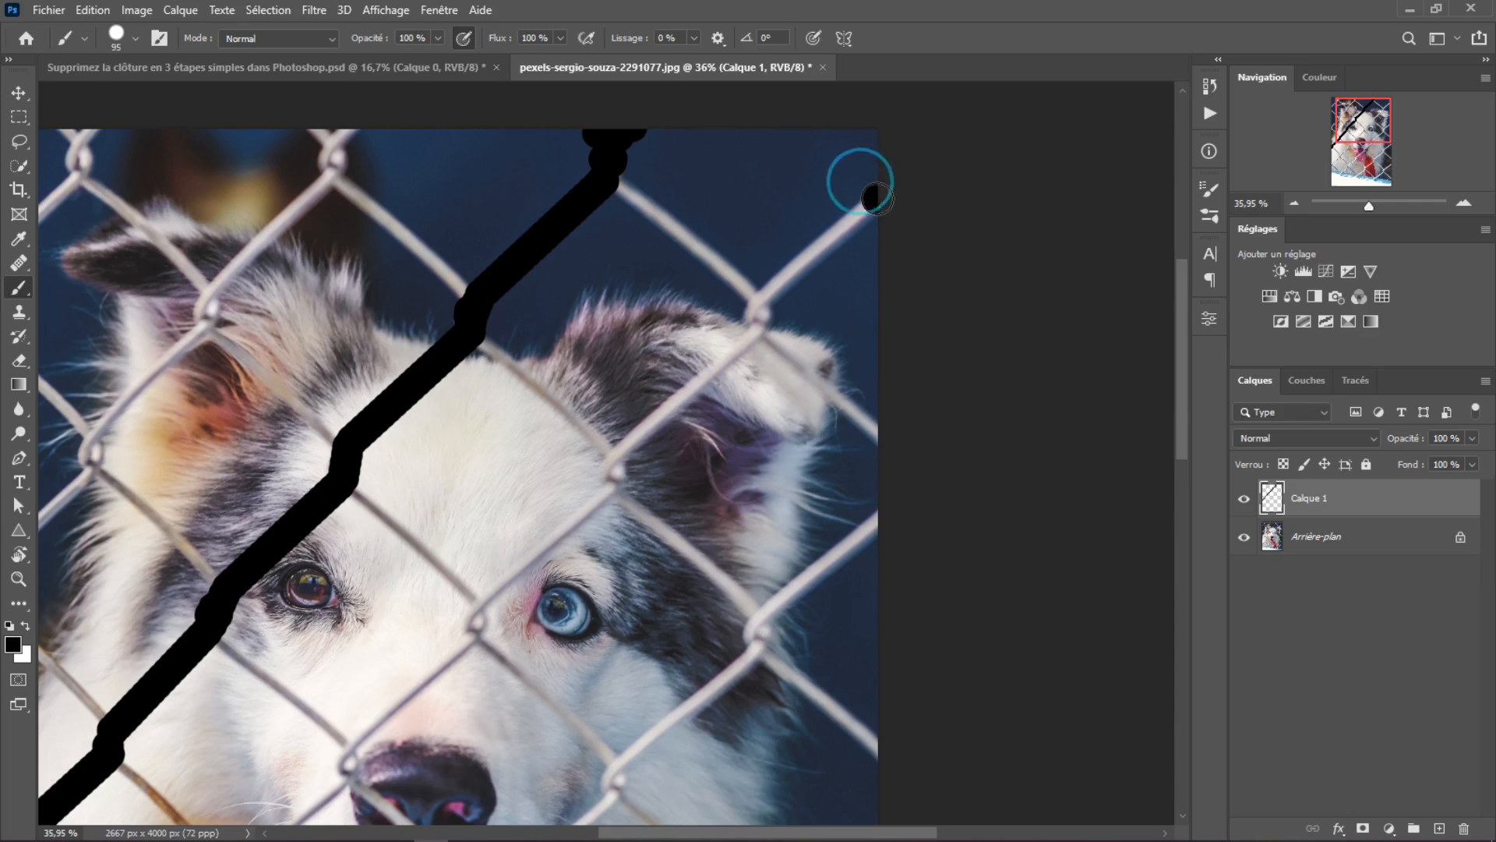
{"action": "left_click", "coordinate": [771, 286], "text": "shift"}
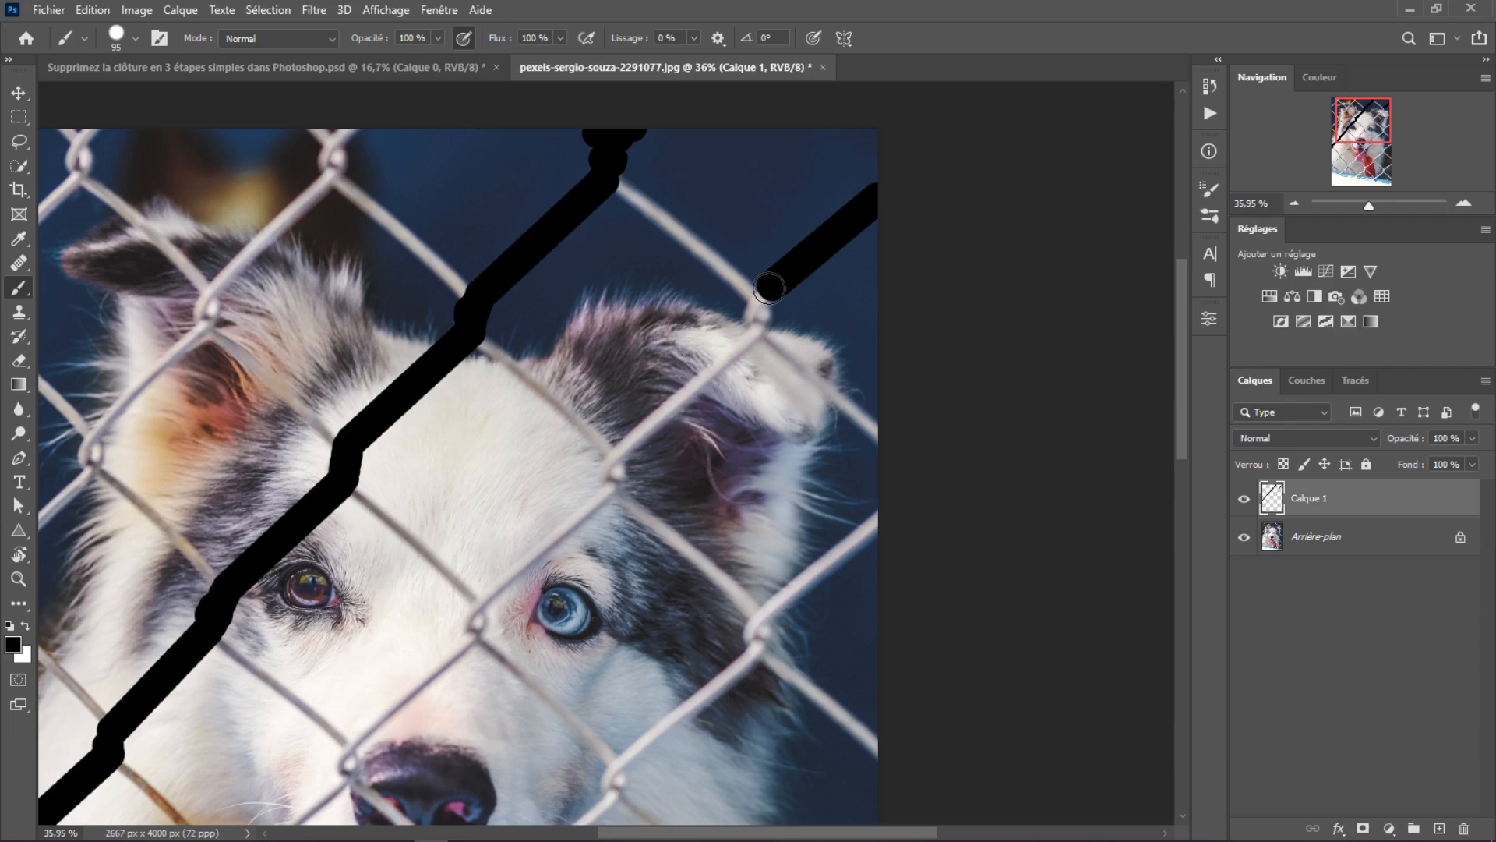
{"action": "left_click", "coordinate": [753, 328], "text": "shift"}
{"action": "left_click", "coordinate": [616, 456], "text": "shift"}
- Extend this black line down the forehead, covering the knot between the eyes and the knot beside the nose
{"action": "left_click_drag", "start_coordinate": [635, 457], "coordinate": [671, 264]}
{"action": "left_click", "coordinate": [648, 299], "text": "shift"}
{"action": "left_click", "coordinate": [510, 417], "text": "shift"}
{"action": "left_click", "coordinate": [511, 443], "text": "shift"}
{"action": "left_click", "coordinate": [383, 561], "text": "shift"}
{"action": "left_click", "coordinate": [382, 583], "text": "shift"}
- Continue the black line past the knots beside the mouth and on the chest to the photo's left edge
{"action": "left_click_drag", "start_coordinate": [263, 663], "coordinate": [438, 351]}
{"action": "left_click", "coordinate": [436, 378], "text": "shift"}
{"action": "left_click", "coordinate": [434, 401], "text": "shift"}
{"action": "left_click", "coordinate": [311, 518], "text": "shift"}
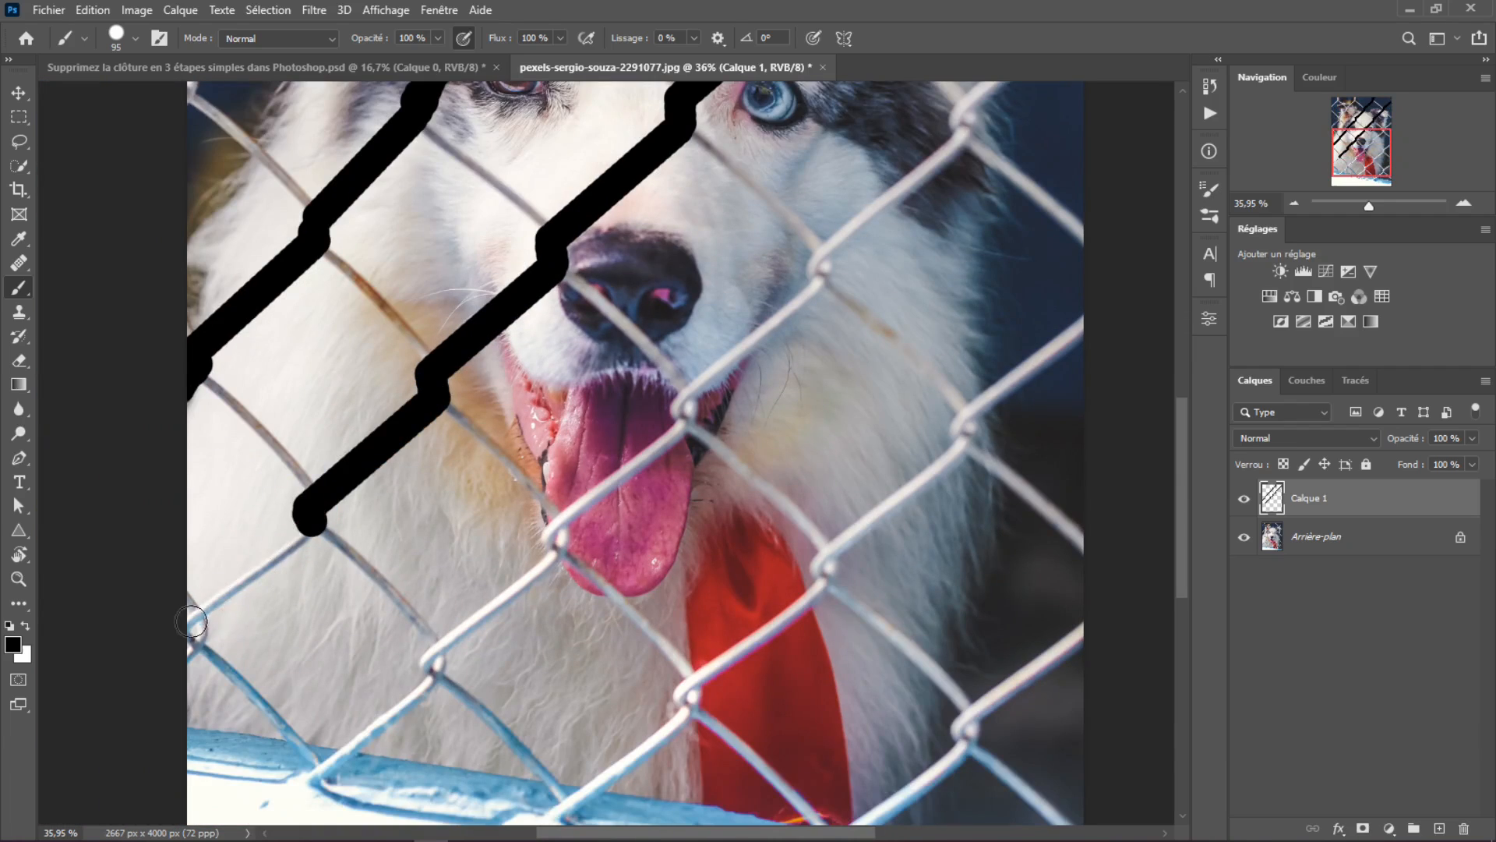
{"action": "left_click", "coordinate": [190, 631], "text": "shift"}
- Cover the next parallel wire from the photo's right edge, over the knot beside the blue eye, to the knot at the mouth
{"action": "left_click_drag", "start_coordinate": [616, 496], "coordinate": [730, 246]}
{"action": "left_click", "coordinate": [898, 189]}
{"action": "left_click", "coordinate": [777, 294], "text": "shift"}
{"action": "left_click", "coordinate": [776, 326], "text": "shift"}
{"action": "left_click", "coordinate": [640, 433], "text": "shift"}
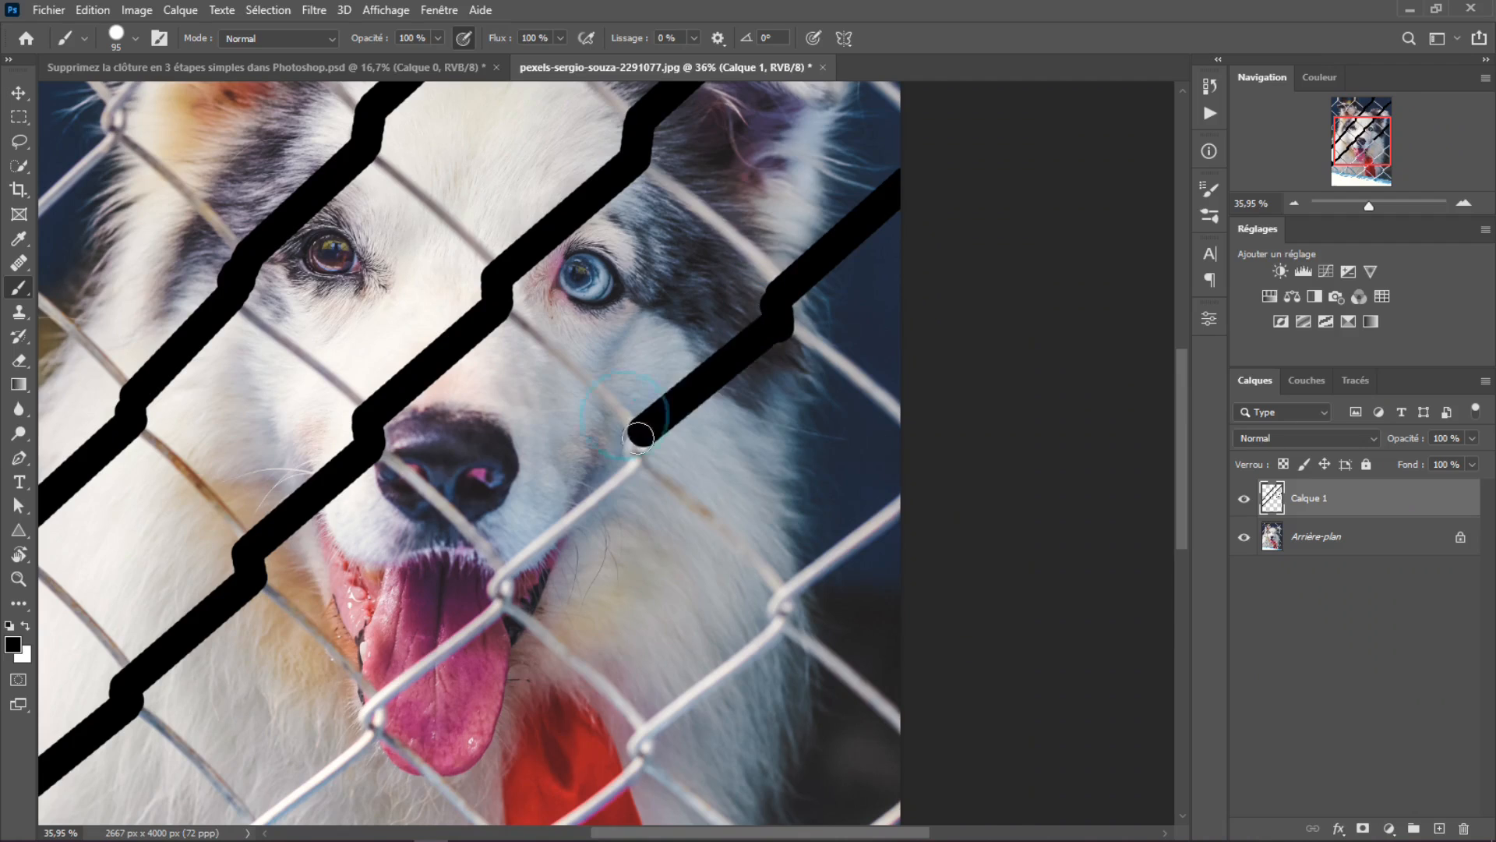
{"action": "left_click_drag", "start_coordinate": [642, 431], "coordinate": [767, 205]}
{"action": "left_click", "coordinate": [760, 244], "text": "shift"}
{"action": "left_click", "coordinate": [633, 353], "text": "shift"}
- Extend that black line across the tongue and over the chest knots down to the blue ledge
{"action": "left_click", "coordinate": [499, 489], "text": "shift"}
{"action": "left_click_drag", "start_coordinate": [501, 490], "coordinate": [547, 260]}
{"action": "left_click", "coordinate": [546, 279], "text": "shift"}
{"action": "left_click", "coordinate": [425, 385], "text": "shift"}
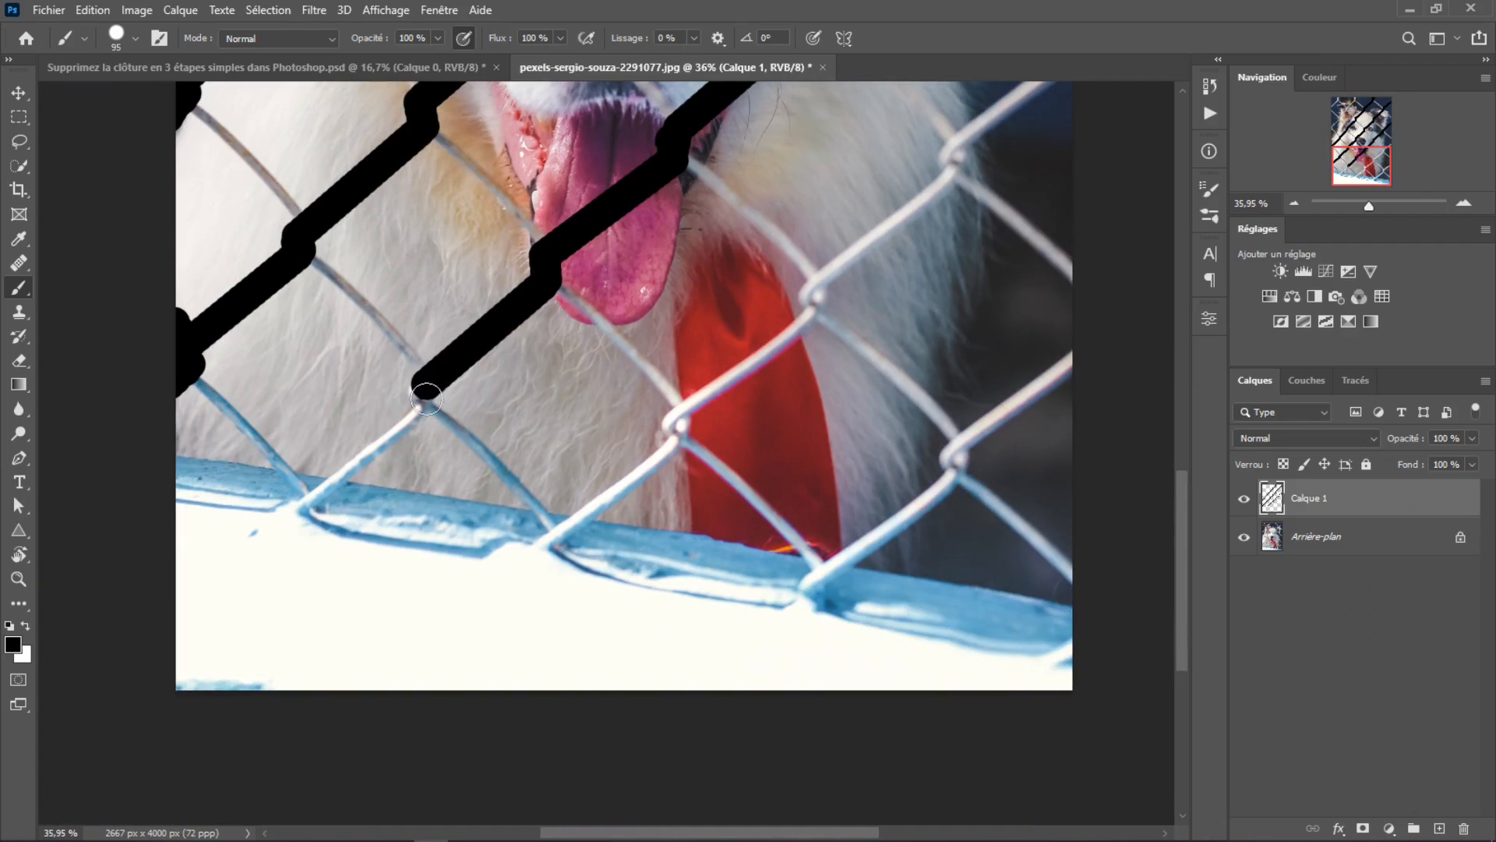
{"action": "left_click", "coordinate": [422, 402], "text": "shift"}
{"action": "mouse_move", "coordinate": [423, 410]}
{"action": "left_mouse_down"}
{"action": "mouse_move", "coordinate": [562, 229]}
{"action": "mouse_move", "coordinate": [248, 496]}
{"action": "left_mouse_up"}
{"action": "left_click", "coordinate": [444, 321], "text": "shift"}
- Cover the next wire from the photo's right edge across the red scarf in black, including its knots, down to the ledge
{"action": "scroll", "coordinate": [562, 299], "scroll_direction": "up", "scroll_amount": 1}
{"action": "left_click", "coordinate": [862, 147]}
{"action": "left_click", "coordinate": [740, 250], "text": "shift"}
{"action": "left_click", "coordinate": [740, 269], "text": "shift"}
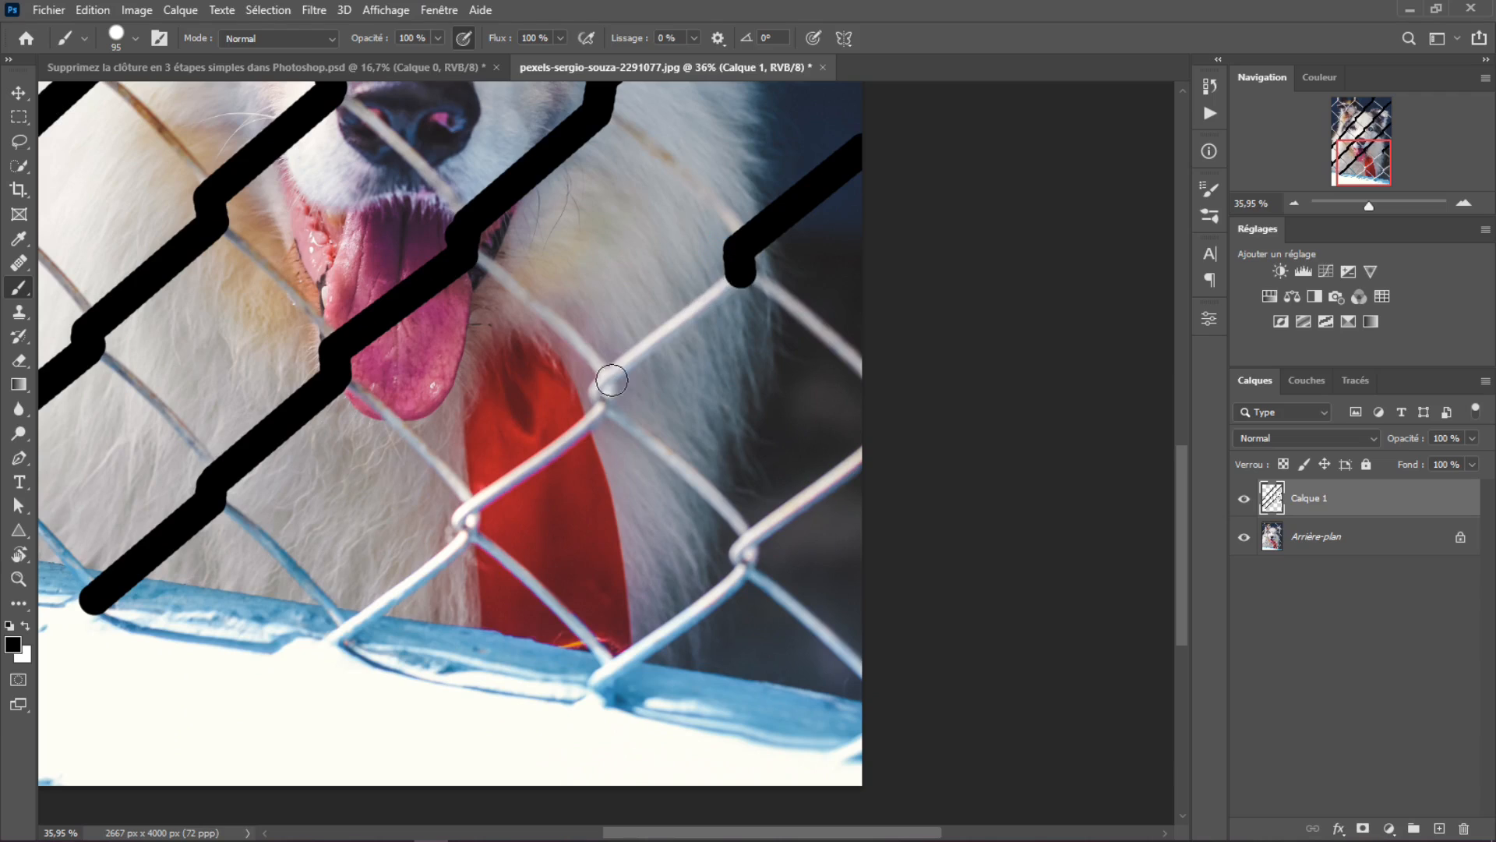
{"action": "left_click", "coordinate": [600, 387], "text": "shift"}
{"action": "left_click", "coordinate": [600, 404], "text": "shift"}
{"action": "left_click", "coordinate": [467, 512], "text": "shift"}
{"action": "left_click", "coordinate": [467, 528], "text": "shift"}
- Paint over the short wire and its knot from the photo's lower right edge to the ledge
{"action": "left_click", "coordinate": [861, 455]}
{"action": "left_click", "coordinate": [745, 546], "text": "shift"}
{"action": "left_click", "coordinate": [744, 568], "text": "shift"}
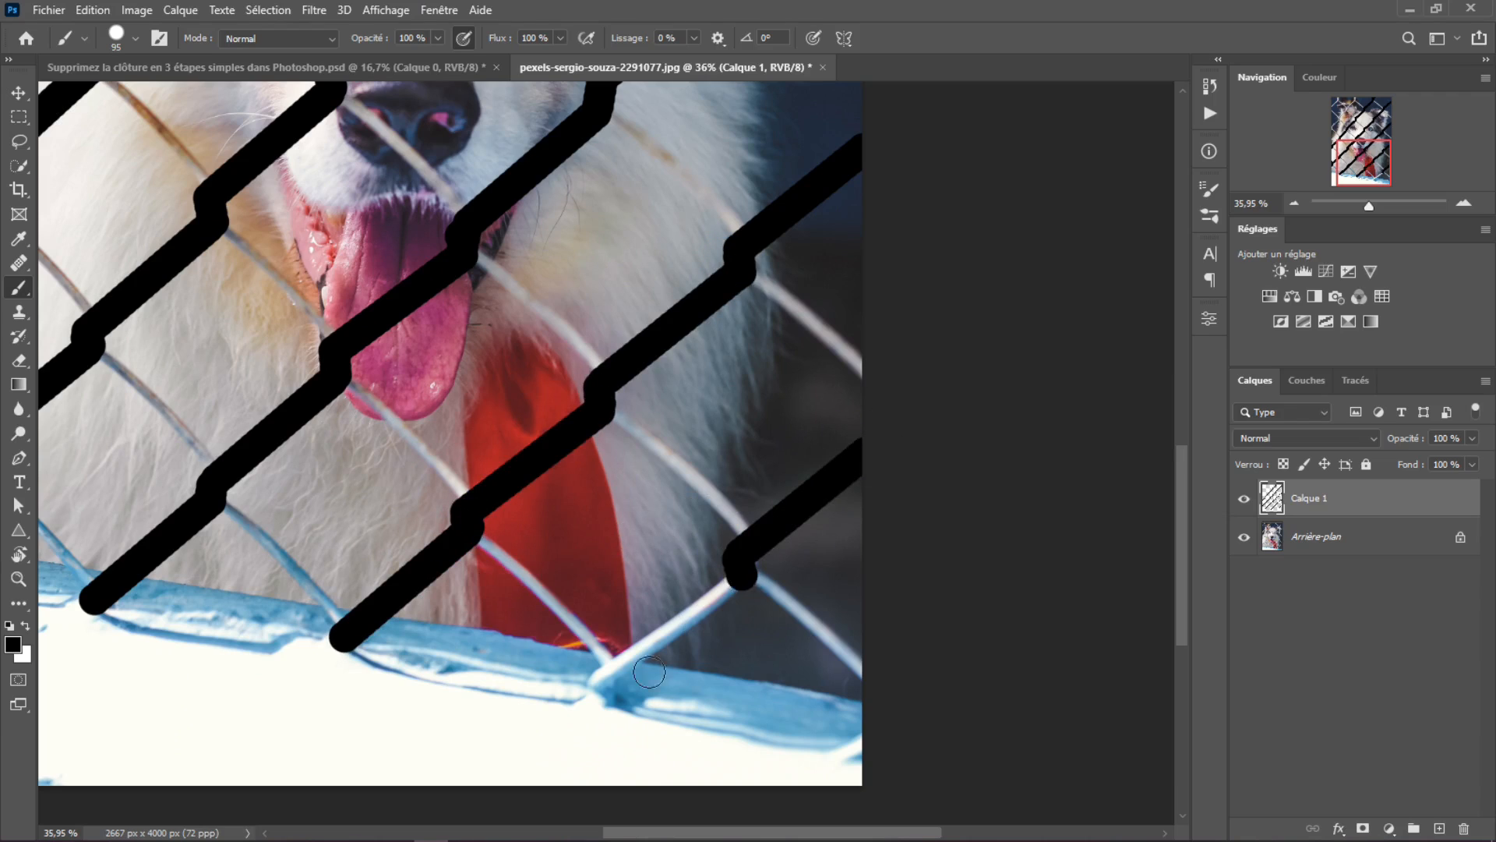
{"action": "left_click", "coordinate": [608, 682], "text": "shift"}
- Cover the wire and its knots in black from the photo's top edge across the ear above the brown eye to the left edge
{"action": "scroll", "coordinate": [610, 499], "scroll_direction": "down", "scroll_amount": 4}
{"action": "left_click_drag", "start_coordinate": [545, 328], "coordinate": [675, 699]}
{"action": "left_click", "coordinate": [575, 250]}
{"action": "left_click", "coordinate": [570, 270], "text": "shift"}
{"action": "left_click", "coordinate": [491, 348], "text": "shift"}
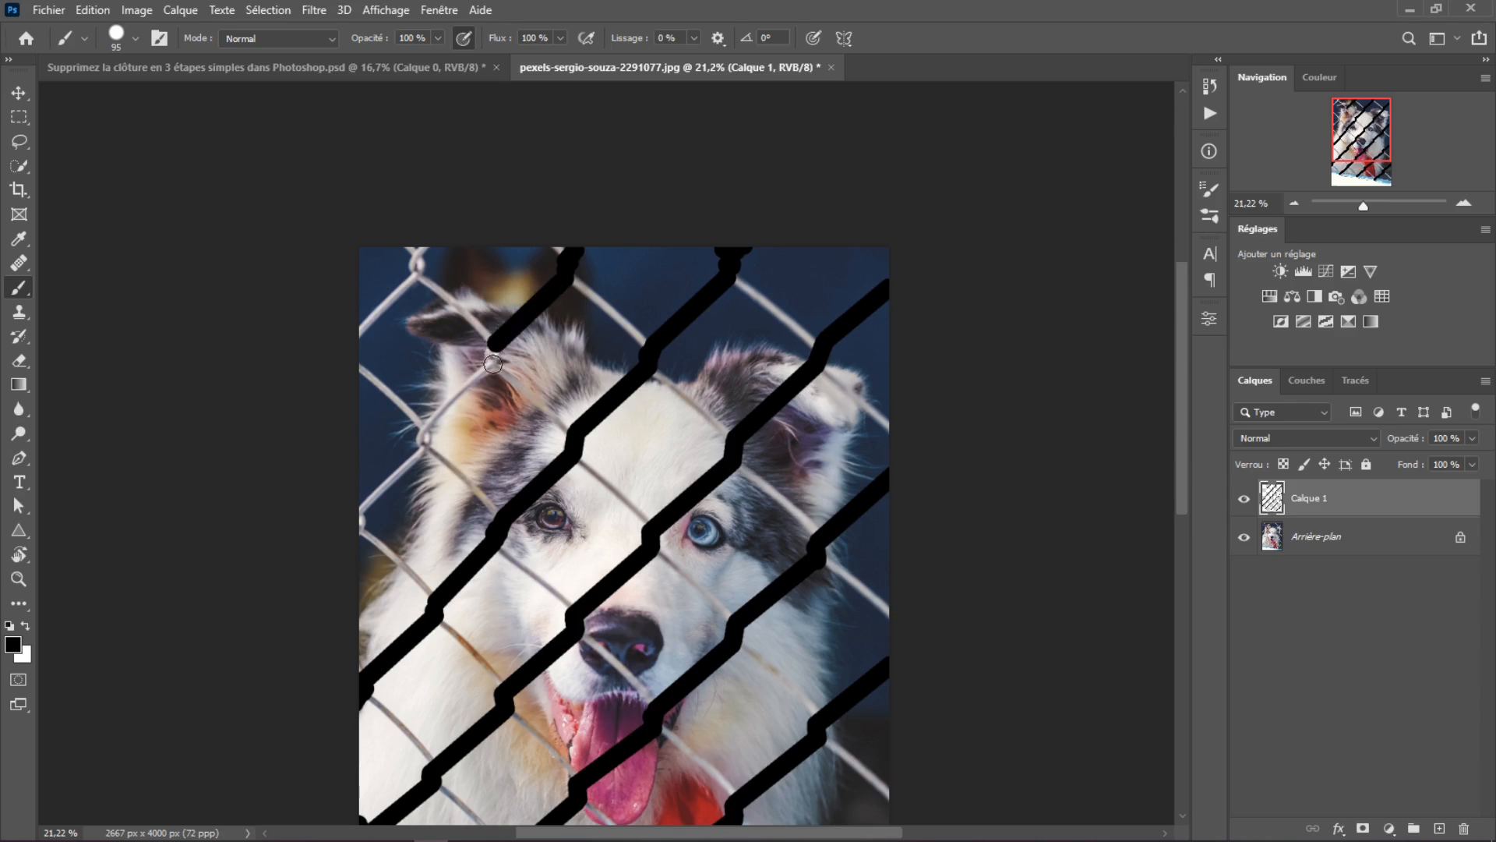
{"action": "left_click", "coordinate": [492, 364], "text": "shift"}
{"action": "left_click", "coordinate": [423, 431], "text": "shift"}
{"action": "left_click", "coordinate": [423, 449], "text": "shift"}
{"action": "left_click", "coordinate": [357, 516], "text": "shift"}
- Paint over the remaining short wire and knot in the photo's upper left corner
{"action": "left_click", "coordinate": [419, 252]}
{"action": "left_click", "coordinate": [419, 270], "text": "shift"}
{"action": "left_click", "coordinate": [355, 335], "text": "shift"}
{"action": "scroll", "coordinate": [734, 322], "scroll_direction": "down", "scroll_amount": 2}
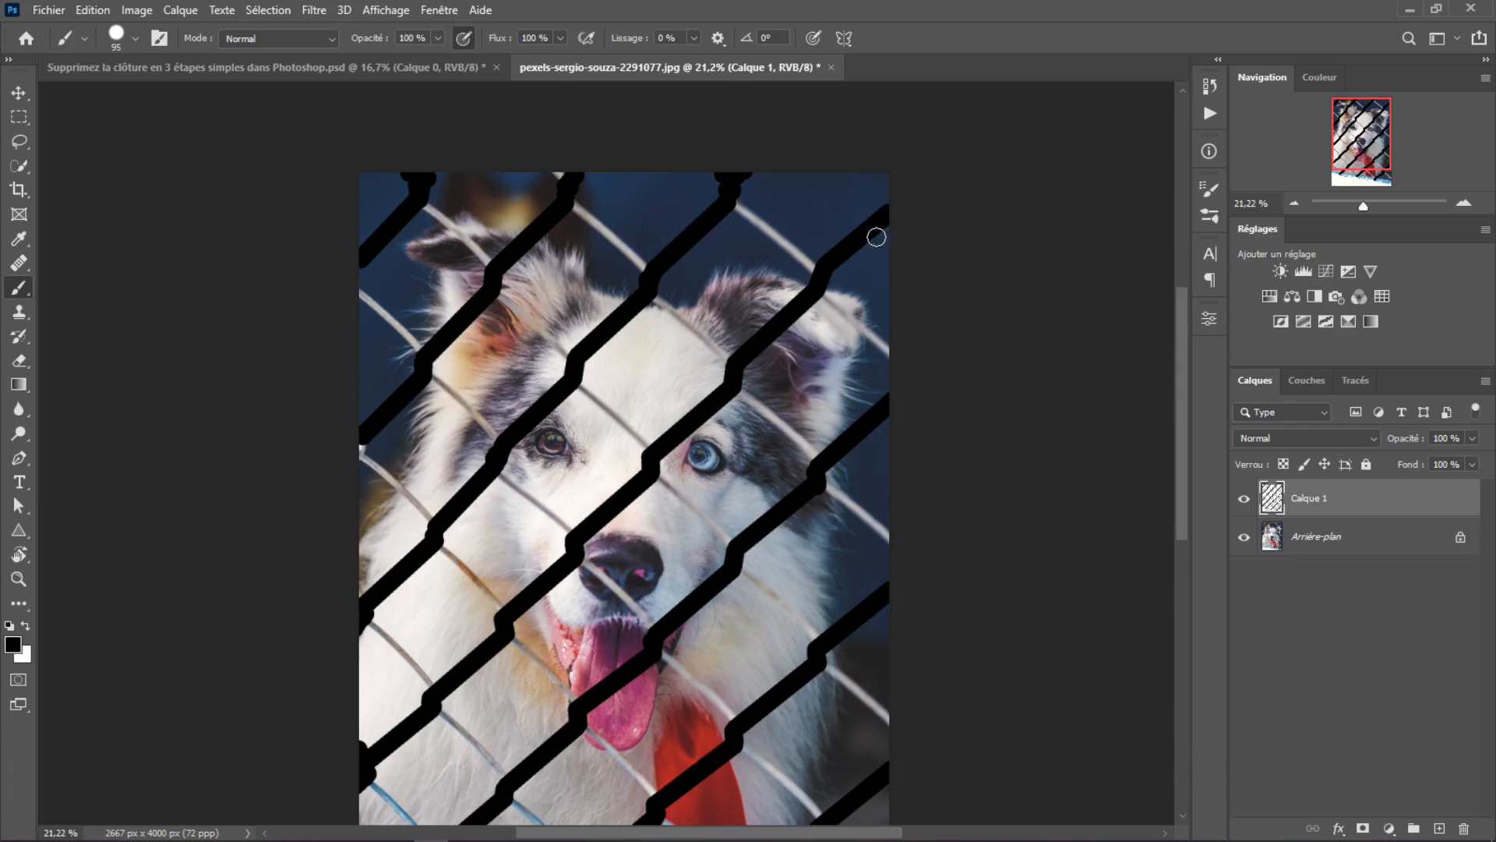
{"action": "scroll", "coordinate": [717, 507], "scroll_direction": "down", "scroll_amount": 3}
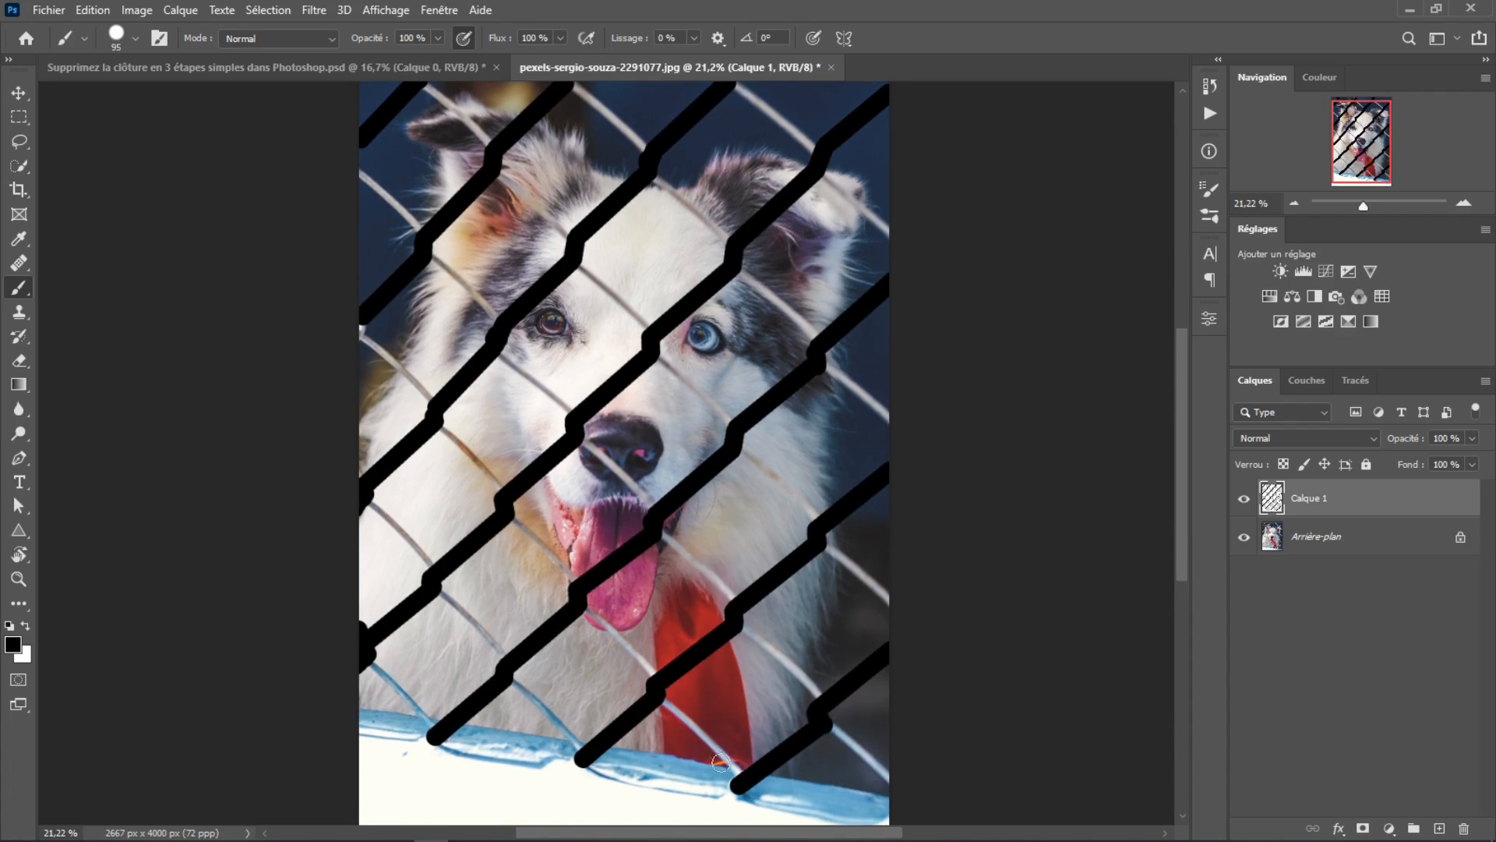
- Cover the three opposite diagonal wires that descend from the photo's top edge to its right edge in black
{"action": "left_click_drag", "start_coordinate": [593, 209], "coordinate": [526, 364]}
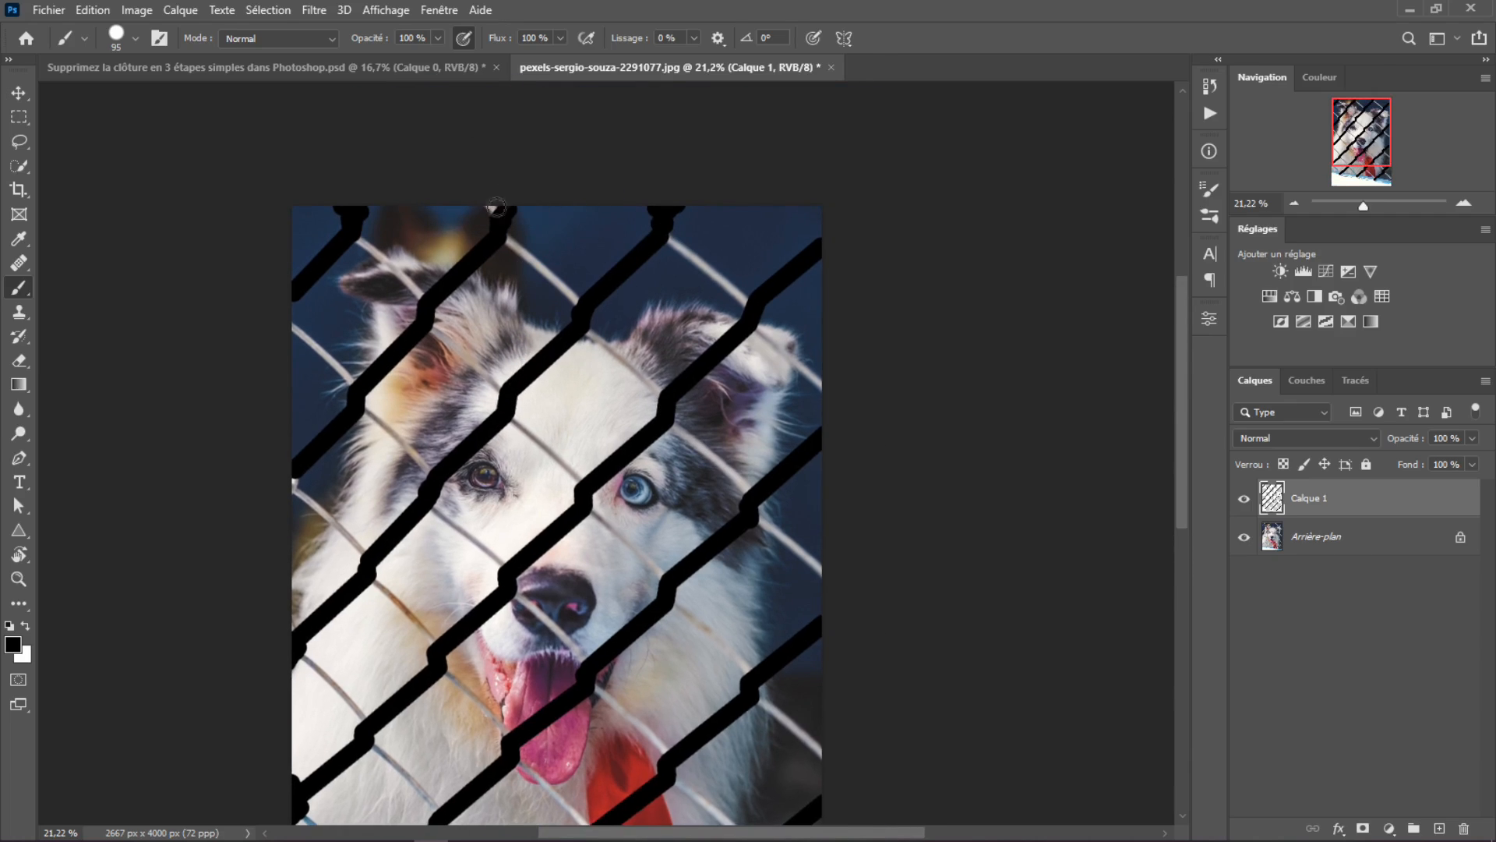
{"action": "mouse_move", "coordinate": [351, 233]}
{"action": "left_mouse_down"}
{"action": "mouse_move", "coordinate": [438, 354]}
{"action": "mouse_move", "coordinate": [487, 378]}
{"action": "mouse_move", "coordinate": [494, 415]}
{"action": "mouse_move", "coordinate": [680, 595]}
{"action": "mouse_move", "coordinate": [696, 654]}
{"action": "mouse_move", "coordinate": [750, 675]}
{"action": "left_mouse_up"}
{"action": "left_click_drag", "start_coordinate": [751, 695], "coordinate": [822, 752]}
{"action": "mouse_move", "coordinate": [502, 218]}
{"action": "left_mouse_down"}
{"action": "mouse_move", "coordinate": [596, 357]}
{"action": "mouse_move", "coordinate": [663, 398]}
{"action": "mouse_move", "coordinate": [749, 500]}
{"action": "left_mouse_up"}
{"action": "left_click_drag", "start_coordinate": [752, 519], "coordinate": [822, 577]}
{"action": "left_click_drag", "start_coordinate": [666, 226], "coordinate": [746, 305]}
- Cover the opposite diagonal wire from the photo's upper left edge across the nose to the lower right edge
{"action": "scroll", "coordinate": [824, 388], "scroll_direction": "down", "scroll_amount": 3}
{"action": "left_click_drag", "start_coordinate": [368, 152], "coordinate": [583, 407]}
{"action": "left_click_drag", "start_coordinate": [588, 425], "coordinate": [740, 596]}
{"action": "mouse_move", "coordinate": [746, 610]}
{"action": "left_mouse_down"}
{"action": "mouse_move", "coordinate": [847, 740]}
{"action": "mouse_move", "coordinate": [894, 765]}
{"action": "left_mouse_up"}
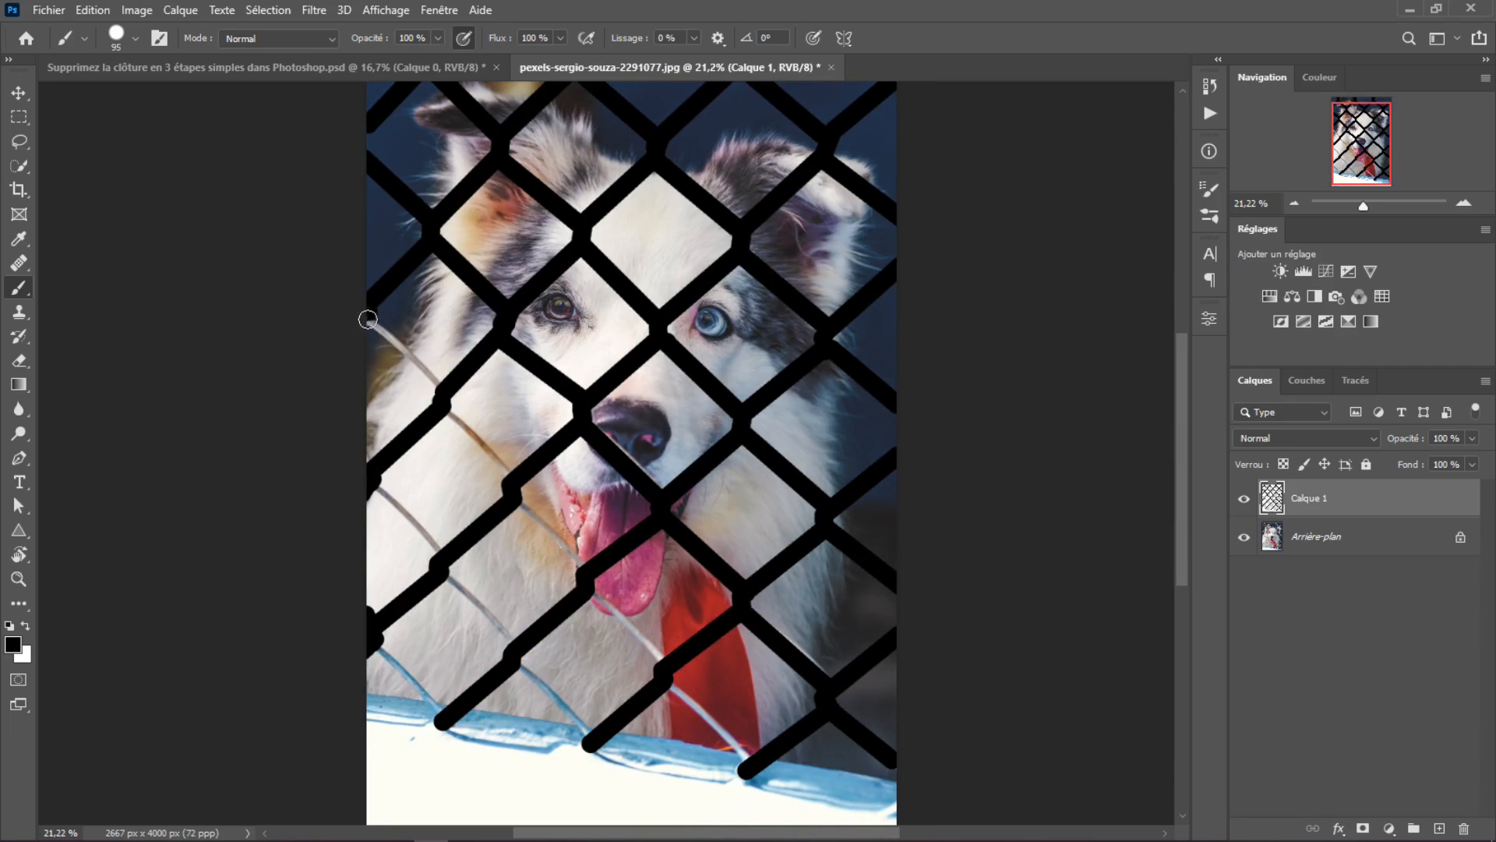
- Paint over the remaining descending wires from the photo's left edge to the ledge, then check the whole painted grid
{"action": "left_click_drag", "start_coordinate": [367, 316], "coordinate": [513, 485]}
{"action": "left_click_drag", "start_coordinate": [516, 499], "coordinate": [745, 760]}
{"action": "mouse_move", "coordinate": [744, 760]}
{"action": "left_mouse_down"}
{"action": "mouse_move", "coordinate": [623, 507]}
{"action": "mouse_move", "coordinate": [932, 576]}
{"action": "left_mouse_up"}
{"action": "left_click_drag", "start_coordinate": [563, 304], "coordinate": [778, 559]}
{"action": "left_click_drag", "start_coordinate": [563, 465], "coordinate": [623, 536]}
{"action": "scroll", "coordinate": [746, 466], "scroll_direction": "down", "scroll_amount": 3}
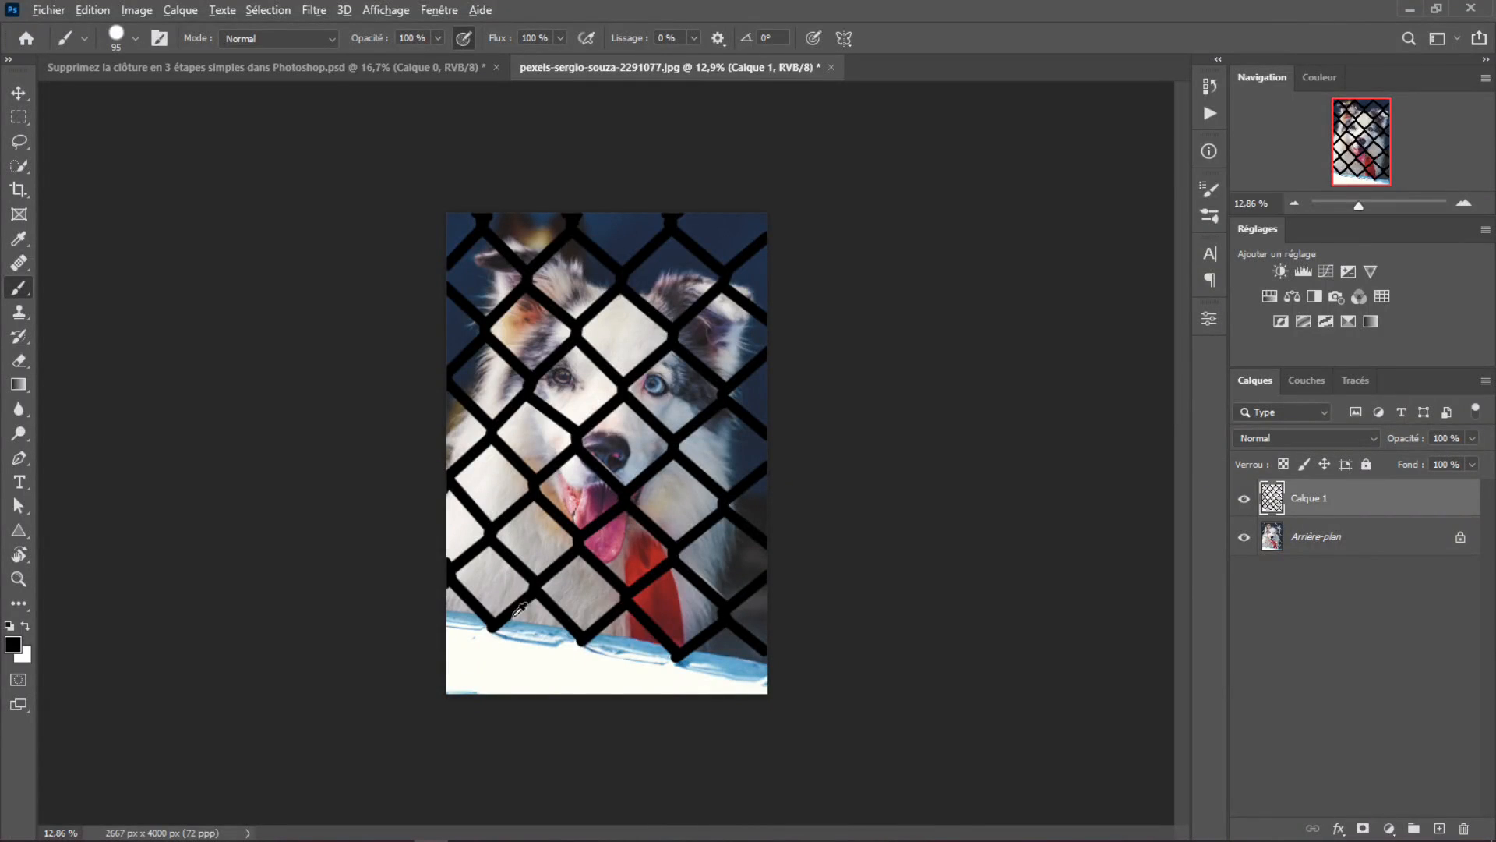
{"action": "scroll", "coordinate": [519, 607], "scroll_direction": "up", "scroll_amount": 3}
{"action": "scroll", "coordinate": [555, 624], "scroll_direction": "down", "scroll_amount": 5}
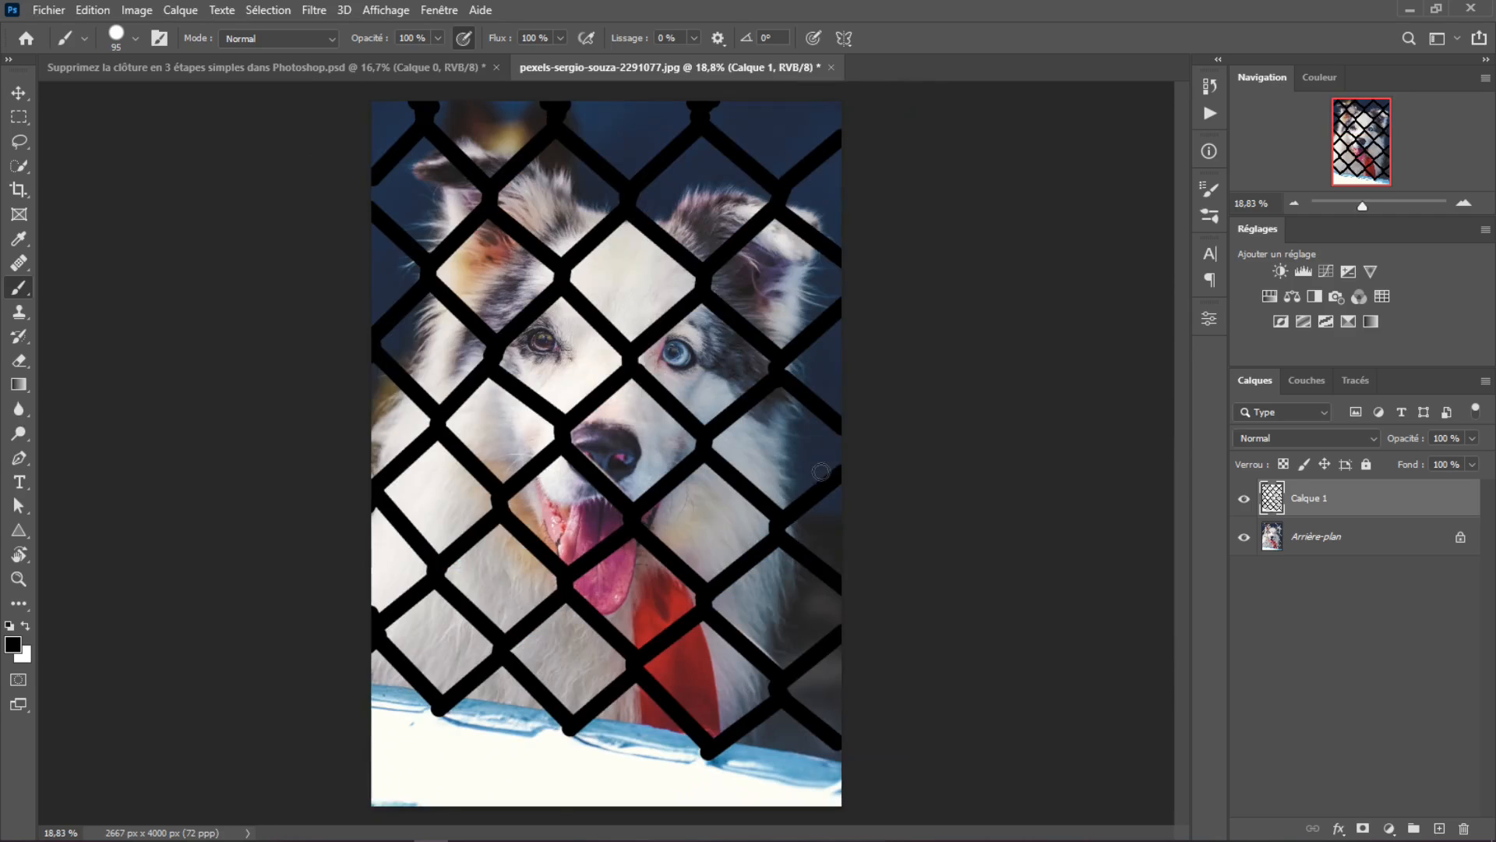
{"action": "scroll", "coordinate": [819, 471], "scroll_direction": "down", "scroll_amount": 2}
- Rename the painted layer as Grille
{"action": "double_click", "coordinate": [1299, 498]}
{"action": "key", "text": "BackSpace"}
{"action": "type", "text": "Grille"}
{"action": "key", "text": "Return"}
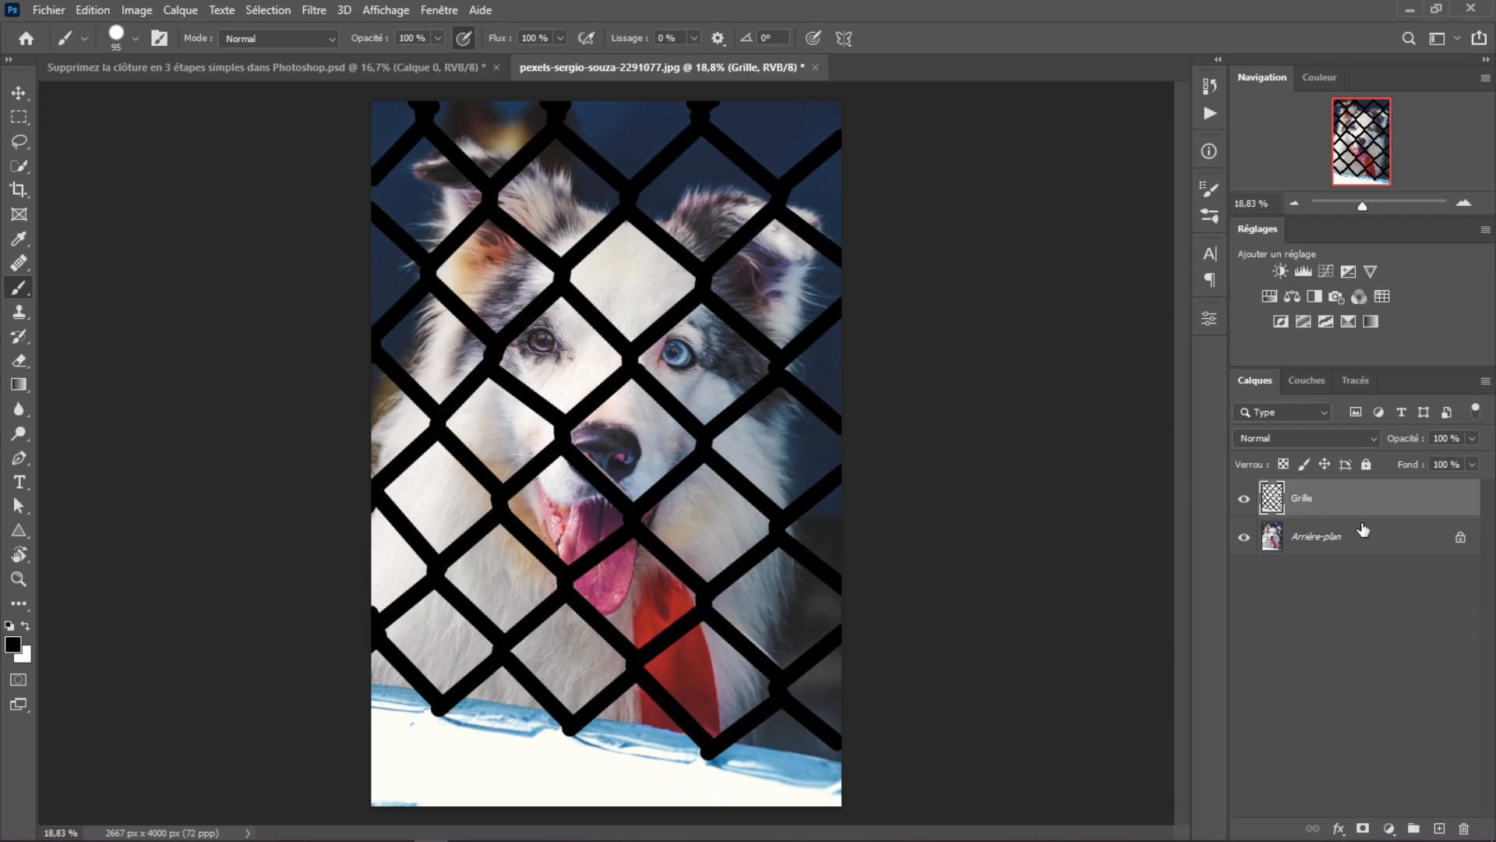
- Duplicate the Arrière-plan layer, hide the original, and toggle the Grille layer off and back on
{"action": "left_click", "coordinate": [1307, 550]}
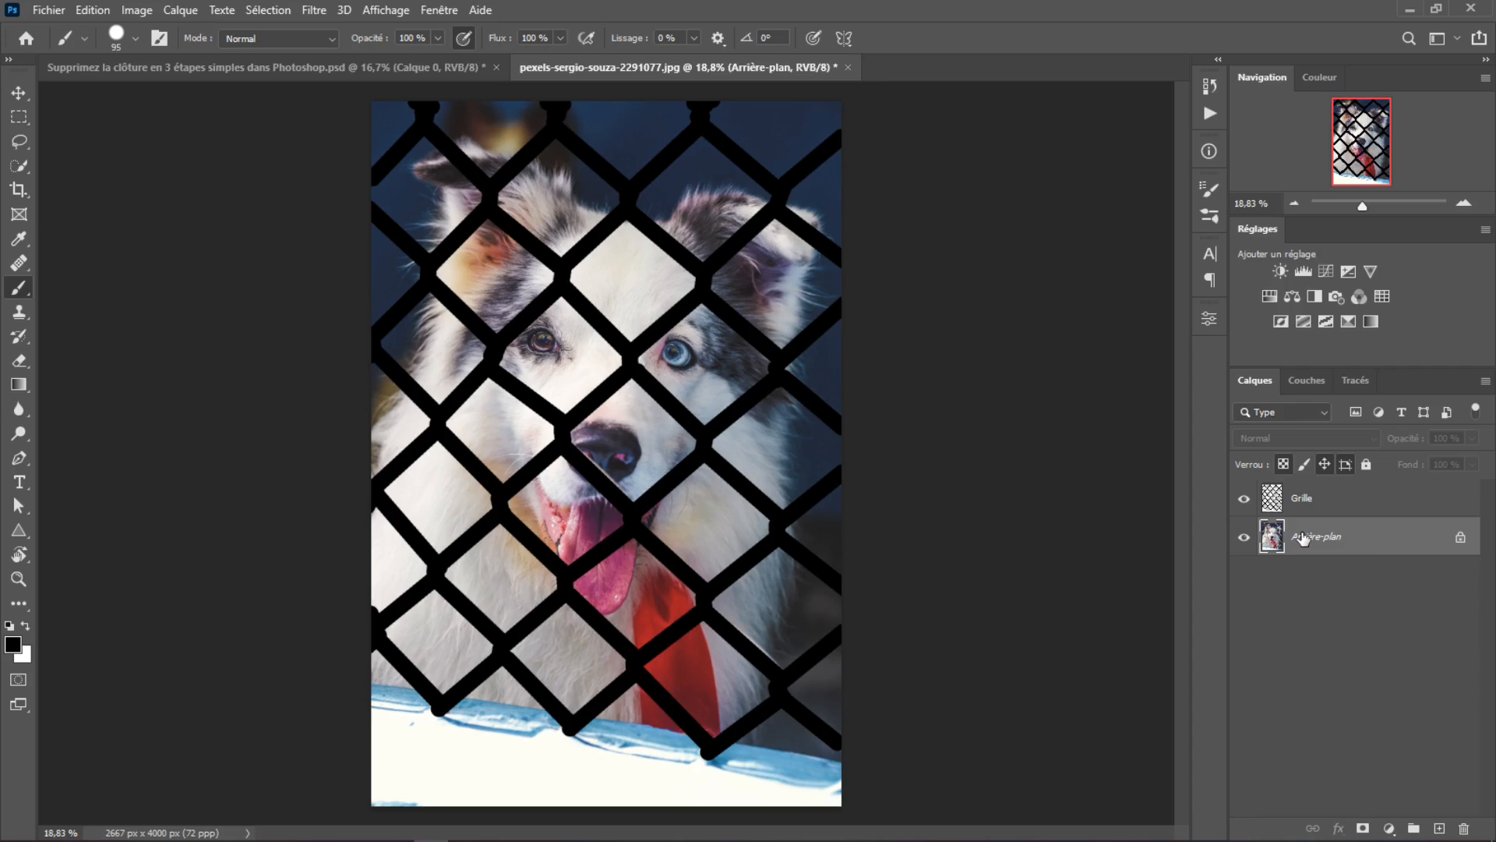
{"action": "key", "text": "ctrl+j"}
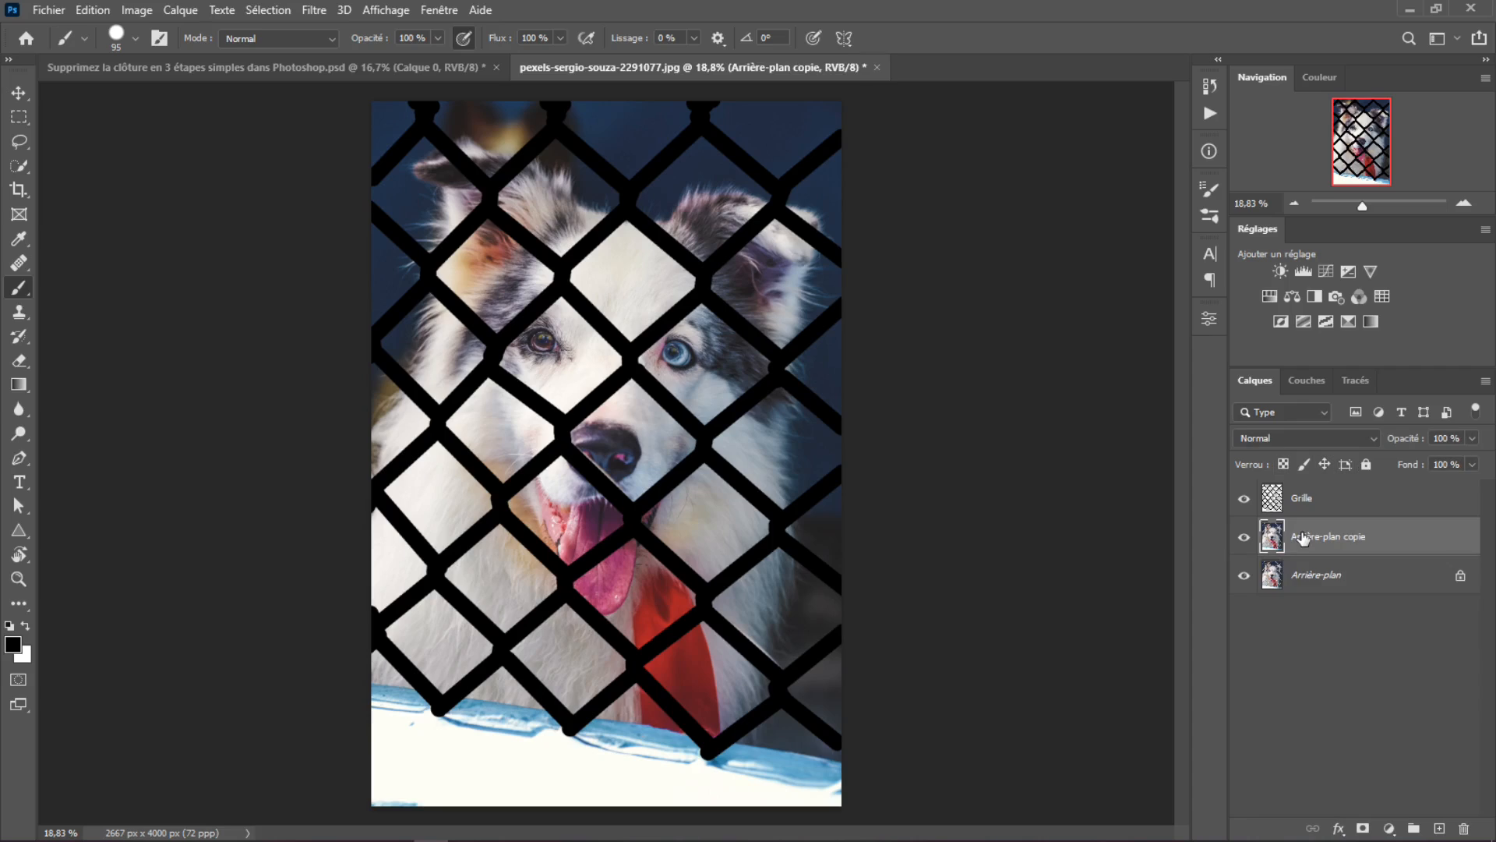
{"action": "left_click", "coordinate": [1245, 577]}
{"action": "left_click", "coordinate": [1244, 501]}
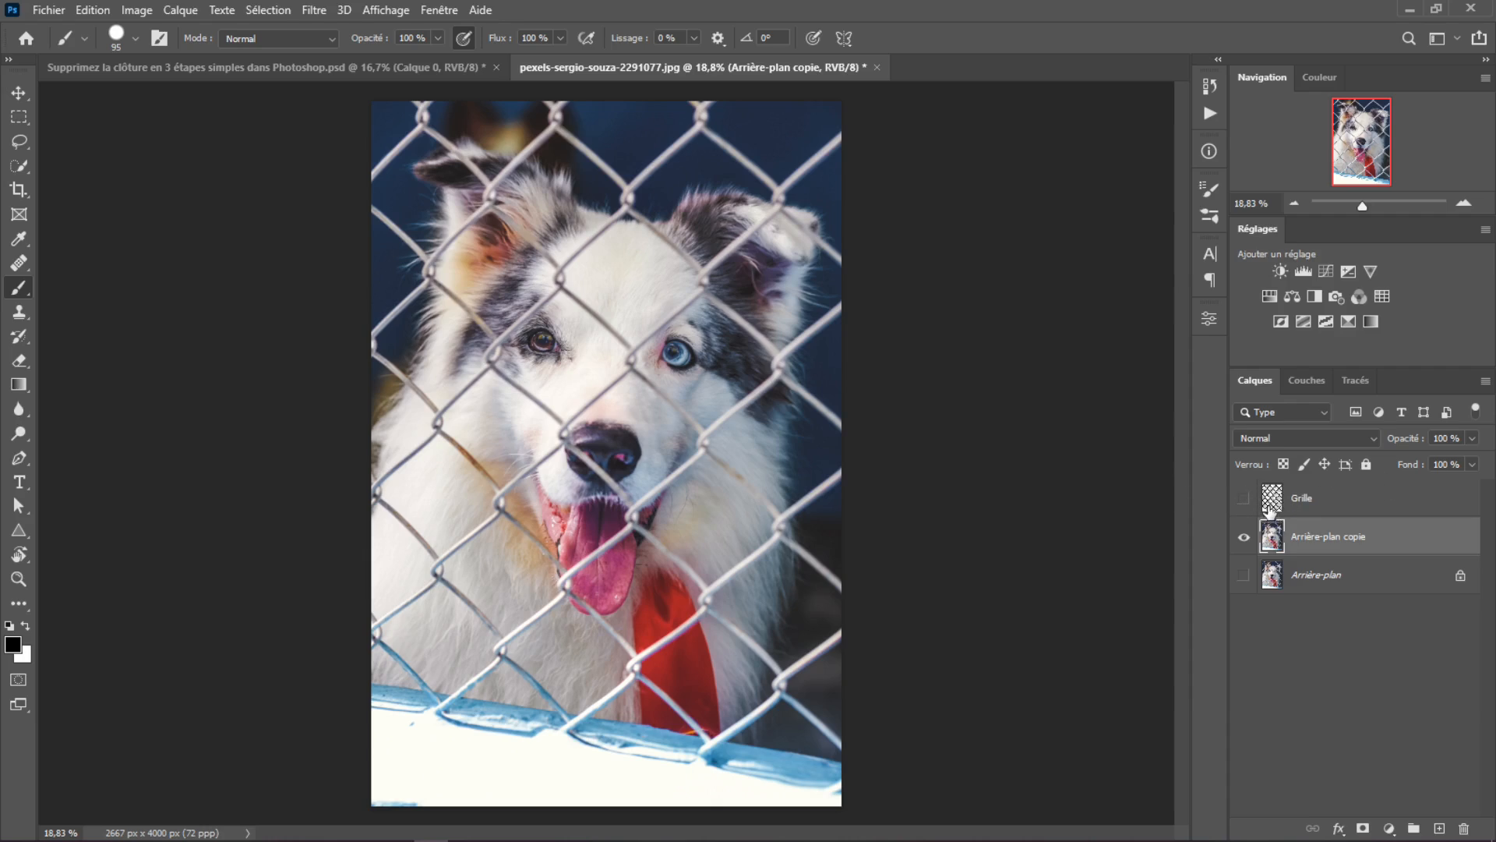
{"action": "left_click", "coordinate": [1245, 499]}
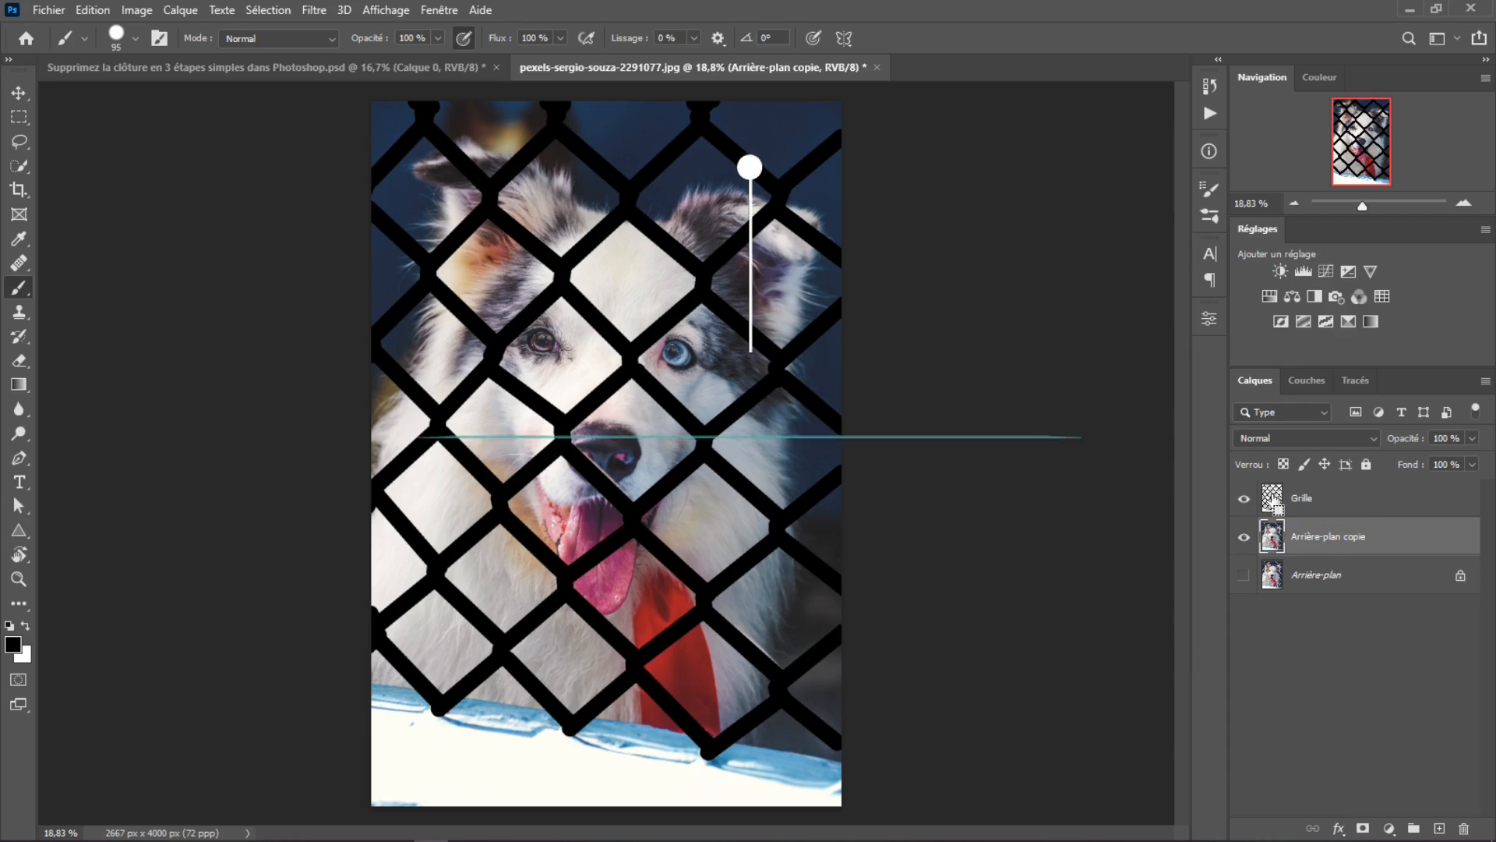
{"action": "left_click", "coordinate": [1274, 500], "text": "ctrl"}
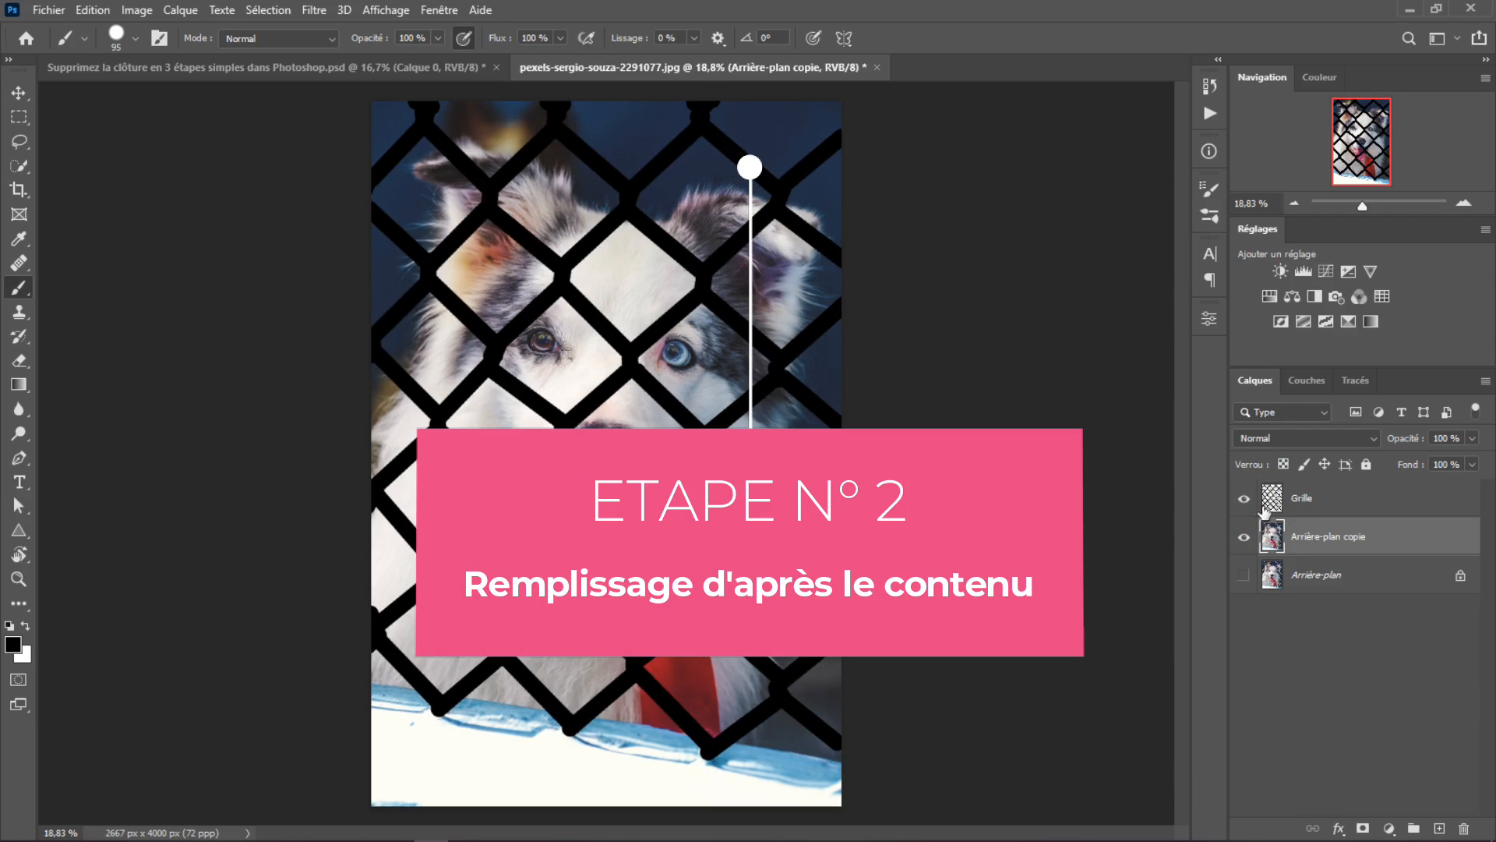
{"action": "left_click", "coordinate": [269, 9]}
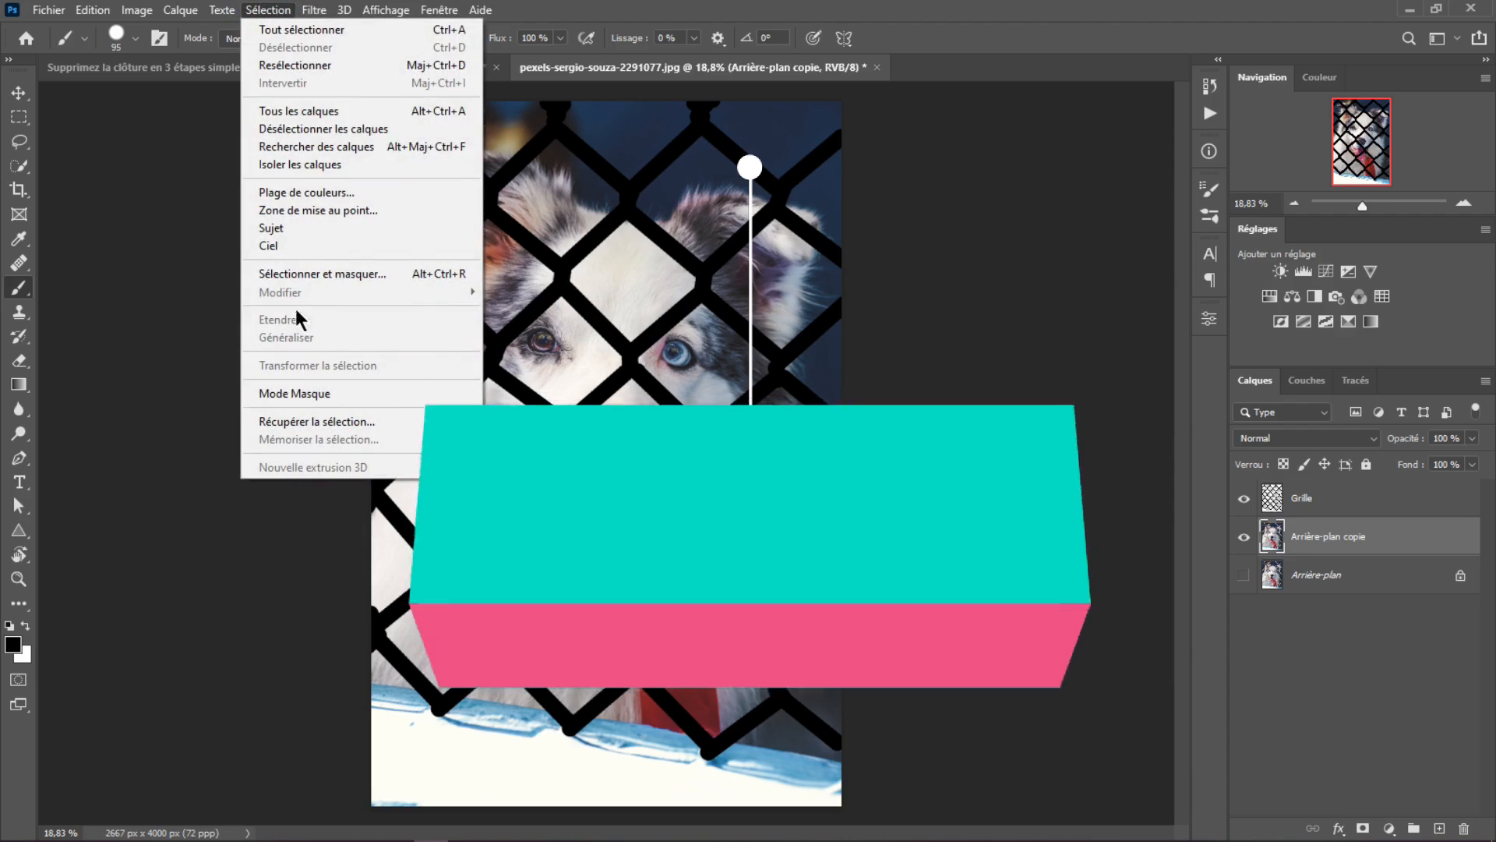
{"action": "left_click", "coordinate": [324, 422]}
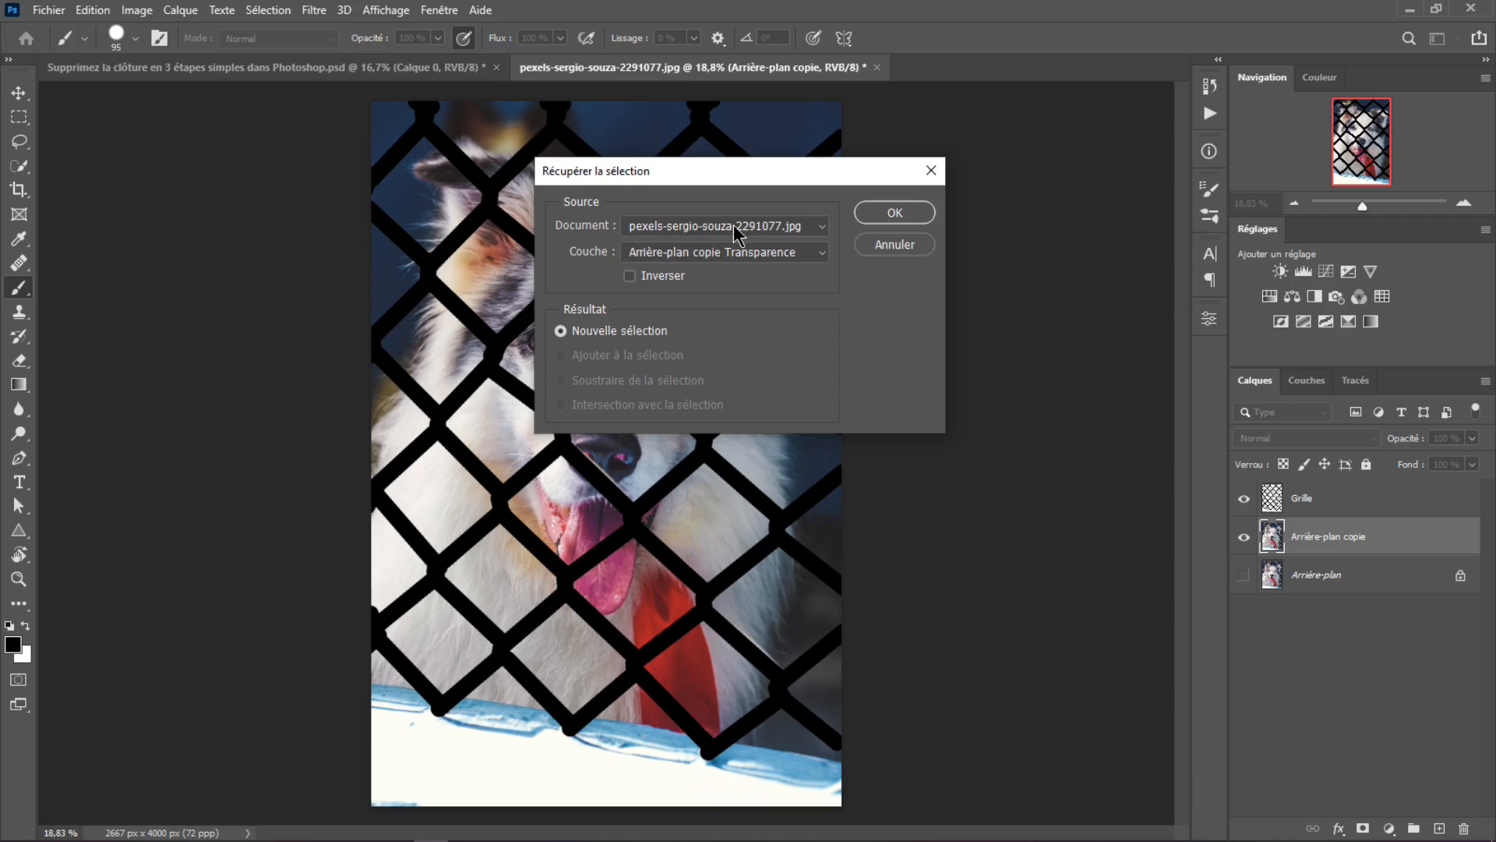
{"action": "left_click", "coordinate": [894, 212]}
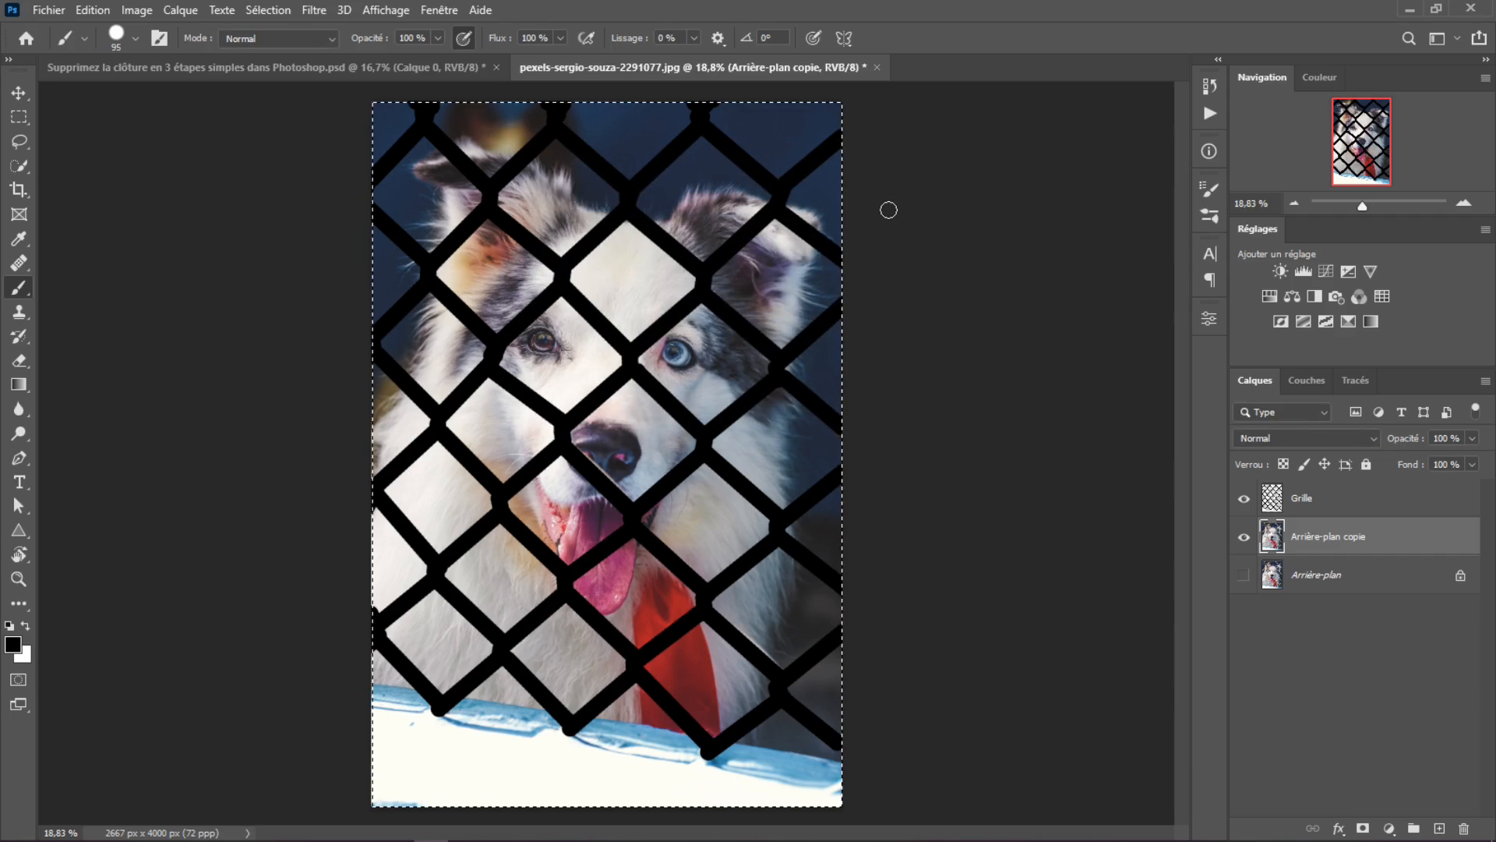
{"action": "key", "text": "ctrl+d"}
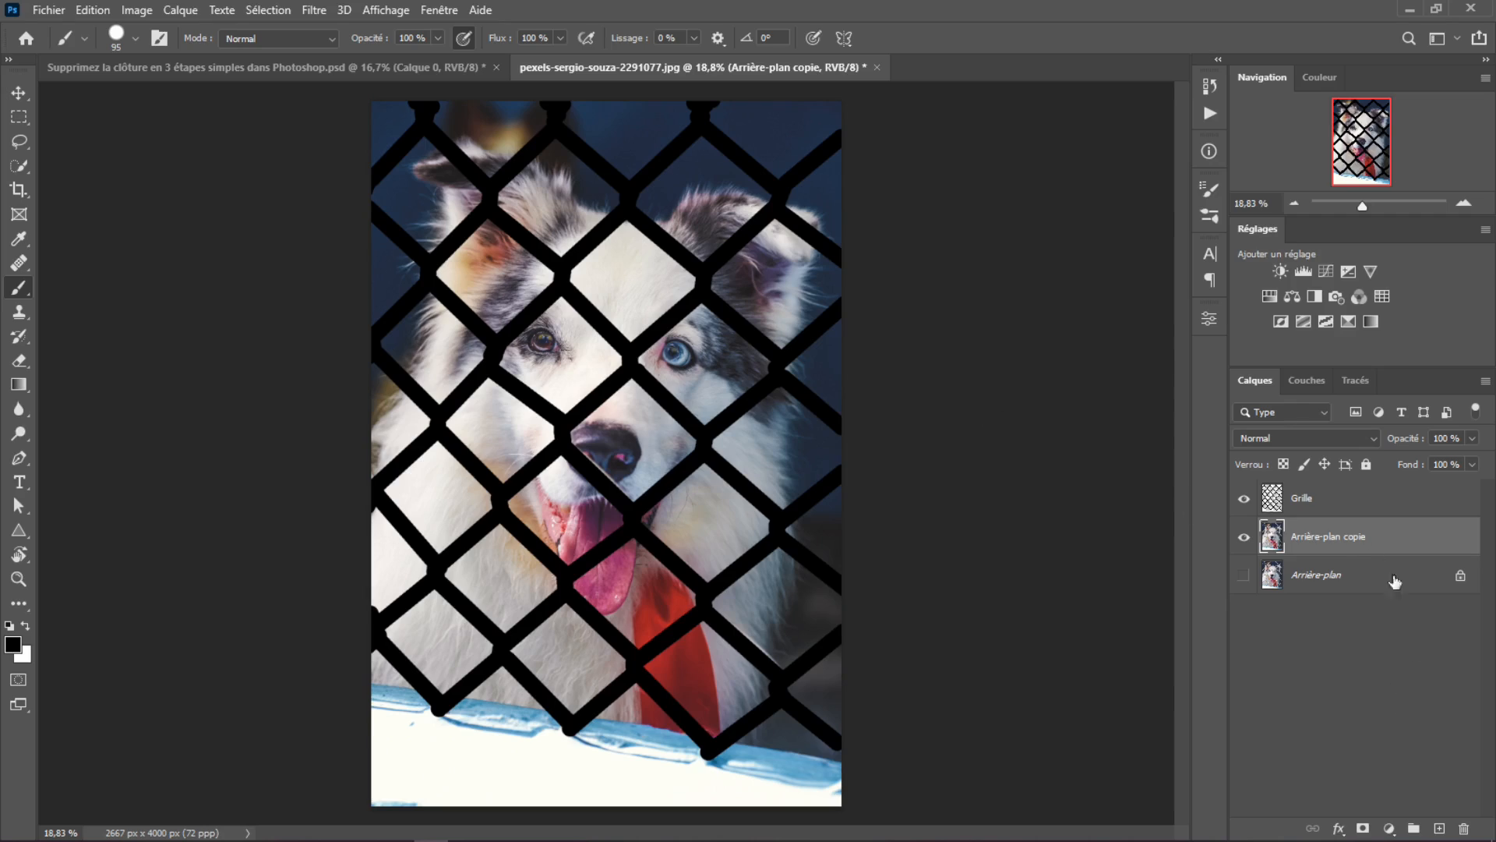
- Load the Grille layer's transparency as a new selection and hide the Grille layer
{"action": "left_click", "coordinate": [1268, 504]}
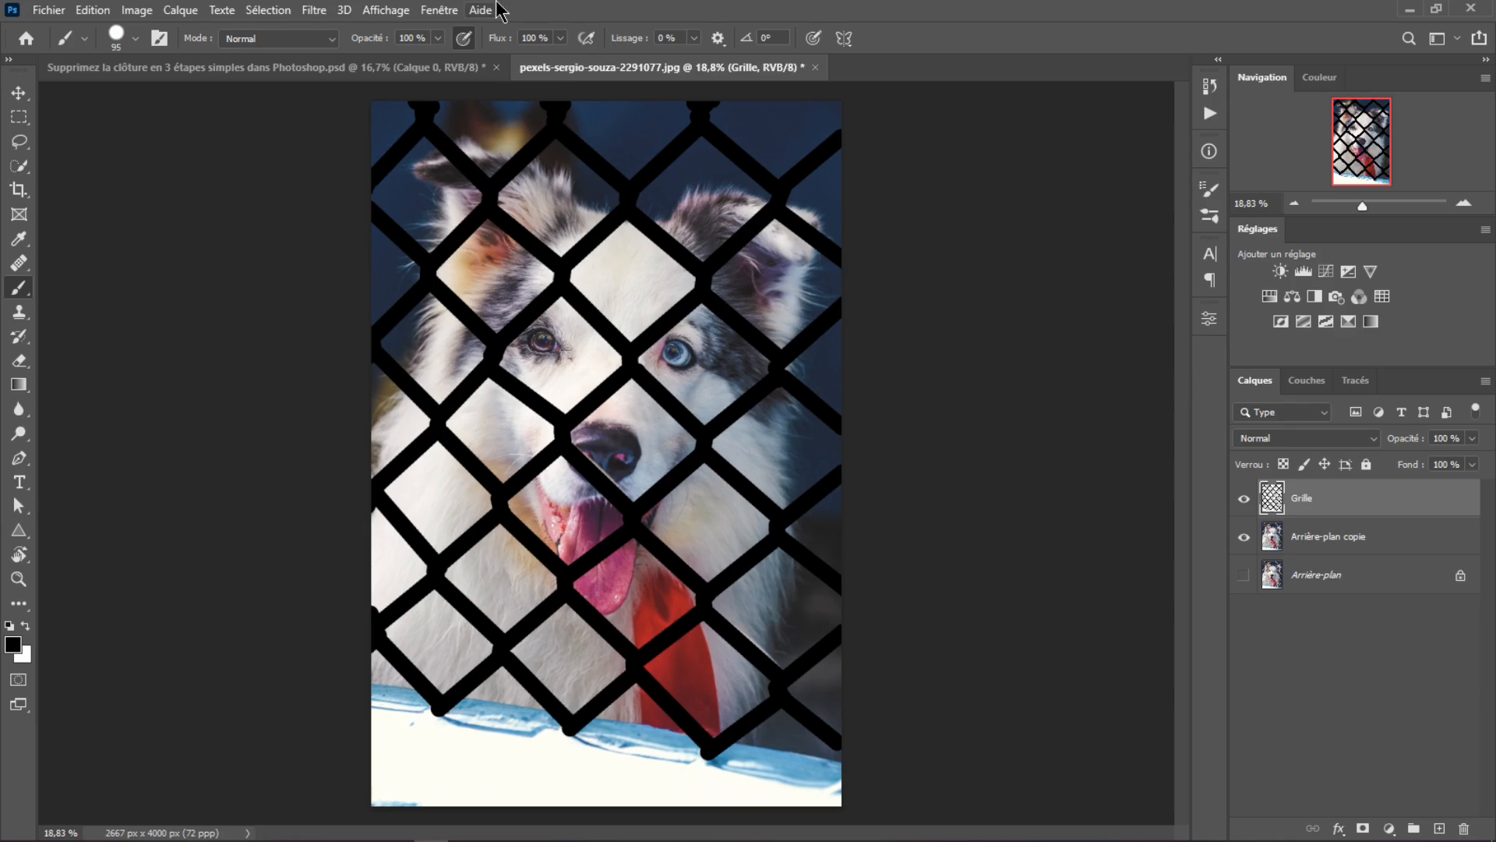
{"action": "left_click", "coordinate": [263, 9]}
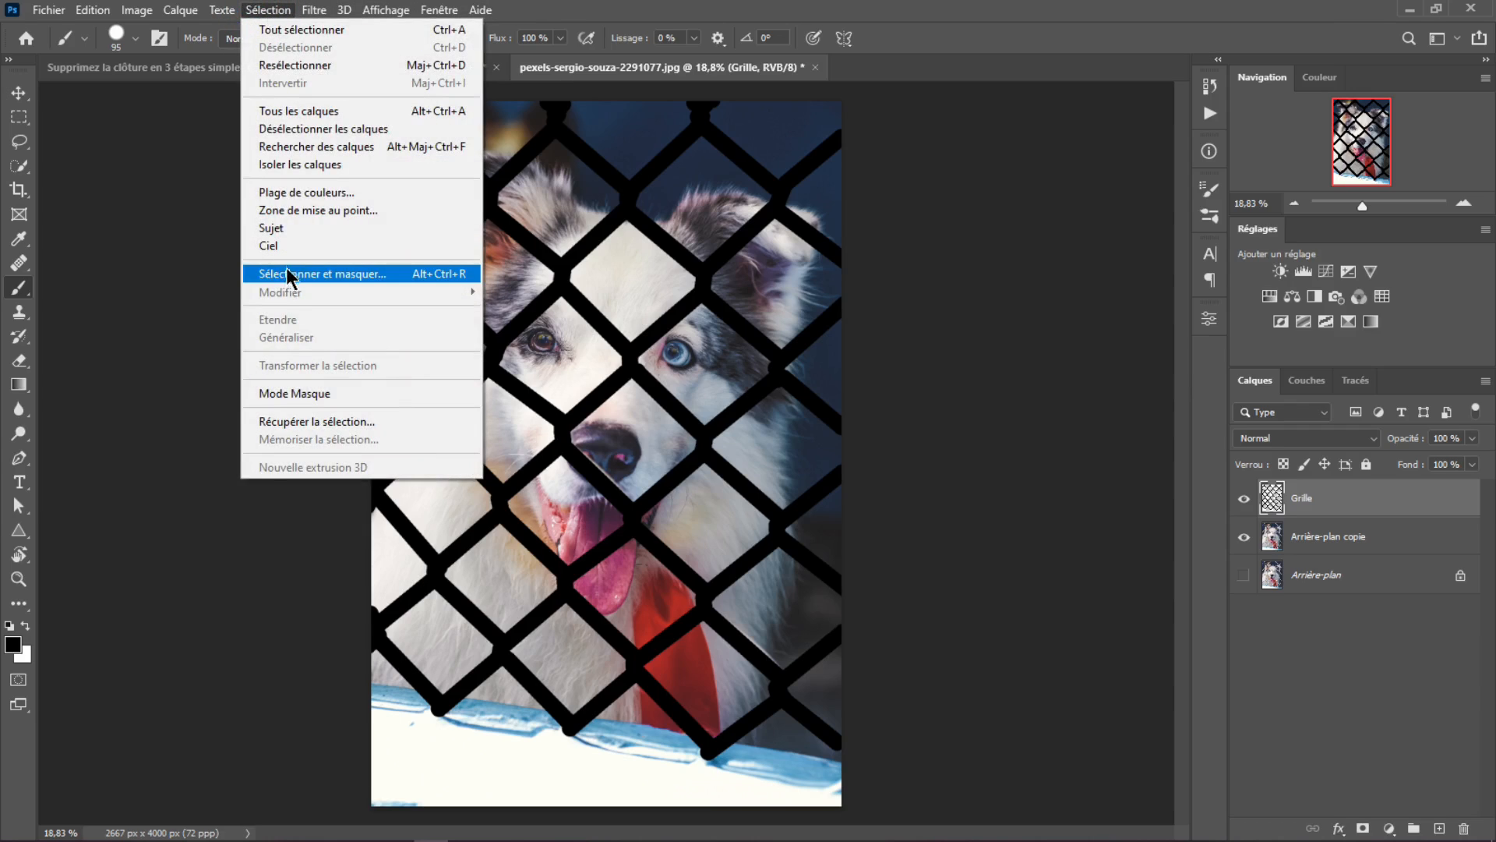
{"action": "left_click", "coordinate": [300, 421]}
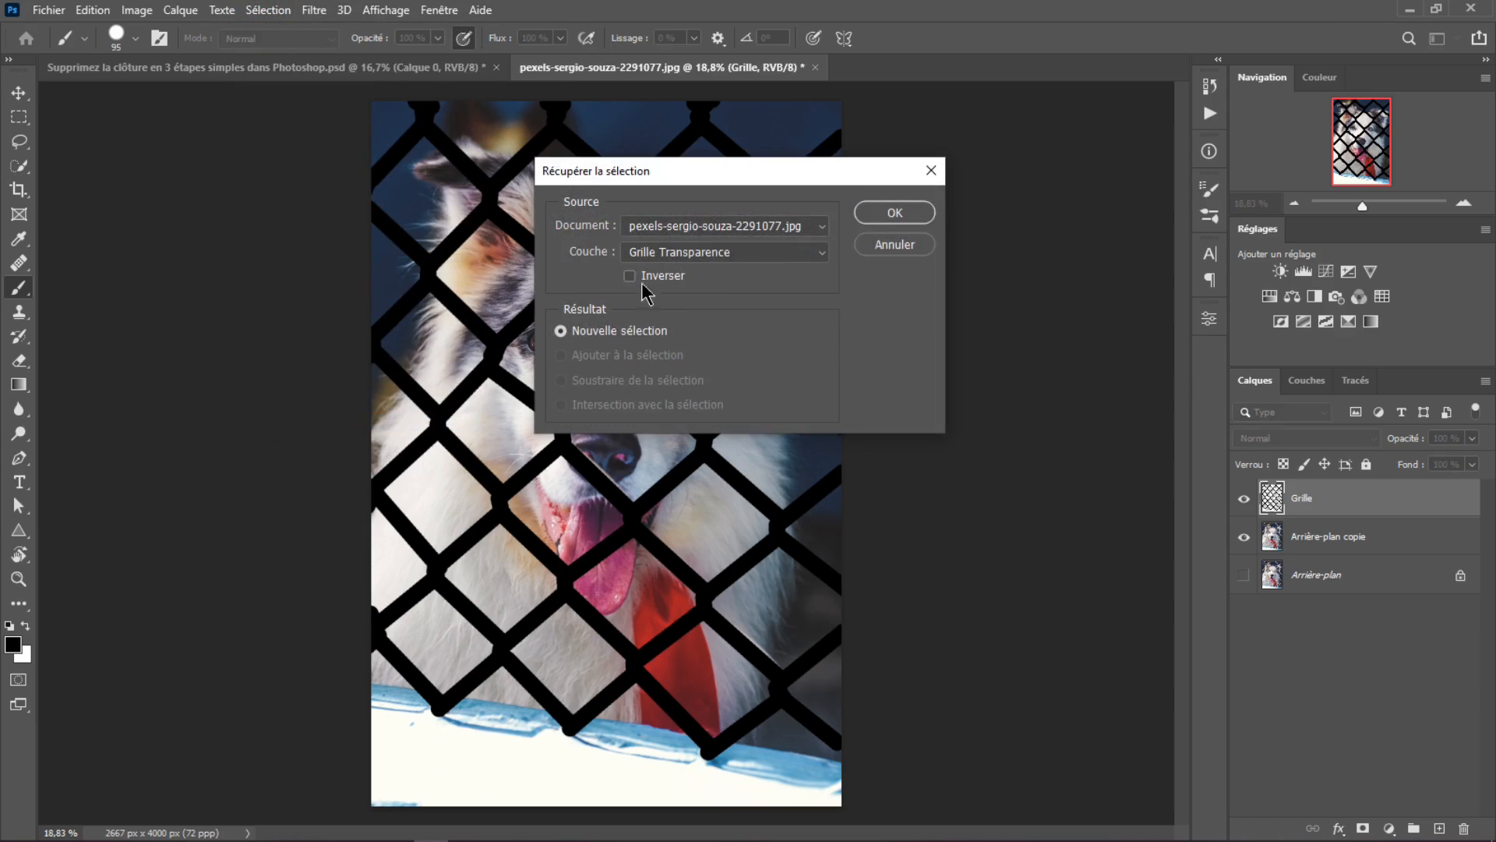
{"action": "left_click", "coordinate": [874, 213]}
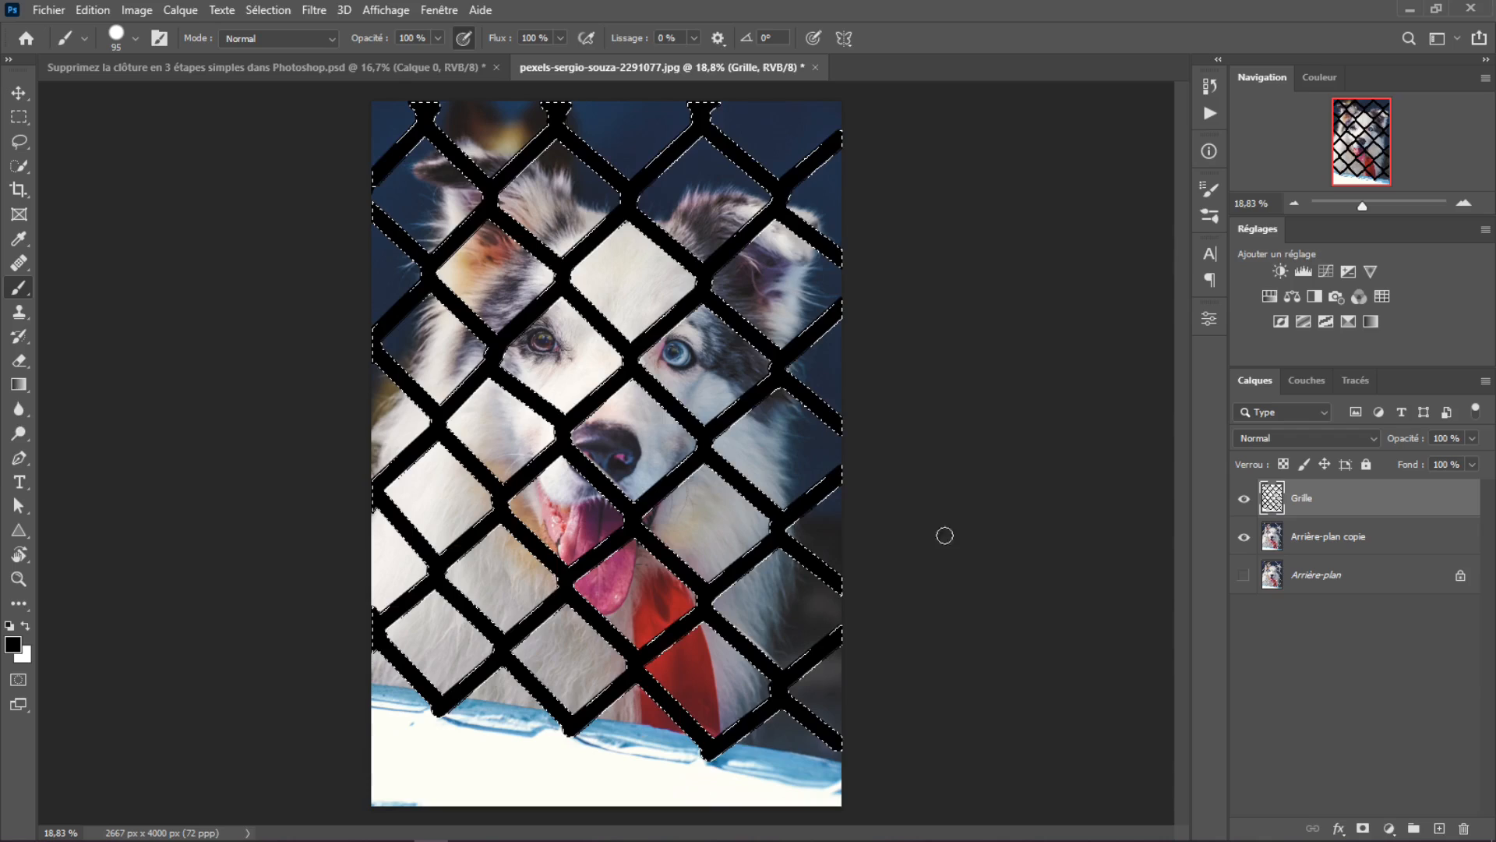
{"action": "left_click", "coordinate": [1244, 498]}
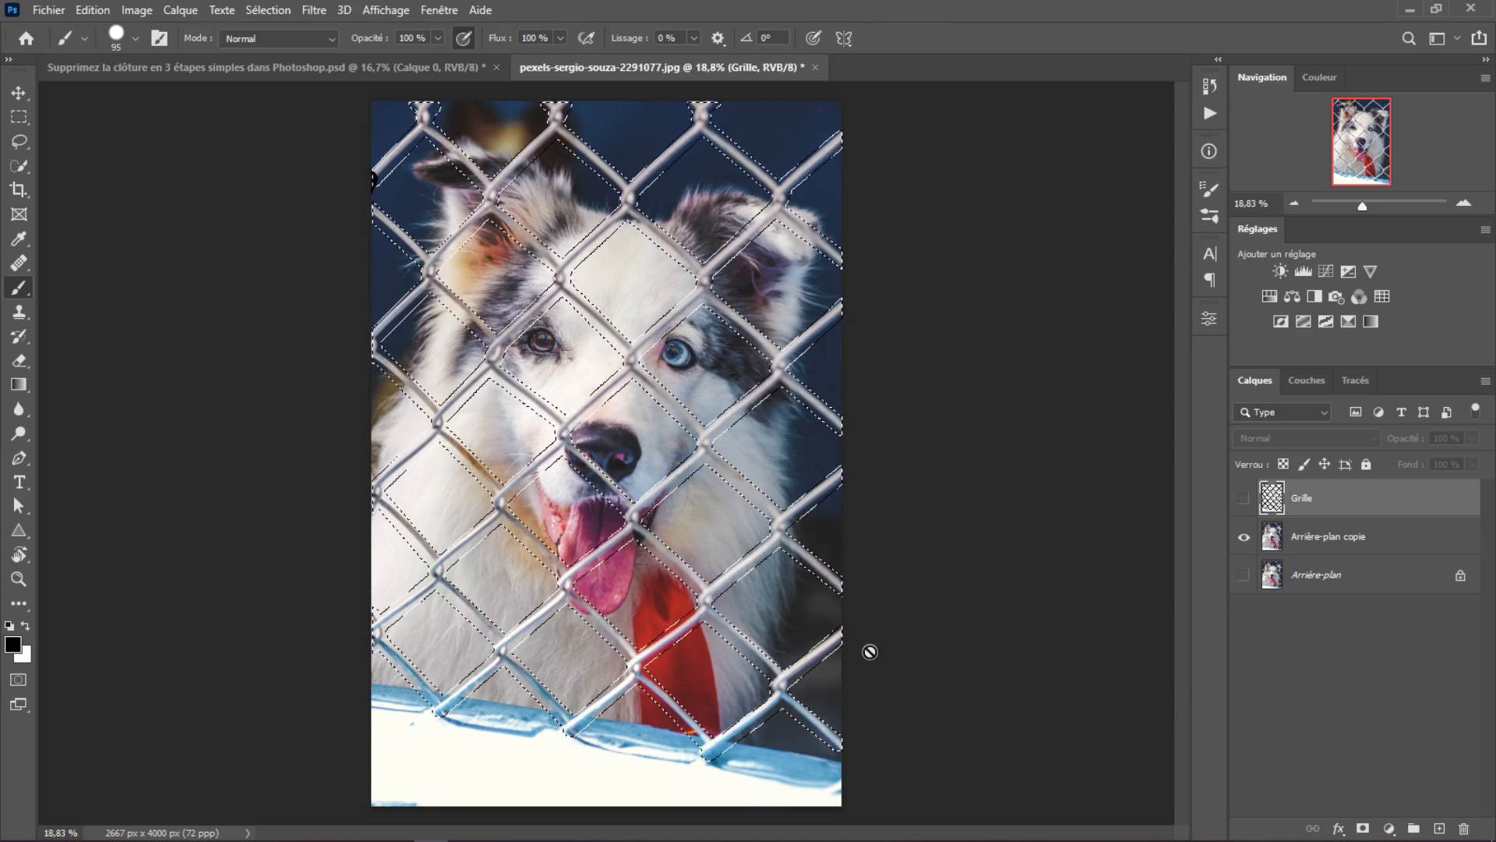
- Rename the Arrière-plan copie layer as Calque de travail and keep it visible with Arrière-plan hidden
{"action": "left_click", "coordinate": [1341, 542]}
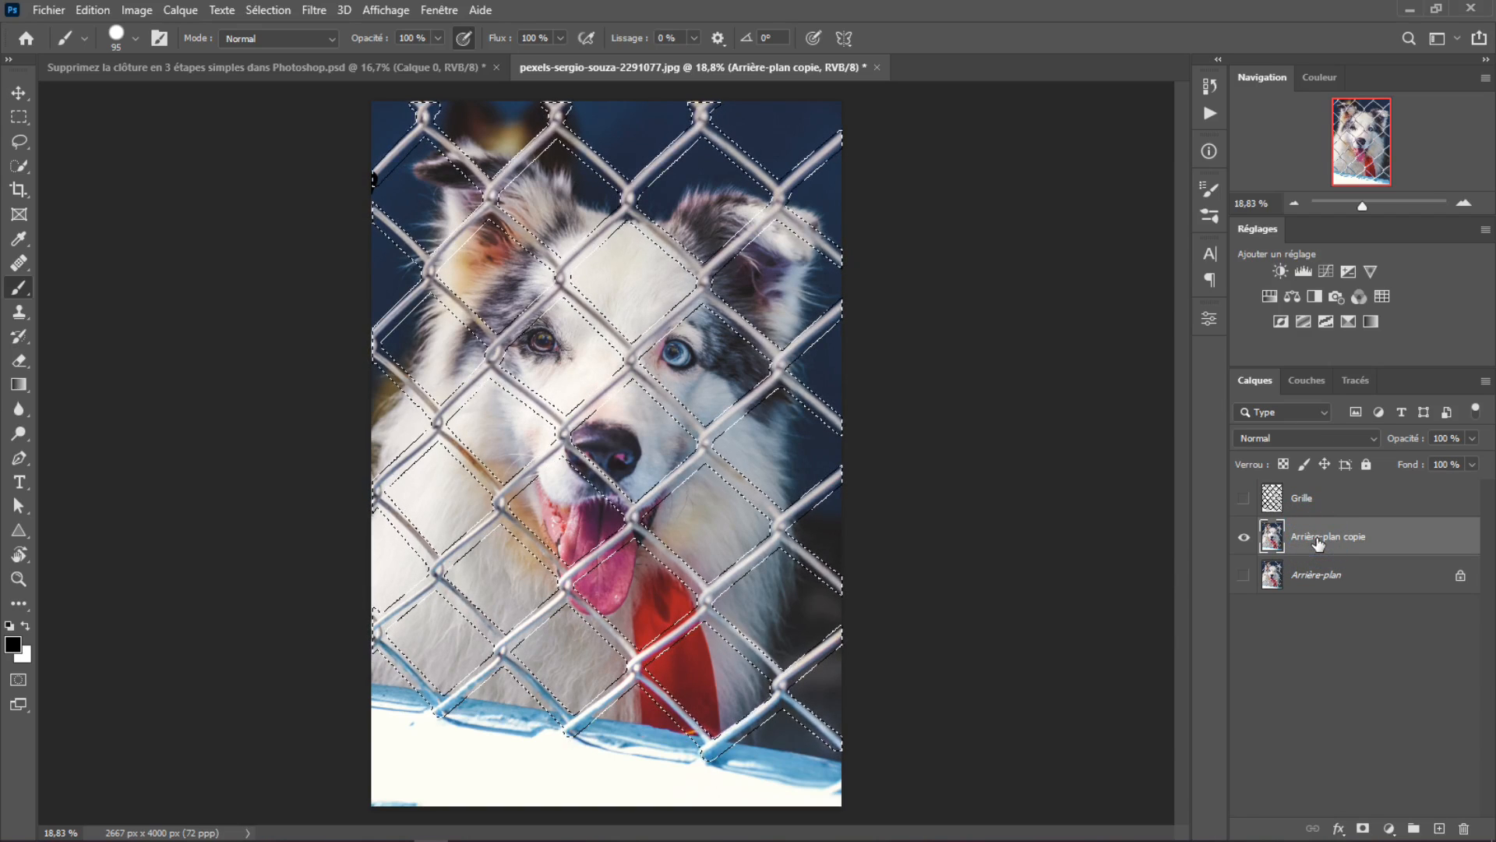
{"action": "double_click", "coordinate": [1316, 538]}
{"action": "type", "text": "Calque de tr"}
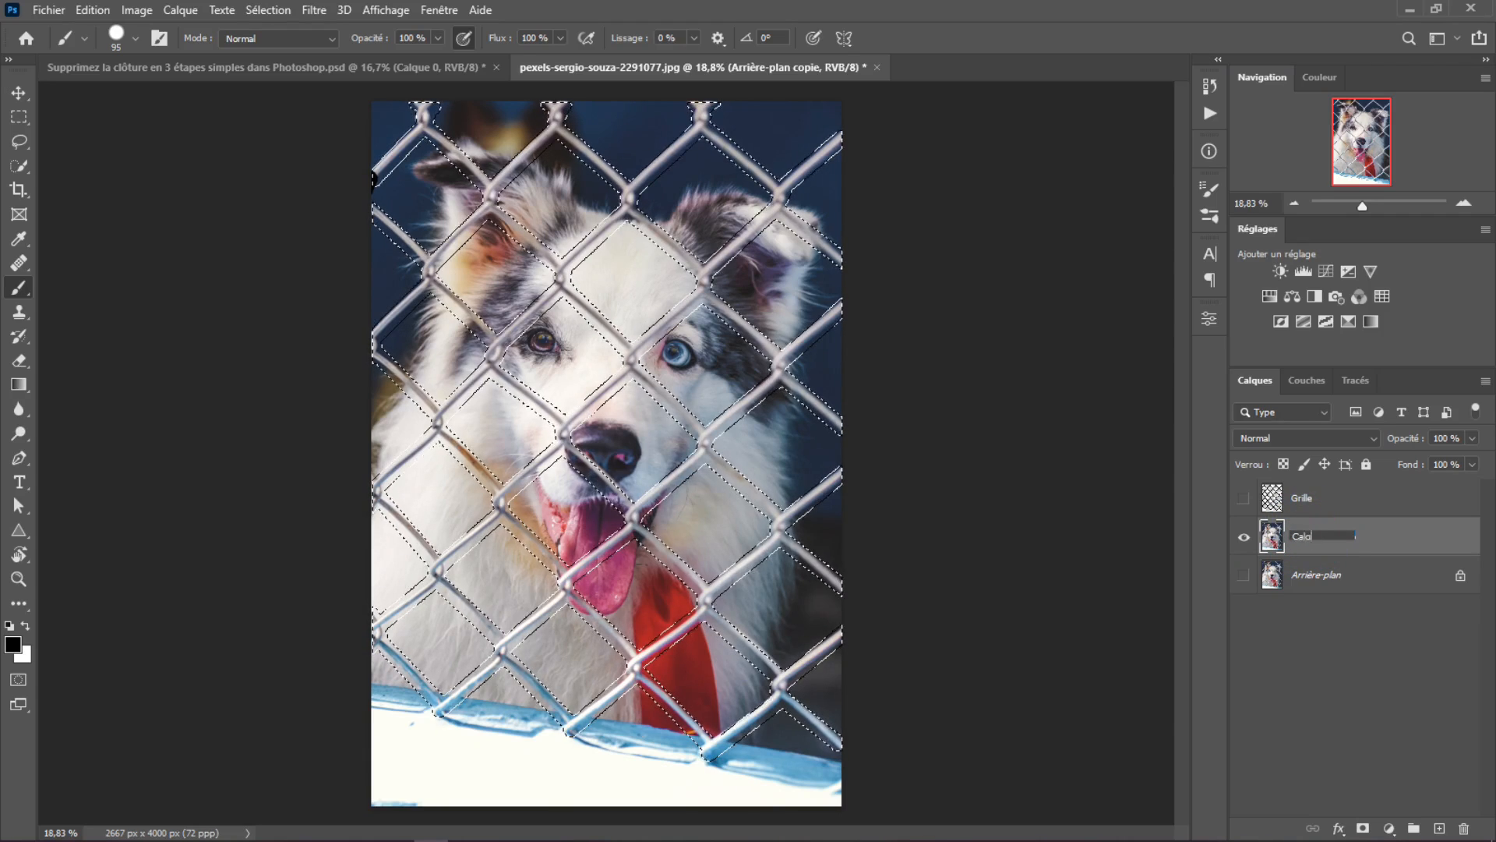
{"action": "key", "text": "Tab"}
{"action": "left_click", "coordinate": [1315, 539]}
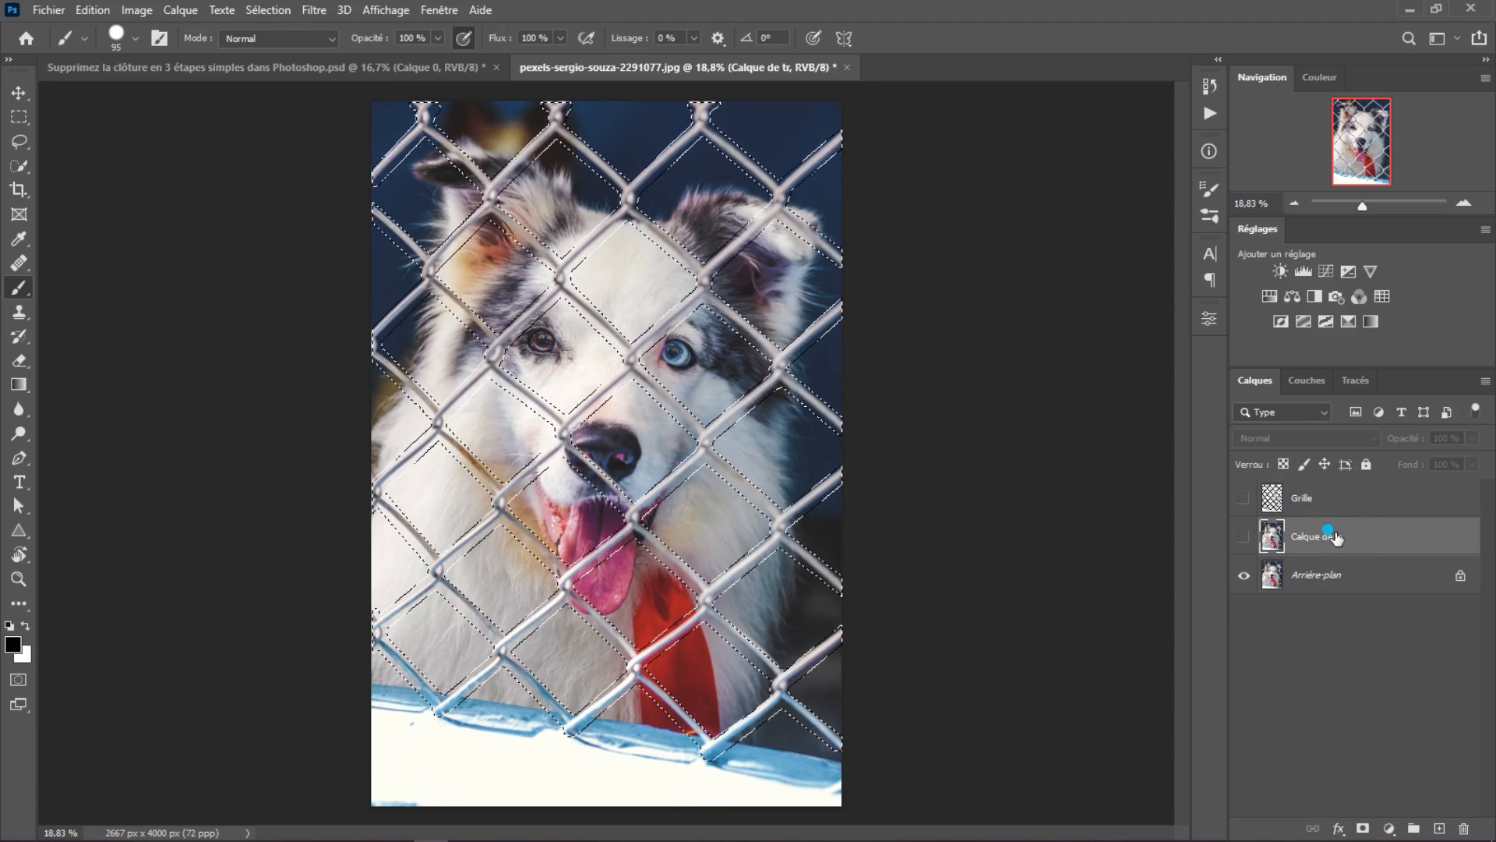
{"action": "double_click", "coordinate": [1325, 536]}
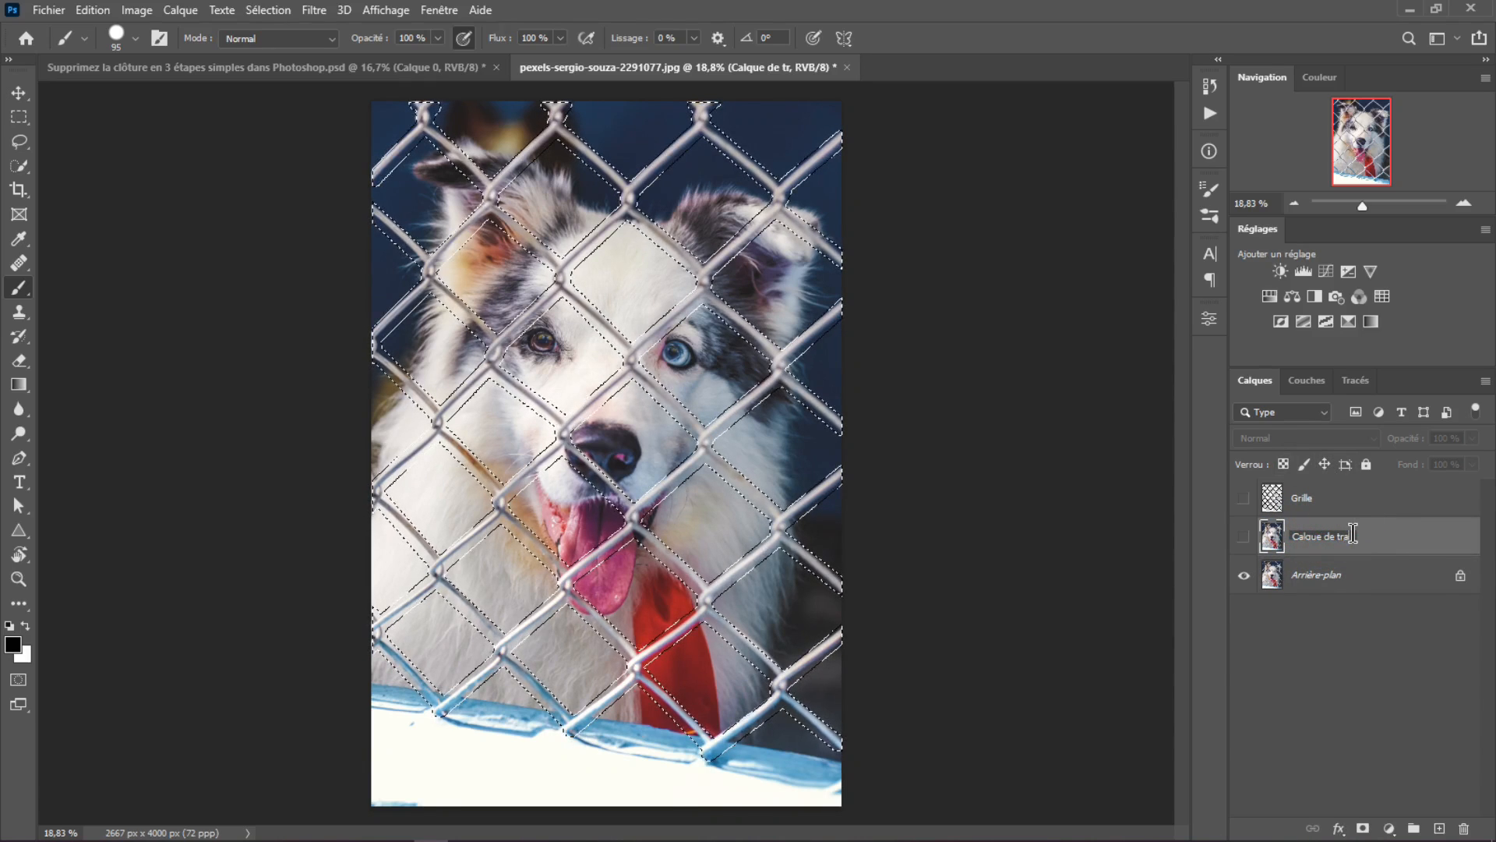
{"action": "key", "text": "Return"}
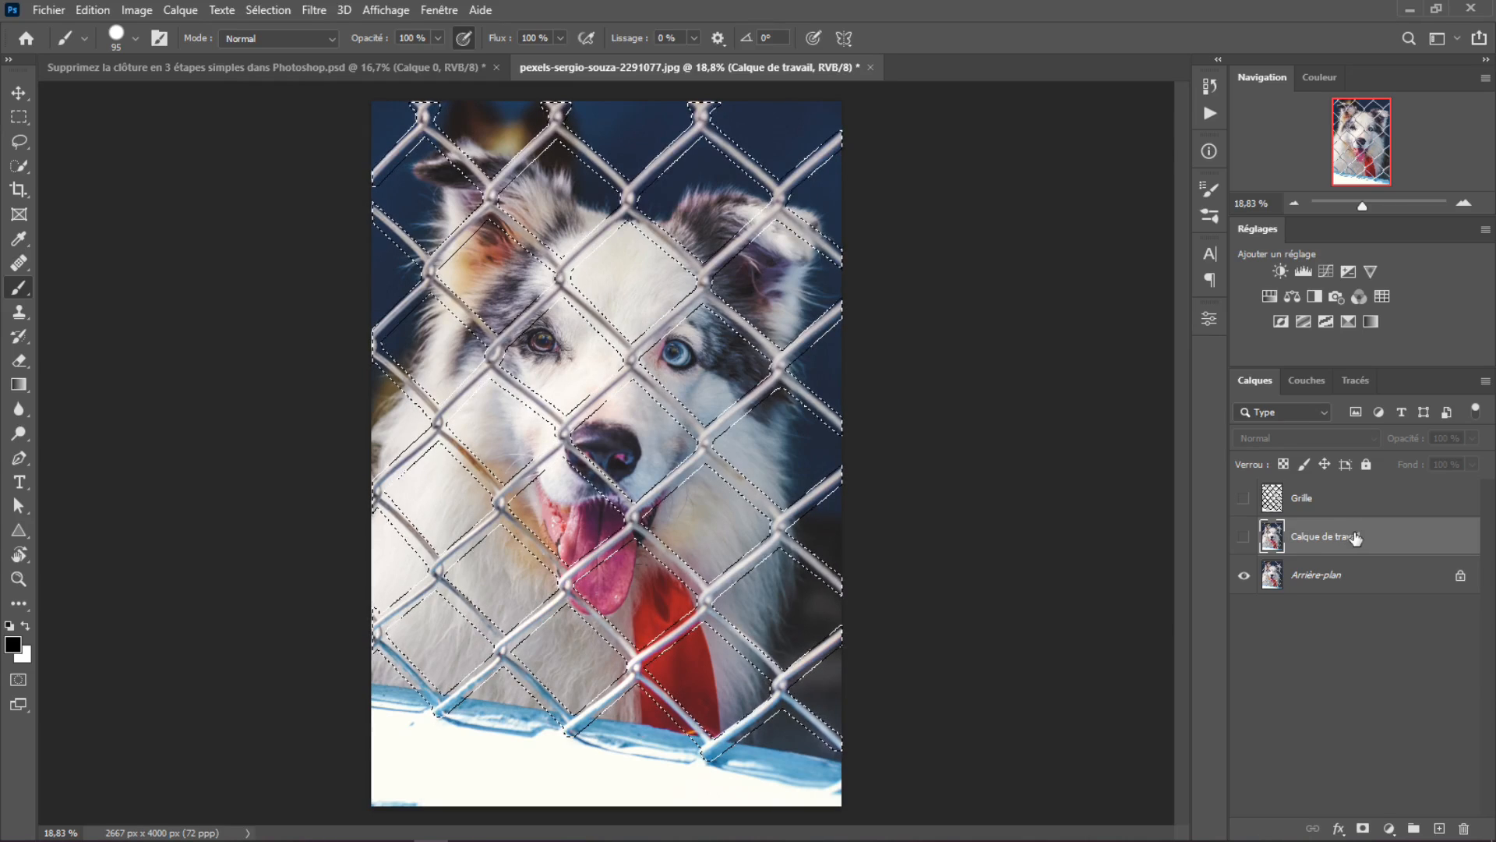
{"action": "left_click", "coordinate": [1242, 536]}
{"action": "left_click", "coordinate": [1243, 574]}
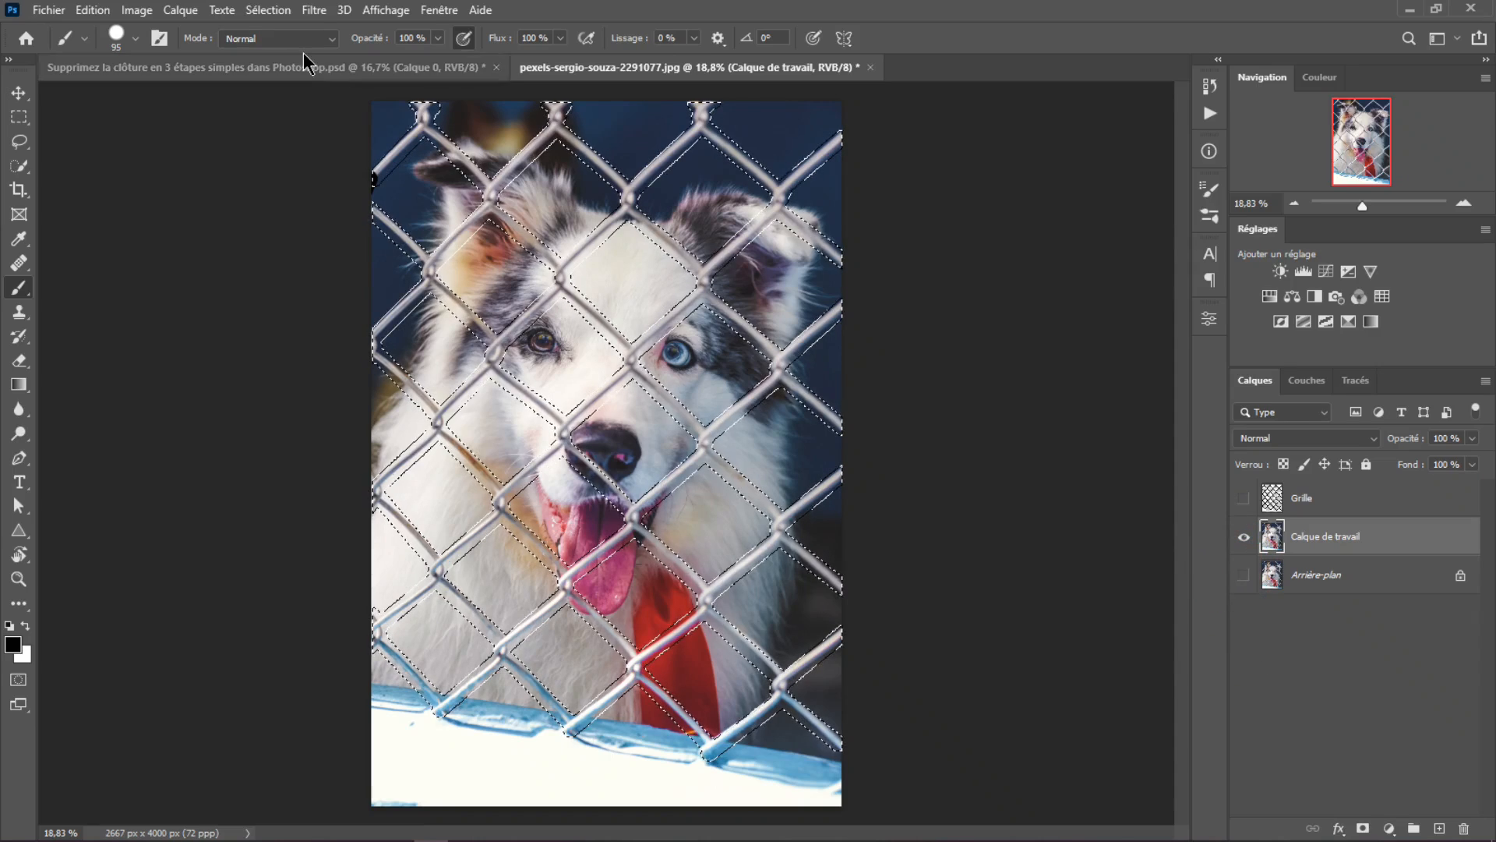
- Try filling the fence selection with Contenu pris en compte on Calque de travail, and undo the deselection and the fill
{"action": "left_click", "coordinate": [101, 10]}
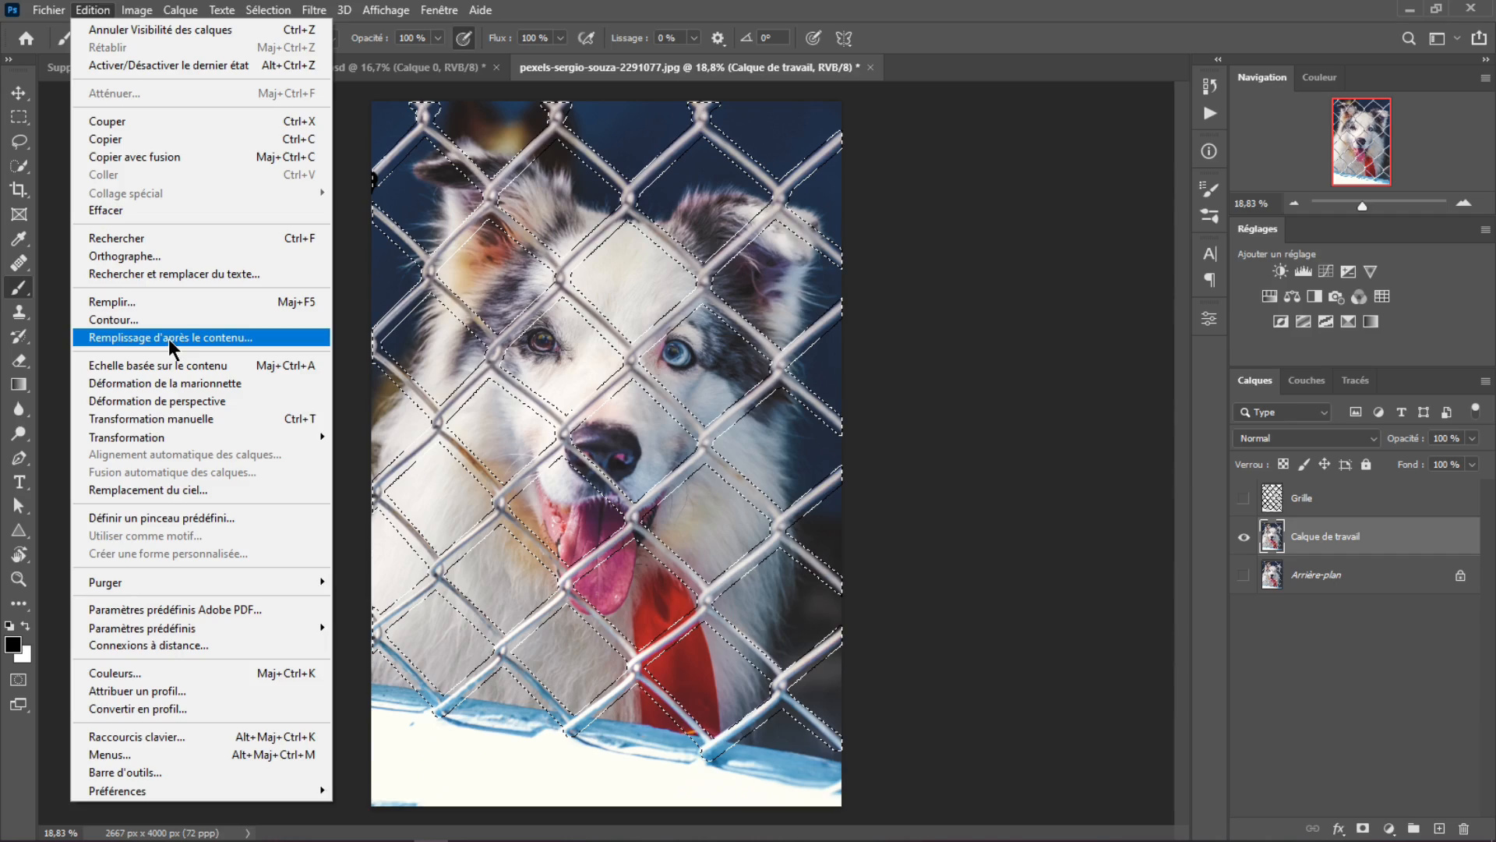
{"action": "left_click", "coordinate": [119, 304]}
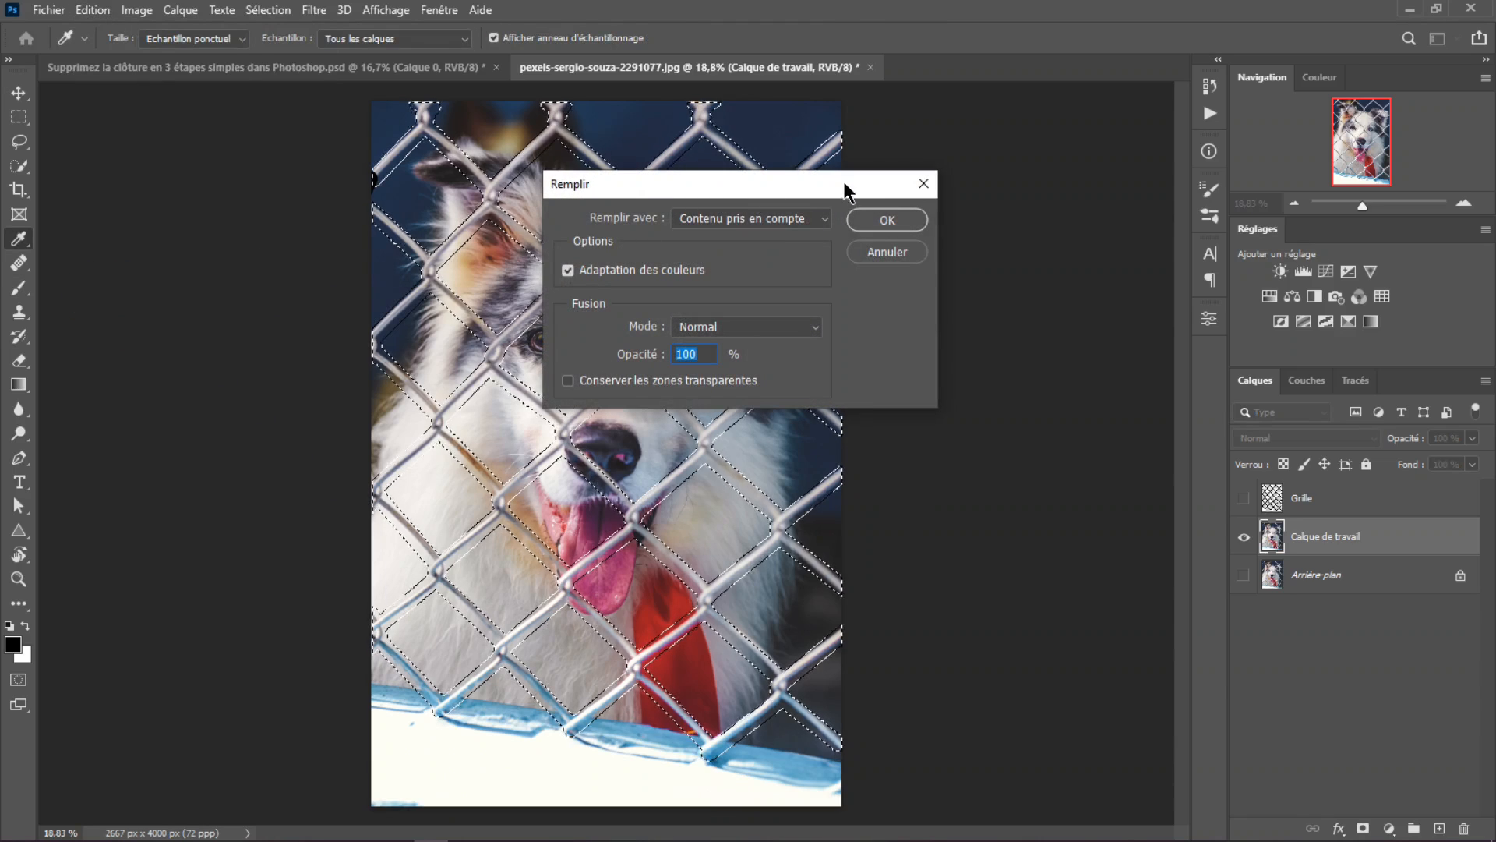
{"action": "left_click", "coordinate": [813, 219]}
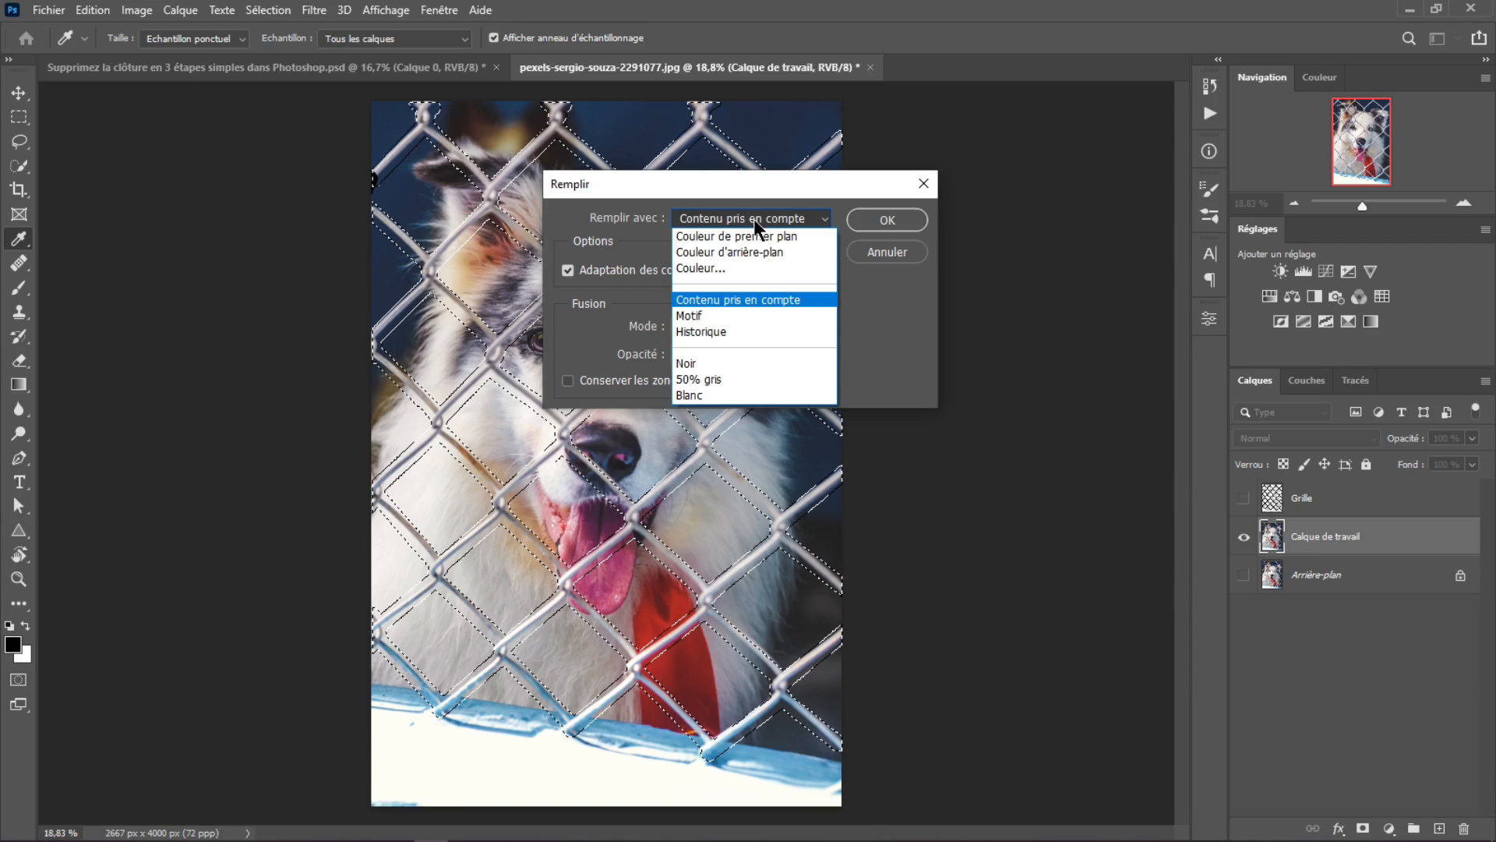
{"action": "left_click", "coordinate": [763, 301]}
{"action": "left_click", "coordinate": [869, 220]}
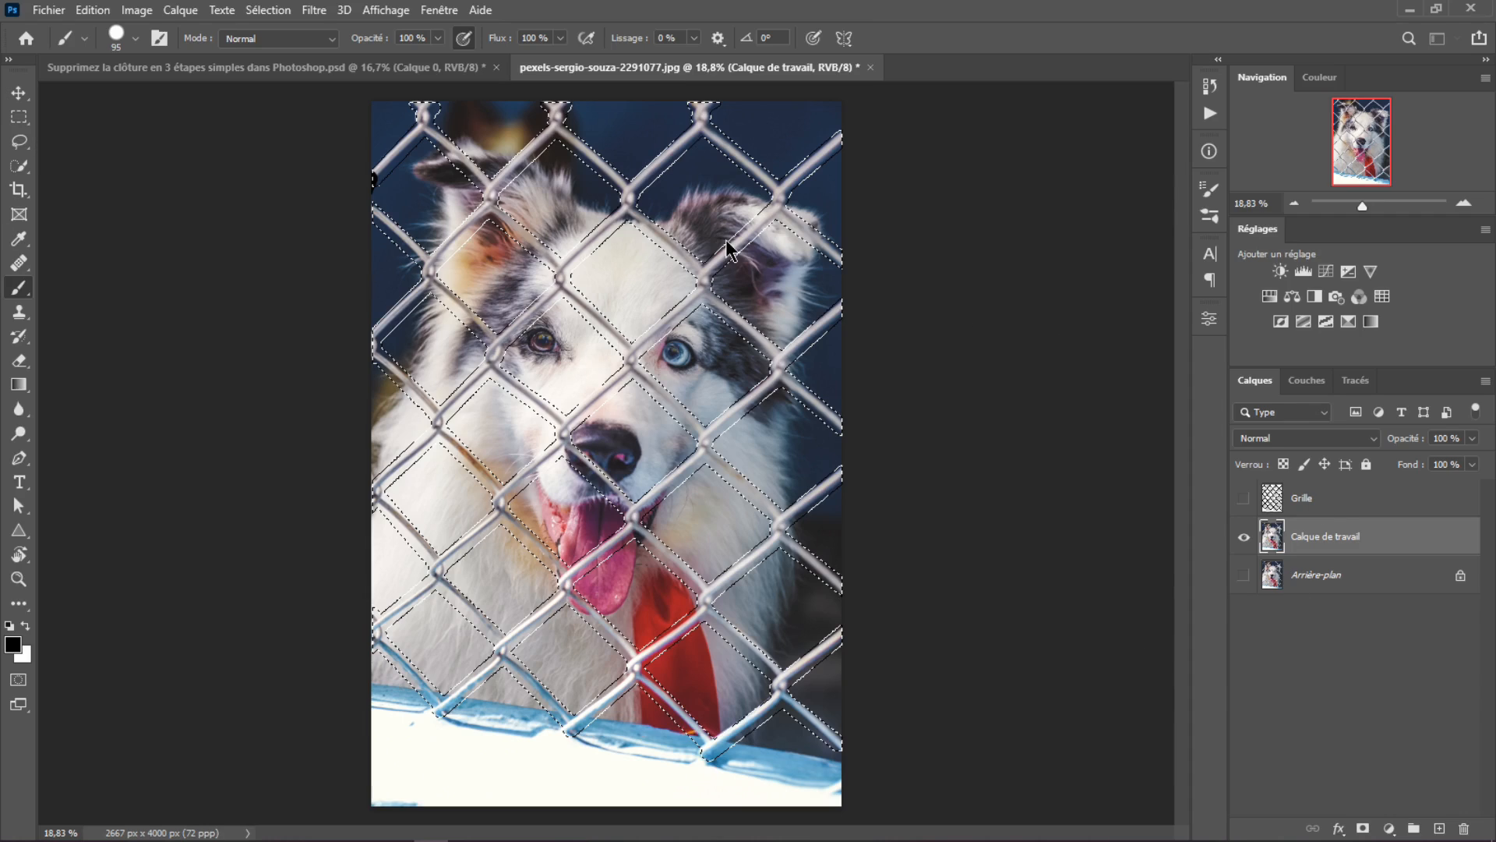
{"action": "key", "text": "shift+BackSpace"}
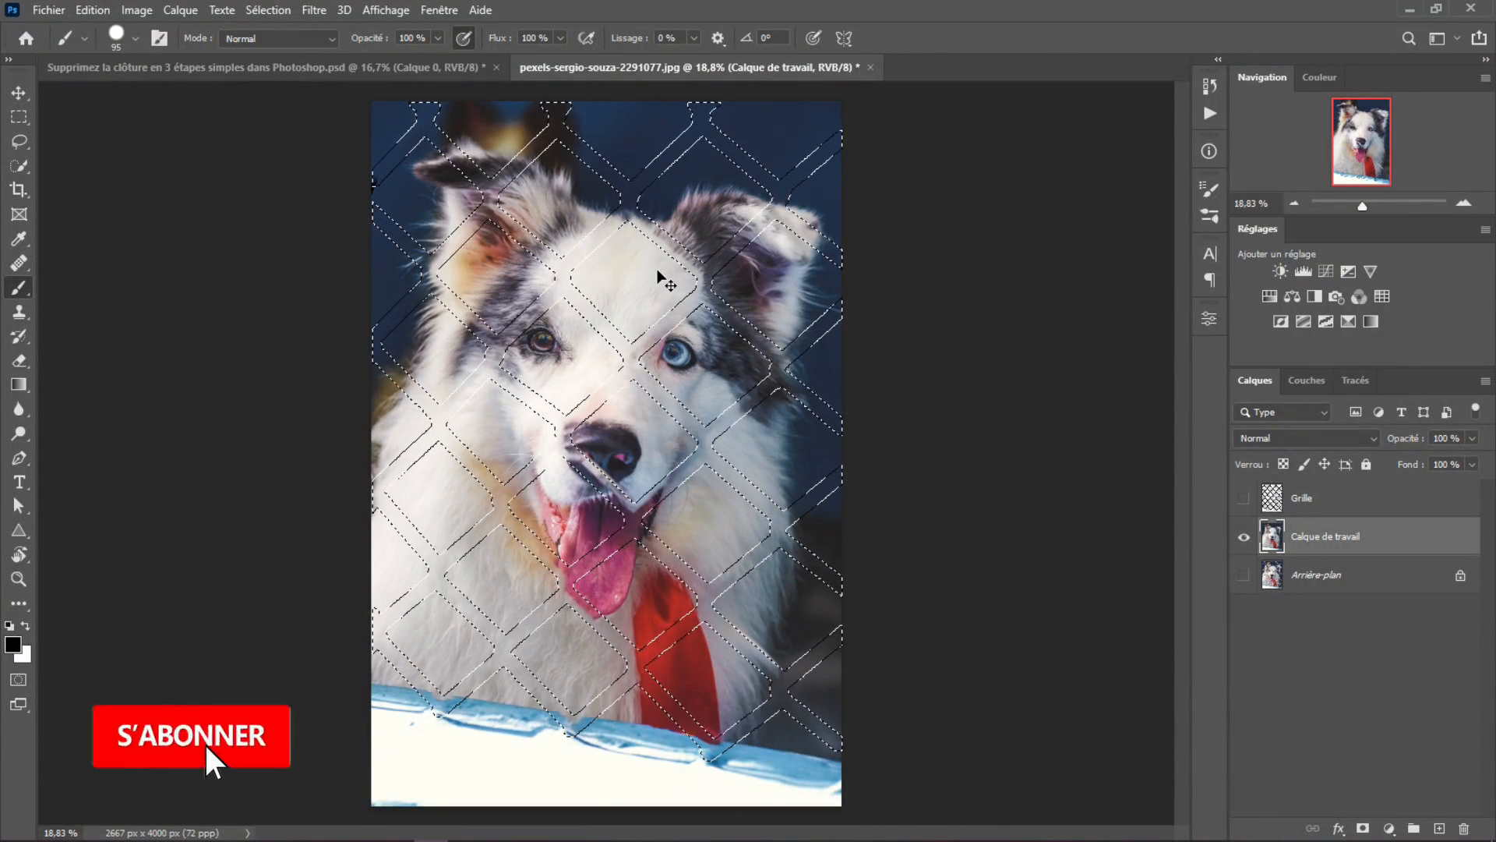
{"action": "key", "text": "ctrl+d"}
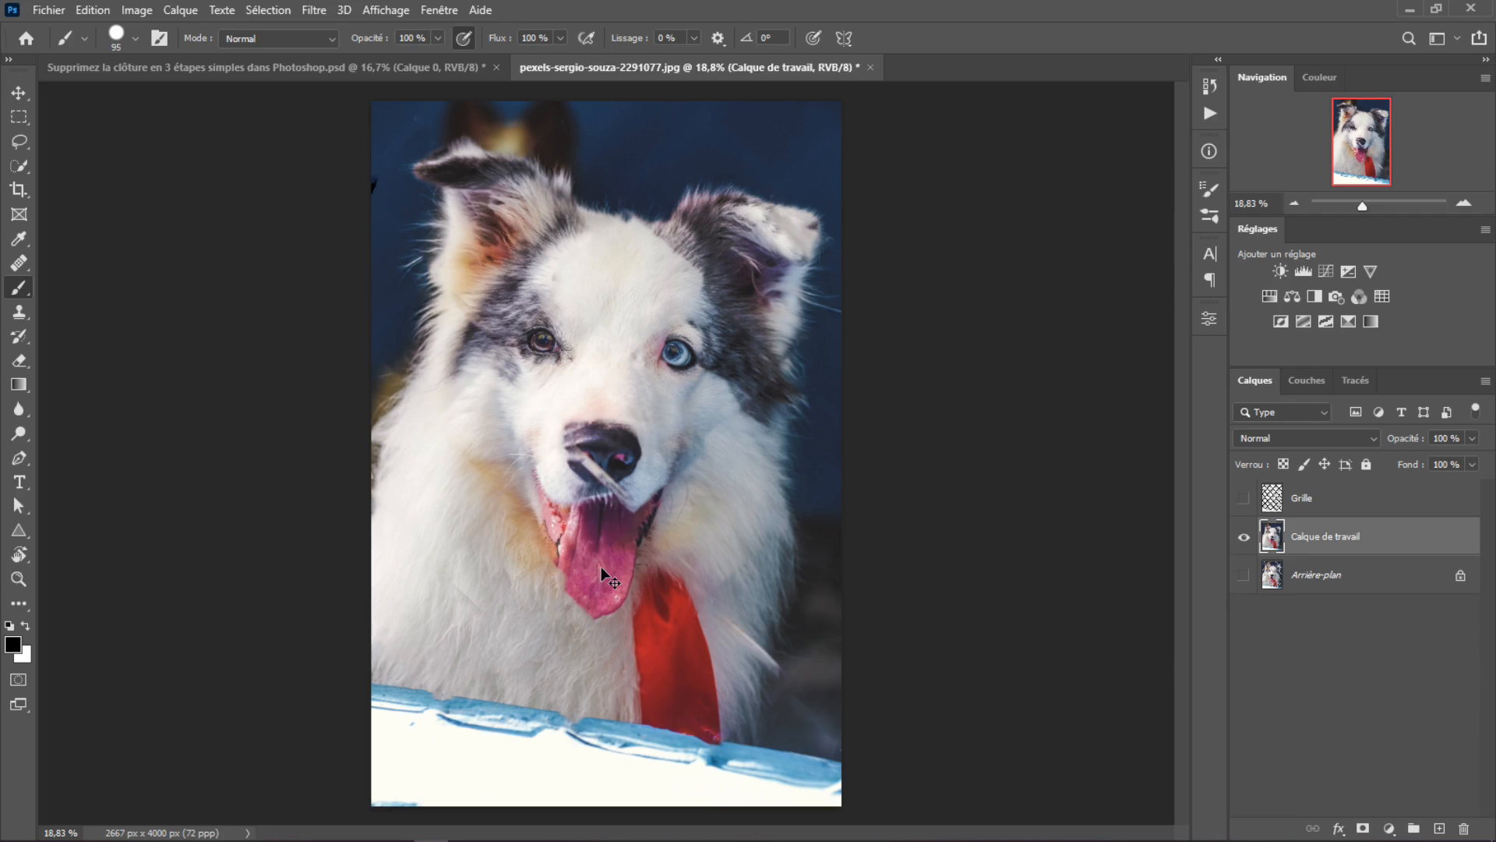
{"action": "key", "text": "ctrl+z"}
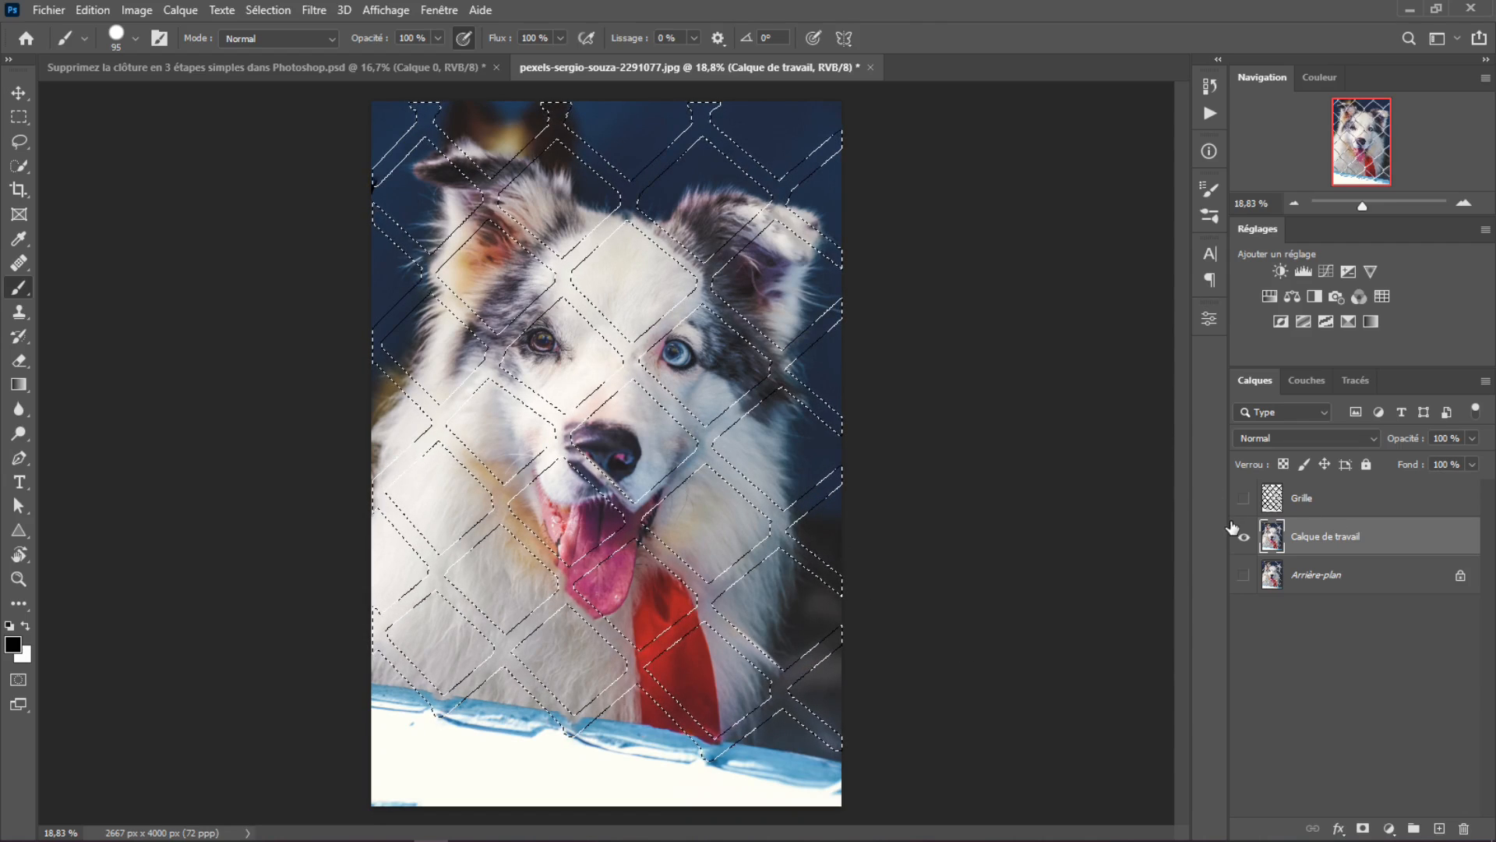
{"action": "key", "text": "ctrl+z"}
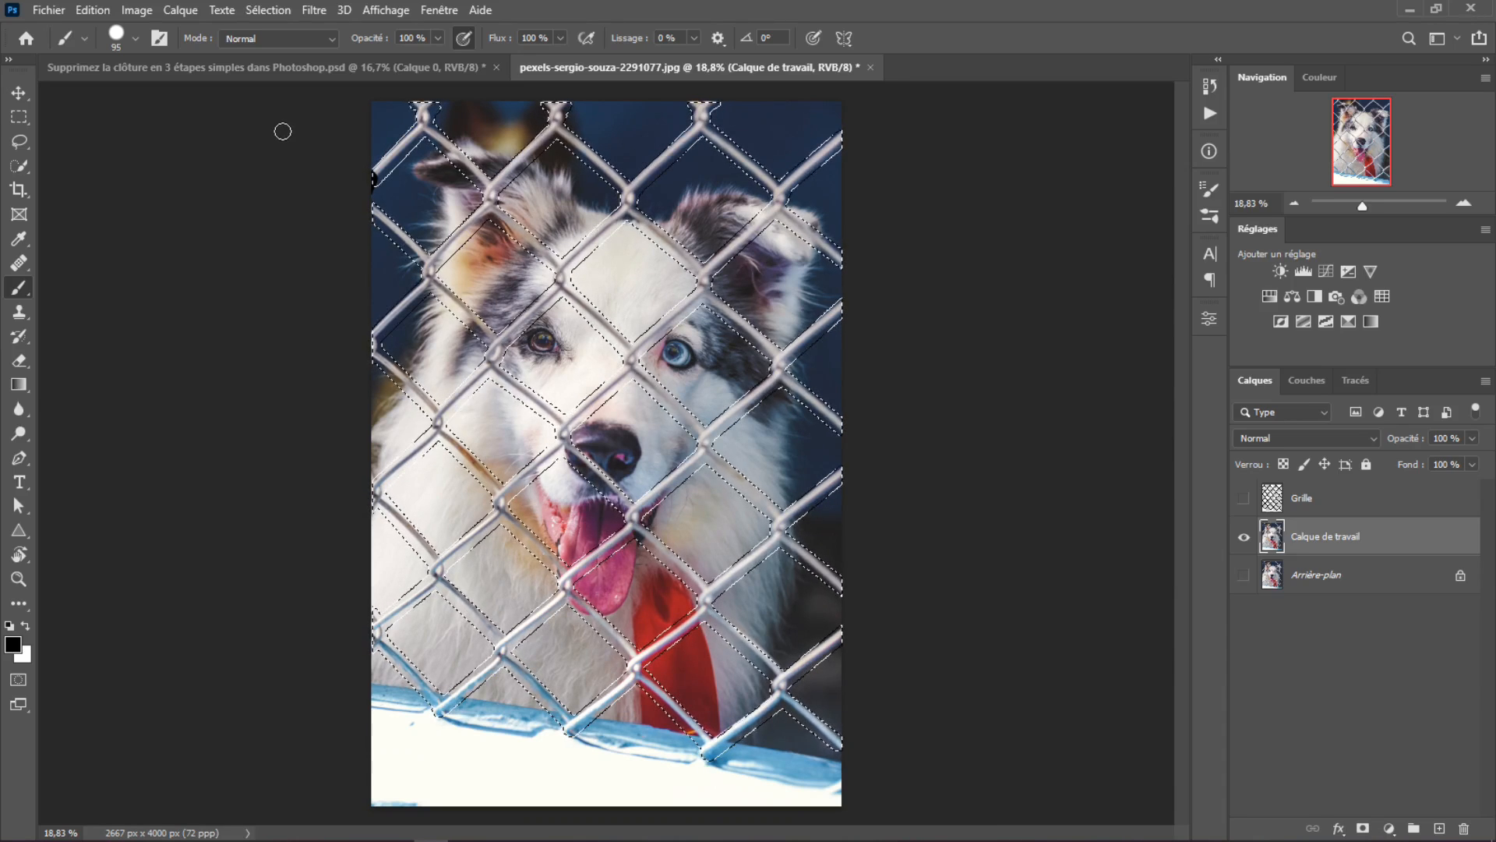
- Apply Remplissage d'après le contenu to the fence selection with Elevée colour adaptation, output to a new layer
{"action": "left_click", "coordinate": [95, 10]}
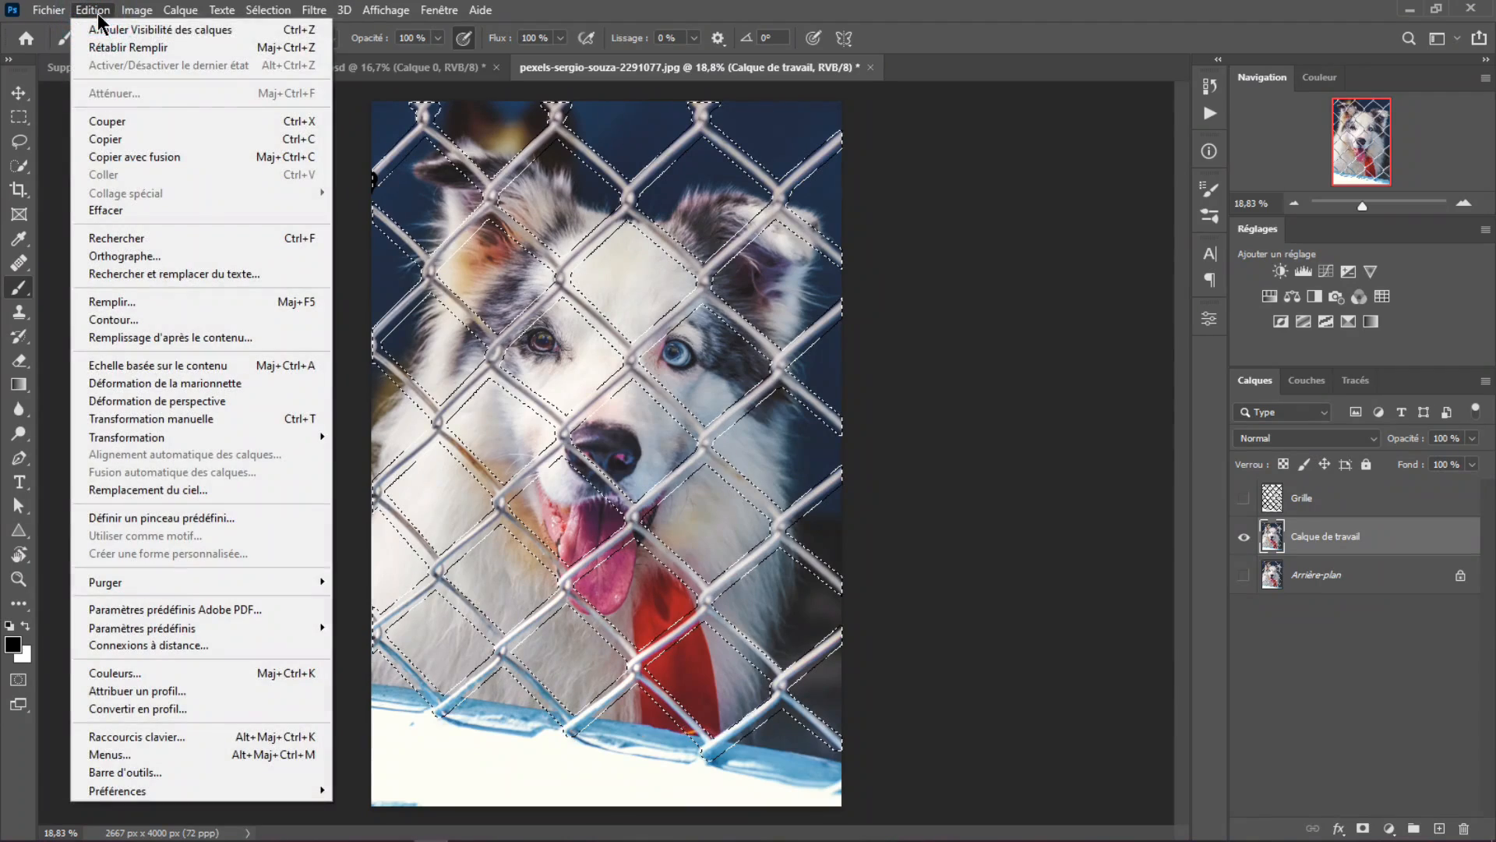
{"action": "left_click", "coordinate": [131, 337]}
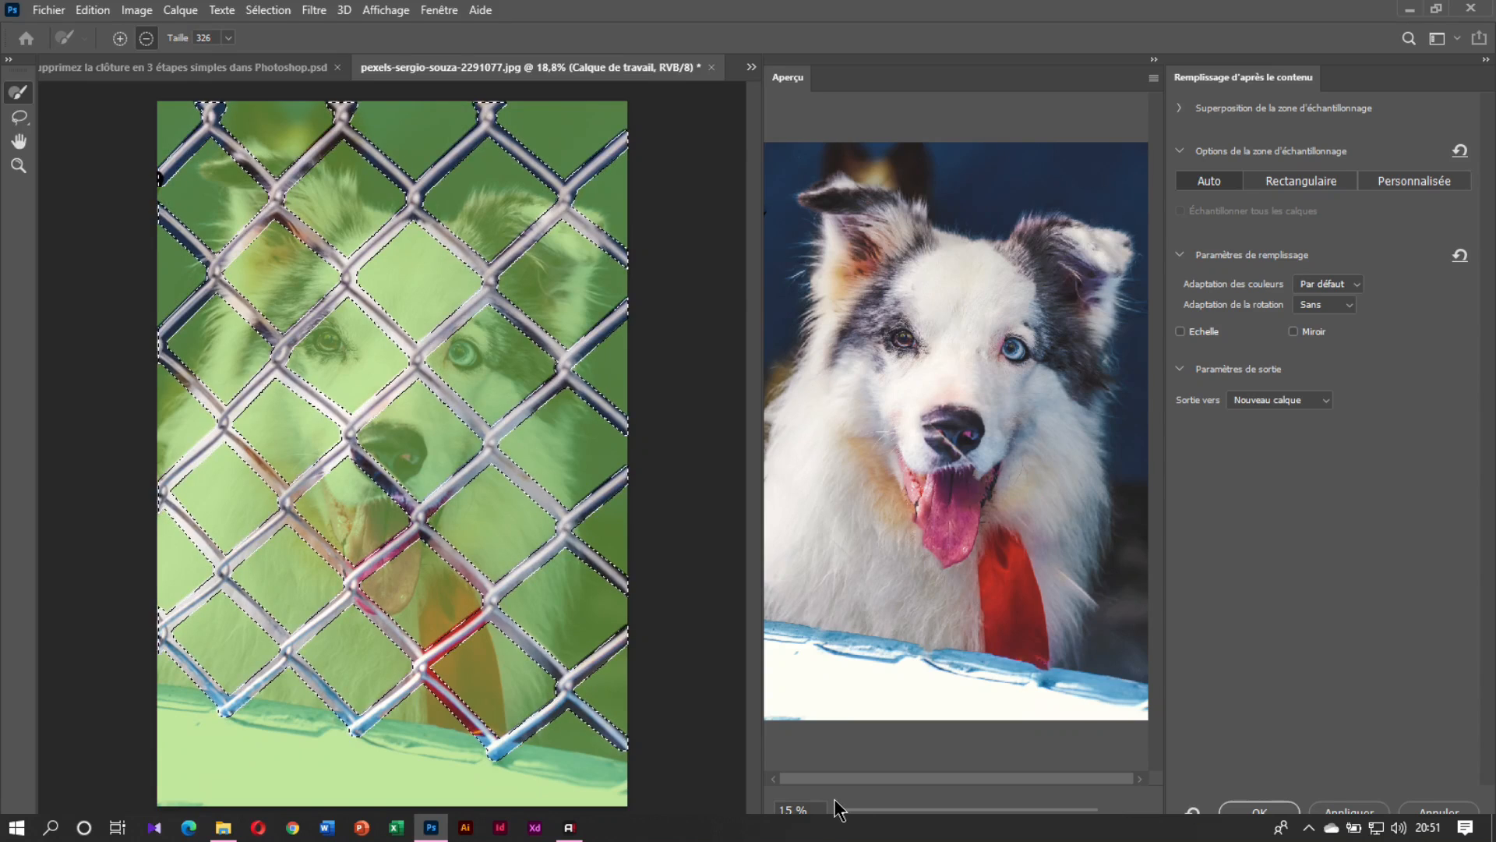
{"action": "left_click_drag", "start_coordinate": [838, 811], "coordinate": [839, 810]}
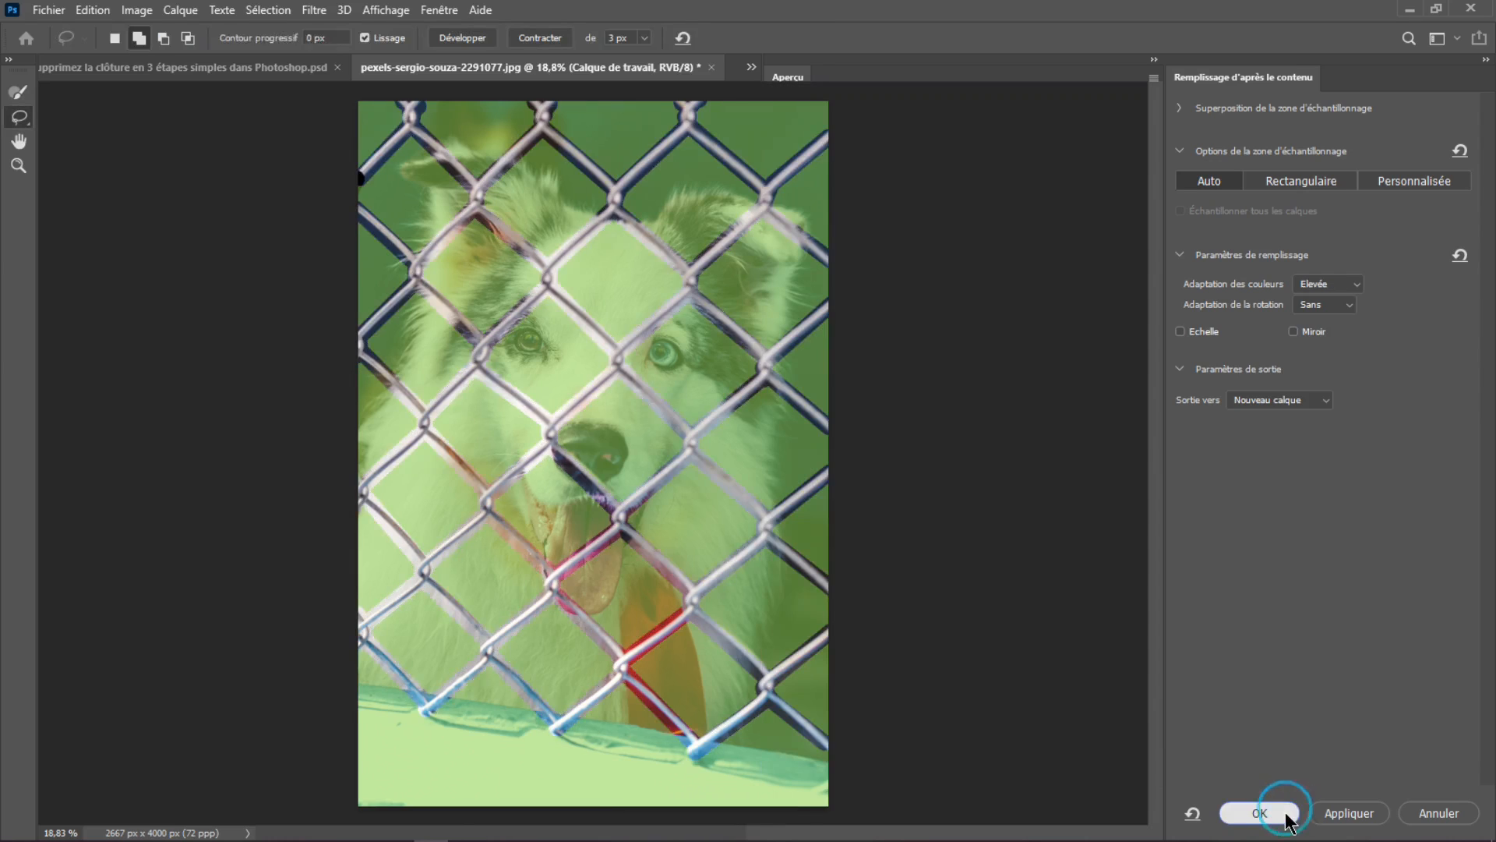
{"action": "left_click", "coordinate": [1282, 813]}
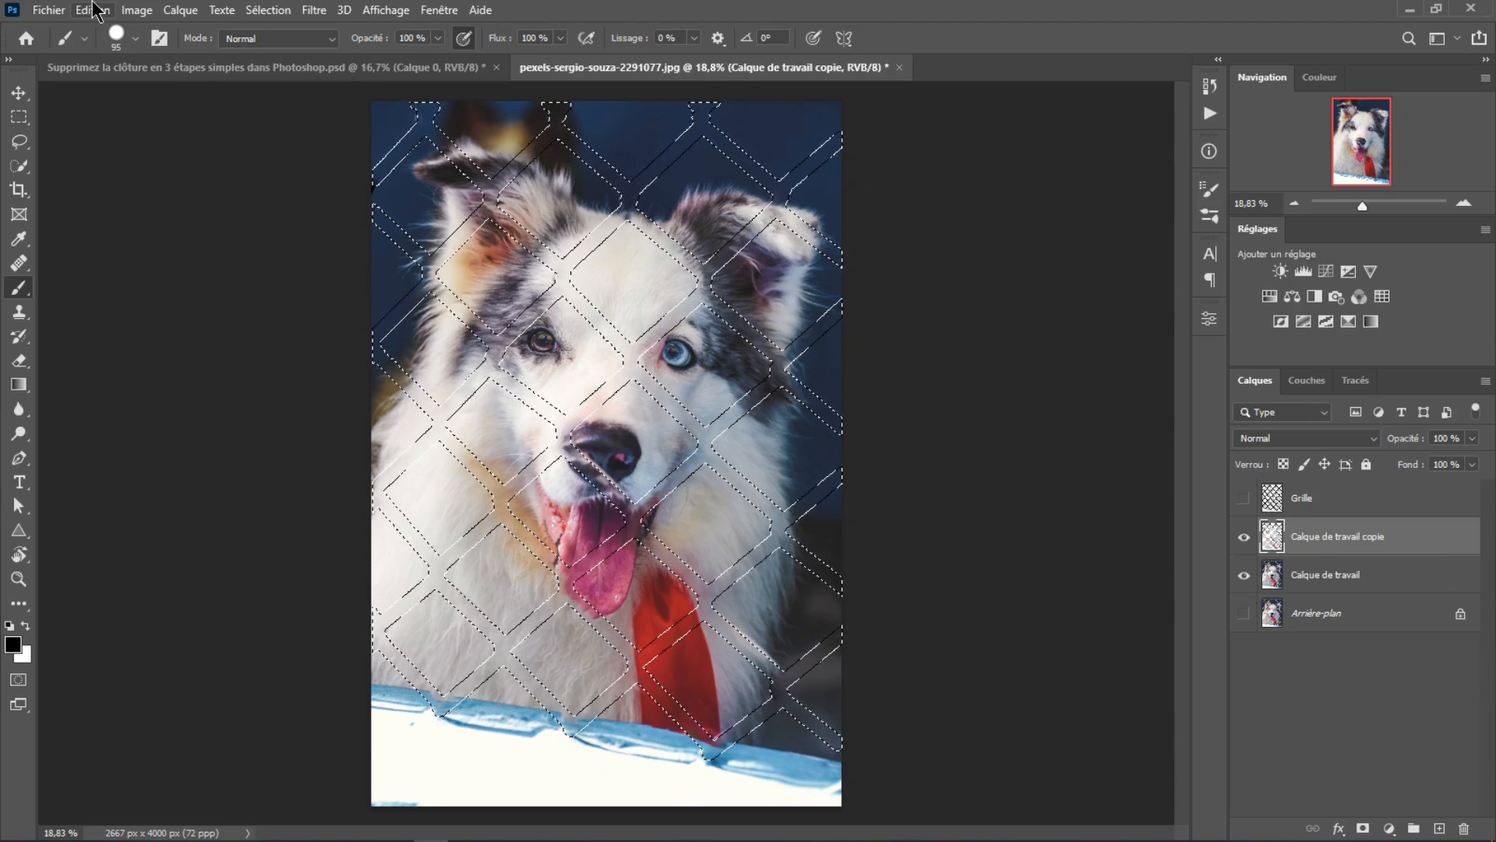
- Reopen Remplissage d'après le contenu to review the output destination options, and cancel without applying it
{"action": "left_click", "coordinate": [92, 10]}
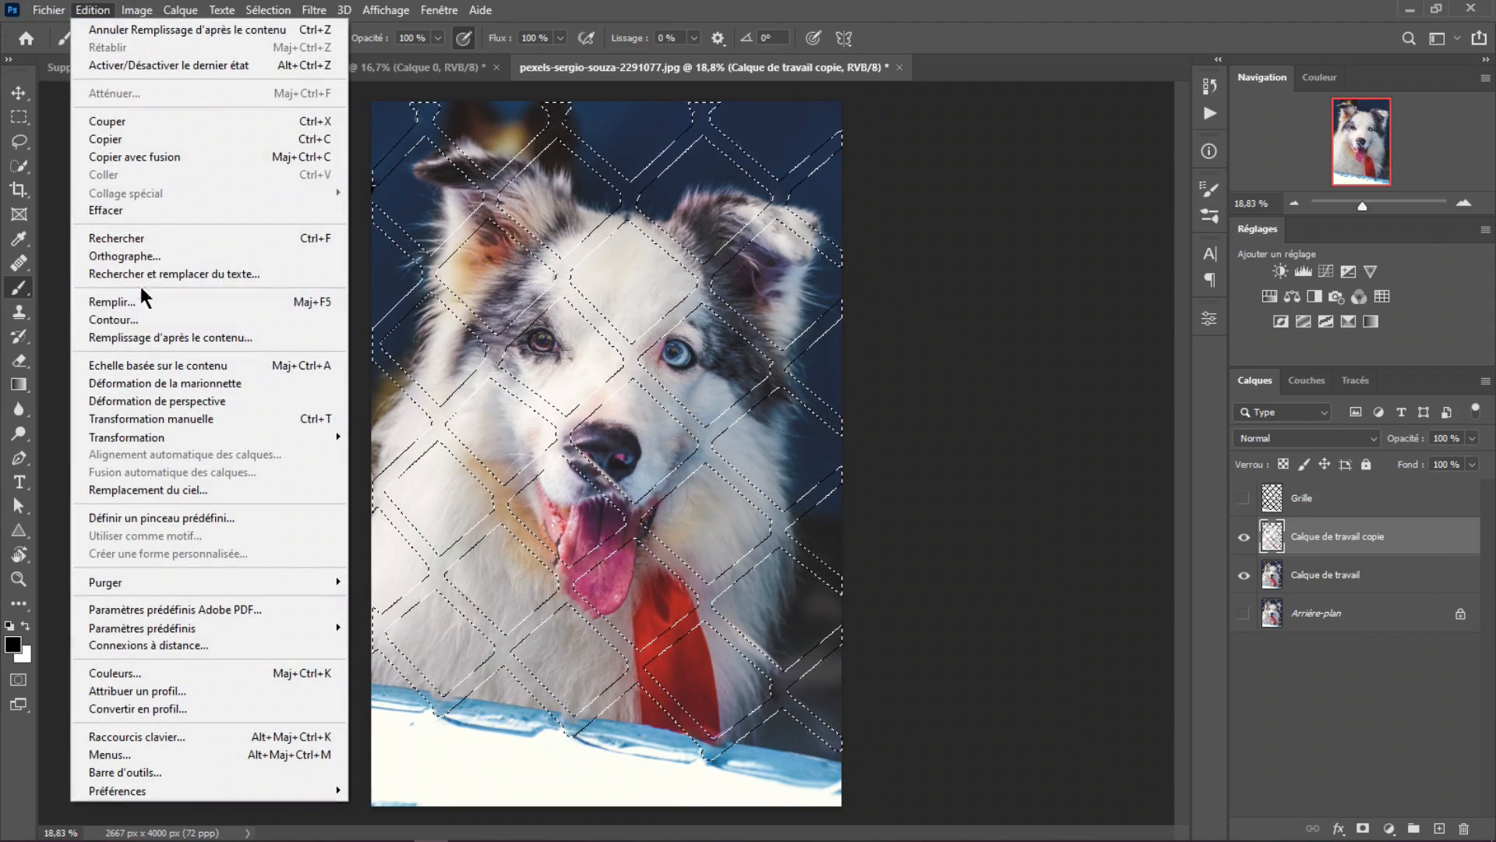
{"action": "left_click", "coordinate": [142, 340]}
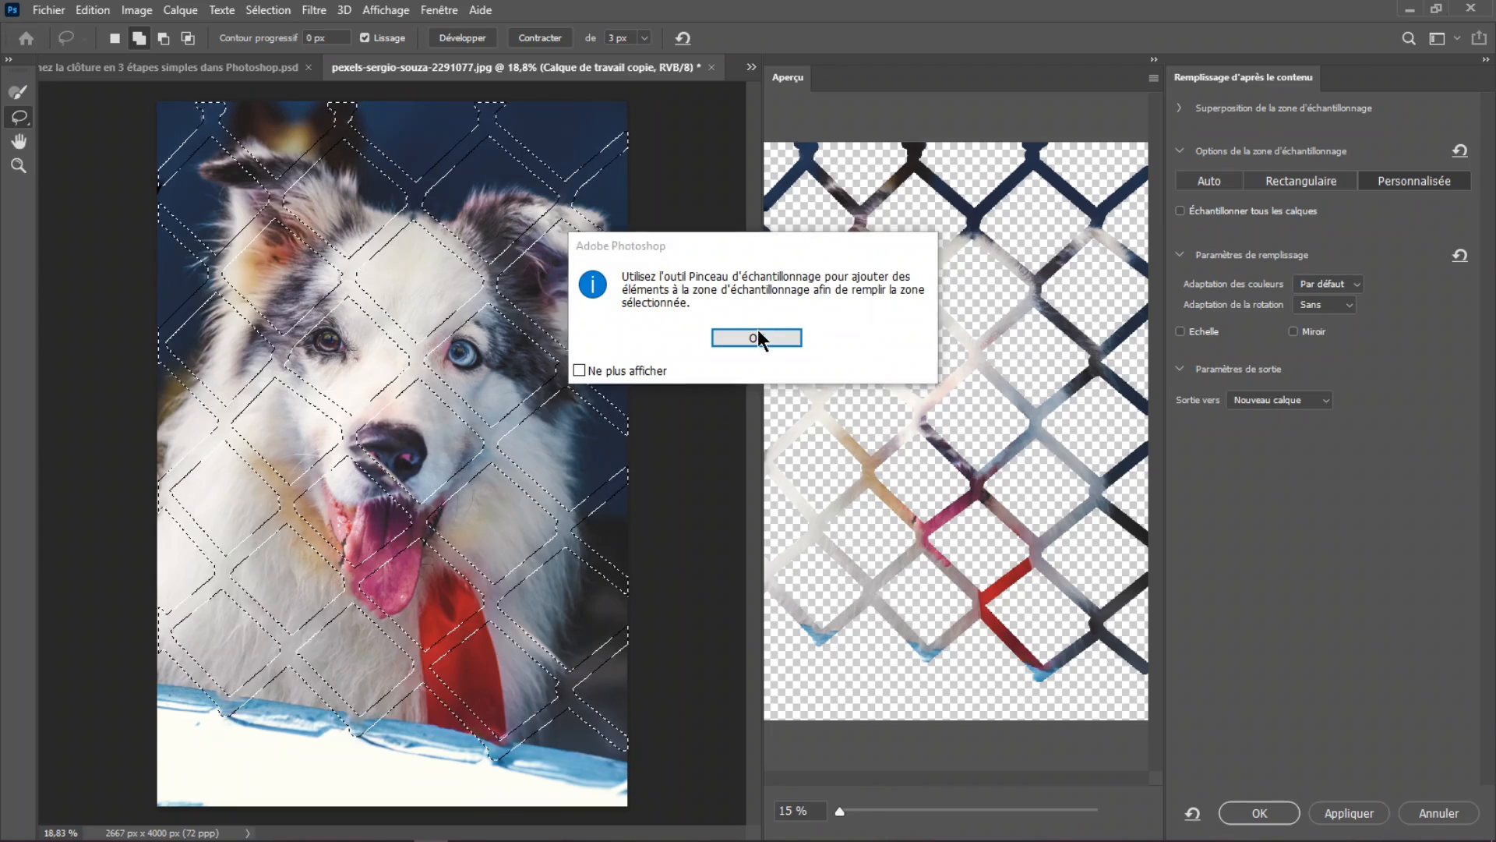
{"action": "left_click", "coordinate": [758, 337]}
{"action": "left_click", "coordinate": [1319, 401]}
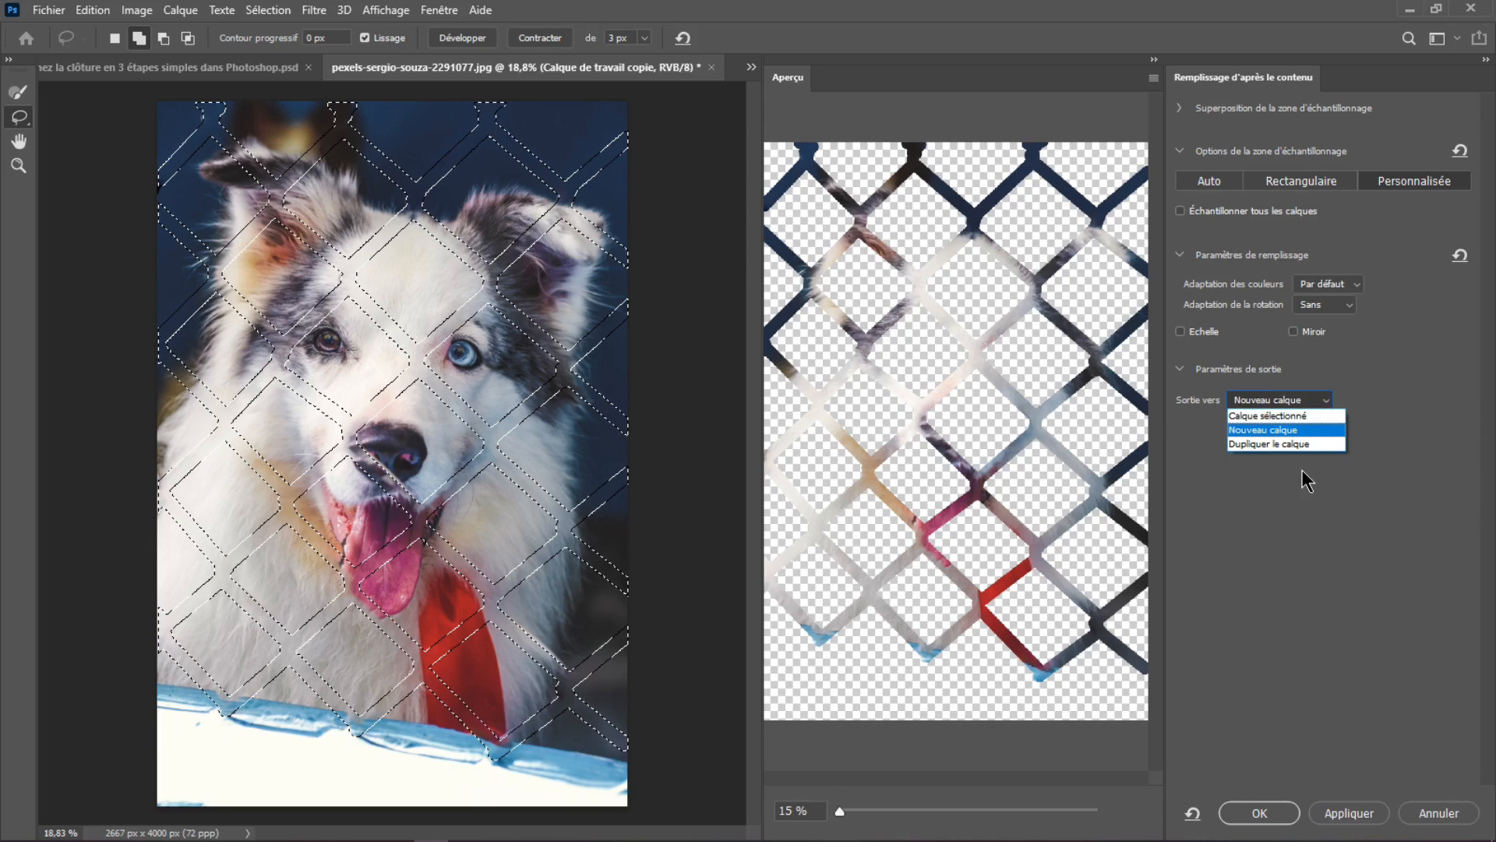
{"action": "left_click", "coordinate": [1460, 817]}
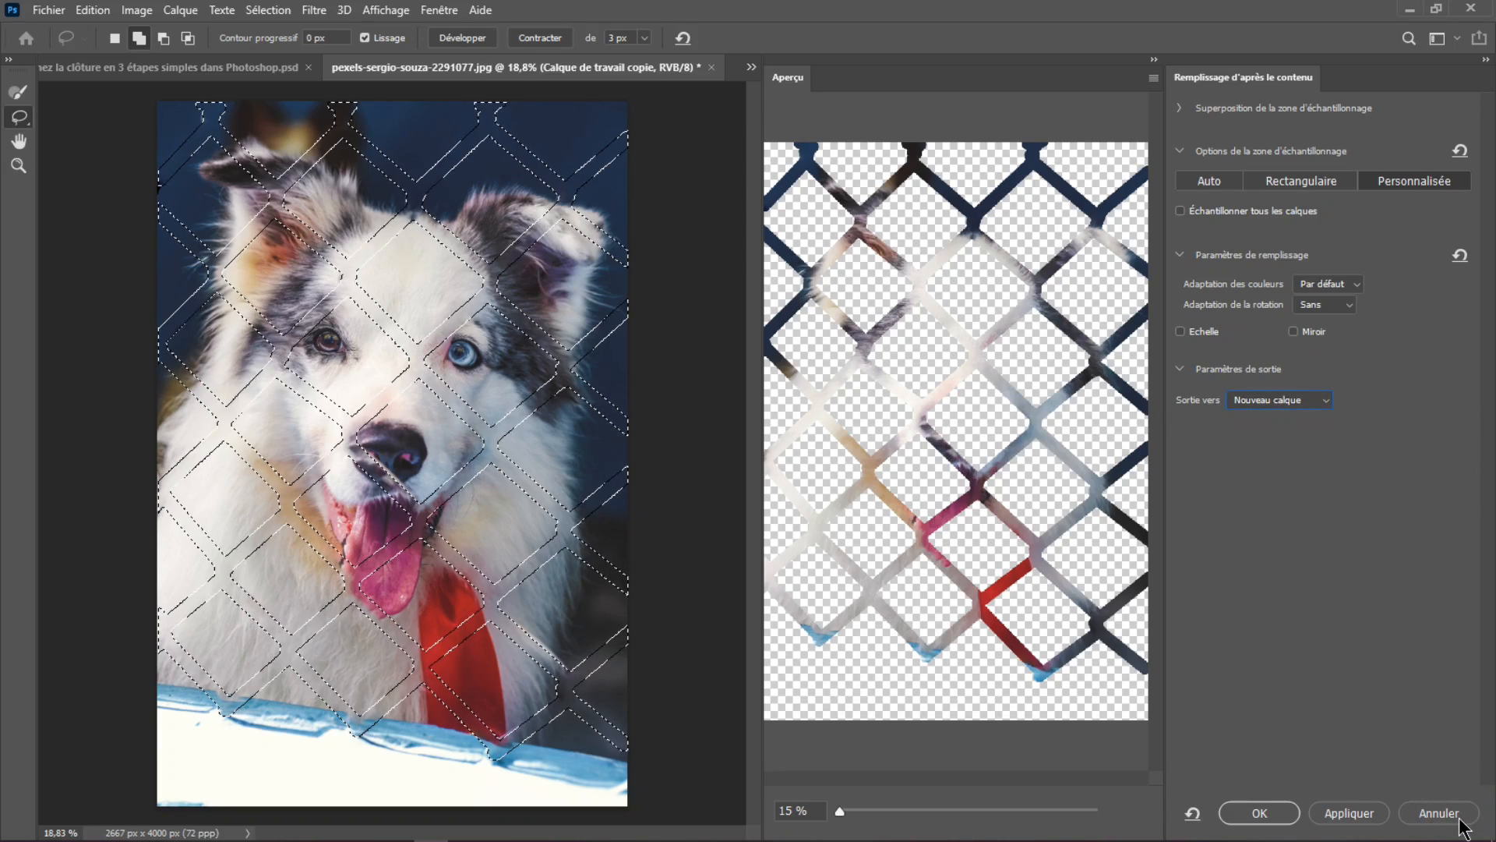
{"action": "left_click", "coordinate": [1460, 818]}
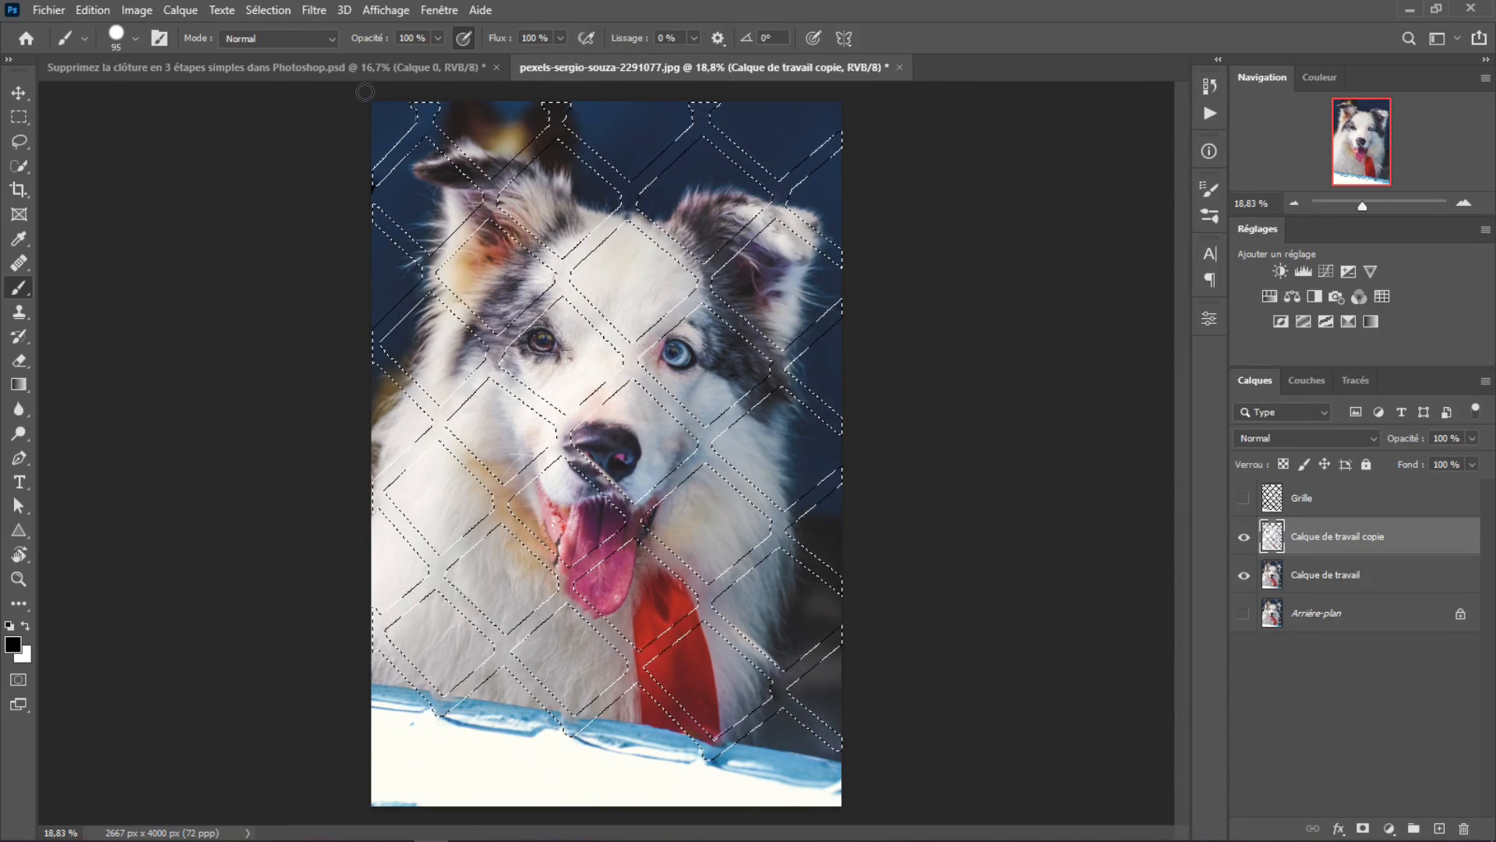
- Deselect the fence area and toggle Calque de travail copie and Calque de travail off and on to compare the fill
{"action": "left_click", "coordinate": [288, 14]}
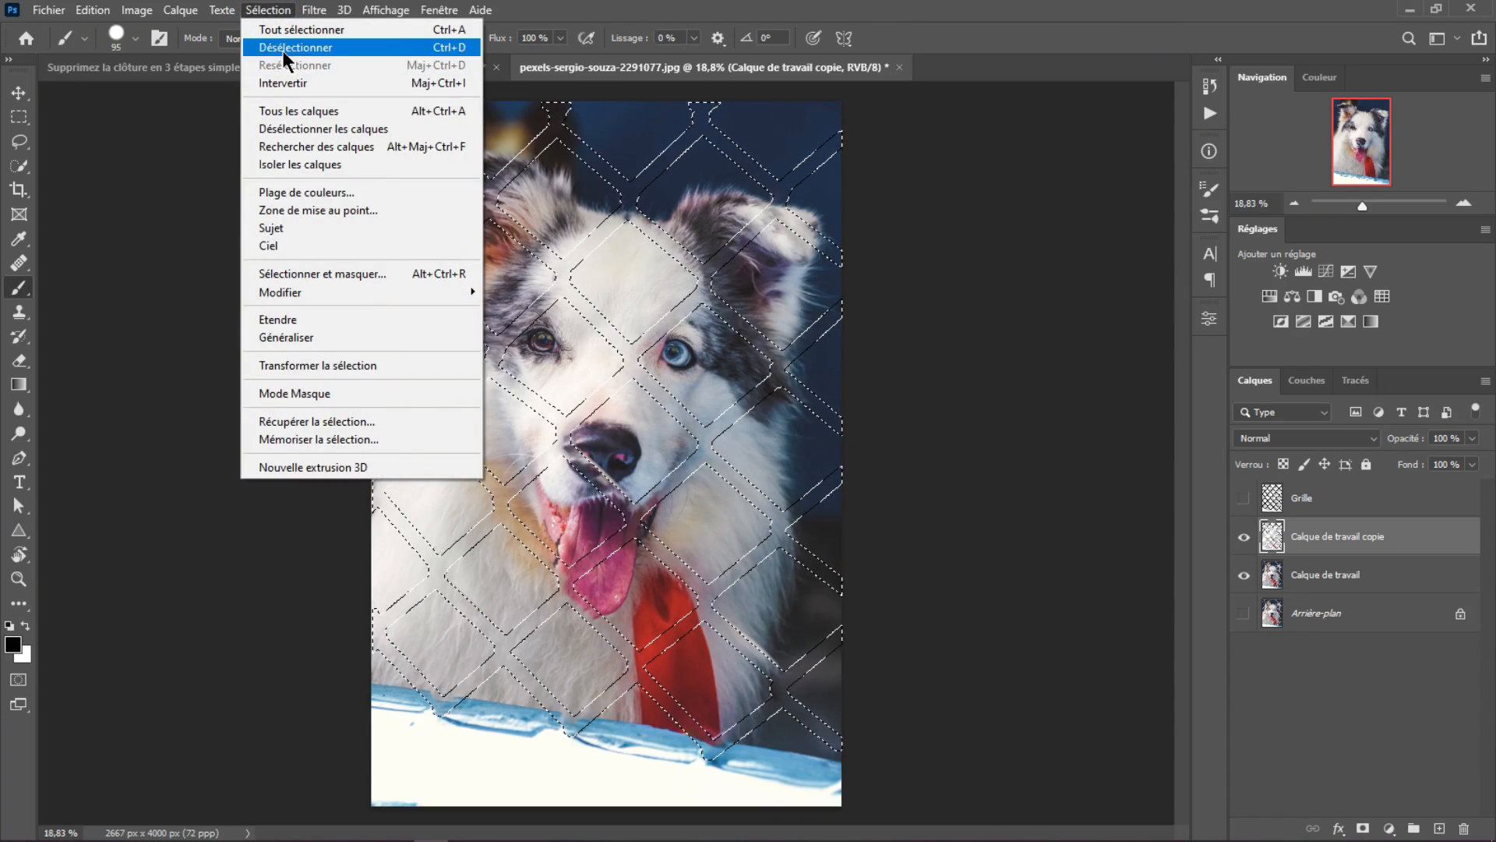
{"action": "left_click", "coordinate": [282, 50]}
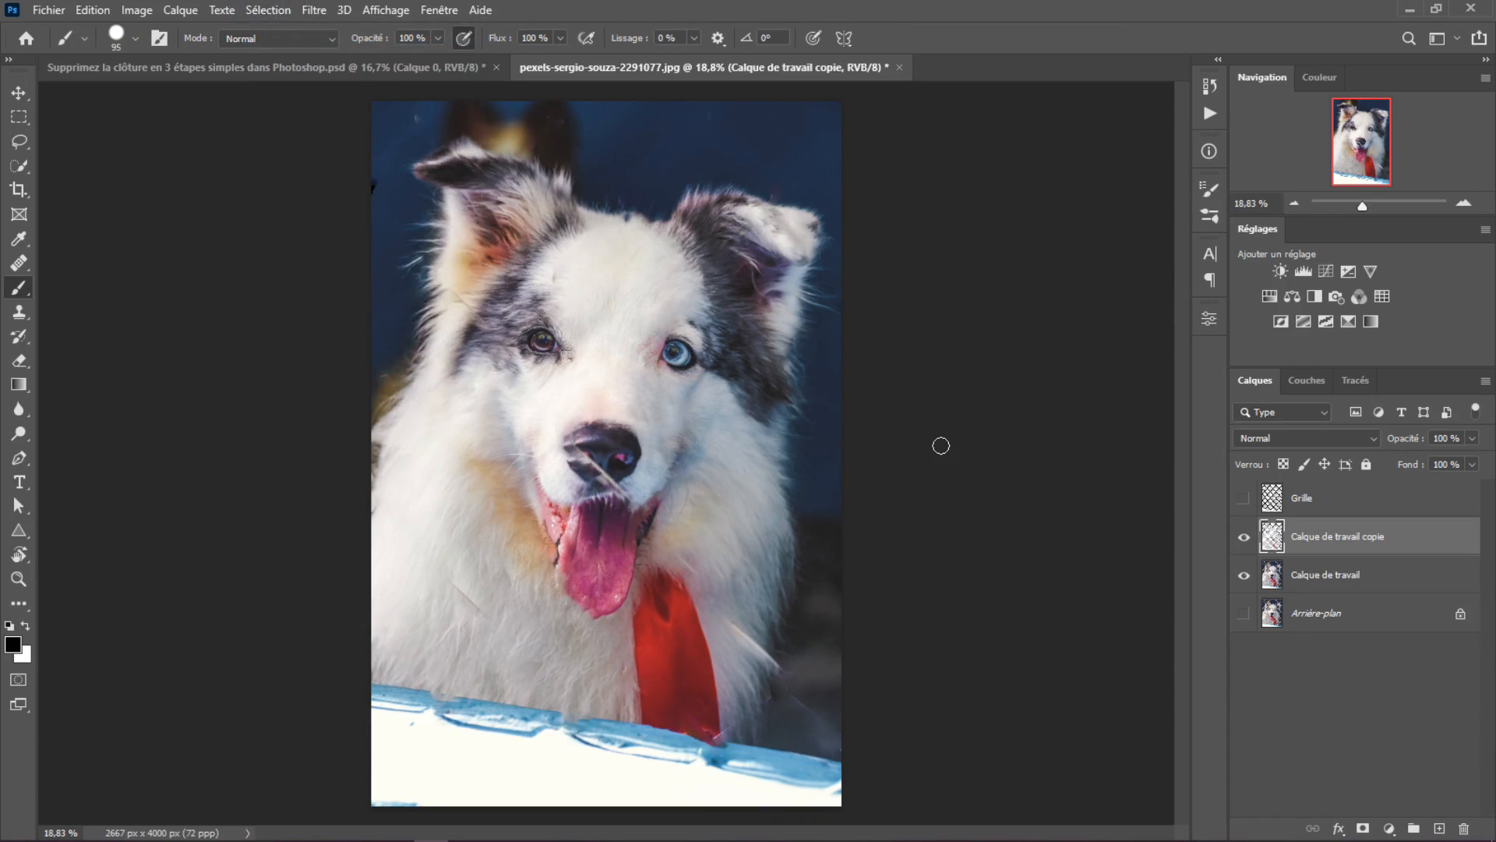
{"action": "left_click", "coordinate": [1245, 537]}
{"action": "left_click", "coordinate": [1245, 537]}
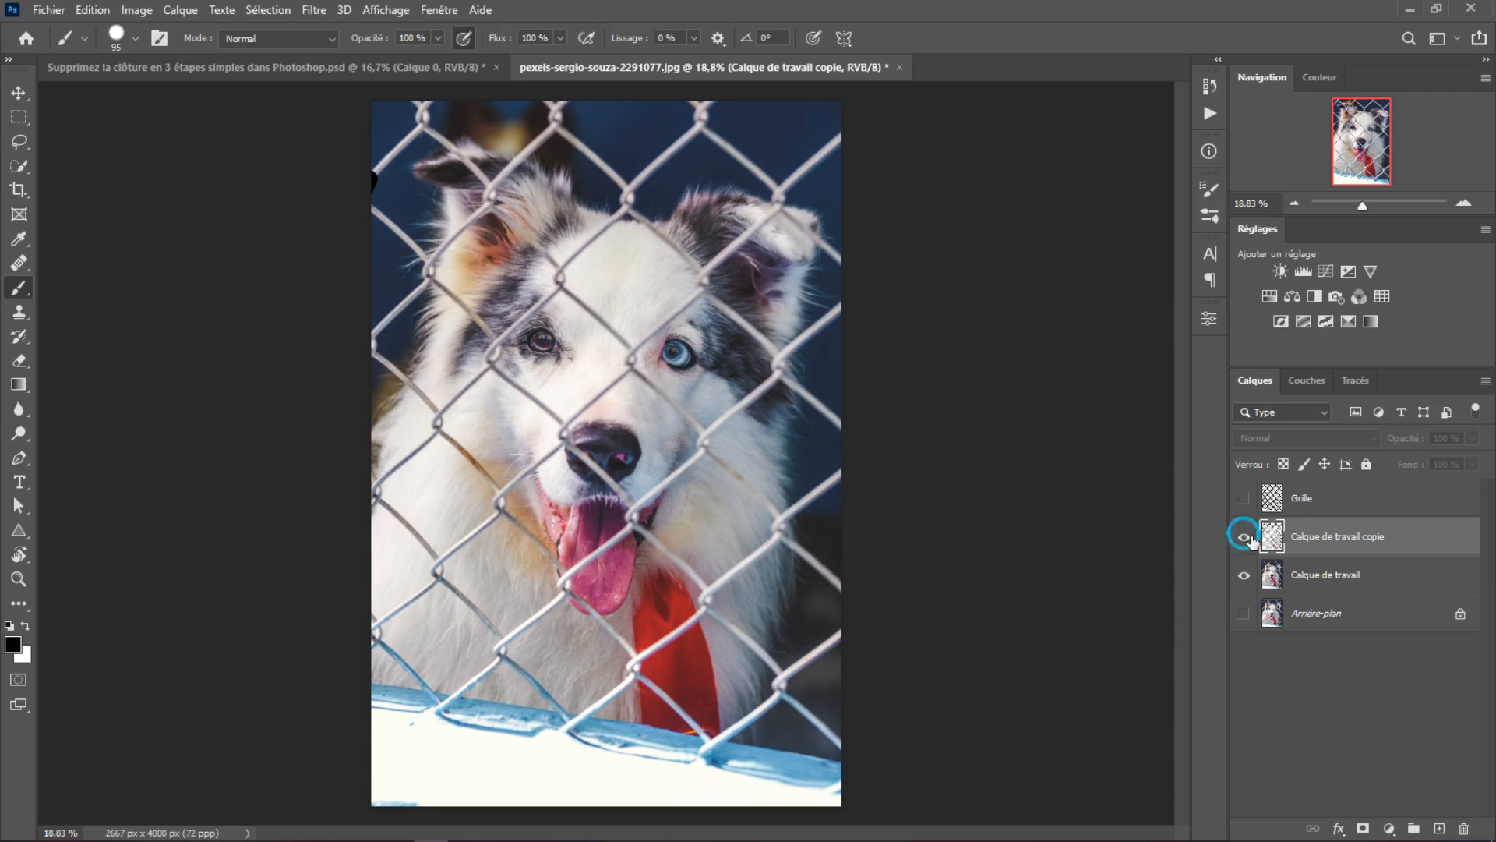
{"action": "left_click", "coordinate": [1244, 575]}
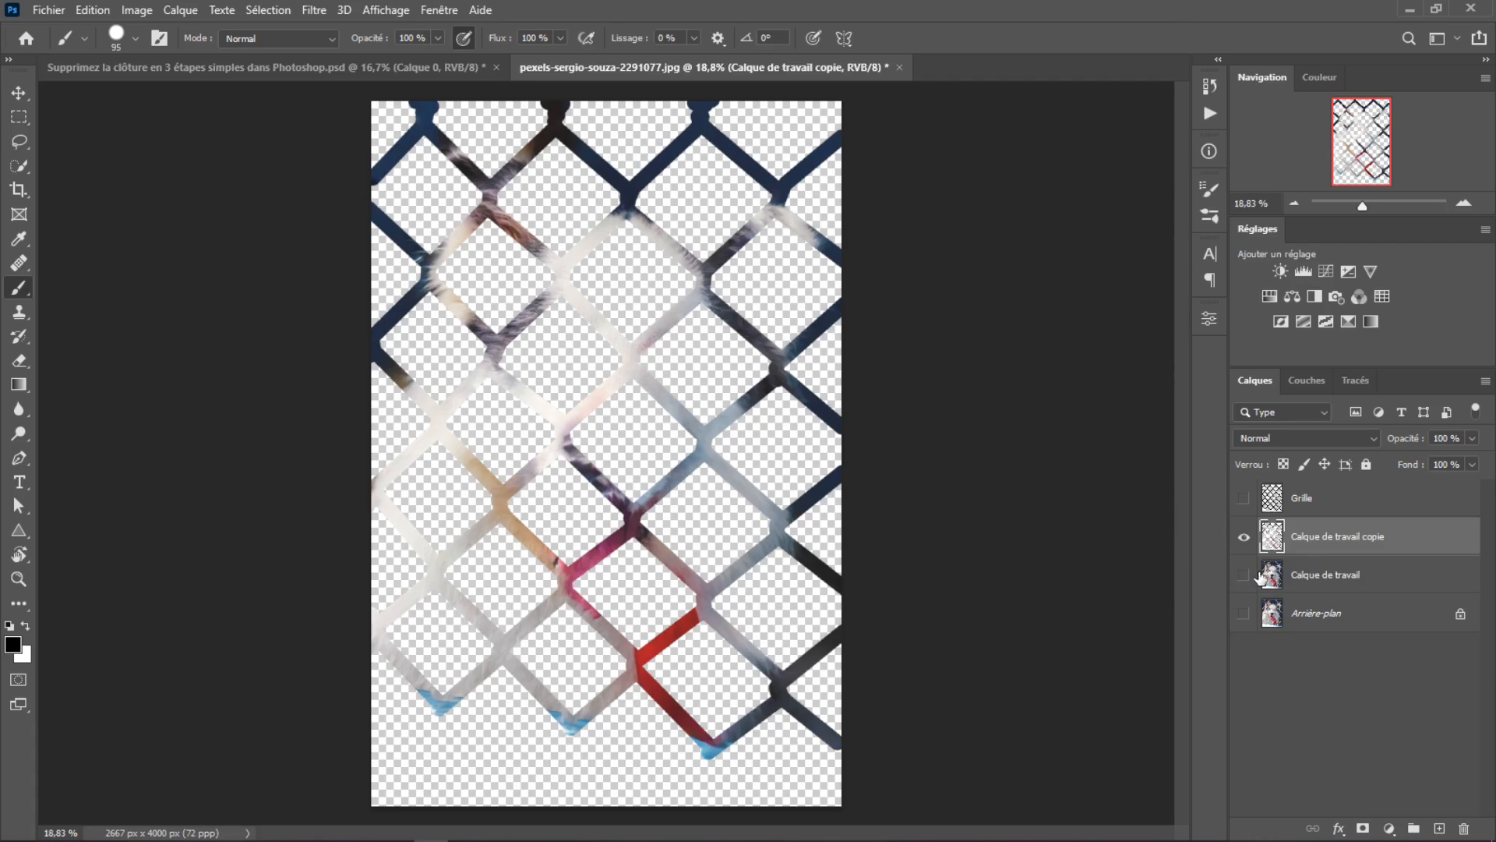
{"action": "left_click", "coordinate": [1243, 574]}
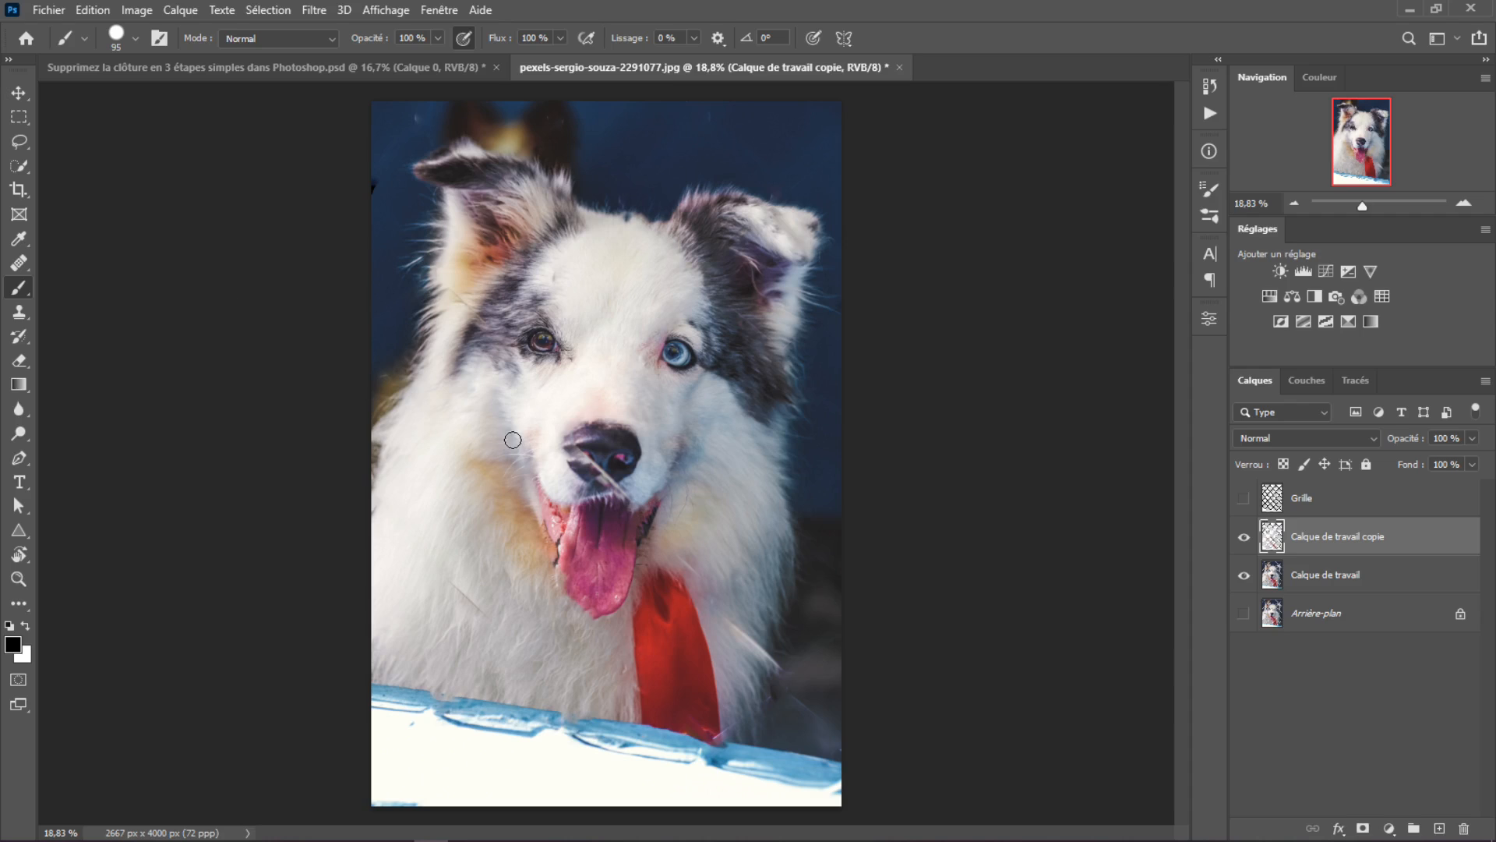
- Examine the filled photo up close around the eyes, ears, nose and mouth for leftover fence traces
{"action": "scroll", "coordinate": [518, 434], "scroll_direction": "up", "scroll_amount": 1}
{"action": "scroll", "coordinate": [519, 433], "scroll_direction": "up", "scroll_amount": 1}
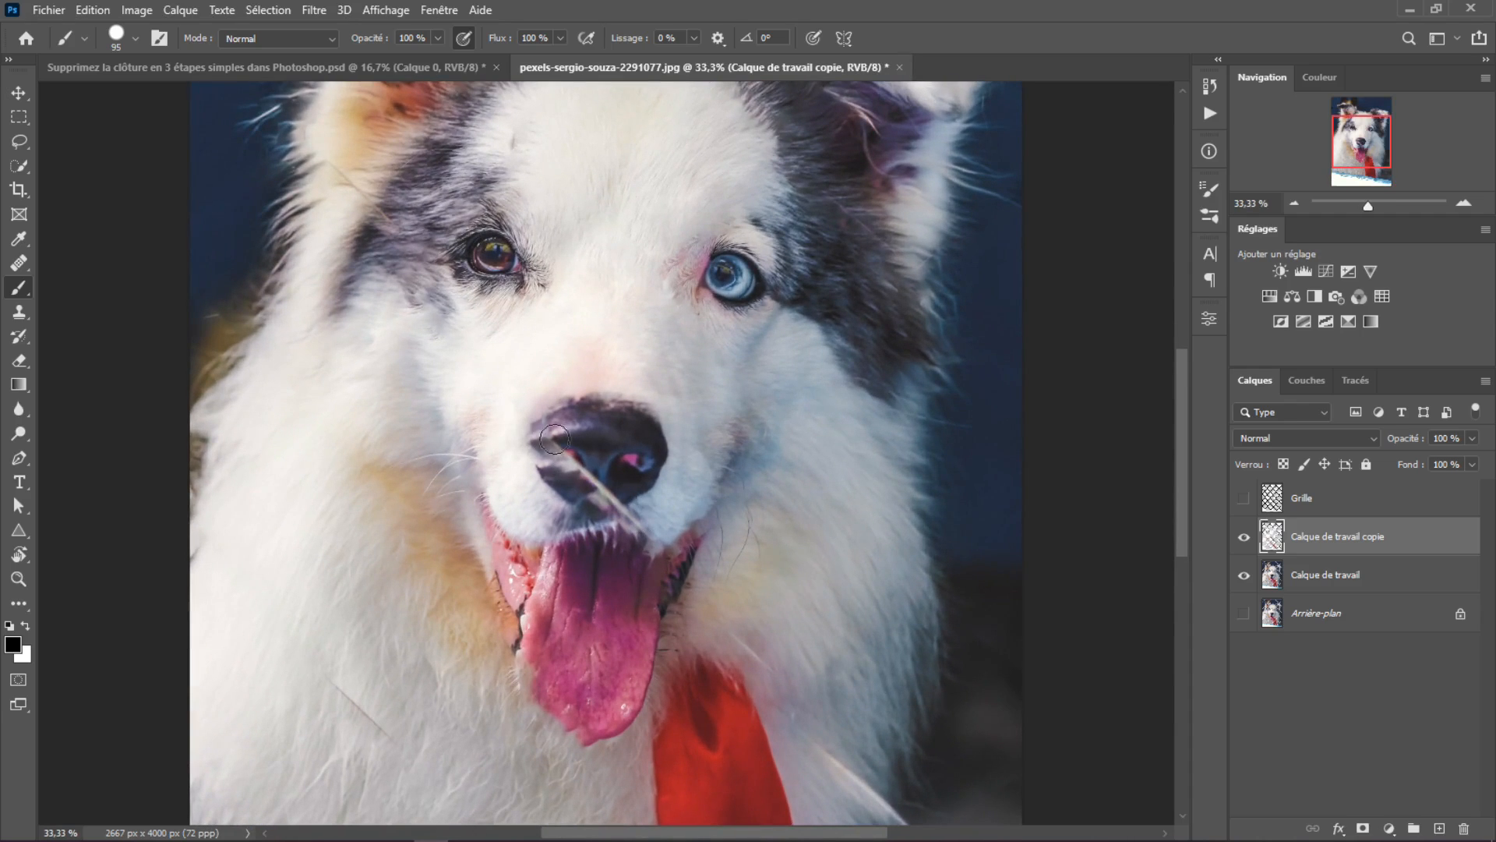
{"action": "scroll", "coordinate": [483, 389], "scroll_direction": "up", "scroll_amount": 1}
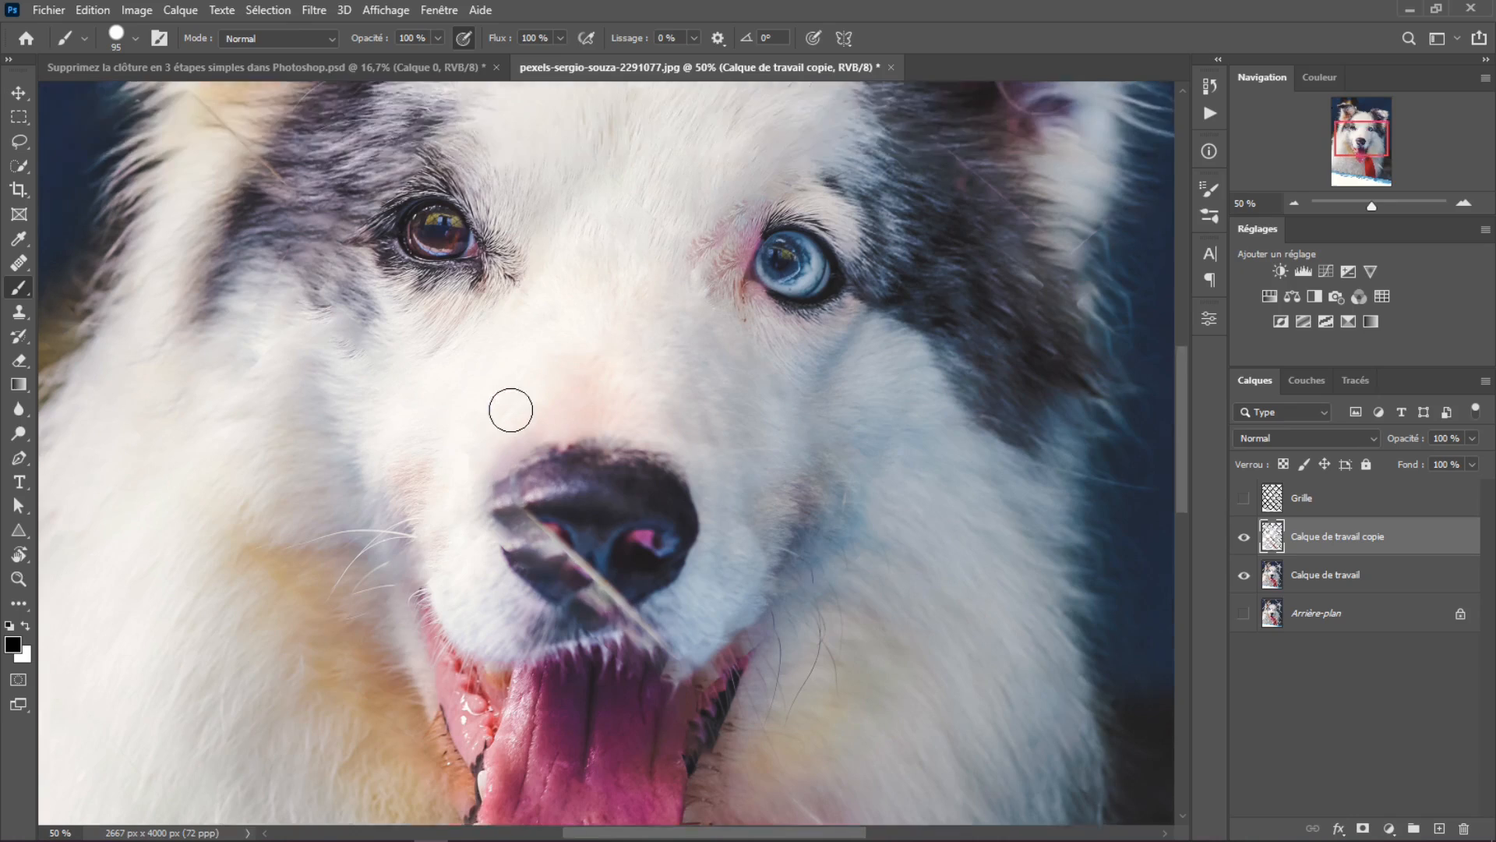
{"action": "scroll", "coordinate": [510, 410], "scroll_direction": "up", "scroll_amount": 5}
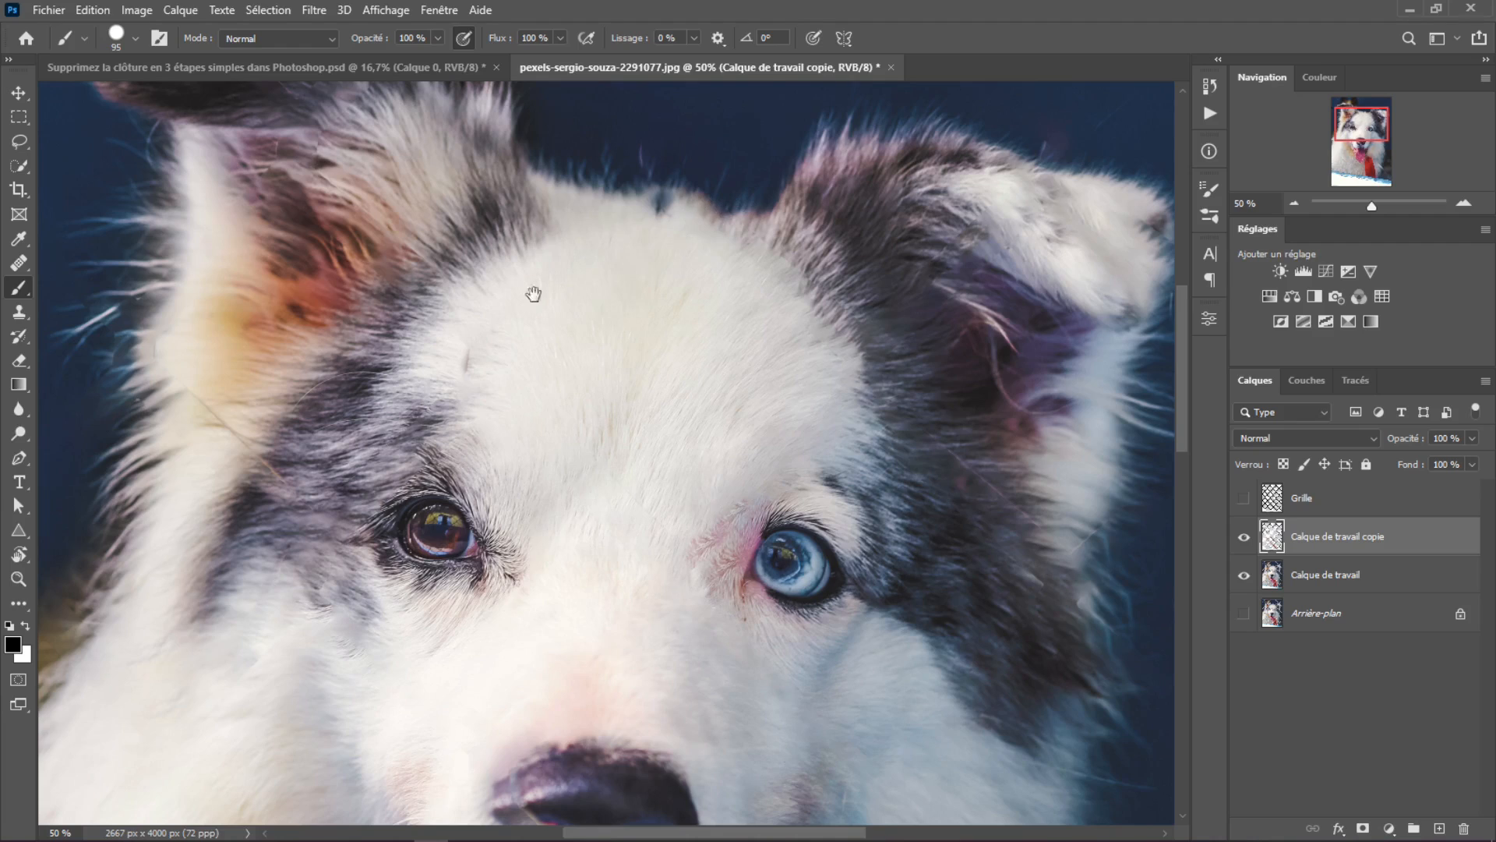
{"action": "mouse_move", "coordinate": [534, 293]}
{"action": "left_mouse_down"}
{"action": "mouse_move", "coordinate": [922, 294]}
{"action": "mouse_move", "coordinate": [787, 335]}
{"action": "mouse_move", "coordinate": [737, 426]}
{"action": "left_mouse_up"}
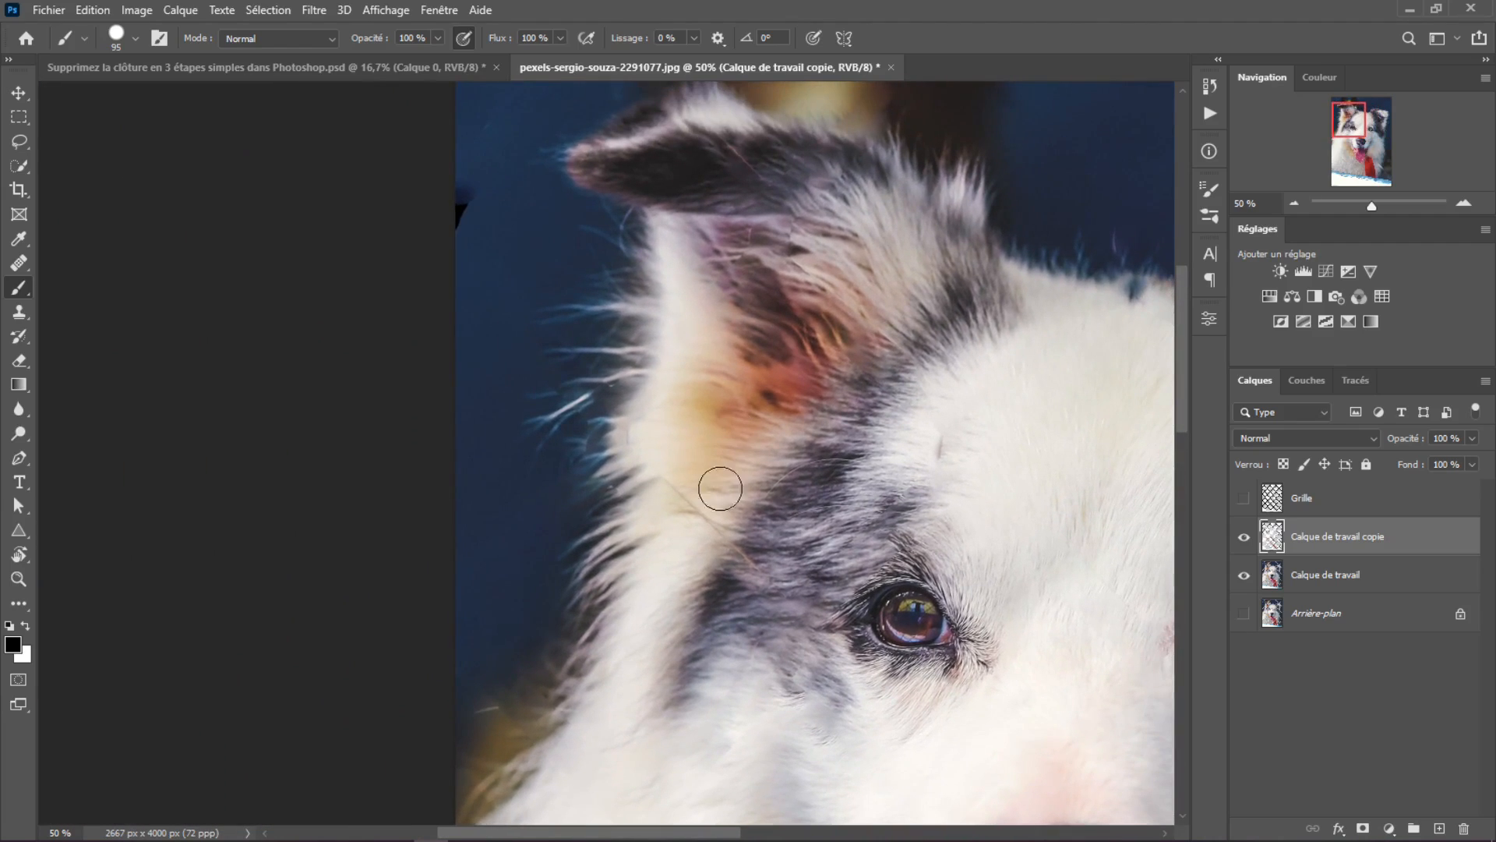
{"action": "left_click_drag", "start_coordinate": [846, 574], "coordinate": [337, 554]}
{"action": "left_click_drag", "start_coordinate": [511, 615], "coordinate": [833, 424]}
{"action": "left_click_drag", "start_coordinate": [686, 378], "coordinate": [920, 465]}
{"action": "left_click_drag", "start_coordinate": [524, 398], "coordinate": [658, 530]}
{"action": "left_click_drag", "start_coordinate": [617, 475], "coordinate": [506, 315]}
{"action": "left_click_drag", "start_coordinate": [484, 586], "coordinate": [554, 228]}
{"action": "left_click_drag", "start_coordinate": [664, 538], "coordinate": [591, 254]}
{"action": "left_click_drag", "start_coordinate": [589, 451], "coordinate": [367, 783]}
{"action": "mouse_move", "coordinate": [347, 532]}
{"action": "left_mouse_down"}
{"action": "mouse_move", "coordinate": [474, 621]}
{"action": "mouse_move", "coordinate": [401, 561]}
{"action": "left_mouse_up"}
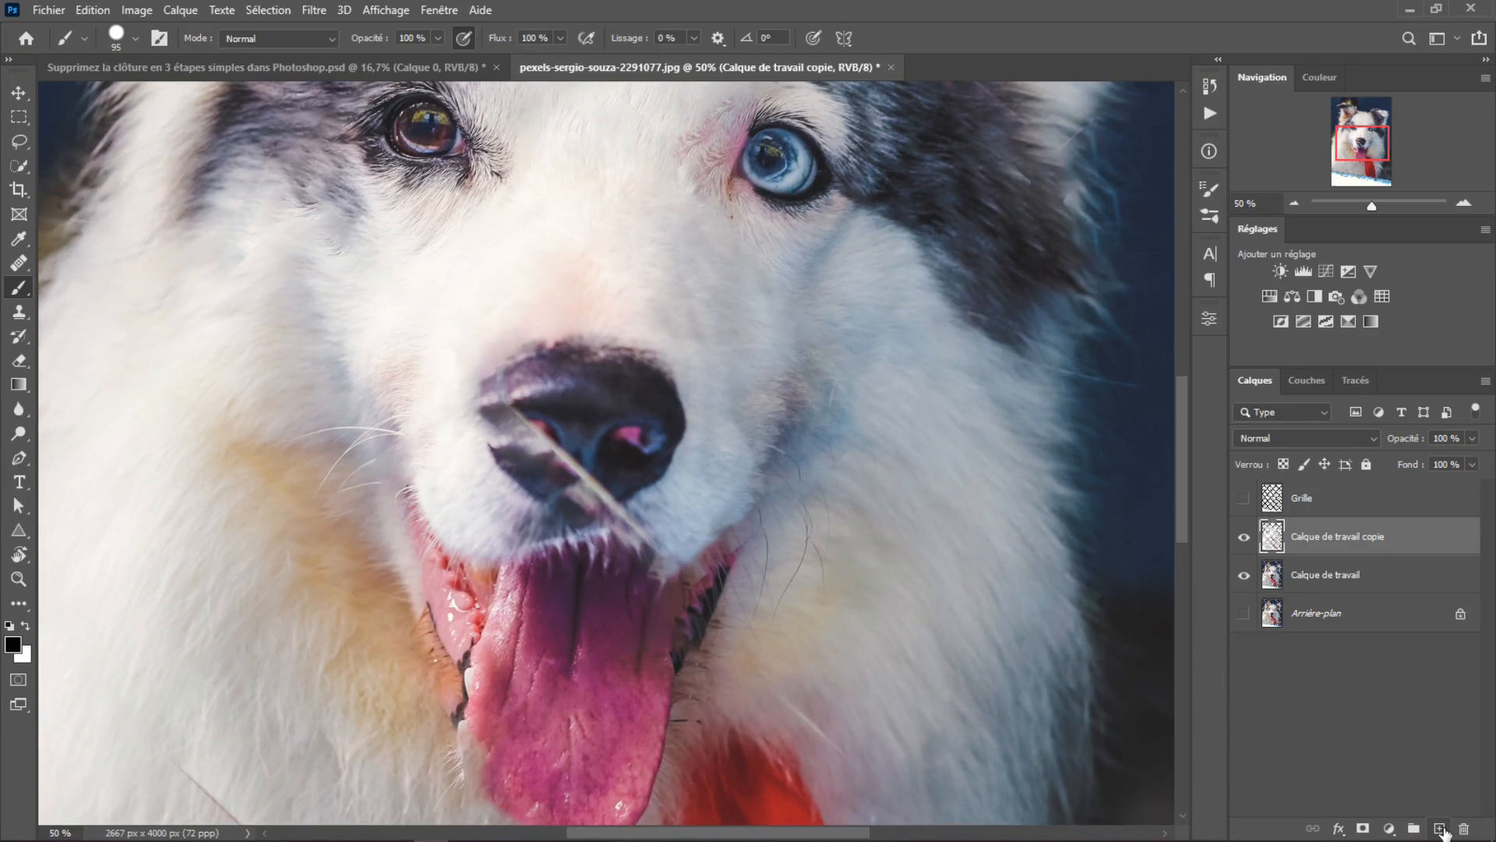
- Add an empty layer above Calque de travail copie for retouching and choose the Outil Correcteur localisé
{"action": "left_click", "coordinate": [1441, 830]}
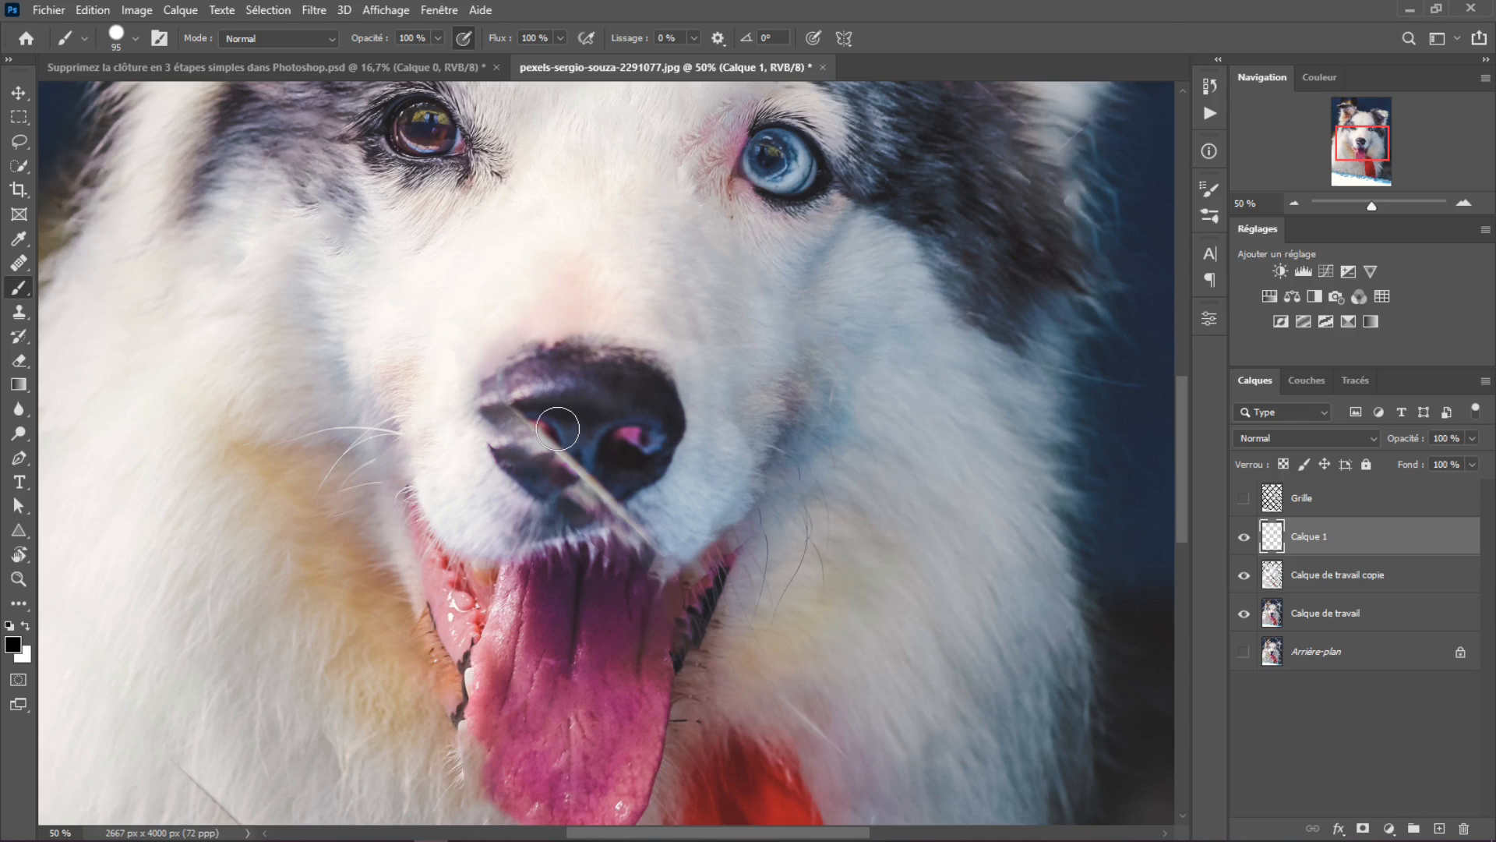
{"action": "scroll", "coordinate": [558, 428], "scroll_direction": "down", "scroll_amount": 3}
{"action": "left_click_drag", "start_coordinate": [525, 418], "coordinate": [588, 610]}
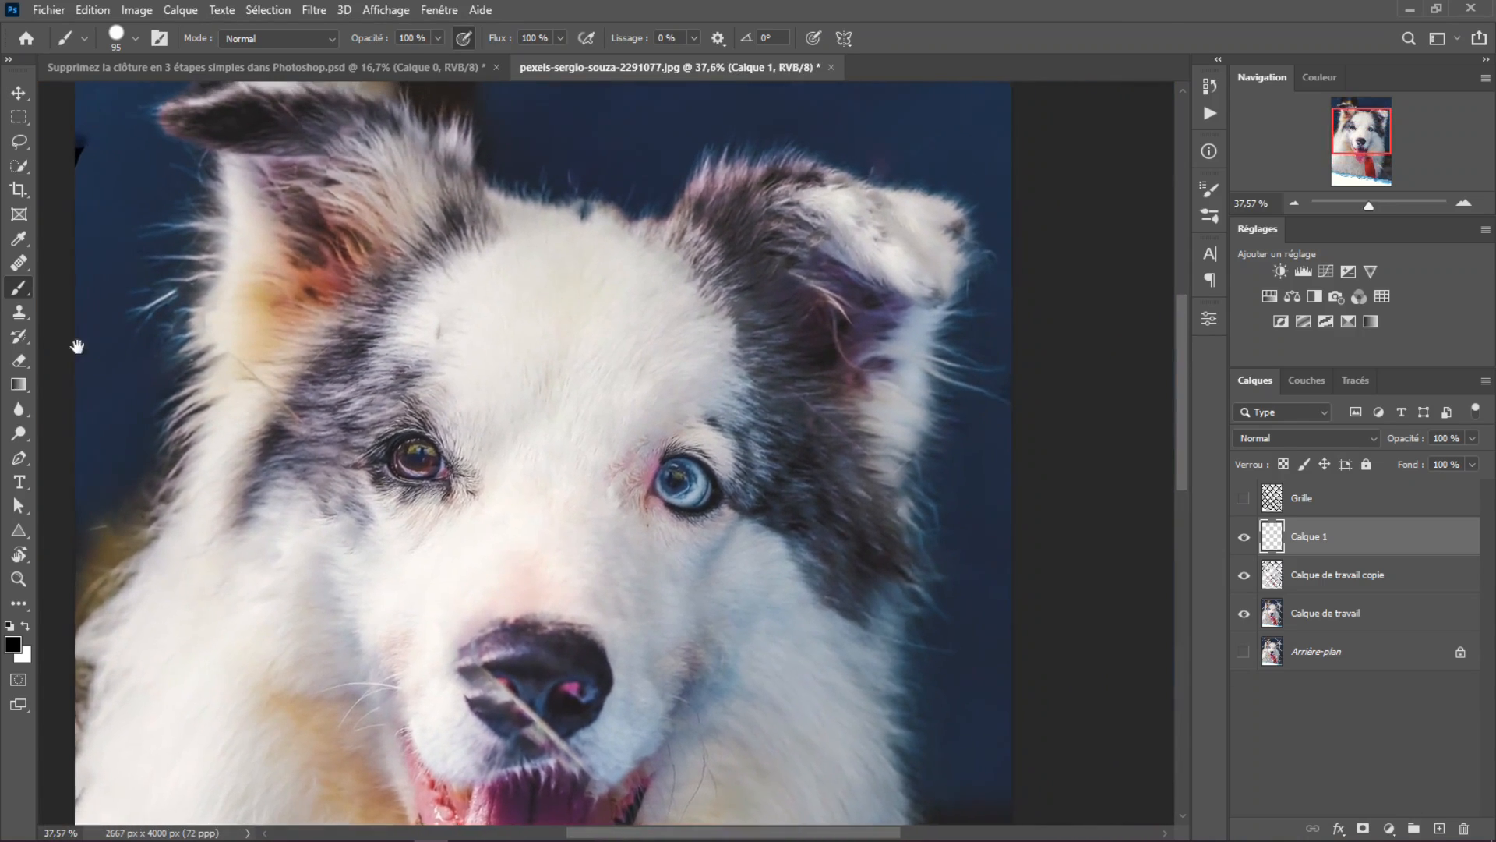
{"action": "left_click_drag", "start_coordinate": [77, 346], "coordinate": [167, 342]}
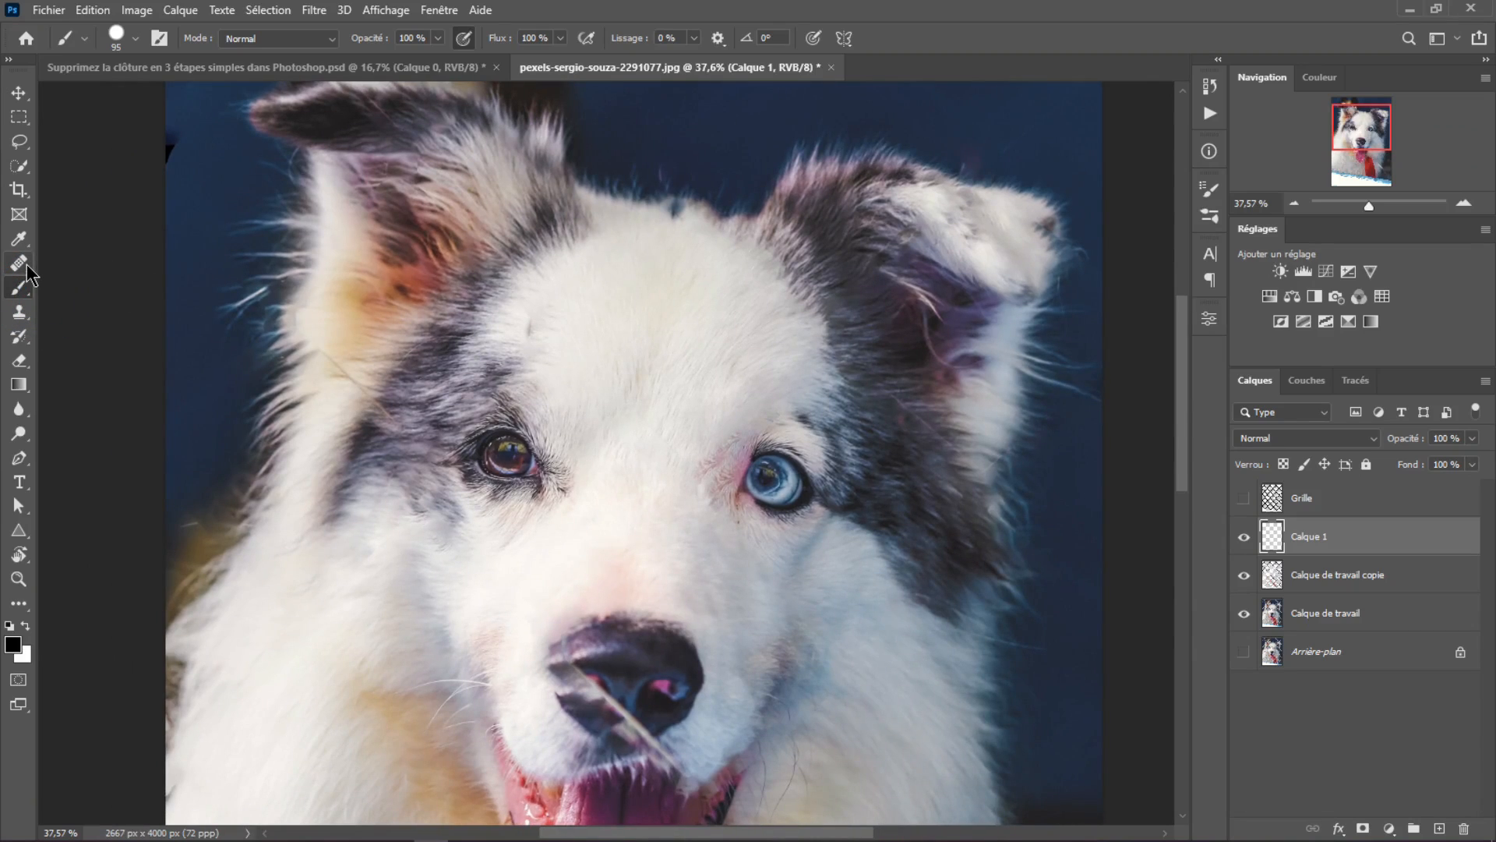
{"action": "left_click", "coordinate": [28, 268]}
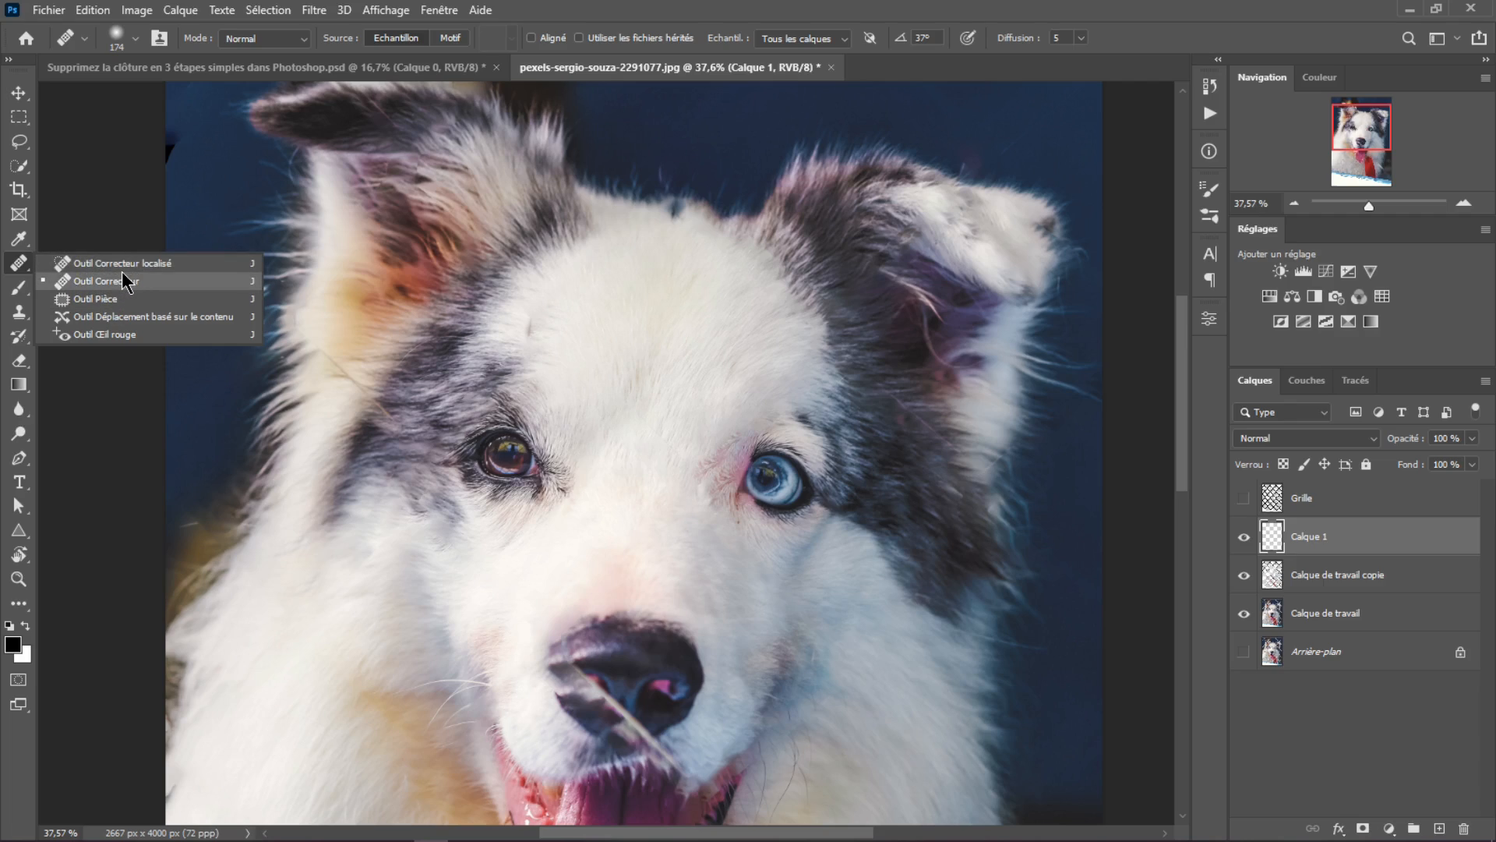
{"action": "left_click", "coordinate": [123, 262]}
- Heal the black mark at the photo's left edge on Calque 1, and toggle the layer's visibility to compare
{"action": "left_click_drag", "start_coordinate": [215, 269], "coordinate": [465, 341]}
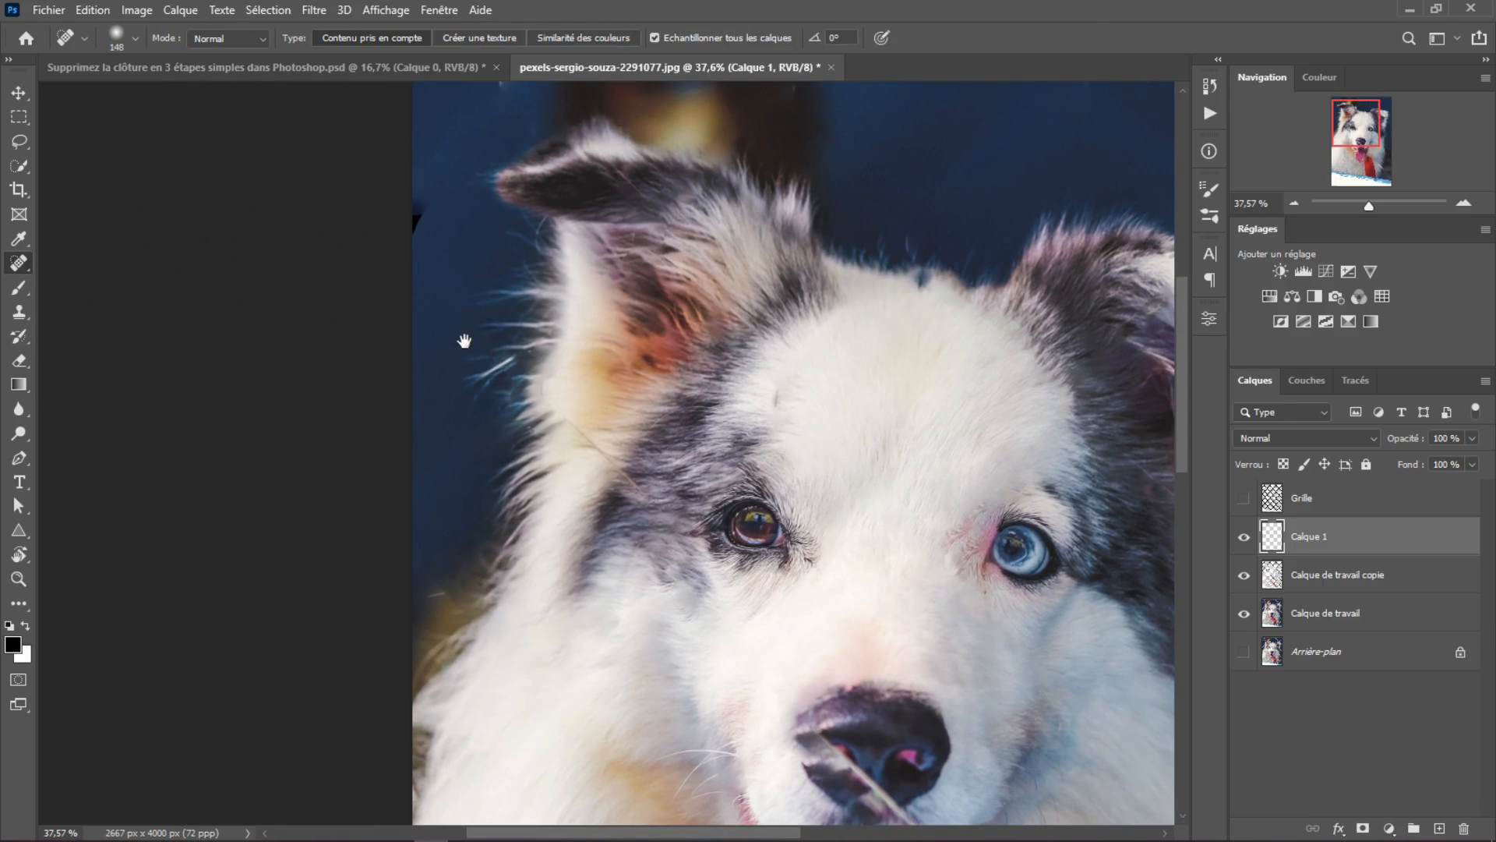
{"action": "mouse_move", "coordinate": [406, 218]}
{"action": "left_mouse_down"}
{"action": "mouse_move", "coordinate": [388, 301]}
{"action": "mouse_move", "coordinate": [398, 237]}
{"action": "left_mouse_up"}
{"action": "left_click", "coordinate": [419, 196]}
{"action": "left_click", "coordinate": [1245, 536]}
{"action": "left_click", "coordinate": [1244, 537]}
- Set the brush diameter to 137 px and heal the forehead mark, the line below the left ear and the pale streaks beside it
{"action": "right_click", "coordinate": [786, 417], "text": "alt"}
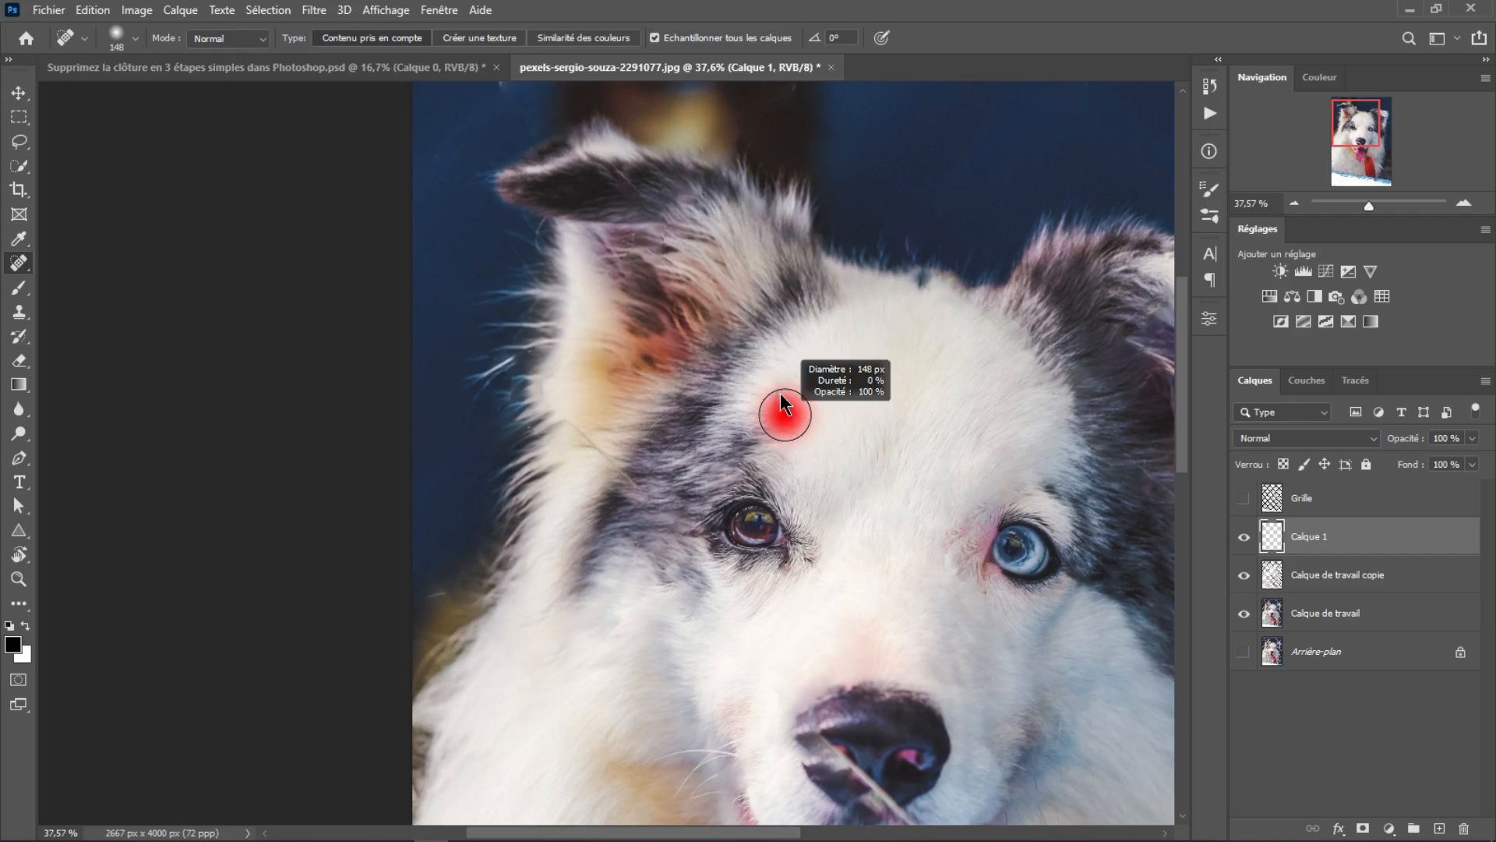
{"action": "left_click_drag", "start_coordinate": [780, 384], "coordinate": [778, 389]}
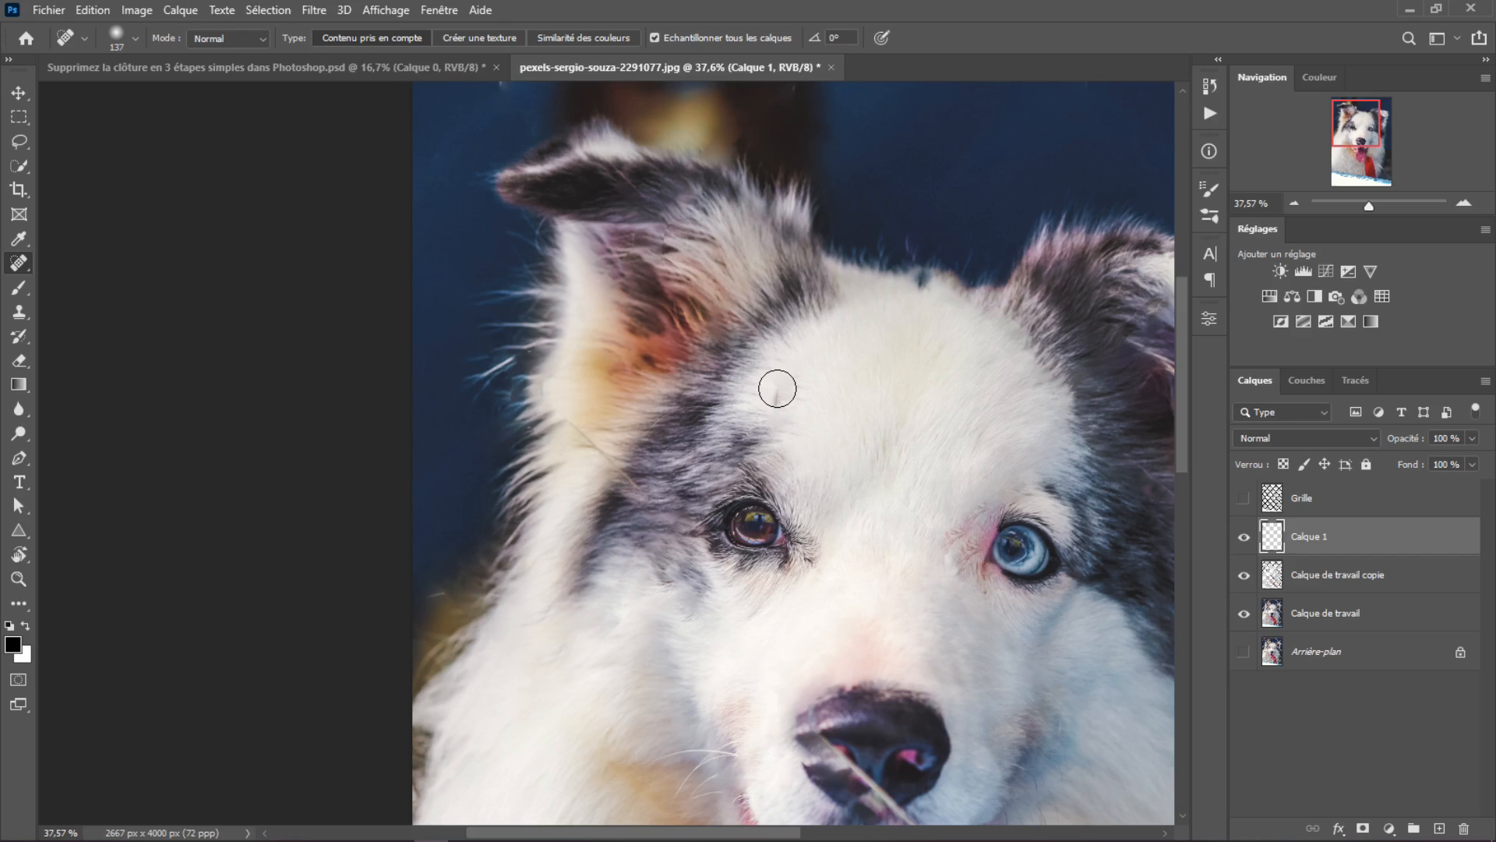
{"action": "mouse_move", "coordinate": [787, 405]}
{"action": "left_mouse_down"}
{"action": "mouse_move", "coordinate": [779, 439]}
{"action": "mouse_move", "coordinate": [777, 392]}
{"action": "left_mouse_up"}
{"action": "left_click_drag", "start_coordinate": [576, 430], "coordinate": [636, 500]}
{"action": "left_click", "coordinate": [597, 452]}
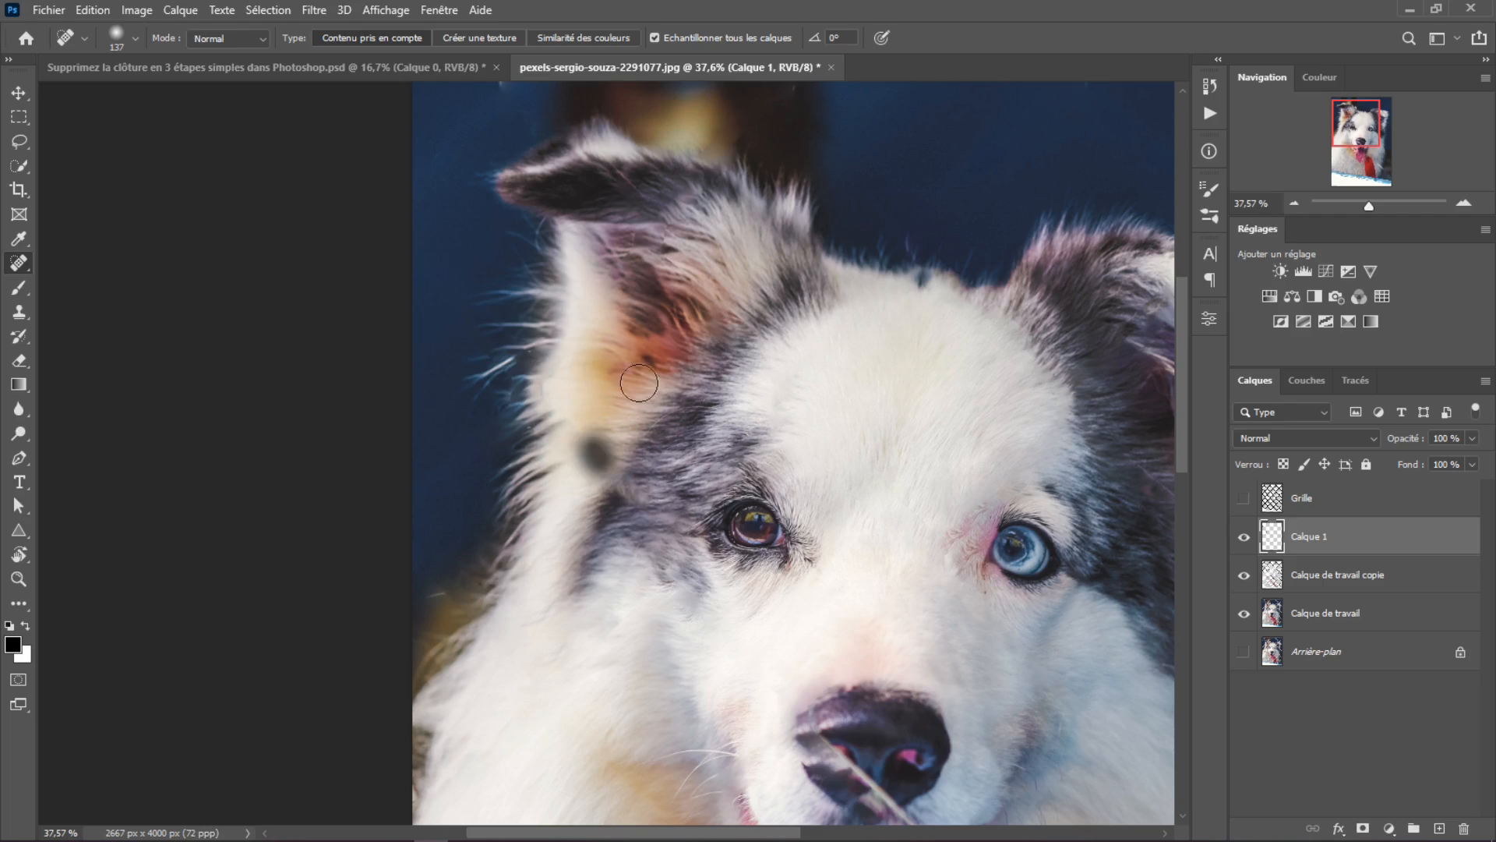
{"action": "left_click_drag", "start_coordinate": [528, 393], "coordinate": [481, 366]}
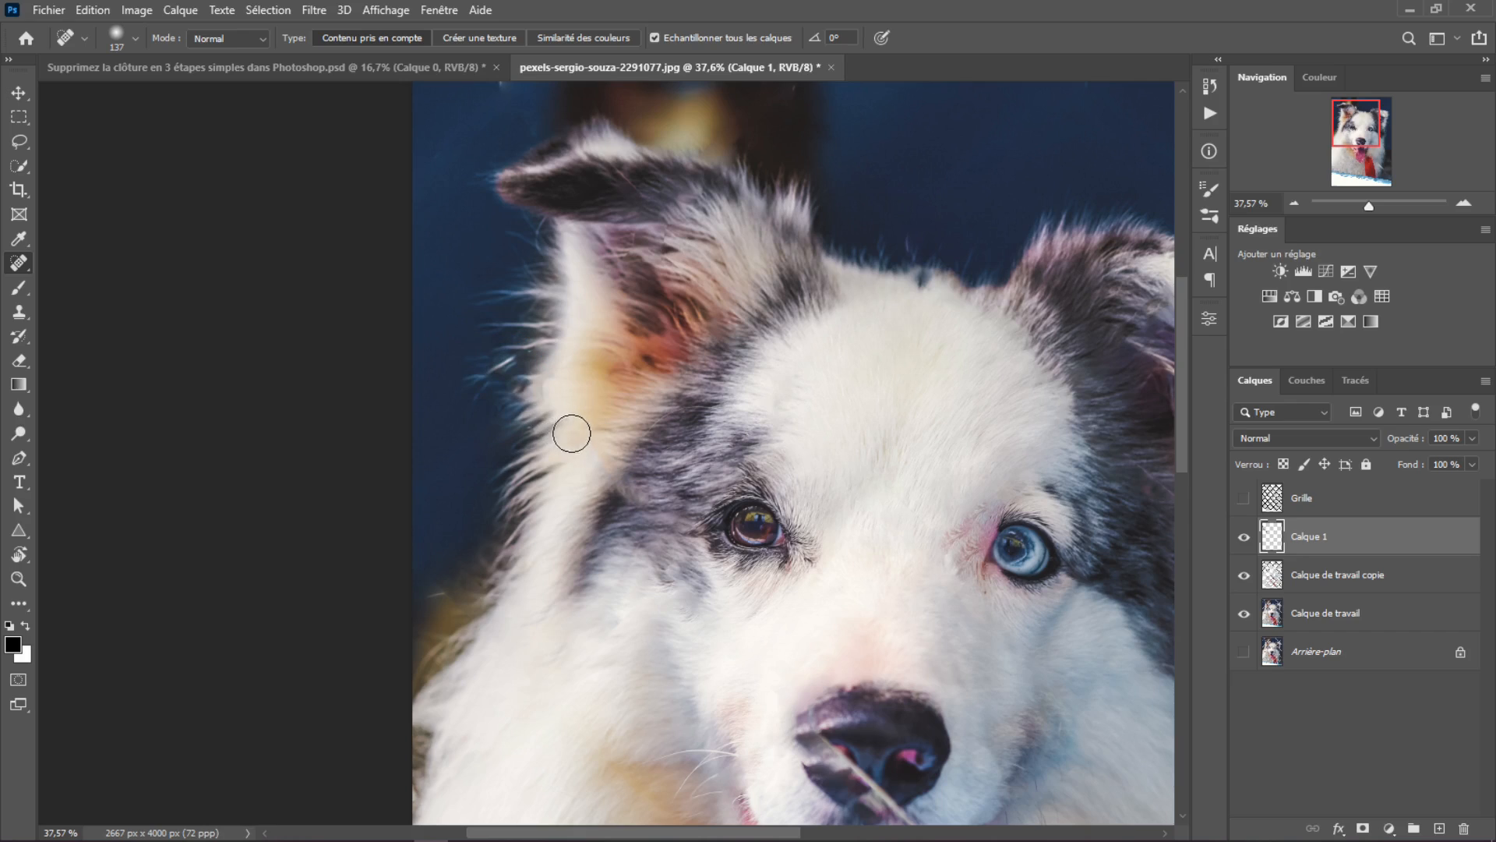
{"action": "left_click_drag", "start_coordinate": [571, 434], "coordinate": [651, 577]}
{"action": "left_click_drag", "start_coordinate": [472, 371], "coordinate": [499, 329]}
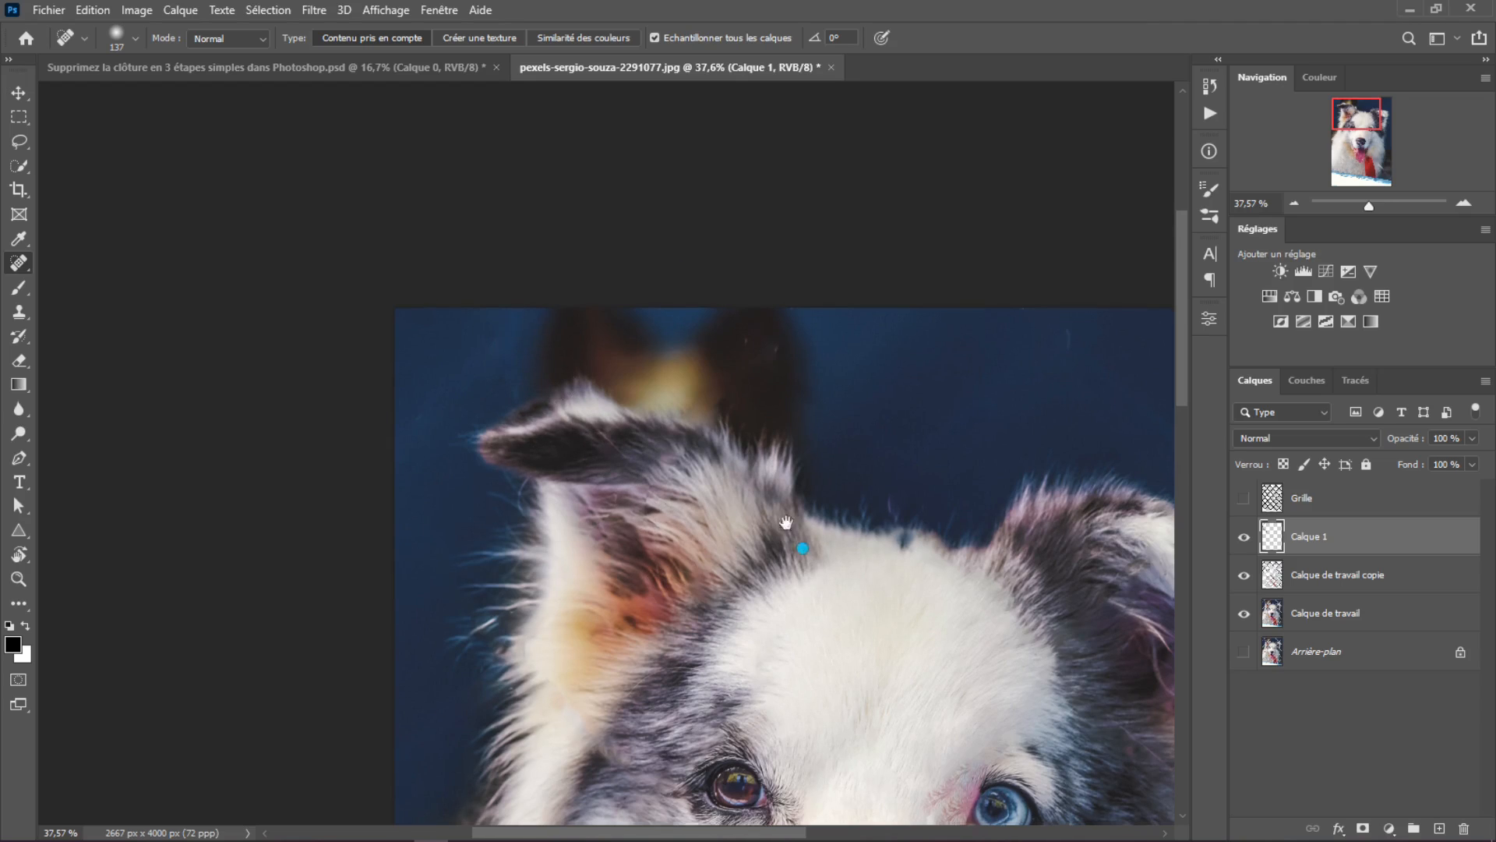
- Try to heal the fence traces in the dark fur below the folded right ear with Outil Correcteur localisé, and undo the strokes
{"action": "mouse_move", "coordinate": [802, 534]}
{"action": "left_mouse_down"}
{"action": "mouse_move", "coordinate": [390, 257]}
{"action": "mouse_move", "coordinate": [398, 187]}
{"action": "left_mouse_up"}
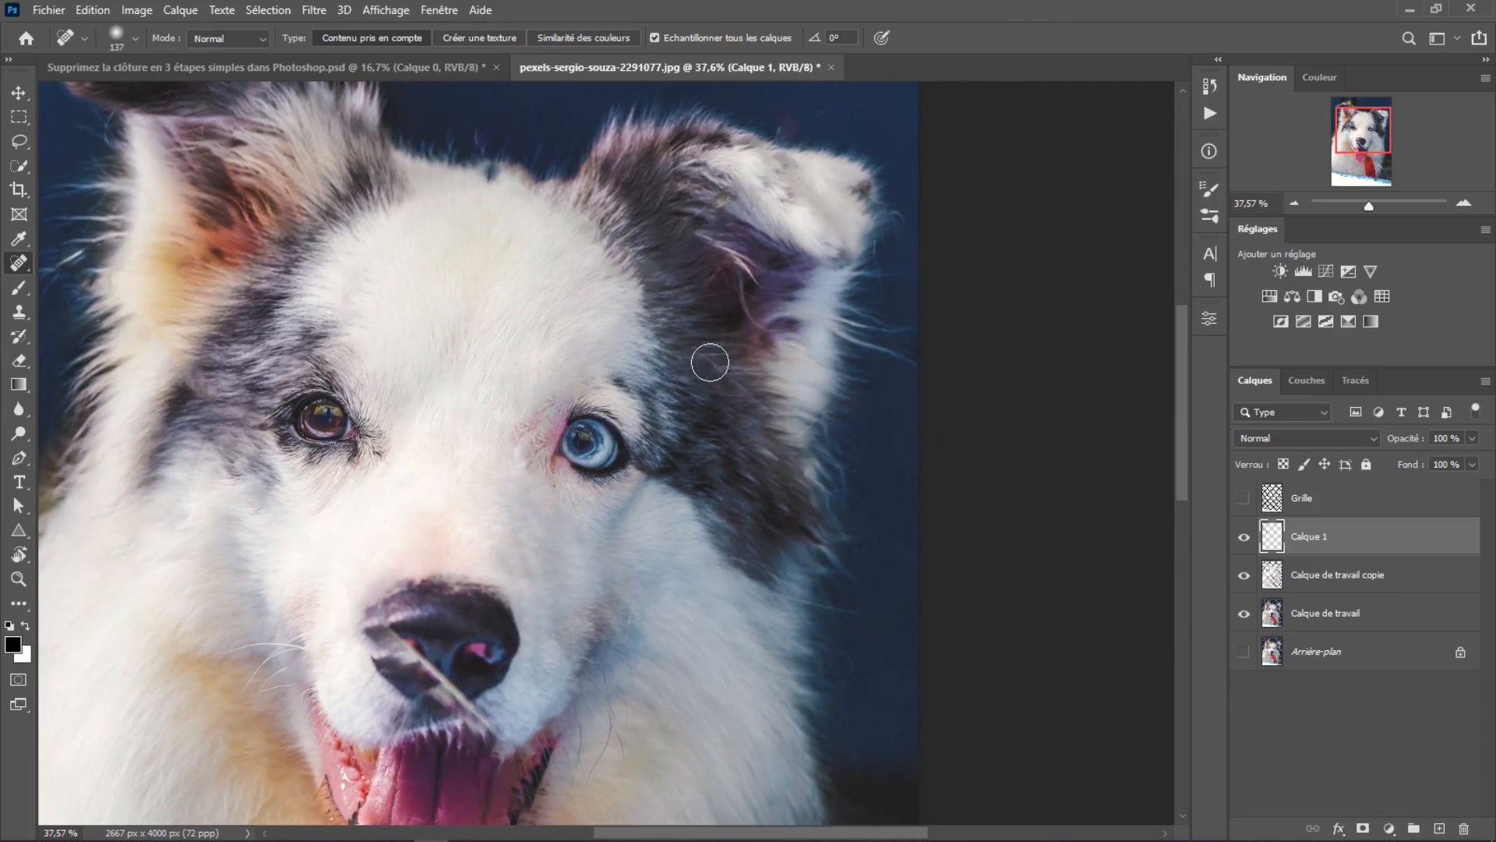
{"action": "mouse_move", "coordinate": [678, 327]}
{"action": "left_mouse_down"}
{"action": "mouse_move", "coordinate": [796, 411]}
{"action": "mouse_move", "coordinate": [834, 475]}
{"action": "left_mouse_up"}
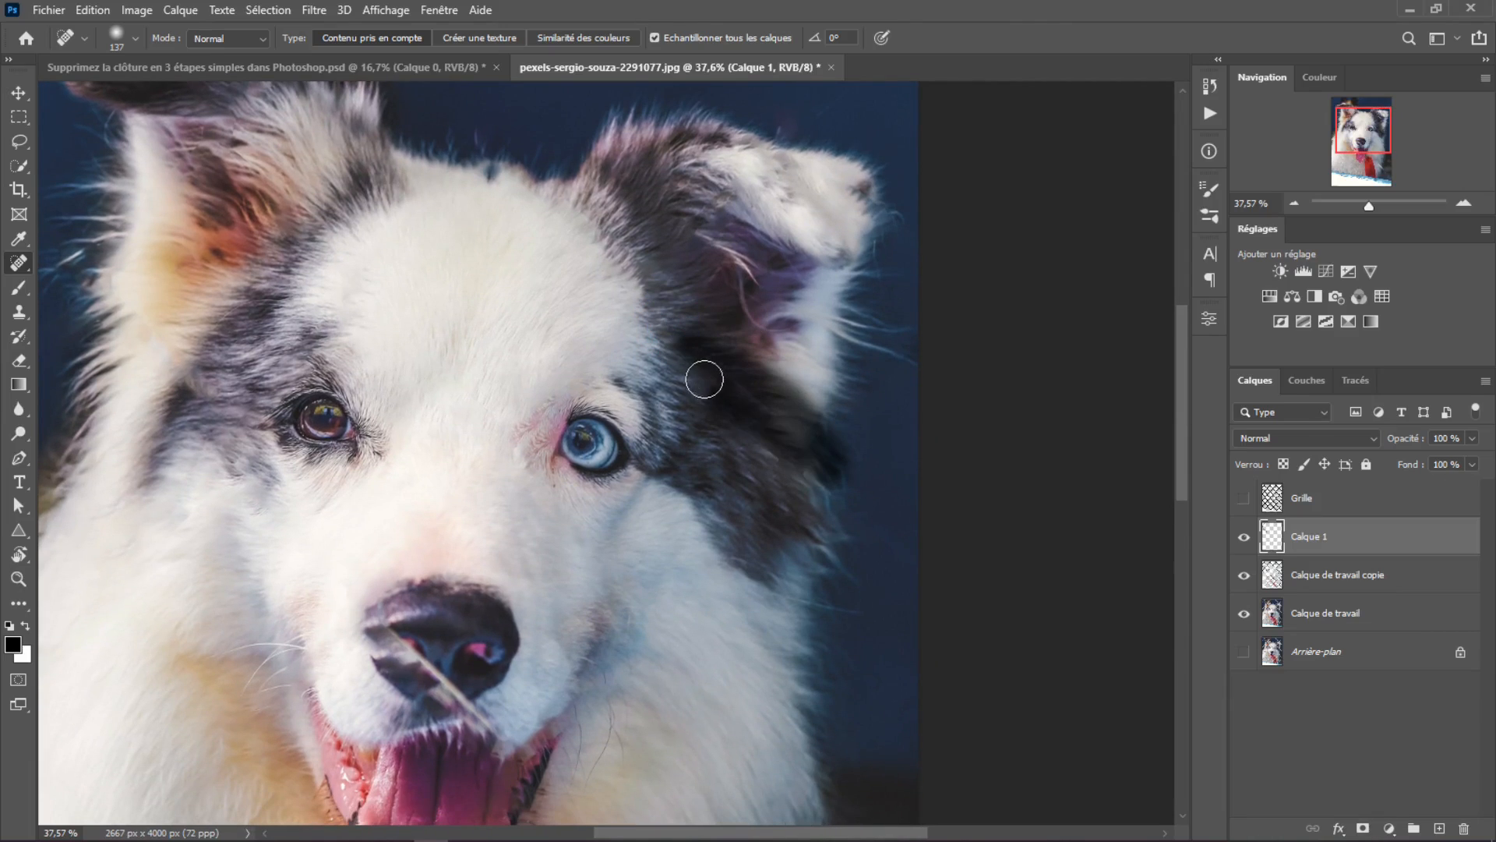
{"action": "mouse_move", "coordinate": [705, 379]}
{"action": "left_mouse_down"}
{"action": "mouse_move", "coordinate": [715, 409]}
{"action": "mouse_move", "coordinate": [791, 447]}
{"action": "mouse_move", "coordinate": [826, 505]}
{"action": "mouse_move", "coordinate": [815, 576]}
{"action": "left_mouse_up"}
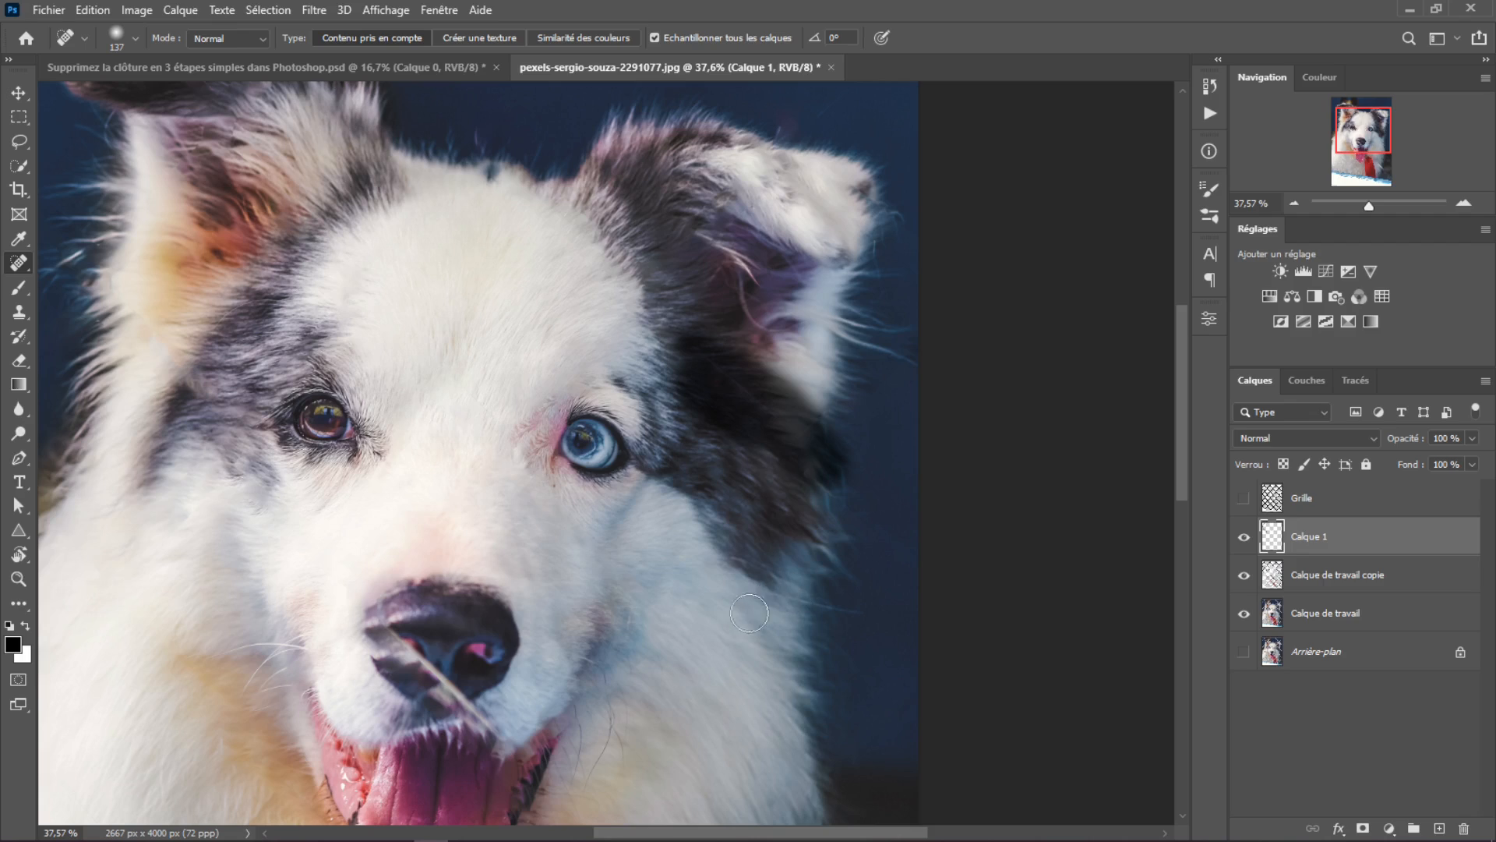
{"action": "key", "text": "ctrl+z"}
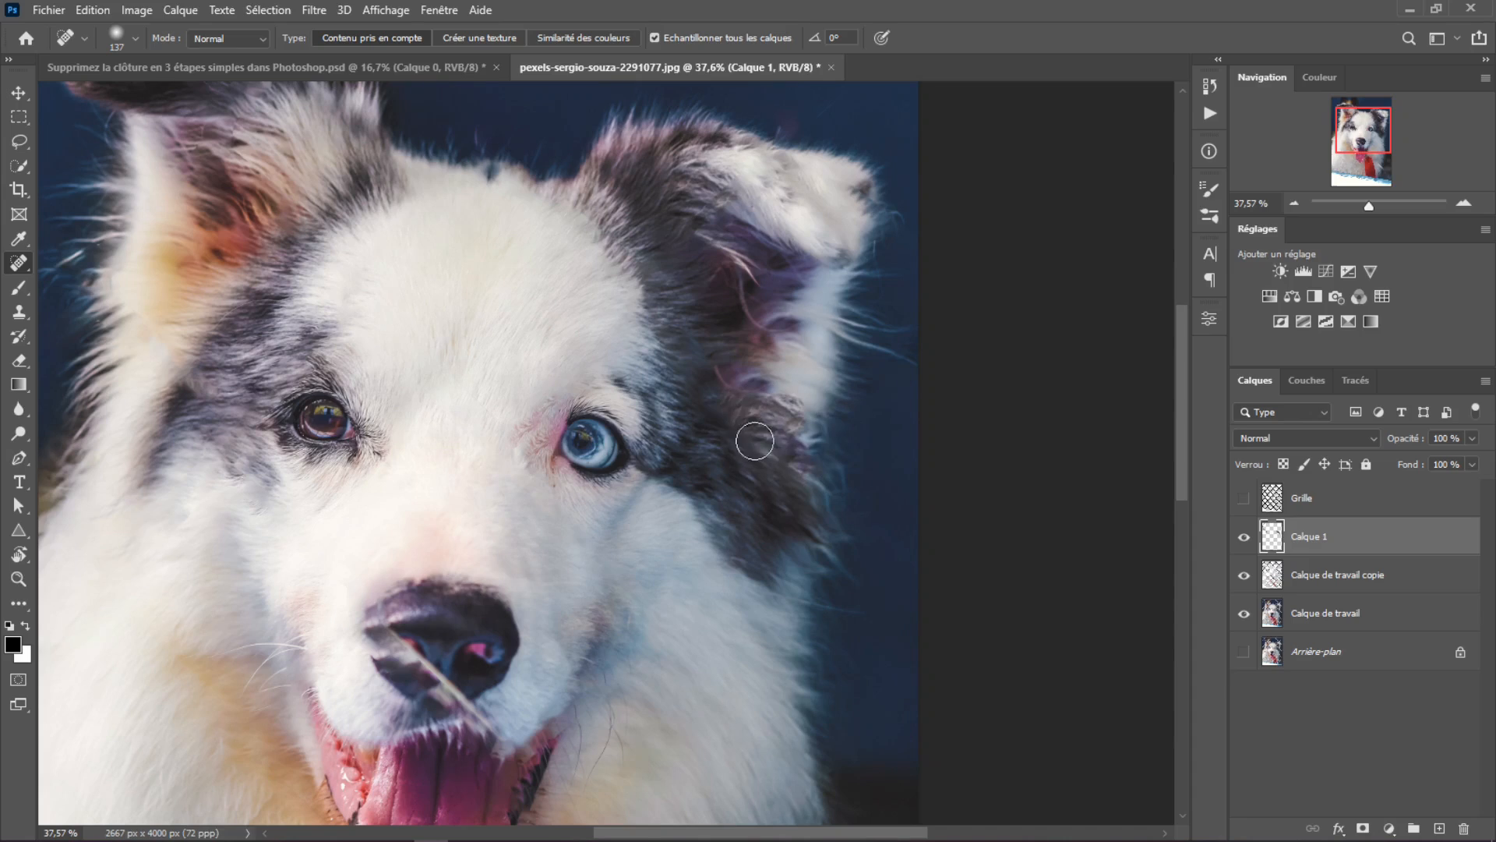
{"action": "key", "text": "ctrl+z"}
{"action": "key", "text": "ctrl+z"}
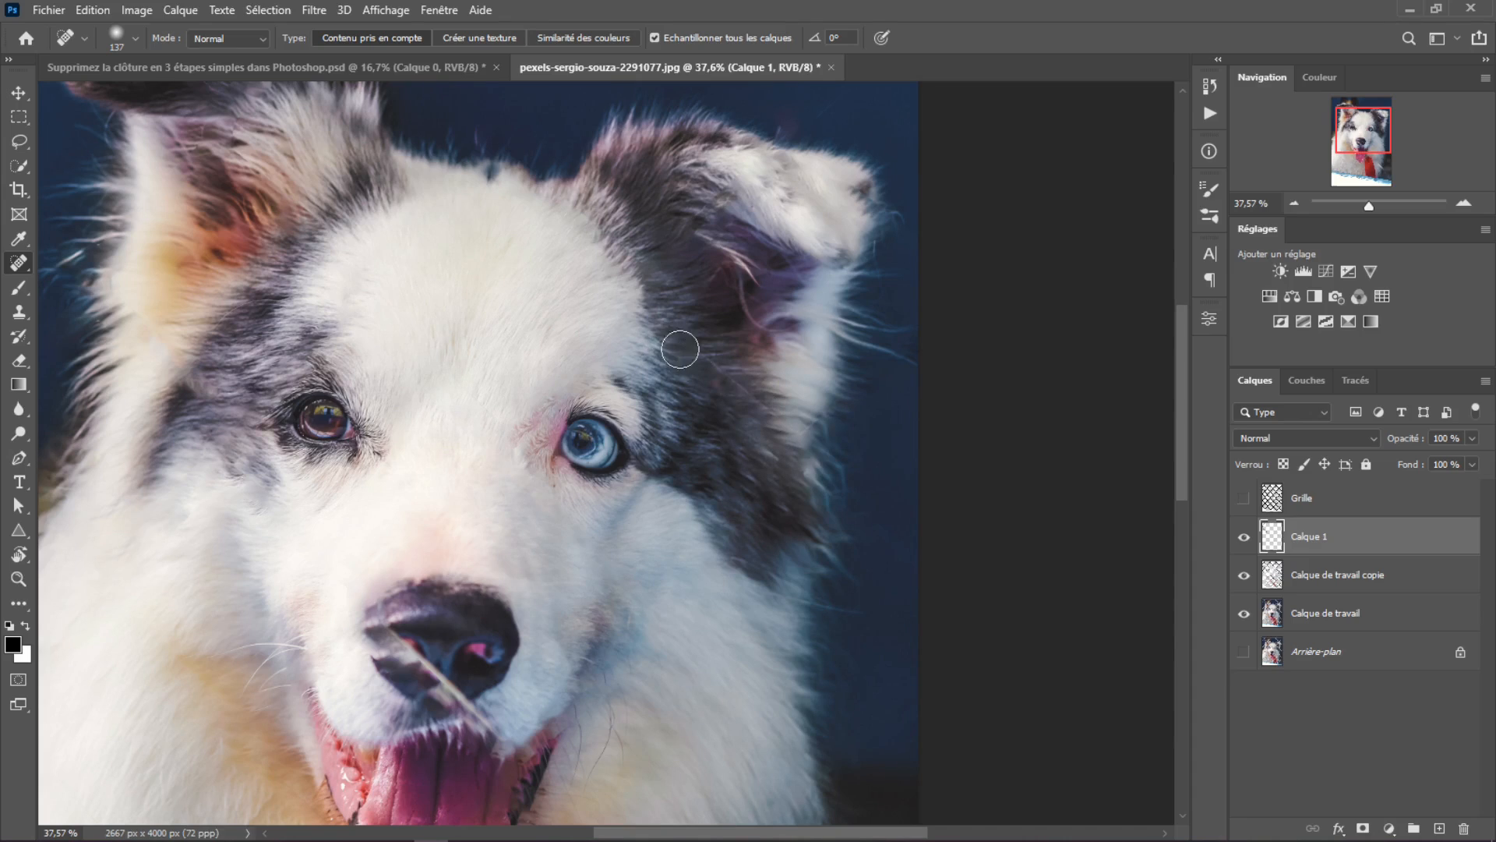
- Sample clean dark fur beside the blue eye with the Outil Correcteur and heal the fence traces below the folded ear
{"action": "right_click", "coordinate": [26, 269]}
{"action": "left_click", "coordinate": [109, 284]}
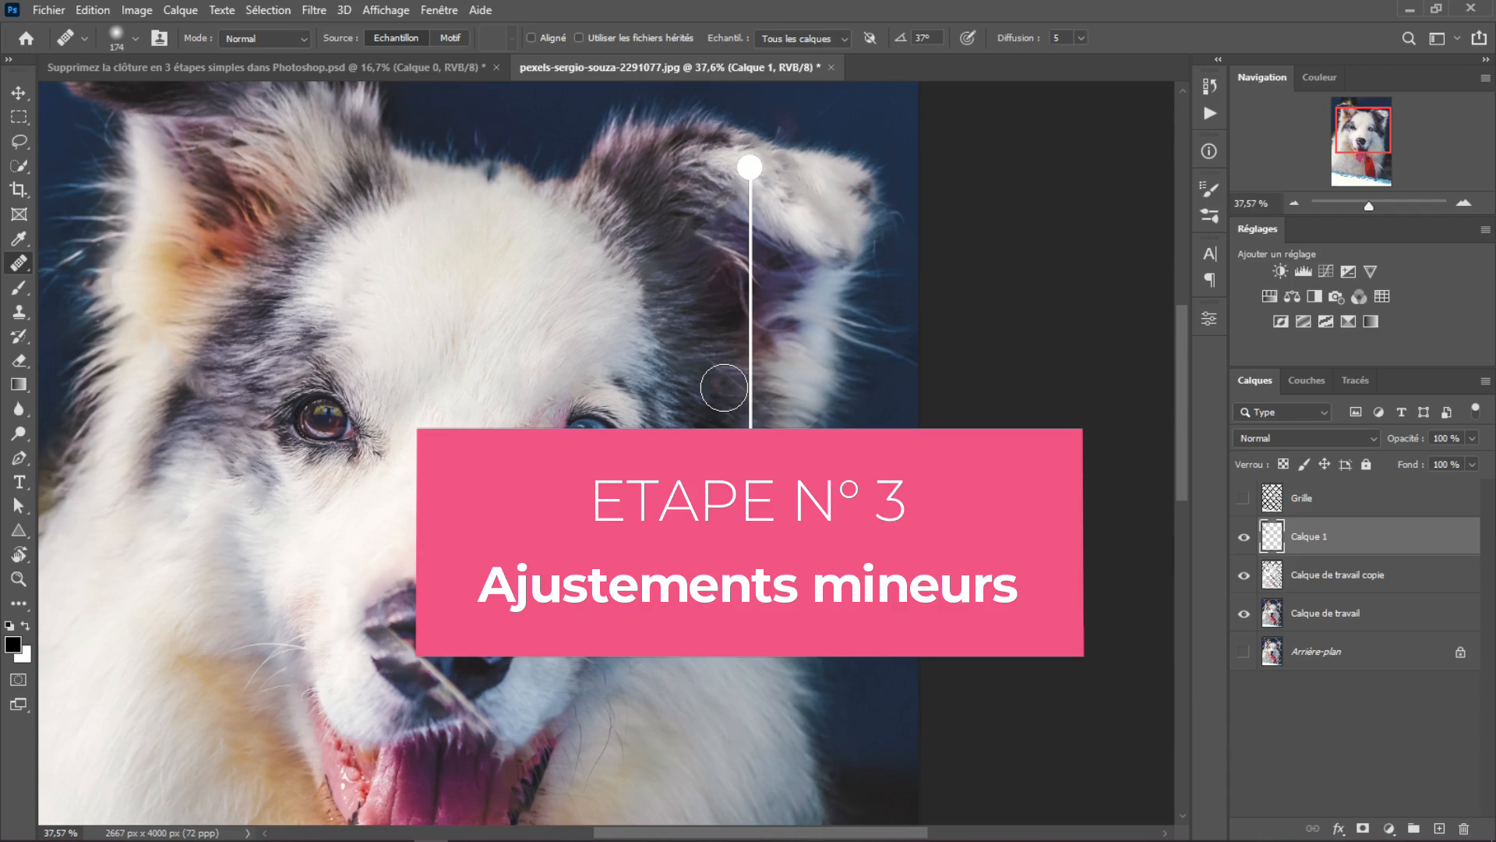
{"action": "key", "text": "alt"}
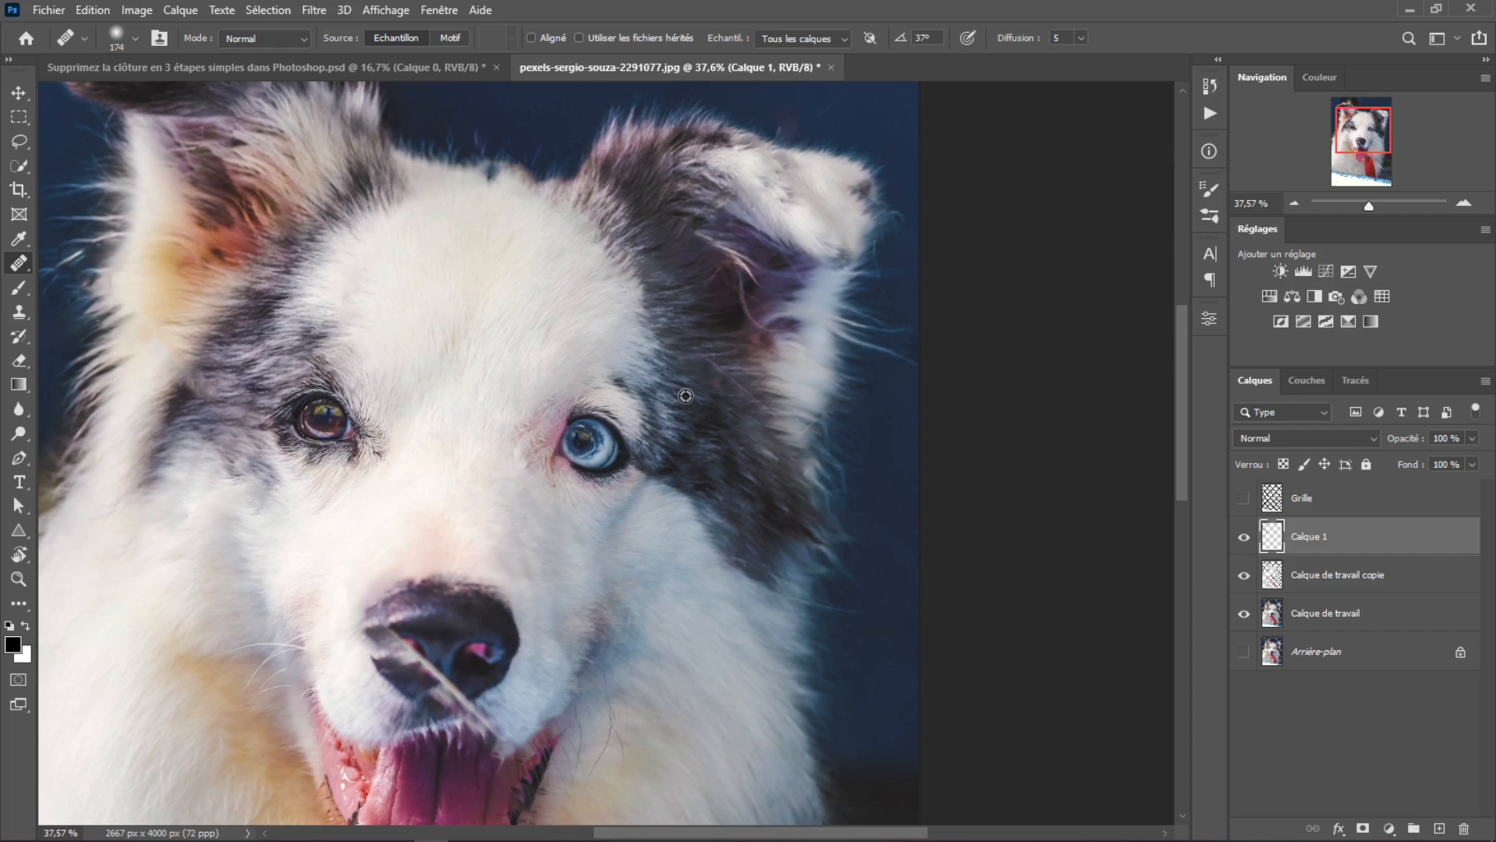
{"action": "left_click", "coordinate": [681, 391], "text": "alt"}
{"action": "left_click", "coordinate": [702, 358]}
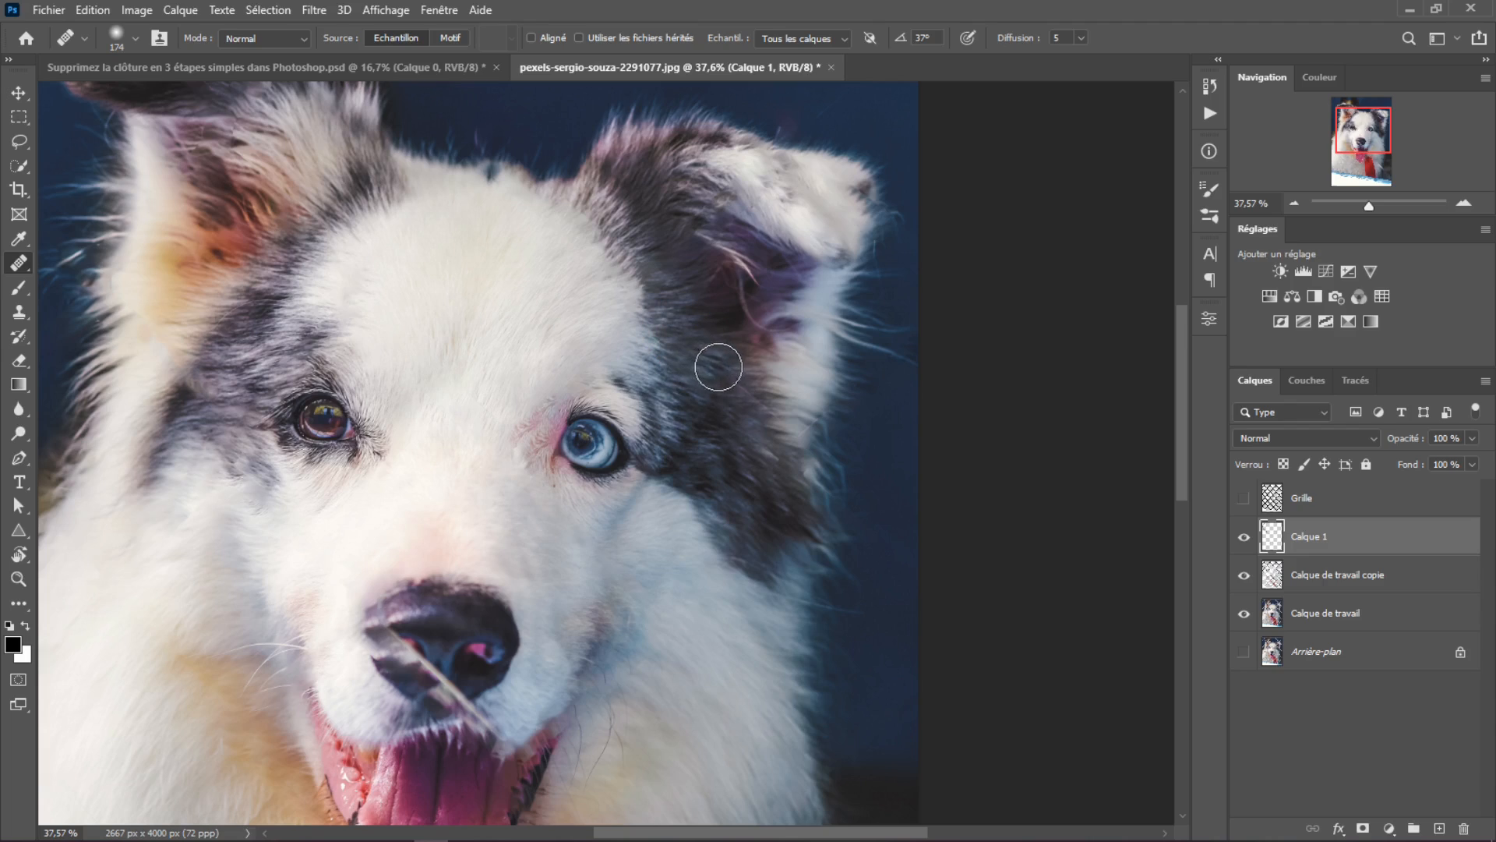
{"action": "left_click", "coordinate": [730, 378]}
{"action": "left_click_drag", "start_coordinate": [697, 341], "coordinate": [788, 420]}
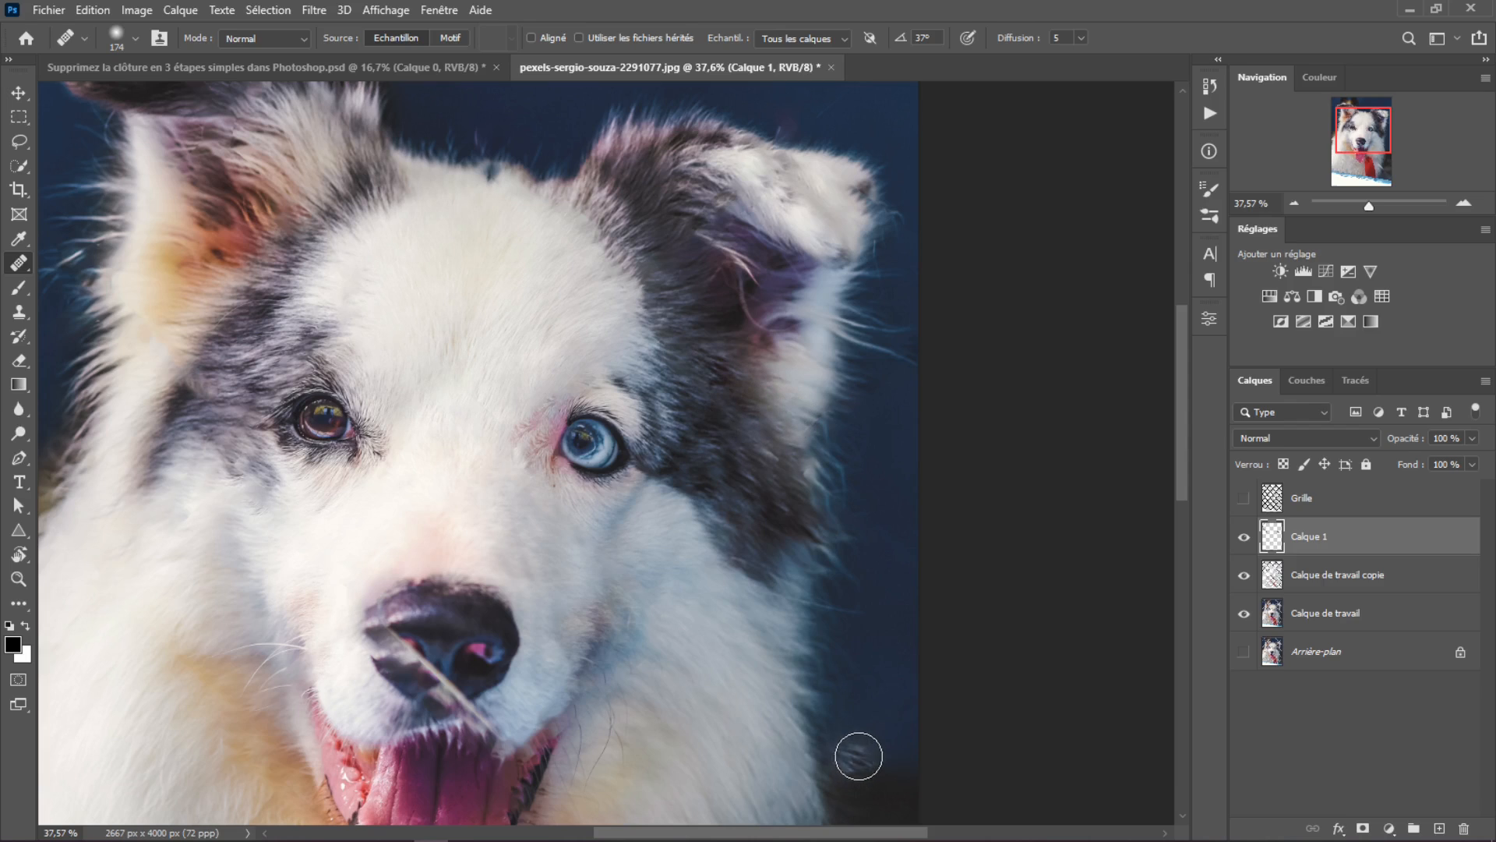
{"action": "left_click", "coordinate": [654, 524]}
{"action": "left_click_drag", "start_coordinate": [600, 526], "coordinate": [730, 628]}
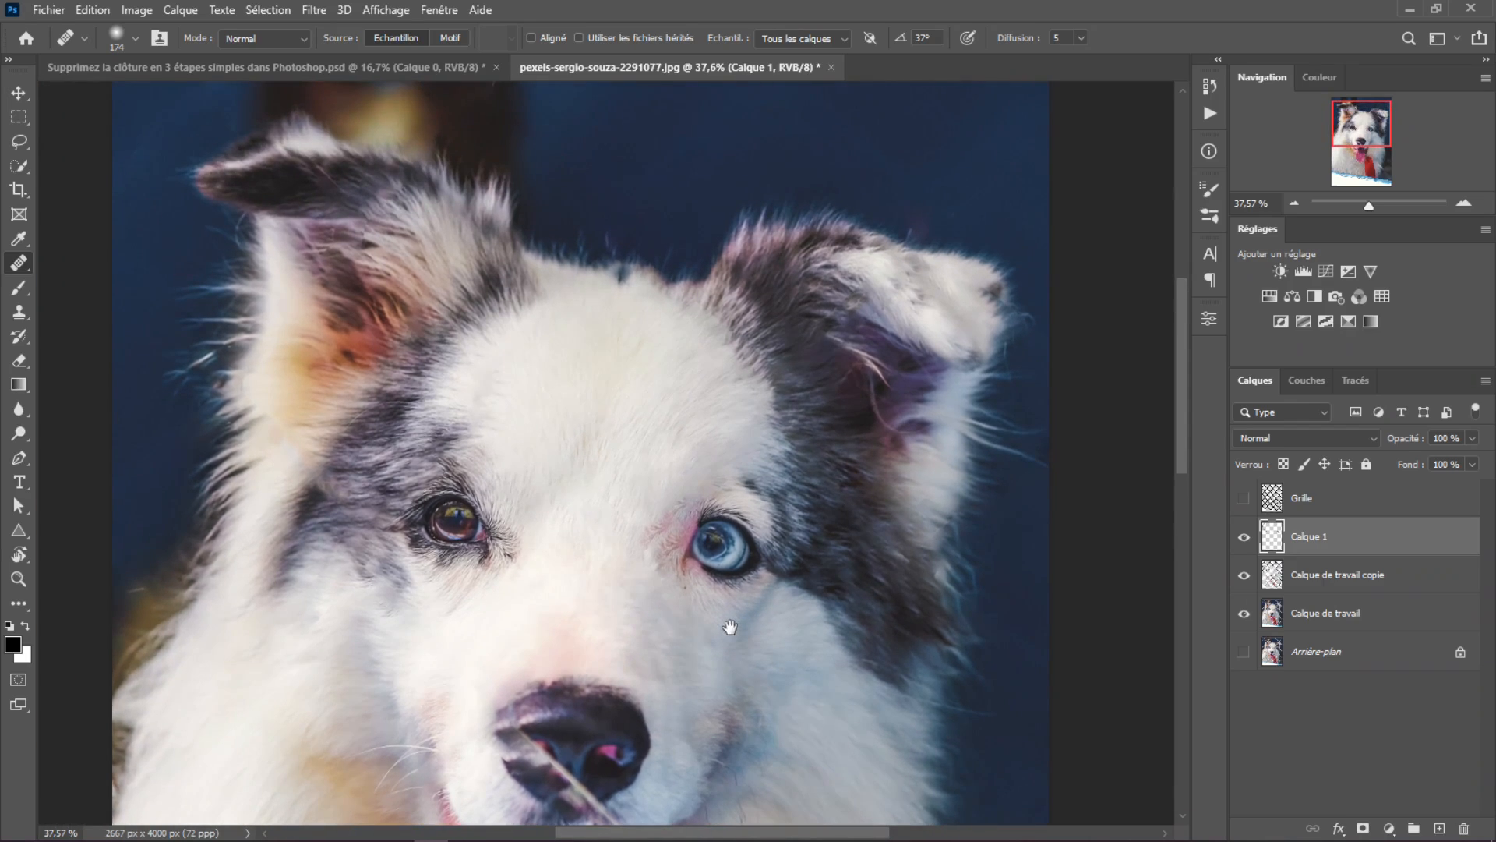
{"action": "mouse_move", "coordinate": [798, 479]}
{"action": "left_mouse_down"}
{"action": "mouse_move", "coordinate": [834, 486]}
{"action": "mouse_move", "coordinate": [895, 192]}
{"action": "mouse_move", "coordinate": [825, 473]}
{"action": "left_mouse_up"}
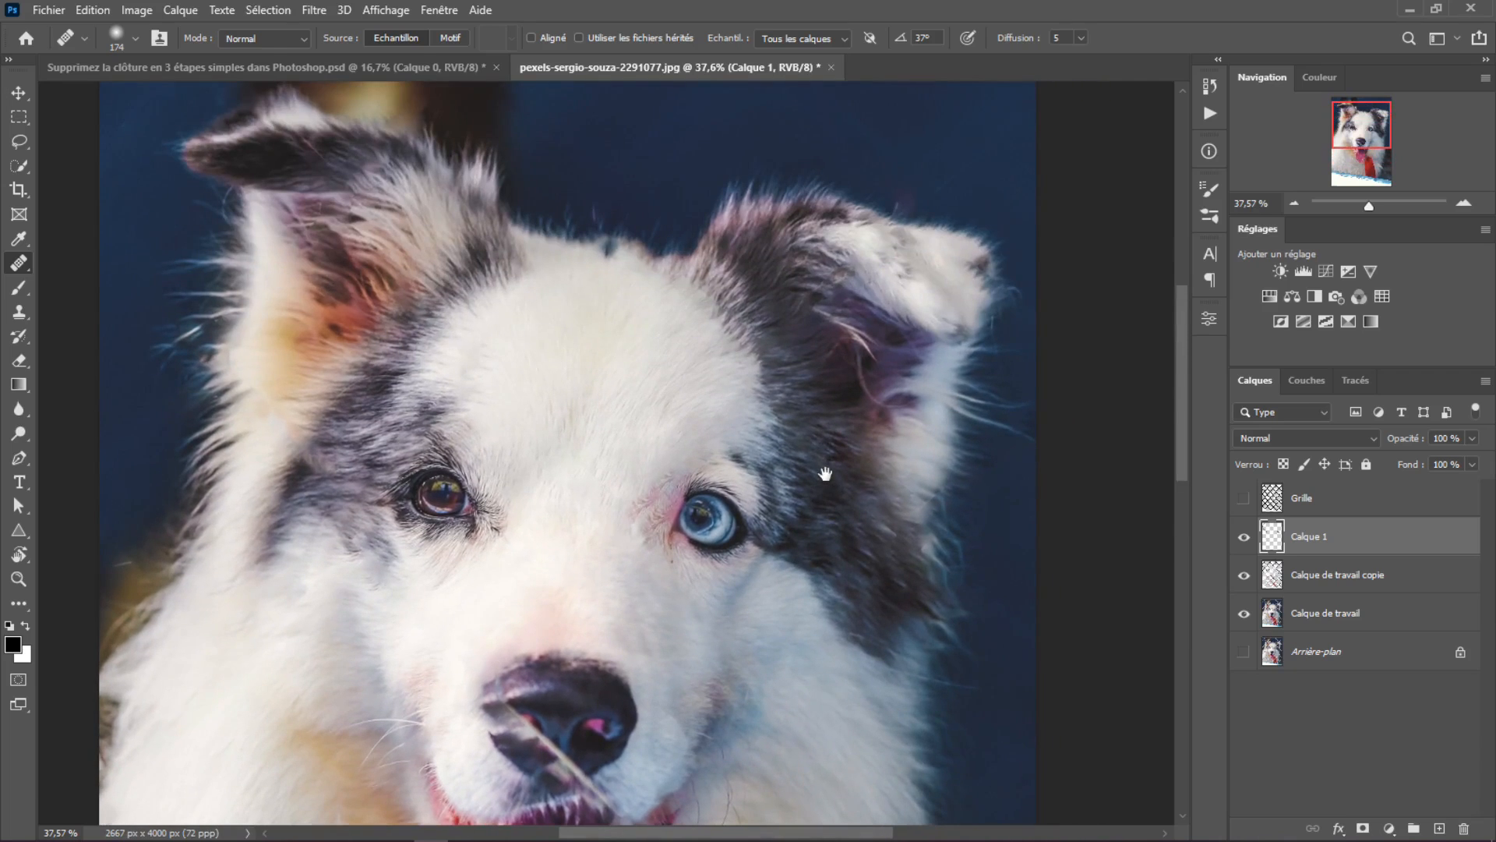
{"action": "scroll", "coordinate": [849, 358], "scroll_direction": "up", "scroll_amount": 5}
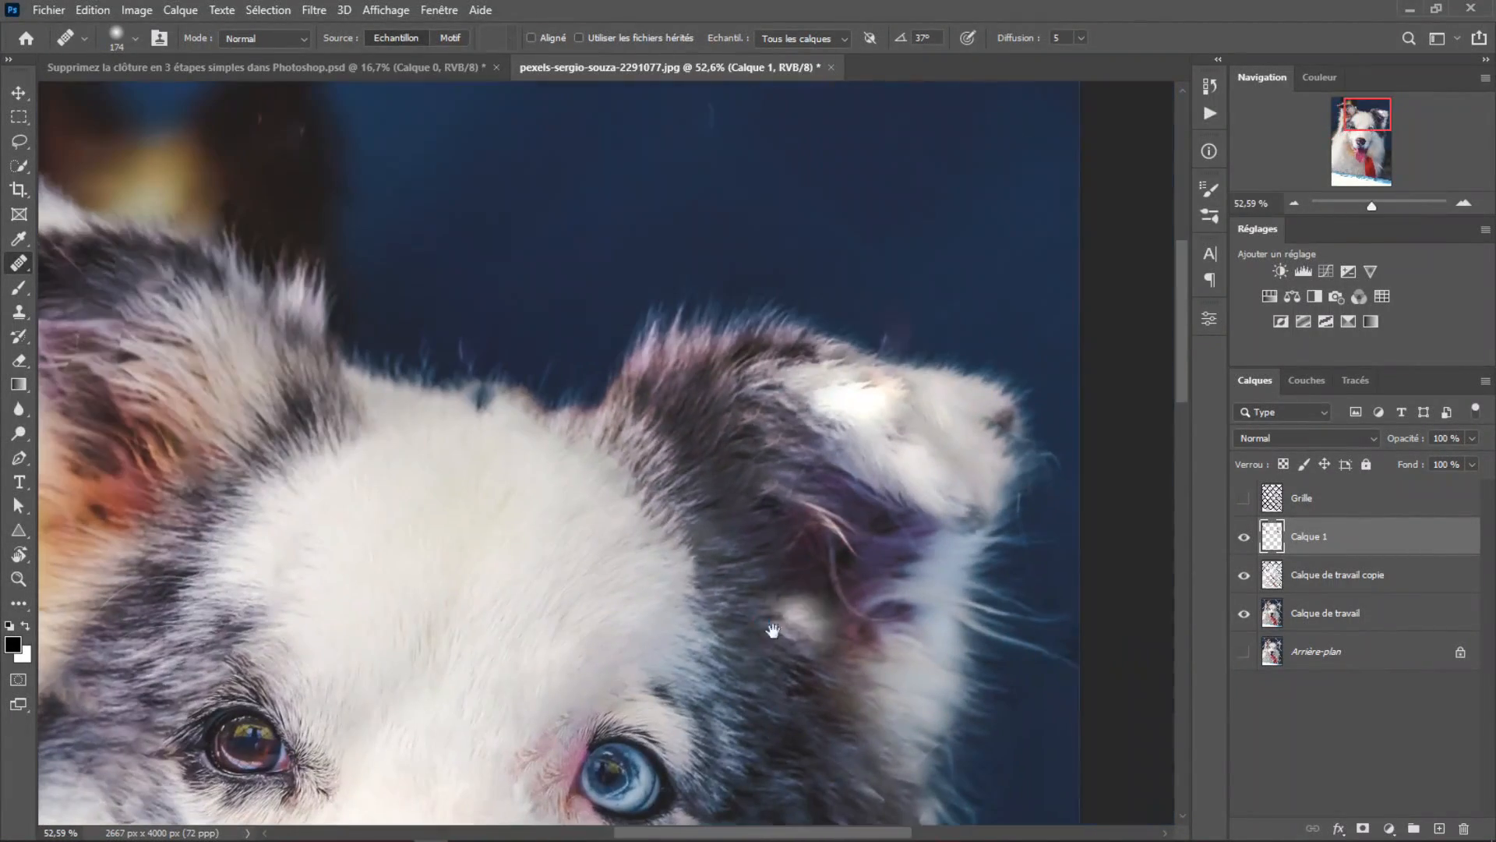
- Heal the streak at the red scarf's lower tip and the thin diagonal line in the dark background with Outil Correcteur localisé
{"action": "scroll", "coordinate": [774, 625], "scroll_direction": "down", "scroll_amount": 3}
{"action": "scroll", "coordinate": [860, 381], "scroll_direction": "down", "scroll_amount": 2}
{"action": "left_click_drag", "start_coordinate": [498, 771], "coordinate": [576, 346]}
{"action": "scroll", "coordinate": [581, 437], "scroll_direction": "up", "scroll_amount": 4}
{"action": "scroll", "coordinate": [535, 395], "scroll_direction": "down", "scroll_amount": 2}
{"action": "mouse_move", "coordinate": [312, 763]}
{"action": "left_mouse_down"}
{"action": "mouse_move", "coordinate": [545, 339]}
{"action": "mouse_move", "coordinate": [492, 420]}
{"action": "left_mouse_up"}
{"action": "left_click", "coordinate": [470, 411]}
{"action": "left_click_drag", "start_coordinate": [405, 292], "coordinate": [444, 320]}
{"action": "left_click_drag", "start_coordinate": [1107, 647], "coordinate": [450, 443]}
{"action": "scroll", "coordinate": [862, 454], "scroll_direction": "up", "scroll_amount": 1}
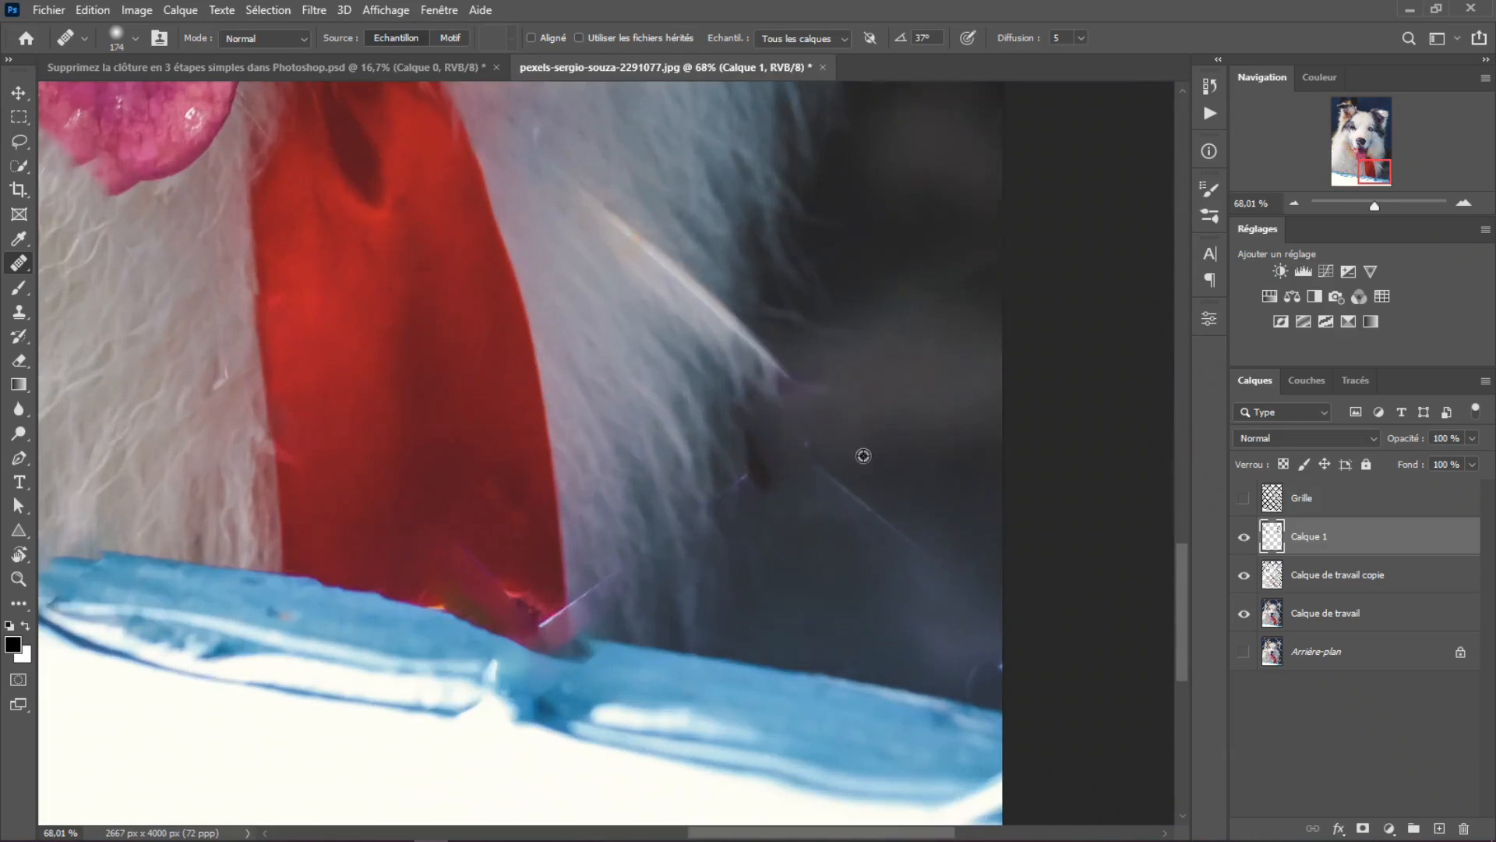
{"action": "key", "text": "shift+j"}
{"action": "mouse_move", "coordinate": [577, 604]}
{"action": "left_mouse_down"}
{"action": "mouse_move", "coordinate": [718, 491]}
{"action": "mouse_move", "coordinate": [975, 670]}
{"action": "left_mouse_up"}
{"action": "left_click_drag", "start_coordinate": [838, 473], "coordinate": [962, 628]}
{"action": "left_click_drag", "start_coordinate": [549, 623], "coordinate": [511, 585]}
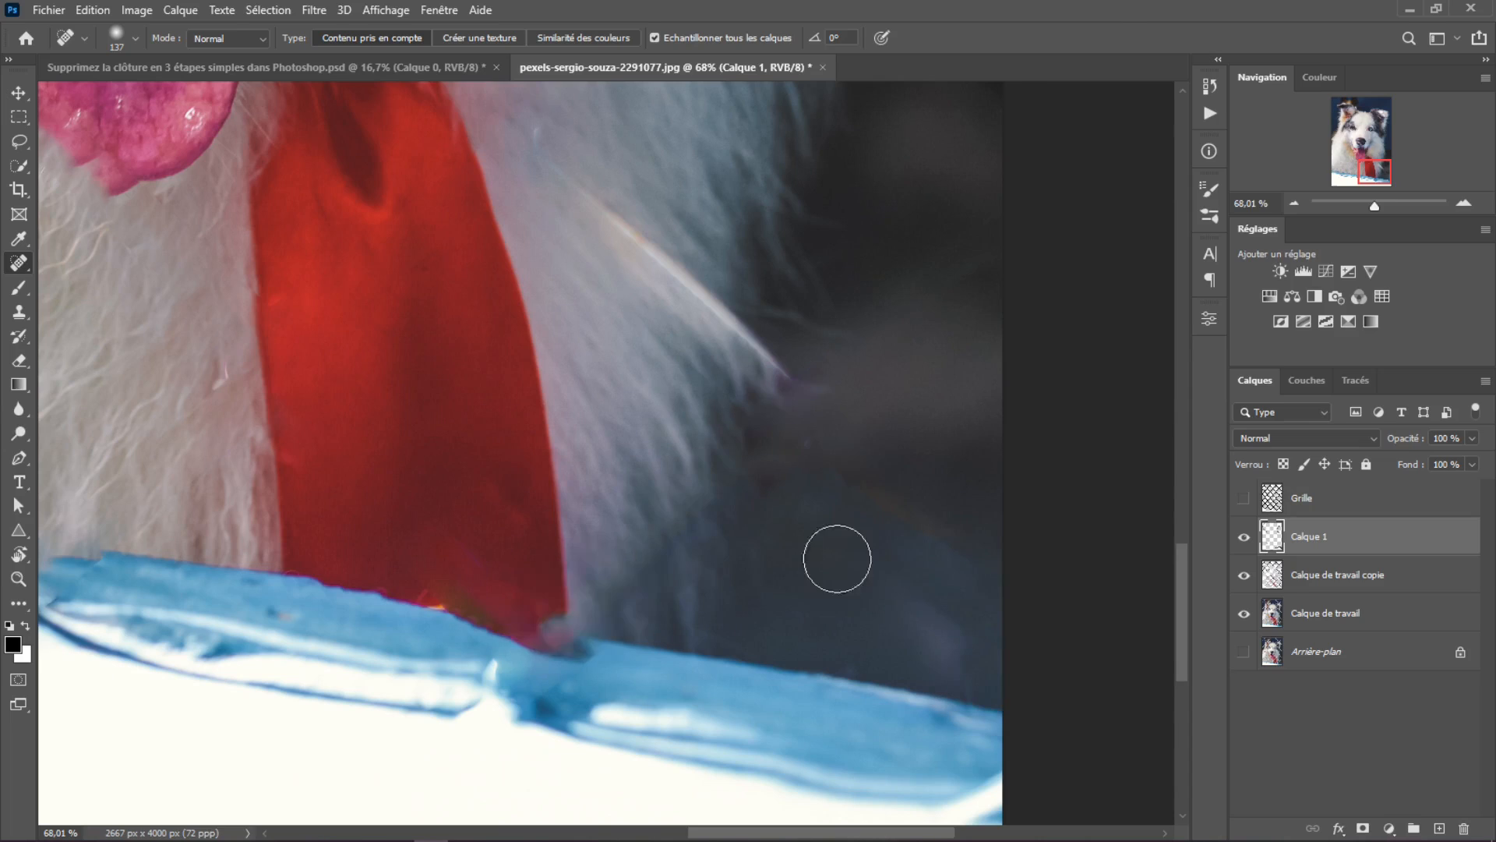
- Heal the diagonal white streaks in the chest fur beside the red scarf and just above it
{"action": "left_click_drag", "start_coordinate": [838, 558], "coordinate": [1024, 753]}
{"action": "mouse_move", "coordinate": [980, 569]}
{"action": "left_mouse_down"}
{"action": "mouse_move", "coordinate": [737, 386]}
{"action": "mouse_move", "coordinate": [831, 437]}
{"action": "mouse_move", "coordinate": [888, 495]}
{"action": "left_mouse_up"}
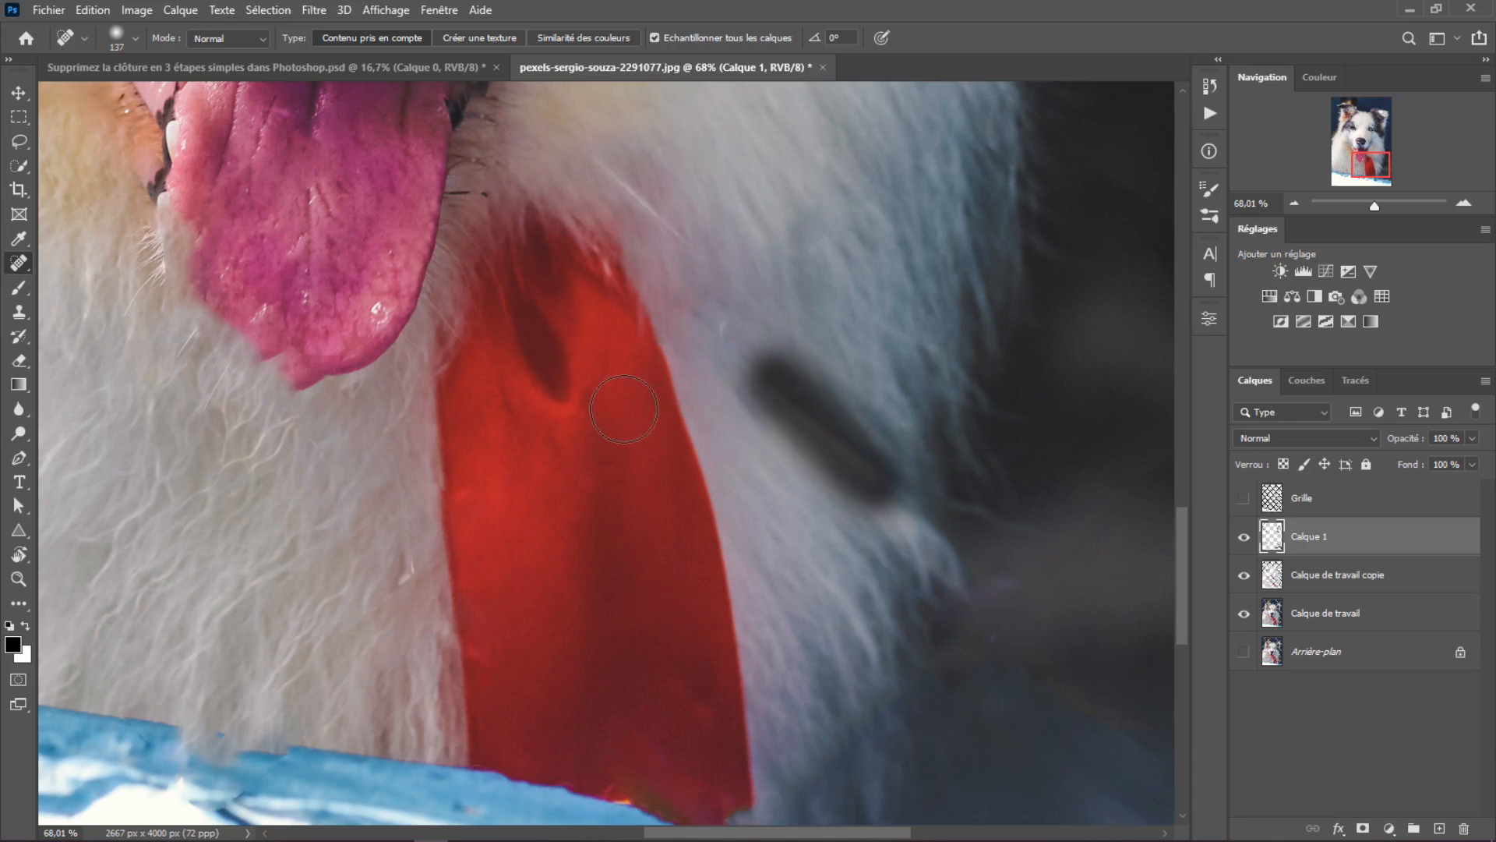
{"action": "left_click_drag", "start_coordinate": [515, 323], "coordinate": [775, 529]}
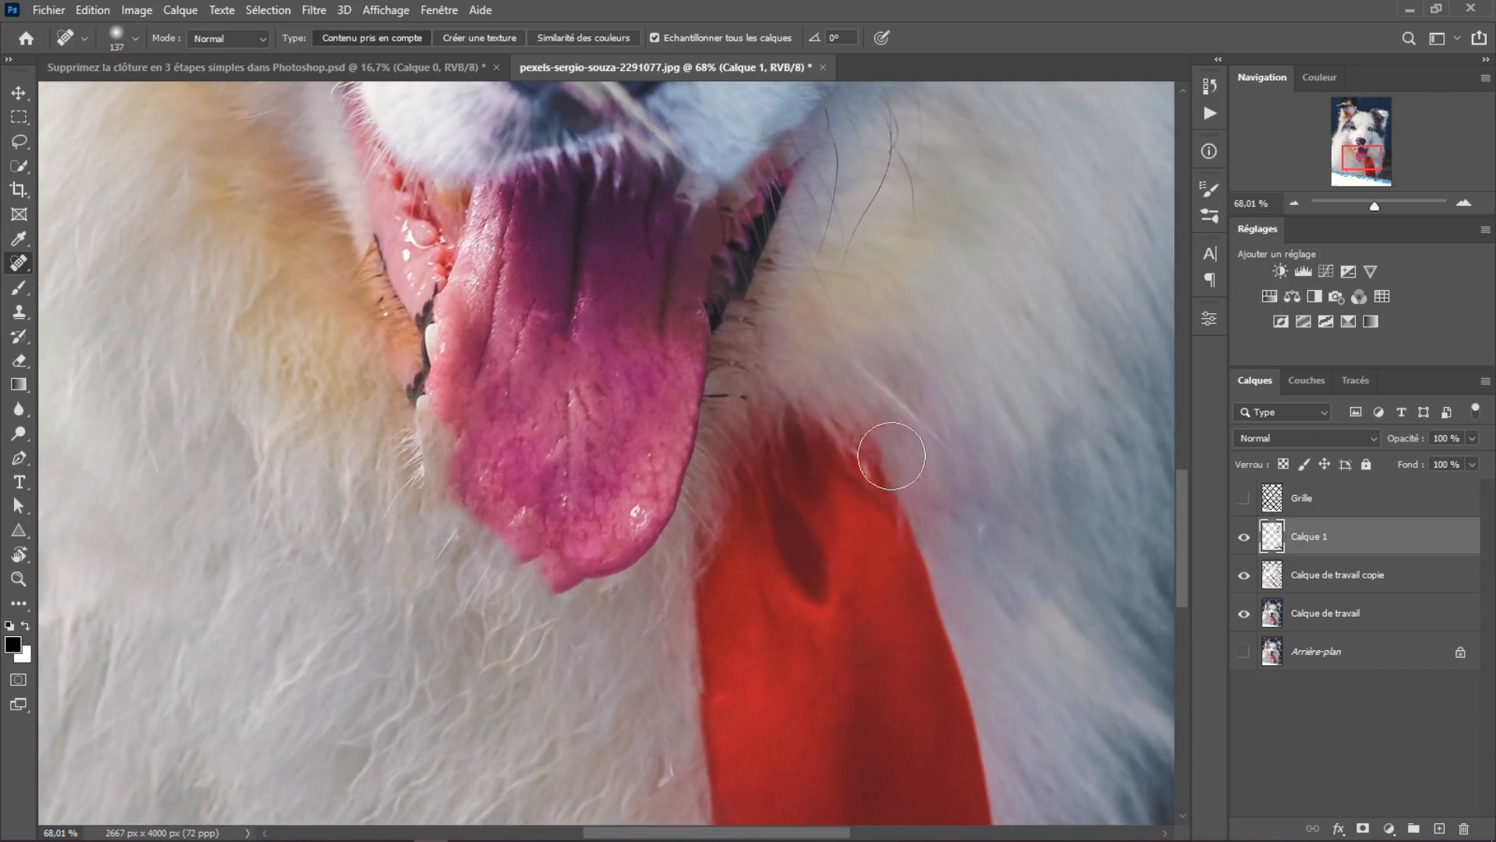
{"action": "left_click_drag", "start_coordinate": [874, 377], "coordinate": [990, 468]}
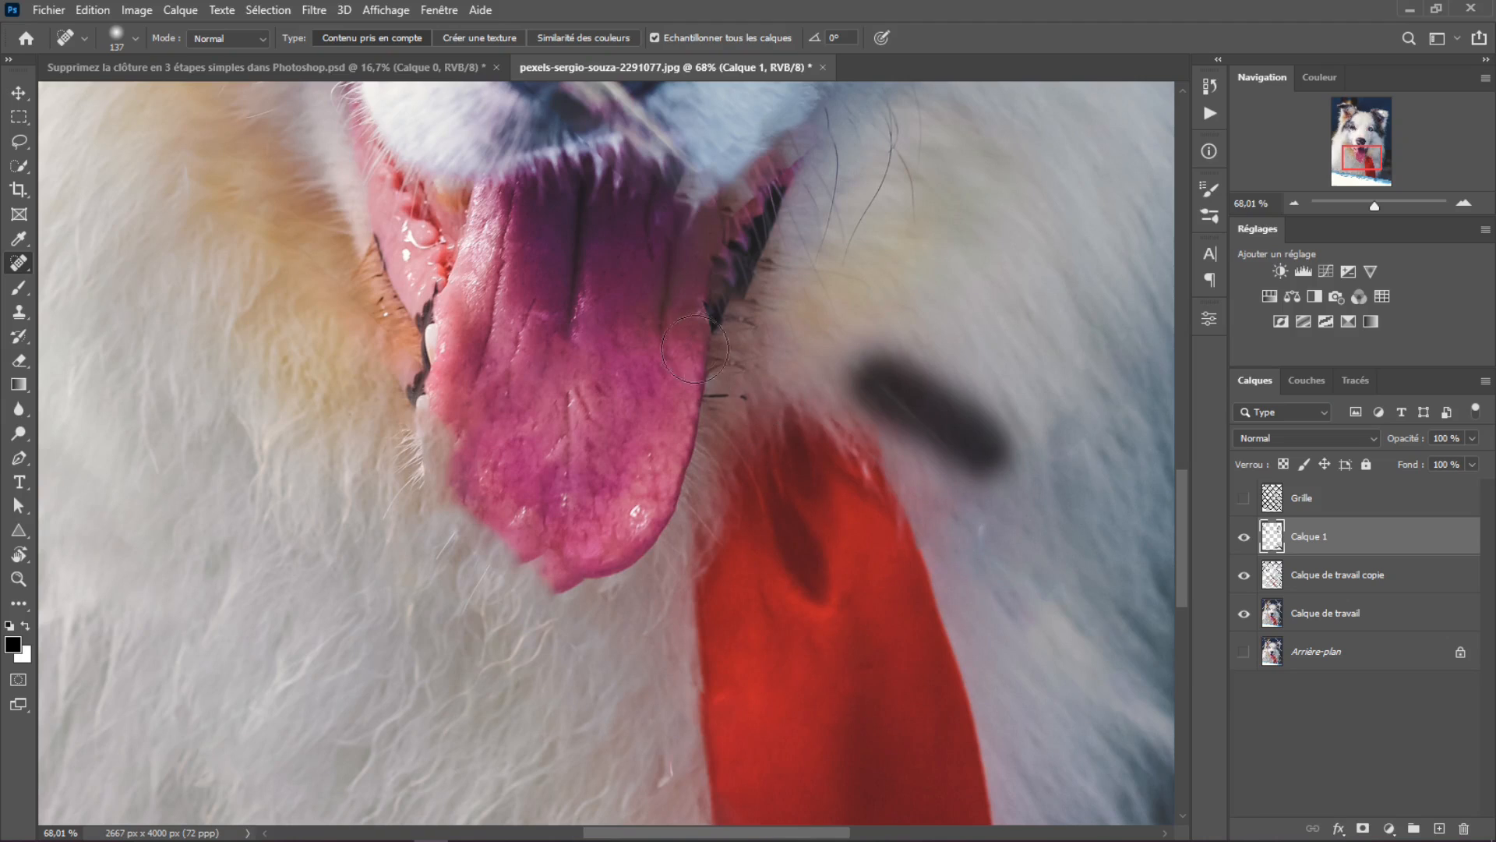
- Examine the dog's muzzle, both eyes and the surrounding fur closely for remaining fence traces
{"action": "left_click_drag", "start_coordinate": [513, 372], "coordinate": [678, 709]}
{"action": "scroll", "coordinate": [920, 511], "scroll_direction": "down", "scroll_amount": 3}
{"action": "left_click_drag", "start_coordinate": [879, 561], "coordinate": [479, 713]}
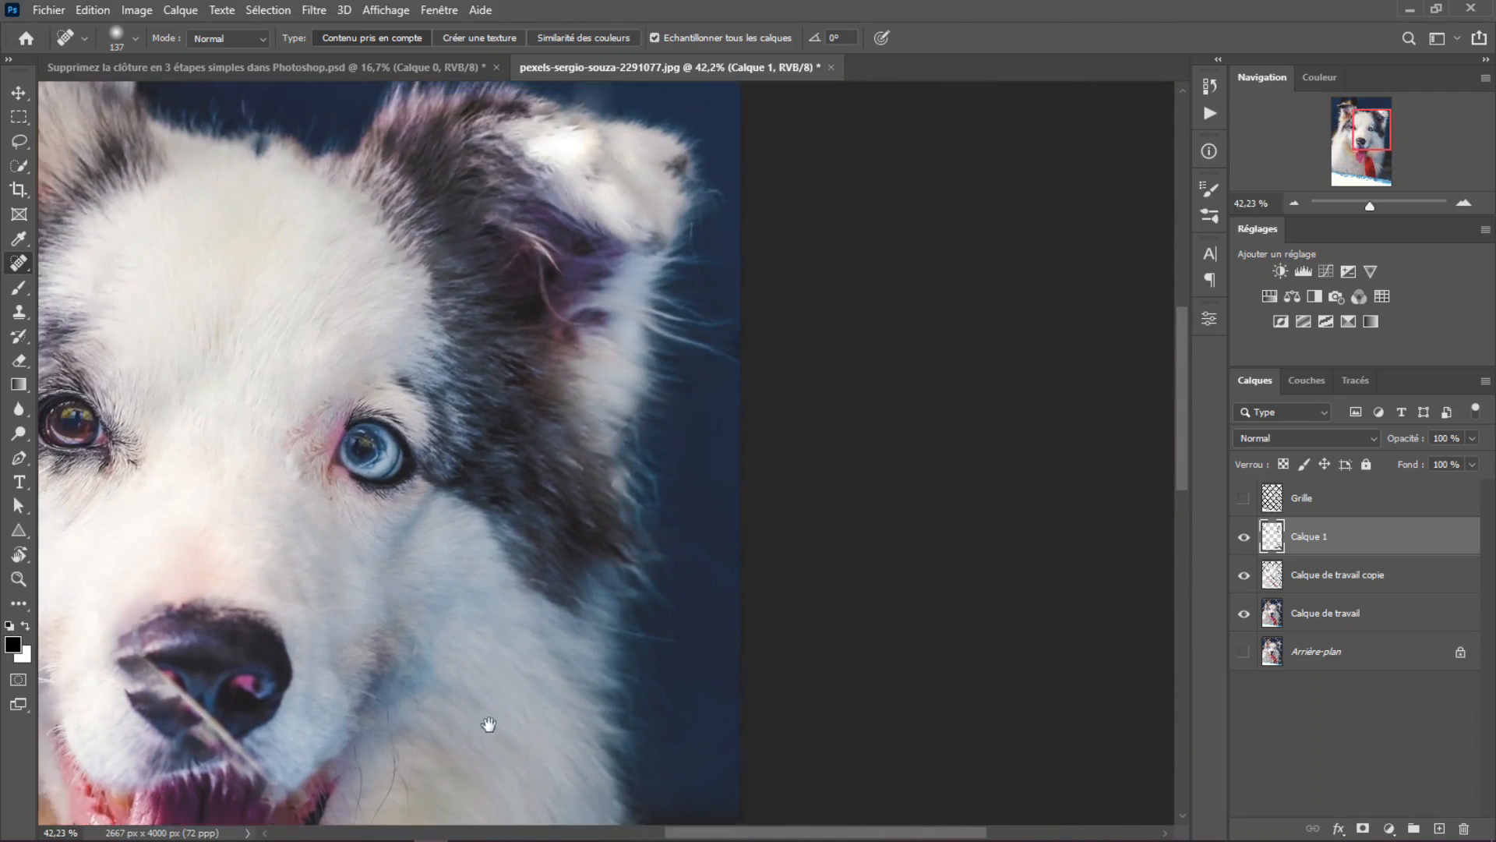
{"action": "left_click_drag", "start_coordinate": [381, 482], "coordinate": [933, 300]}
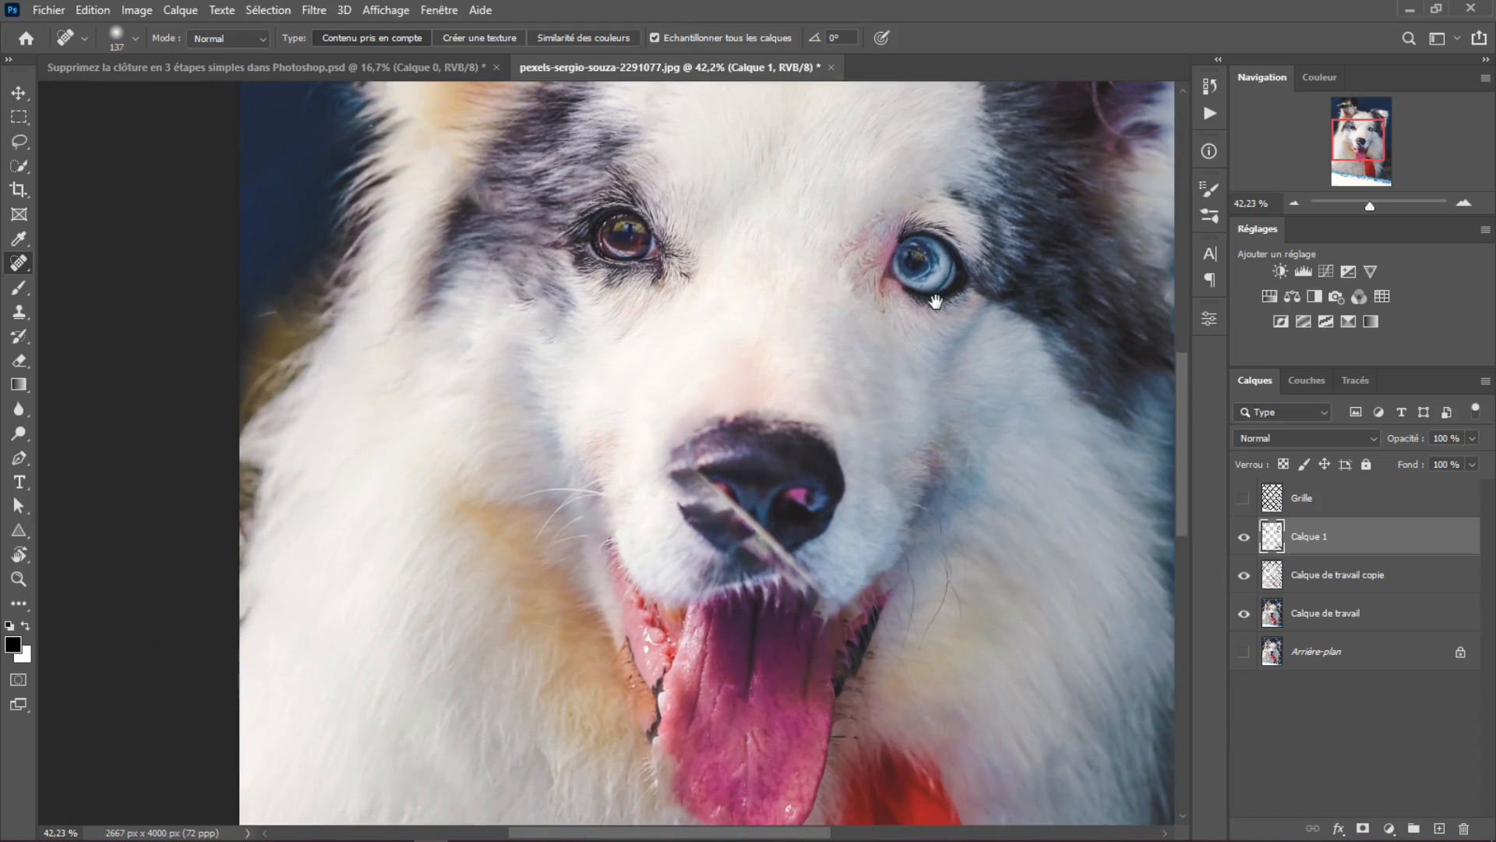
{"action": "scroll", "coordinate": [669, 504], "scroll_direction": "up", "scroll_amount": 5}
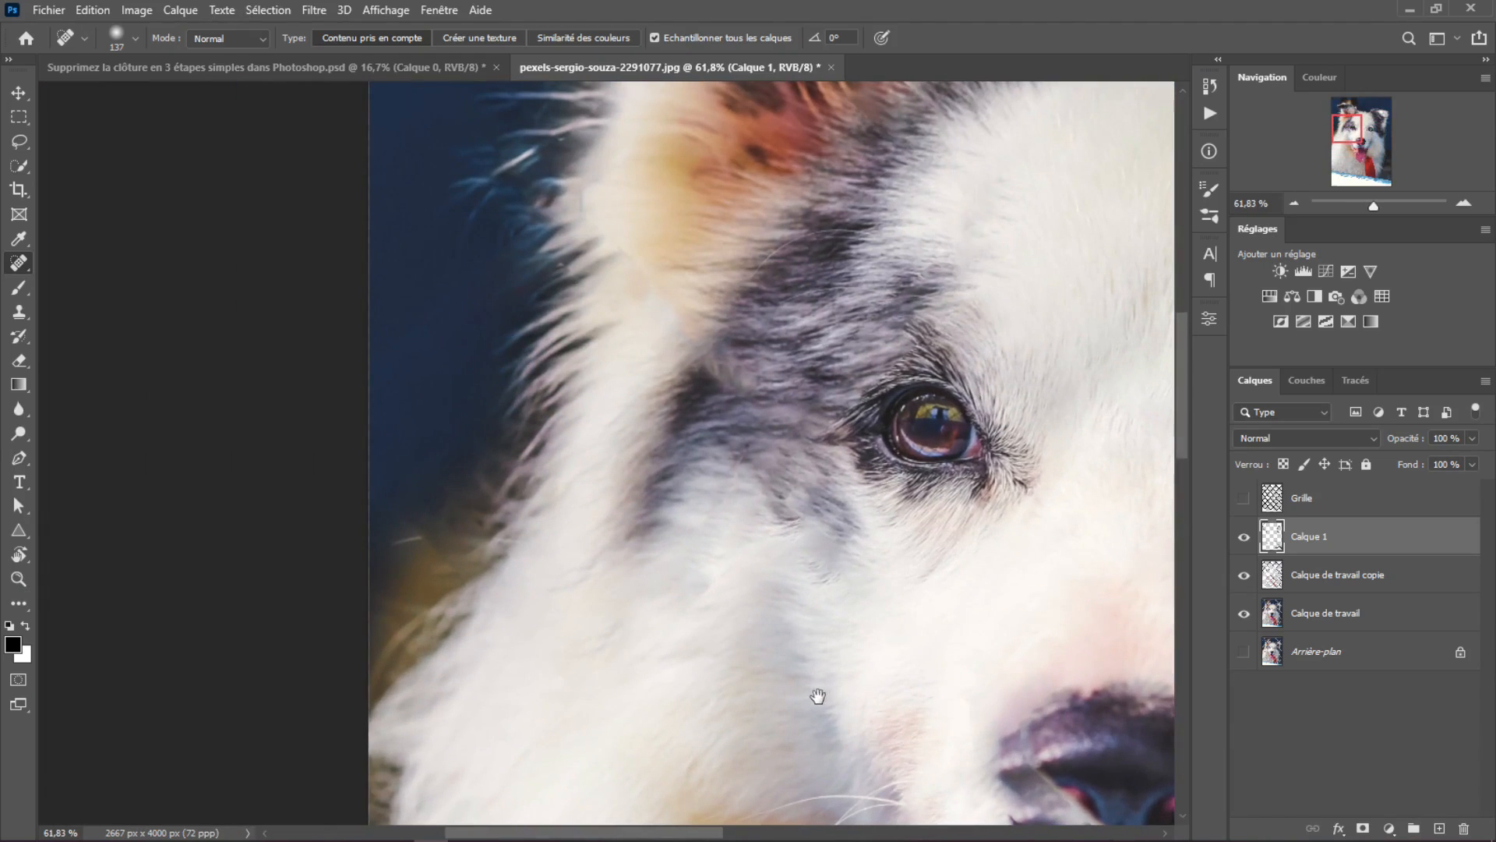
{"action": "scroll", "coordinate": [995, 454], "scroll_direction": "up", "scroll_amount": 3}
{"action": "scroll", "coordinate": [995, 454], "scroll_direction": "down", "scroll_amount": 5}
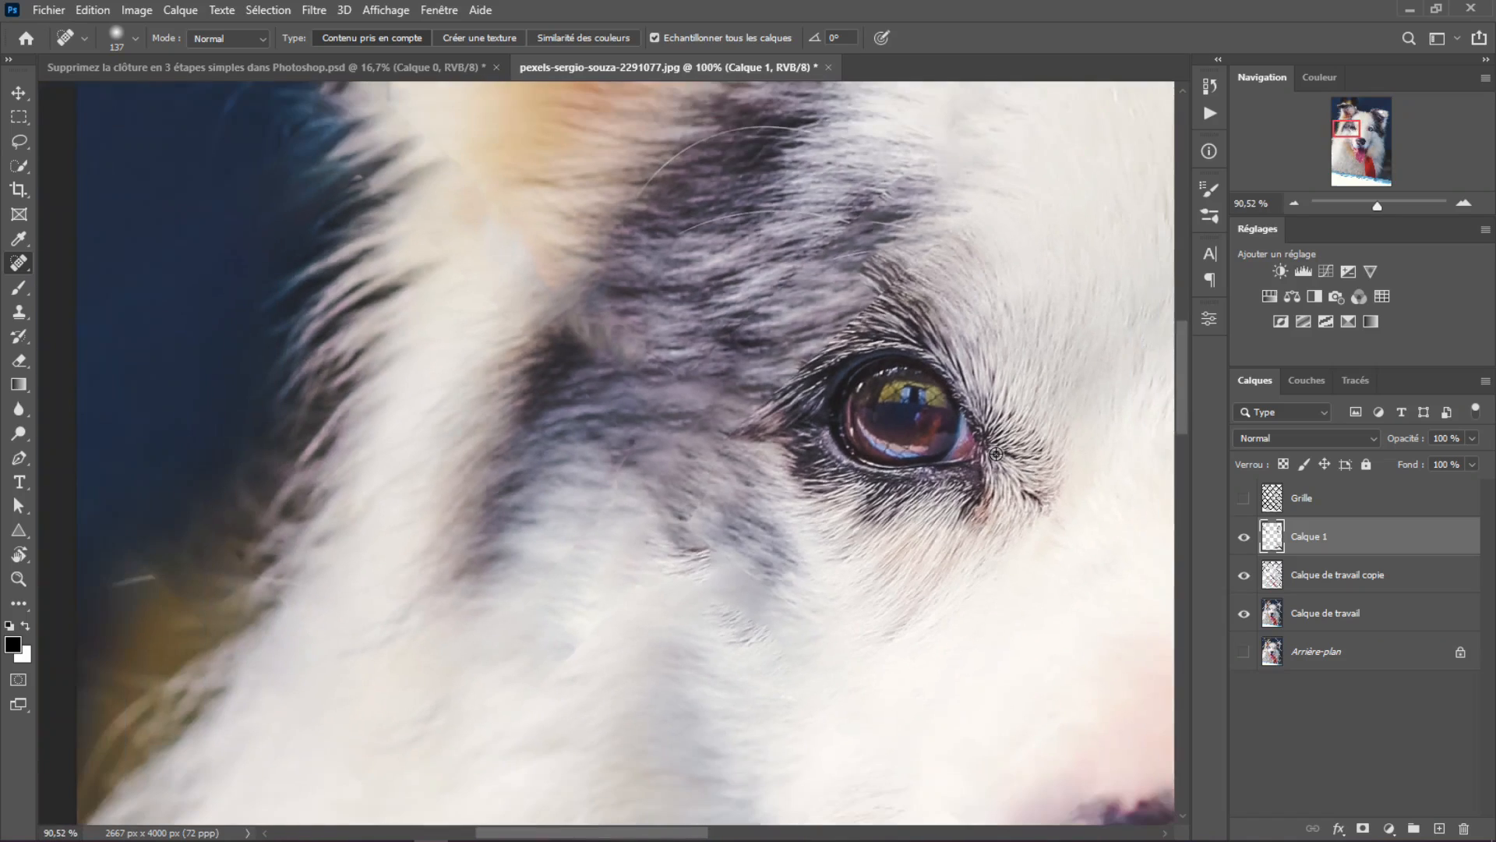
{"action": "left_click_drag", "start_coordinate": [1016, 514], "coordinate": [285, 478]}
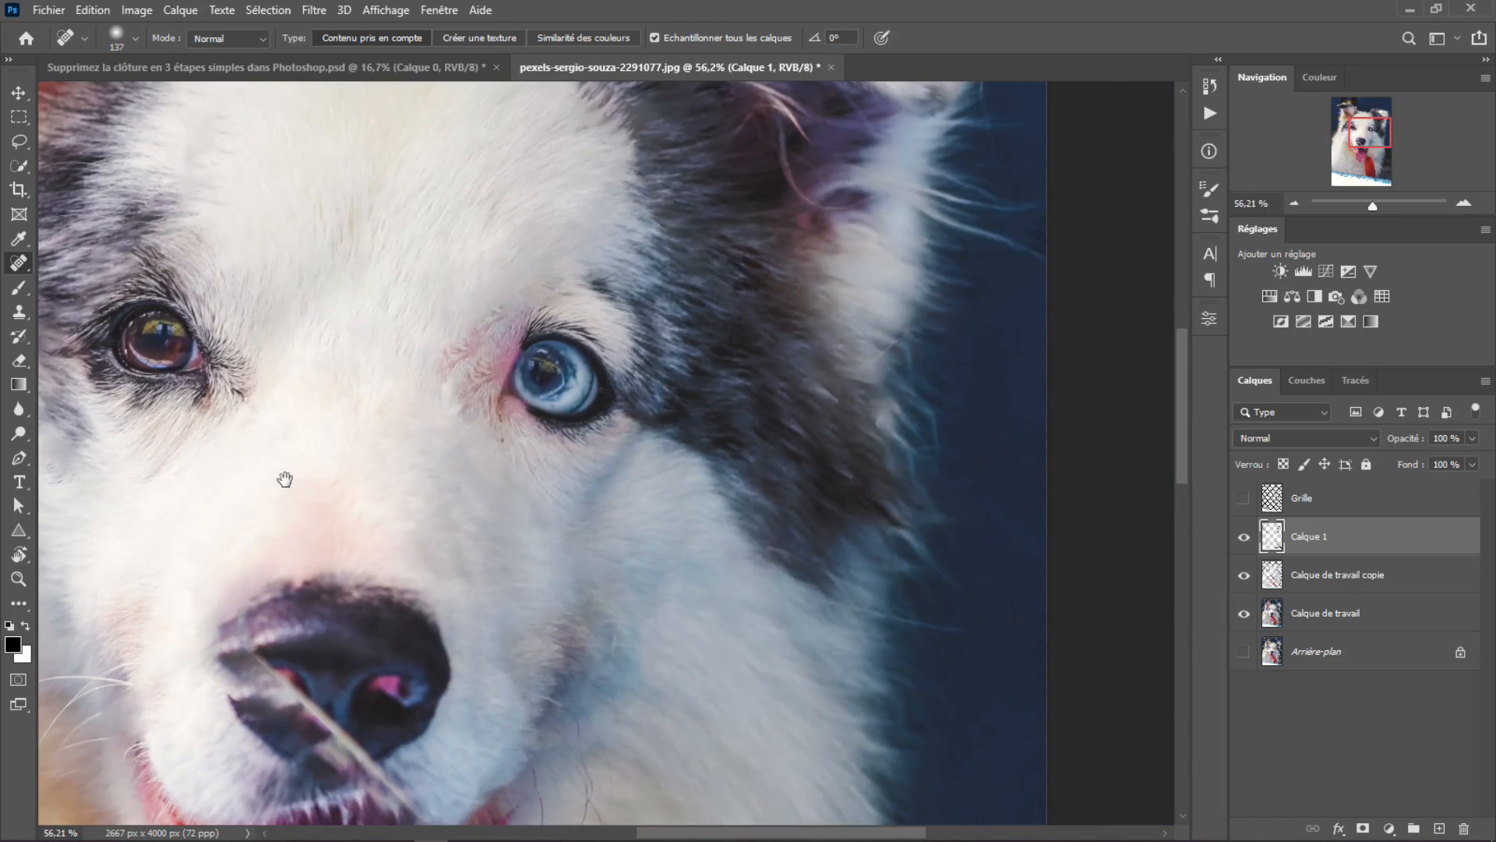
{"action": "scroll", "coordinate": [556, 365], "scroll_direction": "up", "scroll_amount": 2}
{"action": "scroll", "coordinate": [556, 366], "scroll_direction": "down", "scroll_amount": 2}
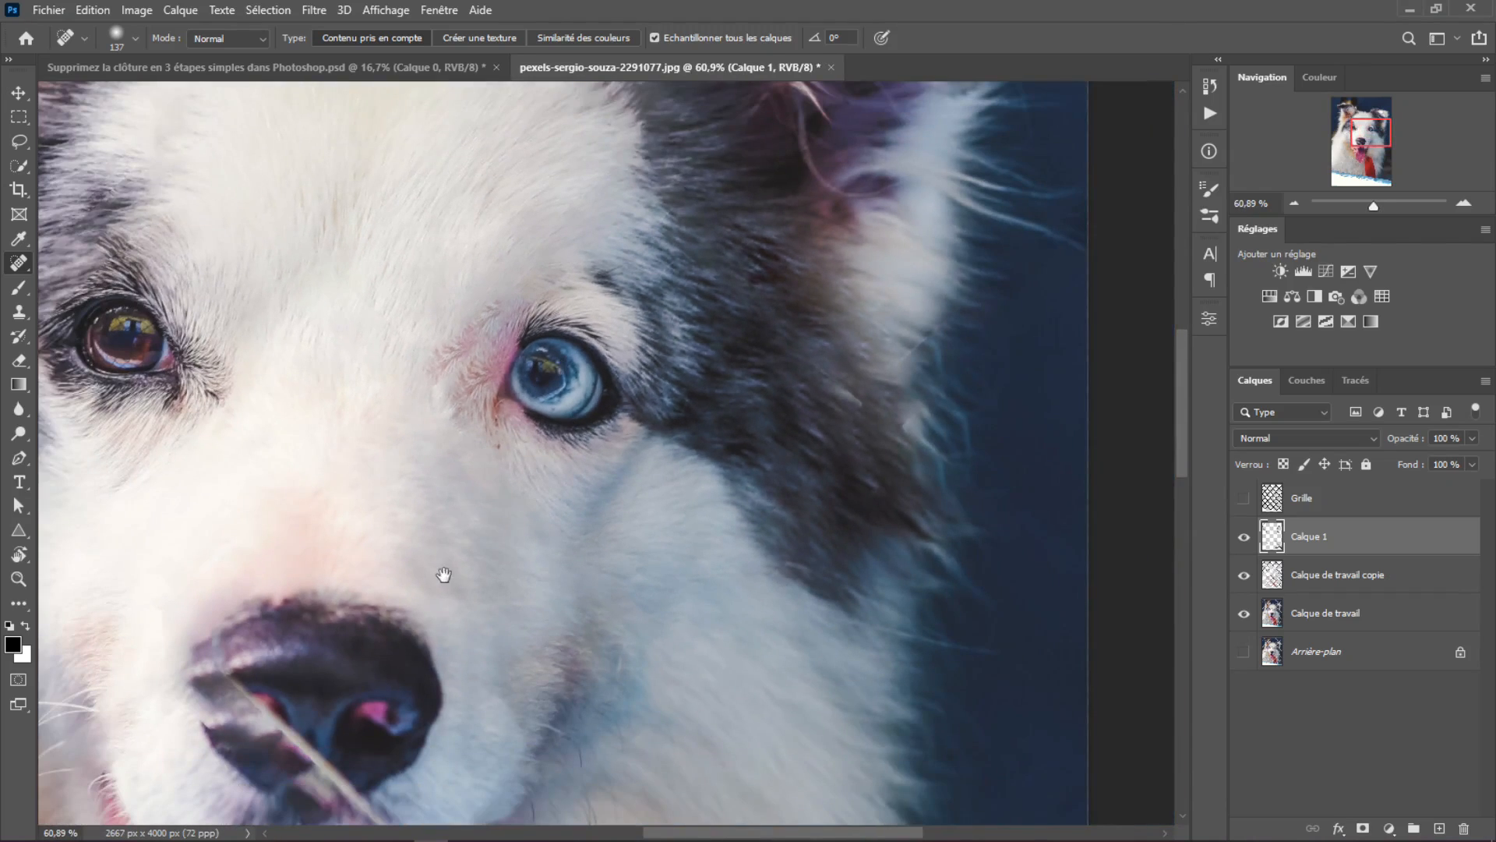
- Heal the fence trace on the nose's left edge with Outil Correcteur localisé, and undo the stroke along the diagonal streak
{"action": "left_click_drag", "start_coordinate": [441, 574], "coordinate": [643, 263]}
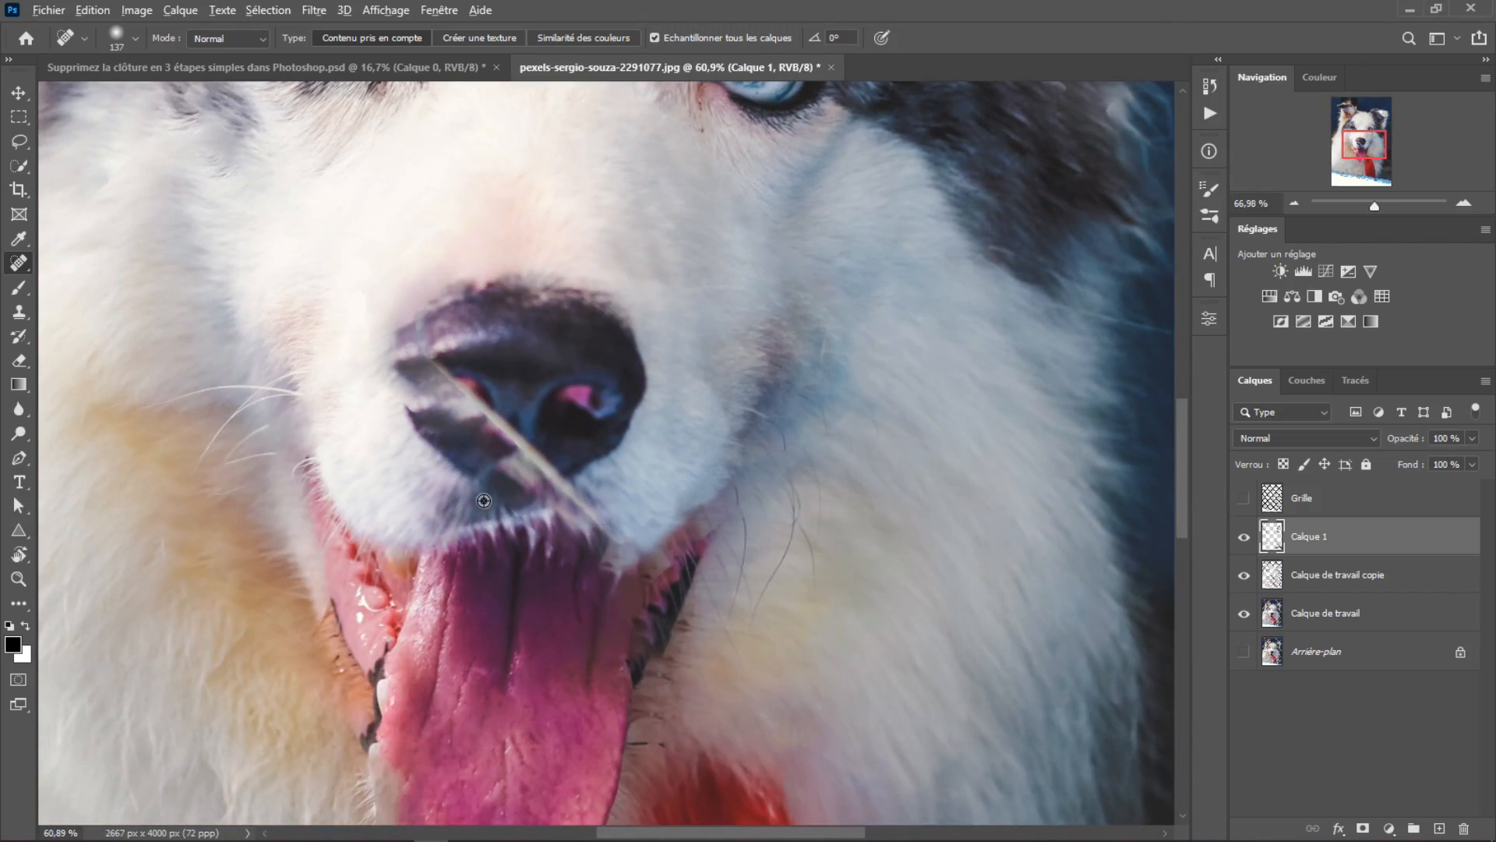
{"action": "scroll", "coordinate": [491, 477], "scroll_direction": "up", "scroll_amount": 1}
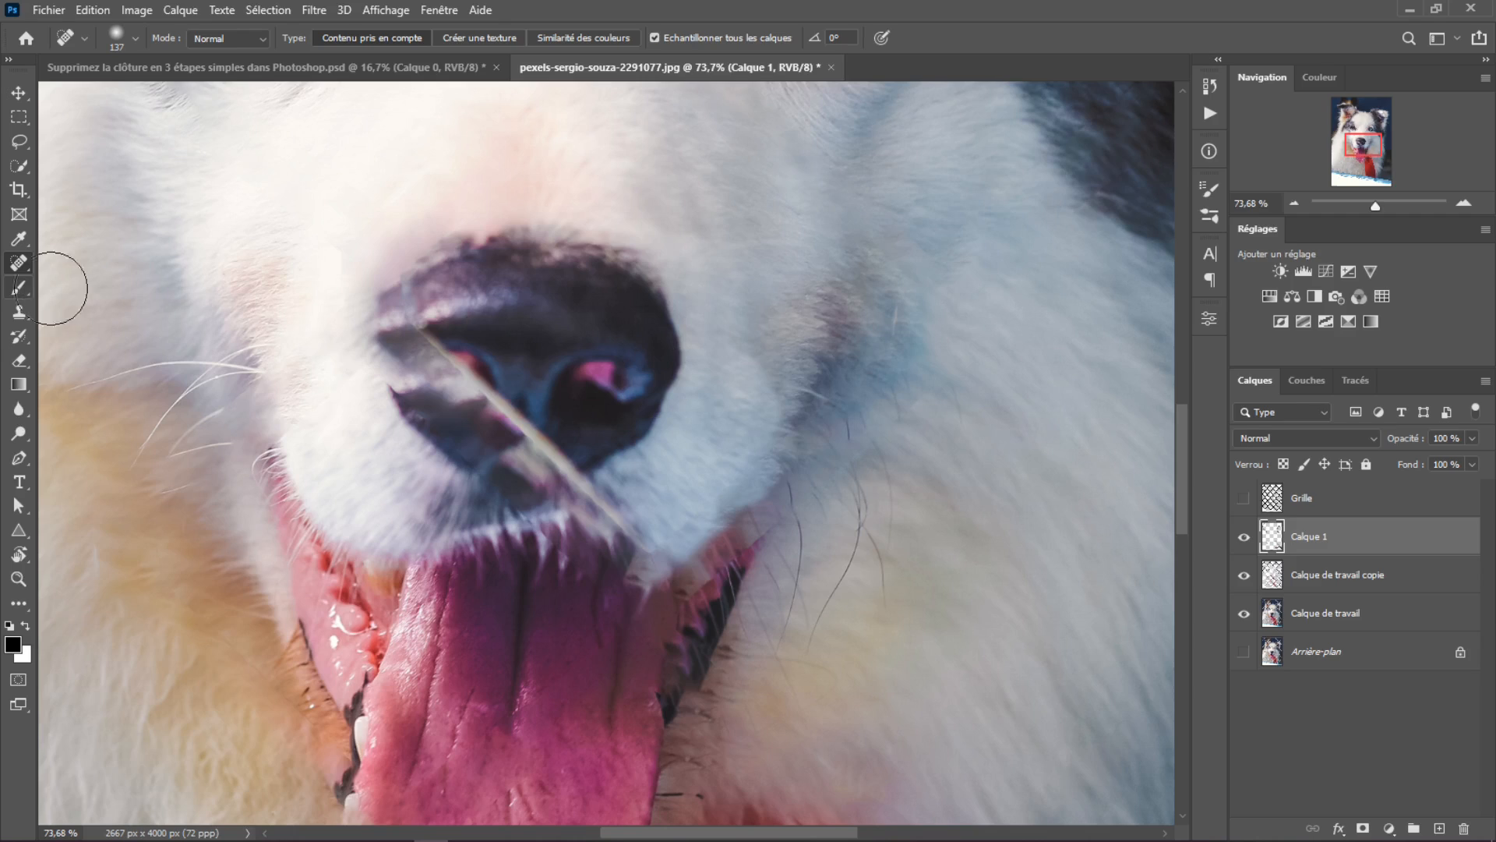
{"action": "left_click_drag", "start_coordinate": [430, 341], "coordinate": [384, 293]}
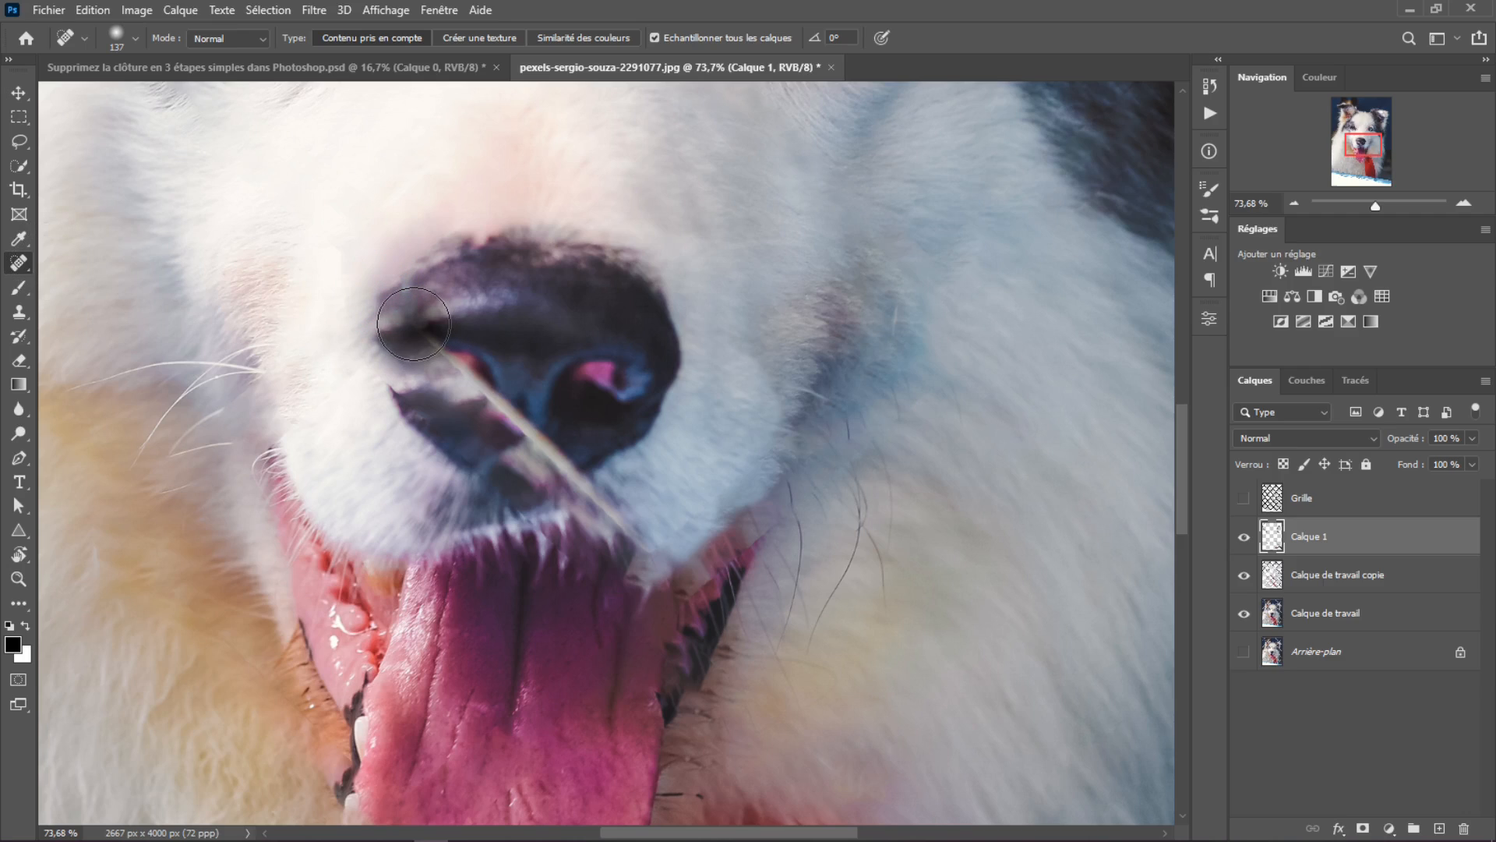
{"action": "left_click", "coordinate": [404, 308]}
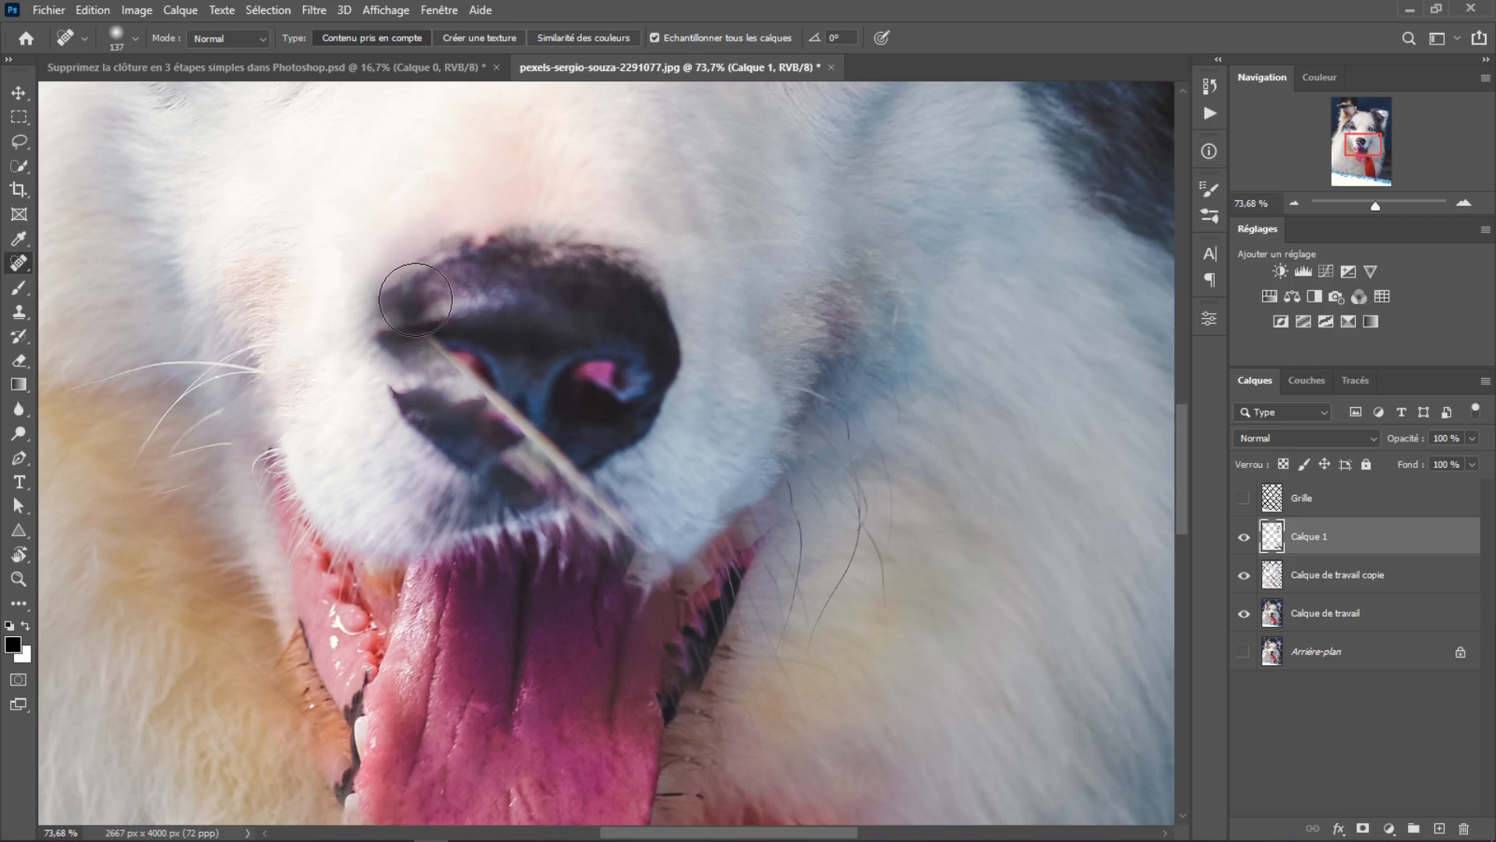
{"action": "key", "text": "ctrl+z"}
{"action": "left_click", "coordinate": [413, 298]}
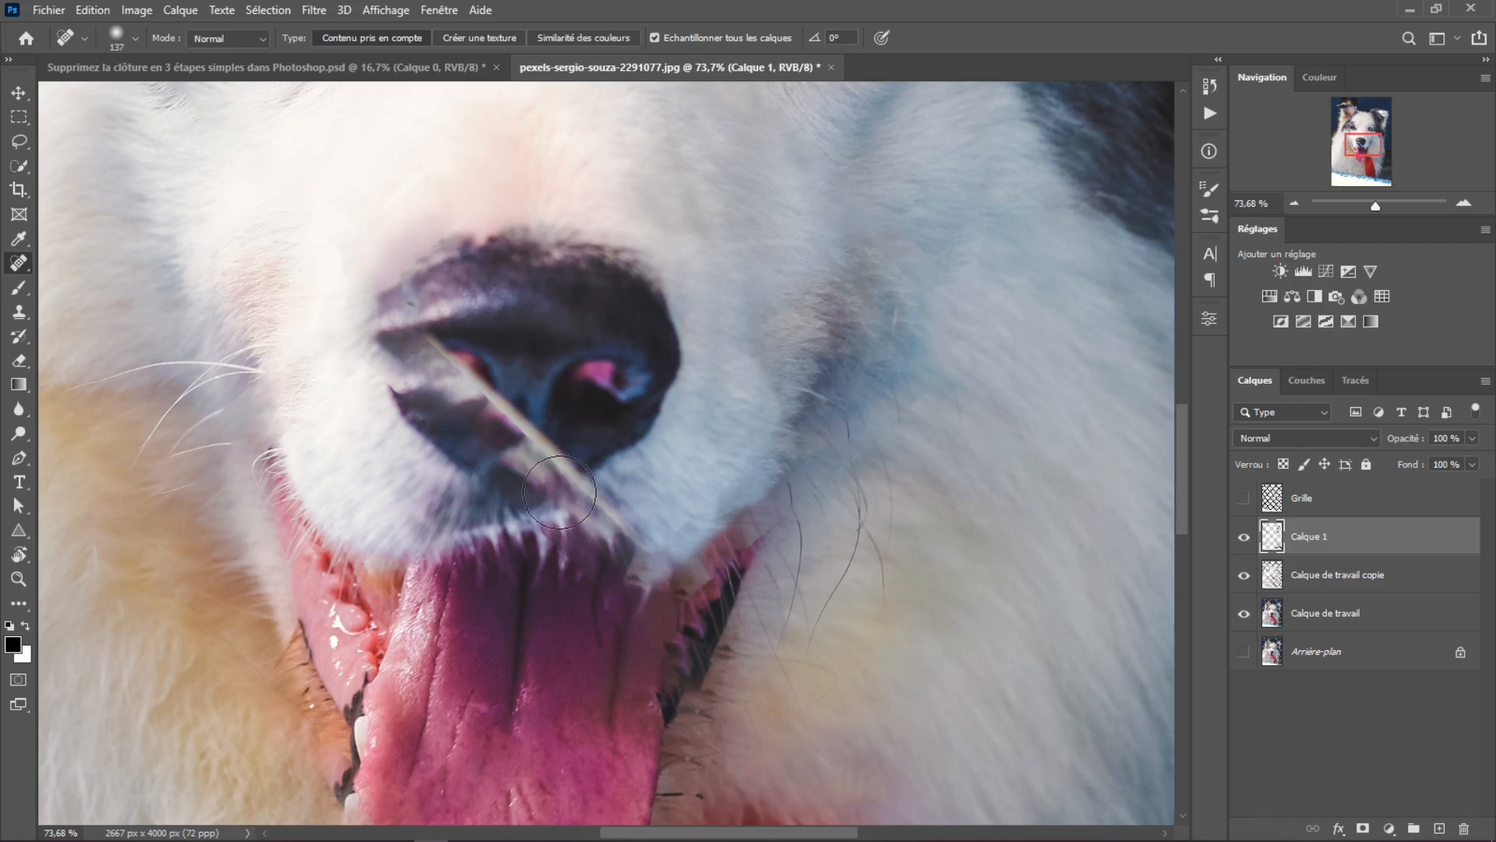
{"action": "mouse_move", "coordinate": [391, 311]}
{"action": "left_mouse_down"}
{"action": "mouse_move", "coordinate": [539, 452]}
{"action": "mouse_move", "coordinate": [611, 486]}
{"action": "left_mouse_up"}
{"action": "key", "text": "ctrl+z"}
- Sample clean nose skin with the Outil Correcteur, heal the diagonal streak's upper part, and rebuild the left nostril from the right one
{"action": "right_click", "coordinate": [23, 266]}
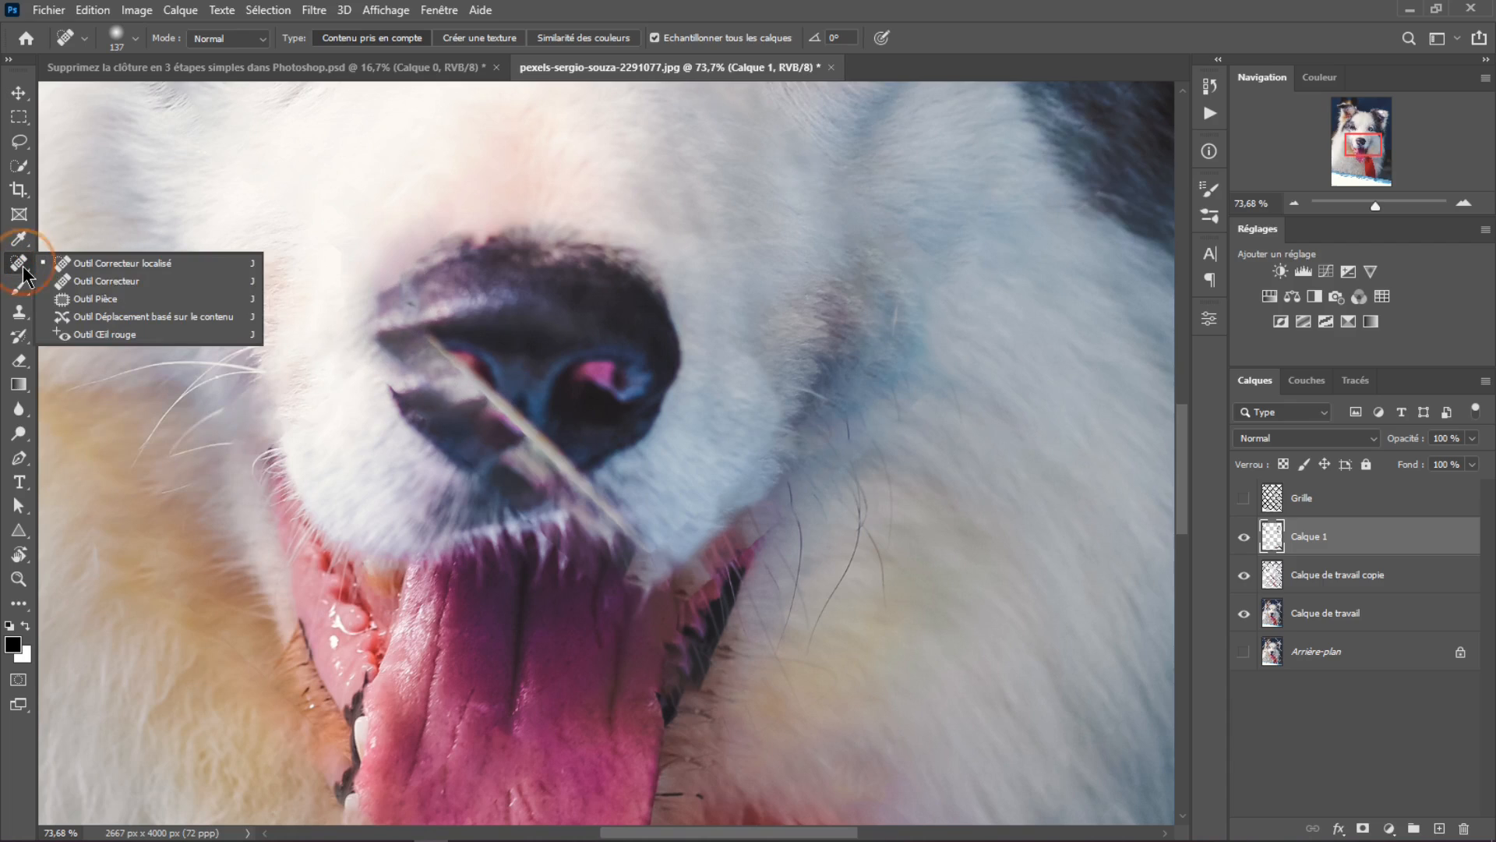
{"action": "left_click", "coordinate": [106, 279]}
{"action": "key", "text": "ctrl+z"}
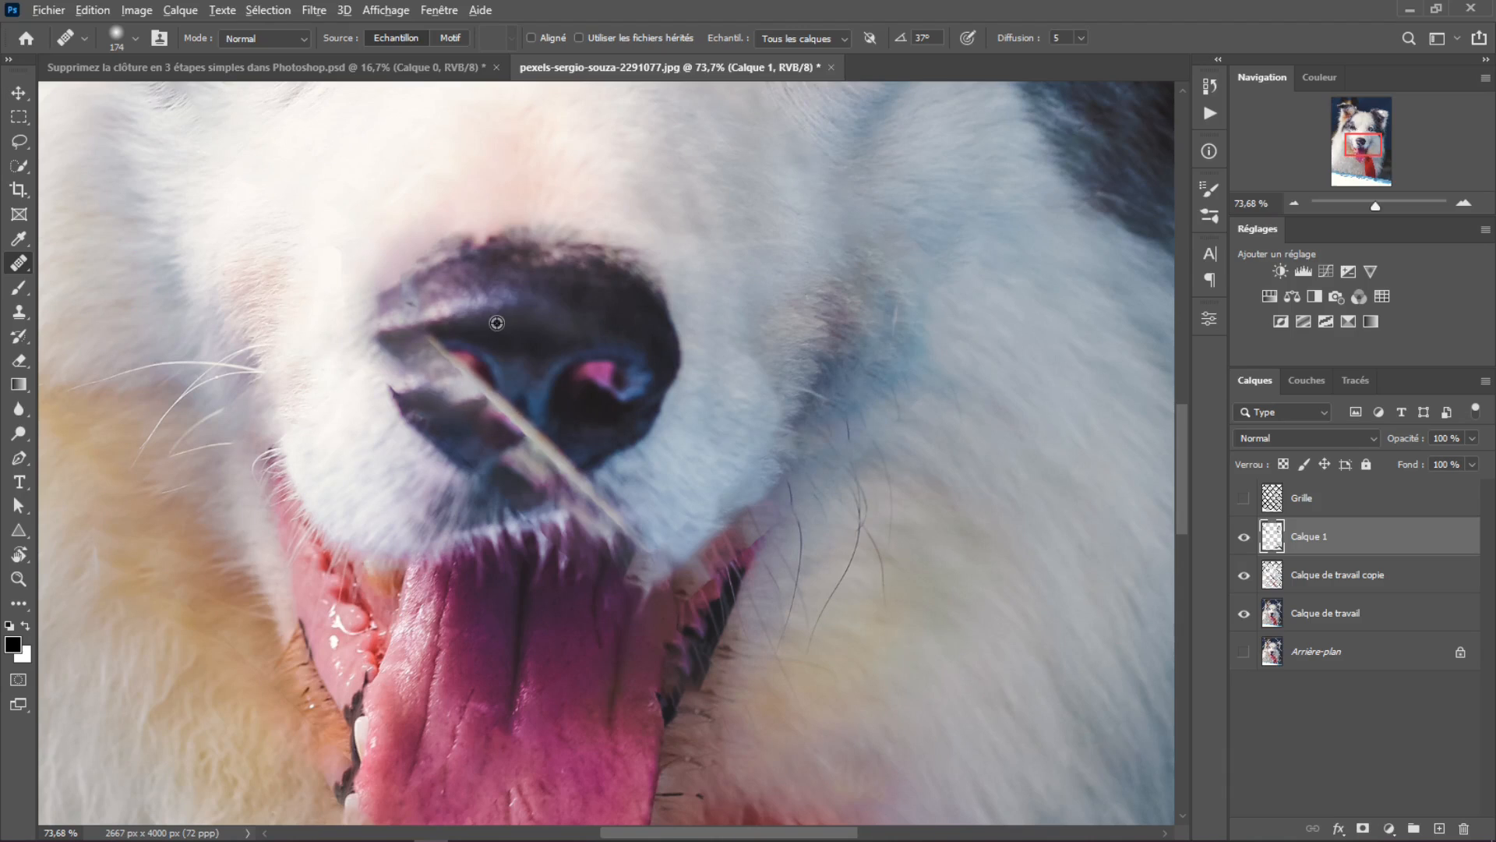
{"action": "left_click", "coordinate": [450, 321], "text": "alt"}
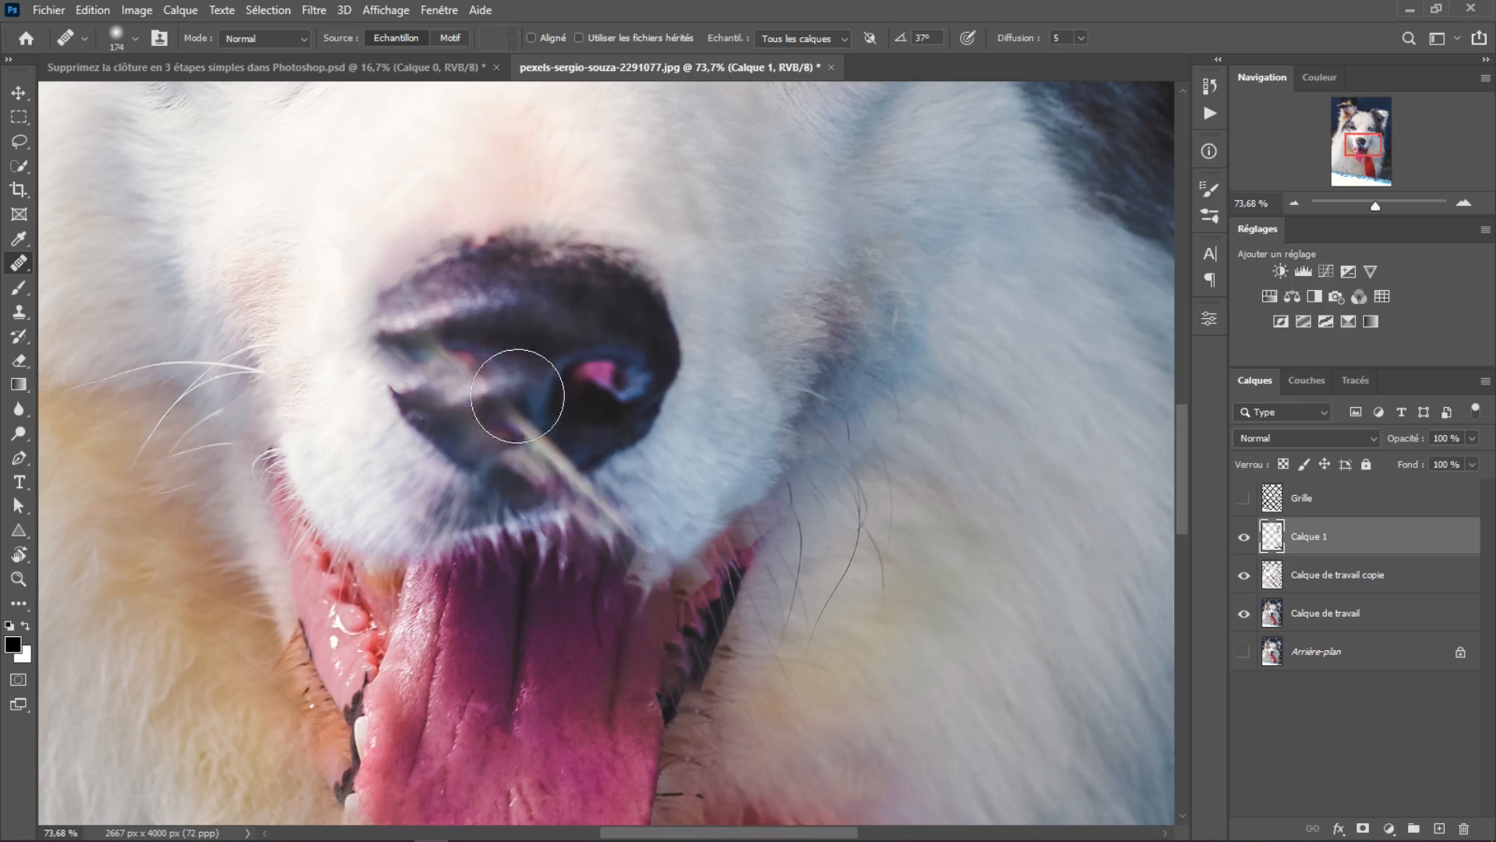
{"action": "left_click", "coordinate": [601, 373], "text": "alt"}
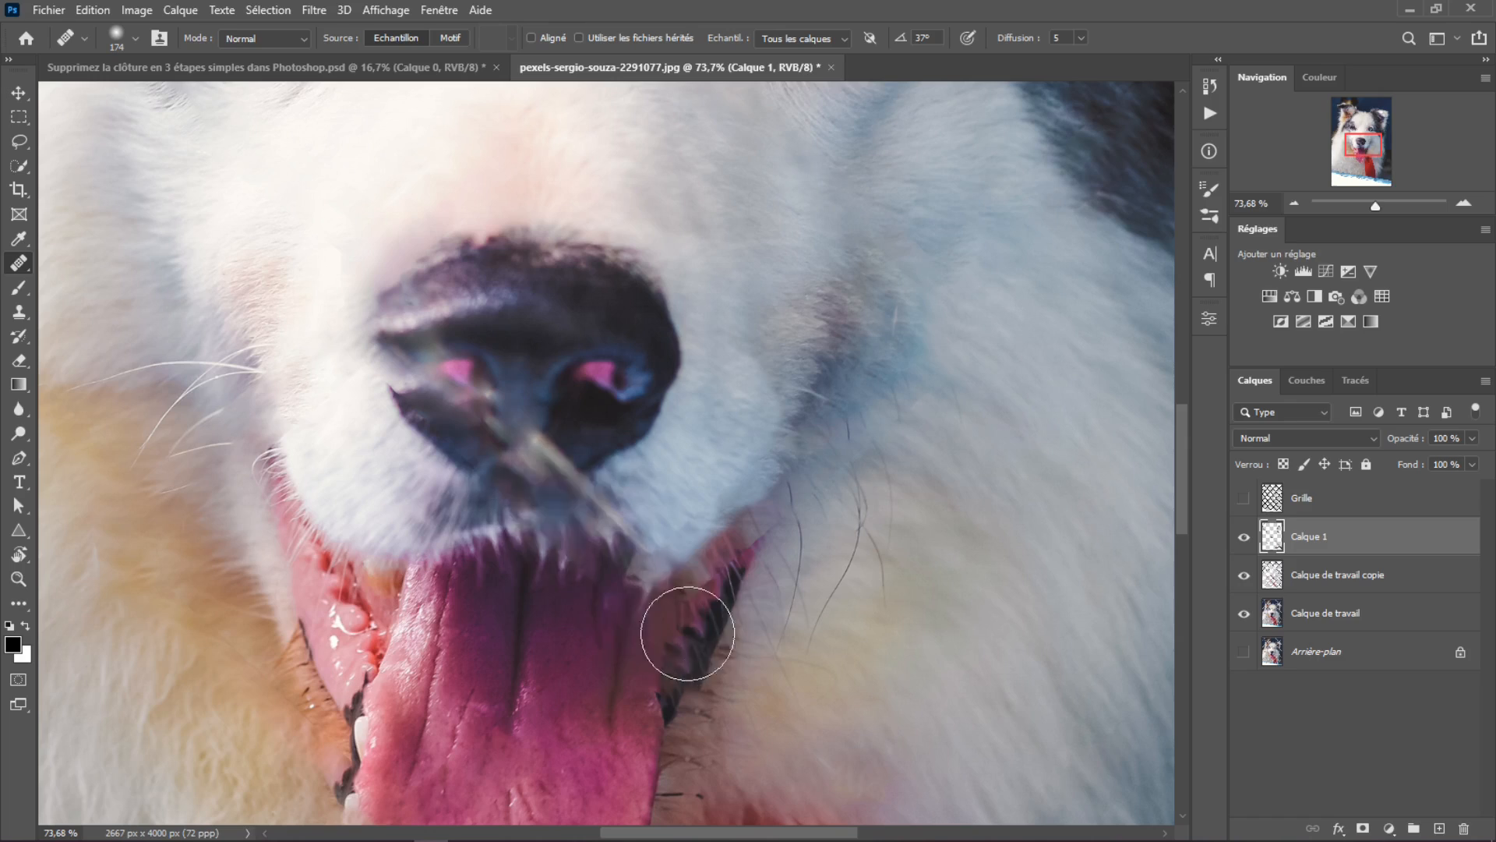
- Sample the dark skin below the right nostril and heal the diagonal streak across the nose's lower tip
{"action": "left_click", "coordinate": [592, 446], "text": "alt"}
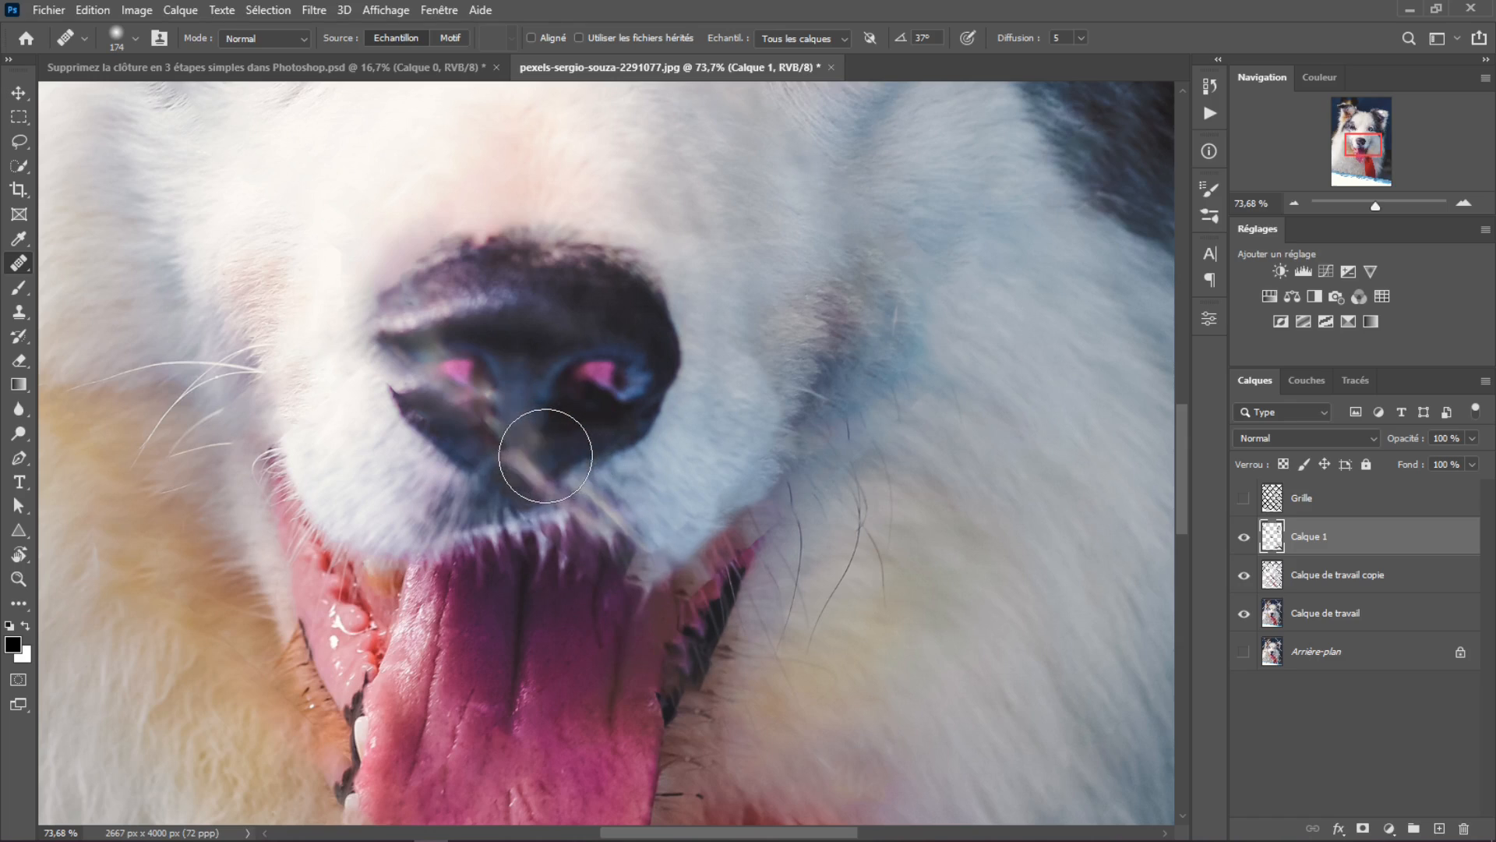
{"action": "mouse_move", "coordinate": [545, 455]}
{"action": "left_mouse_down"}
{"action": "mouse_move", "coordinate": [551, 479]}
{"action": "mouse_move", "coordinate": [535, 462]}
{"action": "mouse_move", "coordinate": [549, 467]}
{"action": "mouse_move", "coordinate": [488, 503]}
{"action": "mouse_move", "coordinate": [521, 450]}
{"action": "left_mouse_up"}
{"action": "left_click", "coordinate": [519, 441]}
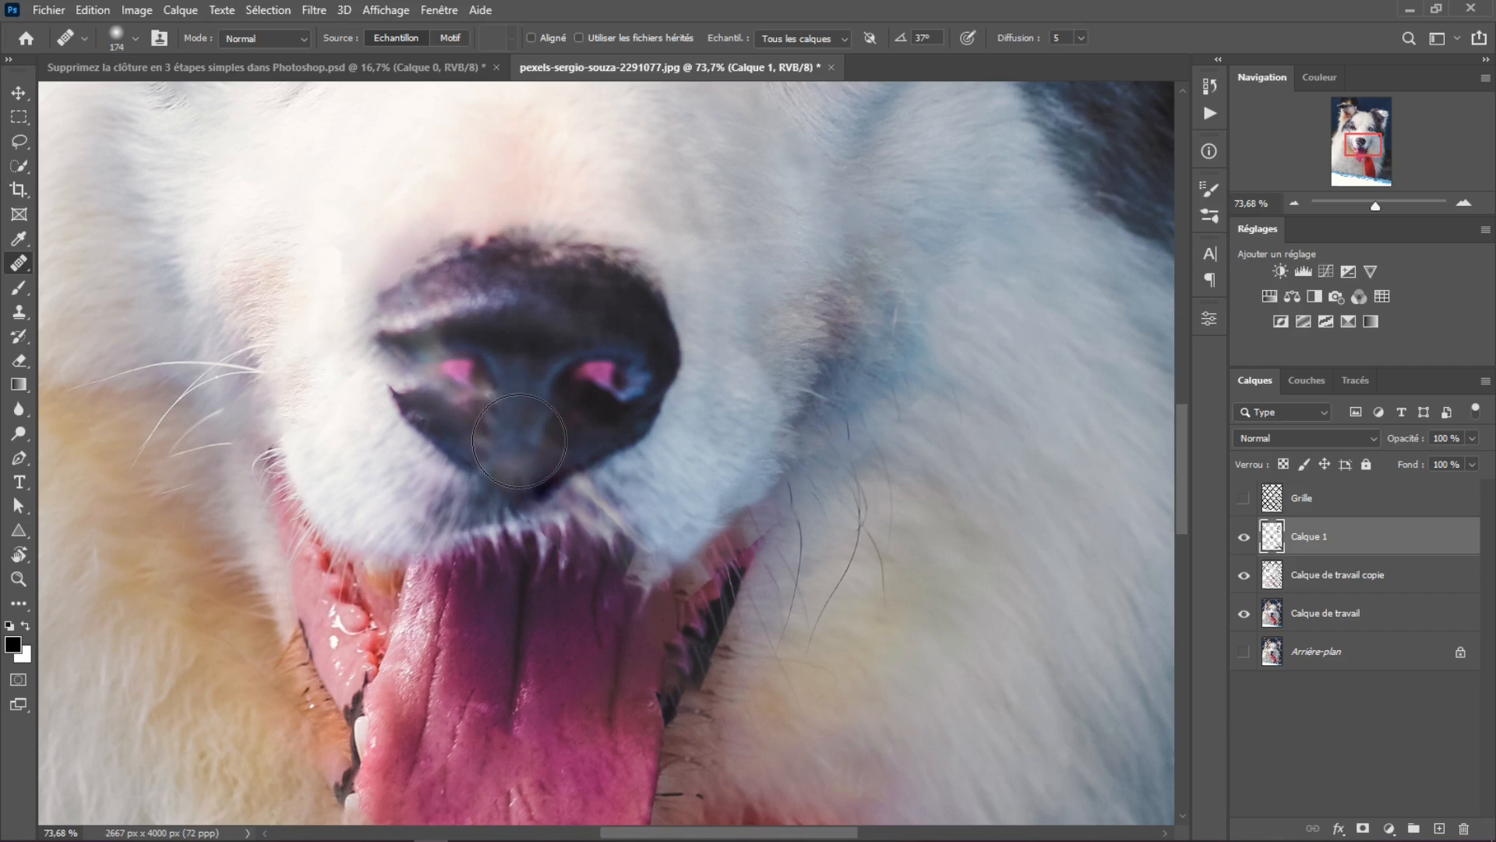
{"action": "left_click", "coordinate": [544, 537]}
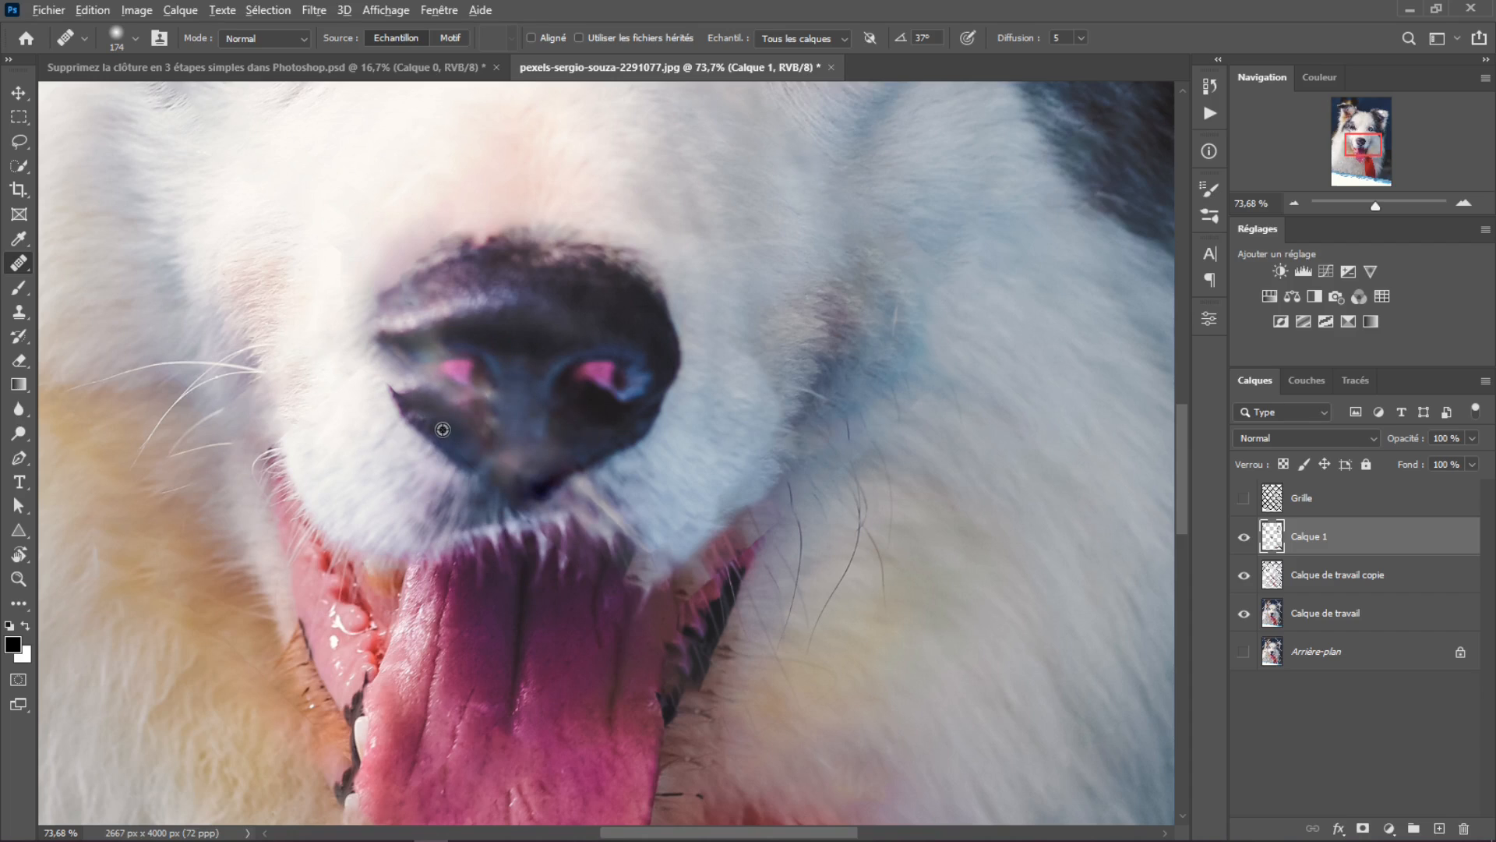
{"action": "left_click", "coordinate": [469, 436]}
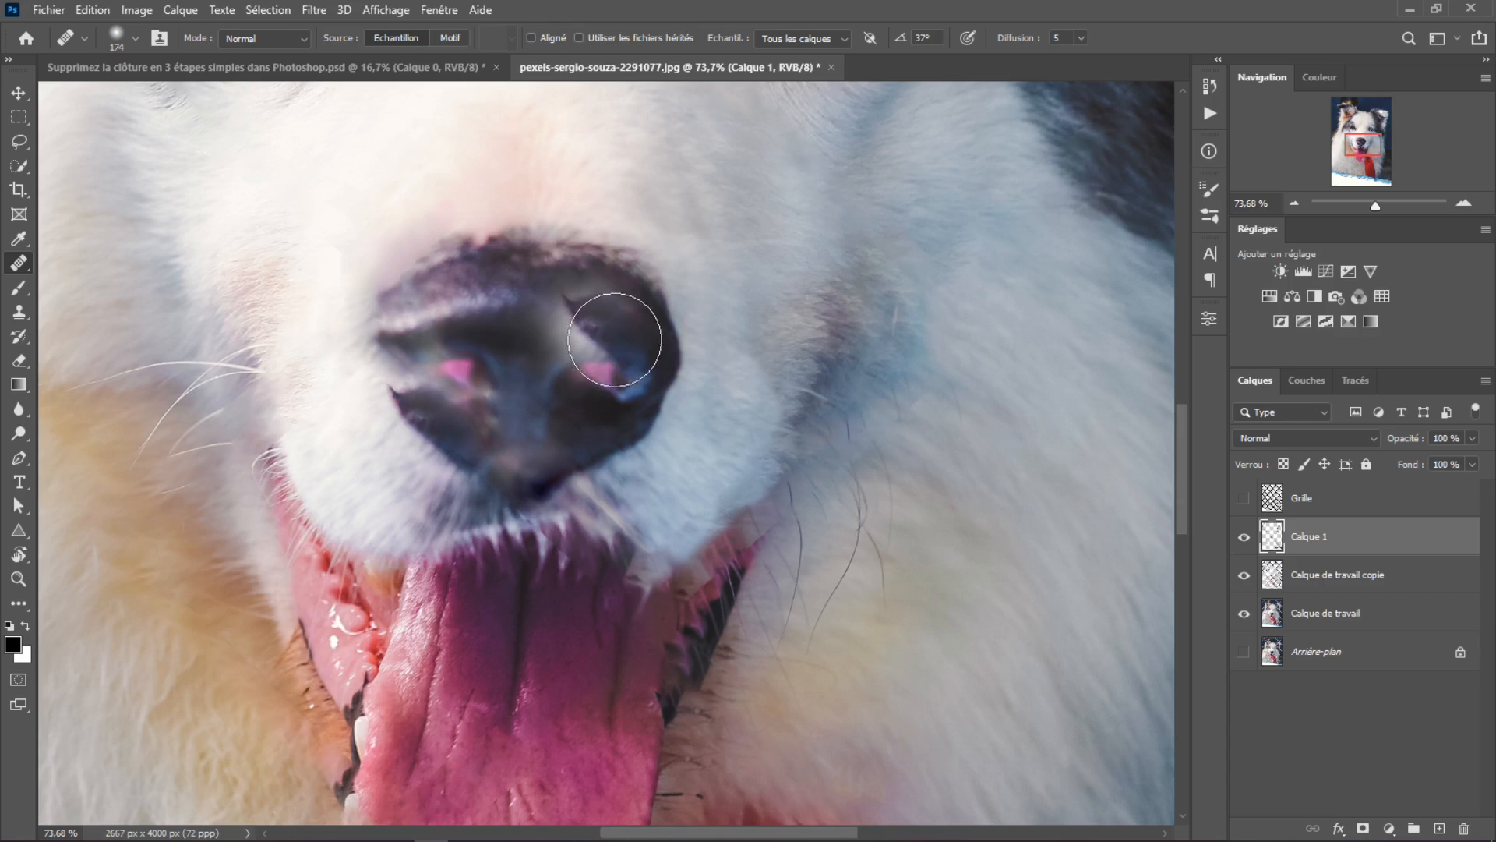
- Sample the skin around the right nostril and heal the remaining light traces around the left nostril
{"action": "key", "text": "alt"}
{"action": "left_click", "coordinate": [629, 341], "text": "alt"}
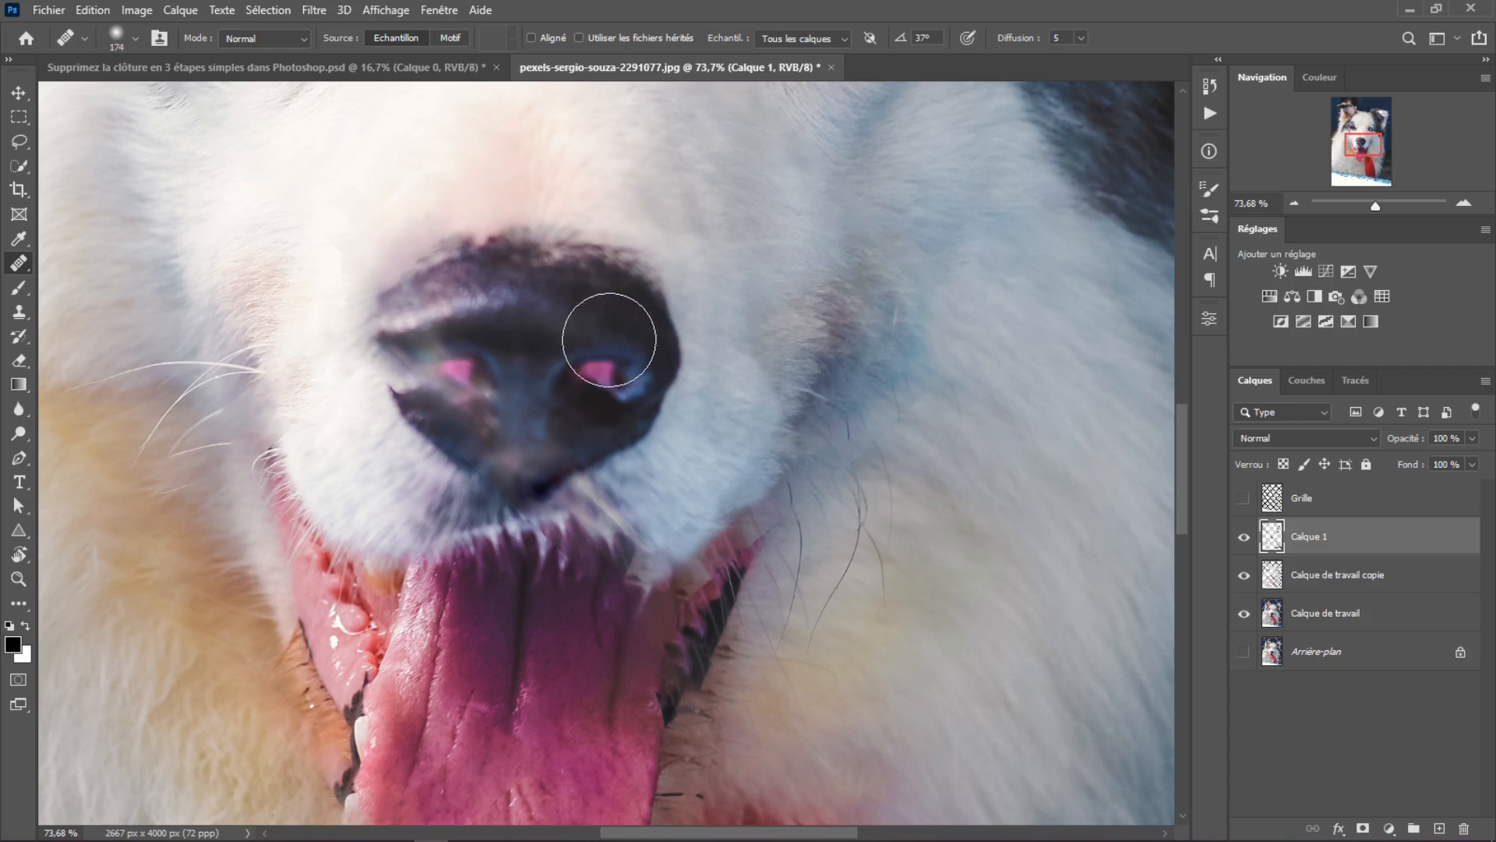
{"action": "left_click_drag", "start_coordinate": [467, 335], "coordinate": [416, 352]}
{"action": "left_click", "coordinate": [447, 416]}
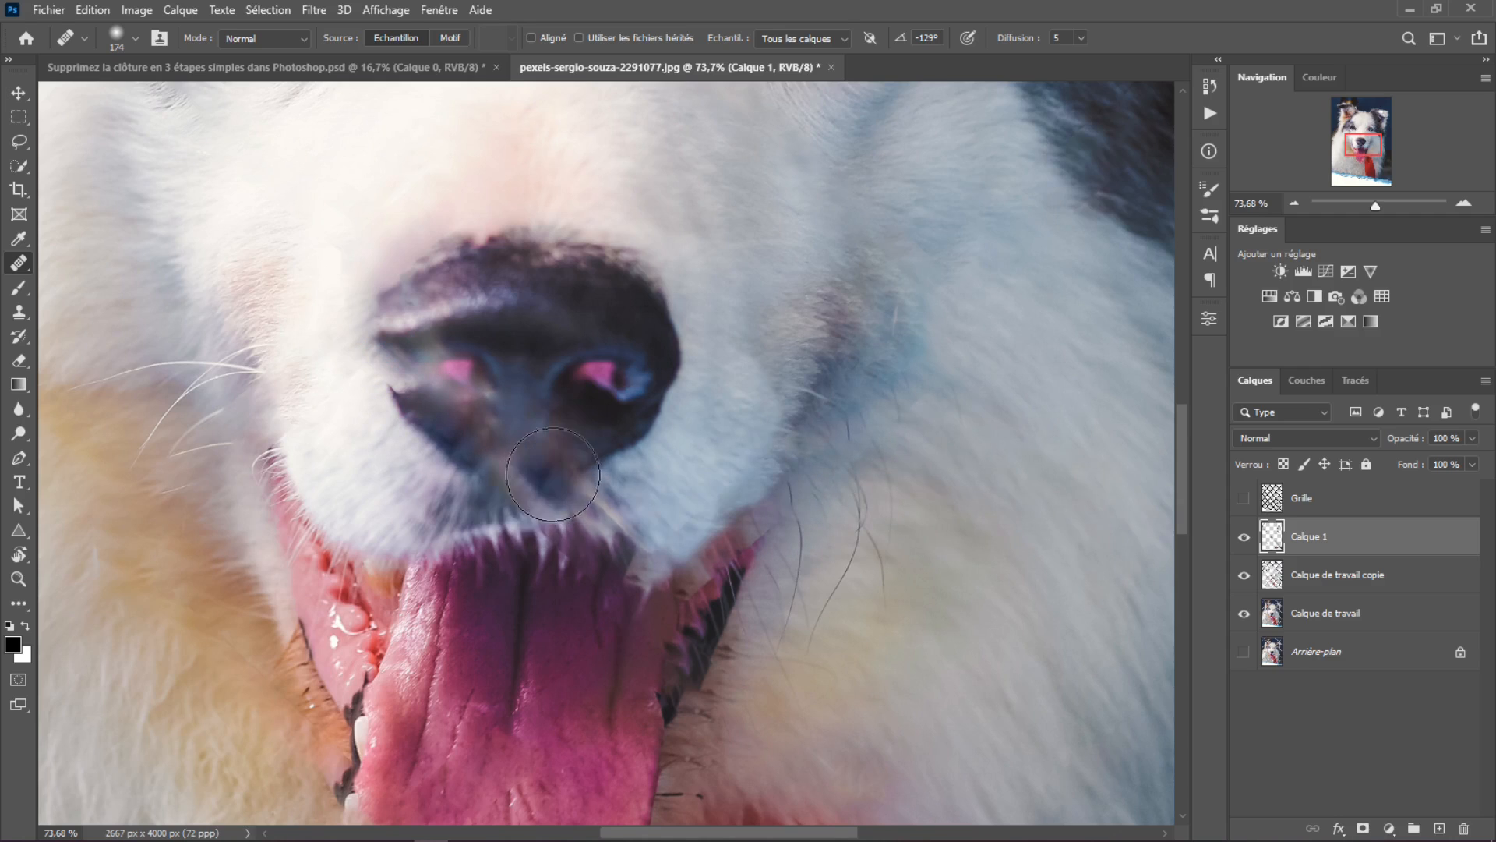
- Heal the end of the diagonal fence streak in the white fur between the nose tip and the upper lip
{"action": "scroll", "coordinate": [597, 541], "scroll_direction": "up", "scroll_amount": 1}
{"action": "scroll", "coordinate": [598, 541], "scroll_direction": "up", "scroll_amount": 7}
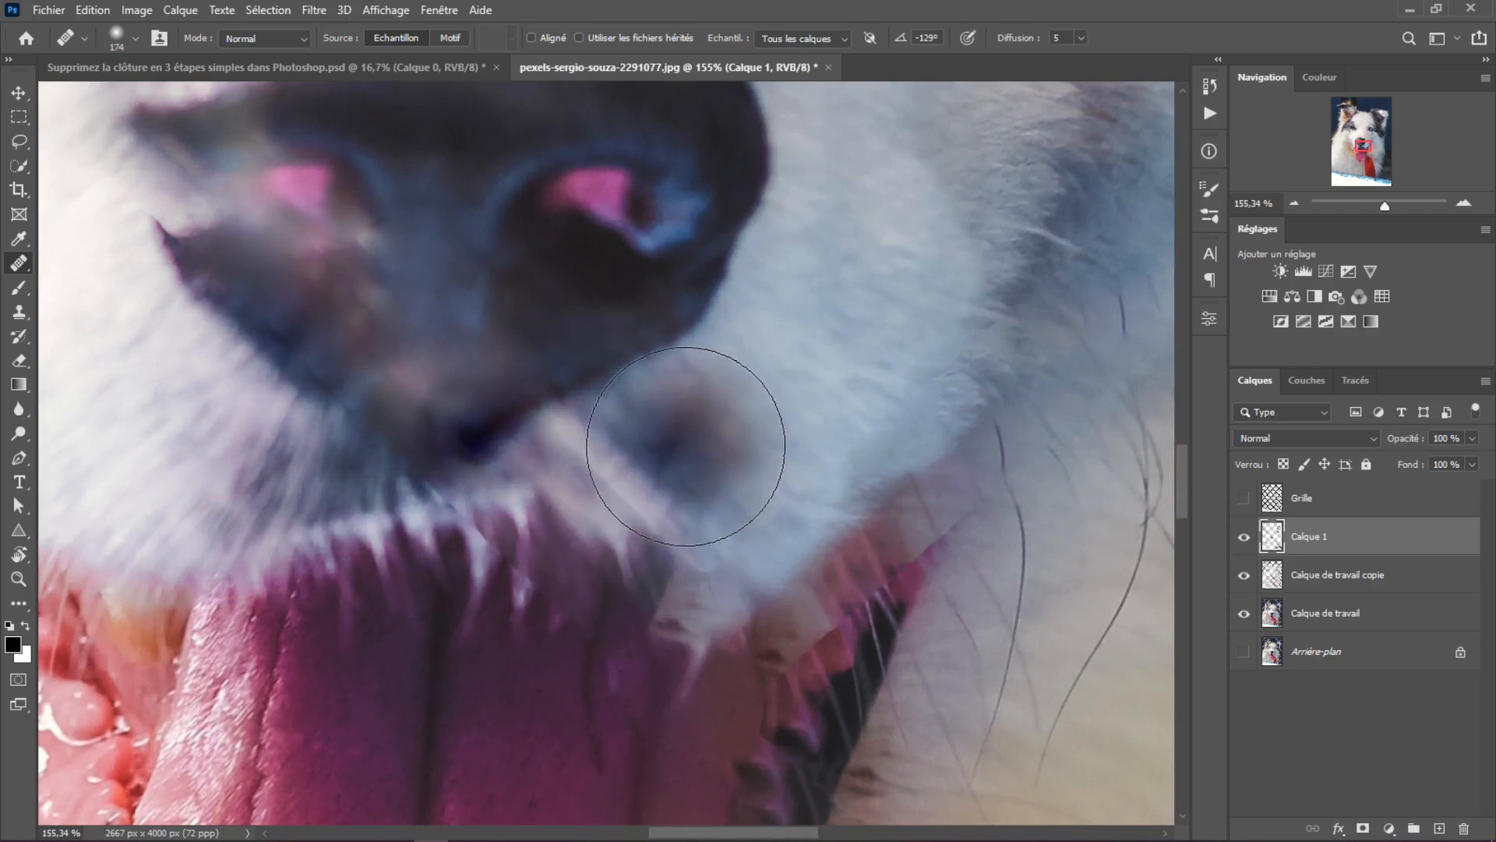
{"action": "left_click_drag", "start_coordinate": [654, 508], "coordinate": [624, 499]}
{"action": "left_click_drag", "start_coordinate": [614, 531], "coordinate": [604, 542]}
{"action": "mouse_move", "coordinate": [558, 533]}
{"action": "left_mouse_down"}
{"action": "mouse_move", "coordinate": [532, 554]}
{"action": "mouse_move", "coordinate": [508, 540]}
{"action": "mouse_move", "coordinate": [499, 582]}
{"action": "mouse_move", "coordinate": [497, 549]}
{"action": "left_mouse_up"}
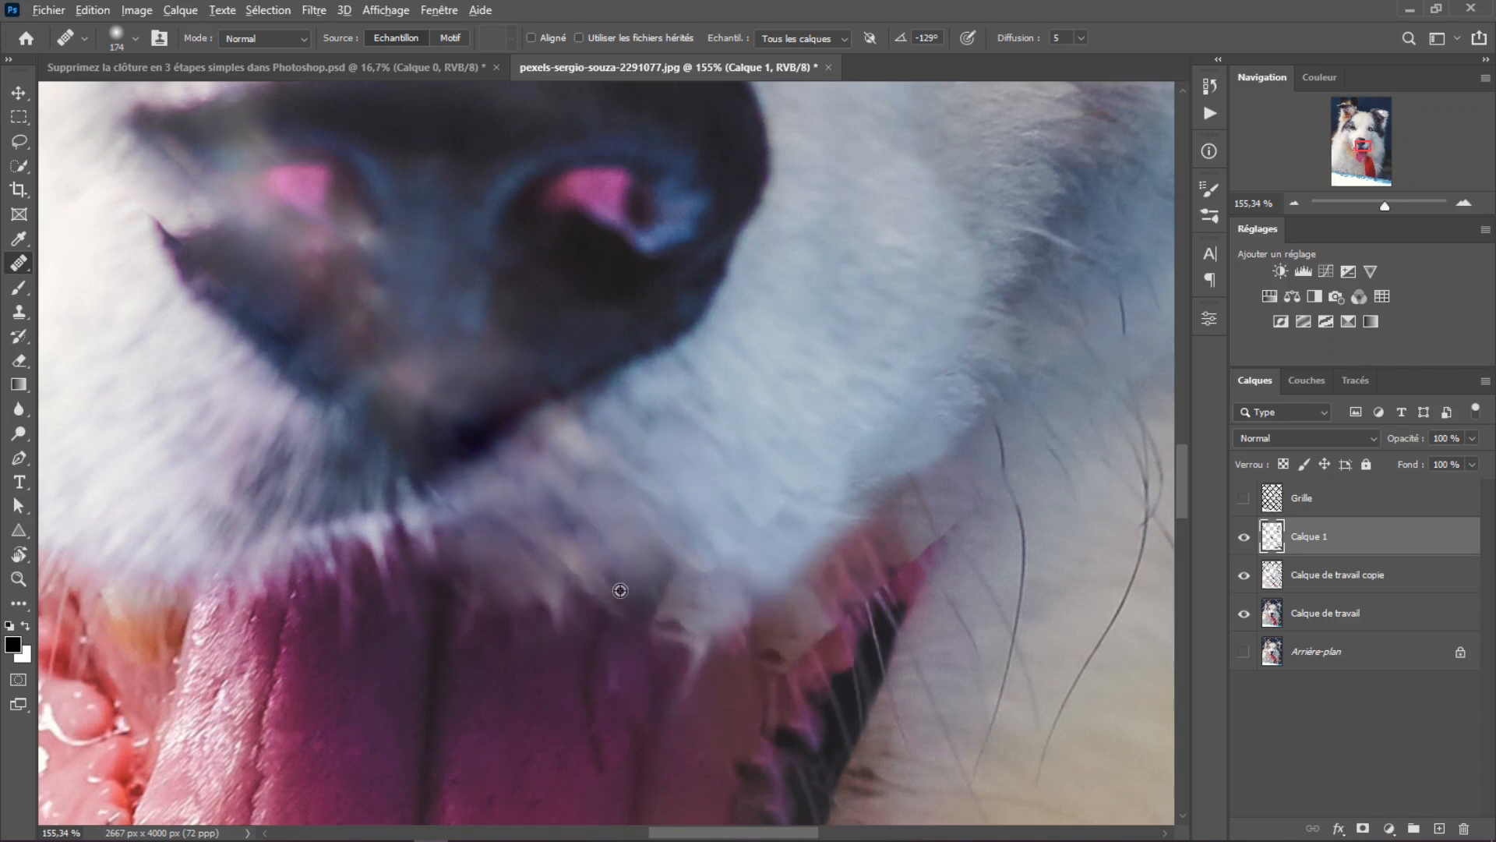
- Restore the upper lip's fur edge directly beneath the nose with the Outil Correcteur
{"action": "scroll", "coordinate": [618, 587], "scroll_direction": "down", "scroll_amount": 3}
{"action": "scroll", "coordinate": [481, 521], "scroll_direction": "up", "scroll_amount": 2}
{"action": "scroll", "coordinate": [482, 521], "scroll_direction": "up", "scroll_amount": 2}
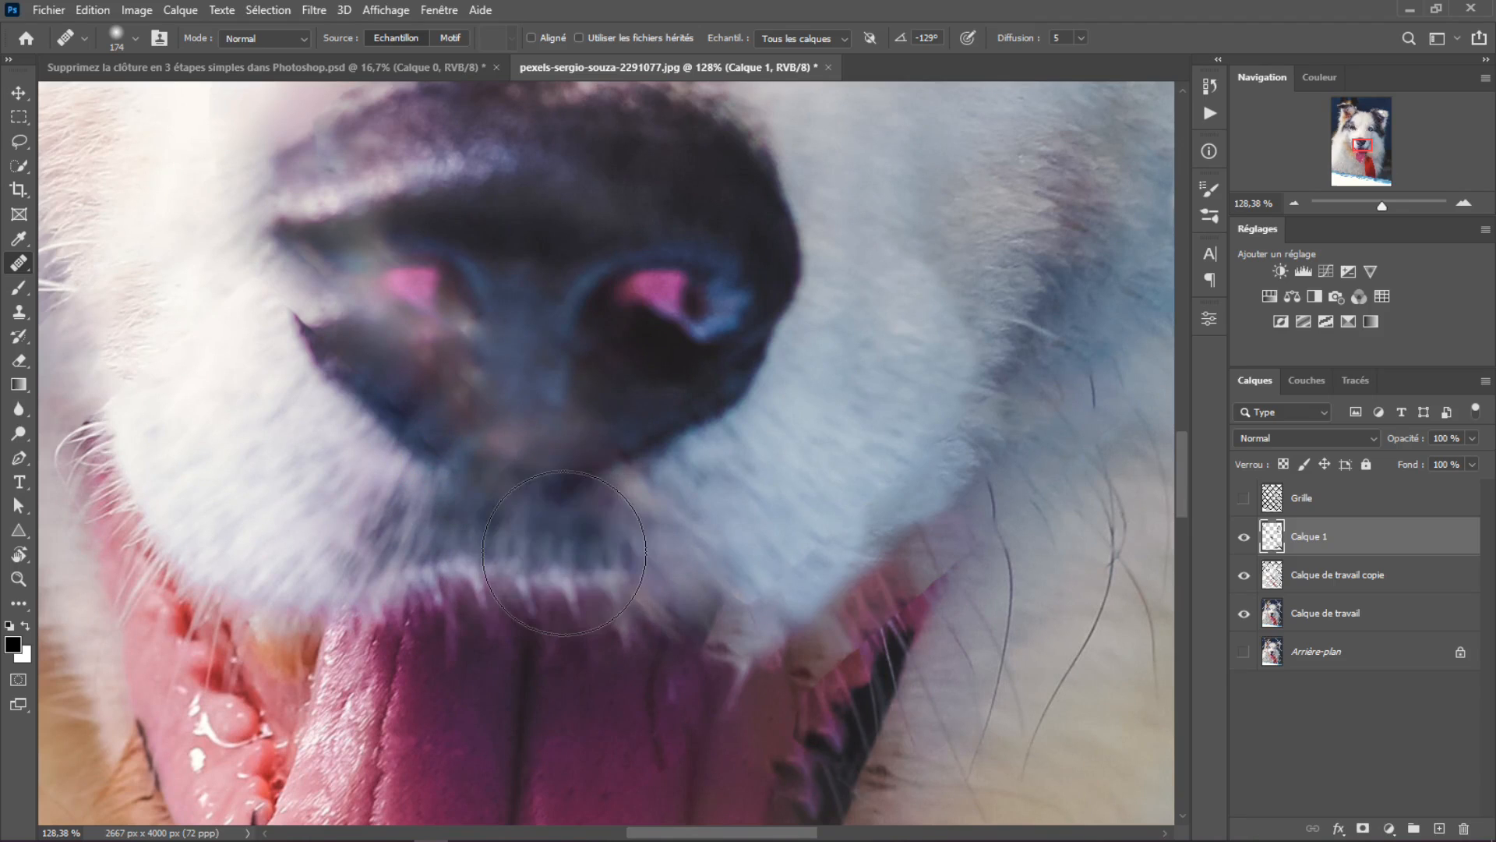
{"action": "scroll", "coordinate": [577, 562], "scroll_direction": "down", "scroll_amount": 3}
{"action": "scroll", "coordinate": [714, 551], "scroll_direction": "up", "scroll_amount": 4}
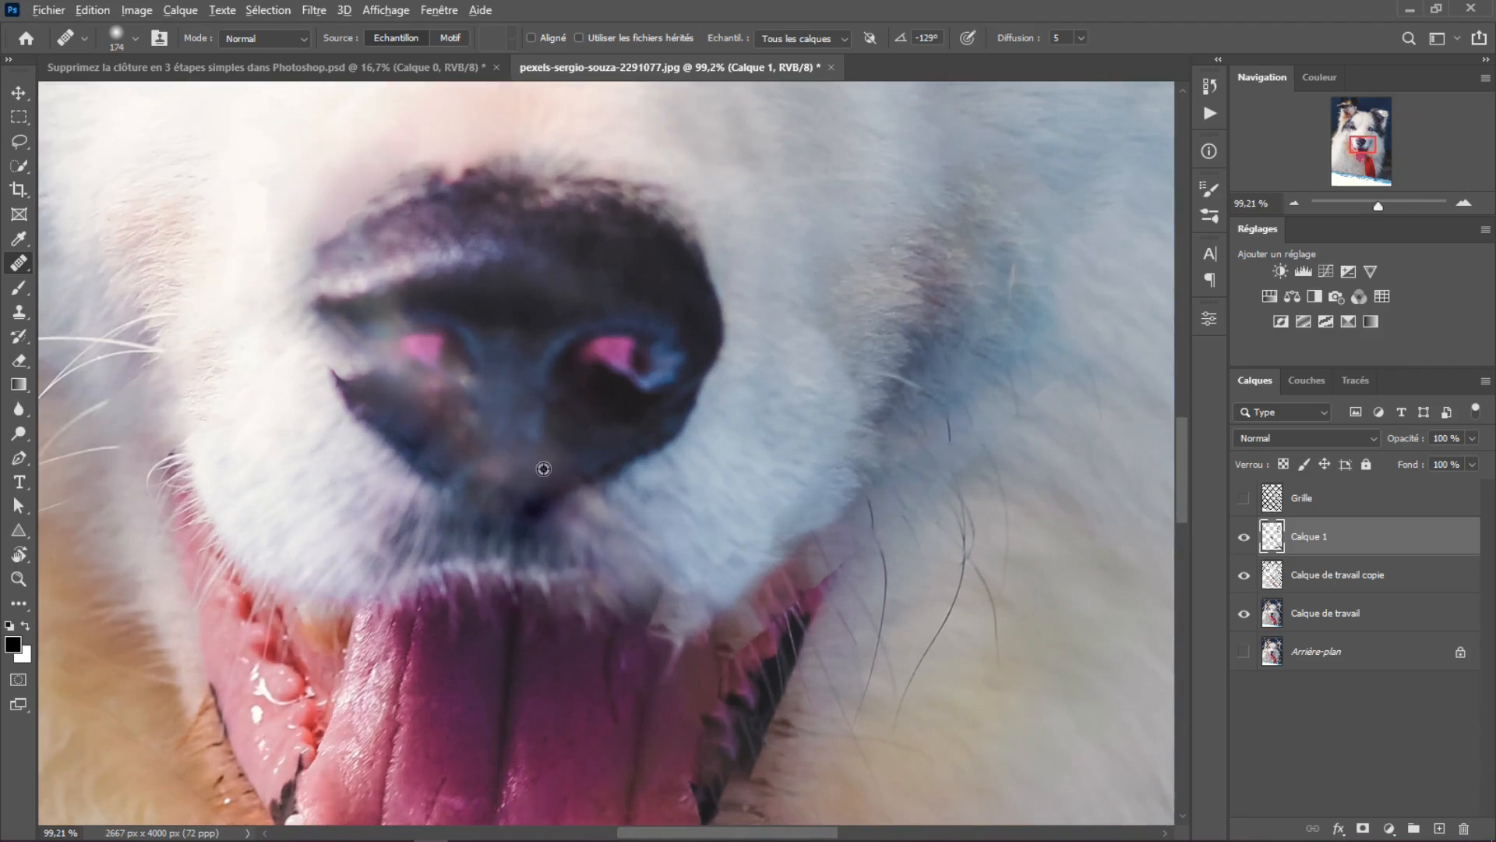
{"action": "left_click", "coordinate": [605, 457], "text": "alt"}
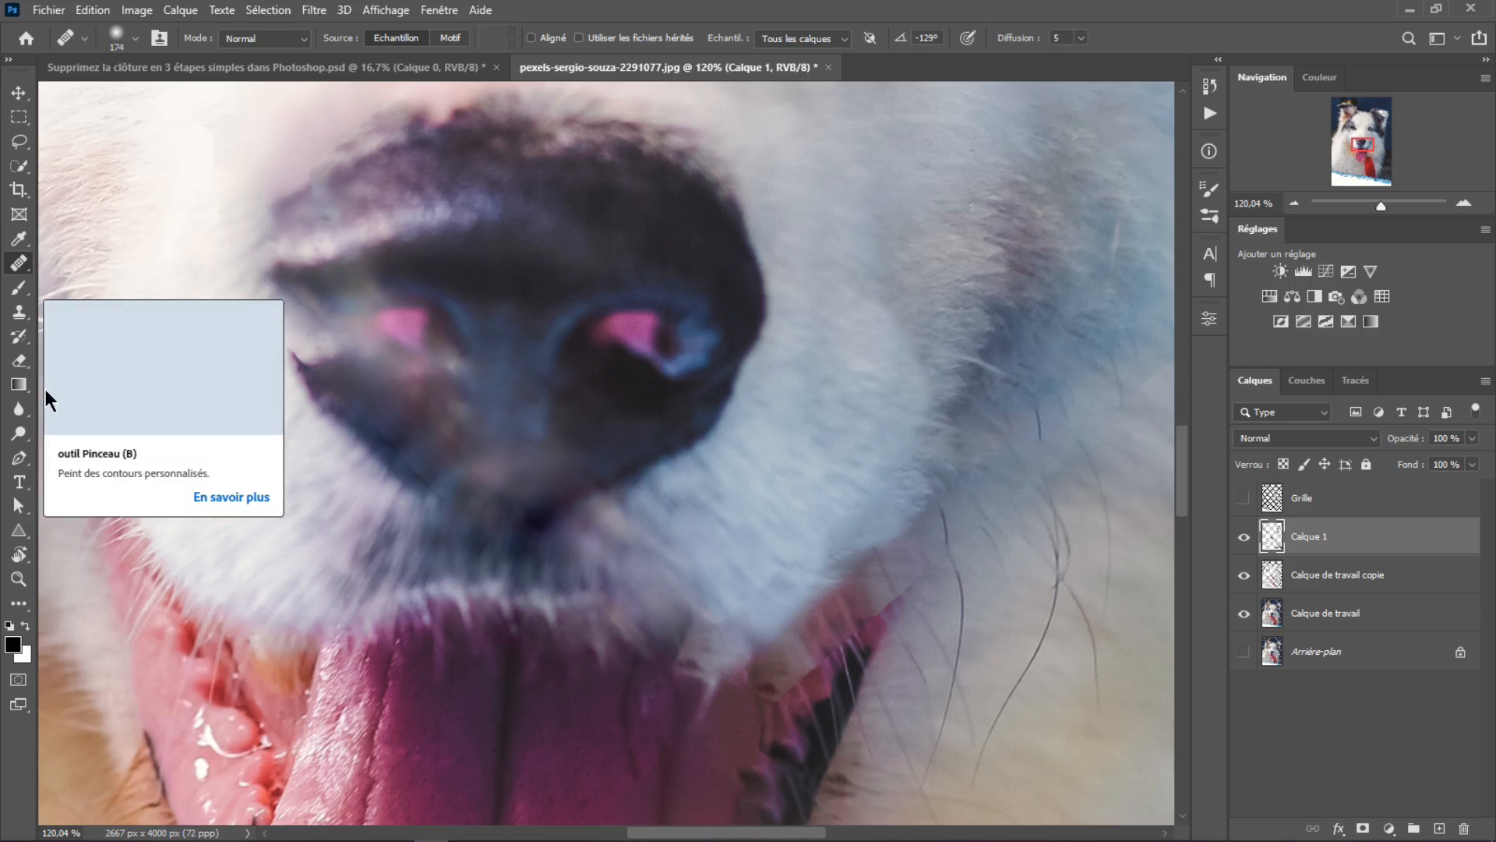
- Switch to the Clone Stamp tool, undo the test stroke over the right nostril, and create a new layer above Calque 1
{"action": "right_click", "coordinate": [28, 269]}
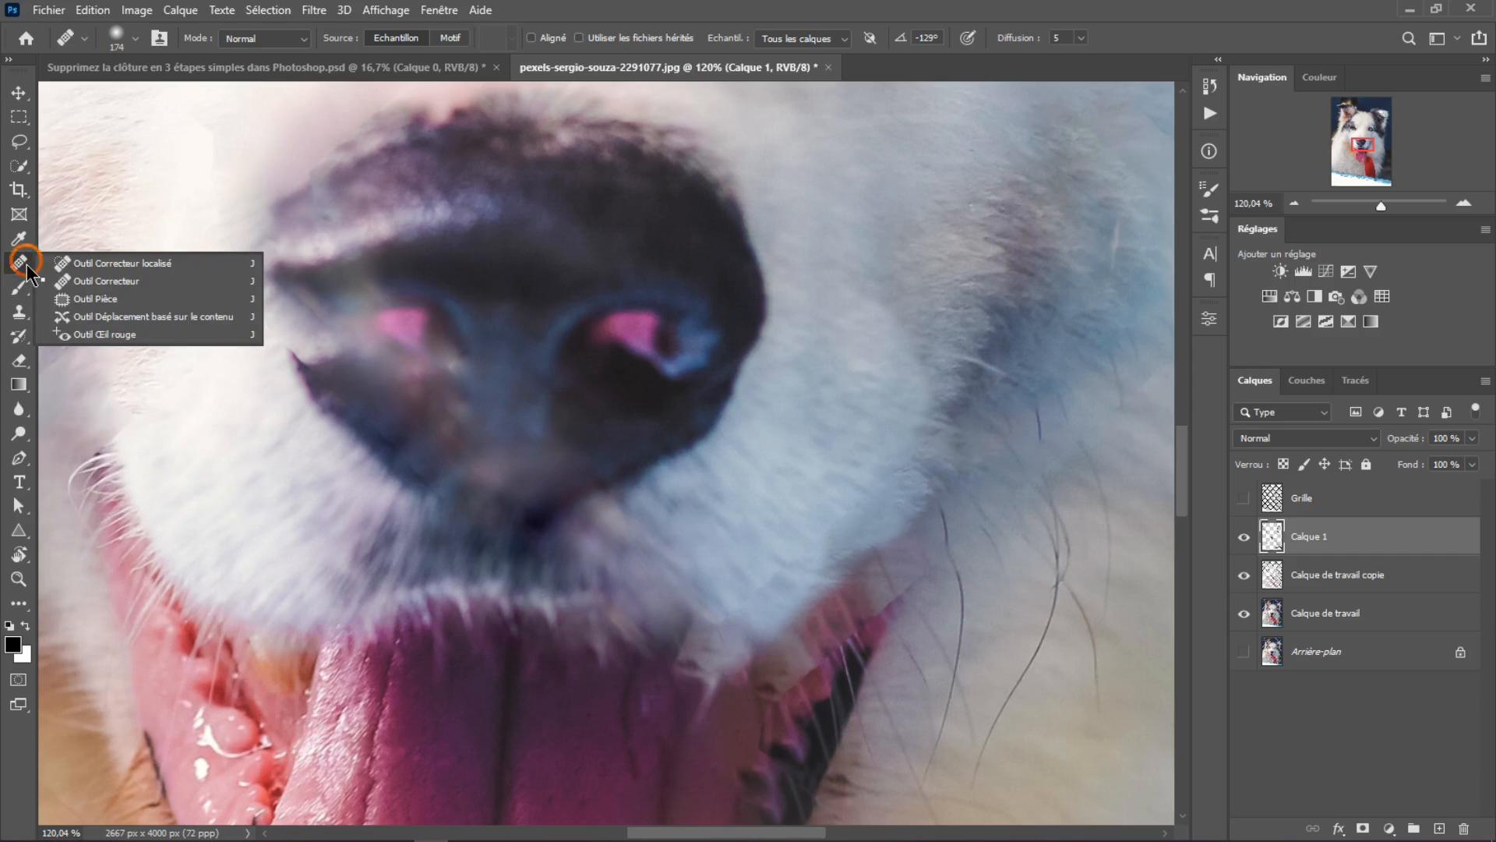
{"action": "left_click", "coordinate": [78, 264]}
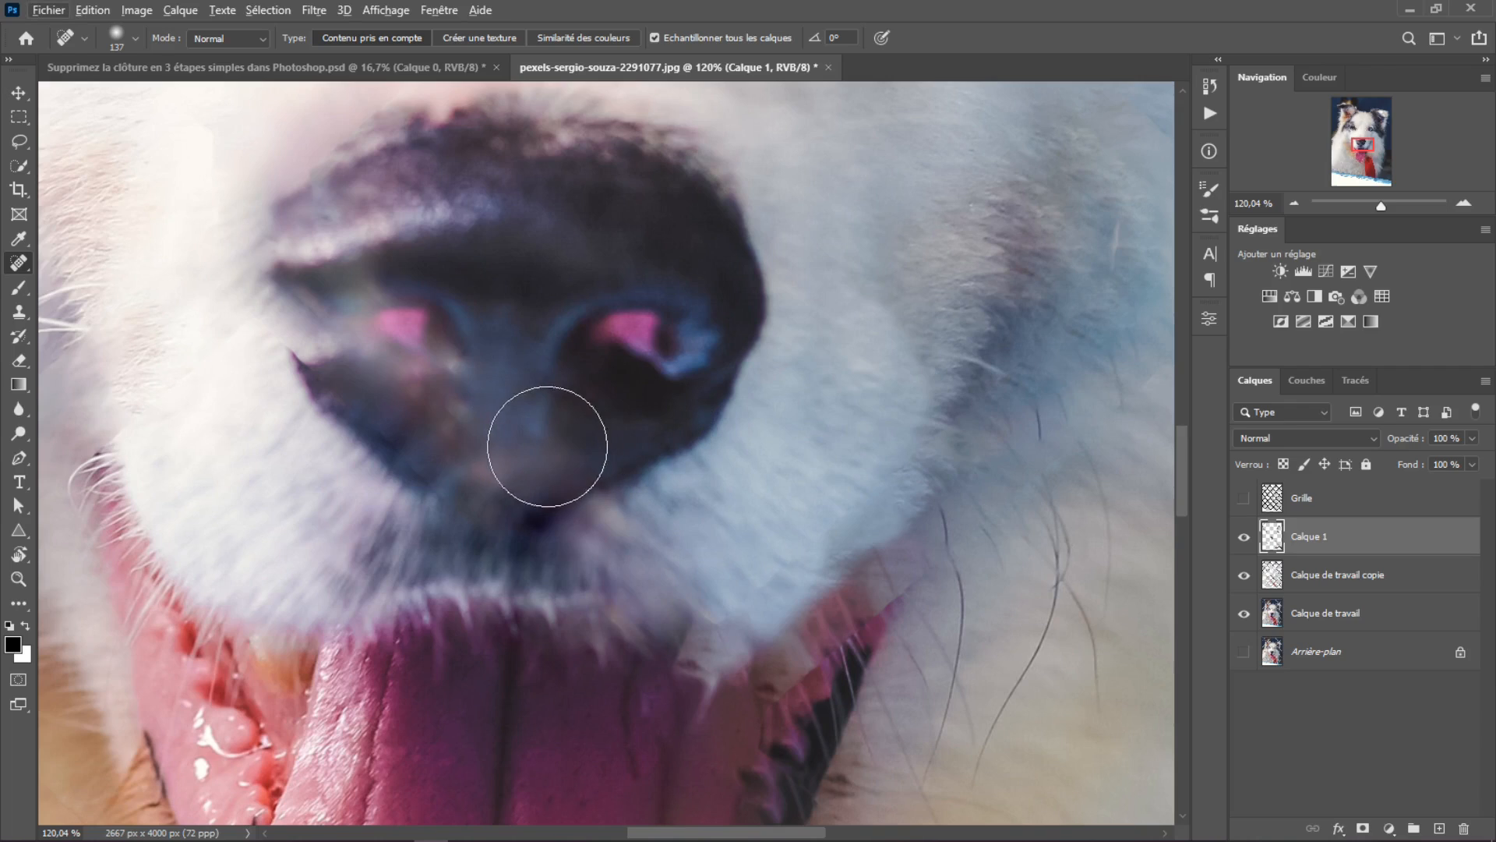
{"action": "left_click", "coordinate": [21, 264]}
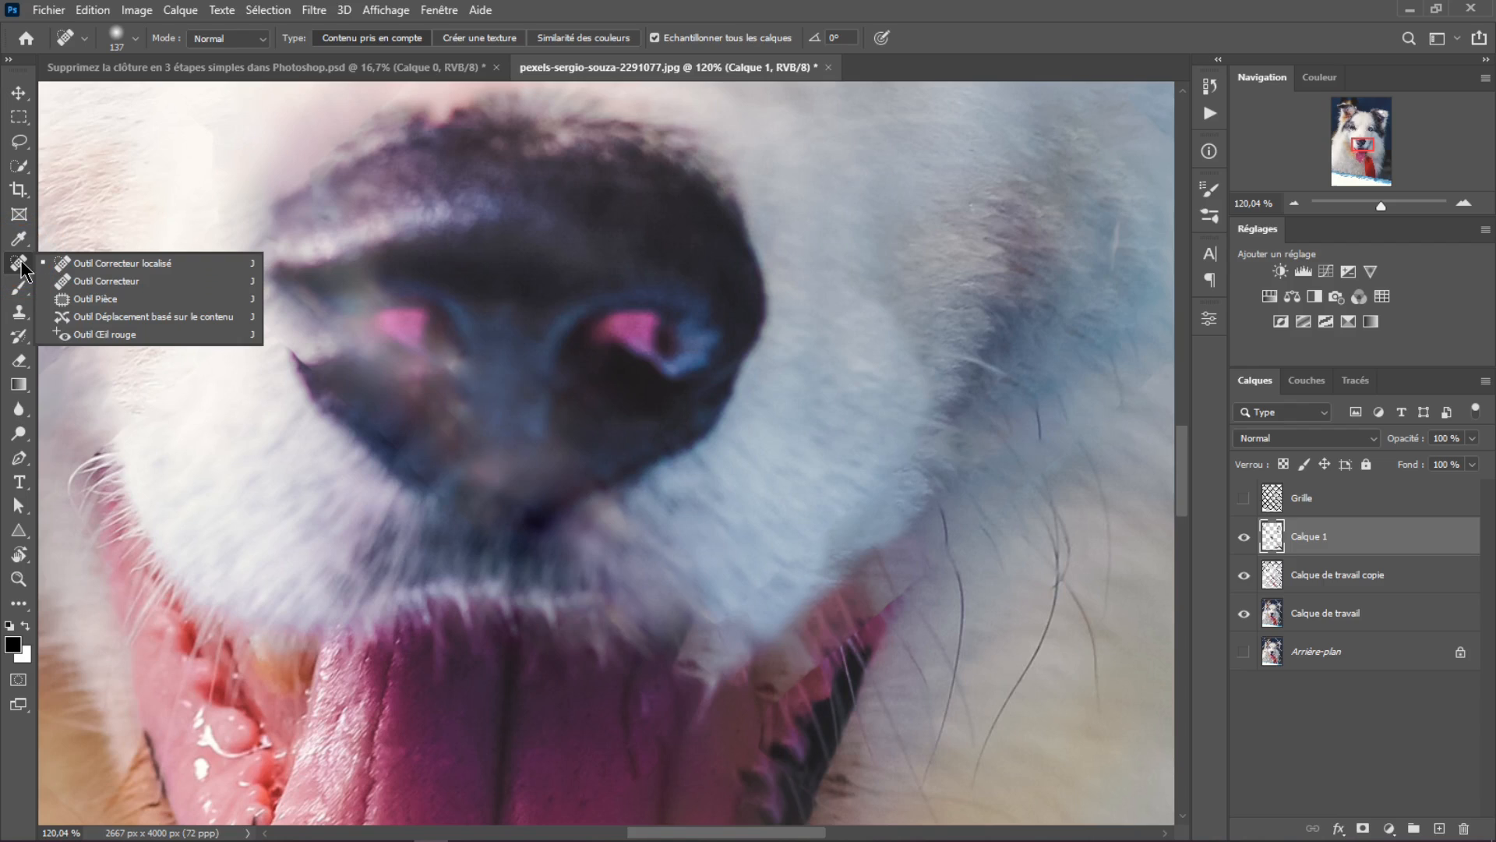
{"action": "left_click", "coordinate": [20, 315]}
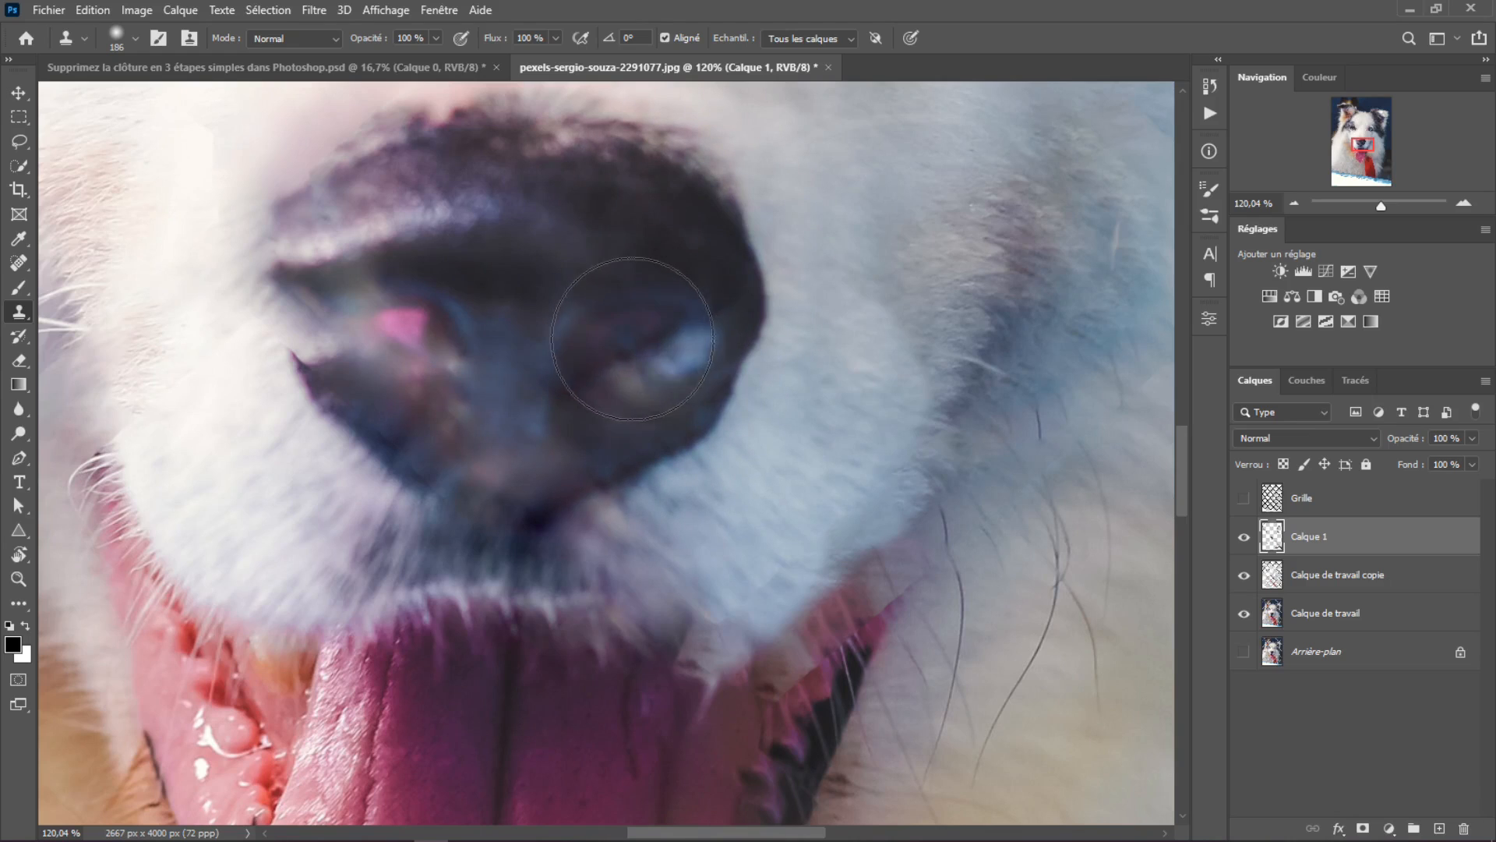
{"action": "mouse_move", "coordinate": [1454, 829]}
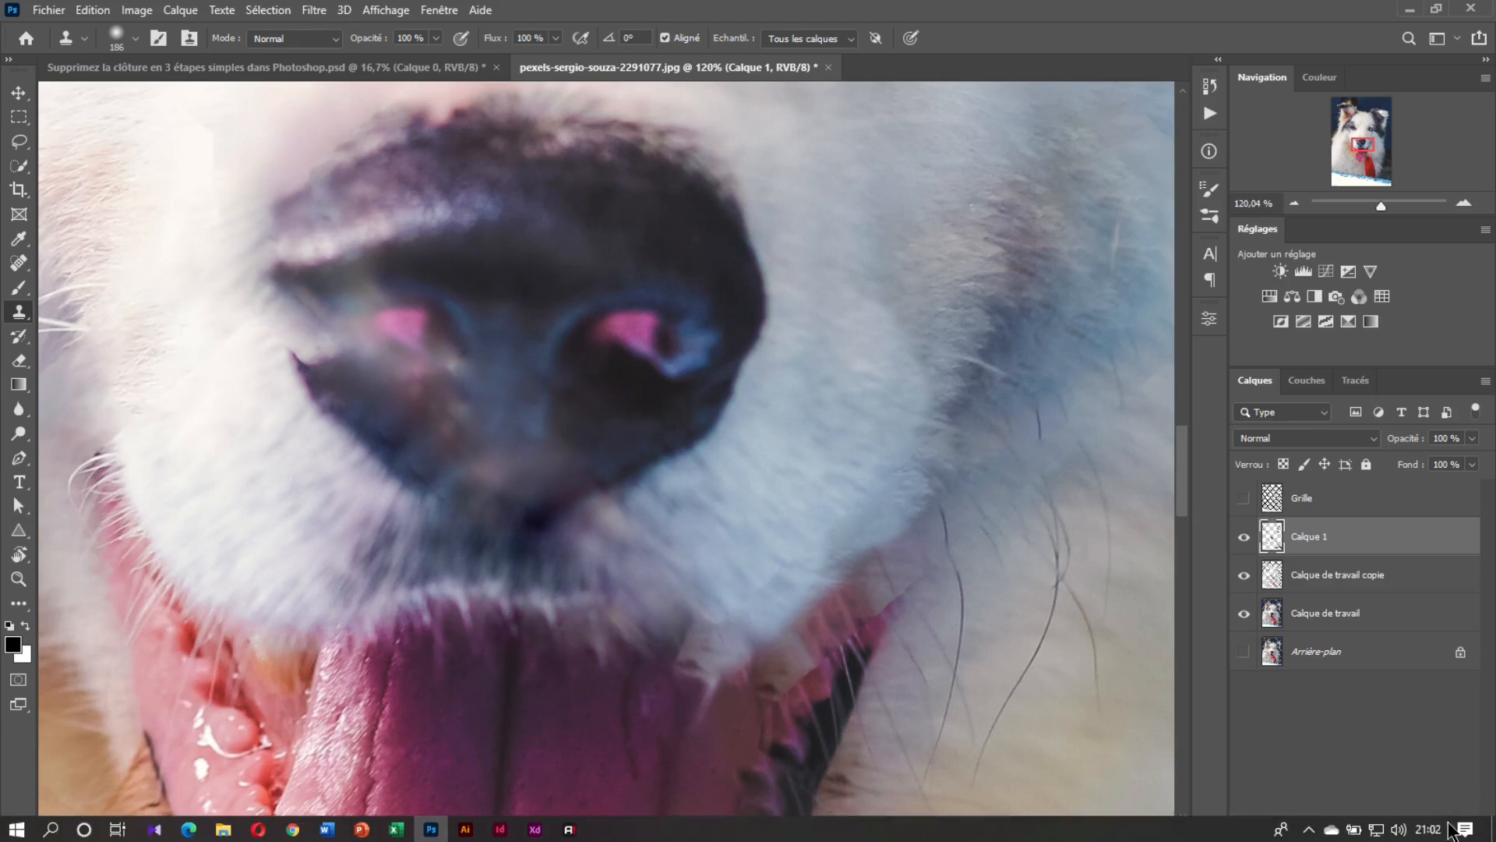
{"action": "left_click", "coordinate": [1440, 829]}
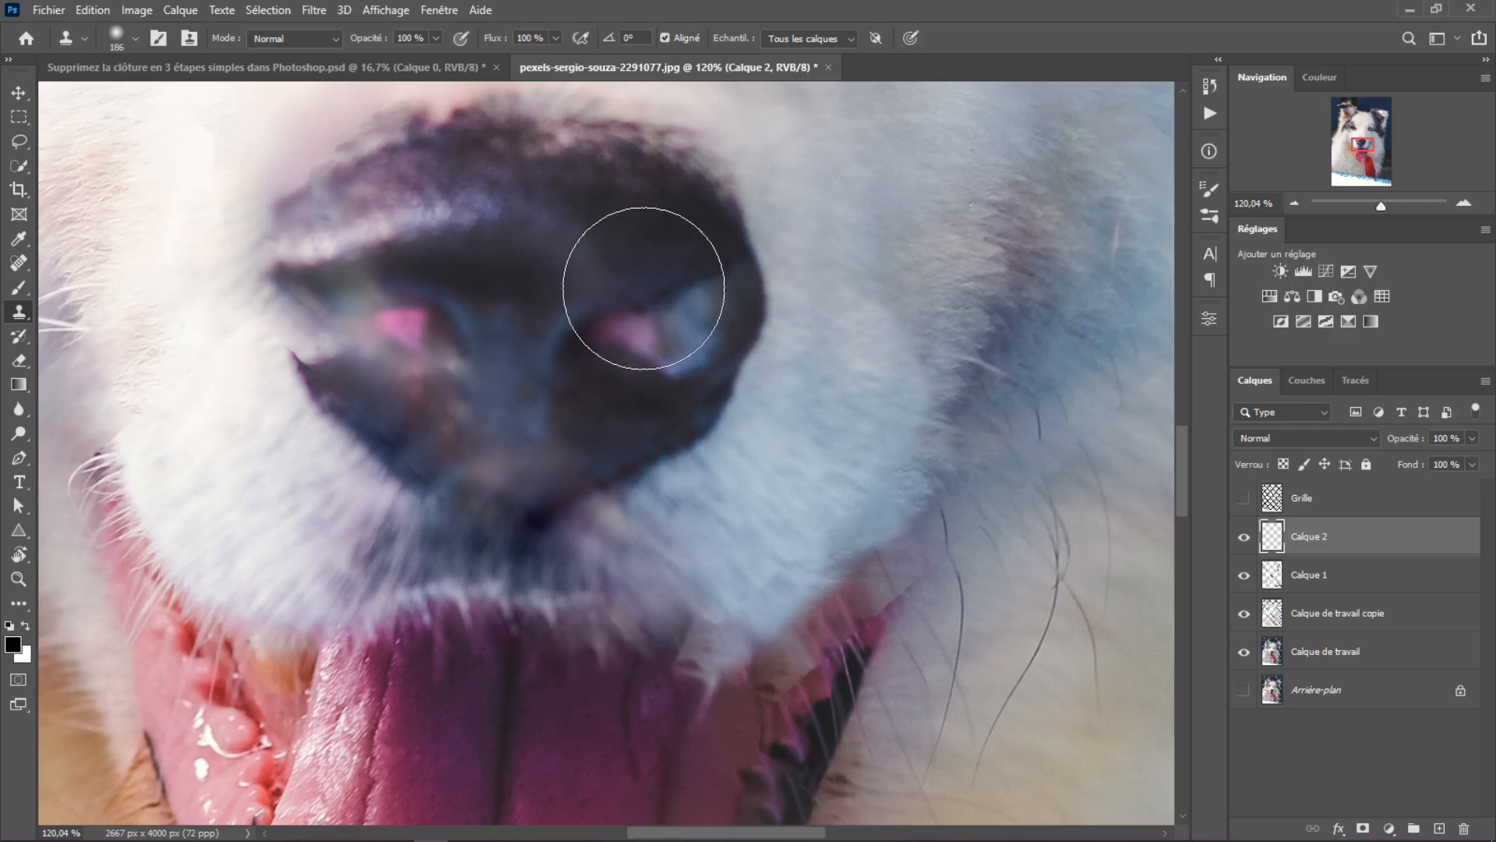
- Clone most of the nose with its clean right nostril onto the new layer, above and to the left of the original nose
{"action": "left_click", "coordinate": [628, 258], "text": "alt"}
{"action": "mouse_move", "coordinate": [625, 321]}
{"action": "left_mouse_down"}
{"action": "mouse_move", "coordinate": [726, 615]}
{"action": "mouse_move", "coordinate": [749, 620]}
{"action": "left_mouse_up"}
{"action": "mouse_move", "coordinate": [472, 271]}
{"action": "left_mouse_down"}
{"action": "mouse_move", "coordinate": [402, 293]}
{"action": "mouse_move", "coordinate": [475, 380]}
{"action": "mouse_move", "coordinate": [424, 488]}
{"action": "mouse_move", "coordinate": [381, 493]}
{"action": "mouse_move", "coordinate": [385, 516]}
{"action": "mouse_move", "coordinate": [421, 503]}
{"action": "mouse_move", "coordinate": [477, 438]}
{"action": "mouse_move", "coordinate": [550, 306]}
{"action": "mouse_move", "coordinate": [501, 205]}
{"action": "mouse_move", "coordinate": [539, 263]}
{"action": "mouse_move", "coordinate": [474, 183]}
{"action": "mouse_move", "coordinate": [483, 409]}
{"action": "mouse_move", "coordinate": [522, 265]}
{"action": "mouse_move", "coordinate": [441, 487]}
{"action": "left_mouse_up"}
- Move the cloned nose down over the original nose and flip it horizontally
{"action": "key", "text": "v"}
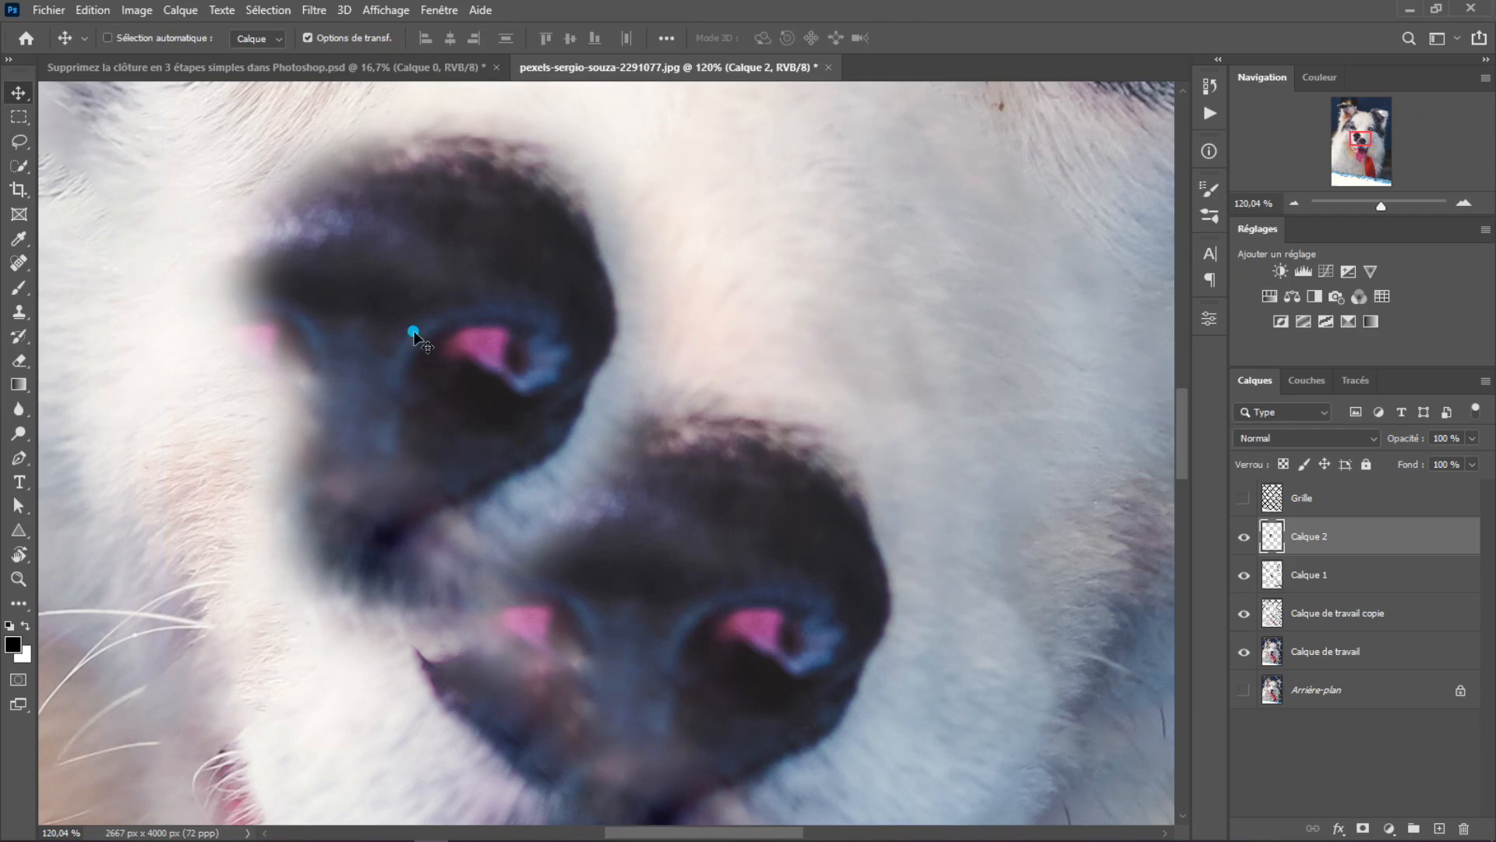
{"action": "mouse_move", "coordinate": [428, 323]}
{"action": "left_mouse_down"}
{"action": "mouse_move", "coordinate": [602, 687]}
{"action": "mouse_move", "coordinate": [730, 291]}
{"action": "mouse_move", "coordinate": [611, 457]}
{"action": "mouse_move", "coordinate": [620, 317]}
{"action": "mouse_move", "coordinate": [598, 347]}
{"action": "left_mouse_up"}
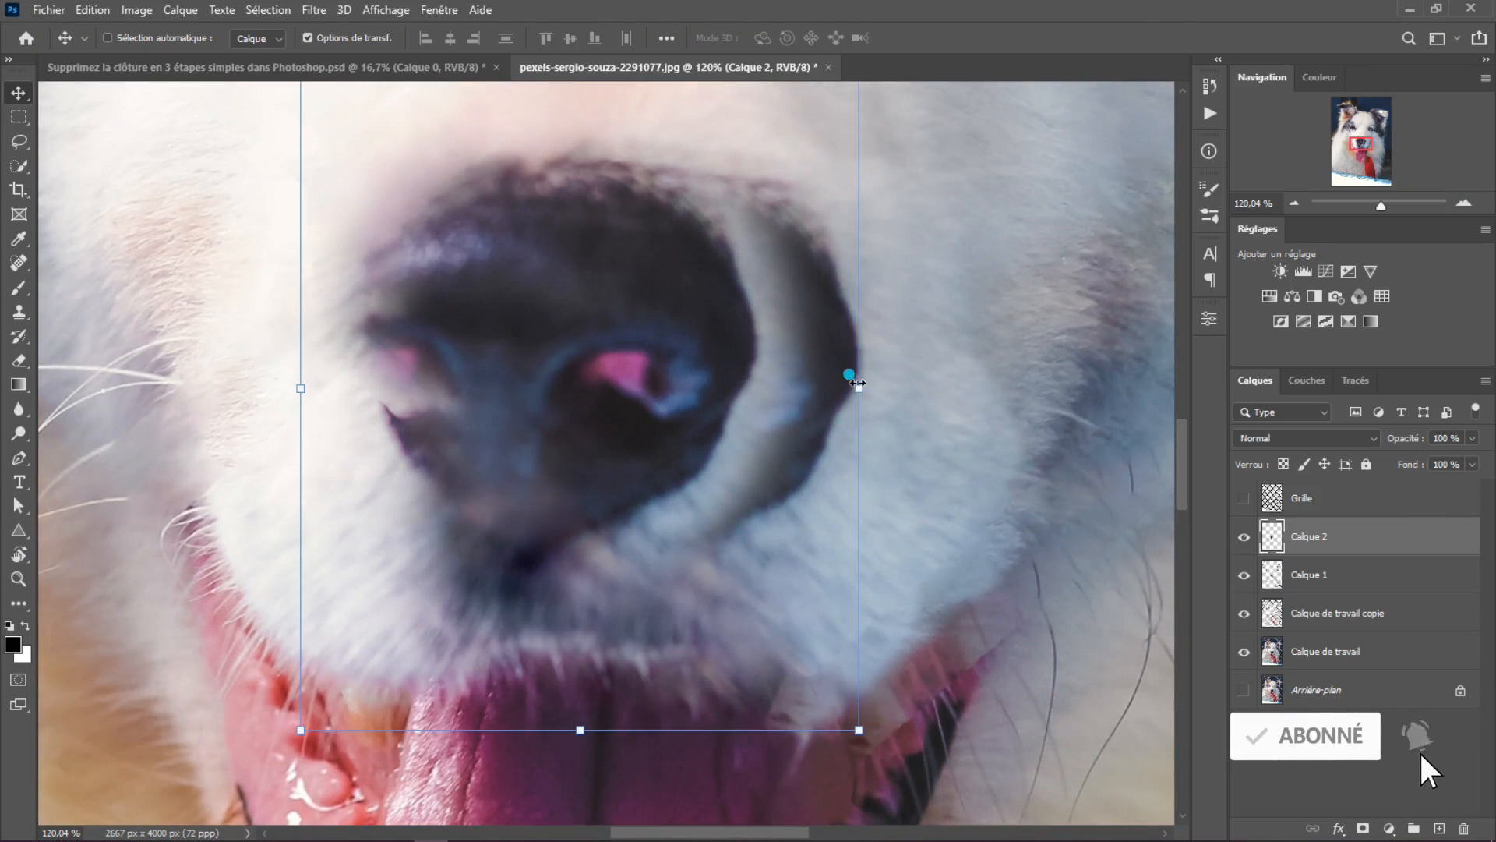
{"action": "left_click", "coordinate": [857, 383]}
{"action": "scroll", "coordinate": [857, 390], "scroll_direction": "up", "scroll_amount": 2}
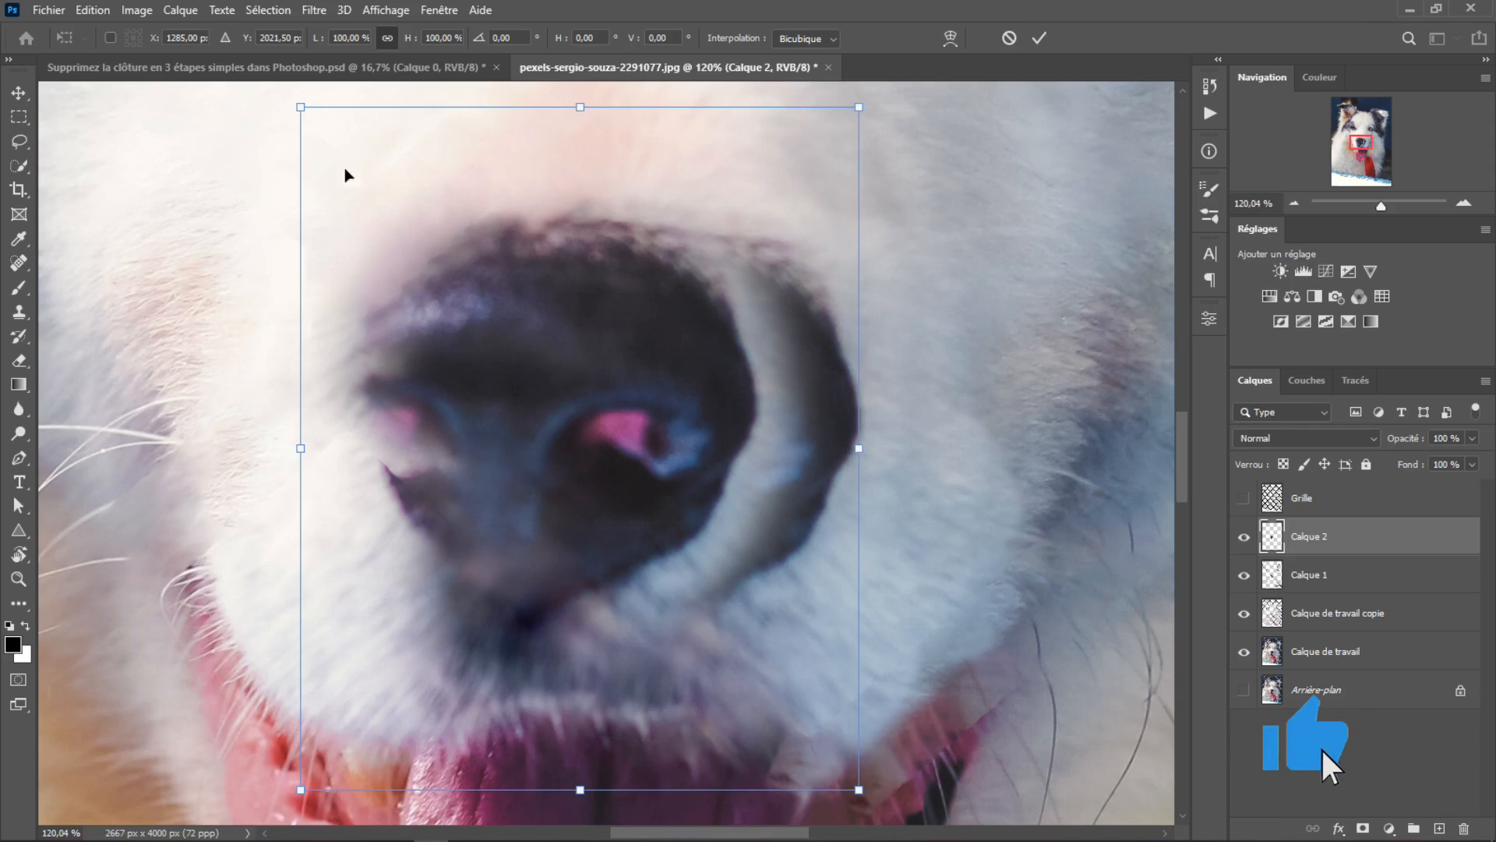
{"action": "right_click", "coordinate": [687, 418]}
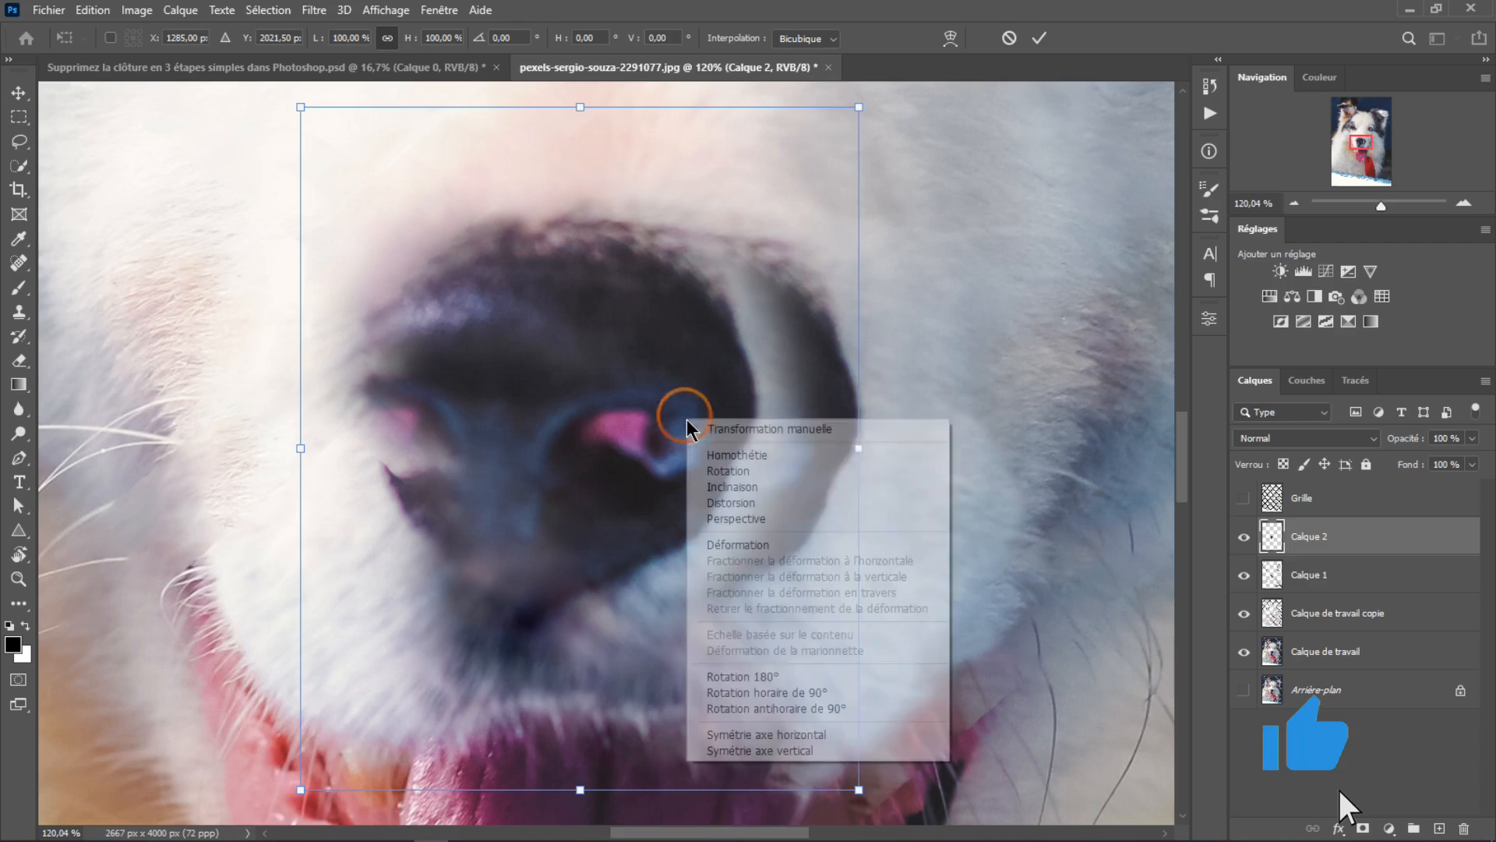
{"action": "left_click", "coordinate": [798, 735]}
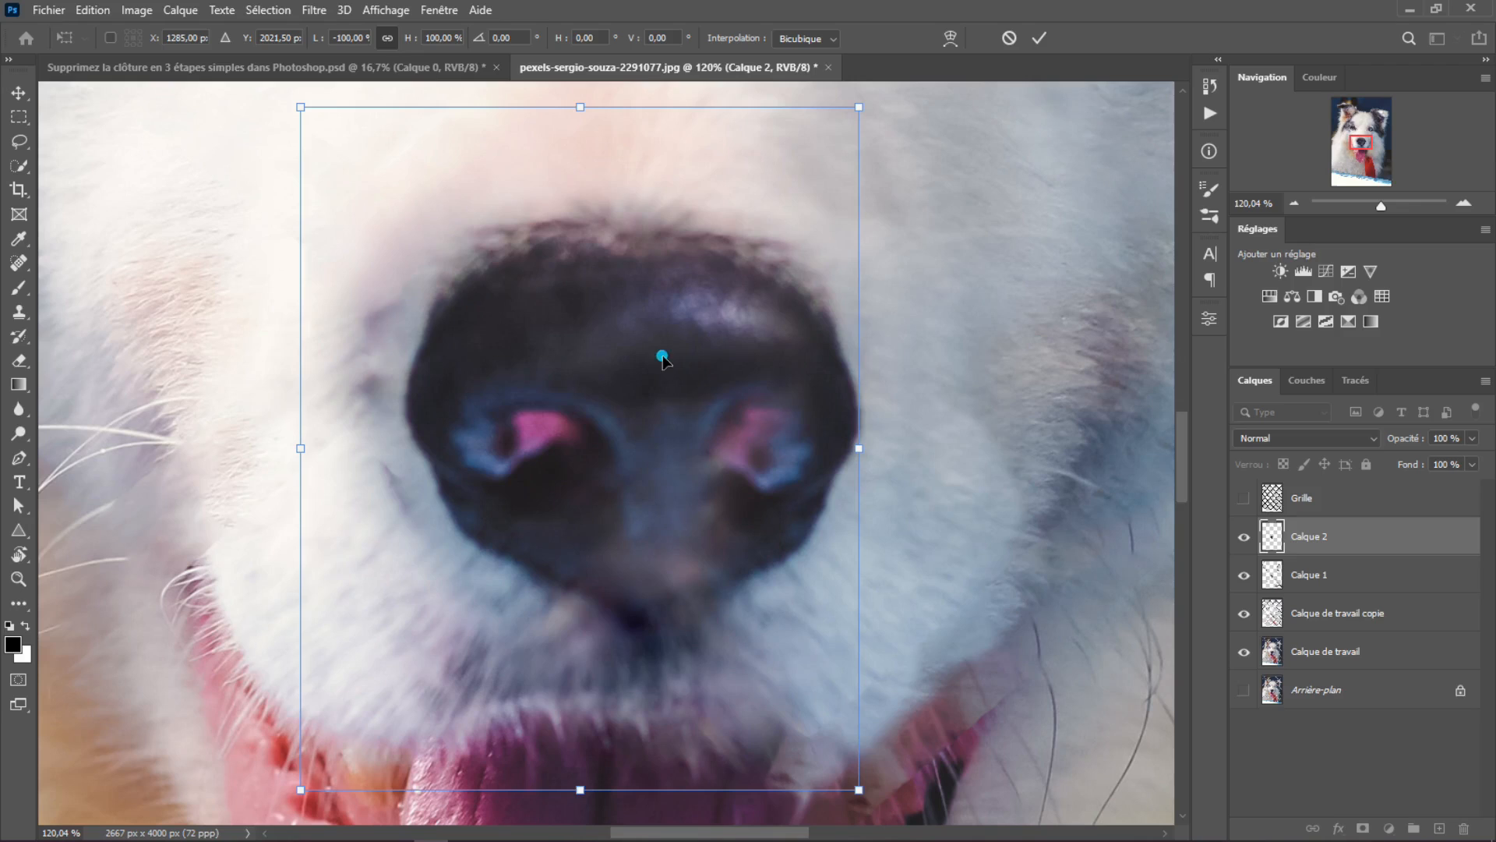
- Align the flipped nose copy with the left half of the original nose and apply the transformation
{"action": "left_click_drag", "start_coordinate": [661, 357], "coordinate": [573, 362]}
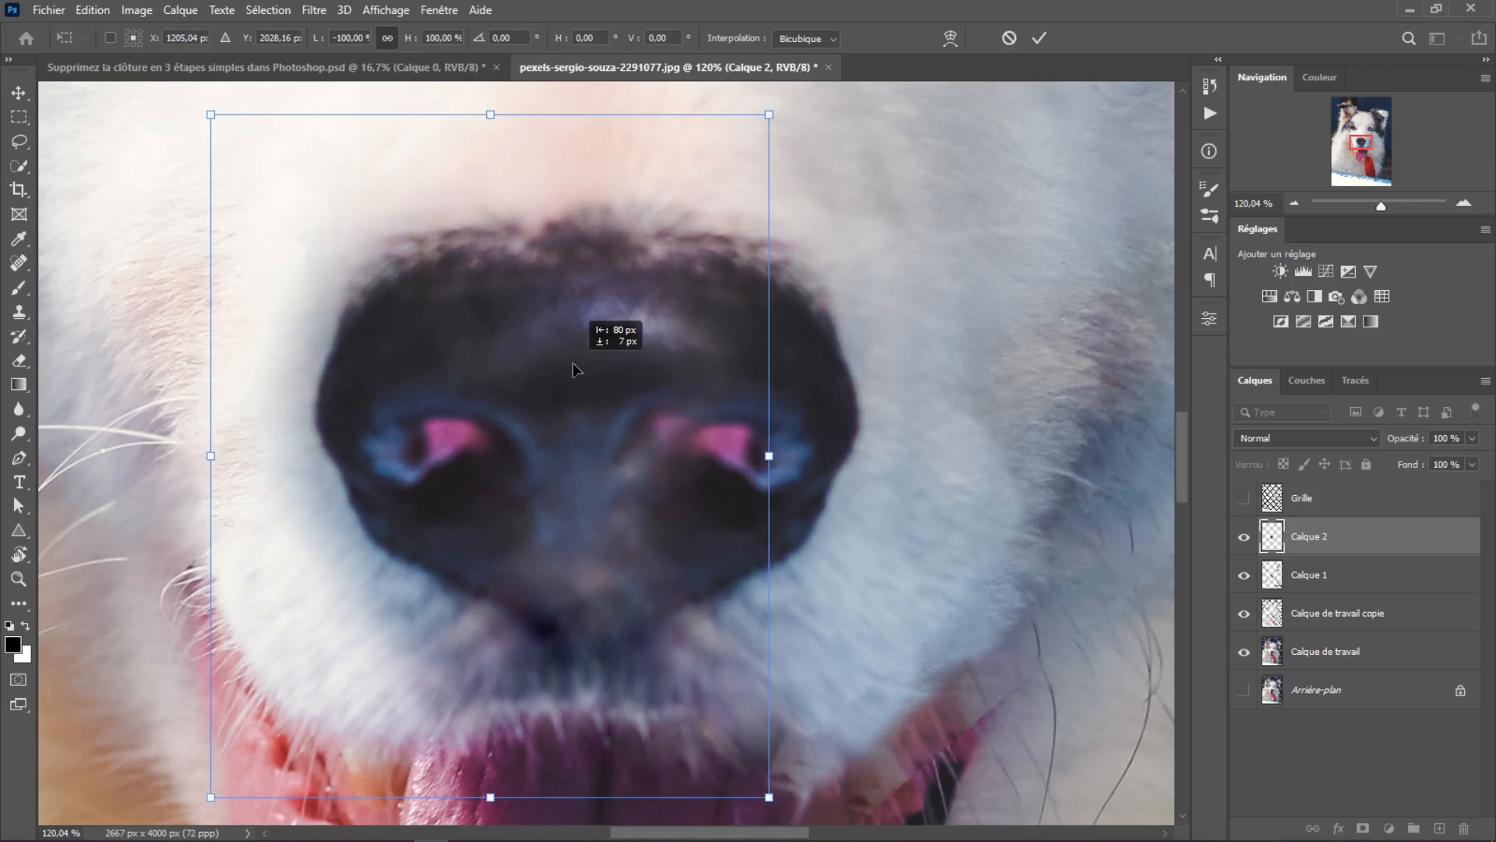
{"action": "scroll", "coordinate": [572, 362], "scroll_direction": "down", "scroll_amount": 4}
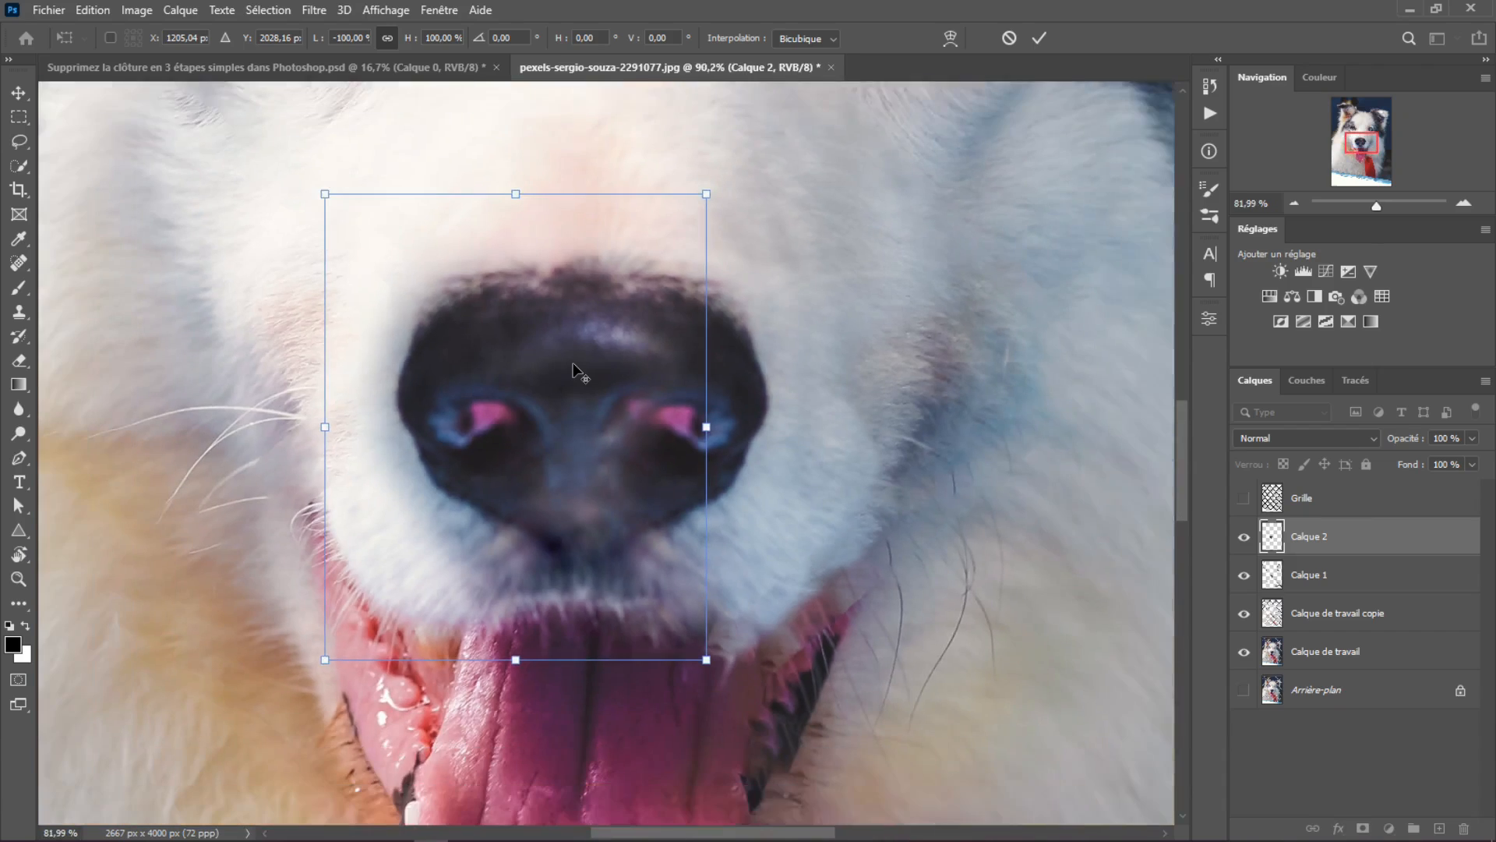
{"action": "scroll", "coordinate": [573, 362], "scroll_direction": "down", "scroll_amount": 2}
{"action": "scroll", "coordinate": [573, 362], "scroll_direction": "up", "scroll_amount": 5}
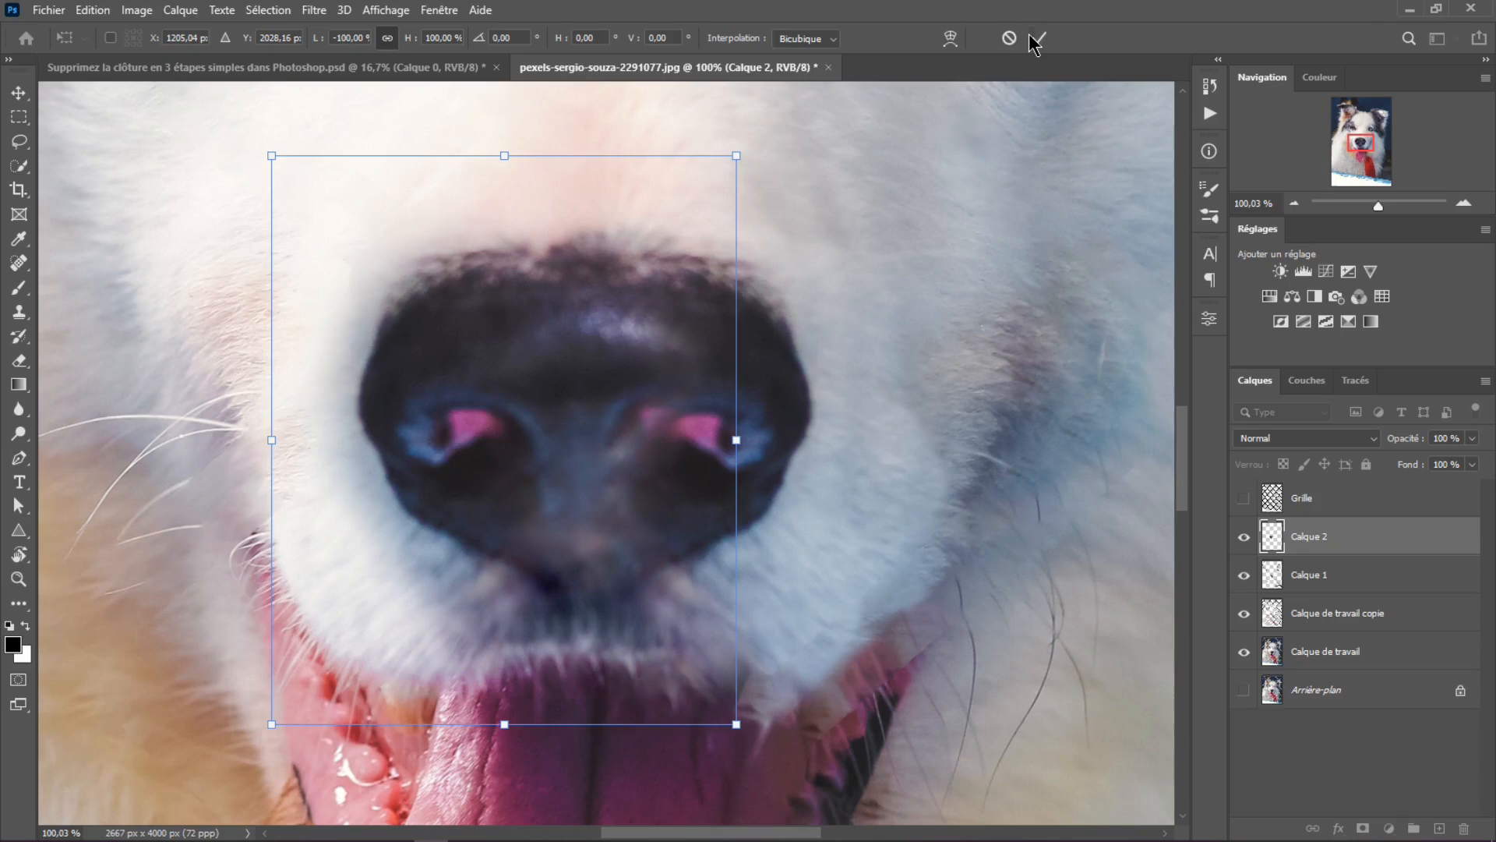
{"action": "left_click", "coordinate": [1036, 39]}
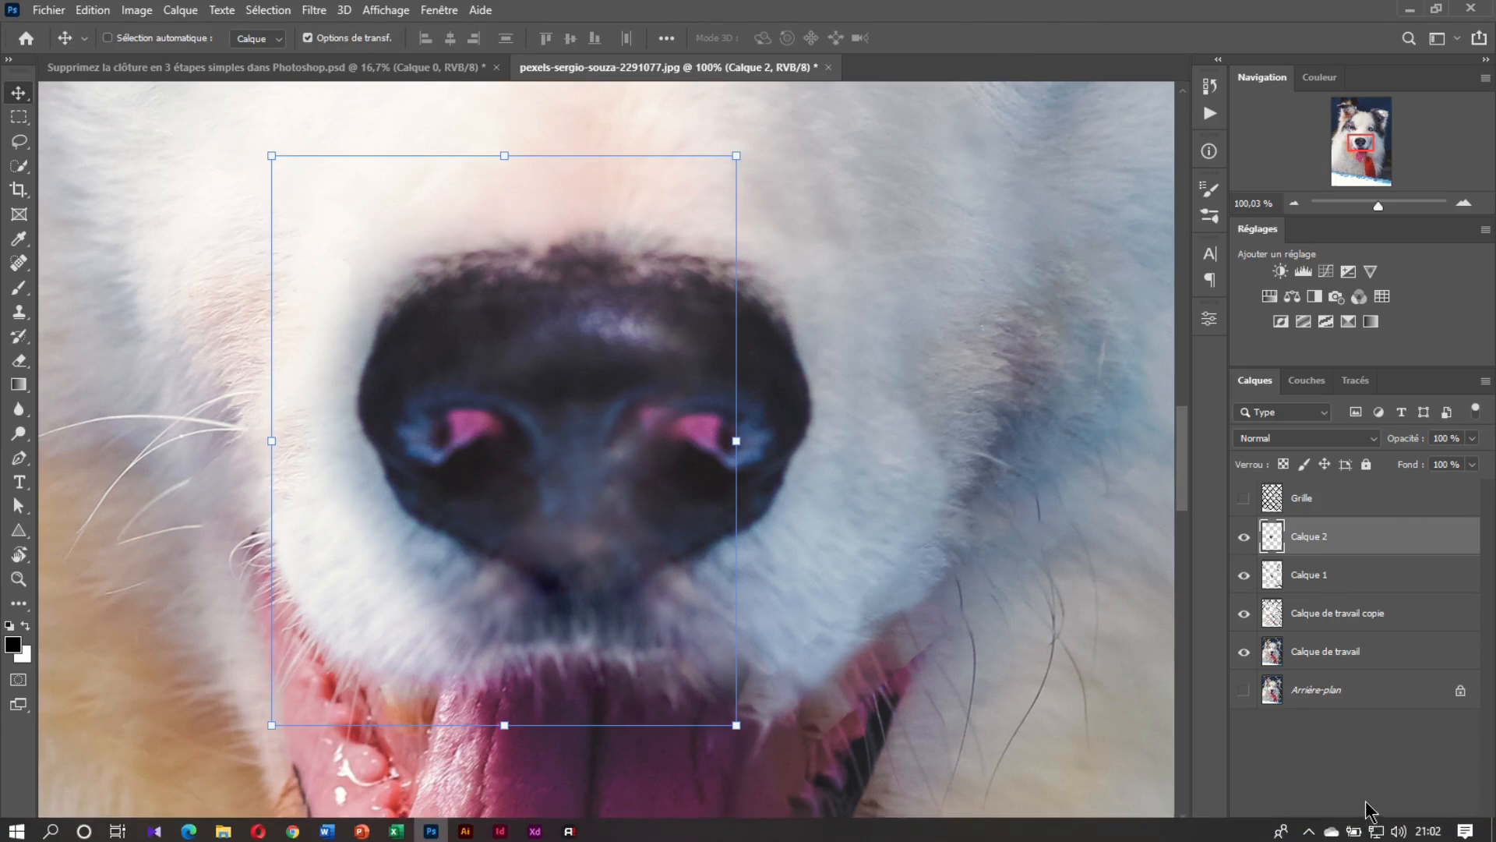
- Add a layer mask to Calque 2 and paint it with a soft black brush to blend the copy's edges into the fur around the nose
{"action": "left_click", "coordinate": [1361, 826]}
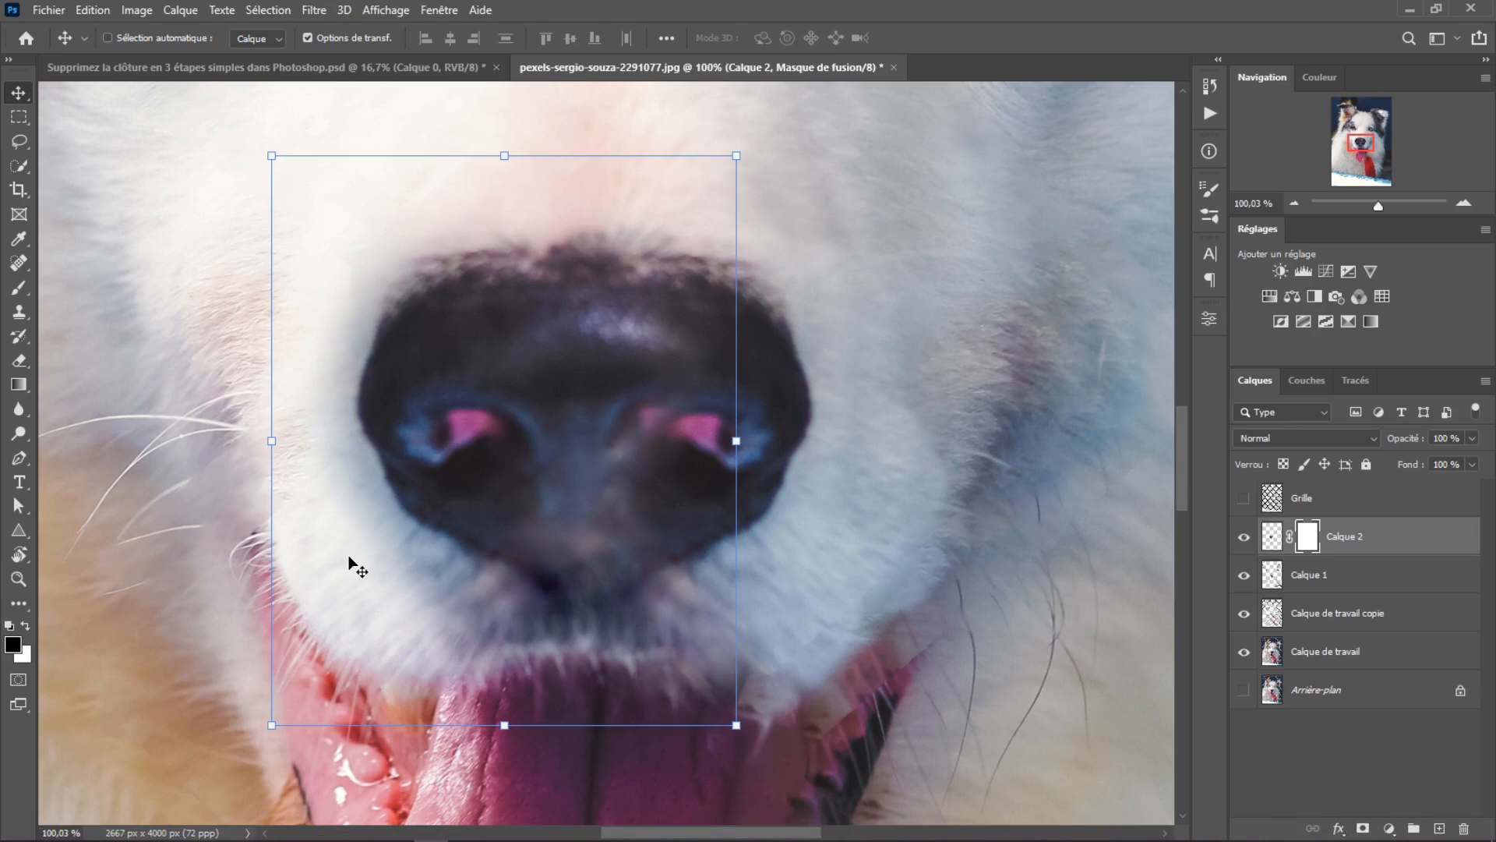
{"action": "key", "text": "b"}
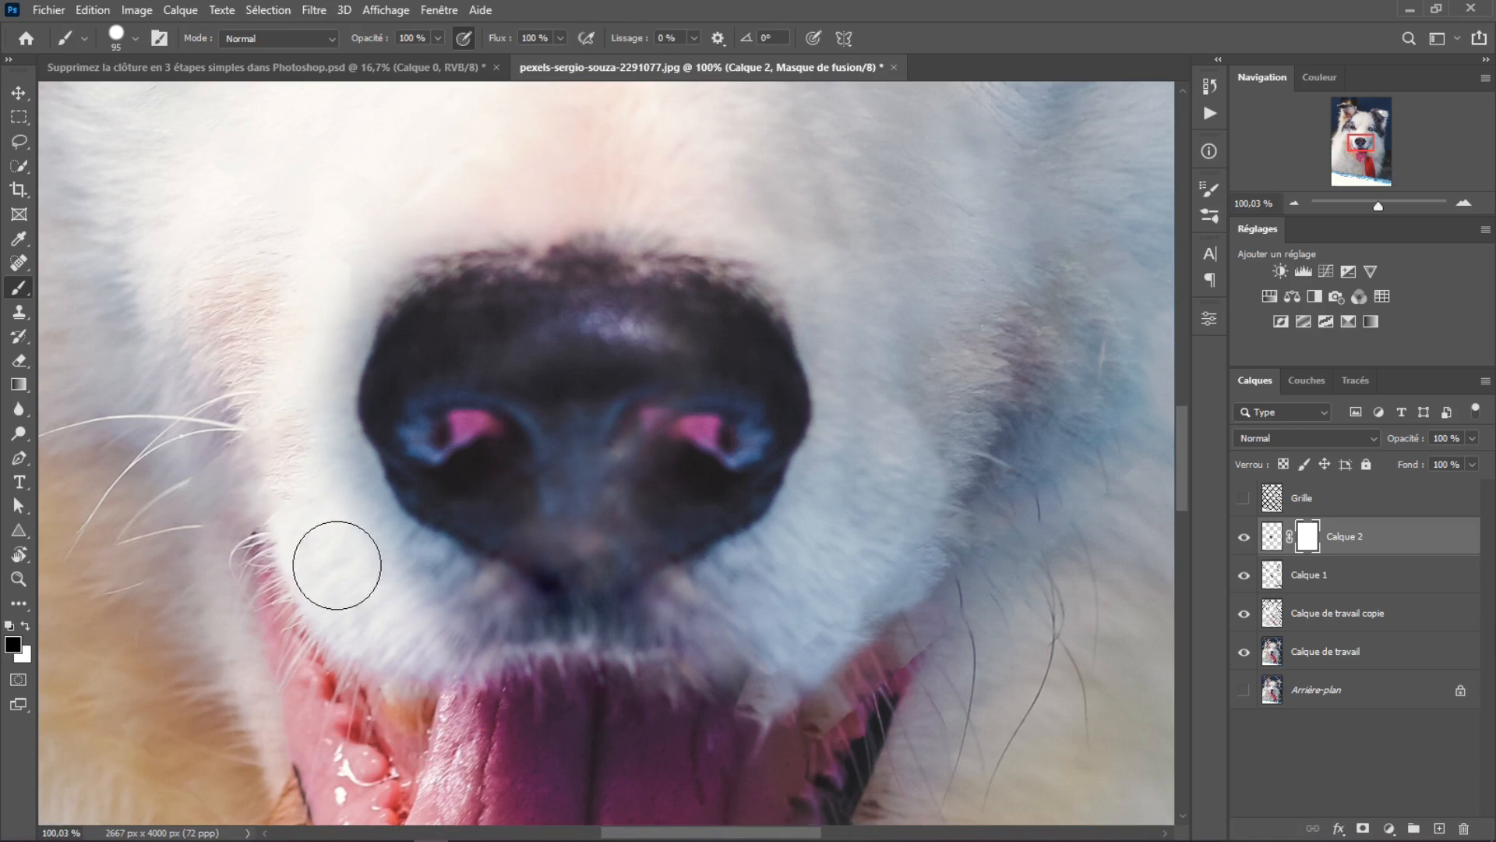
{"action": "right_click", "coordinate": [414, 582], "text": "alt"}
{"action": "mouse_move", "coordinate": [569, 625]}
{"action": "left_mouse_down"}
{"action": "mouse_move", "coordinate": [413, 604]}
{"action": "mouse_move", "coordinate": [472, 625]}
{"action": "left_mouse_up"}
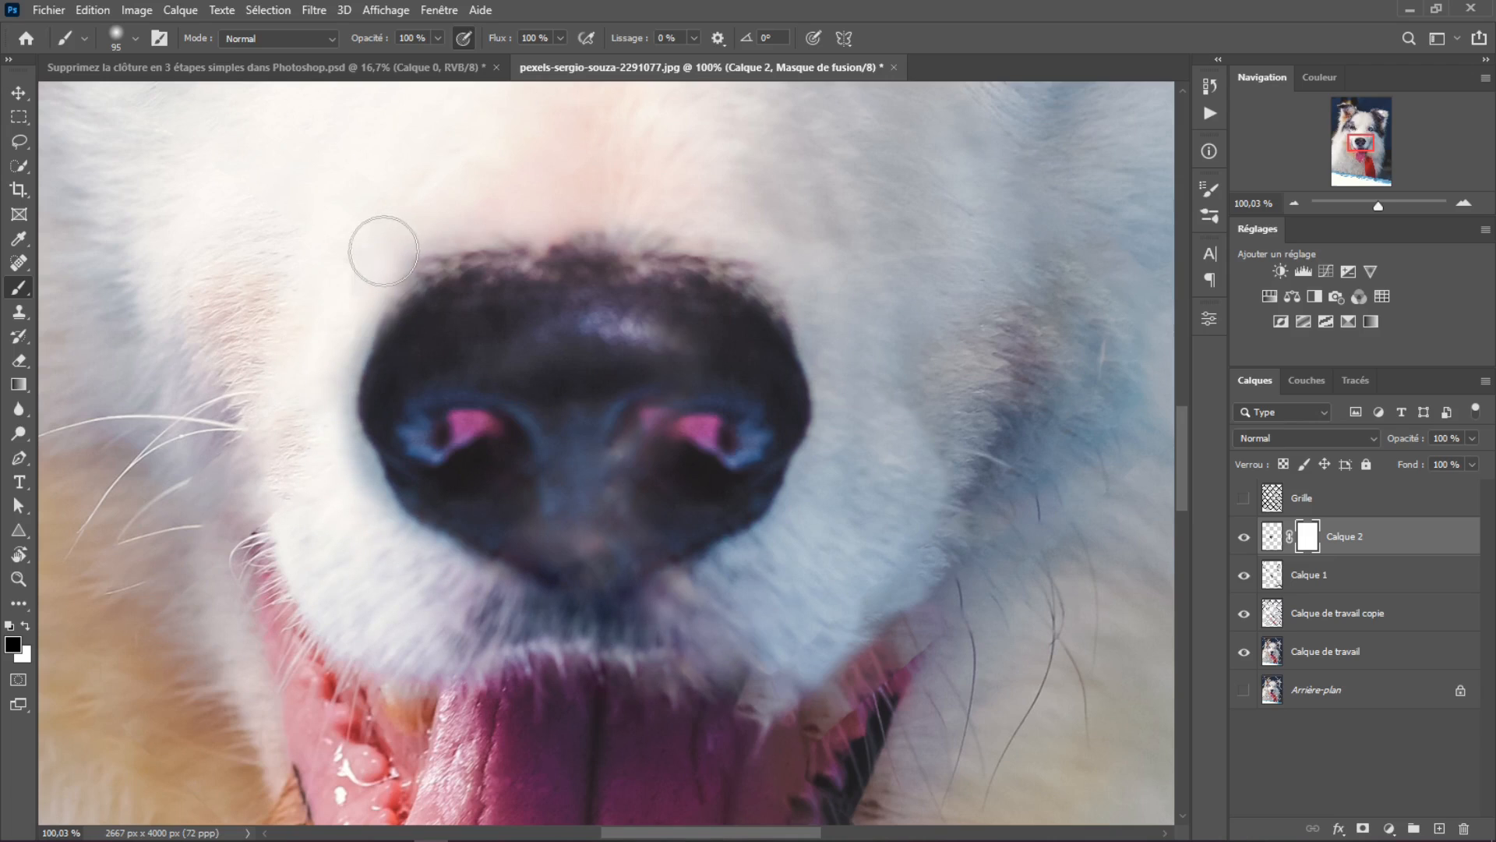
{"action": "mouse_move", "coordinate": [383, 251]}
{"action": "left_mouse_down"}
{"action": "mouse_move", "coordinate": [468, 174]}
{"action": "mouse_move", "coordinate": [545, 184]}
{"action": "mouse_move", "coordinate": [328, 303]}
{"action": "mouse_move", "coordinate": [319, 447]}
{"action": "mouse_move", "coordinate": [582, 725]}
{"action": "left_mouse_up"}
{"action": "left_click", "coordinate": [314, 178]}
{"action": "left_click", "coordinate": [568, 142]}
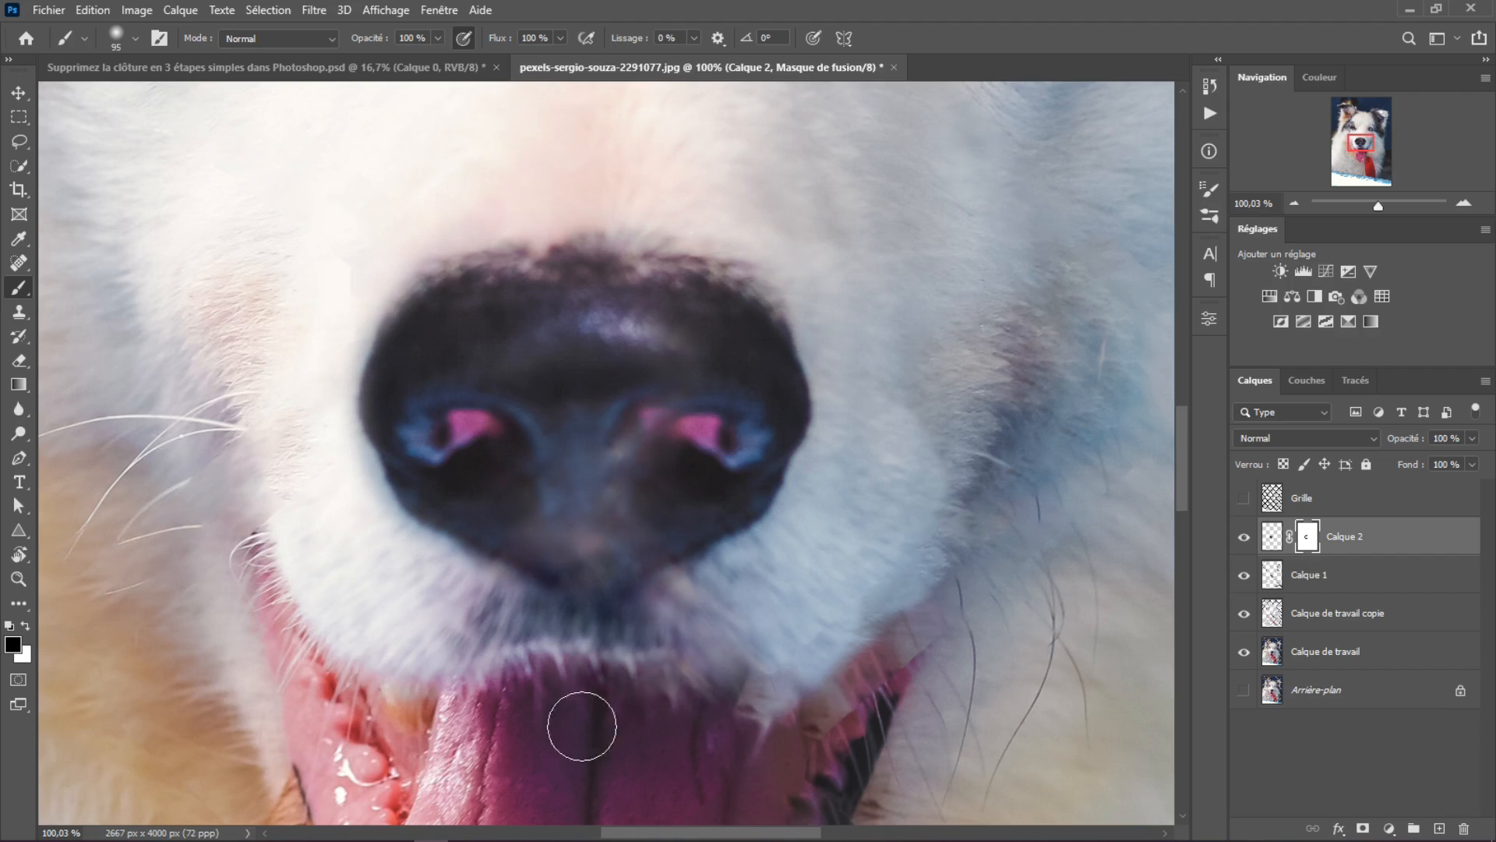
- Mask out the mirrored copy between the nostrils and over the inner right nostril, undoing unwanted strokes
{"action": "scroll", "coordinate": [789, 577], "scroll_direction": "down", "scroll_amount": 10}
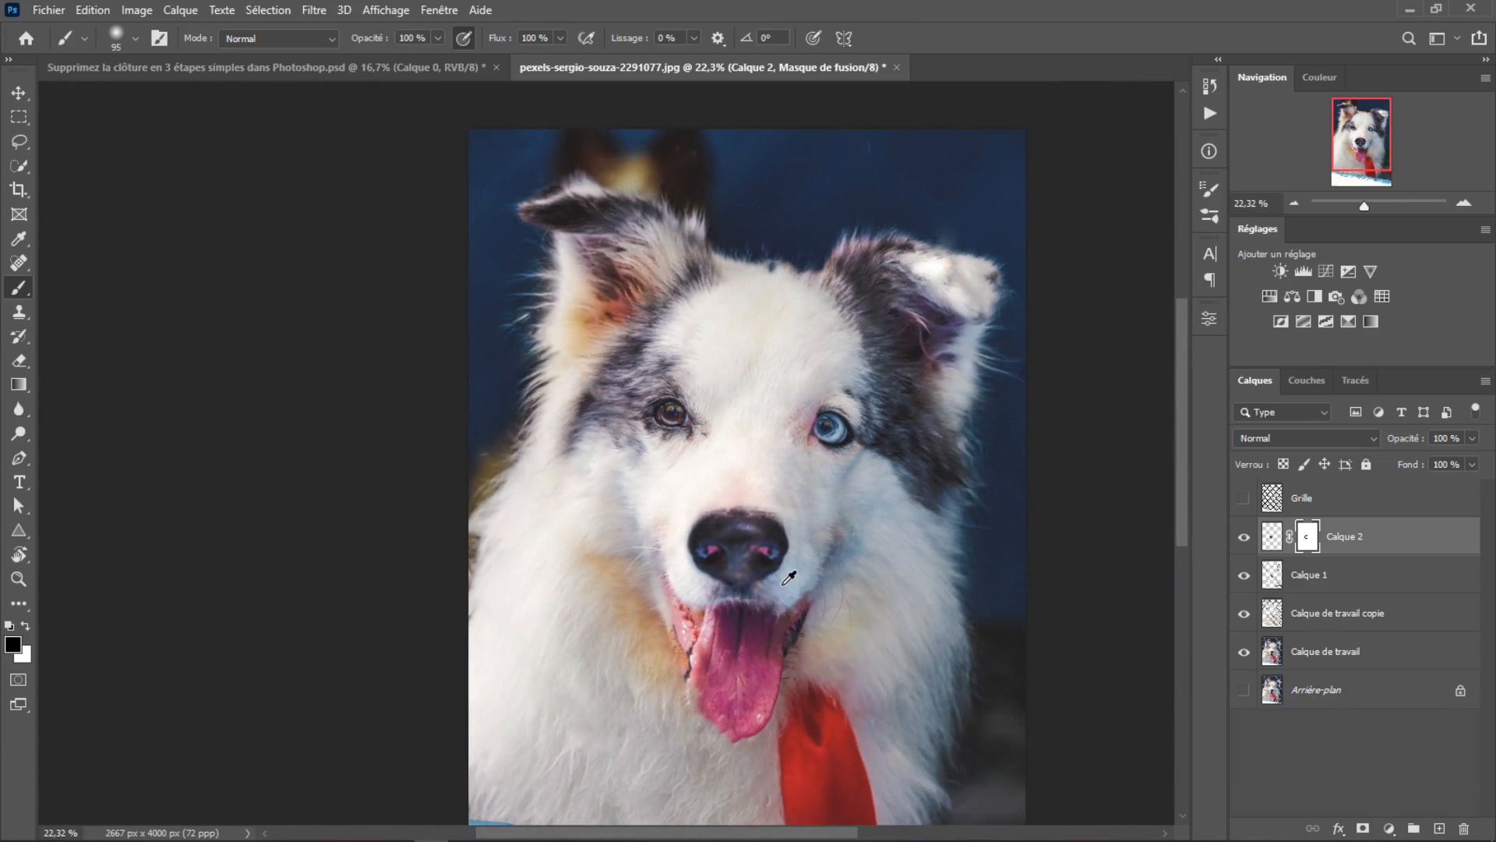
{"action": "scroll", "coordinate": [764, 583], "scroll_direction": "up", "scroll_amount": 8}
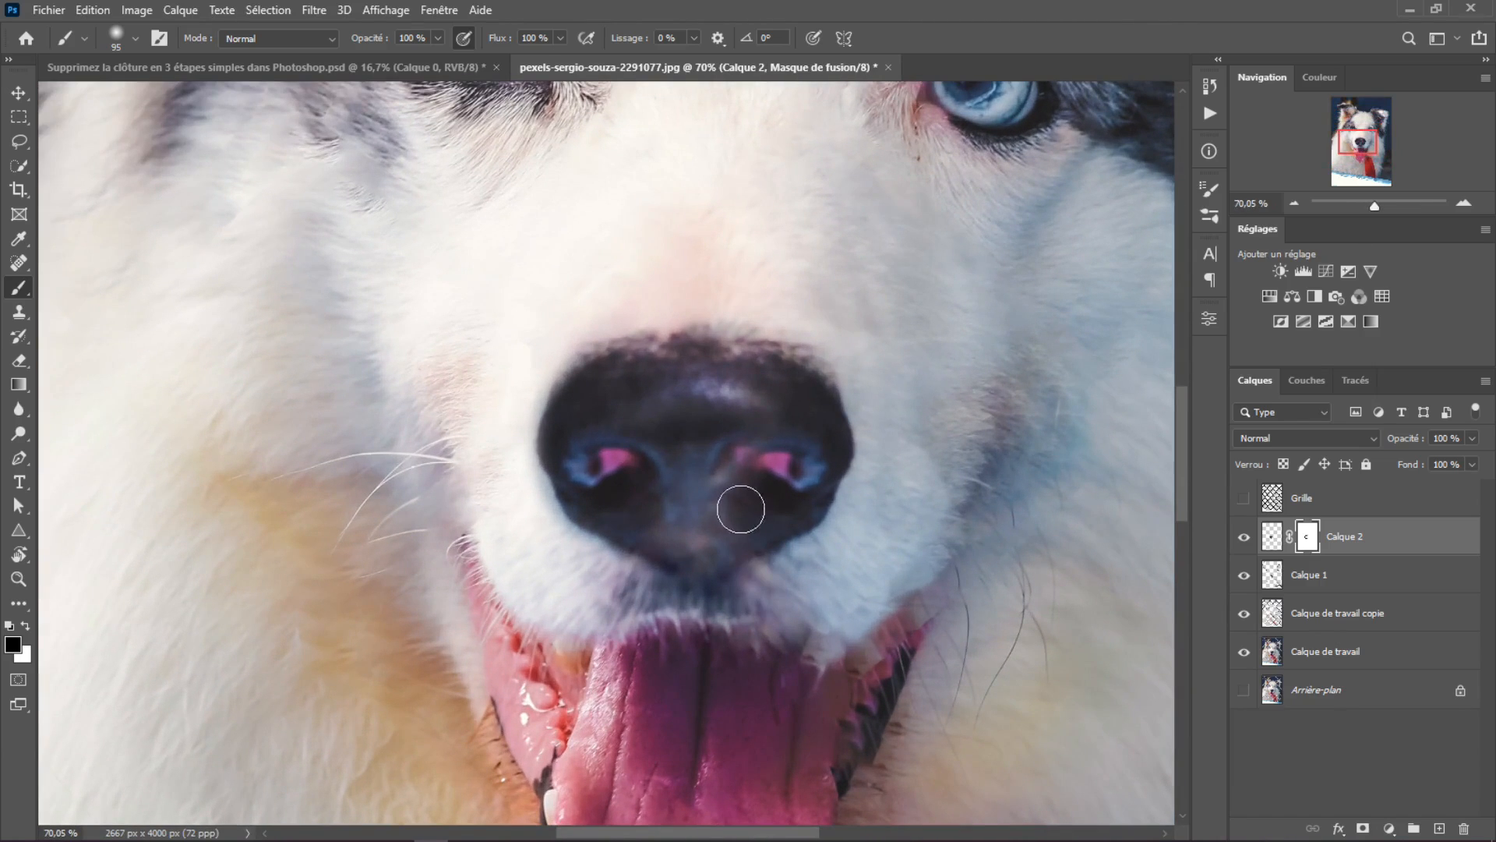
{"action": "mouse_move", "coordinate": [707, 499]}
{"action": "left_mouse_down"}
{"action": "mouse_move", "coordinate": [701, 525]}
{"action": "mouse_move", "coordinate": [675, 505]}
{"action": "mouse_move", "coordinate": [723, 462]}
{"action": "mouse_move", "coordinate": [720, 515]}
{"action": "left_mouse_up"}
{"action": "key", "text": "ctrl+z"}
{"action": "key", "text": "ctrl+z"}
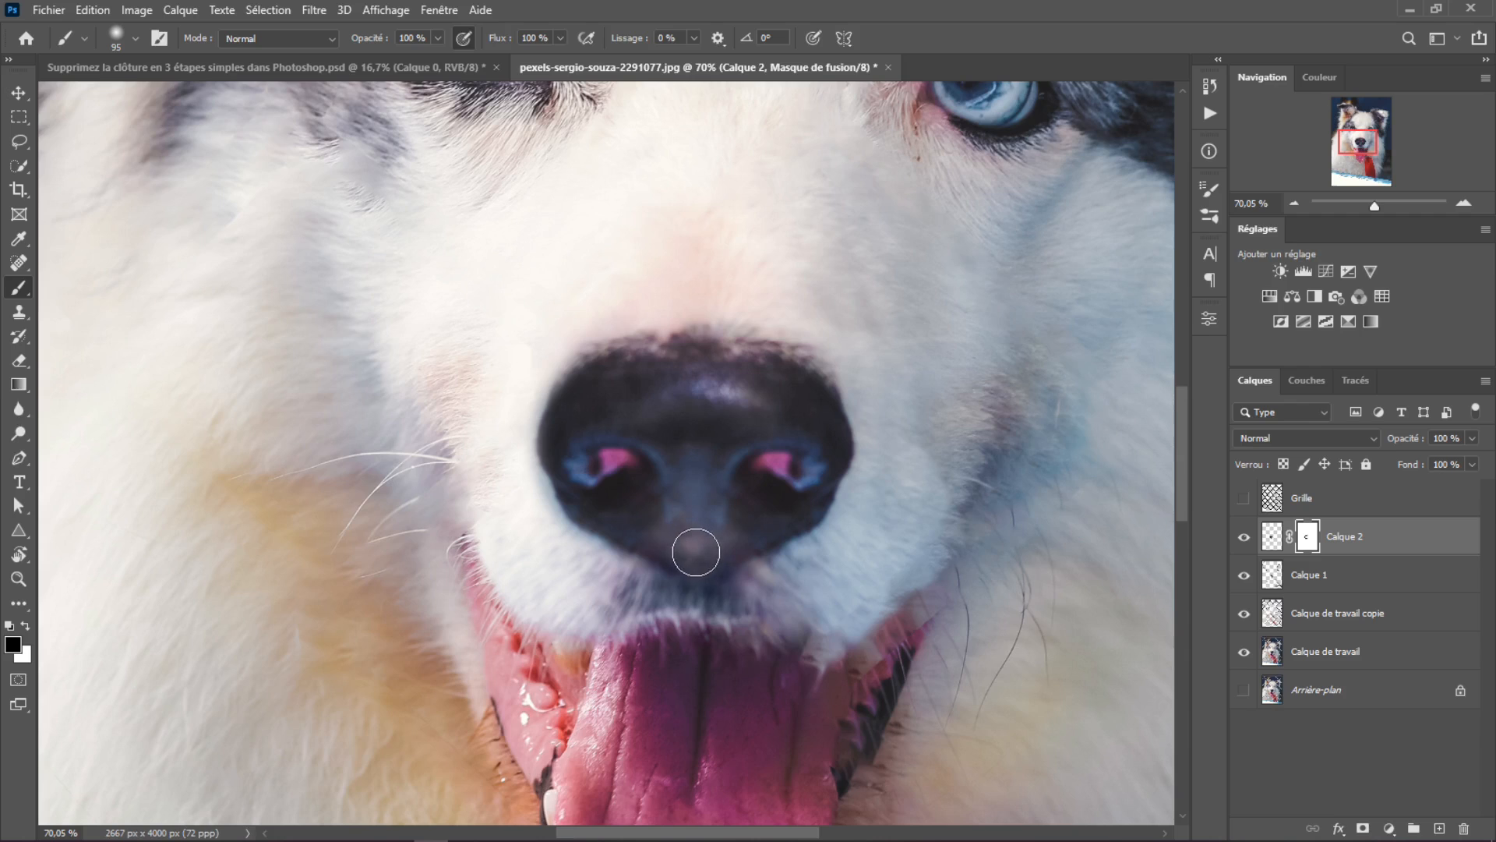
{"action": "scroll", "coordinate": [736, 517], "scroll_direction": "down", "scroll_amount": 5}
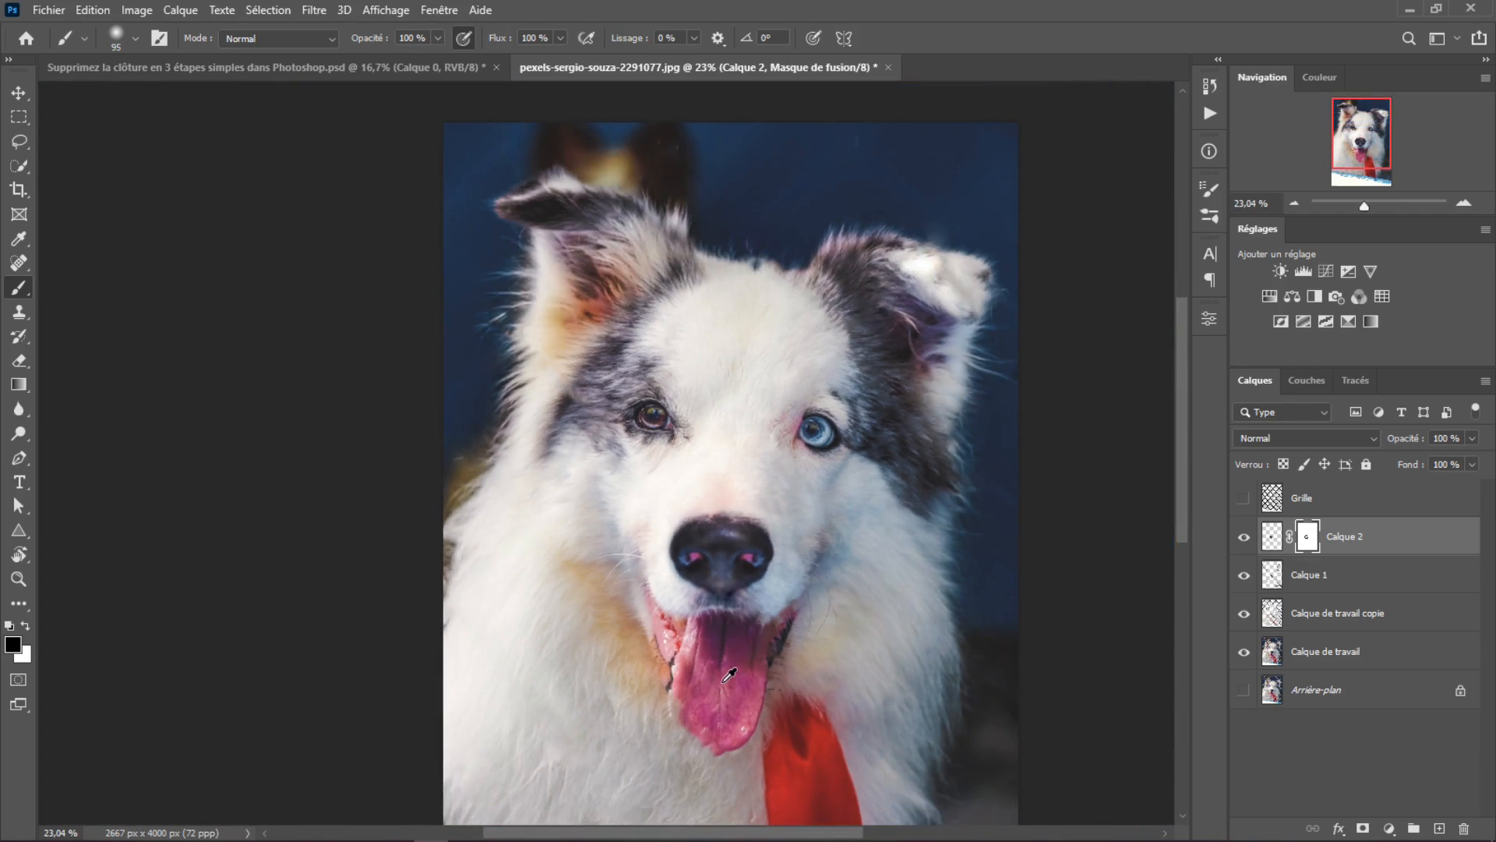
{"action": "scroll", "coordinate": [735, 677], "scroll_direction": "up", "scroll_amount": 5}
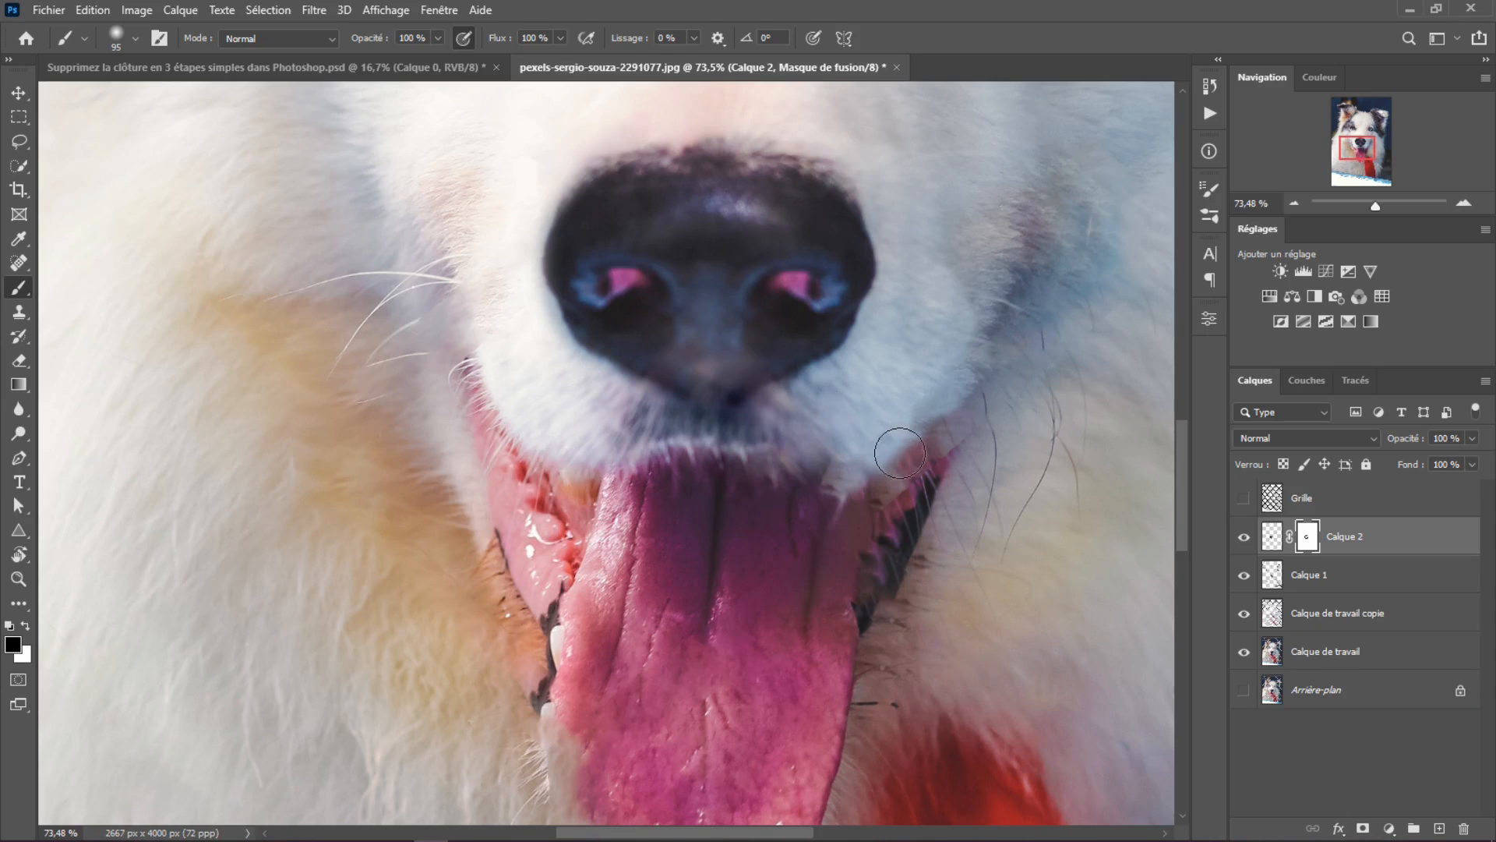
{"action": "scroll", "coordinate": [900, 452], "scroll_direction": "down", "scroll_amount": 4}
{"action": "scroll", "coordinate": [835, 406], "scroll_direction": "up", "scroll_amount": 4}
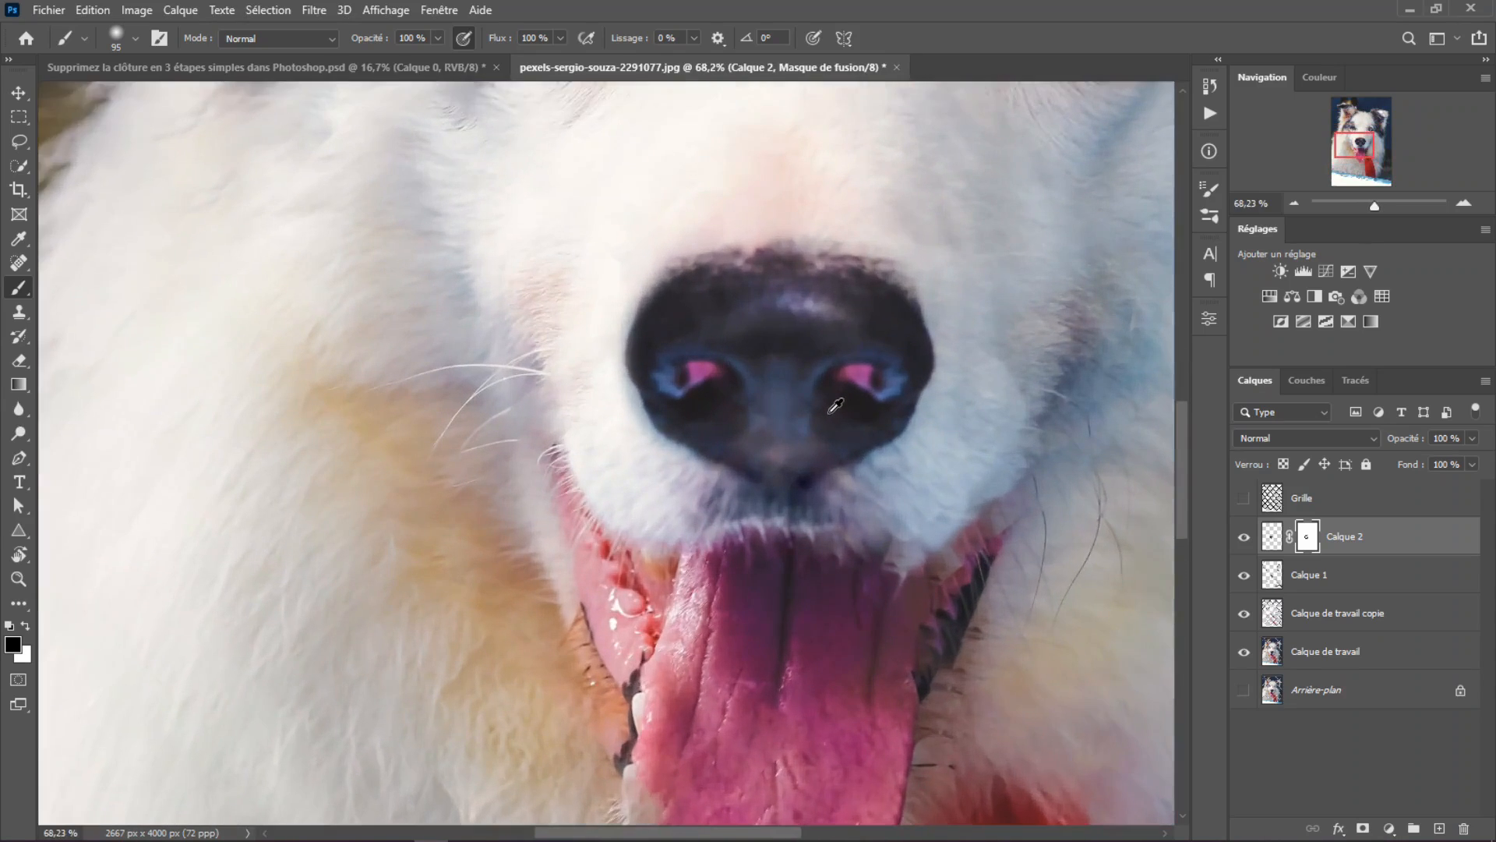
{"action": "scroll", "coordinate": [842, 427], "scroll_direction": "down", "scroll_amount": 2}
- Merge the layers Calque 2 and Calque 1 into one layer
{"action": "left_click", "coordinate": [1403, 574], "text": "shift"}
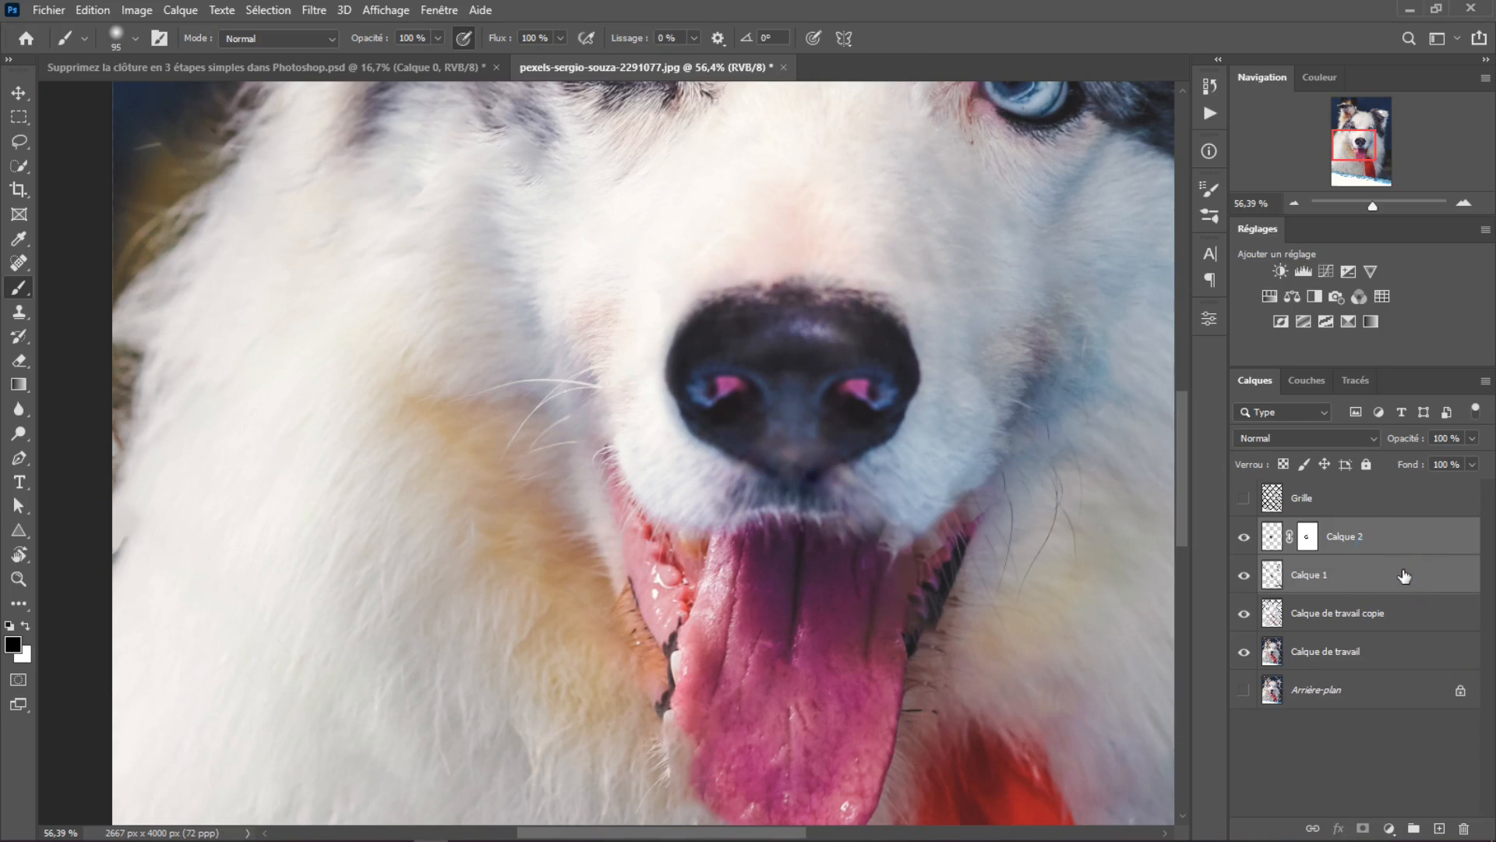
{"action": "key", "text": "ctrl+e"}
{"action": "right_click", "coordinate": [1426, 574]}
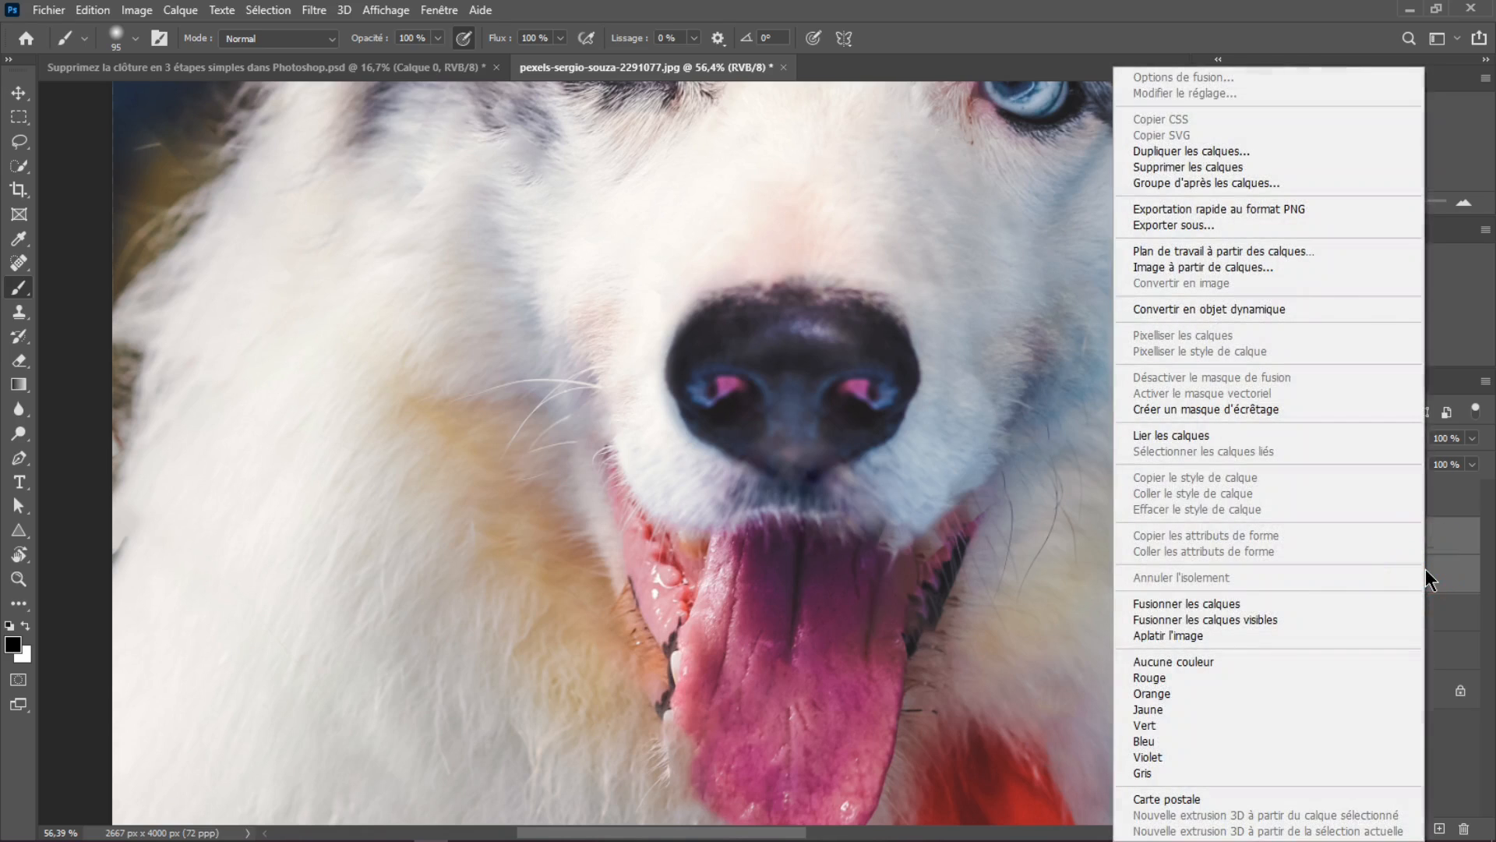
{"action": "left_click", "coordinate": [1220, 605]}
- Create a new layer above Calque 2 for repairing the tongue and switch to the Clone Stamp tool
{"action": "scroll", "coordinate": [915, 570], "scroll_direction": "down", "scroll_amount": 2}
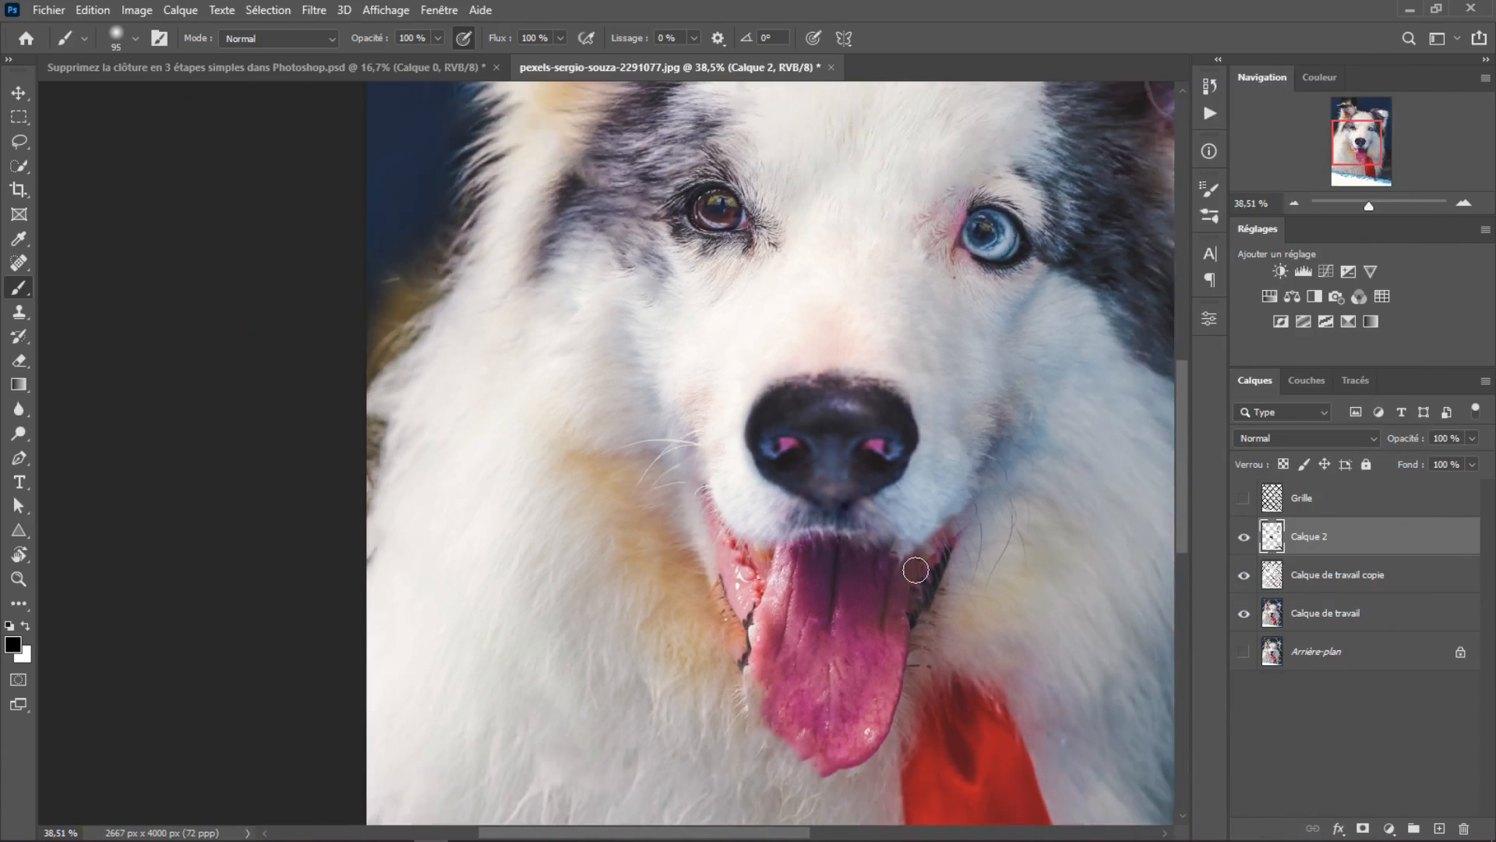
{"action": "scroll", "coordinate": [916, 570], "scroll_direction": "up", "scroll_amount": 5}
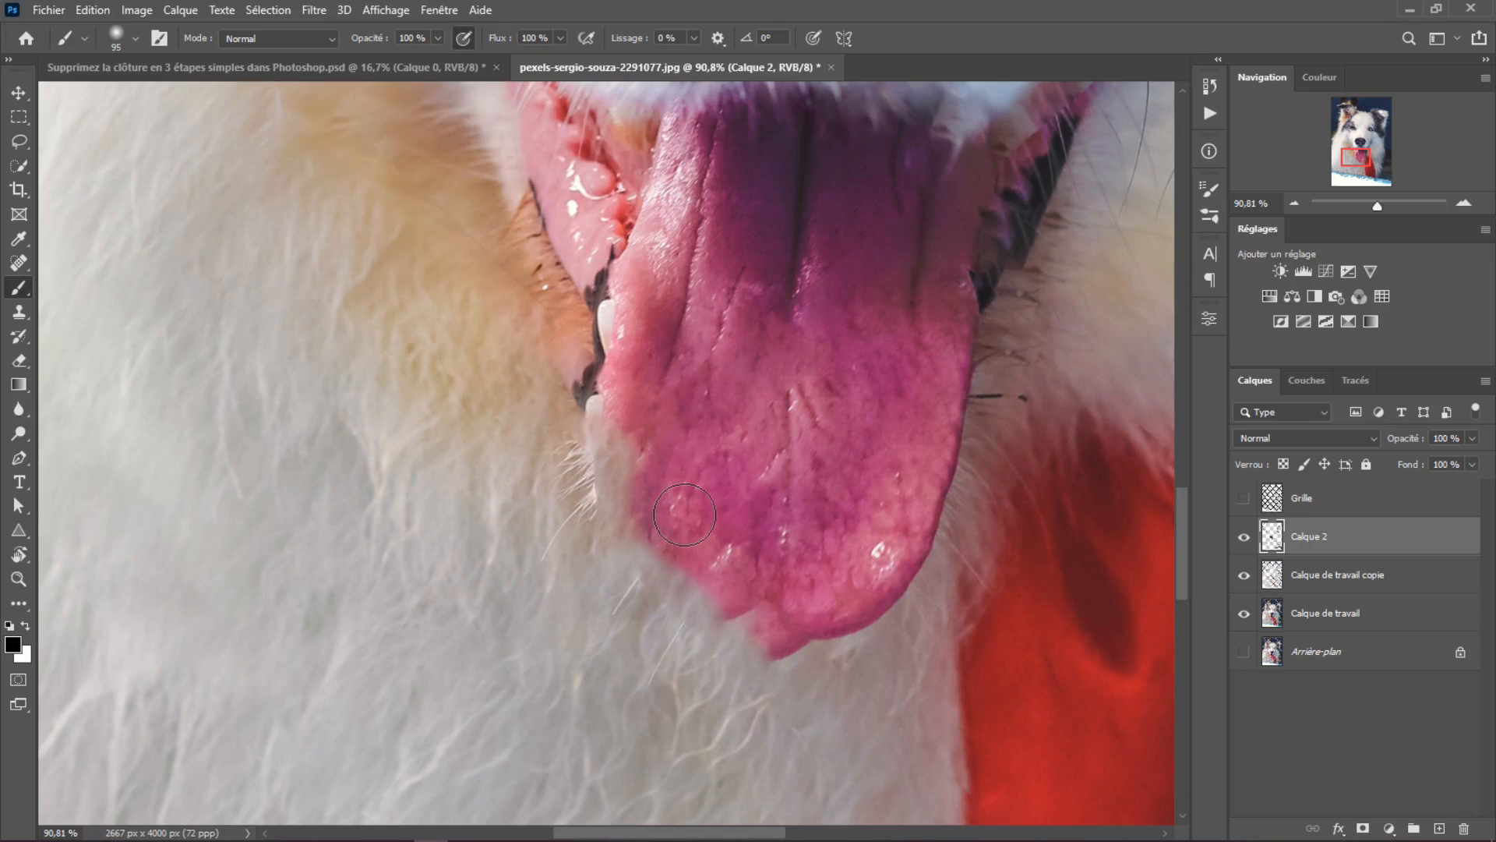
{"action": "scroll", "coordinate": [740, 491], "scroll_direction": "up", "scroll_amount": 3}
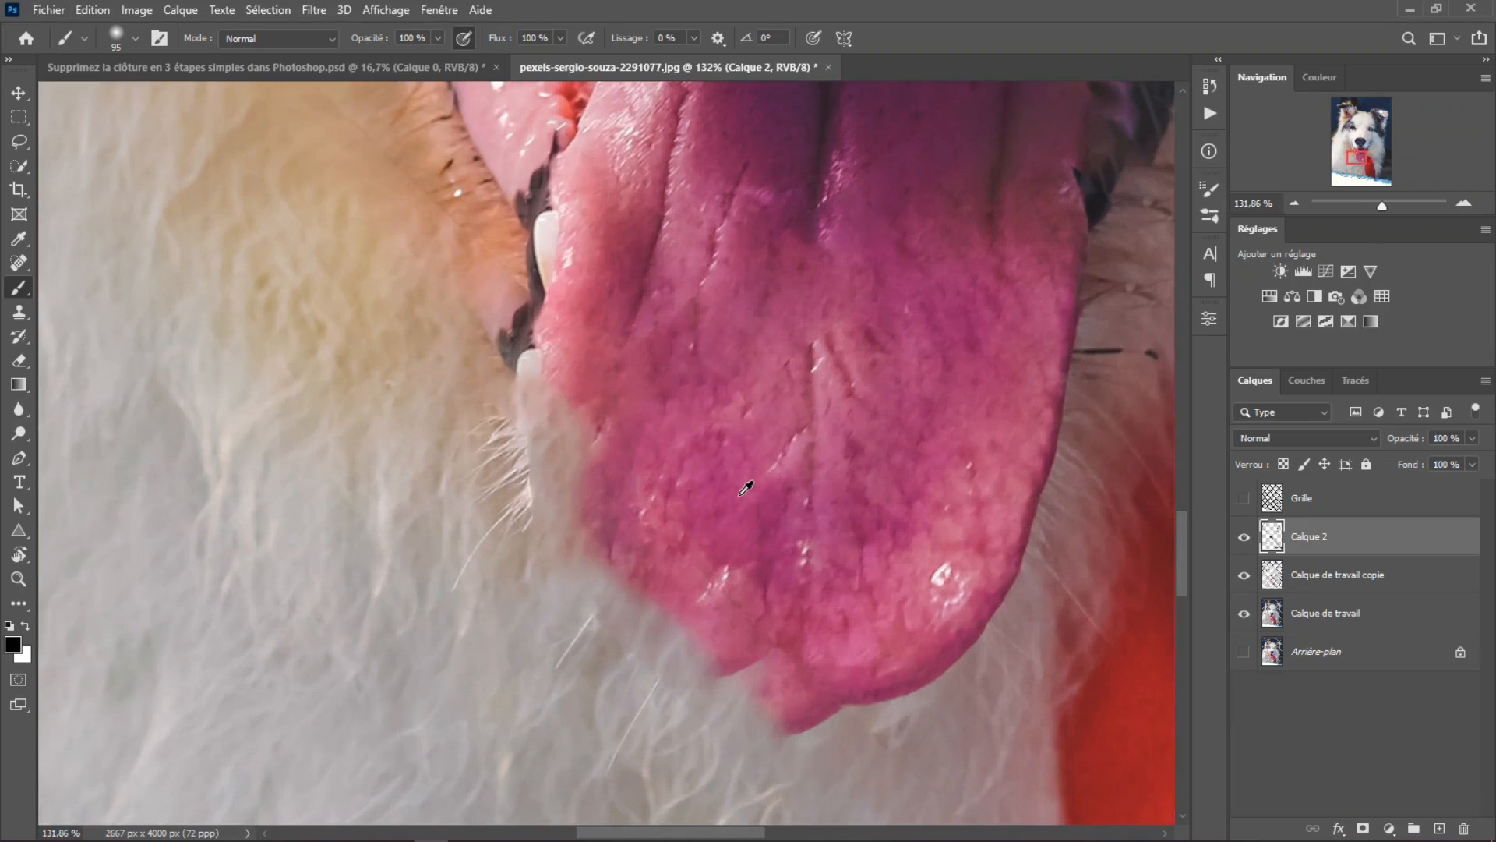
{"action": "scroll", "coordinate": [740, 493], "scroll_direction": "down", "scroll_amount": 4}
{"action": "scroll", "coordinate": [746, 489], "scroll_direction": "down", "scroll_amount": 1}
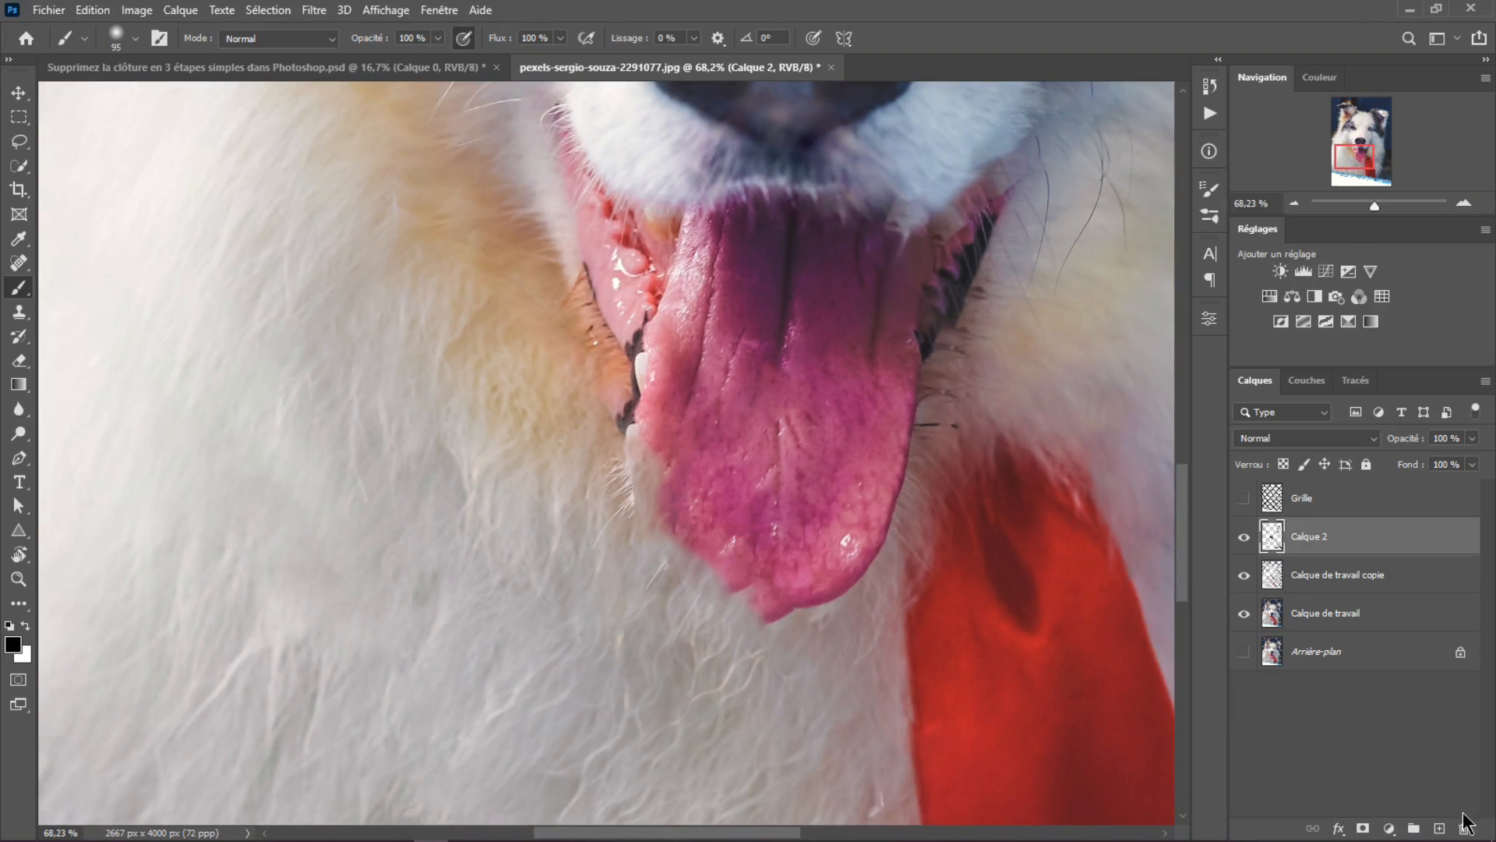
{"action": "left_click", "coordinate": [1440, 828]}
{"action": "key", "text": "s"}
- Undo the test stroke, resample the tongue, and clone its intact right side onto the new layer over the fur beside it
{"action": "left_click_drag", "start_coordinate": [928, 332], "coordinate": [632, 320]}
{"action": "left_click_drag", "start_coordinate": [922, 461], "coordinate": [922, 505]}
{"action": "left_click_drag", "start_coordinate": [983, 258], "coordinate": [982, 345]}
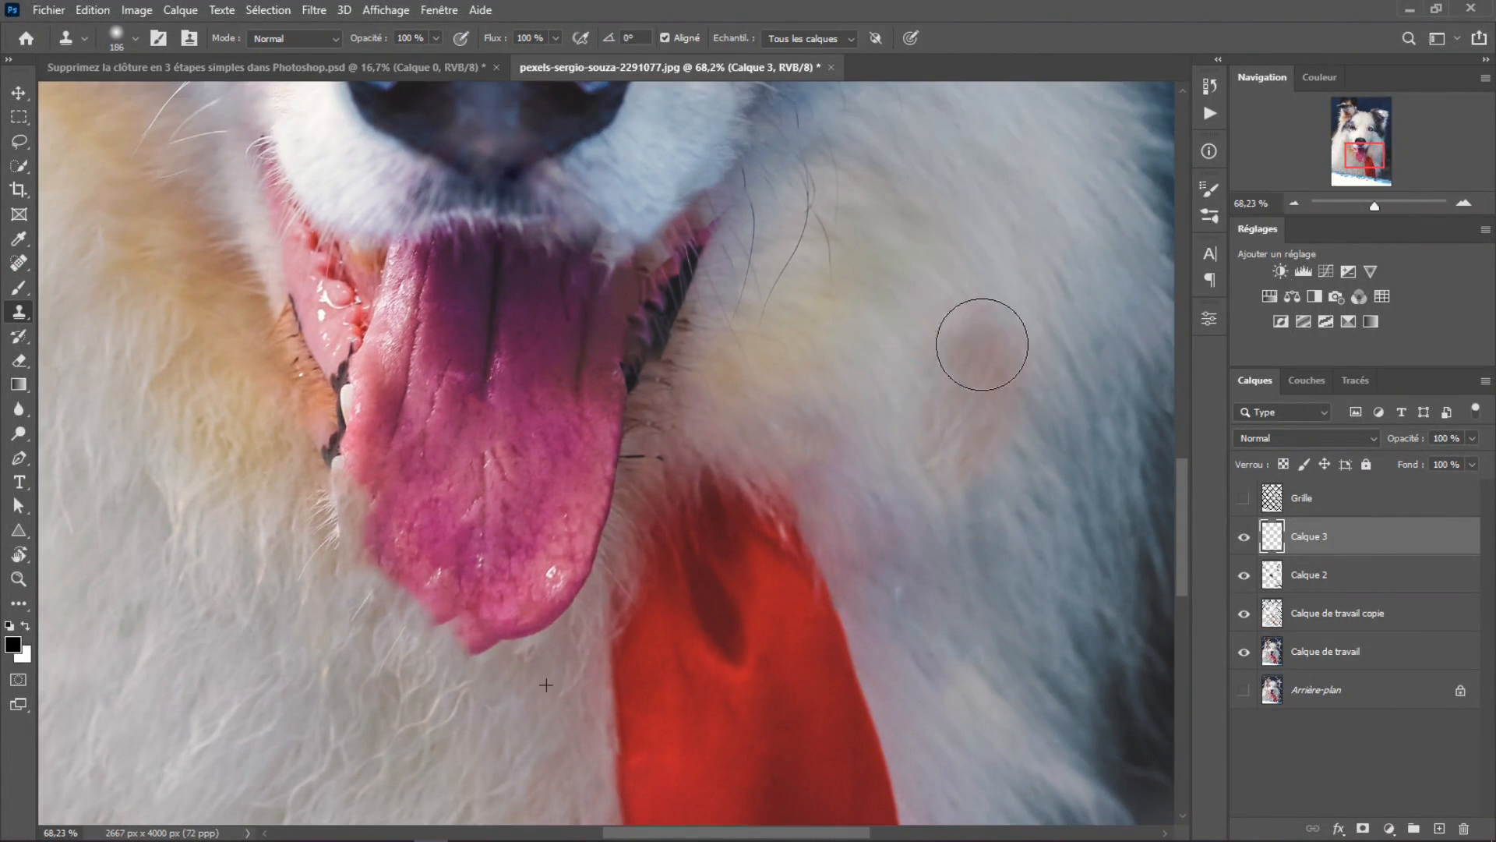
{"action": "key", "text": "ctrl+z"}
{"action": "left_click", "coordinate": [559, 507], "text": "alt"}
{"action": "mouse_move", "coordinate": [953, 463]}
{"action": "left_mouse_down"}
{"action": "mouse_move", "coordinate": [863, 602]}
{"action": "mouse_move", "coordinate": [897, 459]}
{"action": "left_mouse_up"}
- Move the cloned tongue over the original, flip it horizontally, align it with the damaged left side, and apply the transformation
{"action": "key", "text": "v"}
{"action": "left_click_drag", "start_coordinate": [1017, 350], "coordinate": [627, 400]}
{"action": "left_click", "coordinate": [699, 481]}
{"action": "left_click", "coordinate": [714, 799]}
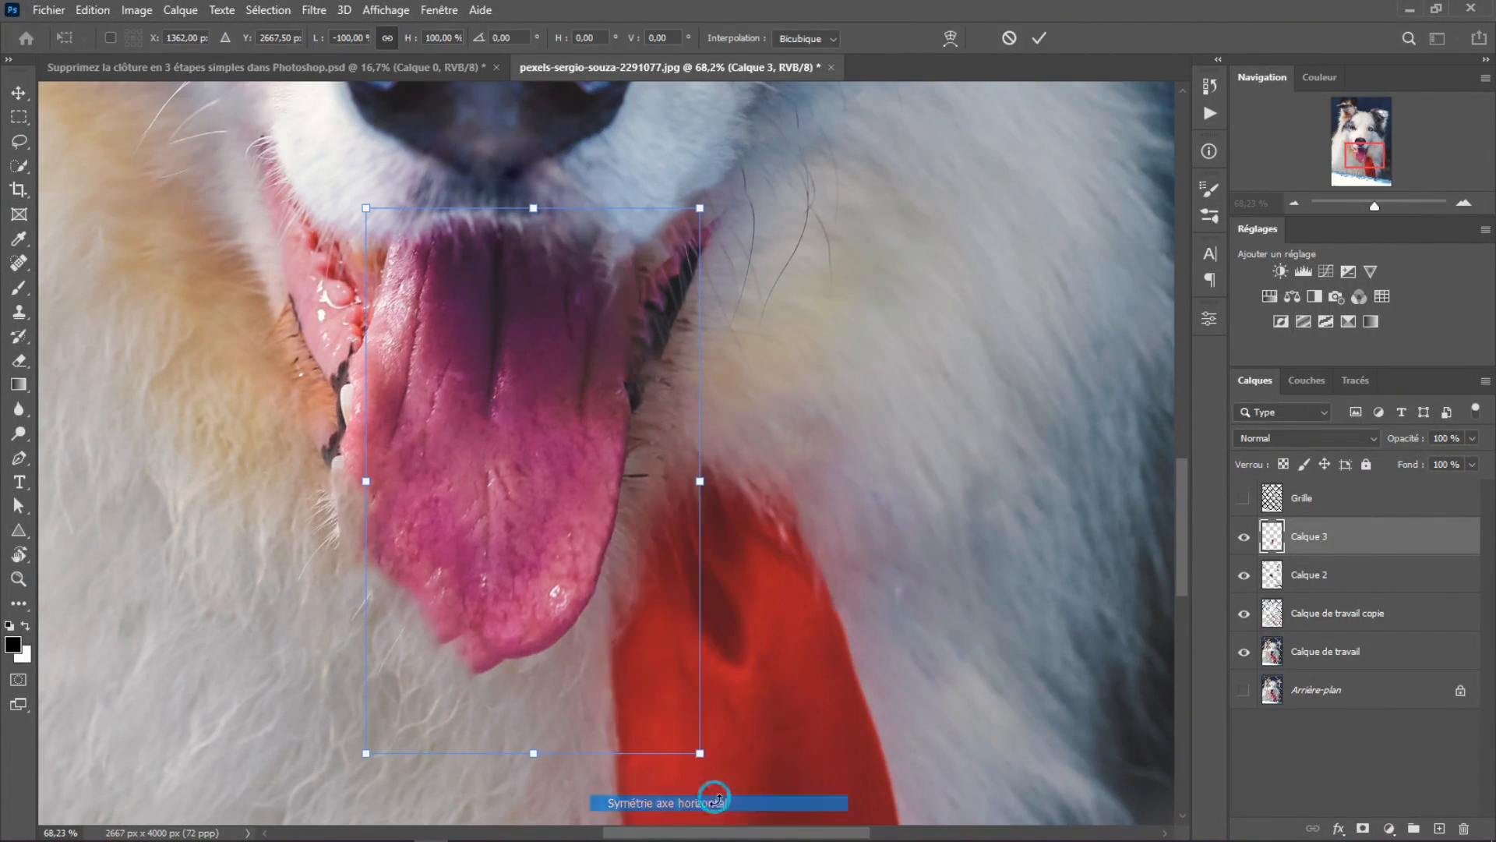
{"action": "left_click_drag", "start_coordinate": [548, 453], "coordinate": [453, 421]}
{"action": "left_click_drag", "start_coordinate": [628, 179], "coordinate": [608, 163]}
{"action": "left_click_drag", "start_coordinate": [448, 444], "coordinate": [452, 466]}
{"action": "left_click", "coordinate": [1039, 38]}
- Lower the opacity of Calque 3 to 54% and fine-tune the mirrored tongue's placement against the original
{"action": "left_click_drag", "start_coordinate": [1406, 437], "coordinate": [1370, 437]}
{"action": "mouse_move", "coordinate": [466, 526]}
{"action": "left_mouse_down"}
{"action": "mouse_move", "coordinate": [447, 519]}
{"action": "mouse_move", "coordinate": [462, 528]}
{"action": "left_mouse_up"}
{"action": "left_click_drag", "start_coordinate": [628, 742], "coordinate": [633, 734]}
{"action": "left_click_drag", "start_coordinate": [390, 552], "coordinate": [401, 548]}
{"action": "key", "text": "Return"}
- Add a layer mask to Calque 3, brush away the mirrored tongue's excess to blend it, and restore the layer's opacity to 100%
{"action": "left_click", "coordinate": [1363, 828]}
{"action": "key", "text": "b"}
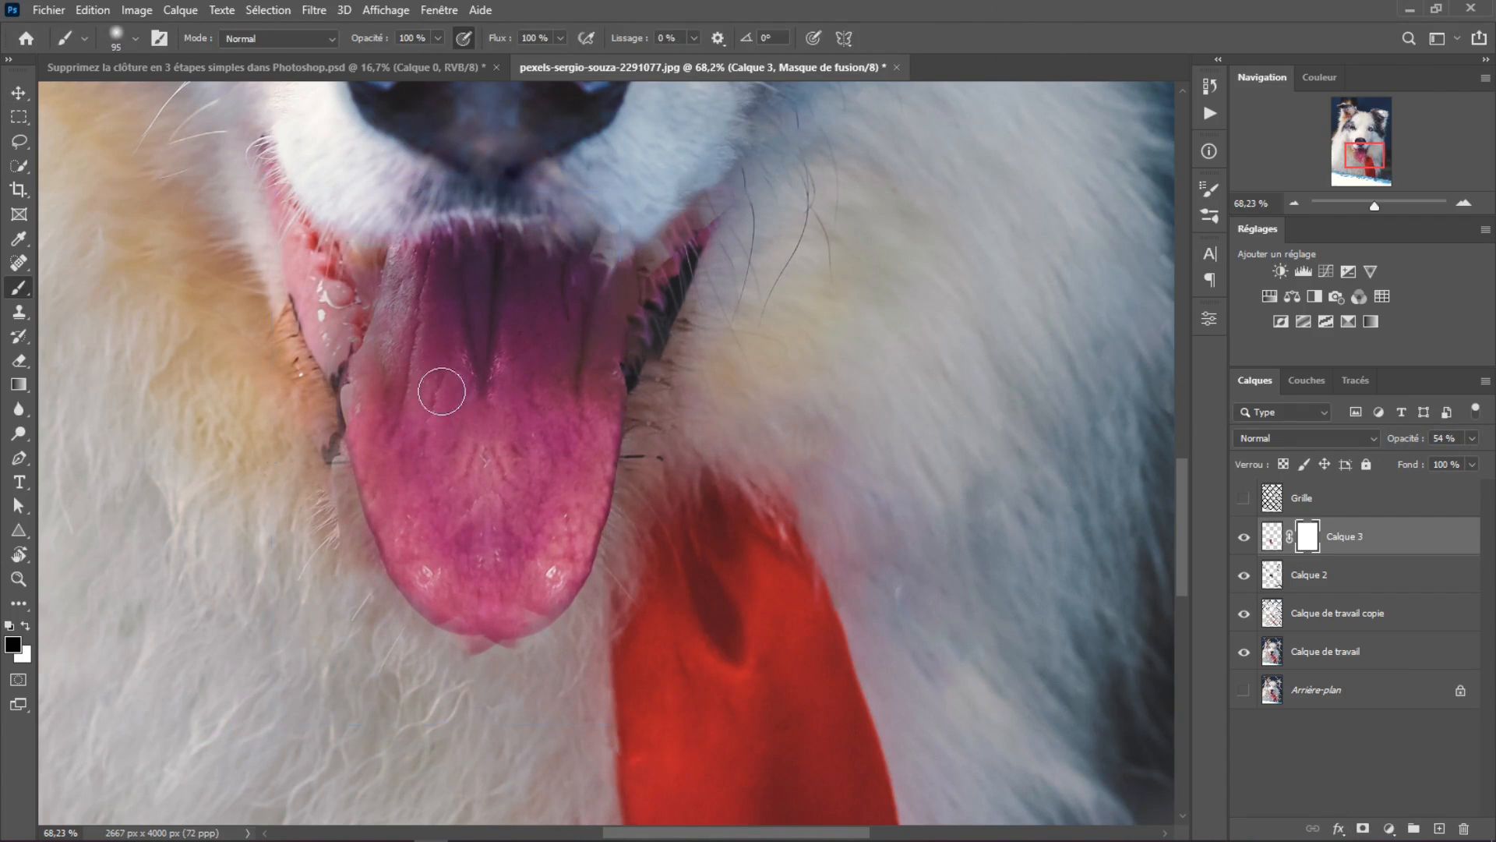
{"action": "mouse_move", "coordinate": [549, 628]}
{"action": "left_mouse_down"}
{"action": "mouse_move", "coordinate": [358, 572]}
{"action": "mouse_move", "coordinate": [350, 261]}
{"action": "left_mouse_up"}
{"action": "left_click_drag", "start_coordinate": [1406, 437], "coordinate": [1480, 458]}
{"action": "key", "text": "v"}
{"action": "mouse_move", "coordinate": [521, 512]}
{"action": "left_mouse_down"}
{"action": "mouse_move", "coordinate": [480, 528]}
{"action": "mouse_move", "coordinate": [577, 508]}
{"action": "left_mouse_up"}
{"action": "key", "text": "b"}
{"action": "left_click_drag", "start_coordinate": [627, 584], "coordinate": [589, 615]}
{"action": "key", "text": "v"}
{"action": "left_click_drag", "start_coordinate": [562, 487], "coordinate": [455, 491]}
- Heal the leftover pointed bit below the tongue tip on Calque 2 with the Outil Correcteur, using nearby fur and a 65 px brush
{"action": "scroll", "coordinate": [479, 643], "scroll_direction": "up", "scroll_amount": 8}
{"action": "left_click_drag", "start_coordinate": [479, 643], "coordinate": [466, 422]}
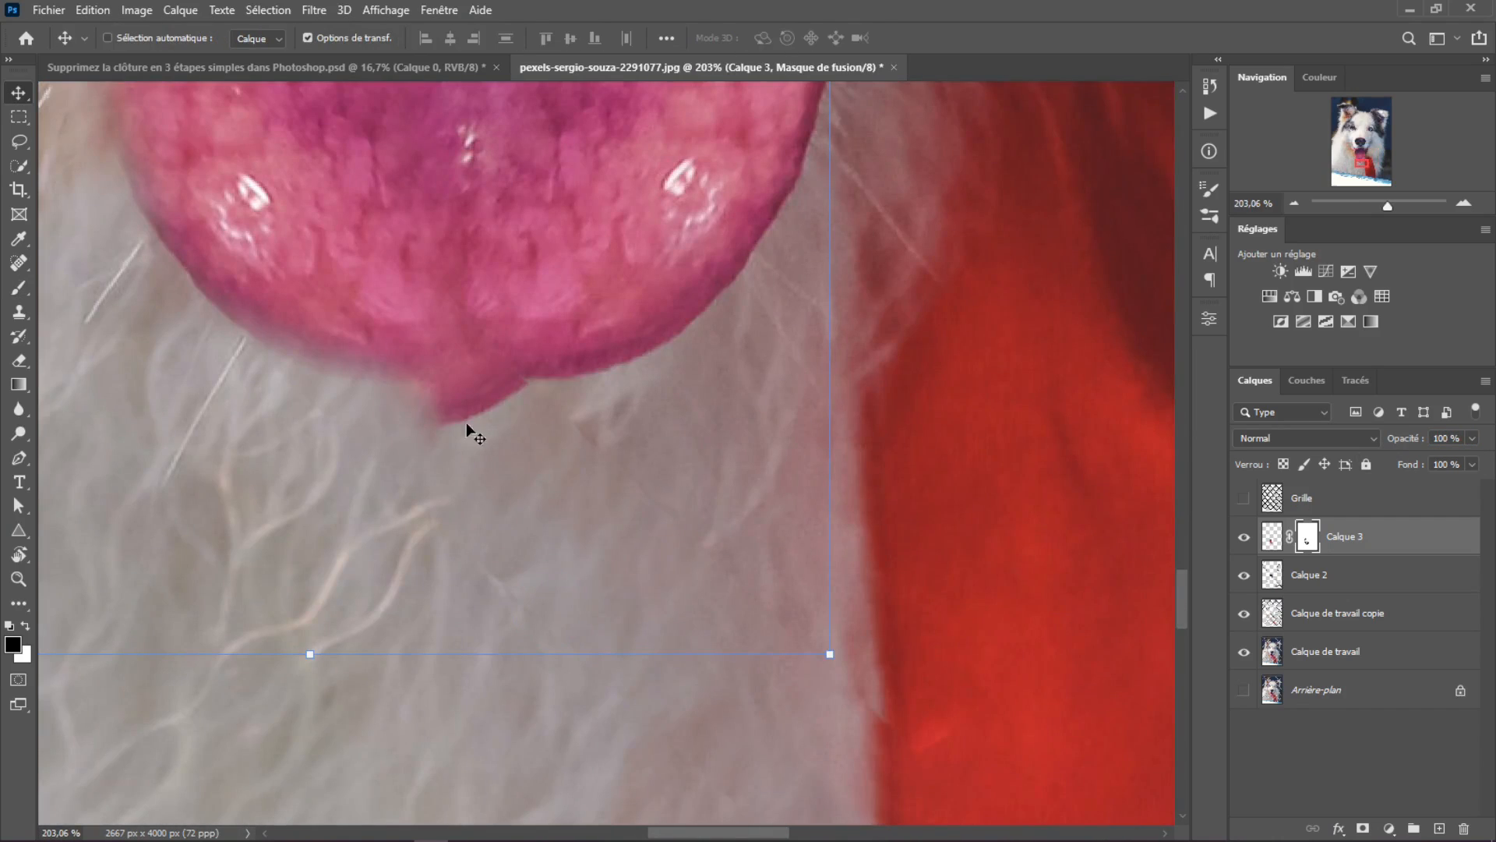
{"action": "left_click", "coordinate": [1323, 574]}
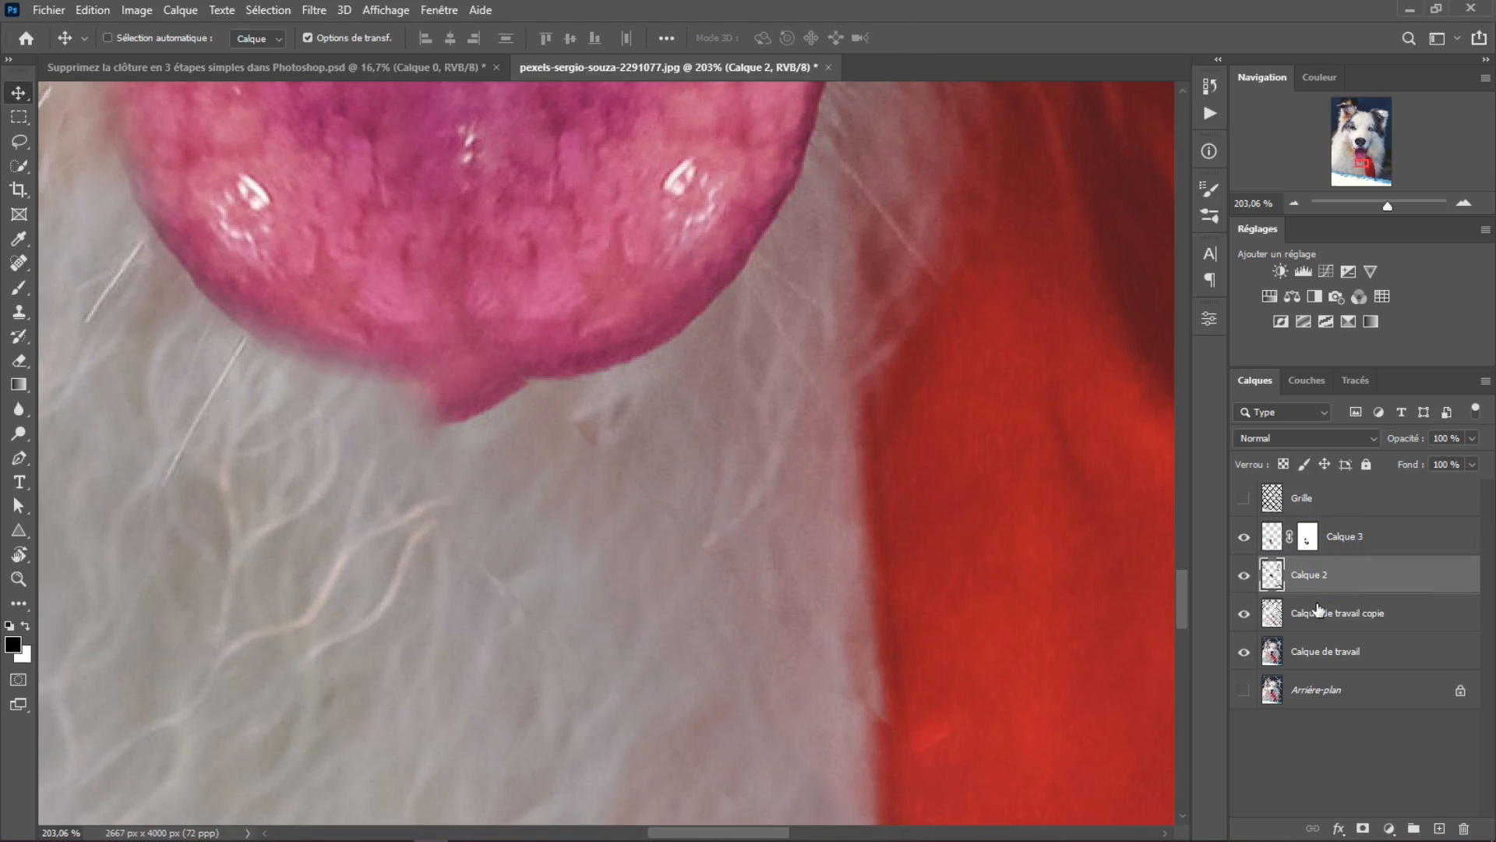
{"action": "left_click", "coordinate": [19, 263]}
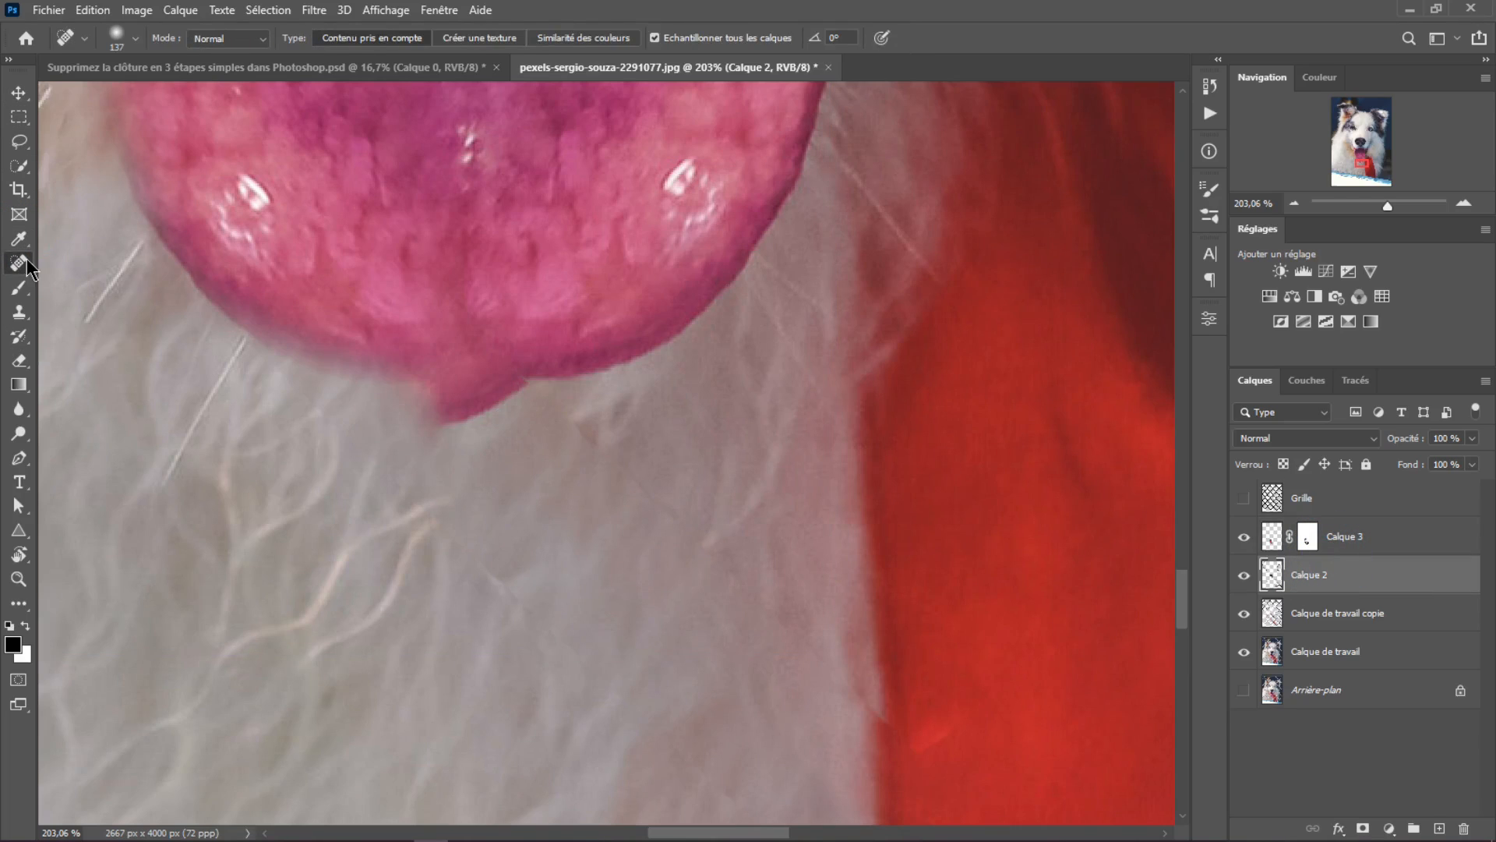
{"action": "left_click", "coordinate": [101, 281]}
{"action": "left_click", "coordinate": [454, 554], "text": "alt"}
{"action": "left_click_drag", "start_coordinate": [492, 521], "coordinate": [400, 521]}
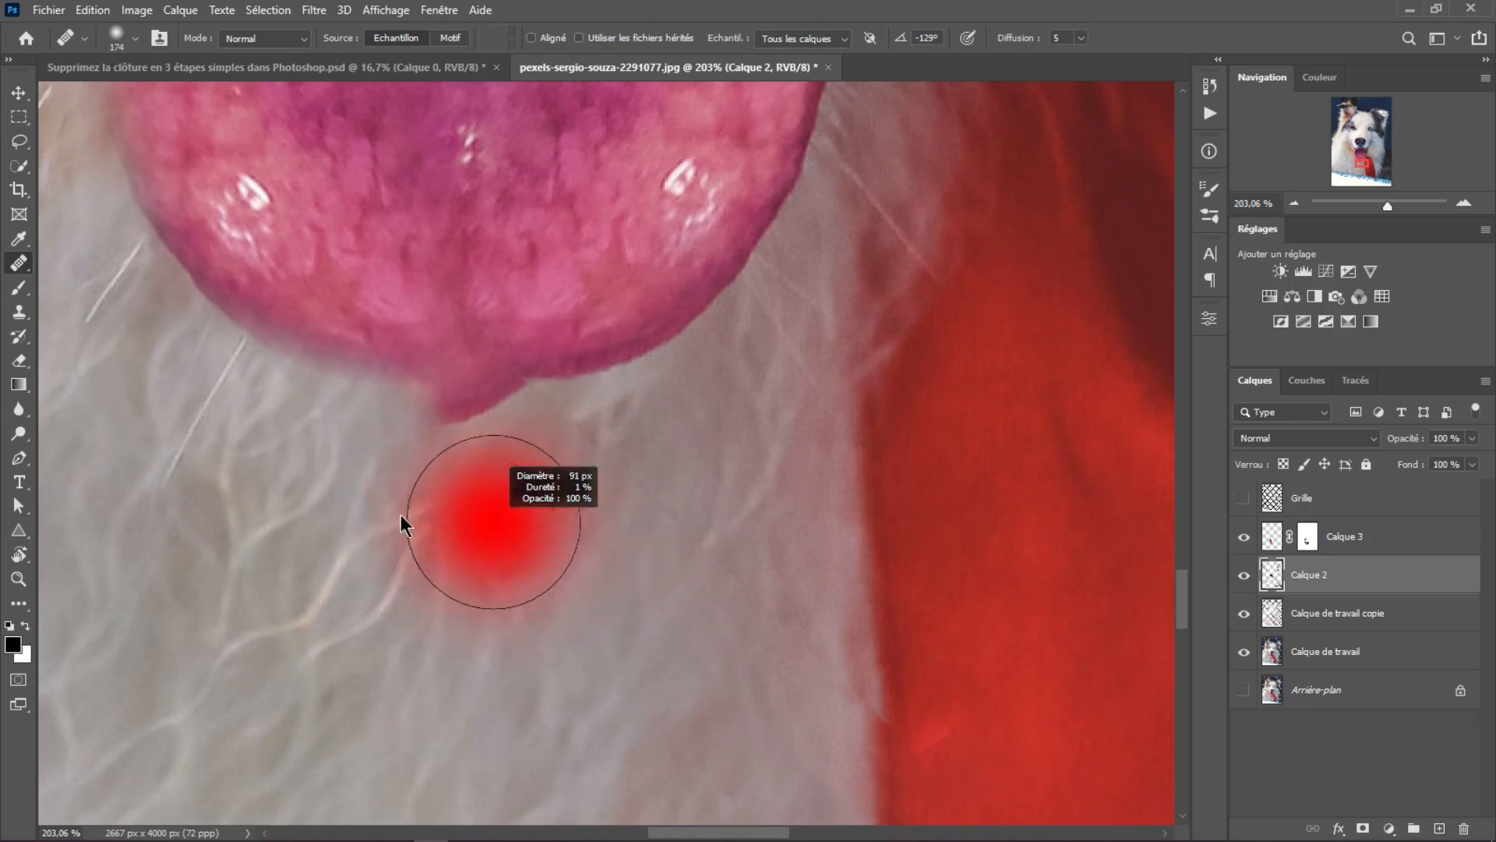
{"action": "mouse_move", "coordinate": [460, 420]}
{"action": "left_mouse_down"}
{"action": "mouse_move", "coordinate": [591, 465]}
{"action": "mouse_move", "coordinate": [479, 419]}
{"action": "left_mouse_up"}
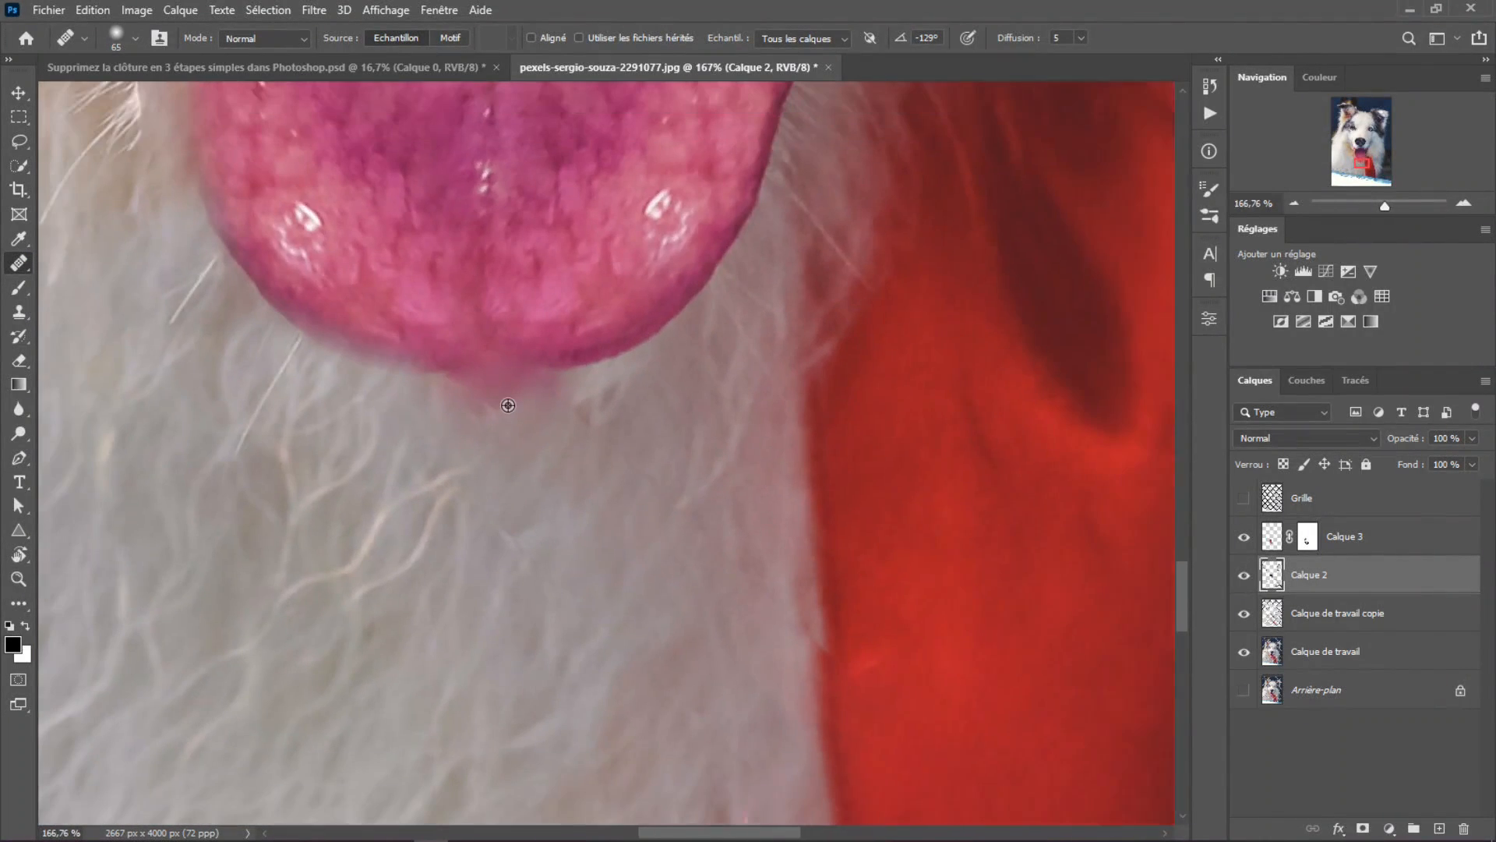
{"action": "left_click_drag", "start_coordinate": [524, 384], "coordinate": [599, 685]}
- Paint black on Calque 3's layer mask with a 95 px brush around the tongue's centre and left edge
{"action": "scroll", "coordinate": [735, 468], "scroll_direction": "down", "scroll_amount": 4}
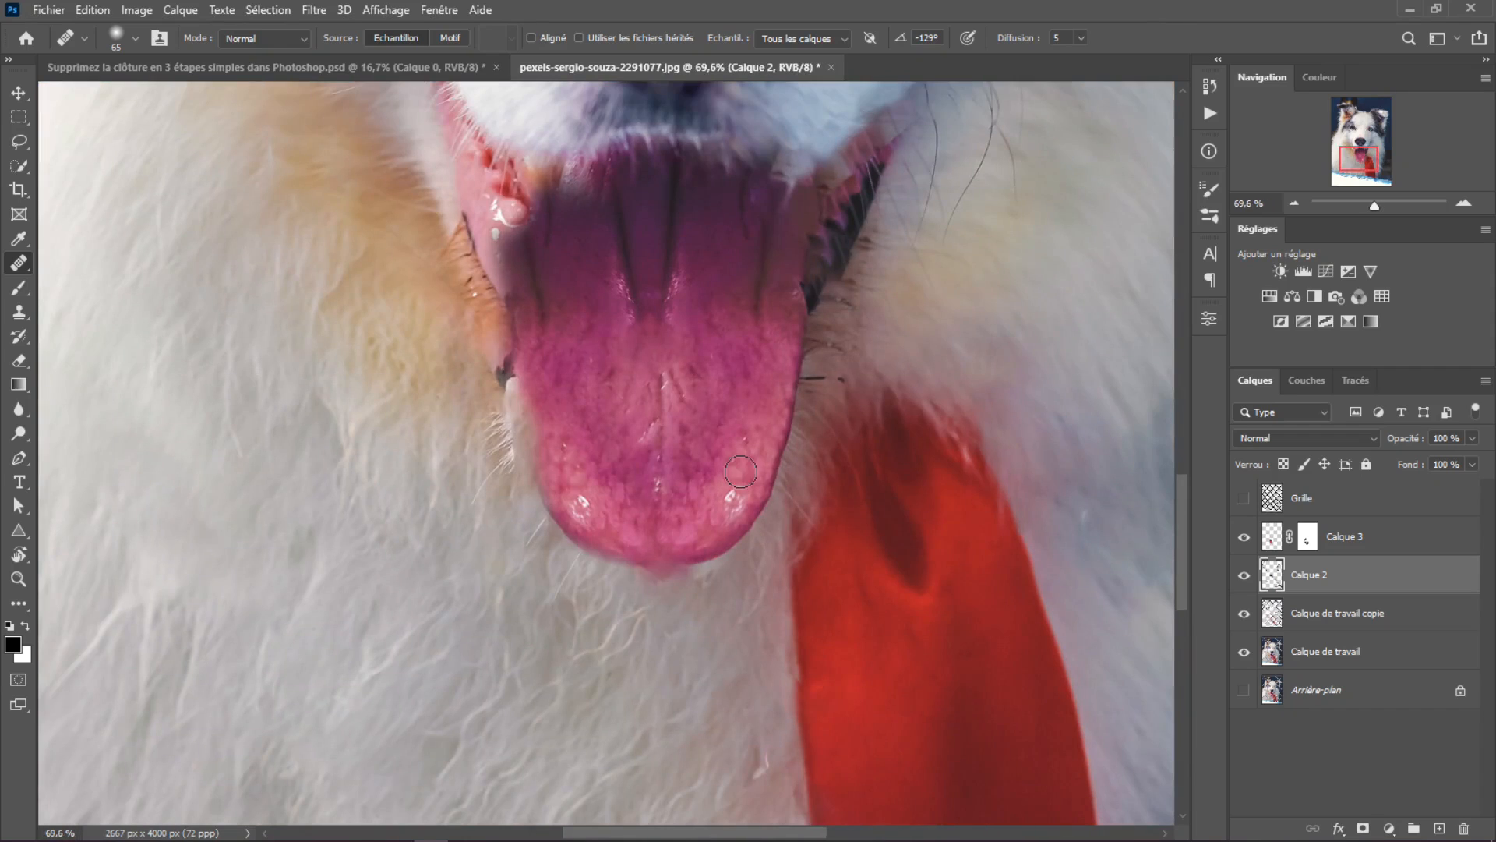
{"action": "left_click", "coordinate": [1306, 546]}
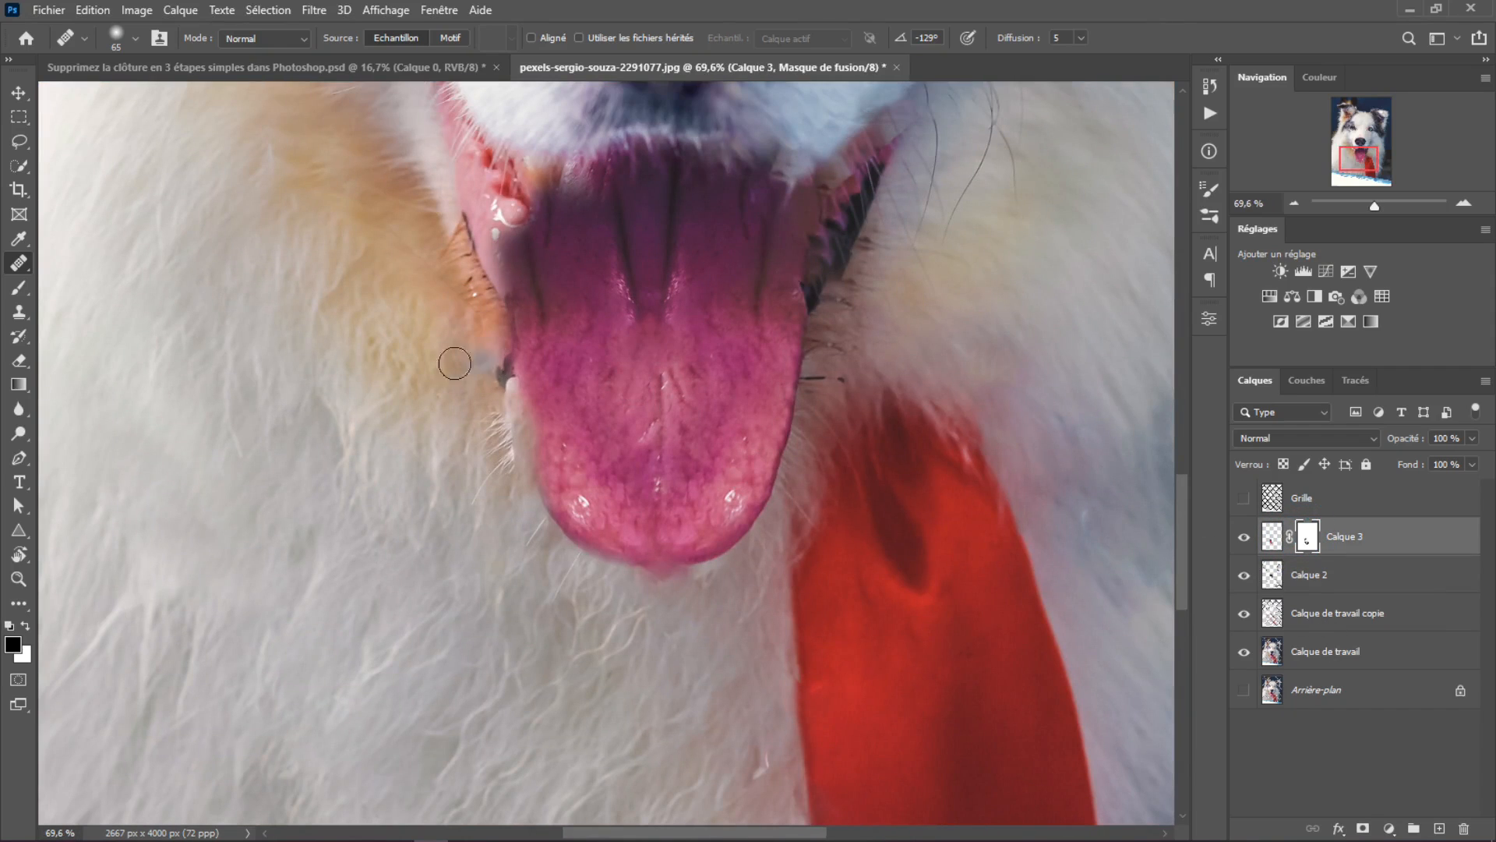
{"action": "mouse_move", "coordinate": [550, 419]}
{"action": "left_mouse_down"}
{"action": "mouse_move", "coordinate": [610, 424]}
{"action": "mouse_move", "coordinate": [577, 418]}
{"action": "left_mouse_up"}
{"action": "key", "text": "b"}
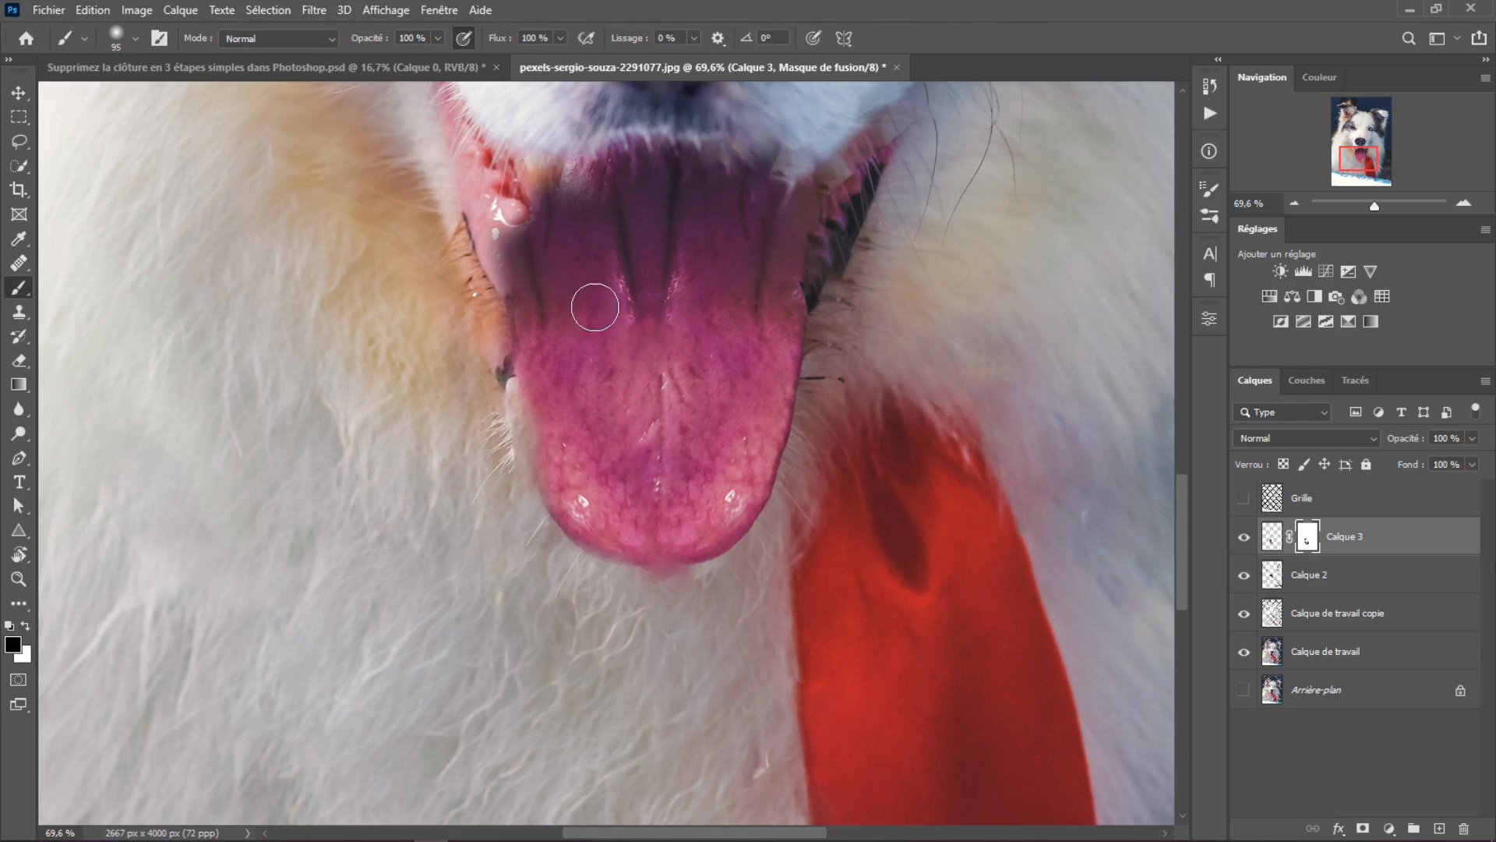
{"action": "left_click_drag", "start_coordinate": [659, 458], "coordinate": [673, 409]}
{"action": "mouse_move", "coordinate": [660, 473]}
{"action": "left_mouse_down"}
{"action": "mouse_move", "coordinate": [550, 356]}
{"action": "mouse_move", "coordinate": [562, 455]}
{"action": "mouse_move", "coordinate": [538, 391]}
{"action": "mouse_move", "coordinate": [548, 427]}
{"action": "left_mouse_up"}
- Paint white on Calque 3's mask to restore the mirrored tongue's centre and left edge, correcting any excess at the side with black
{"action": "key", "text": "x"}
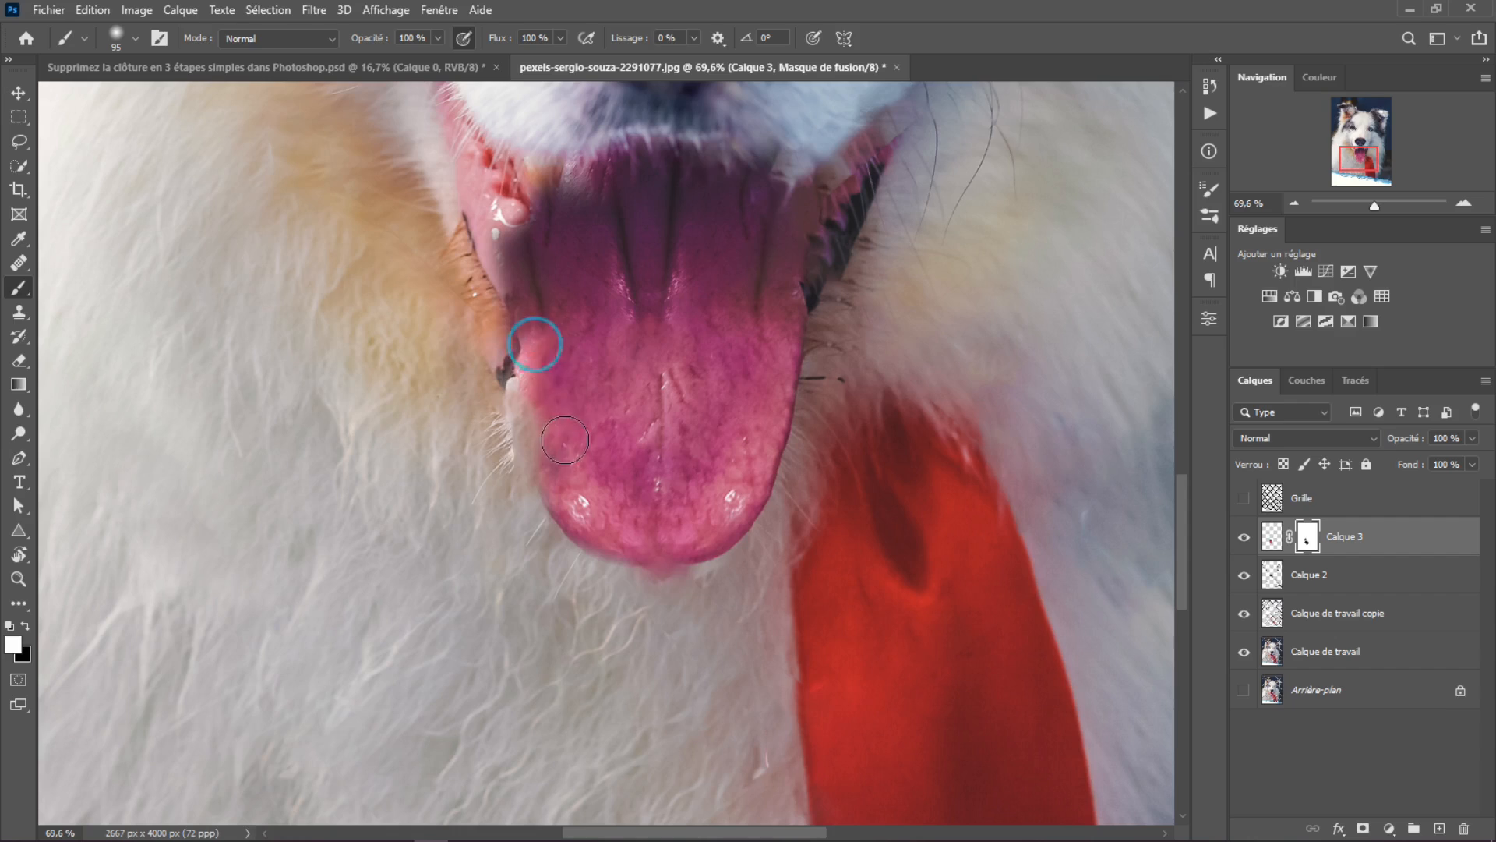
{"action": "mouse_move", "coordinate": [528, 334]}
{"action": "left_mouse_down"}
{"action": "mouse_move", "coordinate": [530, 432]}
{"action": "mouse_move", "coordinate": [562, 457]}
{"action": "mouse_move", "coordinate": [520, 358]}
{"action": "mouse_move", "coordinate": [530, 335]}
{"action": "left_mouse_up"}
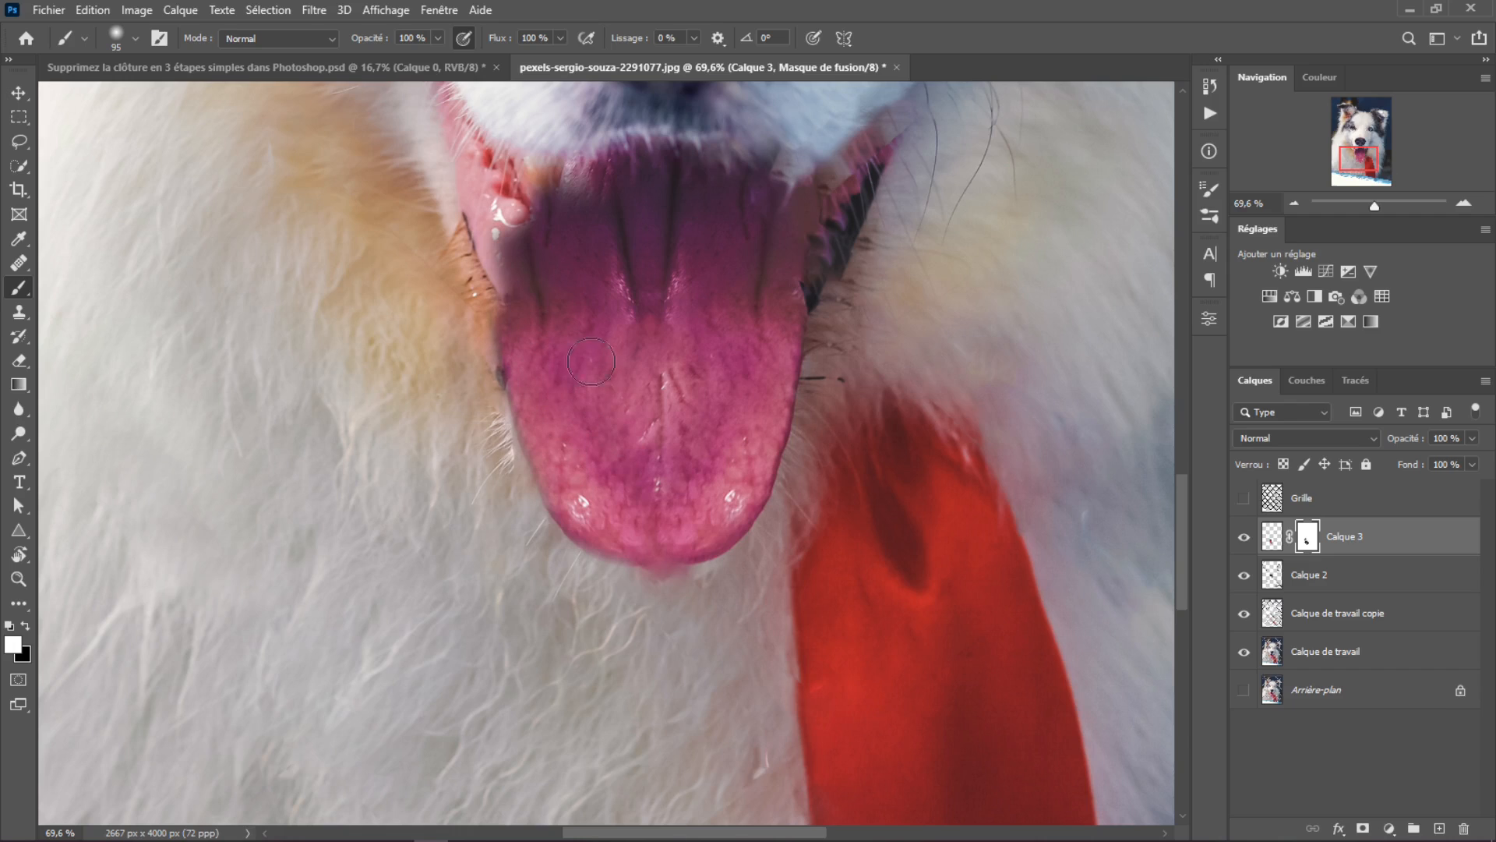
{"action": "mouse_move", "coordinate": [591, 362]}
{"action": "left_mouse_down"}
{"action": "mouse_move", "coordinate": [634, 481]}
{"action": "mouse_move", "coordinate": [651, 370]}
{"action": "left_mouse_up"}
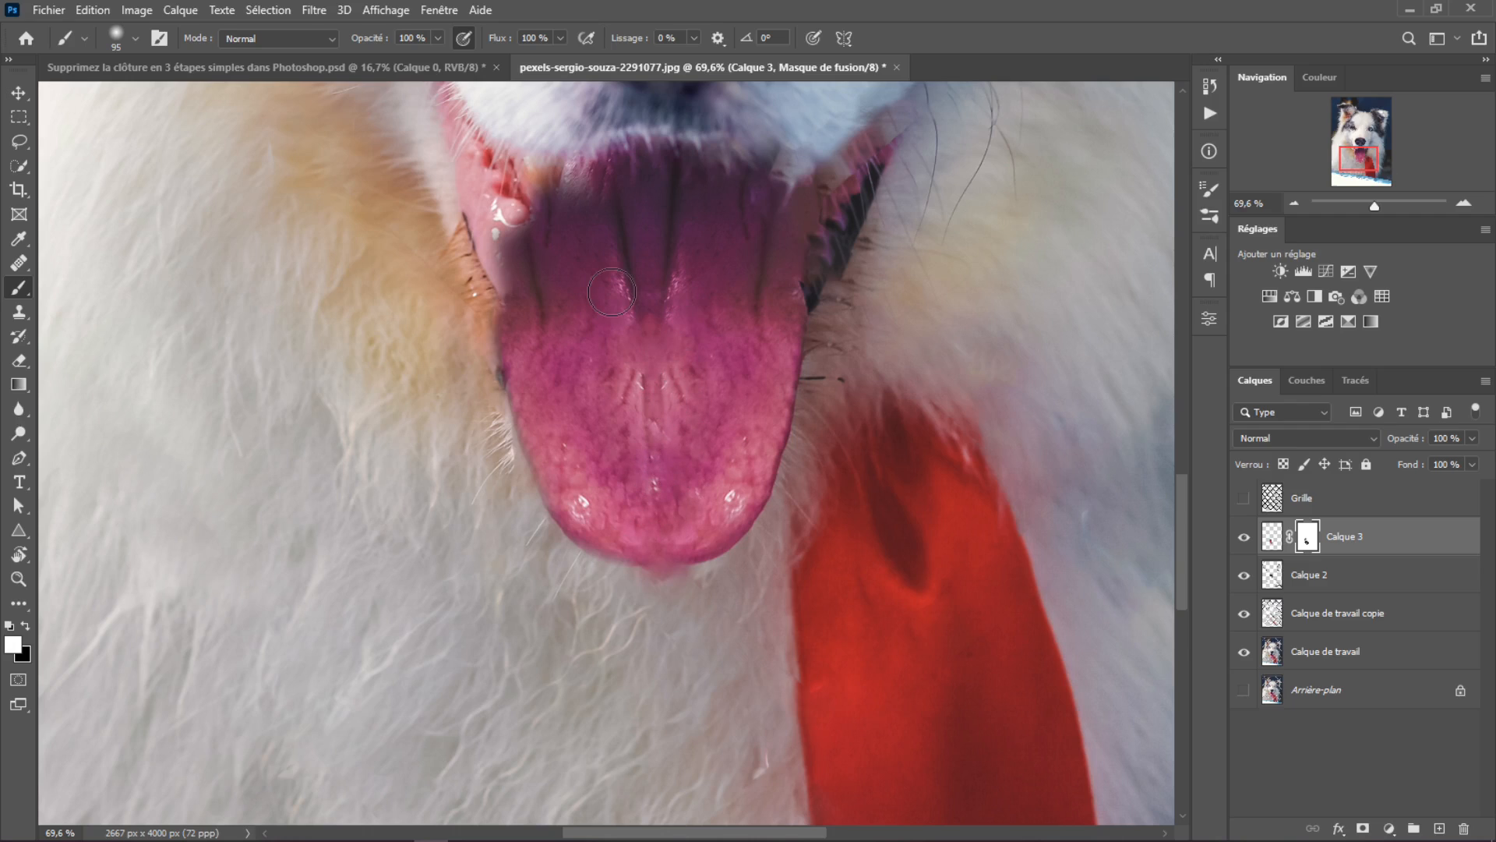
{"action": "mouse_move", "coordinate": [549, 301]}
{"action": "left_mouse_down"}
{"action": "mouse_move", "coordinate": [535, 300]}
{"action": "mouse_move", "coordinate": [541, 241]}
{"action": "mouse_move", "coordinate": [509, 290]}
{"action": "mouse_move", "coordinate": [477, 300]}
{"action": "mouse_move", "coordinate": [484, 453]}
{"action": "left_mouse_up"}
{"action": "key", "text": "x"}
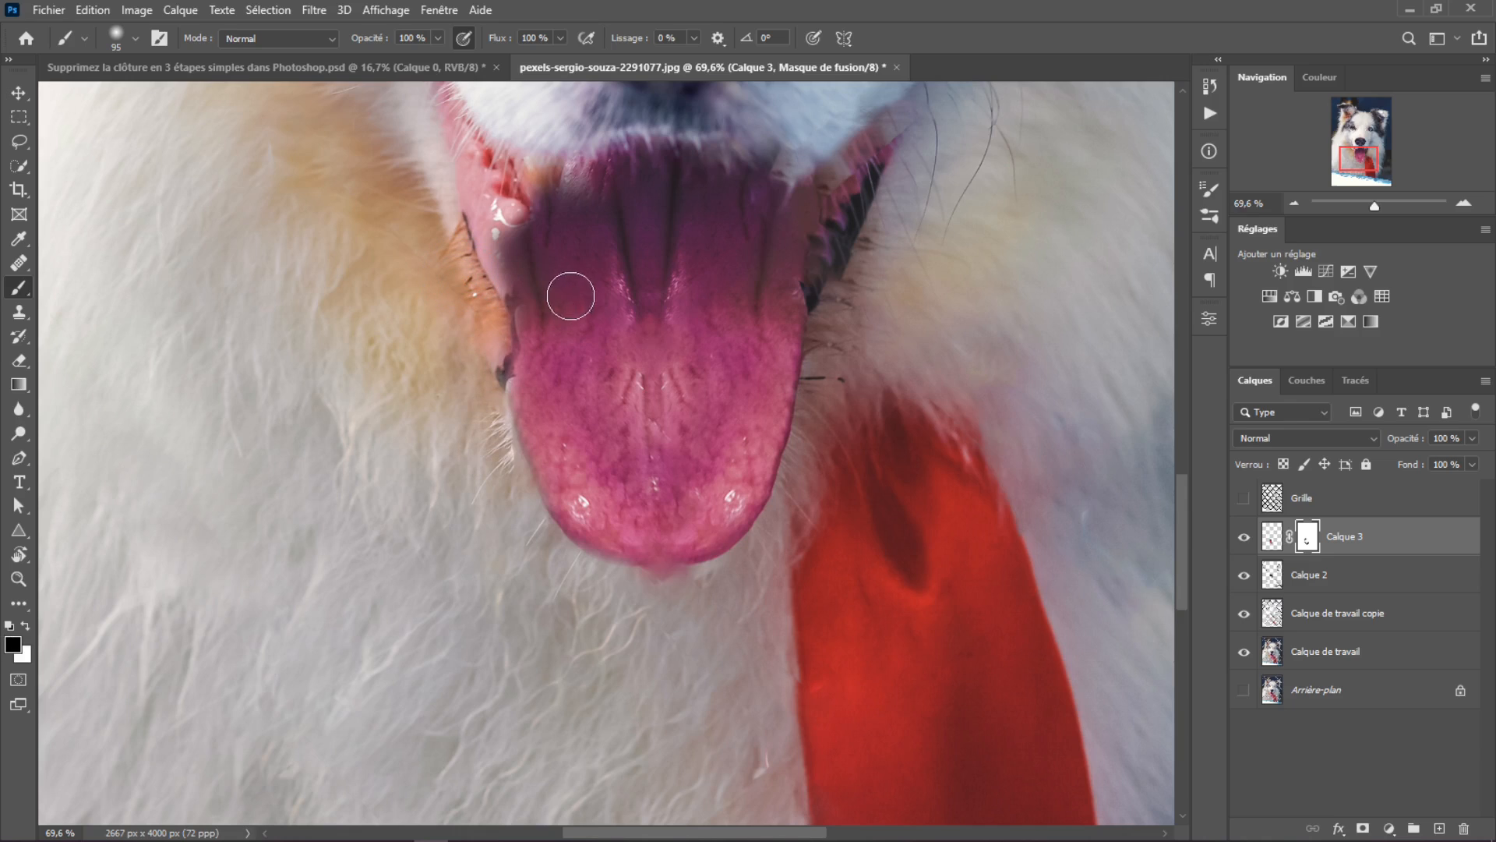
{"action": "key", "text": "x"}
{"action": "mouse_move", "coordinate": [571, 296]}
{"action": "left_mouse_down"}
{"action": "mouse_move", "coordinate": [540, 278]}
{"action": "mouse_move", "coordinate": [552, 362]}
{"action": "mouse_move", "coordinate": [528, 268]}
{"action": "mouse_move", "coordinate": [541, 384]}
{"action": "mouse_move", "coordinate": [555, 391]}
{"action": "mouse_move", "coordinate": [537, 299]}
{"action": "mouse_move", "coordinate": [558, 390]}
{"action": "mouse_move", "coordinate": [541, 359]}
{"action": "left_mouse_up"}
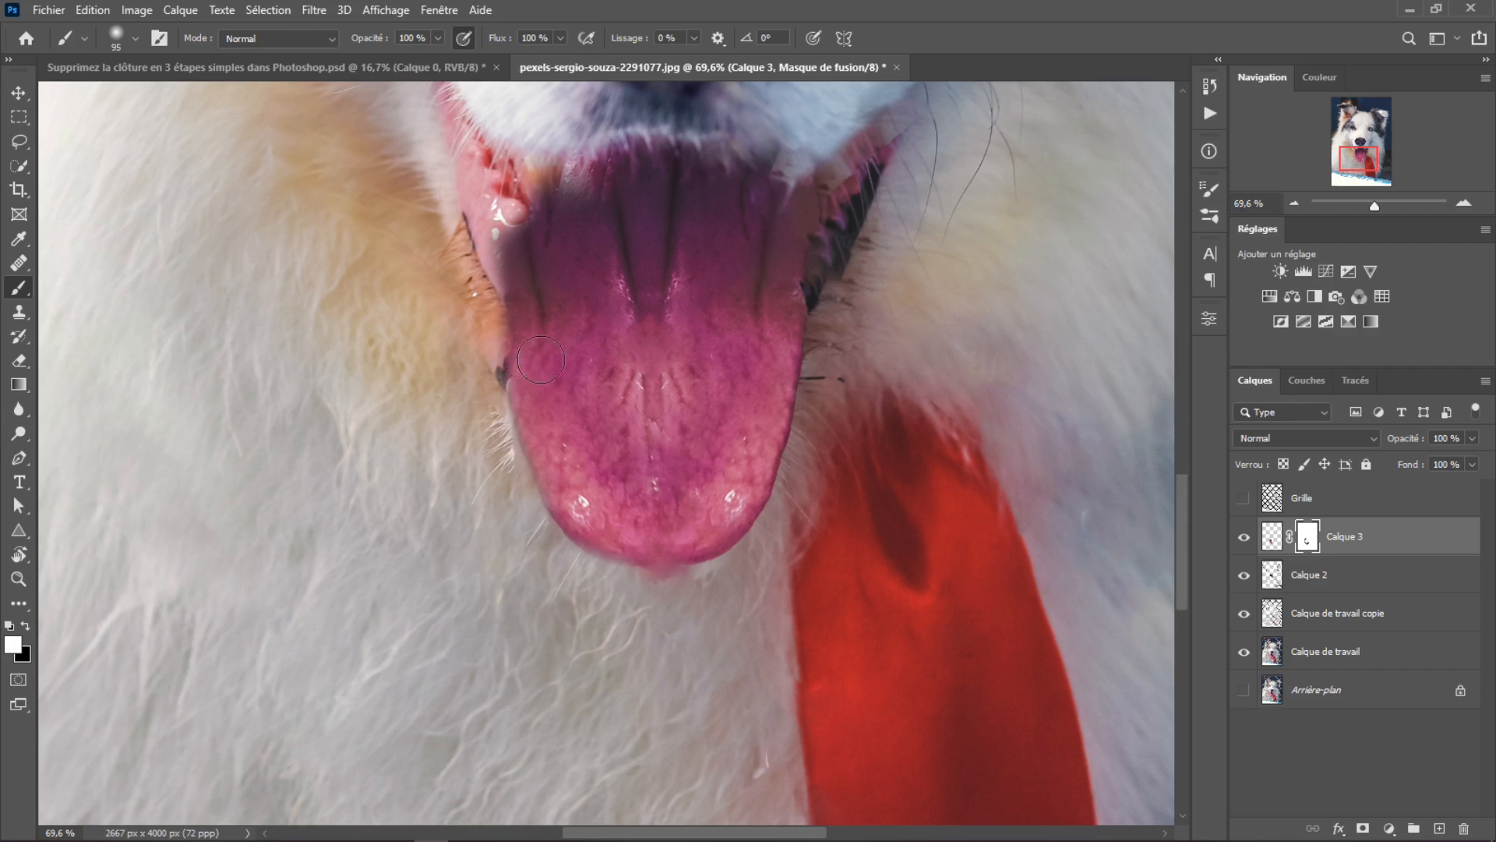
{"action": "key", "text": "x"}
- Examine the tongue's left edge and the adjoining fur up close for remaining blending flaws
{"action": "scroll", "coordinate": [597, 312], "scroll_direction": "down", "scroll_amount": 2}
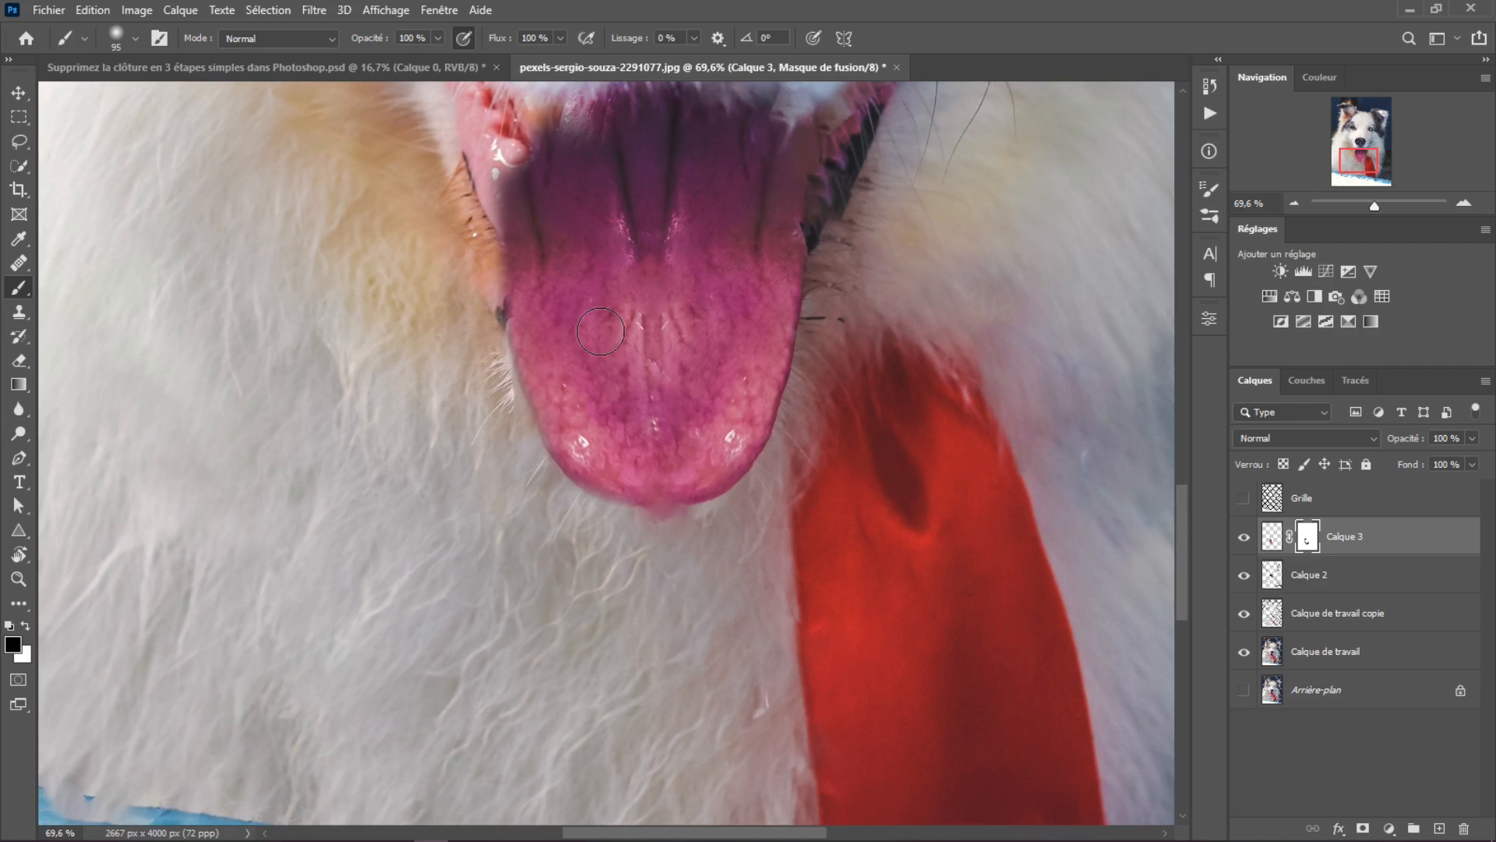
{"action": "scroll", "coordinate": [612, 337], "scroll_direction": "down", "scroll_amount": 3}
{"action": "scroll", "coordinate": [618, 335], "scroll_direction": "up", "scroll_amount": 4}
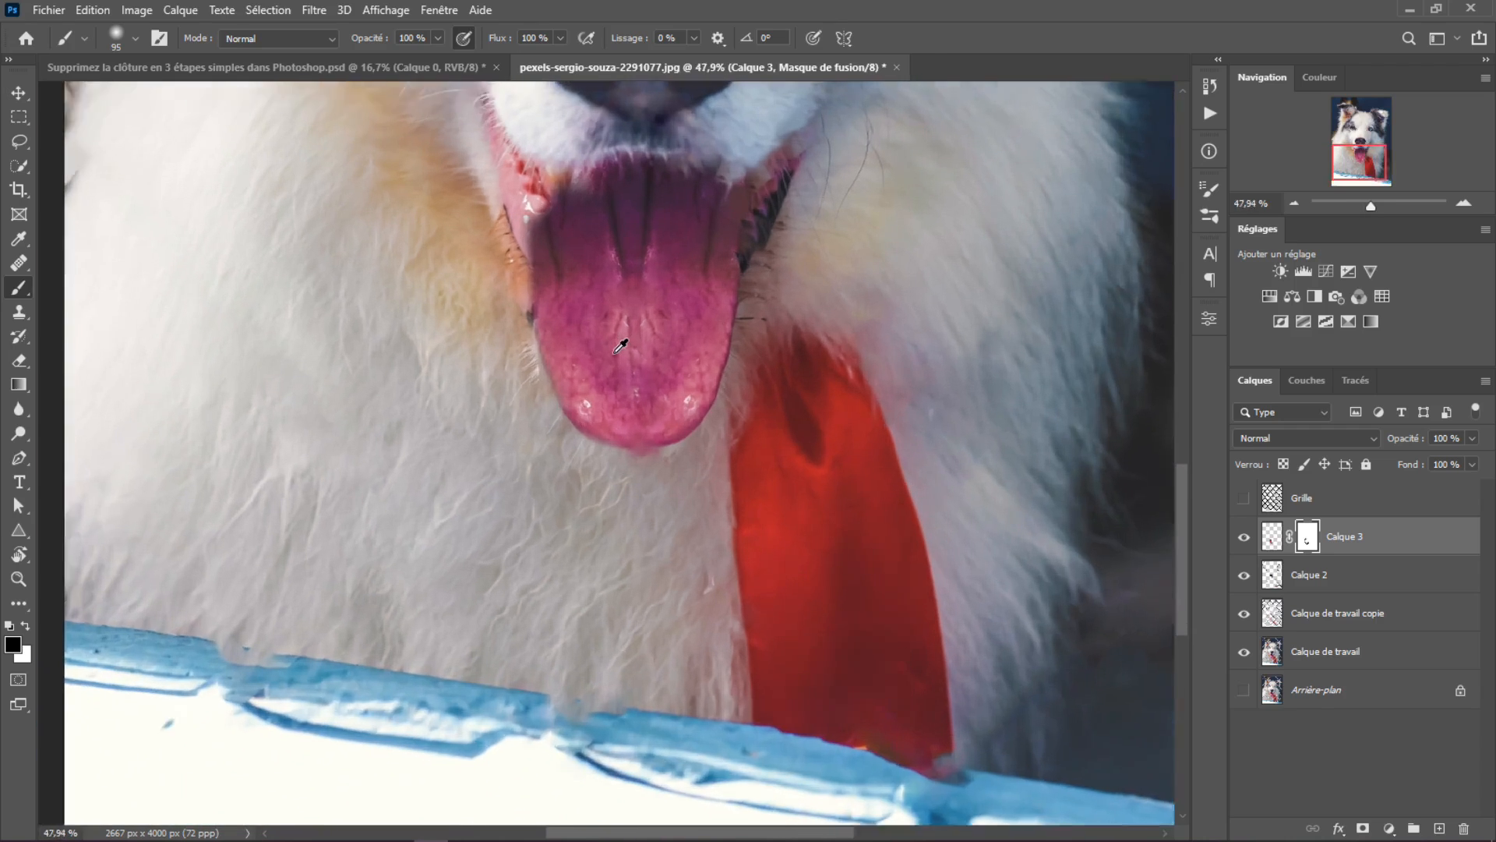
{"action": "scroll", "coordinate": [618, 344], "scroll_direction": "up", "scroll_amount": 5}
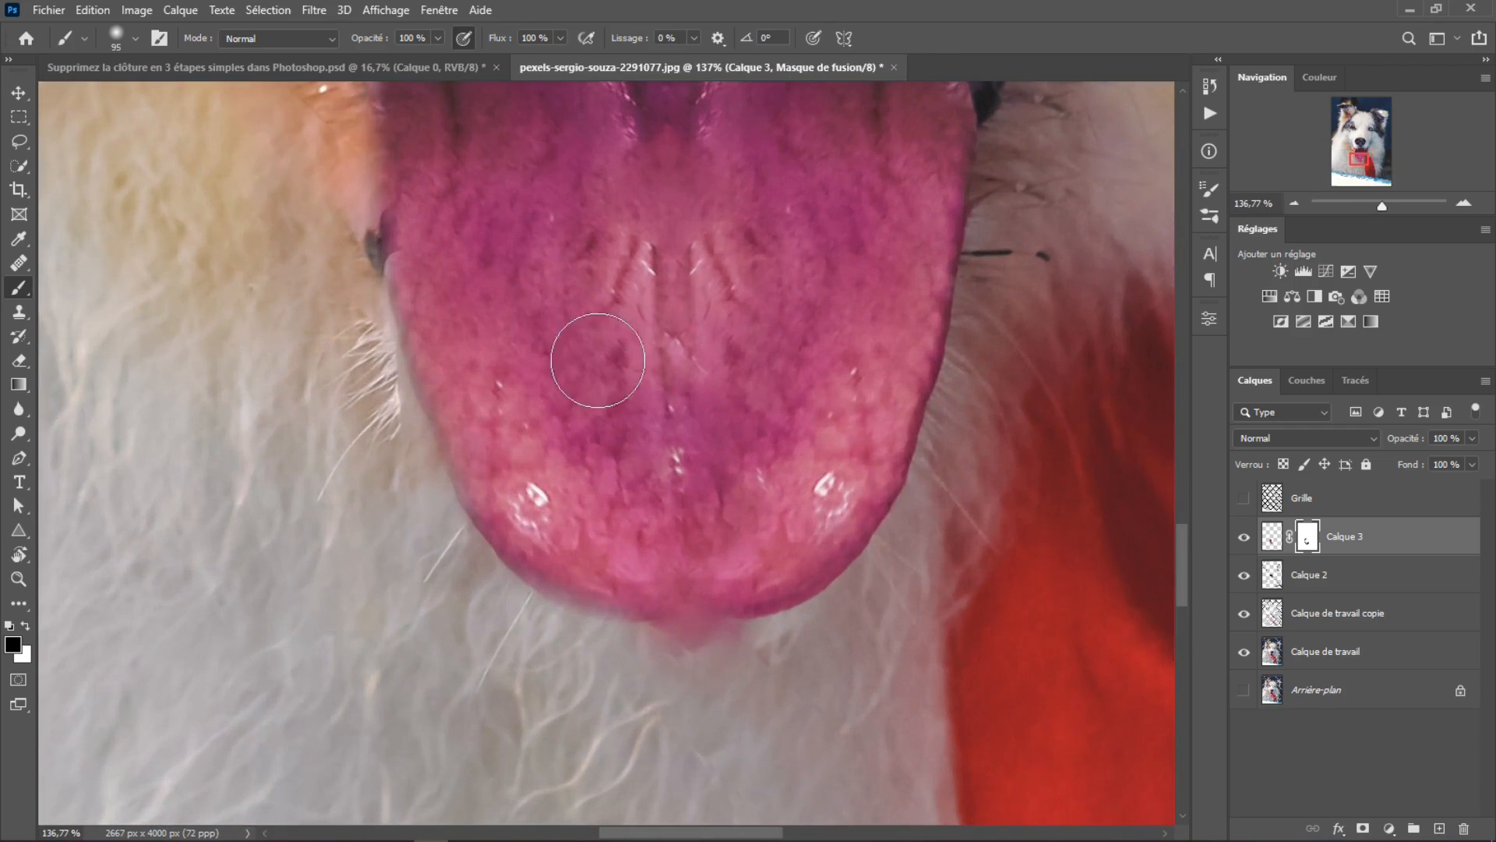
{"action": "left_click_drag", "start_coordinate": [590, 351], "coordinate": [764, 304]}
{"action": "scroll", "coordinate": [614, 344], "scroll_direction": "up", "scroll_amount": 7}
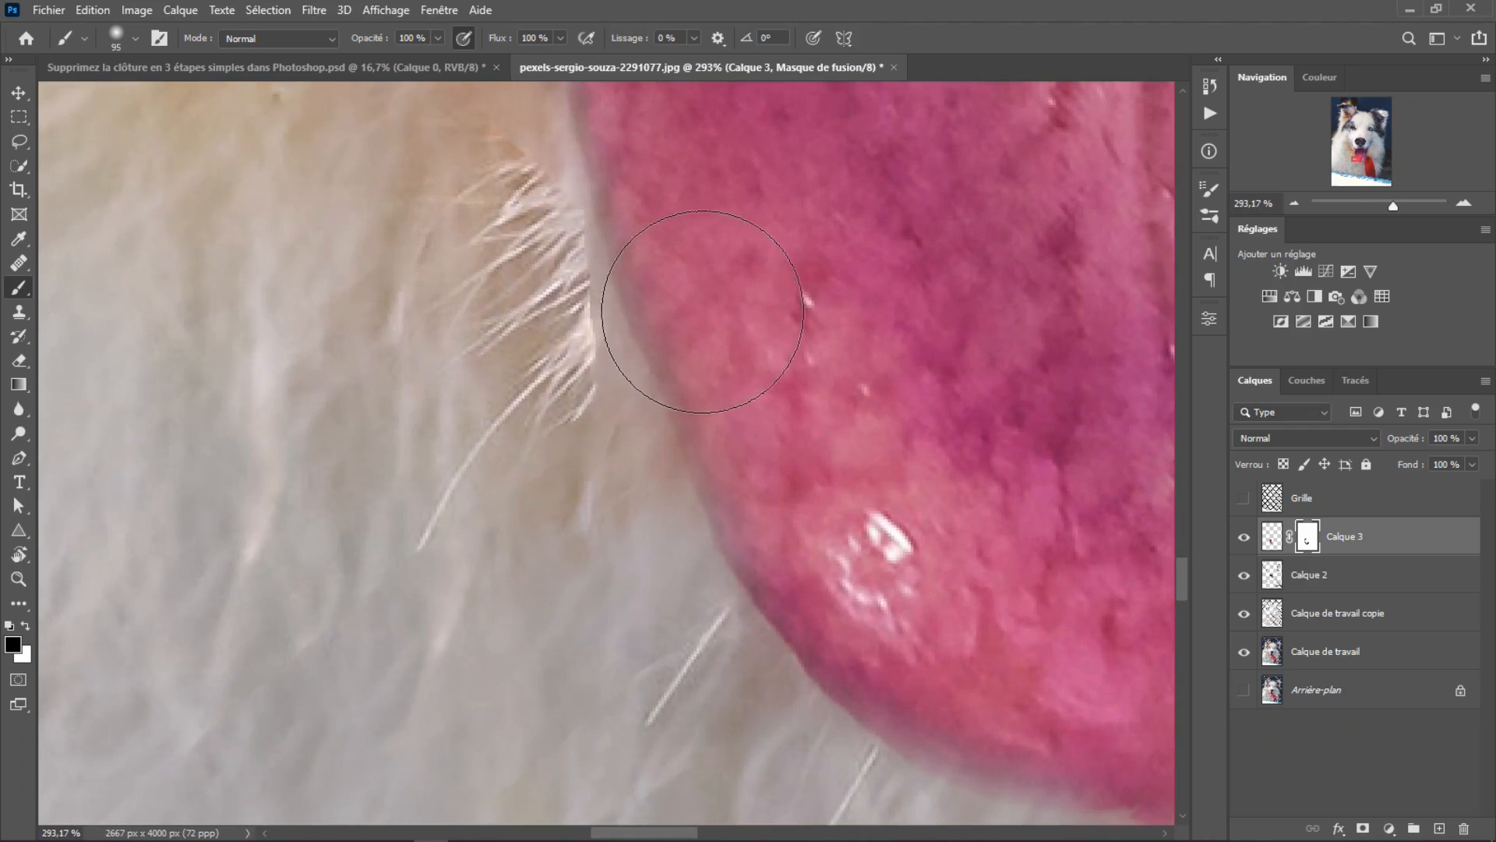
{"action": "scroll", "coordinate": [711, 323], "scroll_direction": "down", "scroll_amount": 6}
{"action": "scroll", "coordinate": [714, 321], "scroll_direction": "down", "scroll_amount": 3}
{"action": "scroll", "coordinate": [775, 393], "scroll_direction": "up", "scroll_amount": 1}
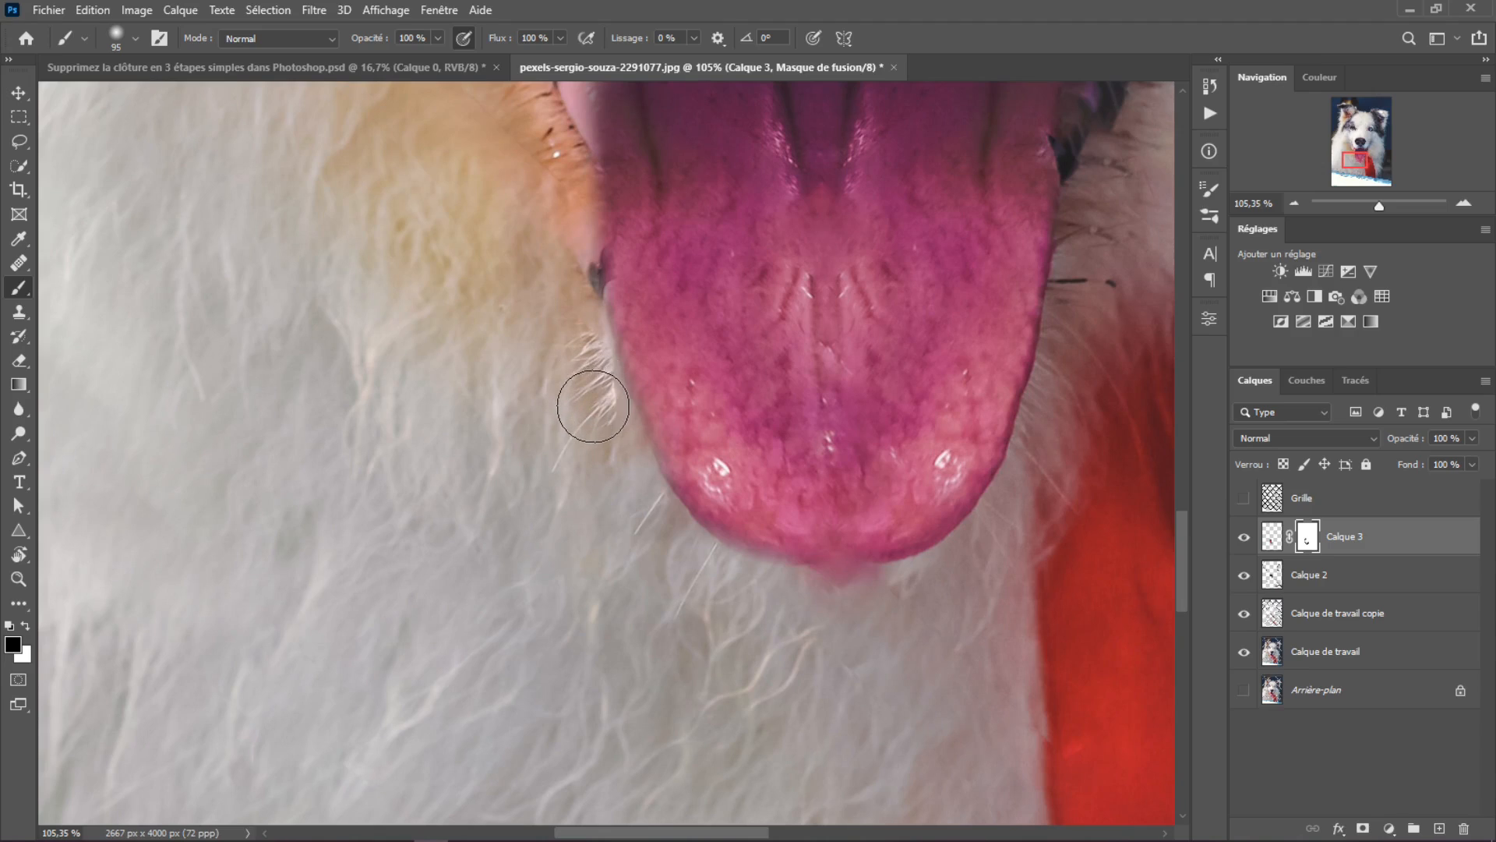
{"action": "key", "text": "x"}
{"action": "left_click_drag", "start_coordinate": [588, 398], "coordinate": [598, 427]}
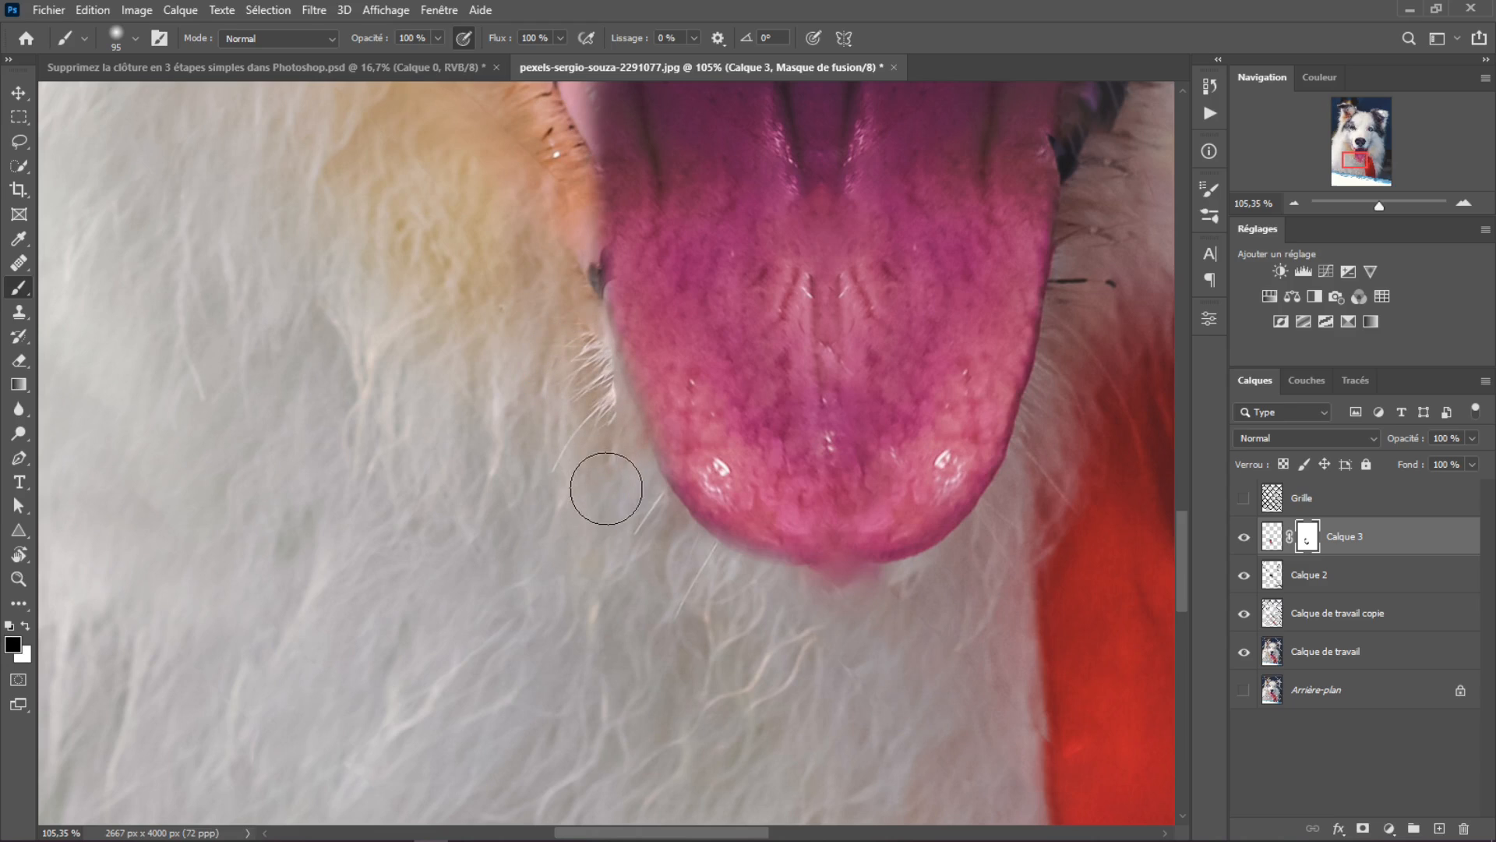
- On Calque 2, heal the fur along the tongue's left edge and beside its tip with the Outil Correcteur at 92 px, sampling nearby hairs
{"action": "left_click", "coordinate": [1284, 567]}
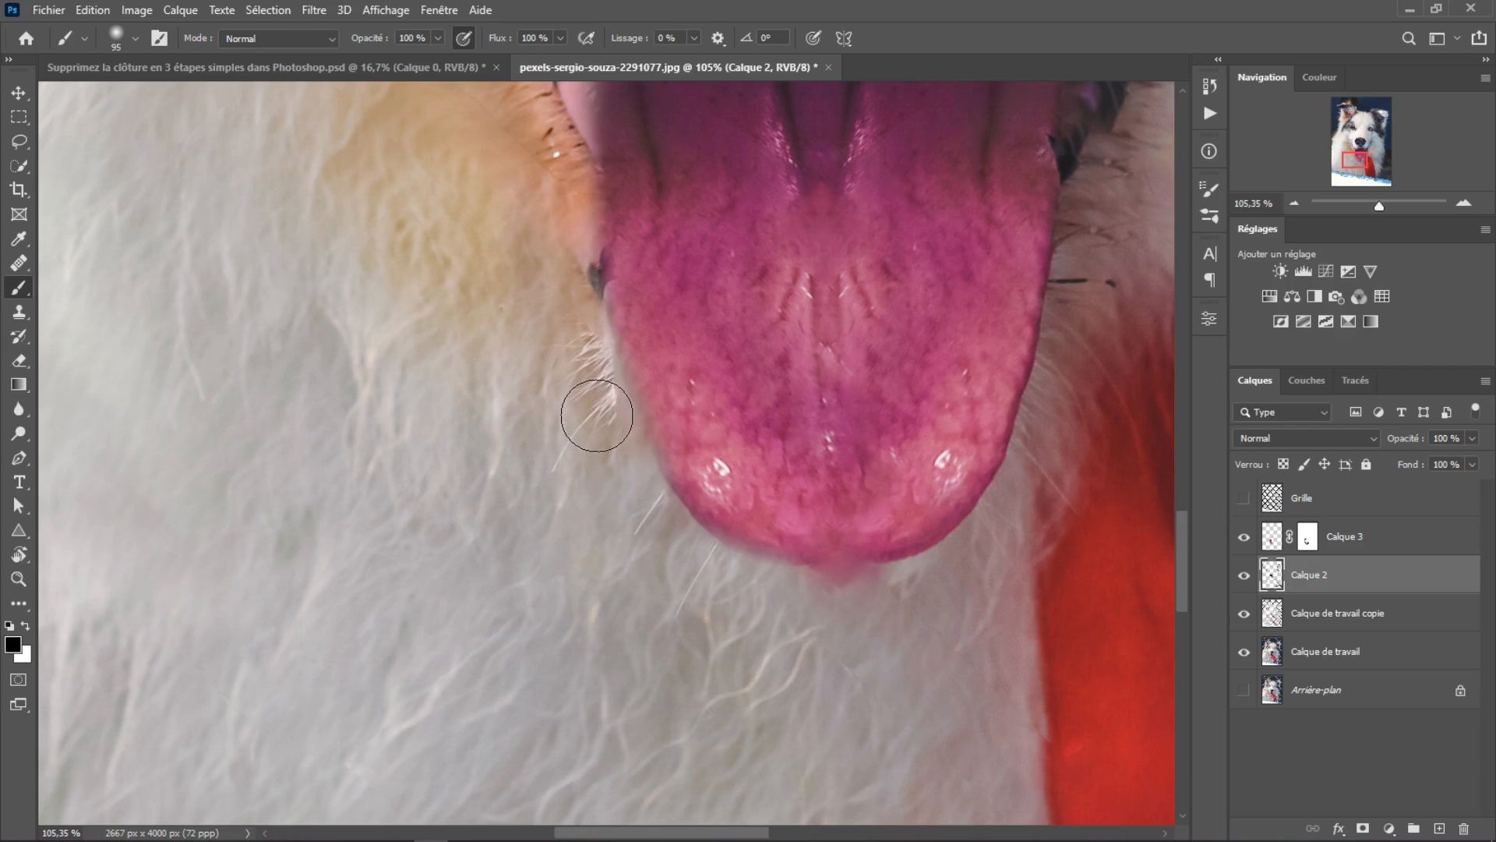
{"action": "left_click", "coordinate": [25, 265]}
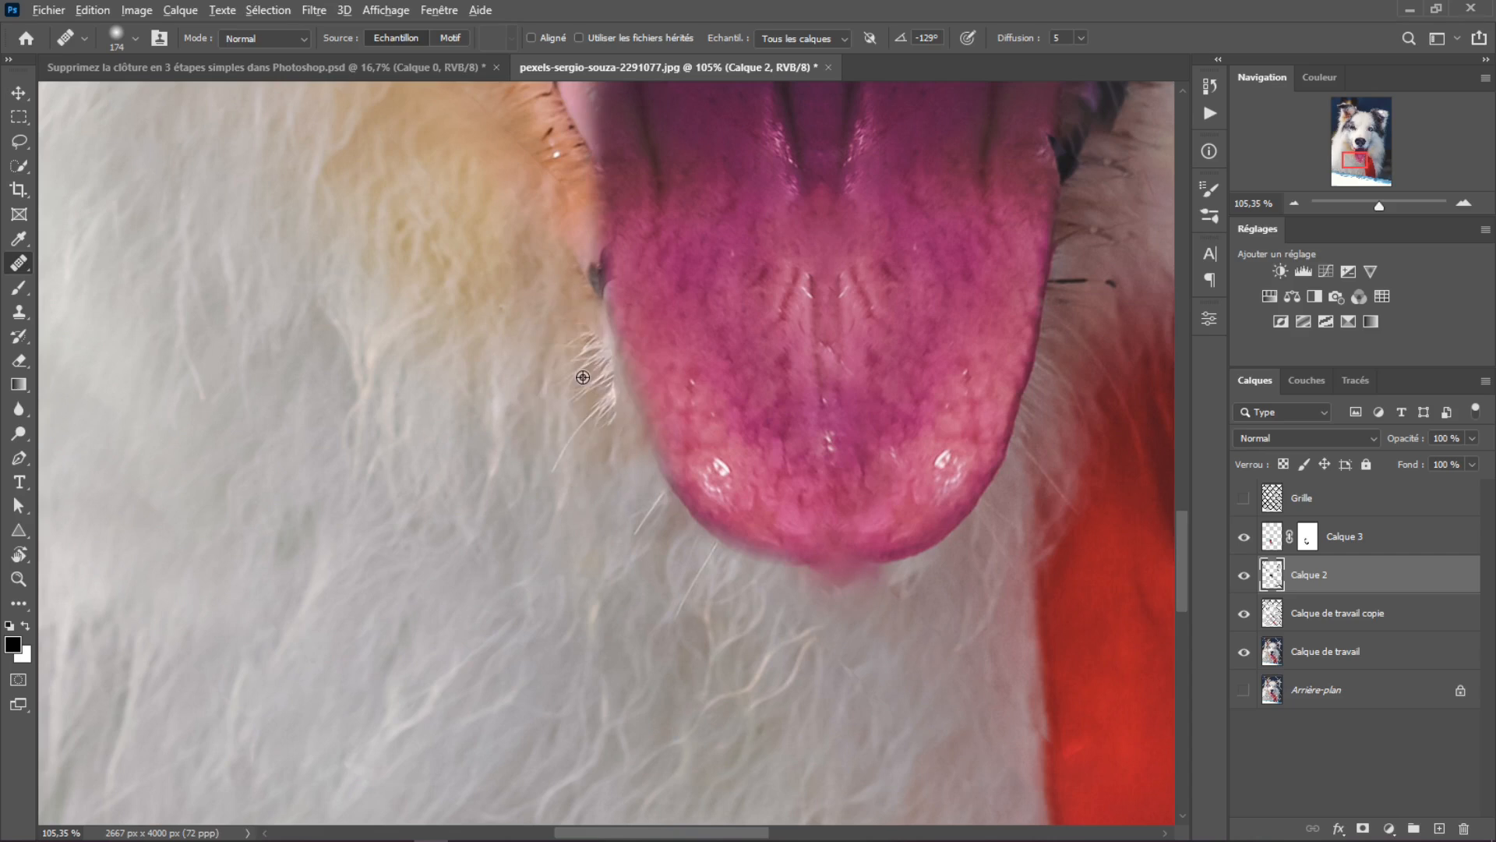
{"action": "left_click", "coordinate": [583, 377], "text": "alt"}
{"action": "right_click", "coordinate": [604, 400], "text": "alt"}
{"action": "left_click_drag", "start_coordinate": [616, 412], "coordinate": [622, 468]}
{"action": "left_click_drag", "start_coordinate": [887, 573], "coordinate": [882, 559]}
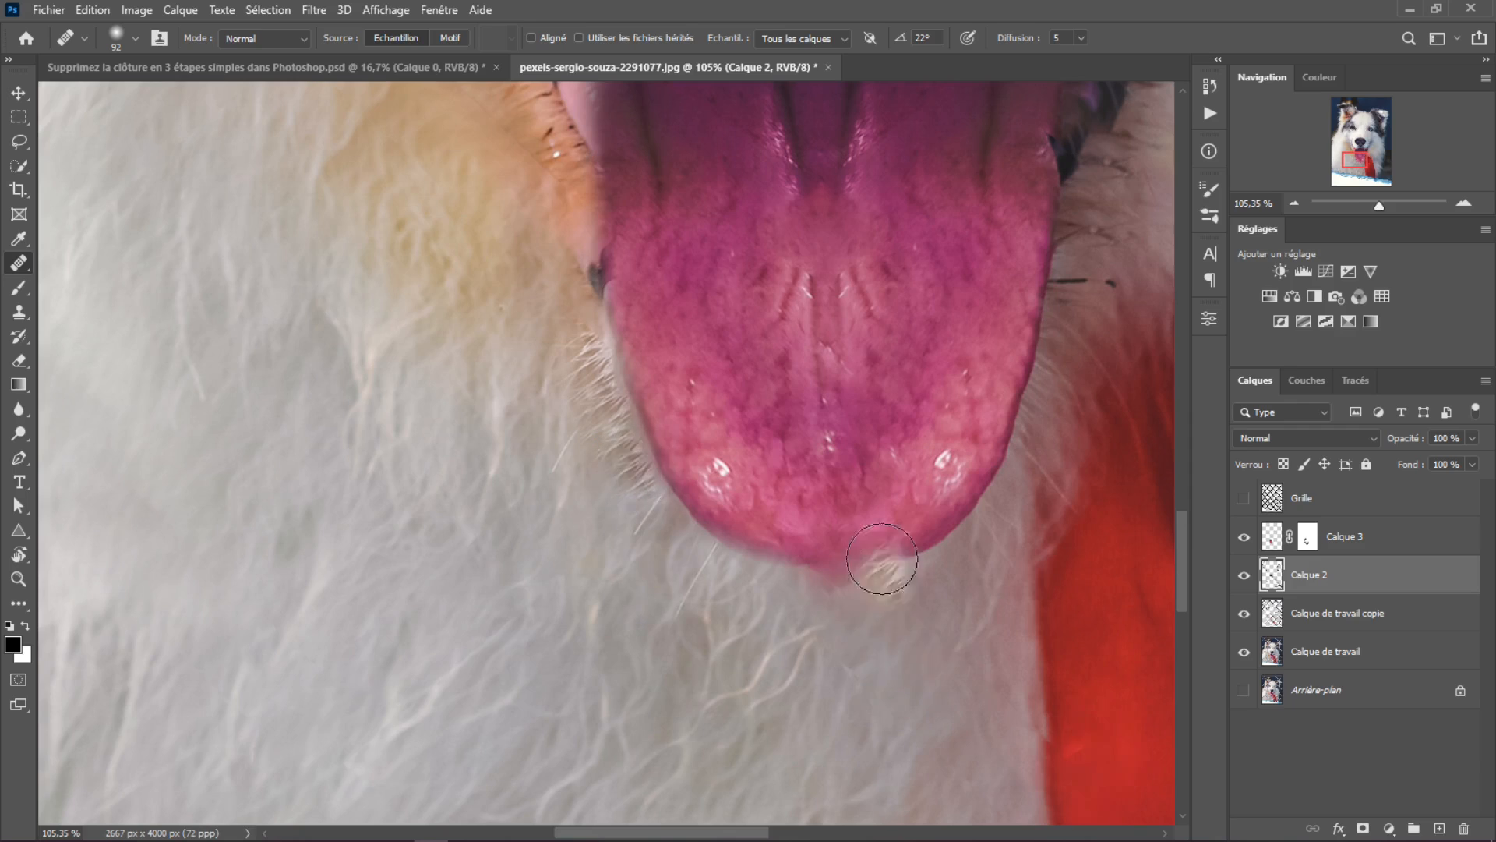
- Merge Calque 3 and Calque 2 into a single layer
{"action": "scroll", "coordinate": [938, 512], "scroll_direction": "down", "scroll_amount": 5}
{"action": "scroll", "coordinate": [938, 515], "scroll_direction": "up", "scroll_amount": 7}
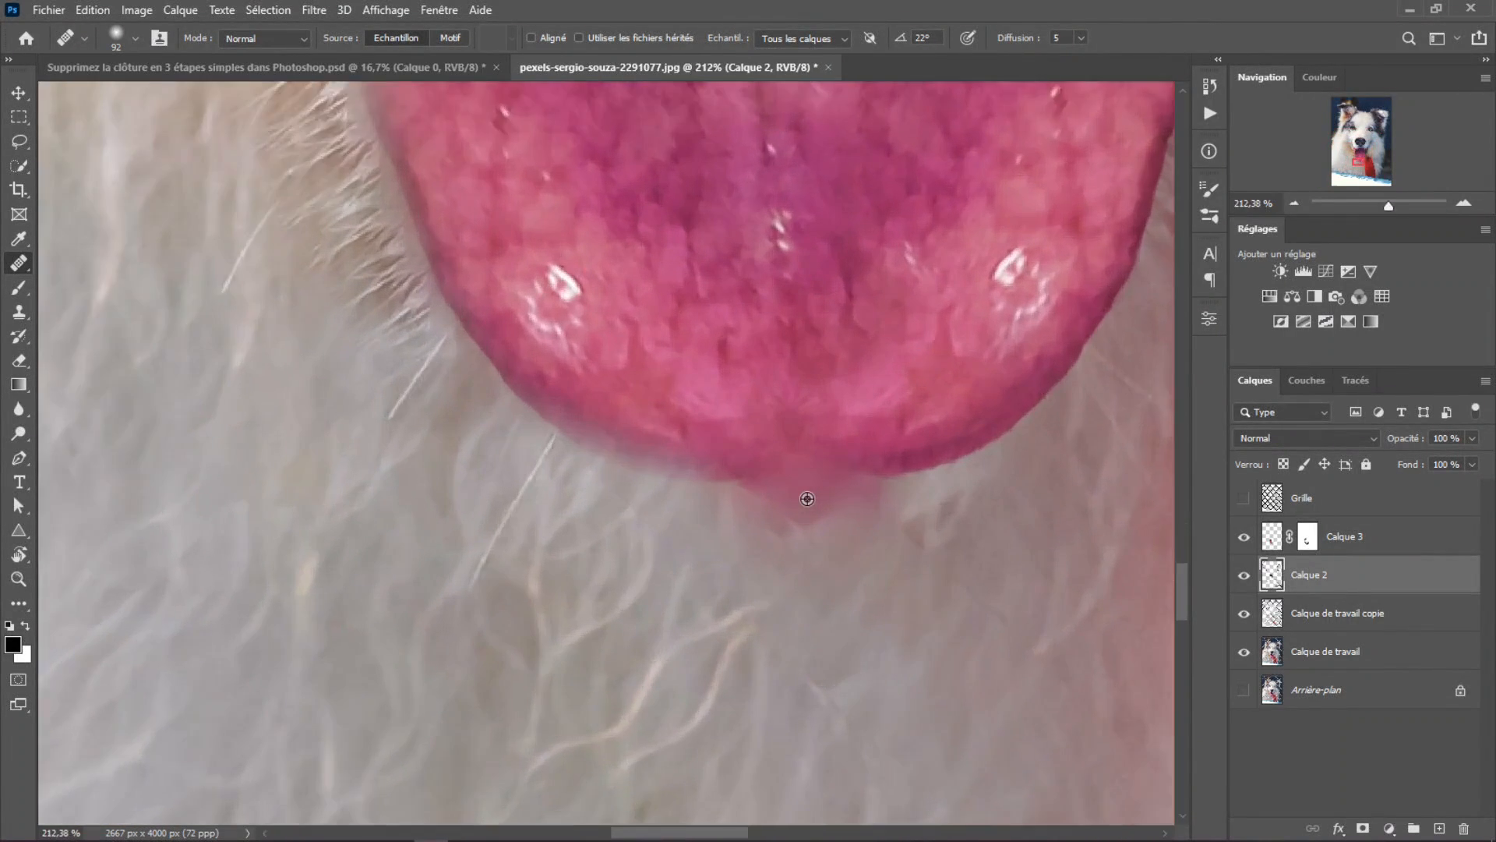
{"action": "scroll", "coordinate": [807, 499], "scroll_direction": "up", "scroll_amount": 4}
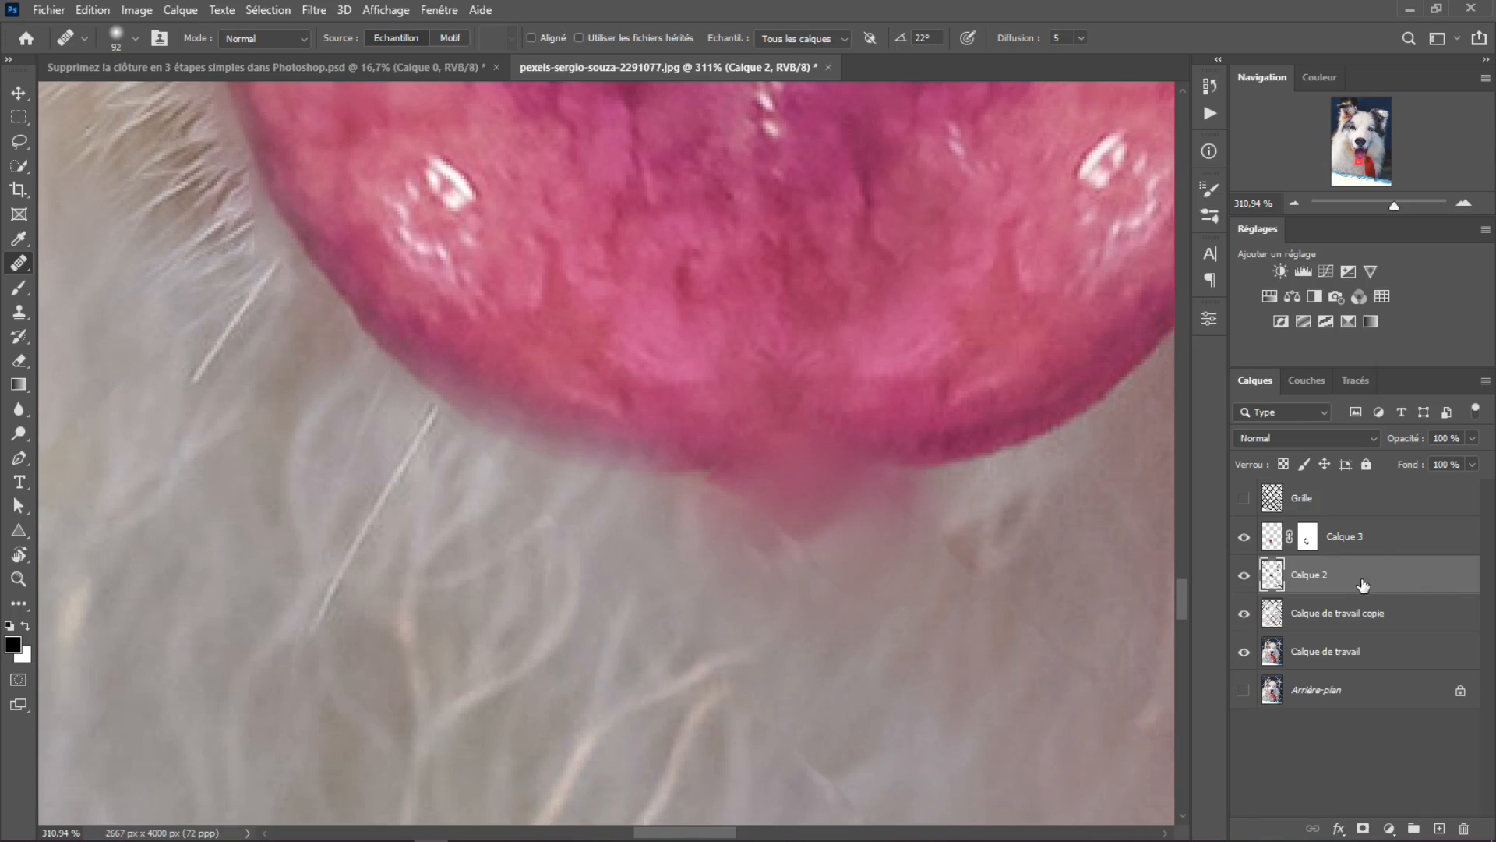
{"action": "left_click", "coordinate": [1380, 543], "text": "shift"}
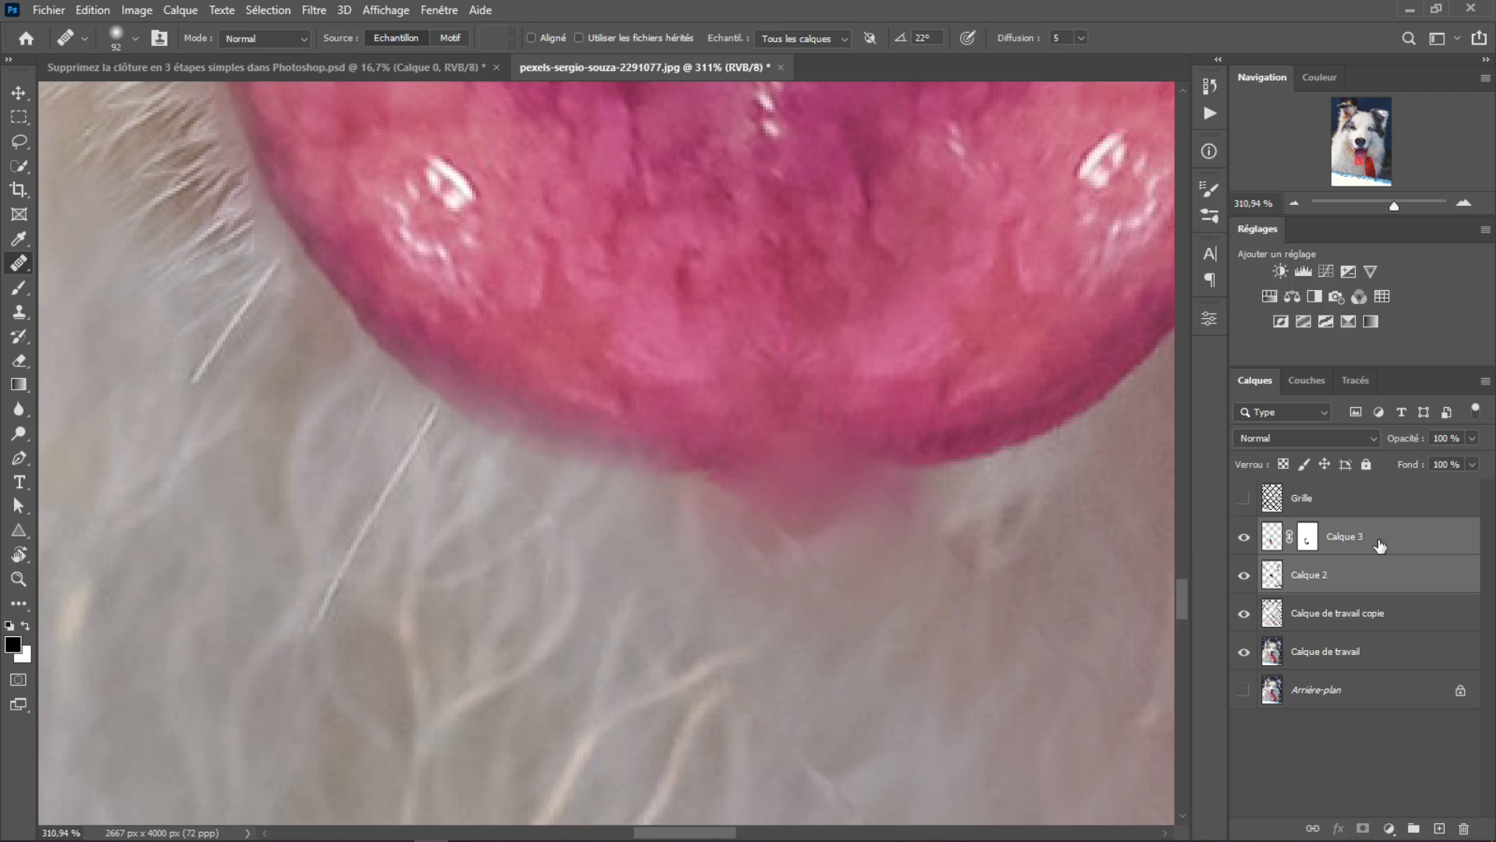
{"action": "key", "text": "ctrl+e"}
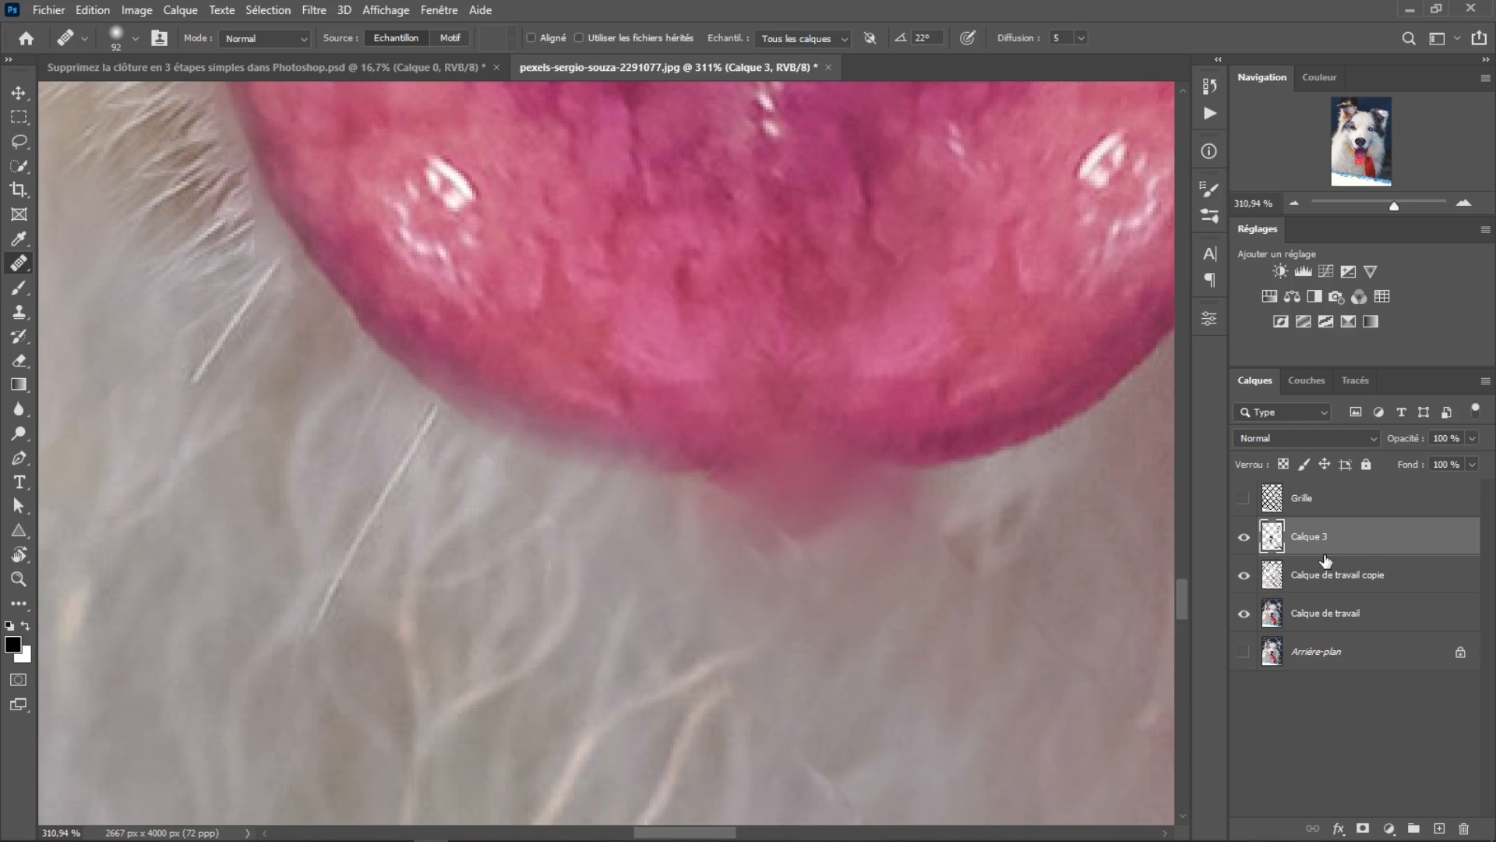
- Cover the pink smudge below the tongue tip on Calque 3 with the Clone Stamp at 39 px, using fur sampled just beneath it
{"action": "left_click", "coordinate": [19, 311]}
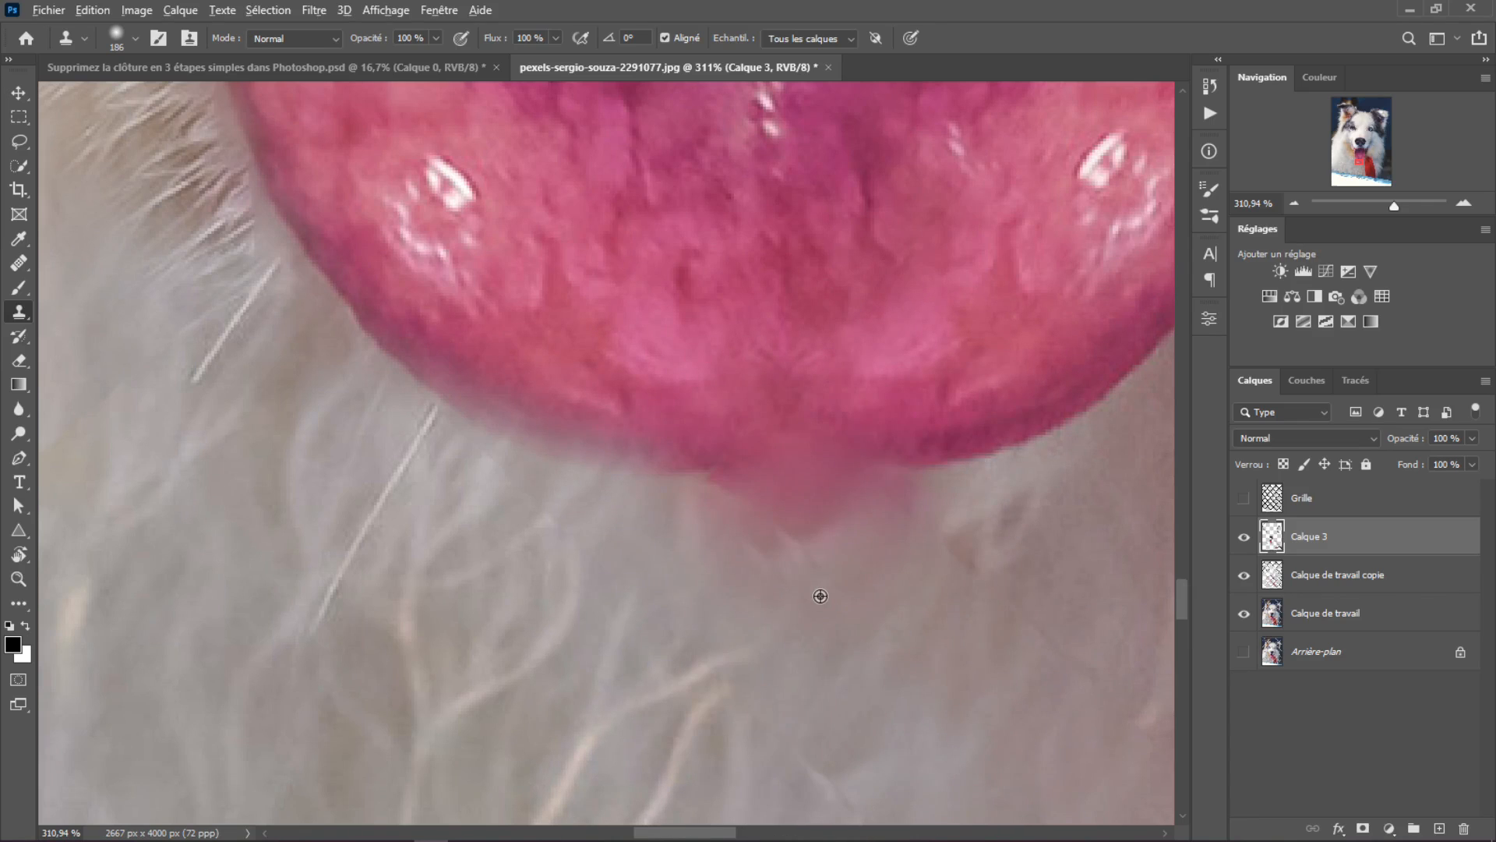
{"action": "left_click_drag", "start_coordinate": [820, 596], "coordinate": [648, 589]}
{"action": "left_click", "coordinate": [725, 582], "text": "alt"}
{"action": "mouse_move", "coordinate": [725, 483]}
{"action": "left_mouse_down"}
{"action": "mouse_move", "coordinate": [852, 518]}
{"action": "mouse_move", "coordinate": [1004, 520]}
{"action": "left_mouse_up"}
{"action": "scroll", "coordinate": [885, 608], "scroll_direction": "up", "scroll_amount": 7}
{"action": "scroll", "coordinate": [886, 608], "scroll_direction": "down", "scroll_amount": 1}
{"action": "left_click", "coordinate": [739, 578], "text": "alt"}
{"action": "left_click_drag", "start_coordinate": [785, 622], "coordinate": [851, 614]}
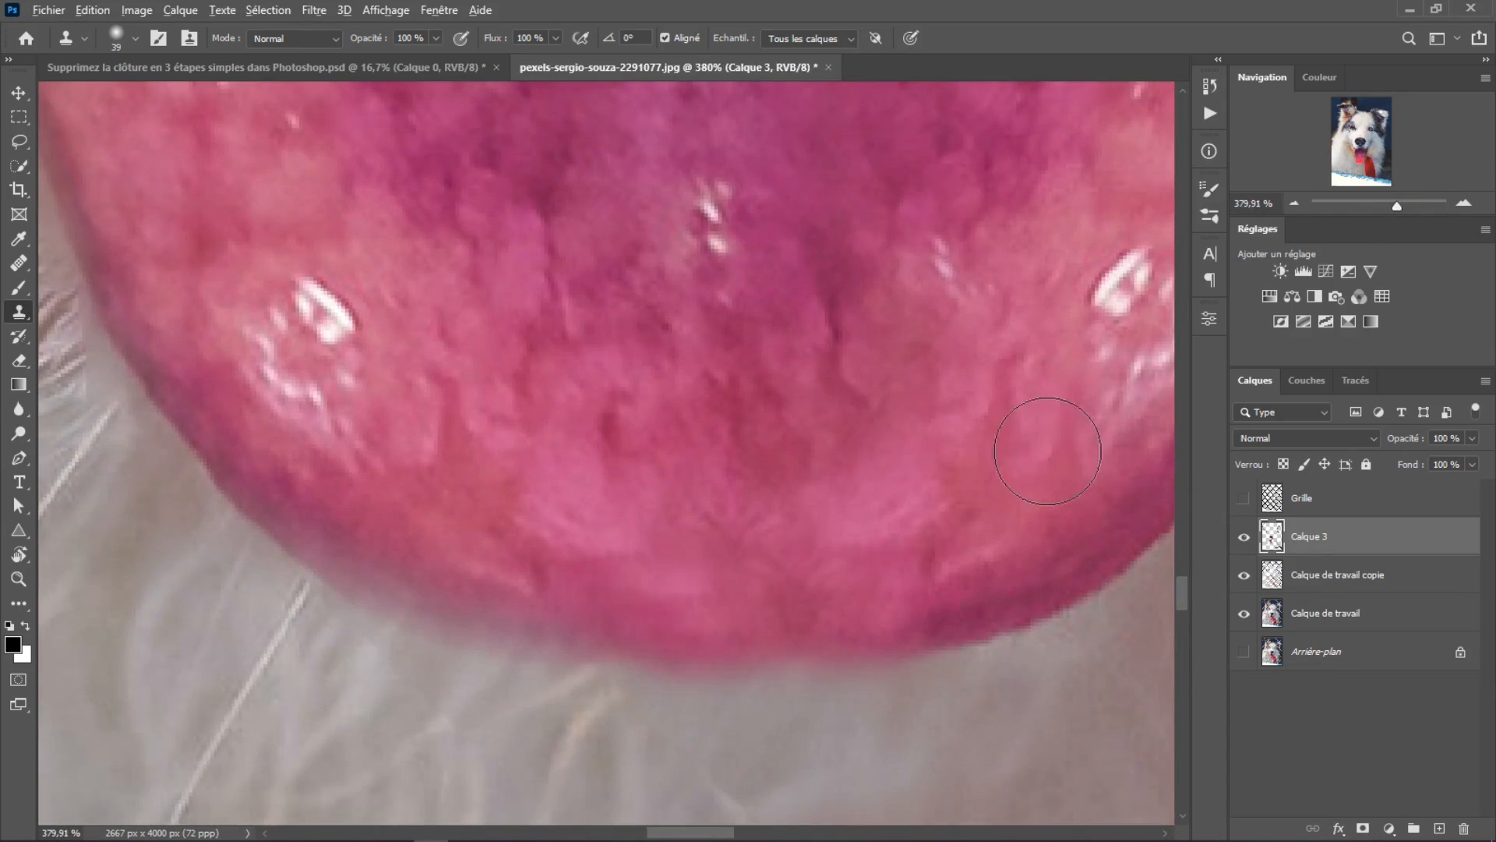
- Repair the red tie's damaged lower corner above the blue ledge with the Clone Stamp, sampling the adjacent red fabric
{"action": "scroll", "coordinate": [965, 575], "scroll_direction": "down", "scroll_amount": 10}
{"action": "scroll", "coordinate": [955, 650], "scroll_direction": "down", "scroll_amount": 3}
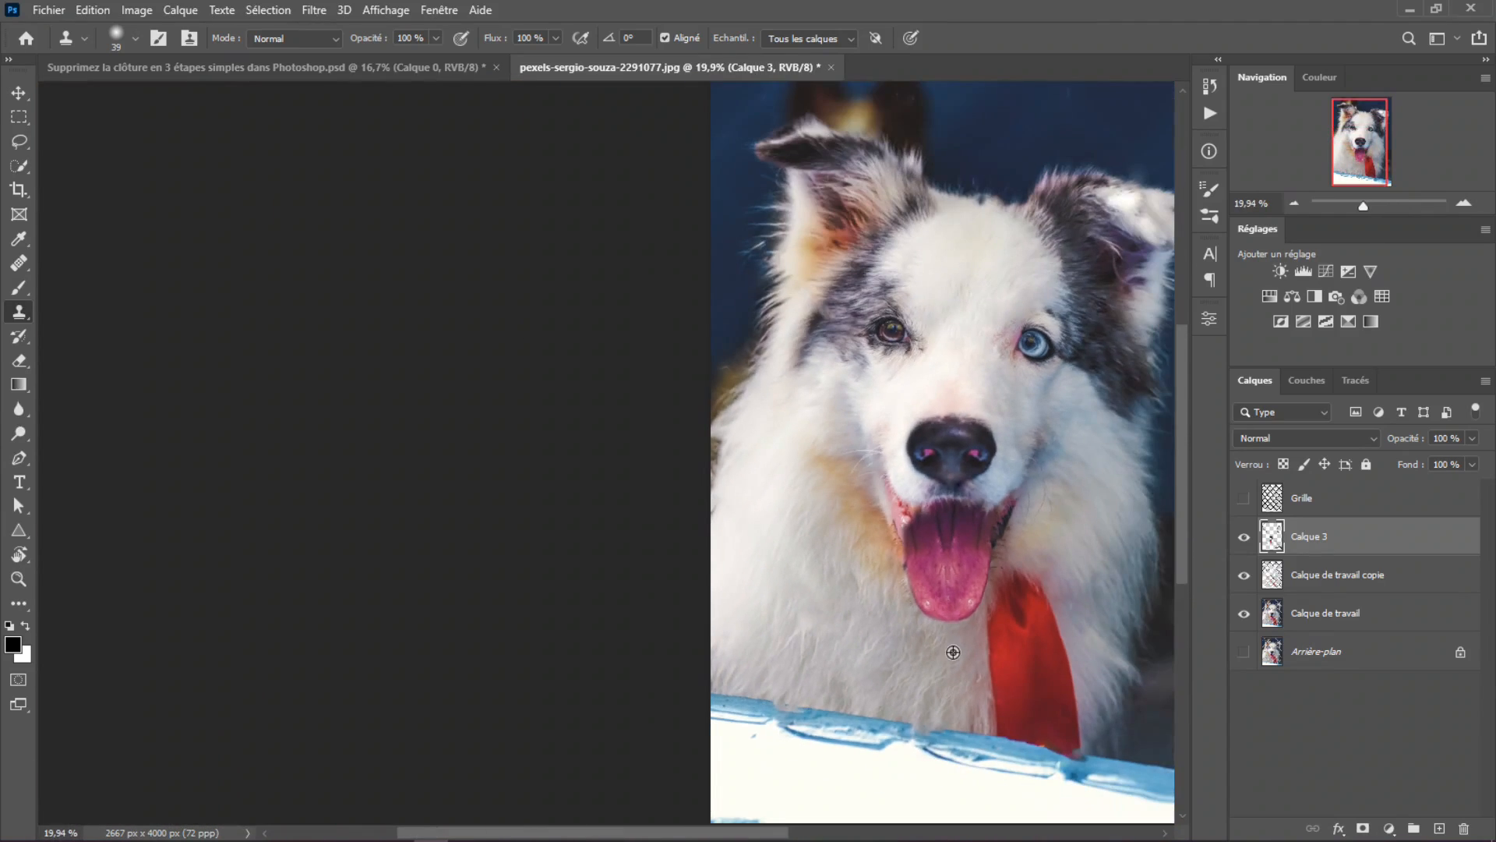
{"action": "left_click_drag", "start_coordinate": [1042, 606], "coordinate": [696, 541]}
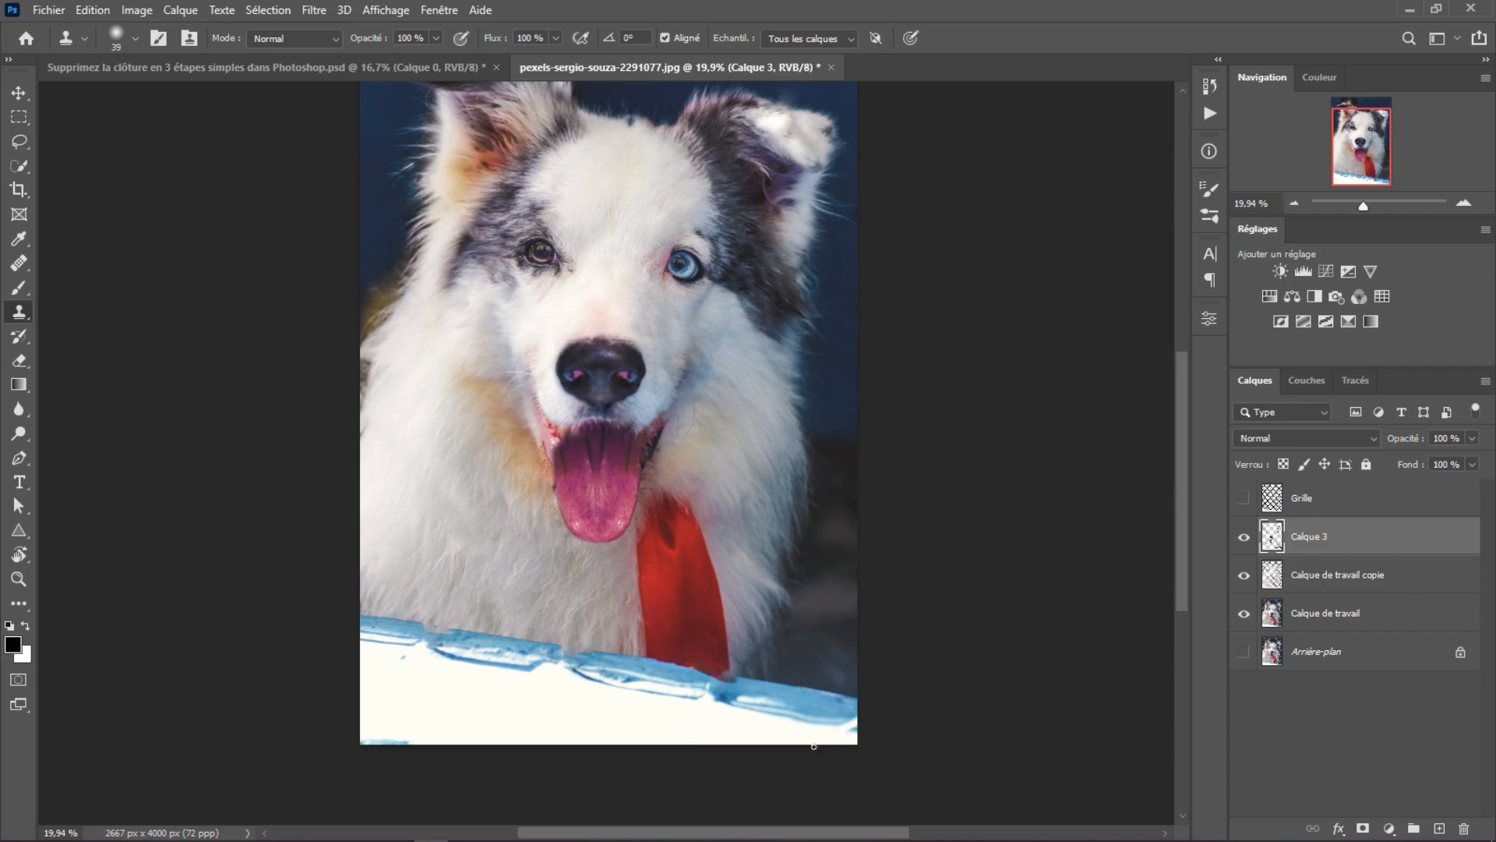
{"action": "scroll", "coordinate": [695, 672], "scroll_direction": "up", "scroll_amount": 5}
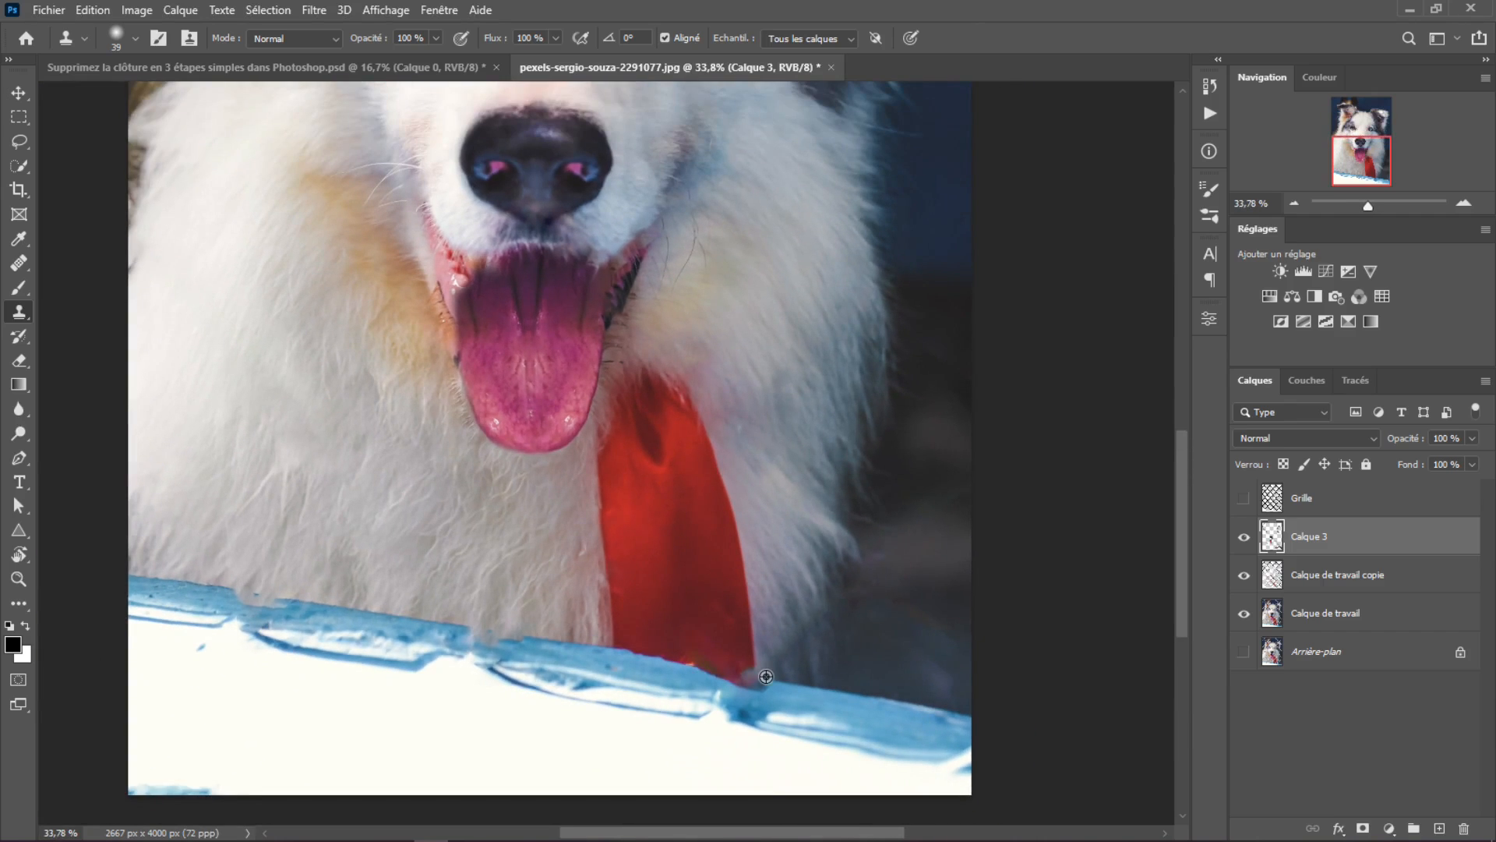
{"action": "scroll", "coordinate": [694, 673], "scroll_direction": "up", "scroll_amount": 5}
{"action": "scroll", "coordinate": [738, 677], "scroll_direction": "up", "scroll_amount": 4}
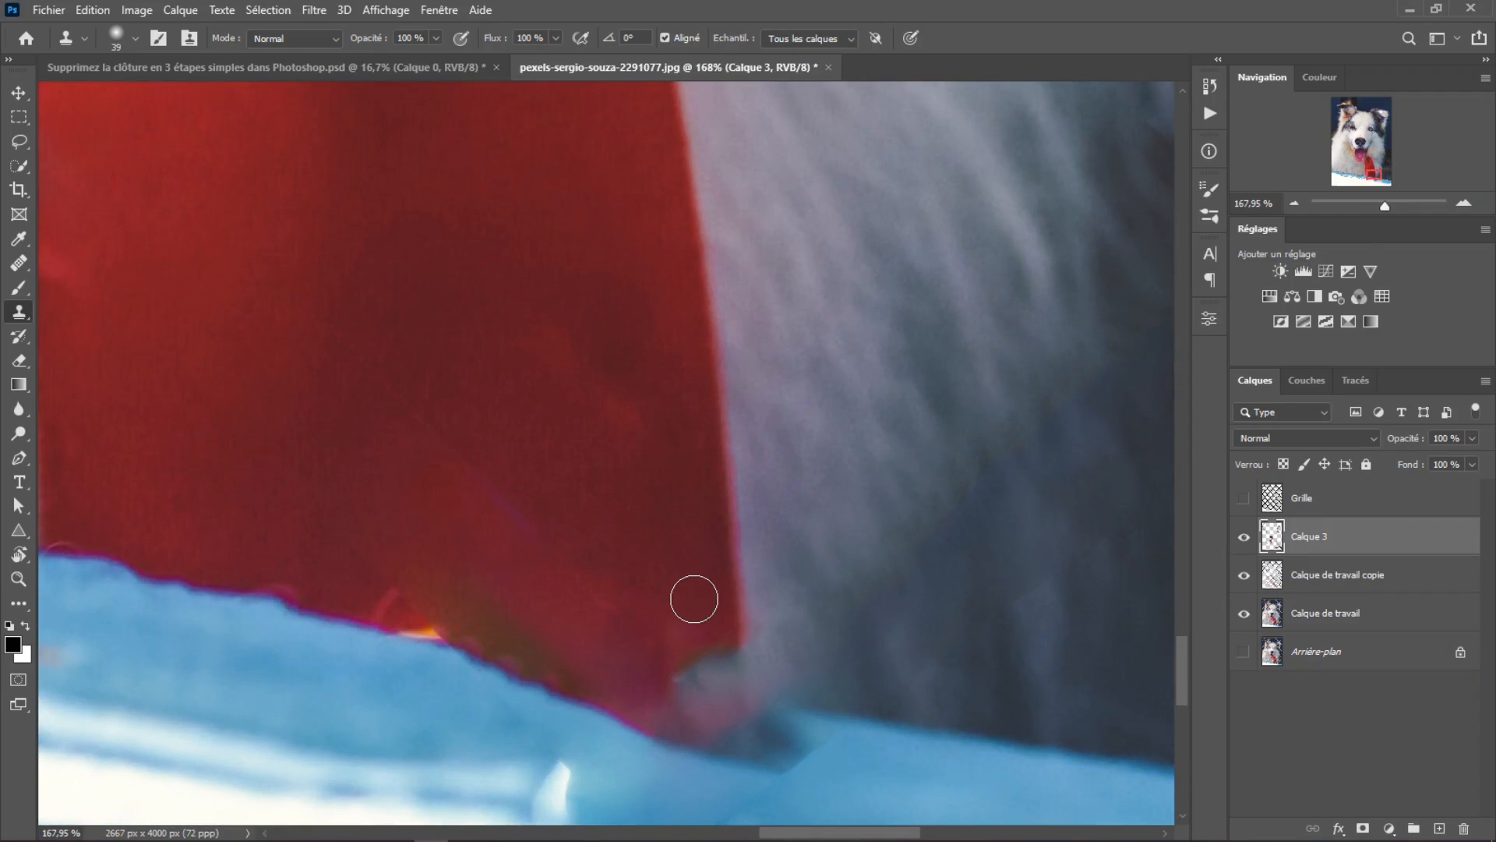
{"action": "left_click", "coordinate": [705, 612], "text": "alt"}
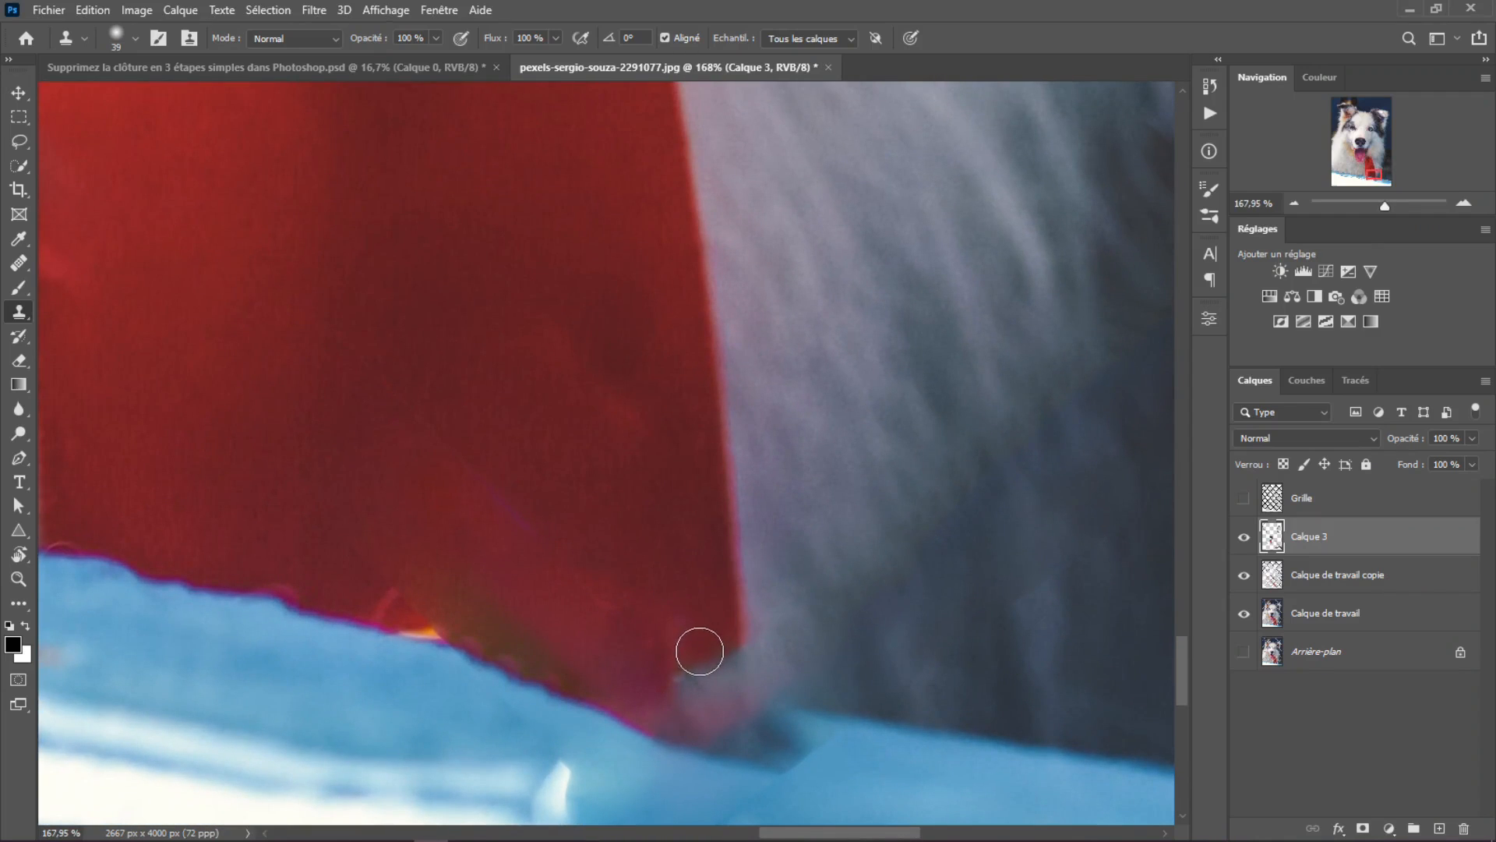
{"action": "mouse_move", "coordinate": [719, 653]}
{"action": "left_mouse_down"}
{"action": "mouse_move", "coordinate": [717, 719]}
{"action": "mouse_move", "coordinate": [701, 693]}
{"action": "mouse_move", "coordinate": [722, 685]}
{"action": "mouse_move", "coordinate": [692, 722]}
{"action": "mouse_move", "coordinate": [725, 718]}
{"action": "mouse_move", "coordinate": [718, 673]}
{"action": "mouse_move", "coordinate": [729, 749]}
{"action": "mouse_move", "coordinate": [702, 691]}
{"action": "left_mouse_up"}
- Group Calque 3, Calque de travail copie and Calque de travail together
{"action": "scroll", "coordinate": [701, 691], "scroll_direction": "down", "scroll_amount": 10}
{"action": "scroll", "coordinate": [728, 655], "scroll_direction": "down", "scroll_amount": 2}
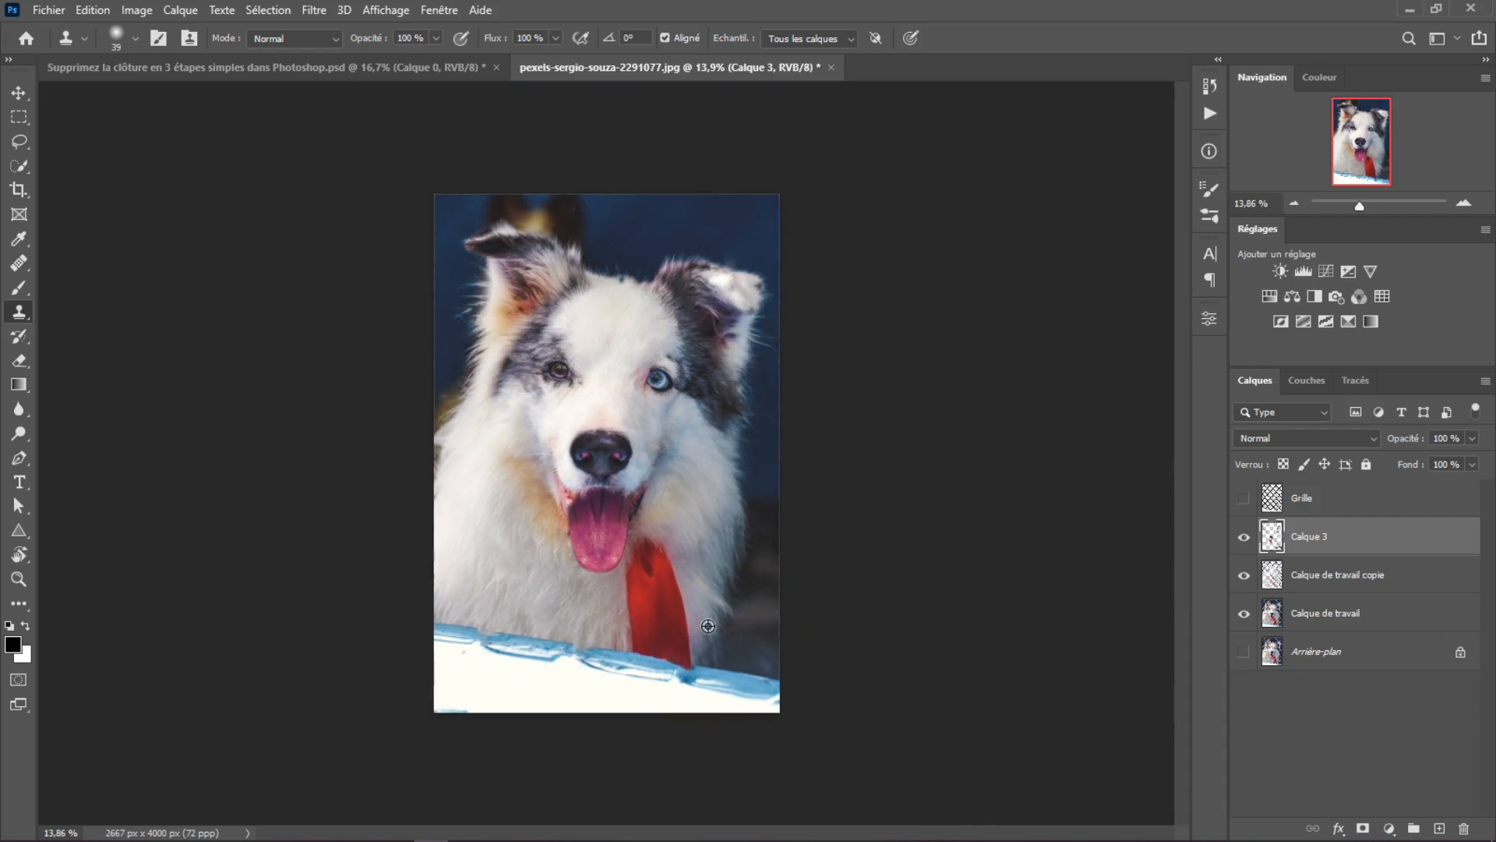
{"action": "scroll", "coordinate": [681, 302], "scroll_direction": "up", "scroll_amount": 5}
{"action": "scroll", "coordinate": [682, 303], "scroll_direction": "down", "scroll_amount": 4}
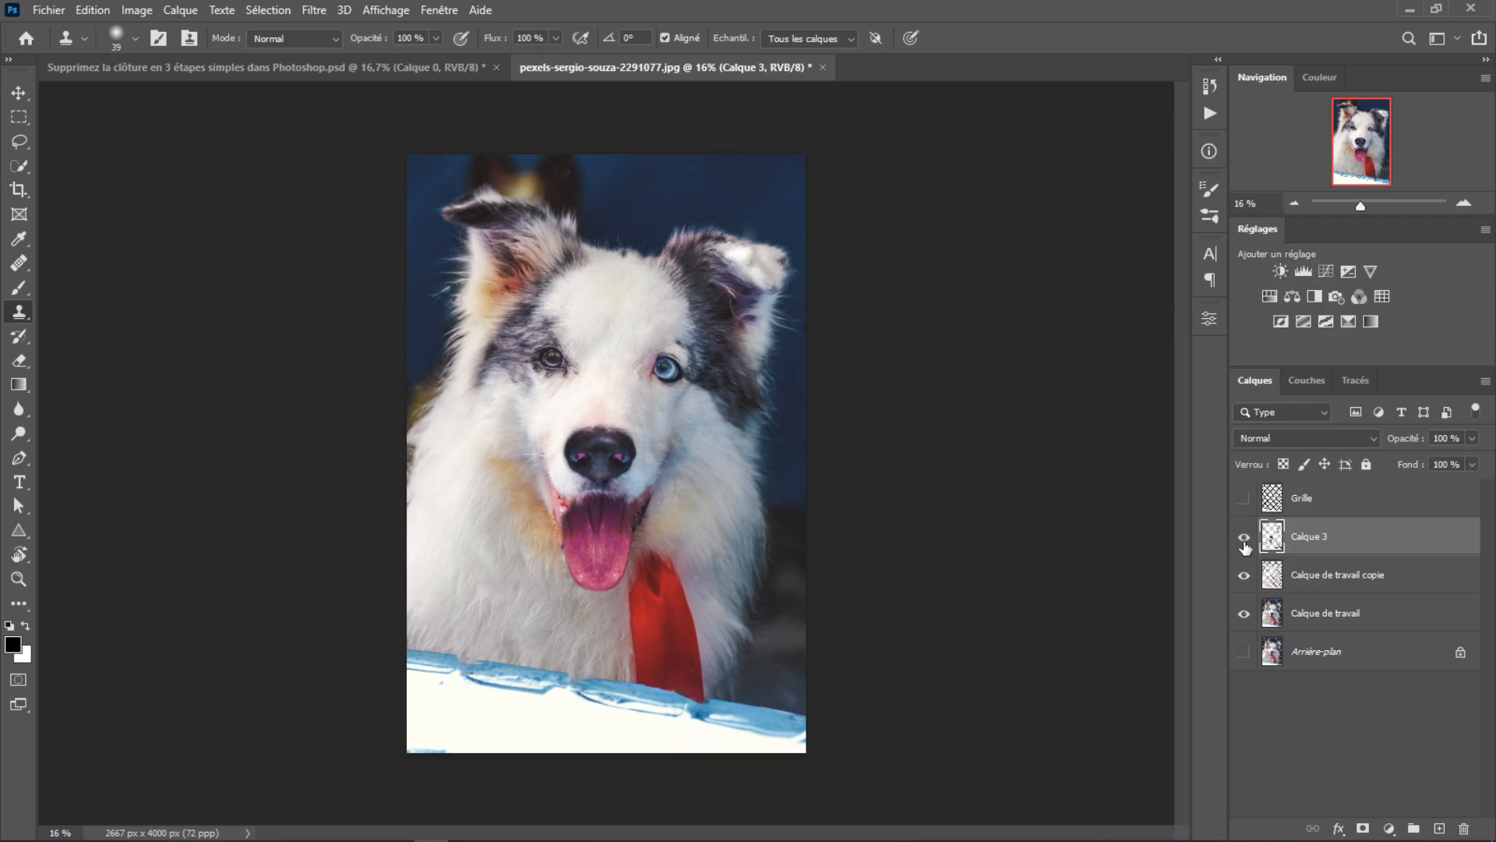
{"action": "left_click", "coordinate": [1333, 614], "text": "shift"}
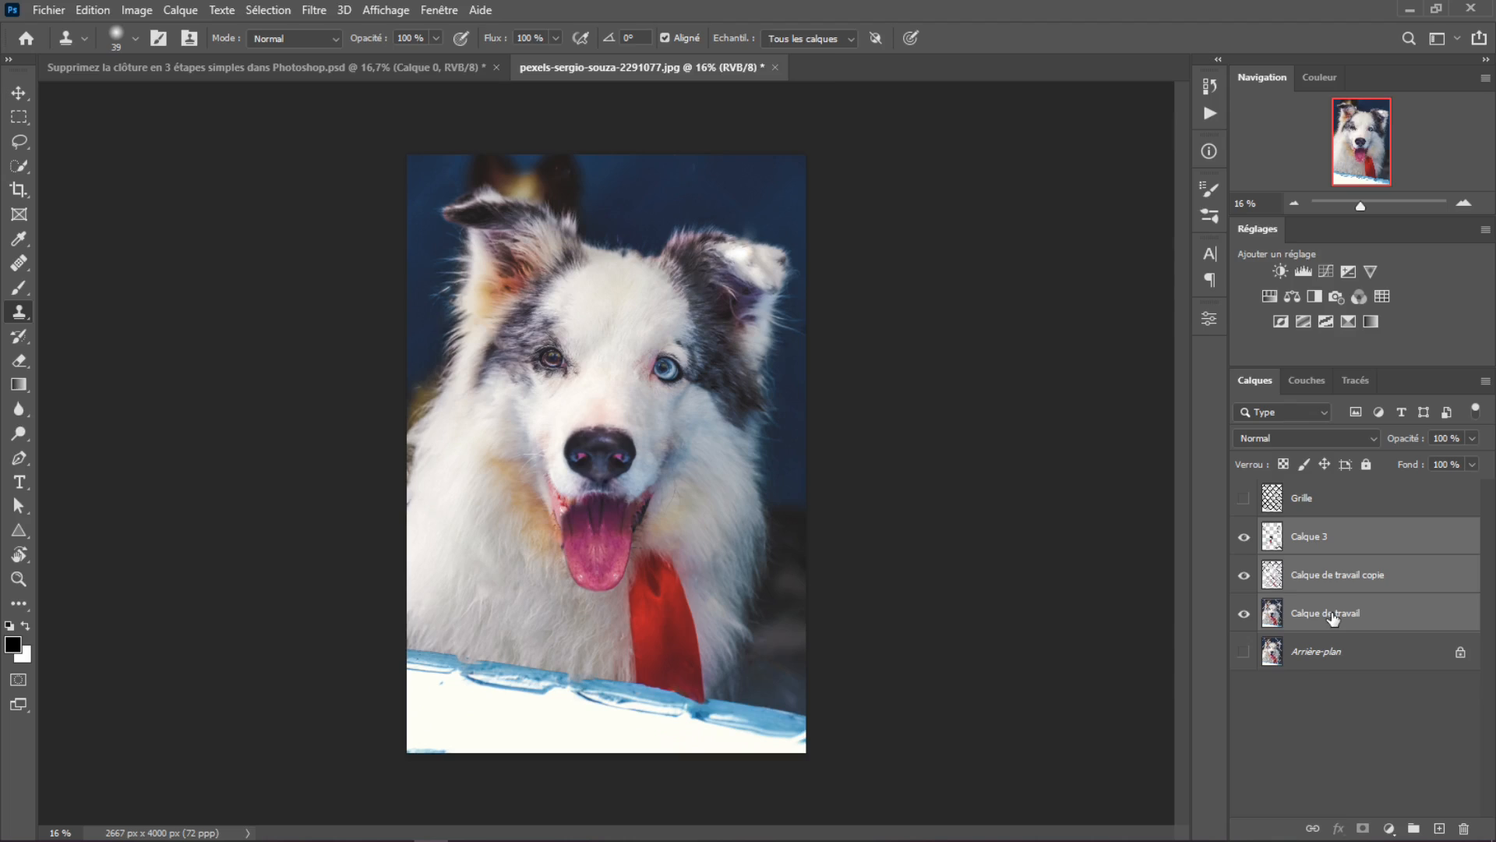
{"action": "key", "text": "ctrl+g"}
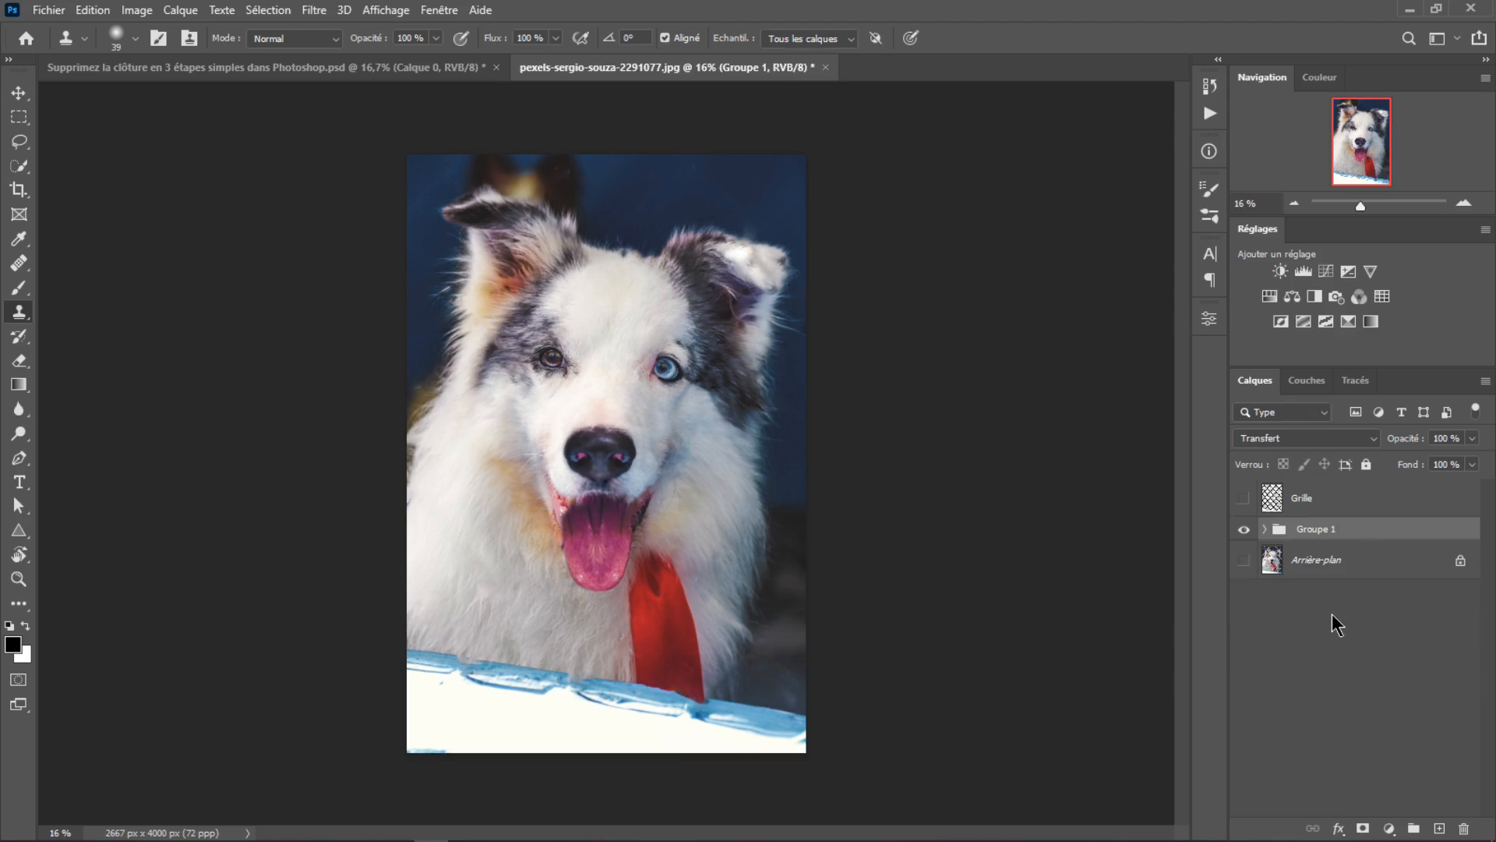
- Check the group's contents, then compare the retouched photo with the original by showing Arrière-plan and toggling the group's visibility
{"action": "left_click", "coordinate": [1267, 529]}
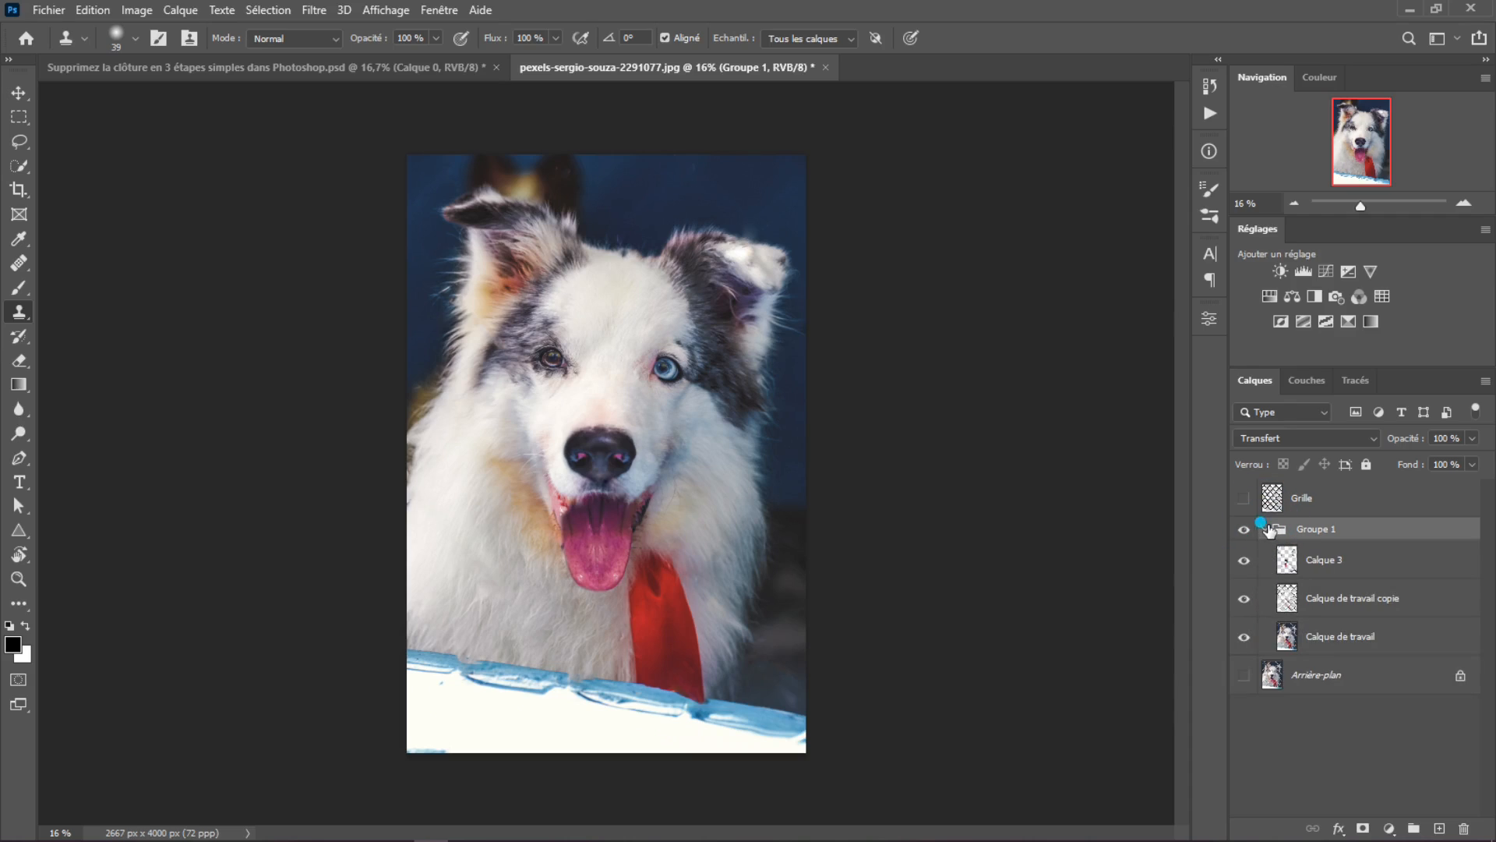
{"action": "left_click", "coordinate": [1267, 529]}
{"action": "left_click", "coordinate": [1244, 529]}
{"action": "left_click", "coordinate": [1244, 560]}
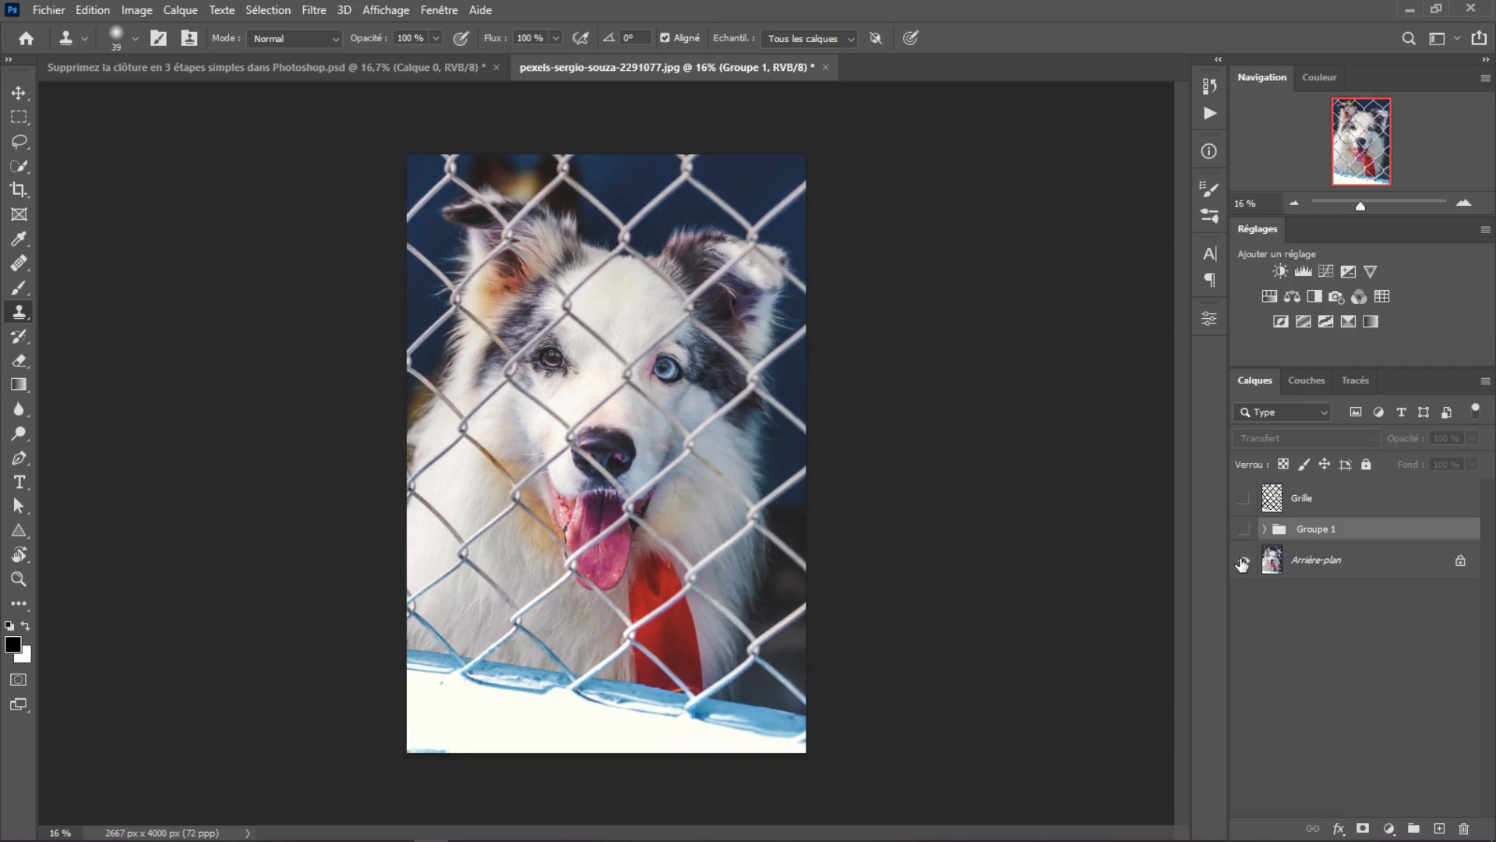
{"action": "left_click", "coordinate": [1244, 530]}
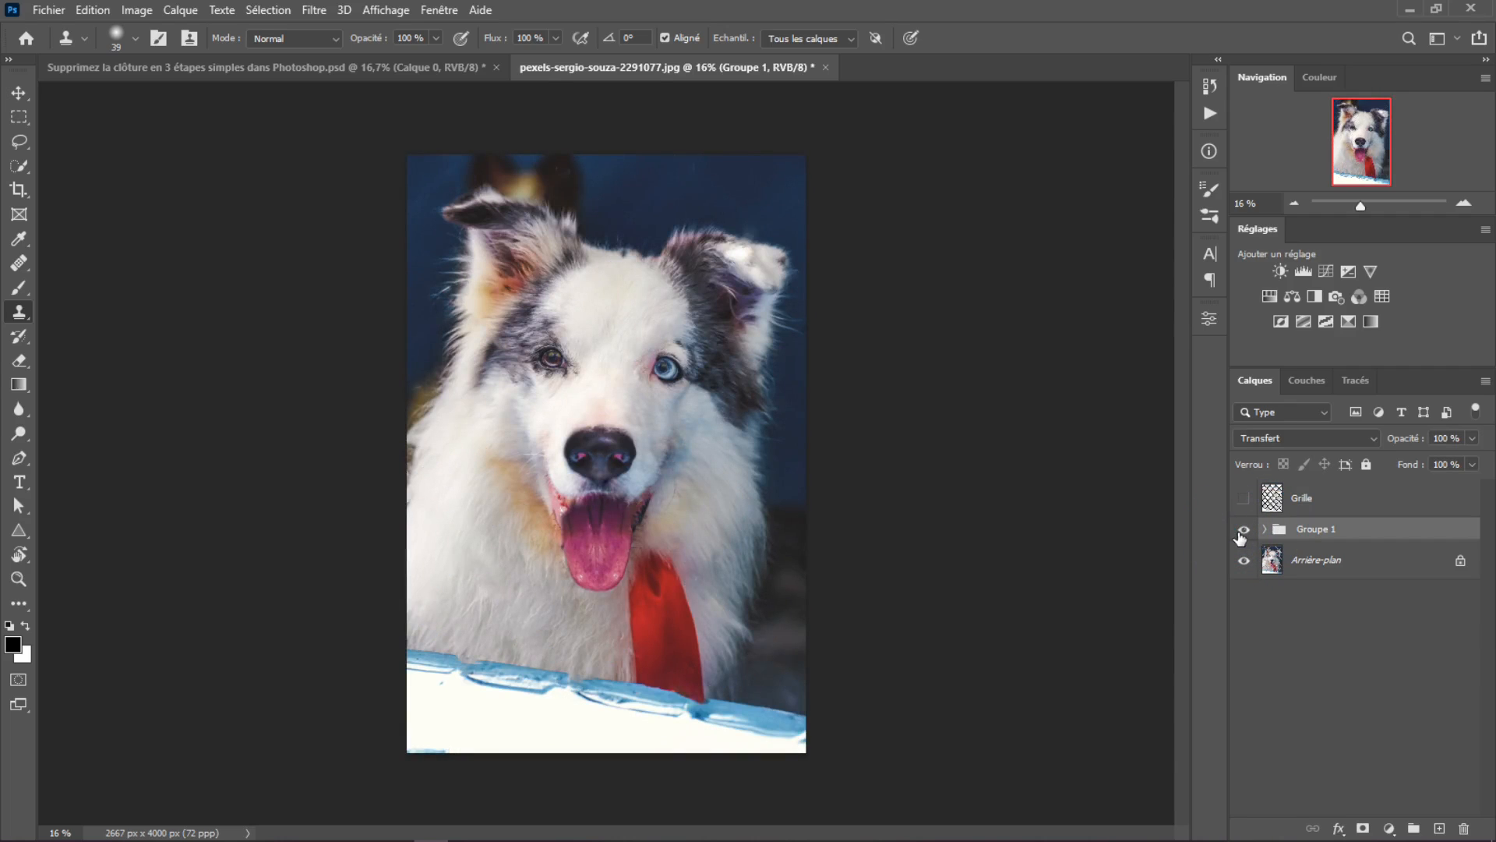
- Compare the retouched dog with the fenced original by repeatedly hiding and showing Groupe 1
{"action": "left_click", "coordinate": [1243, 530]}
{"action": "left_click", "coordinate": [1243, 529]}
{"action": "left_click", "coordinate": [1243, 530]}
{"action": "left_click", "coordinate": [1243, 530]}
{"action": "left_click", "coordinate": [1243, 530]}
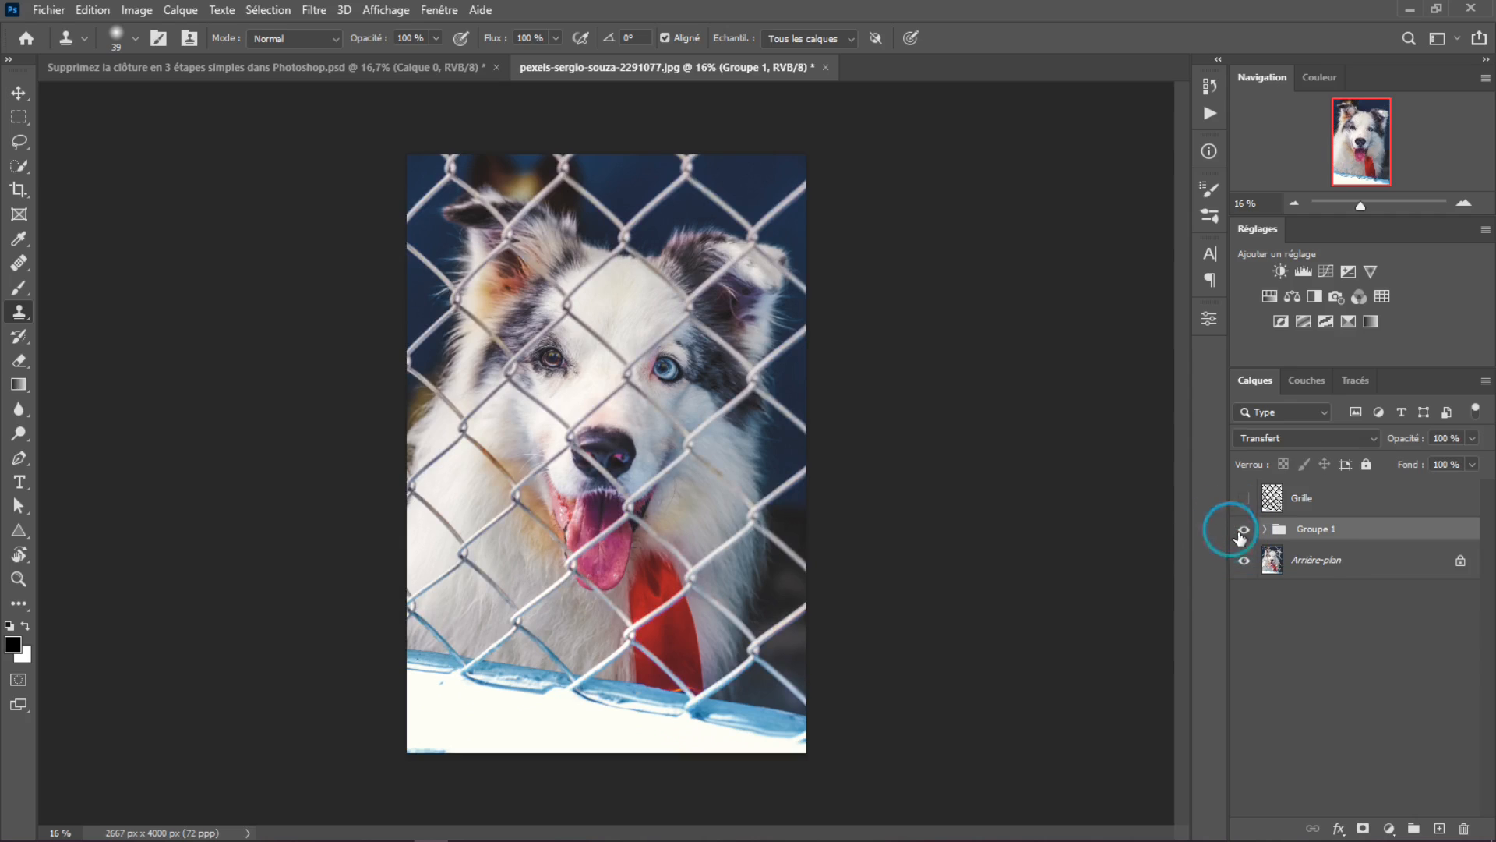
{"action": "left_click", "coordinate": [1243, 530]}
{"action": "left_click", "coordinate": [1243, 529]}
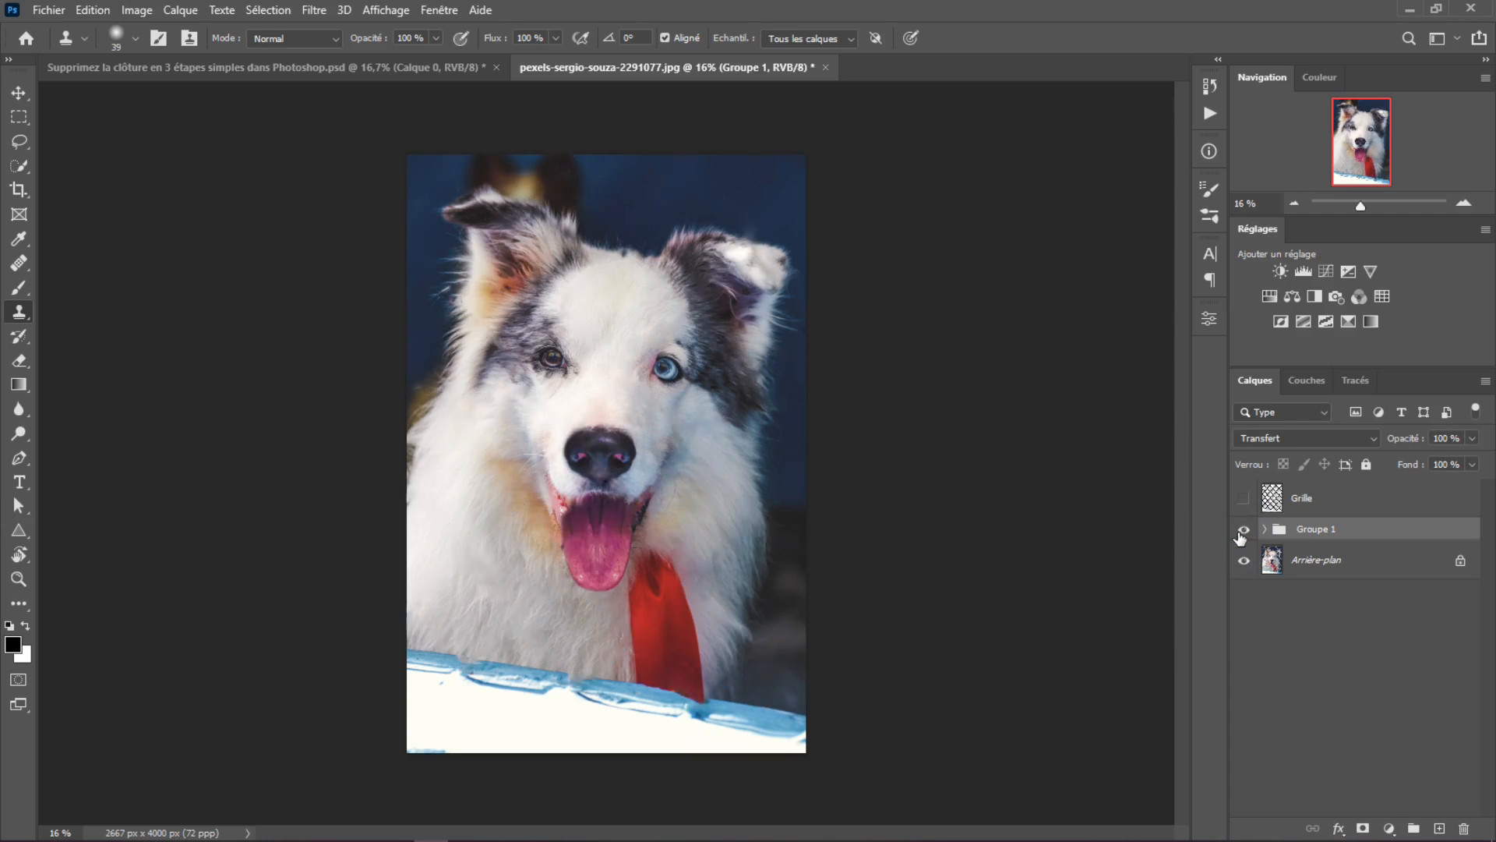
- Inspect the dog's muzzle up close and the layers inside Groupe 1, then compare with the fenced original once more
{"action": "scroll", "coordinate": [514, 428], "scroll_direction": "up", "scroll_amount": 5}
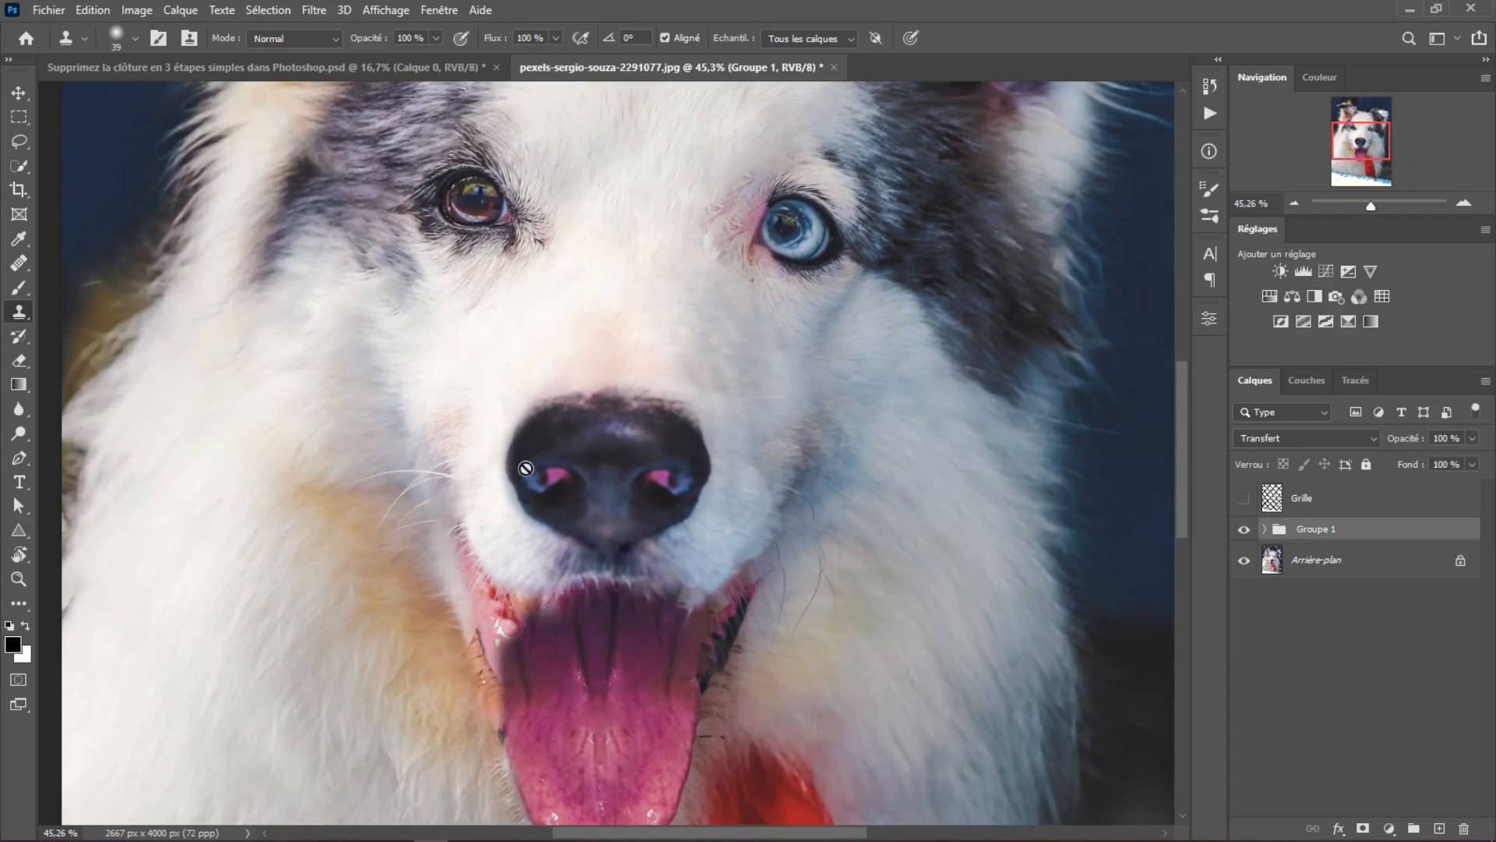
{"action": "left_click", "coordinate": [1264, 529]}
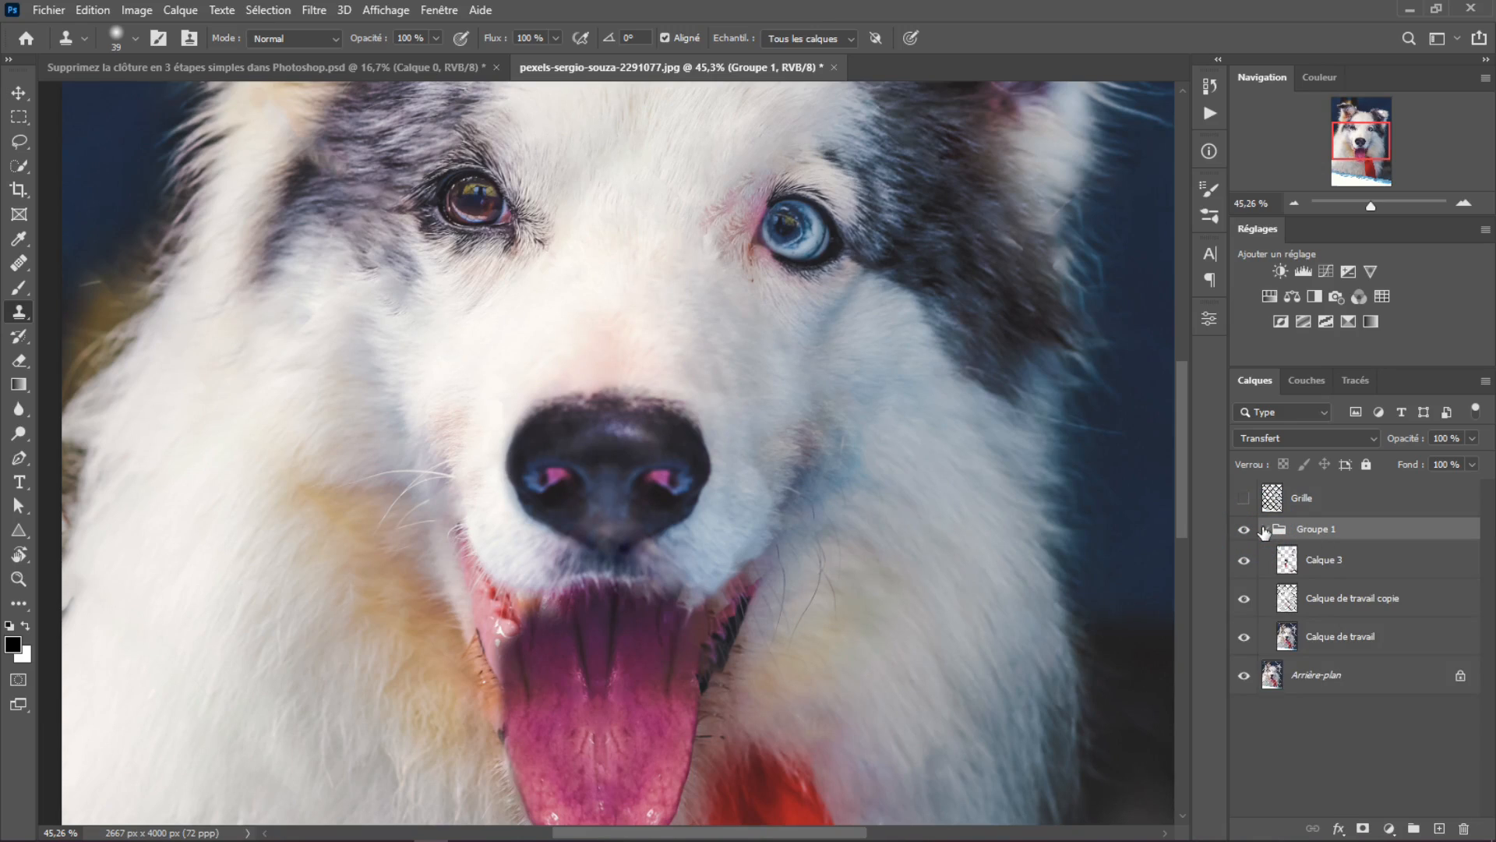
{"action": "left_click", "coordinate": [1264, 529]}
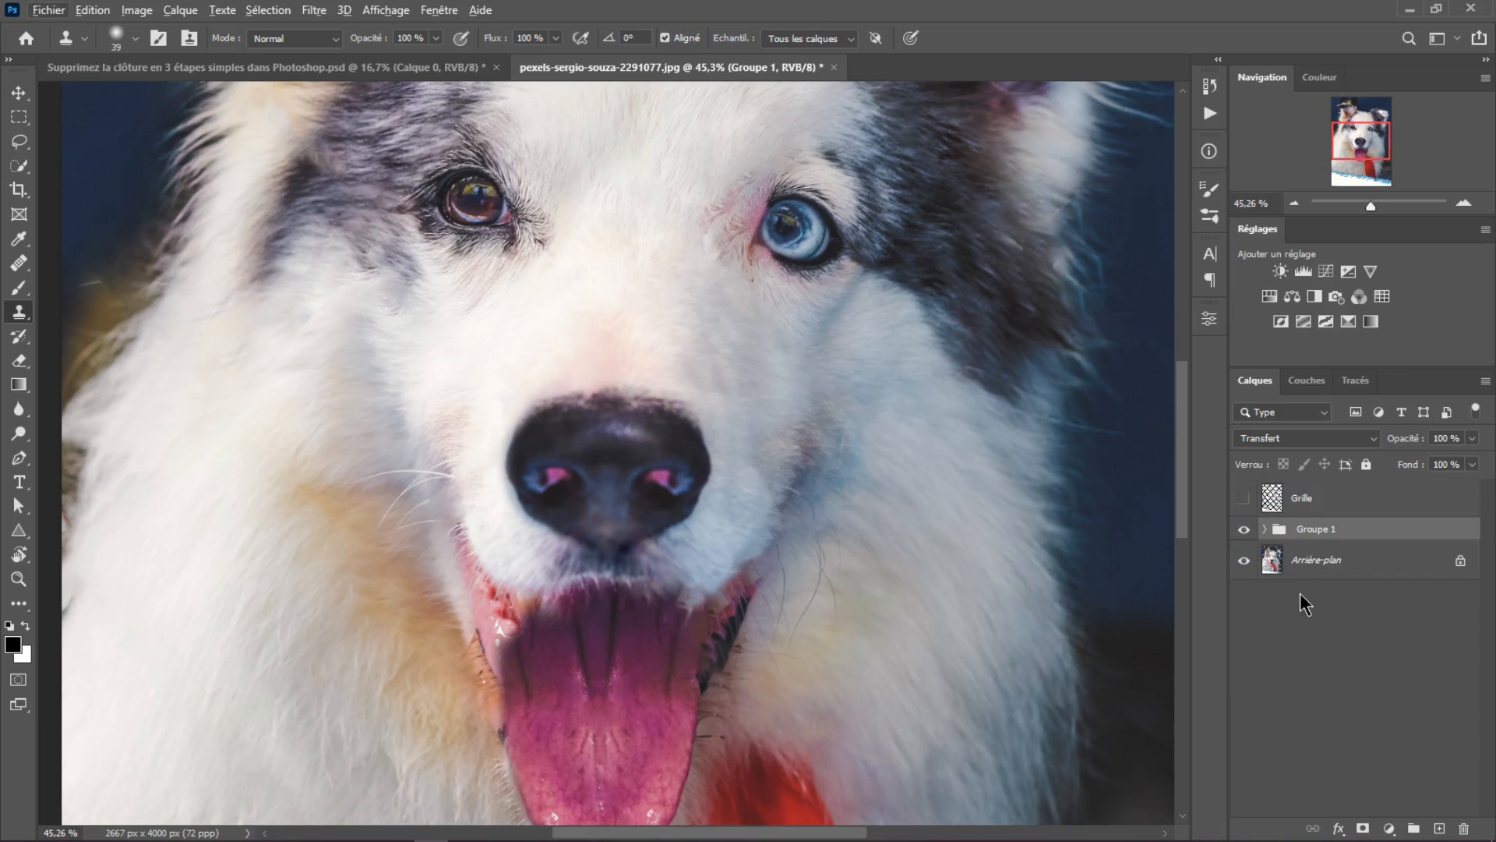
{"action": "left_click", "coordinate": [1244, 530]}
{"action": "scroll", "coordinate": [234, 493], "scroll_direction": "down", "scroll_amount": 7}
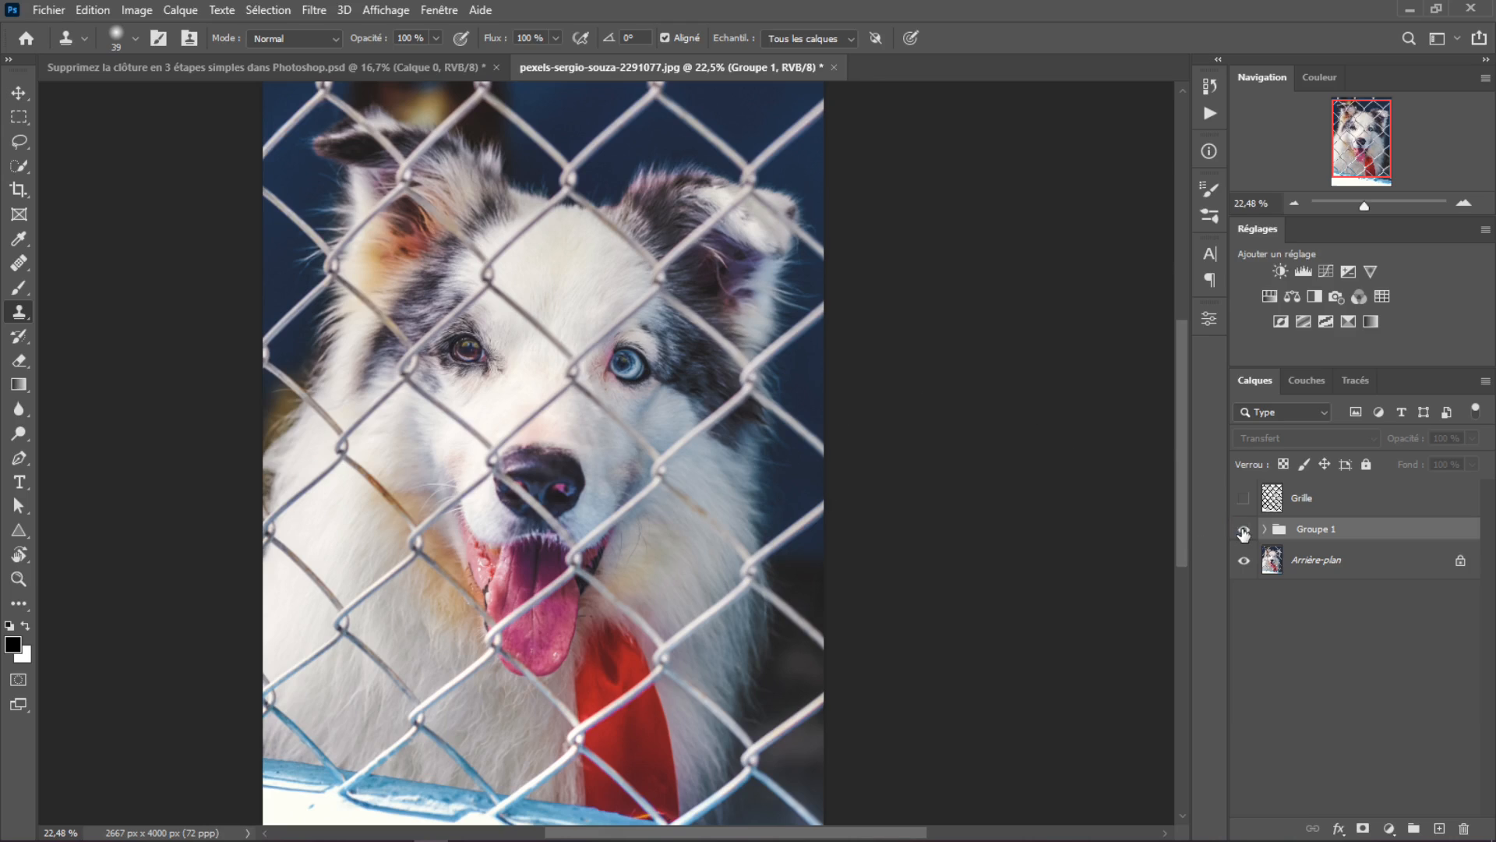
{"action": "left_click", "coordinate": [1244, 530]}
- Hide Arrière-plan, stamp the visible retouched image onto a new layer above Groupe 1, and hide the group
{"action": "left_click", "coordinate": [1244, 560]}
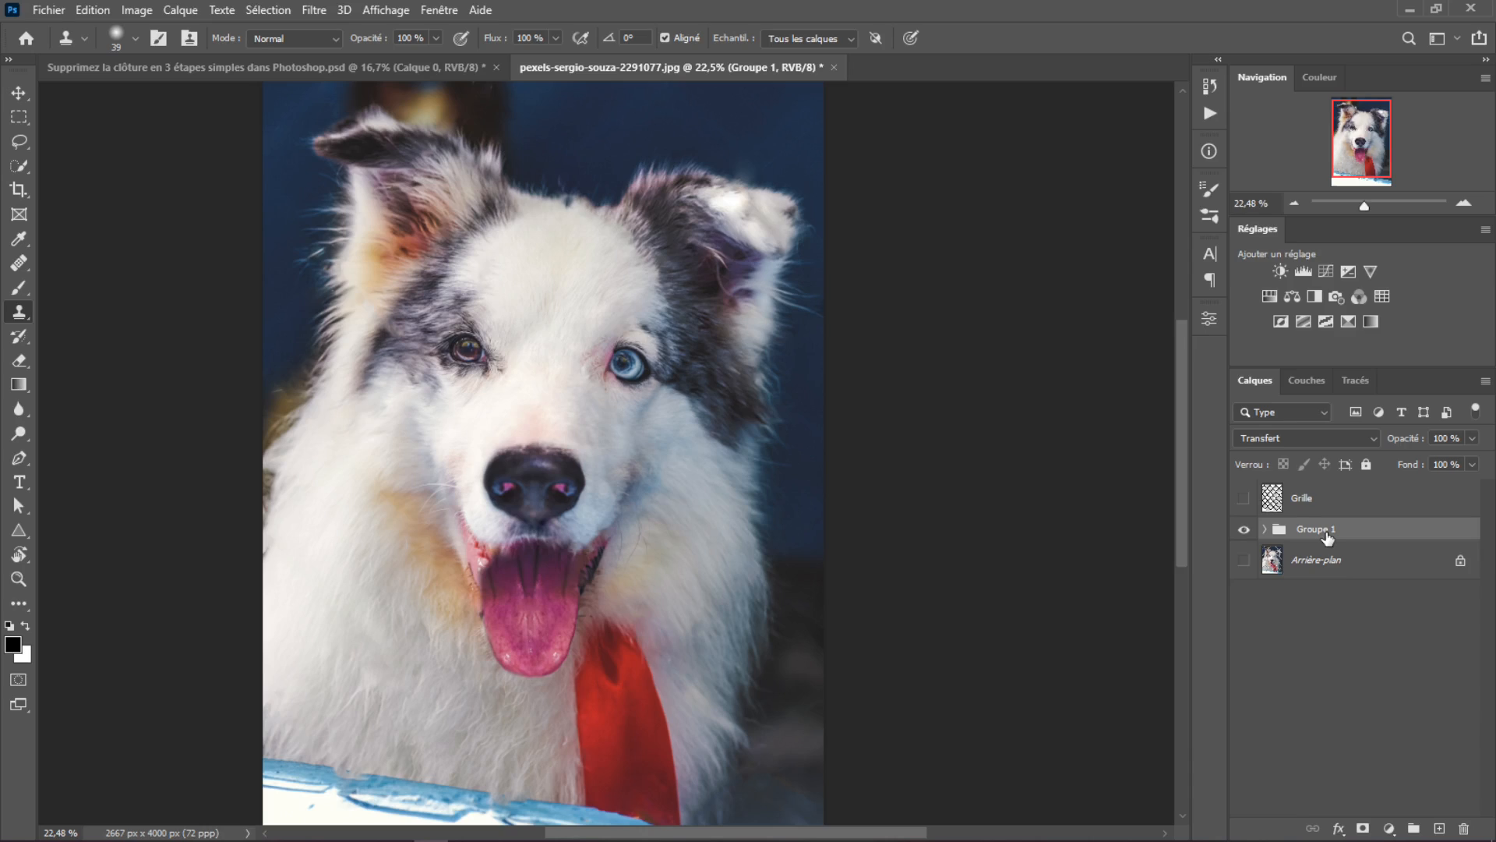
{"action": "key", "text": "ctrl+shift+alt+e"}
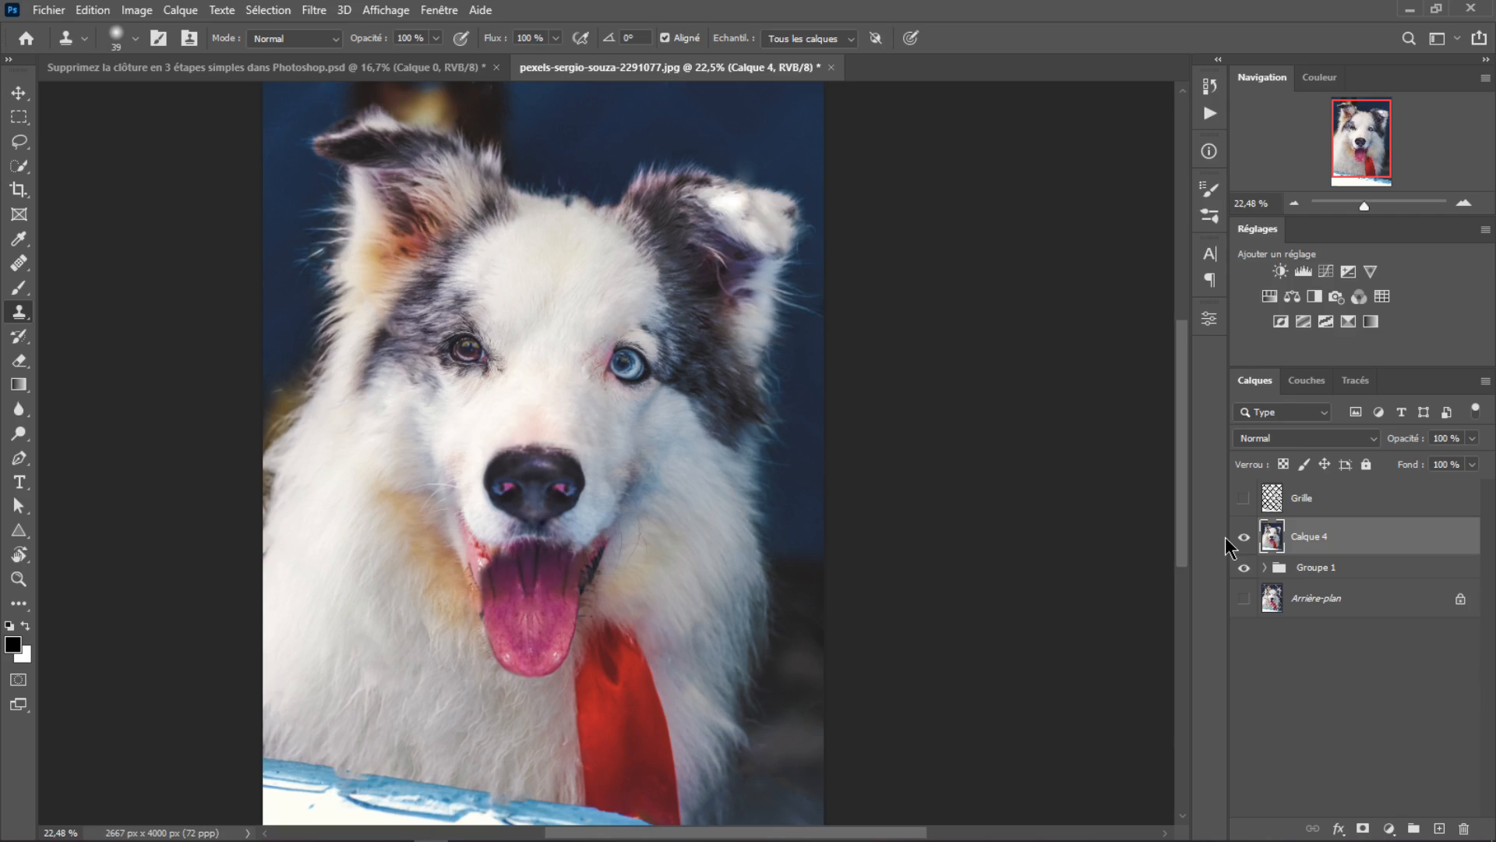
{"action": "left_click", "coordinate": [1244, 568]}
- Convert Calque 4 for smart filters so its filters stay editable
{"action": "right_click", "coordinate": [1351, 549]}
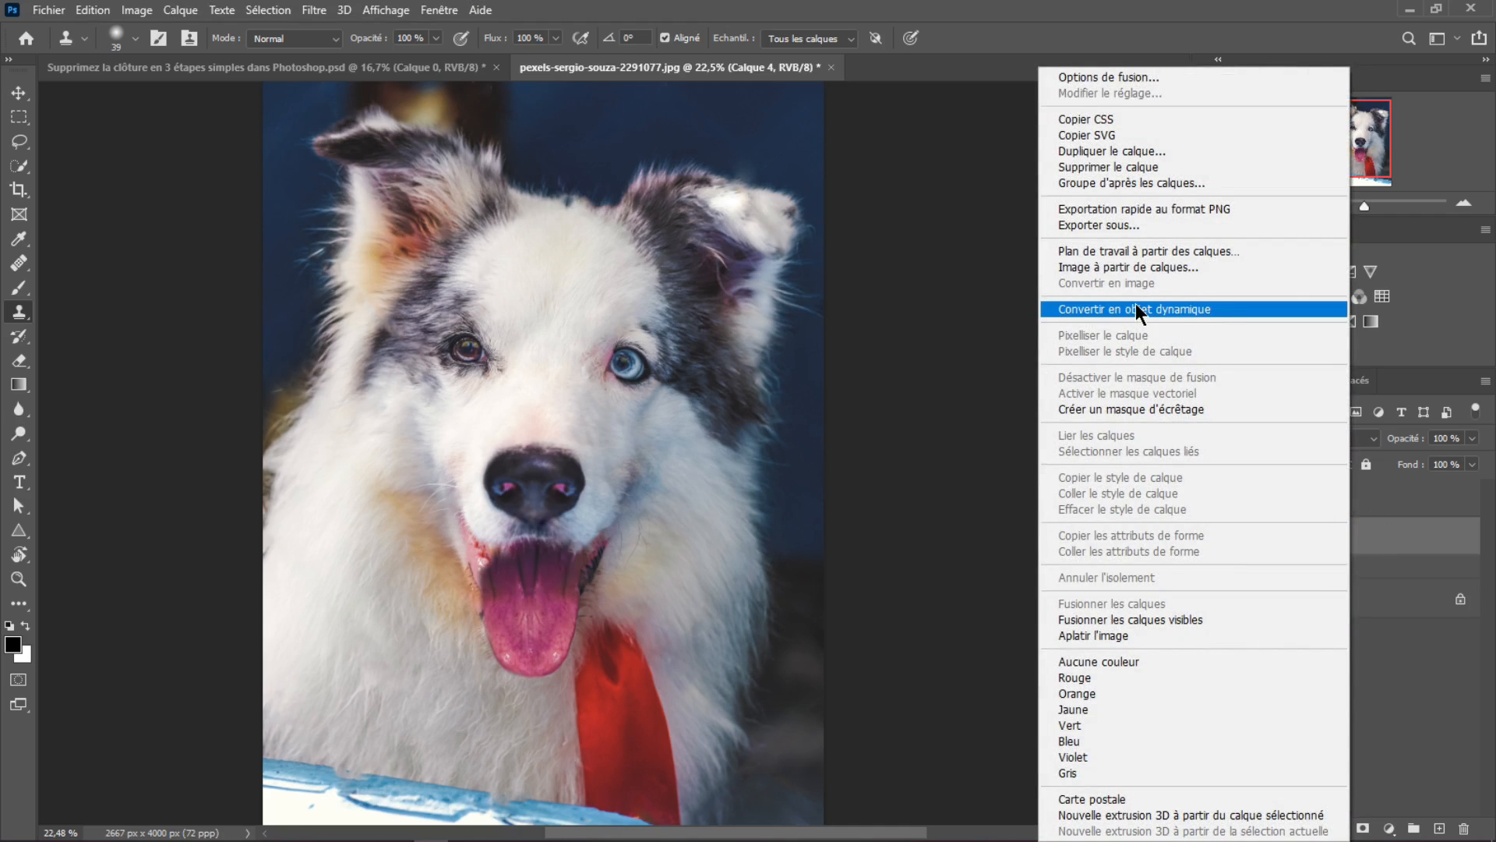
{"action": "left_click", "coordinate": [1396, 638]}
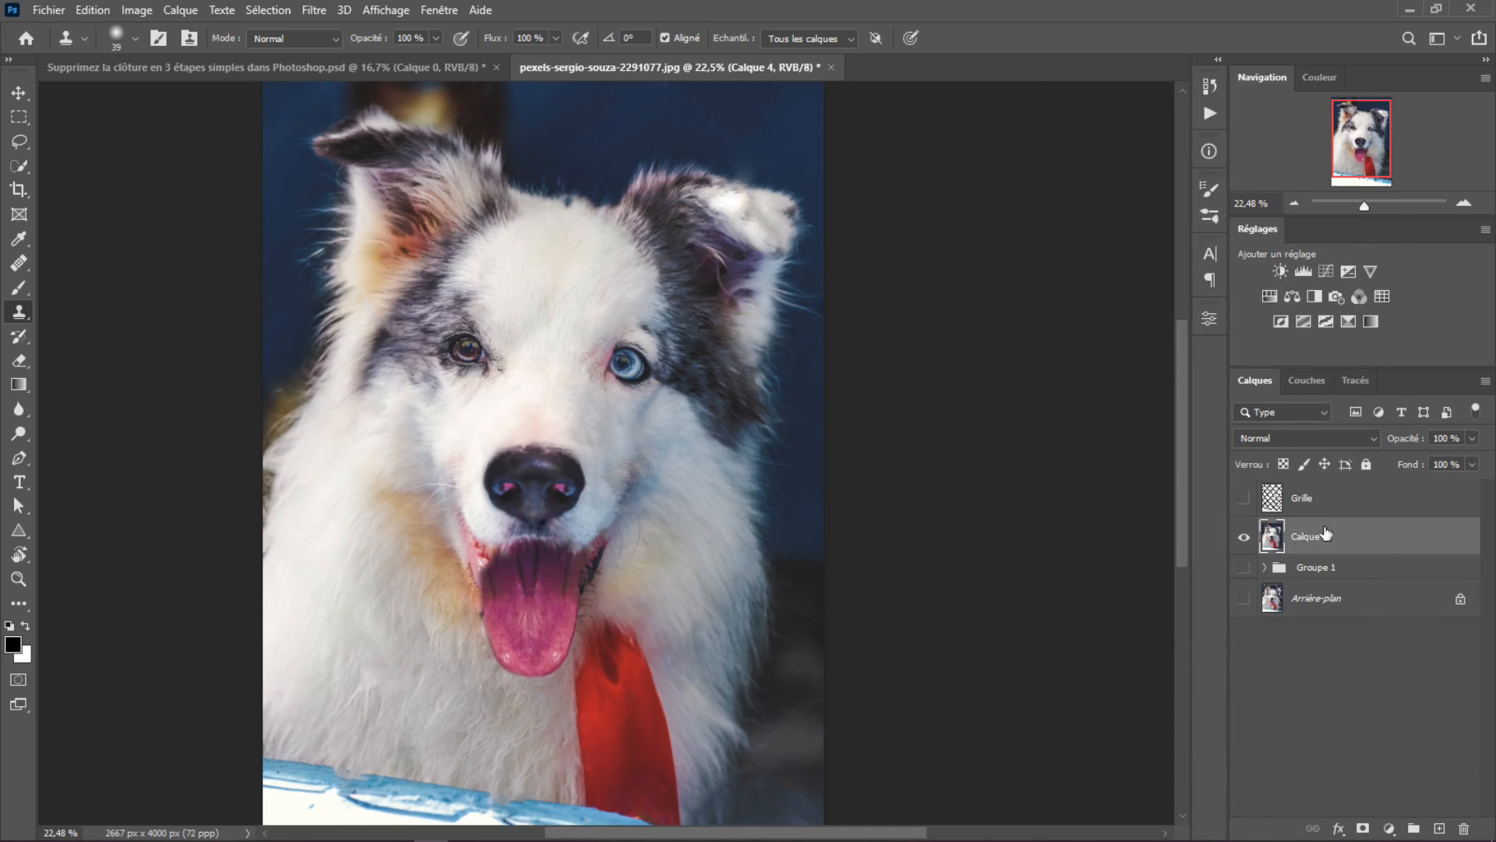
{"action": "left_click", "coordinate": [314, 10]}
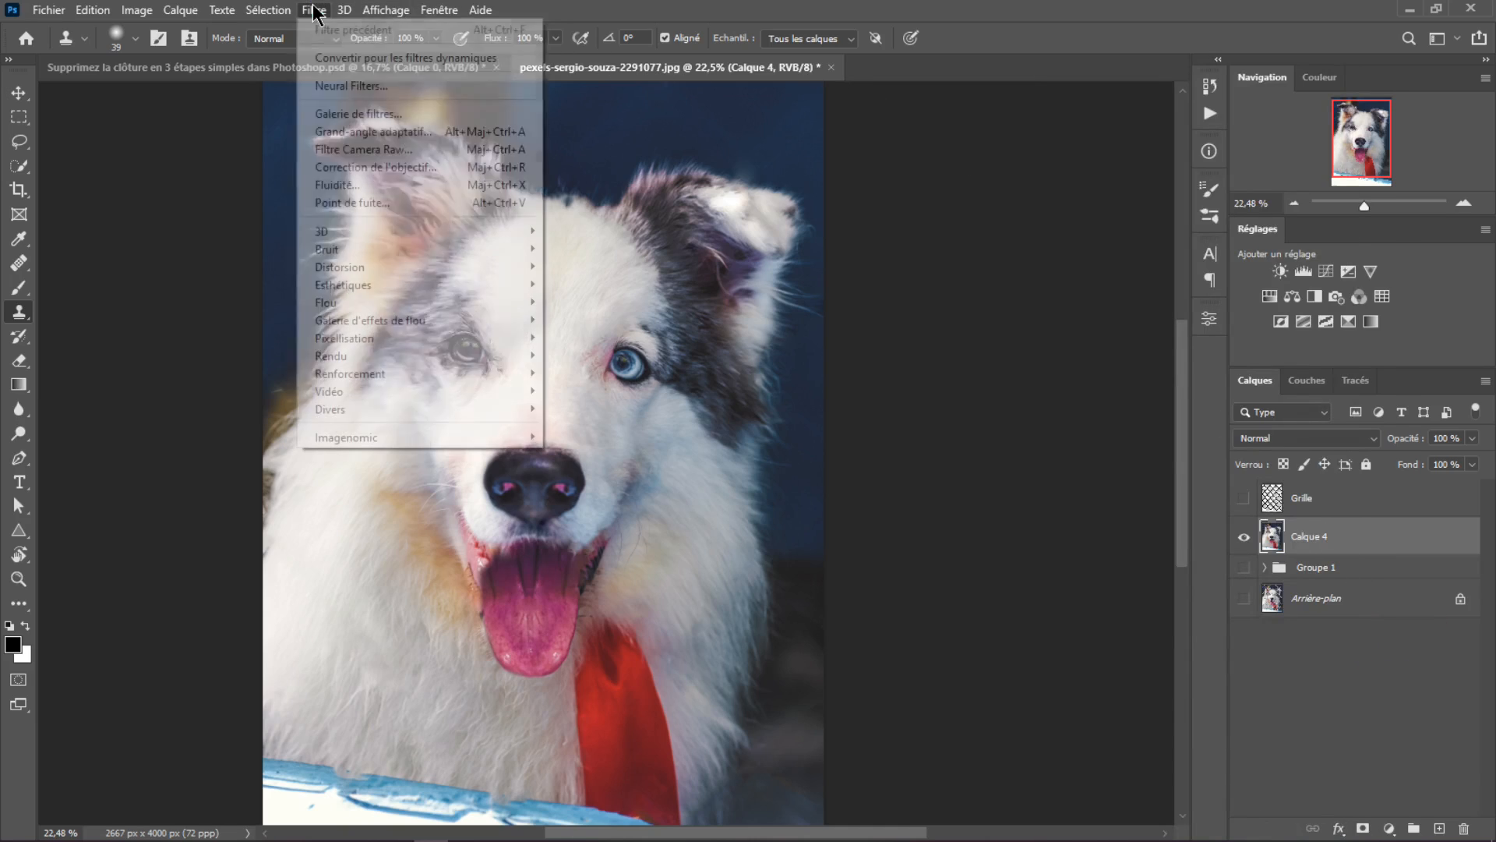
{"action": "left_click", "coordinate": [405, 57]}
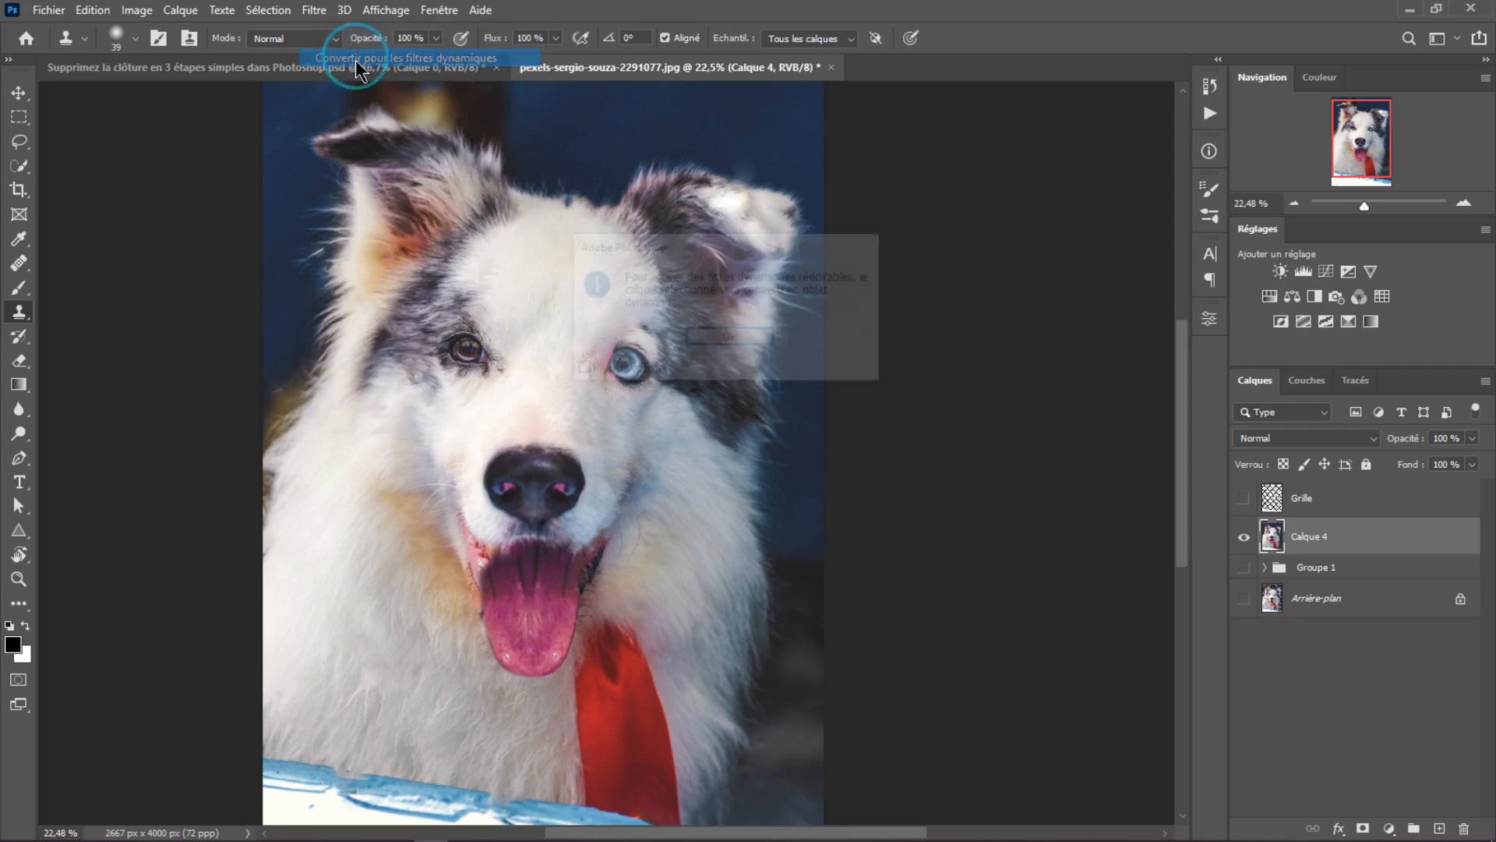
{"action": "left_click", "coordinate": [713, 338]}
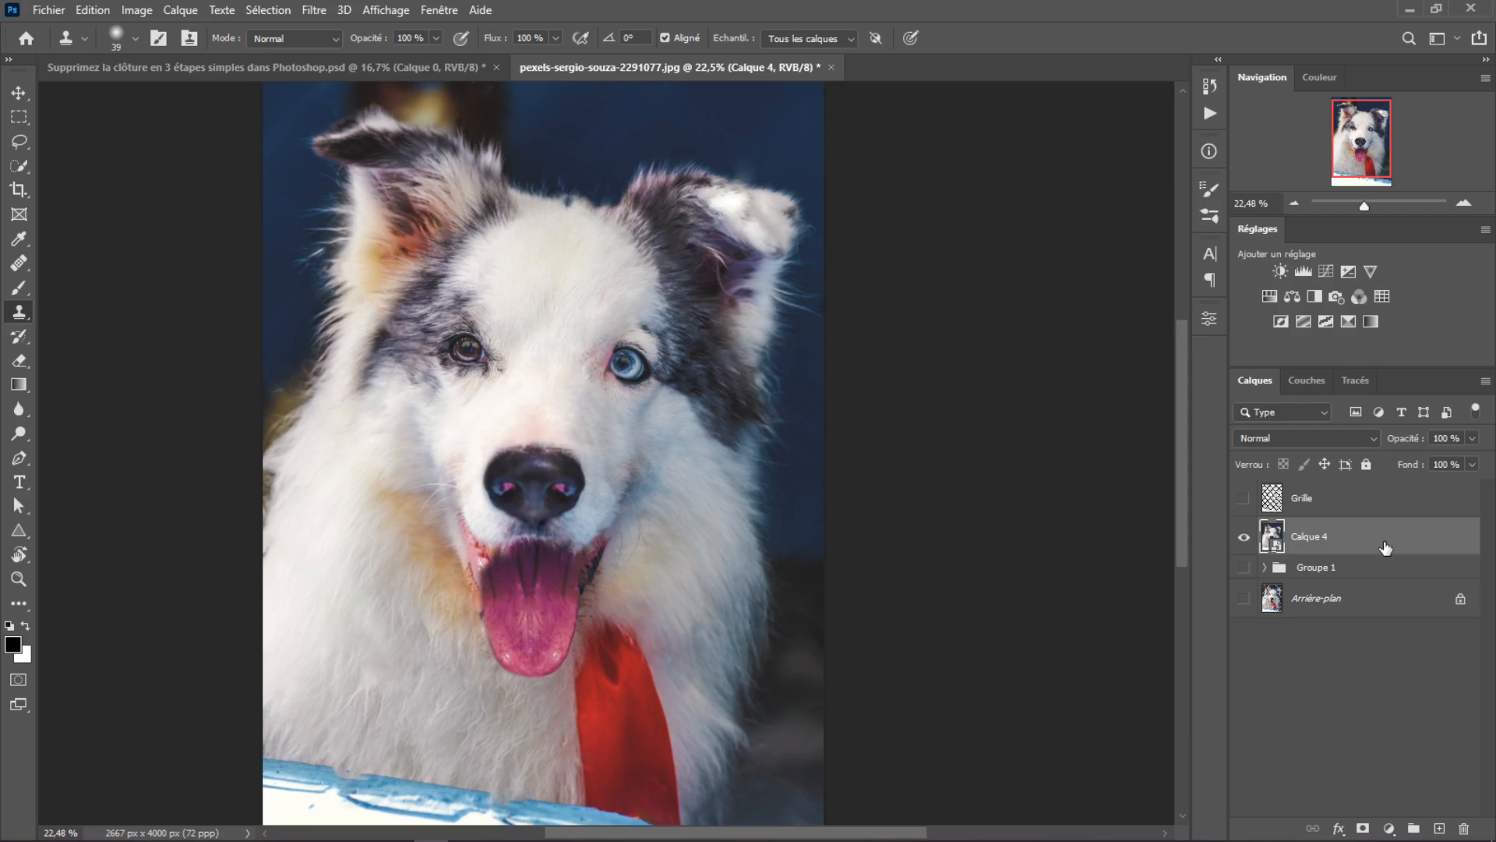
- Start a Tilt-Shift blur (Bascule-Décentrement) on Calque 4 and rotate its sharp band to vertical, centred on the nose
{"action": "left_click", "coordinate": [313, 11]}
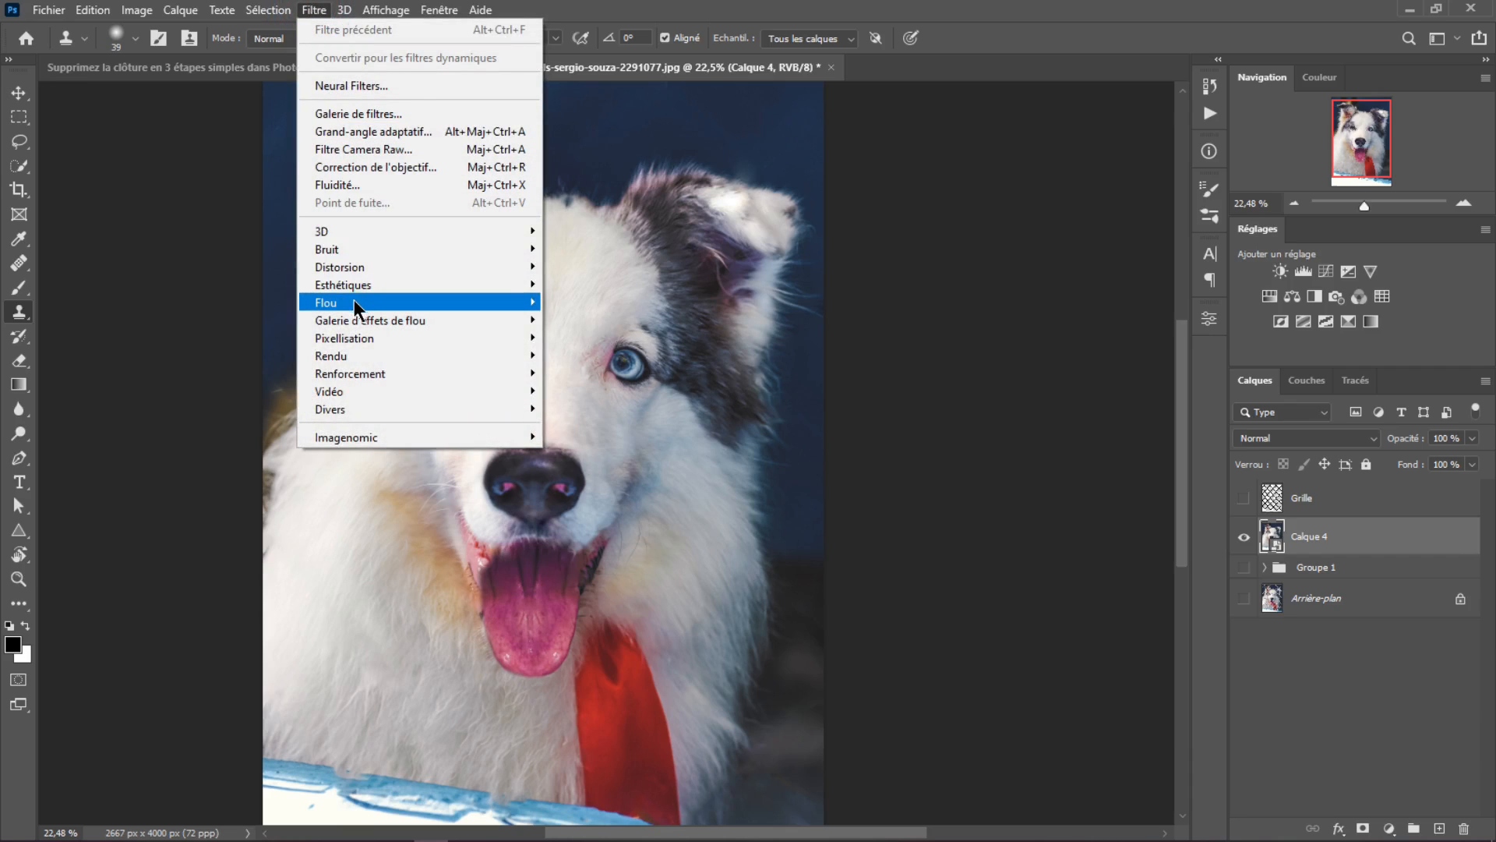
{"action": "left_click", "coordinate": [390, 319]}
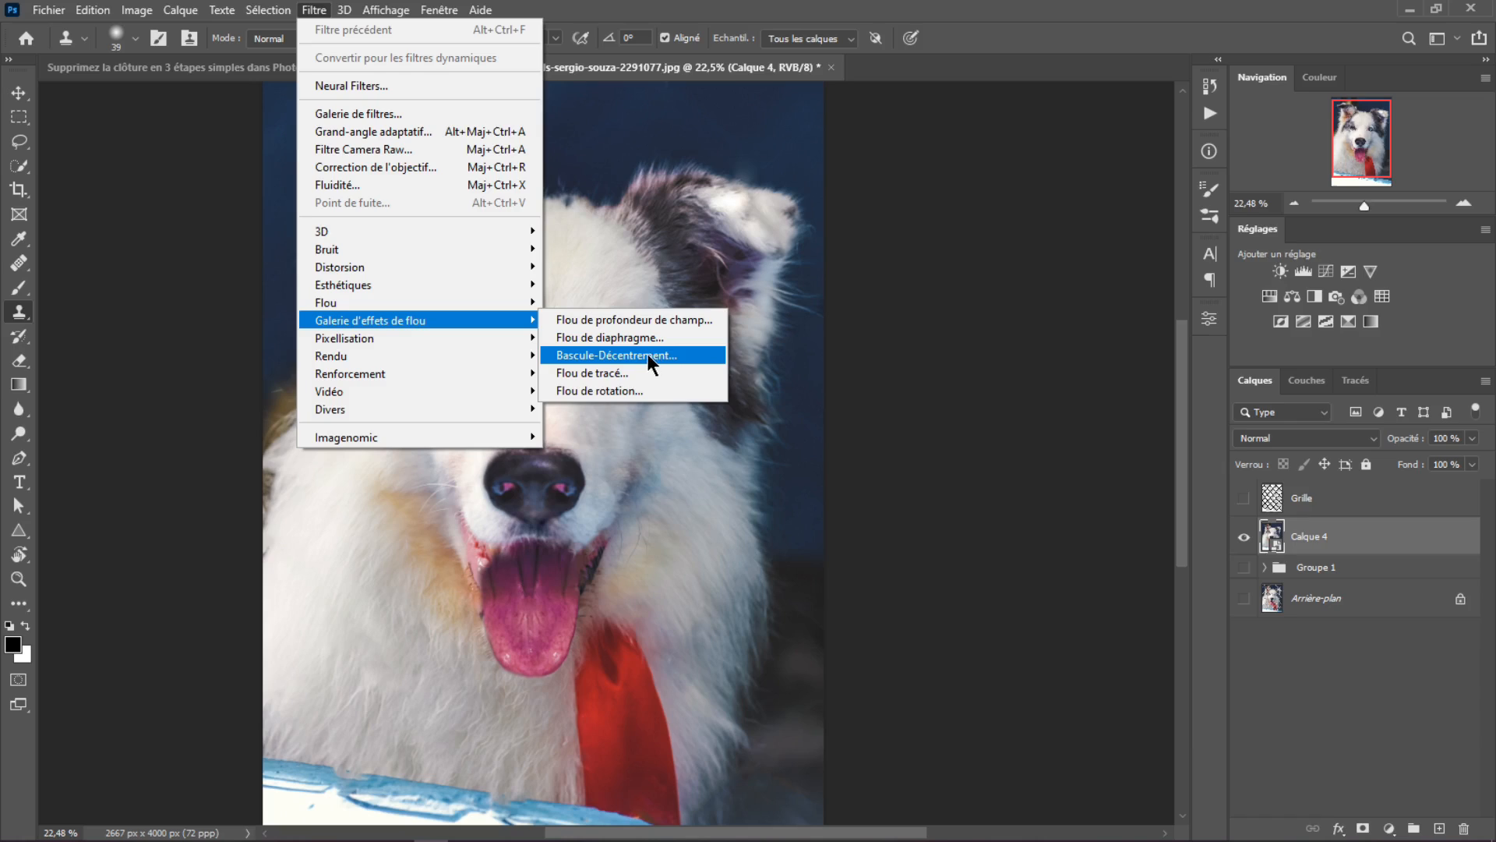
{"action": "left_click", "coordinate": [628, 360]}
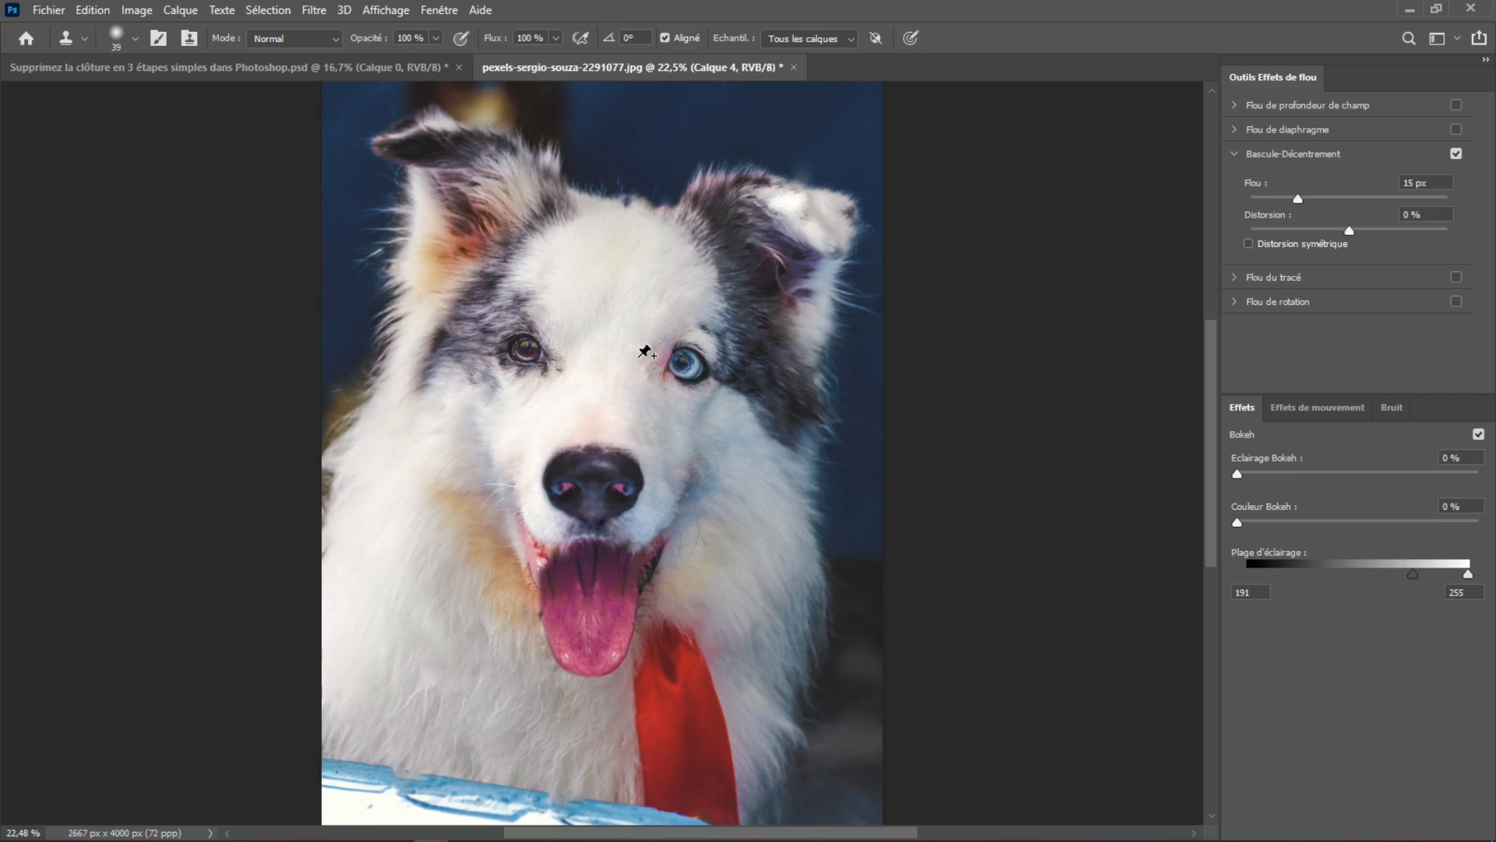
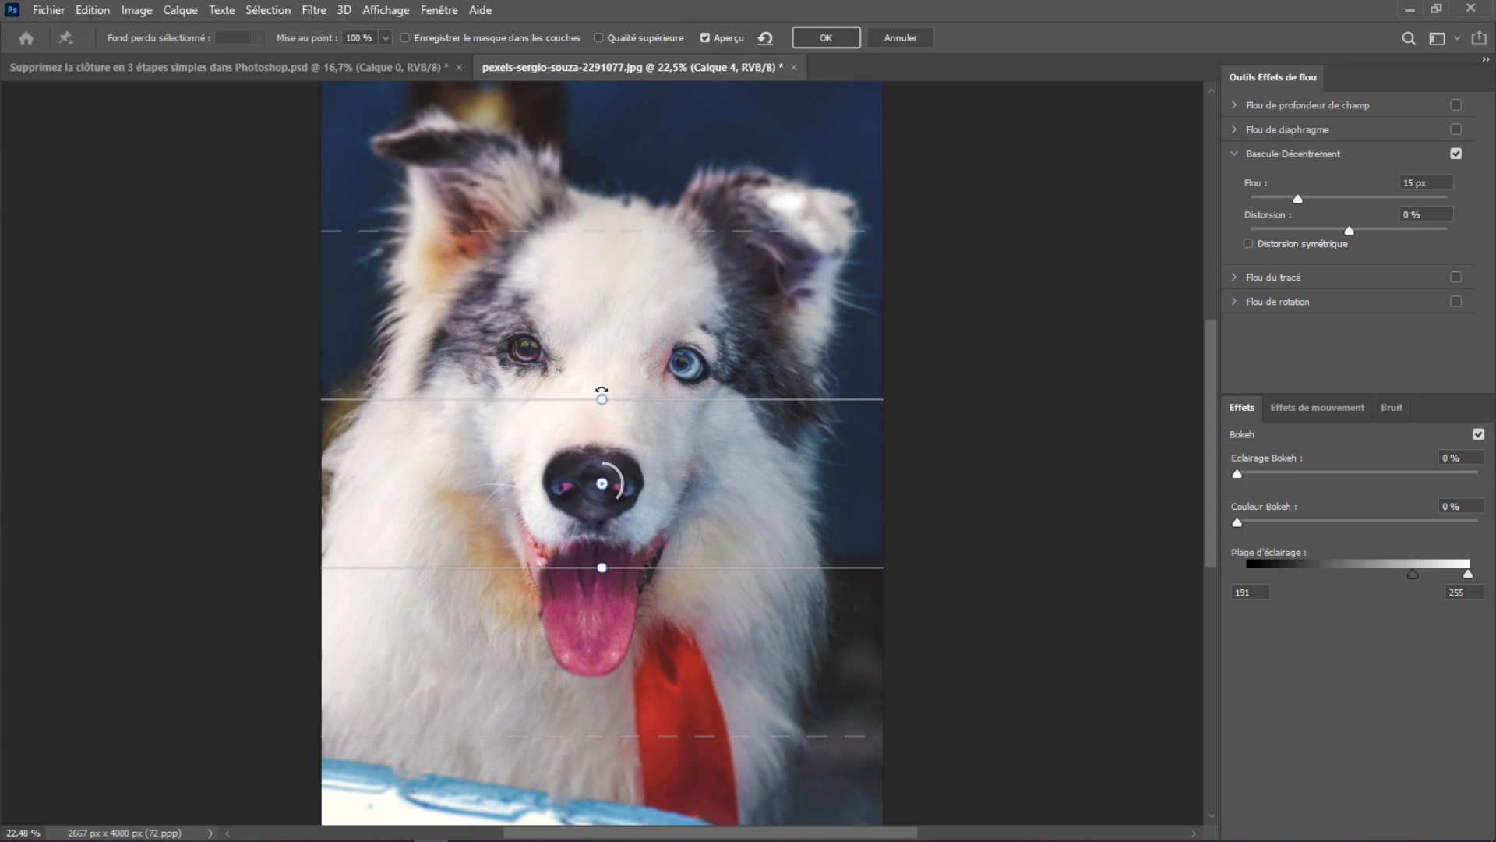
{"action": "left_click_drag", "start_coordinate": [602, 390], "coordinate": [592, 383]}
{"action": "left_click_drag", "start_coordinate": [508, 505], "coordinate": [491, 478]}
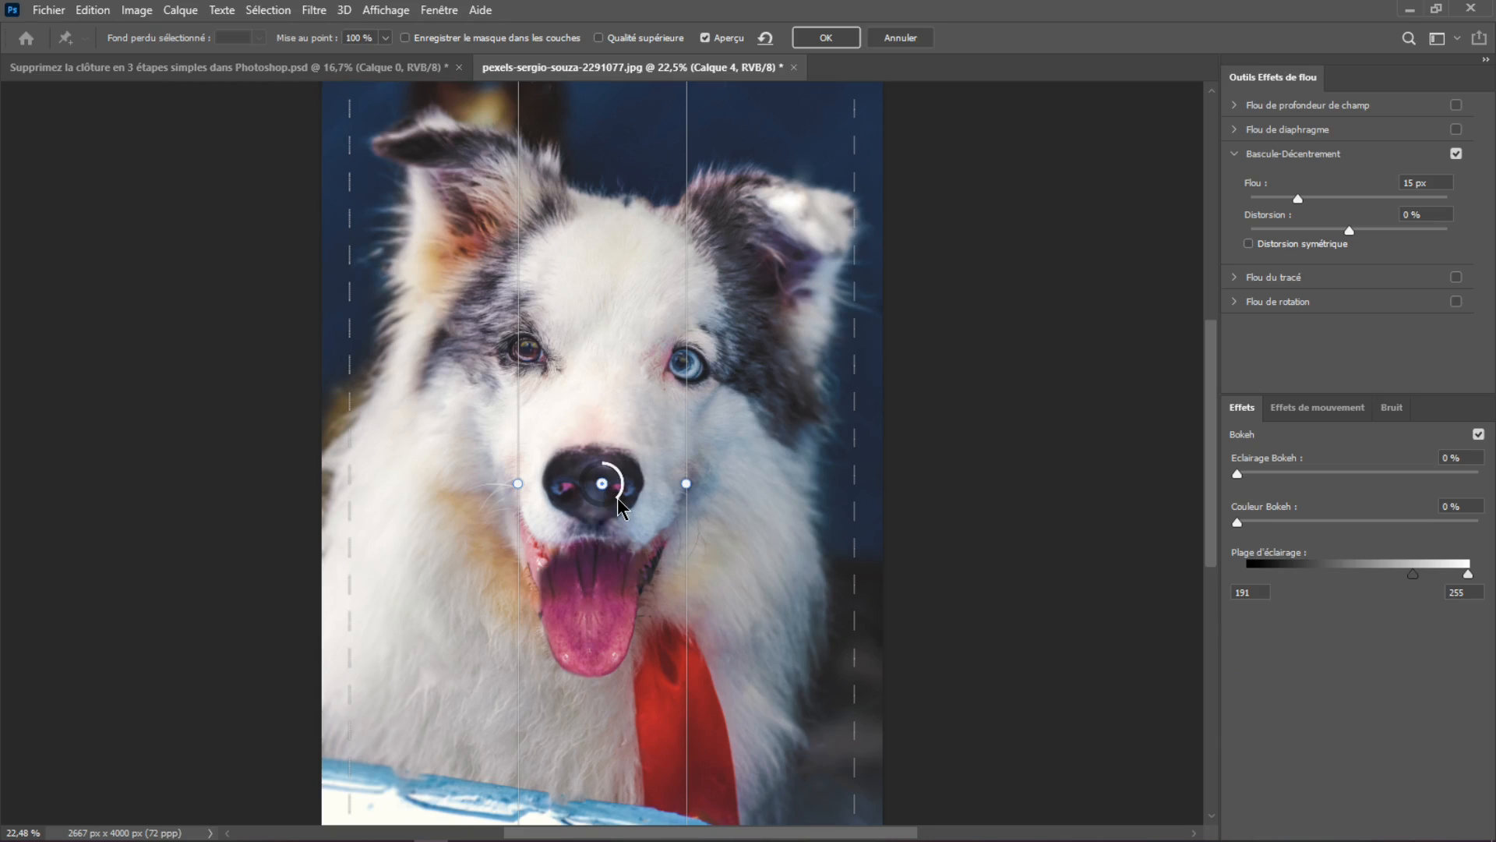
{"action": "mouse_move", "coordinate": [616, 497]}
{"action": "left_mouse_down"}
{"action": "mouse_move", "coordinate": [572, 488]}
{"action": "mouse_move", "coordinate": [610, 503]}
{"action": "left_mouse_up"}
- Set the Tilt-Shift blur to 35 px and widen the sharp band on both sides of the dog's face
{"action": "left_click_drag", "start_coordinate": [1299, 196], "coordinate": [1330, 197]}
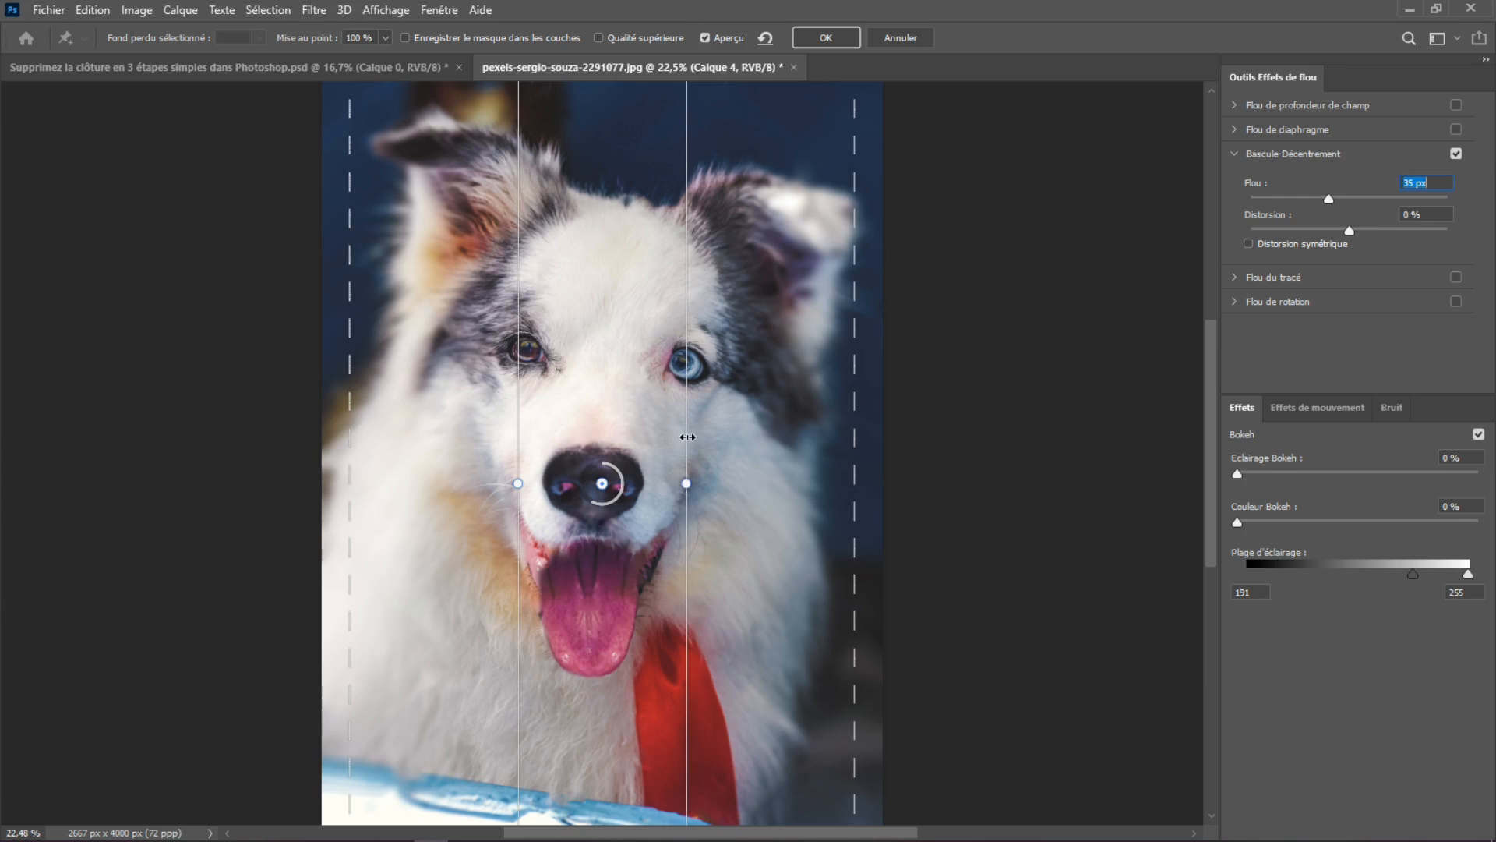
{"action": "left_click_drag", "start_coordinate": [685, 434], "coordinate": [713, 435]}
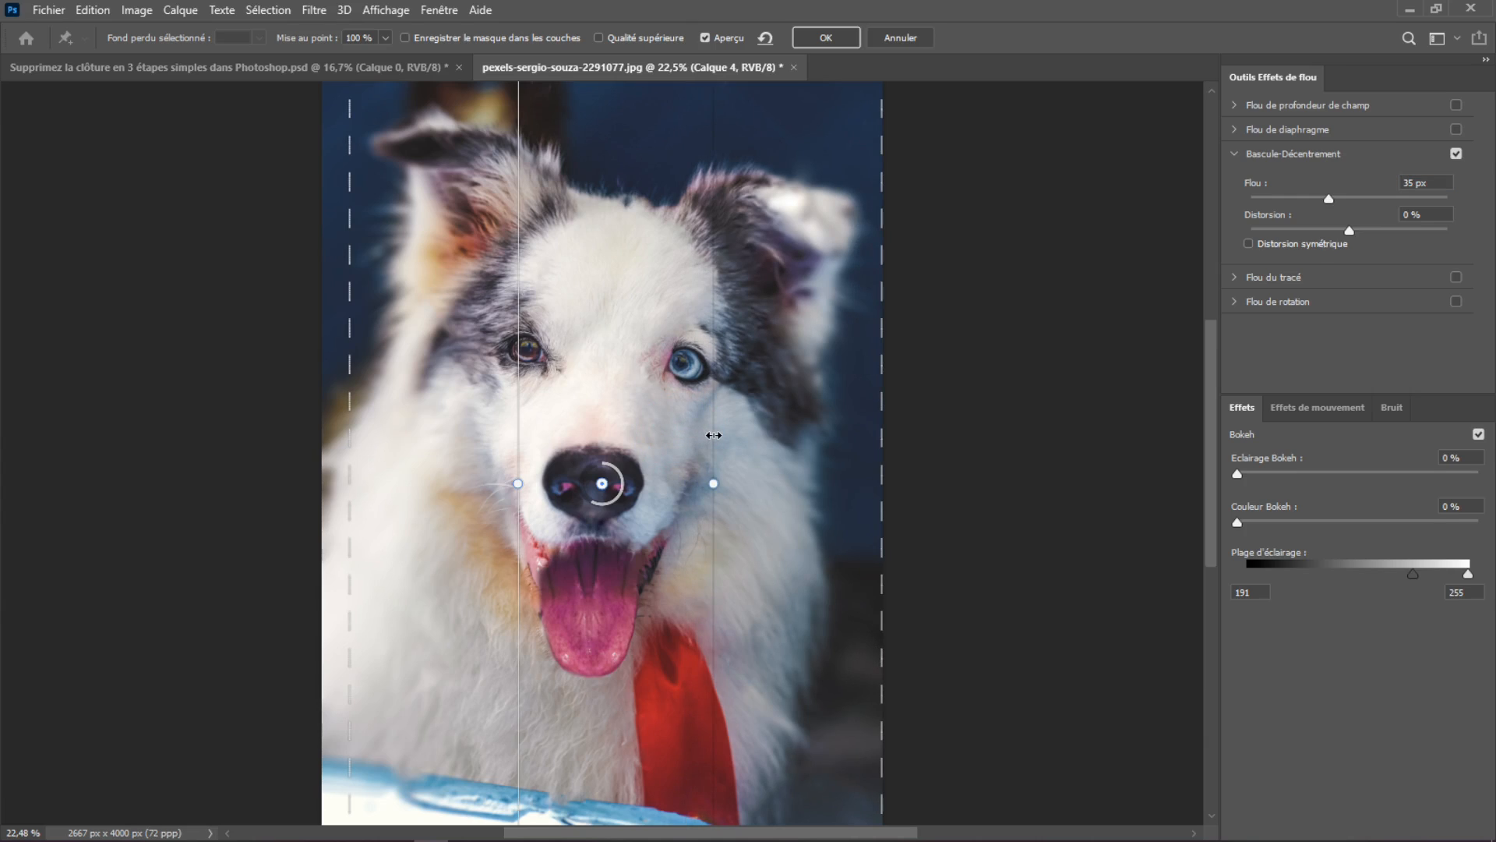
{"action": "left_click_drag", "start_coordinate": [519, 435], "coordinate": [468, 433]}
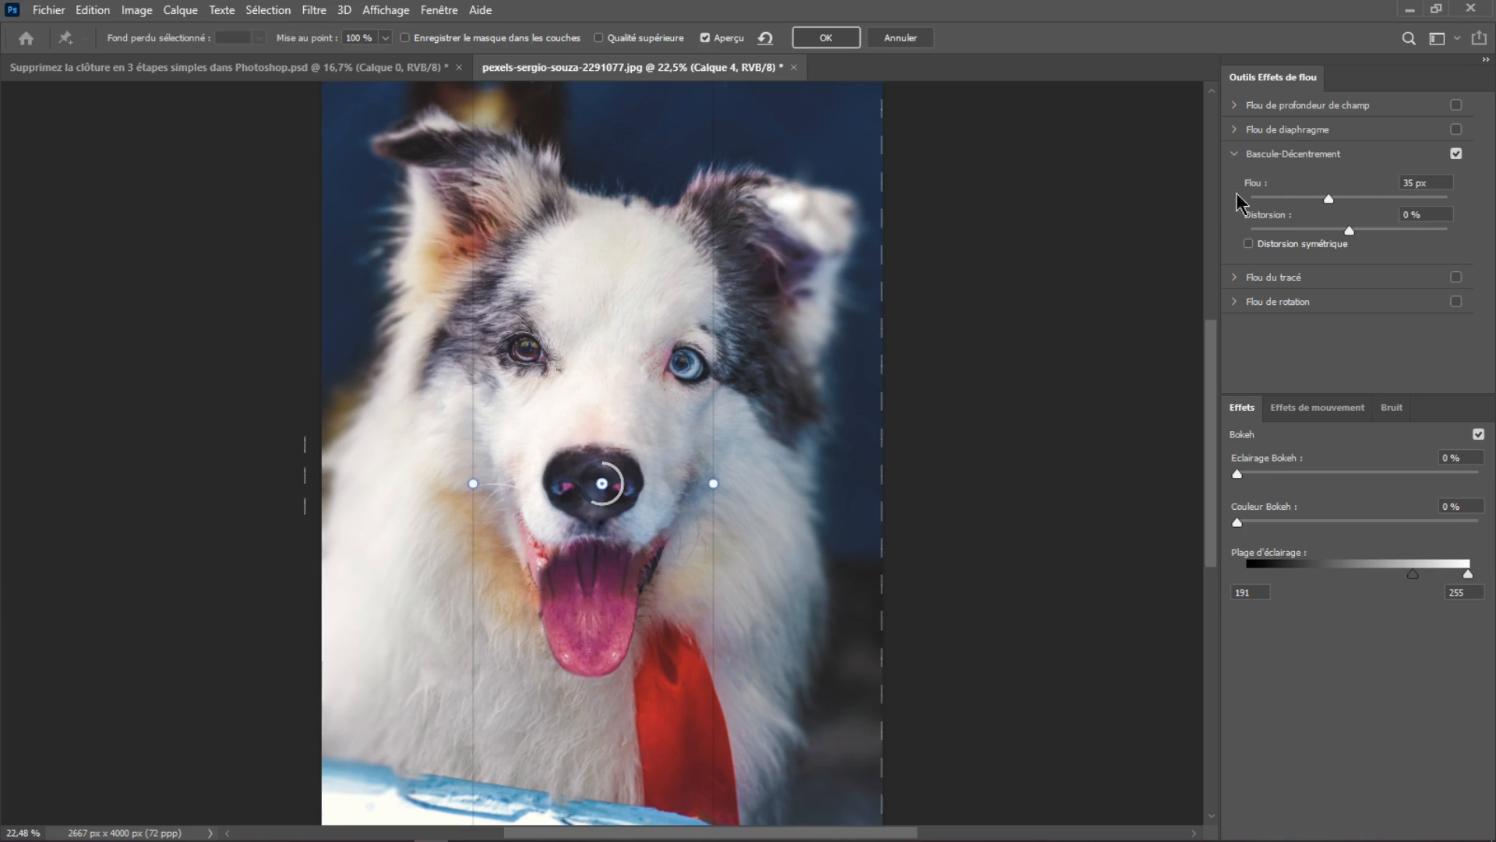
- Enable Field Blur (Flou de profondeur de champ) and add blur pins on both eyes and the tip of the tongue
{"action": "left_click", "coordinate": [1456, 104]}
{"action": "left_click", "coordinate": [1236, 105]}
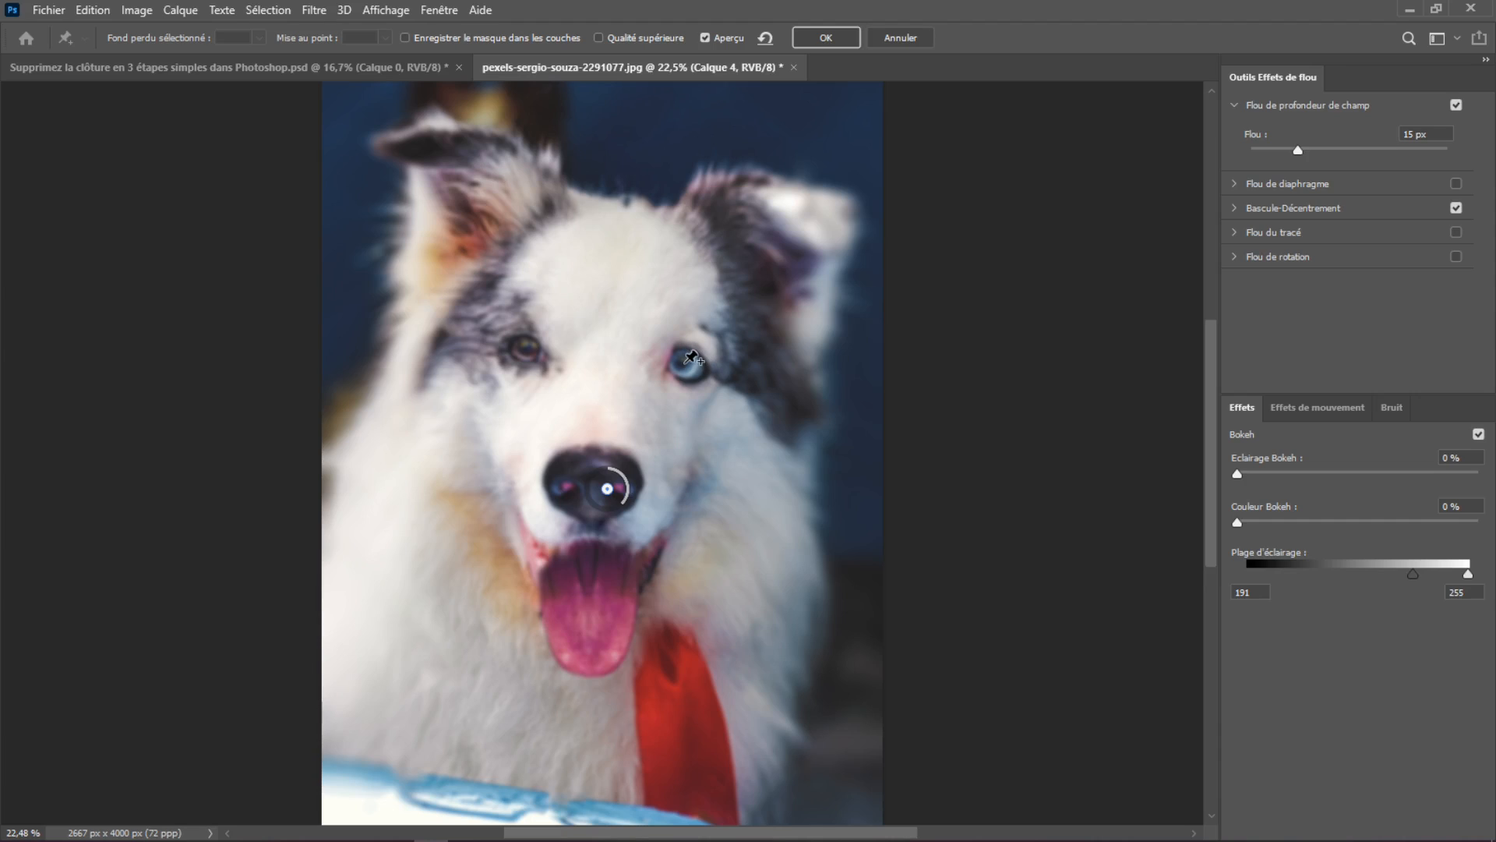
{"action": "left_click", "coordinate": [685, 363]}
{"action": "left_click", "coordinate": [528, 352]}
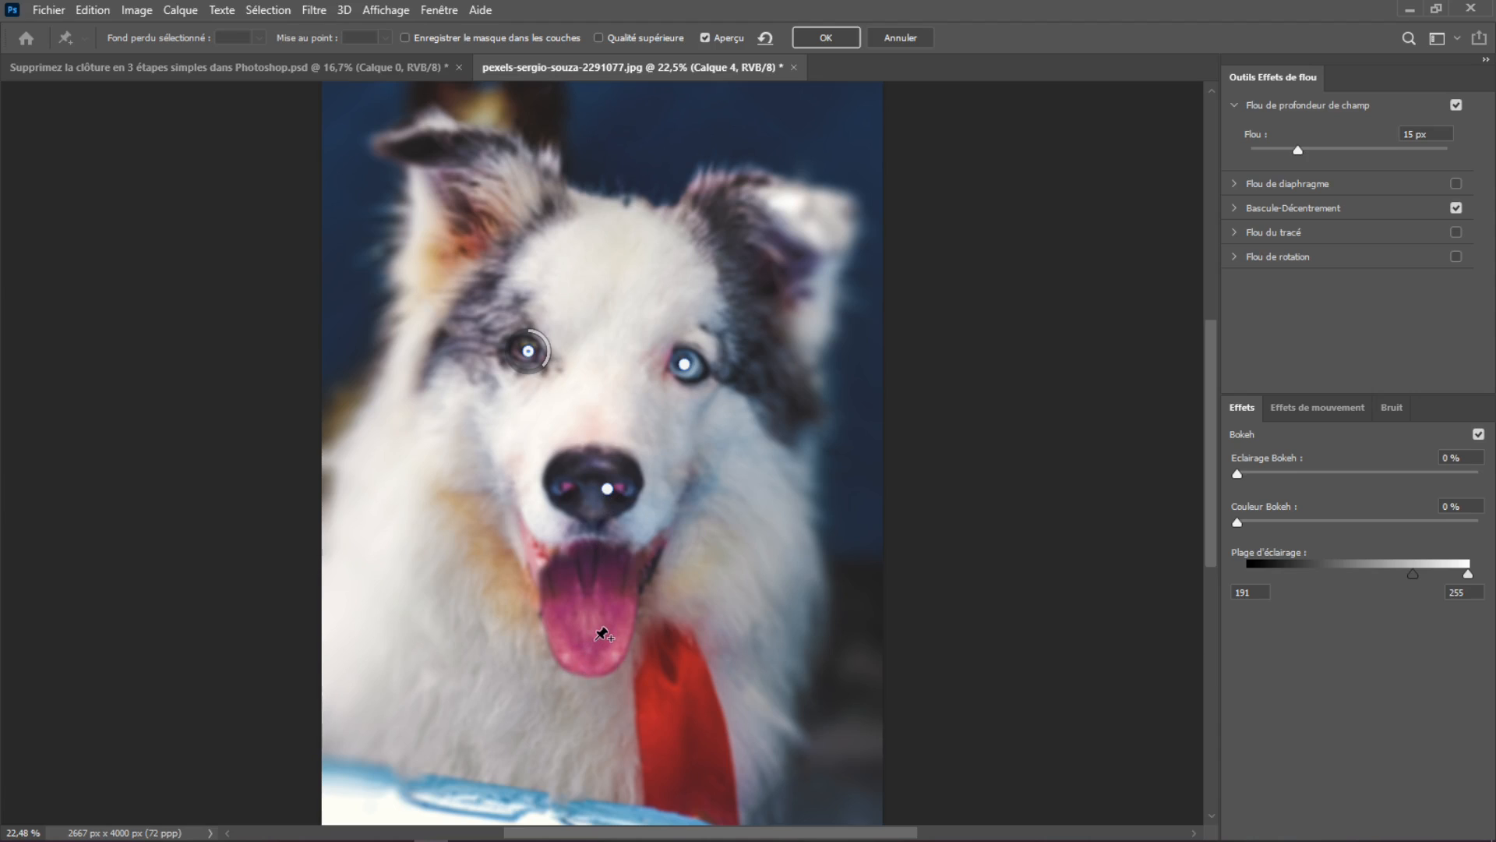
{"action": "left_click", "coordinate": [594, 640]}
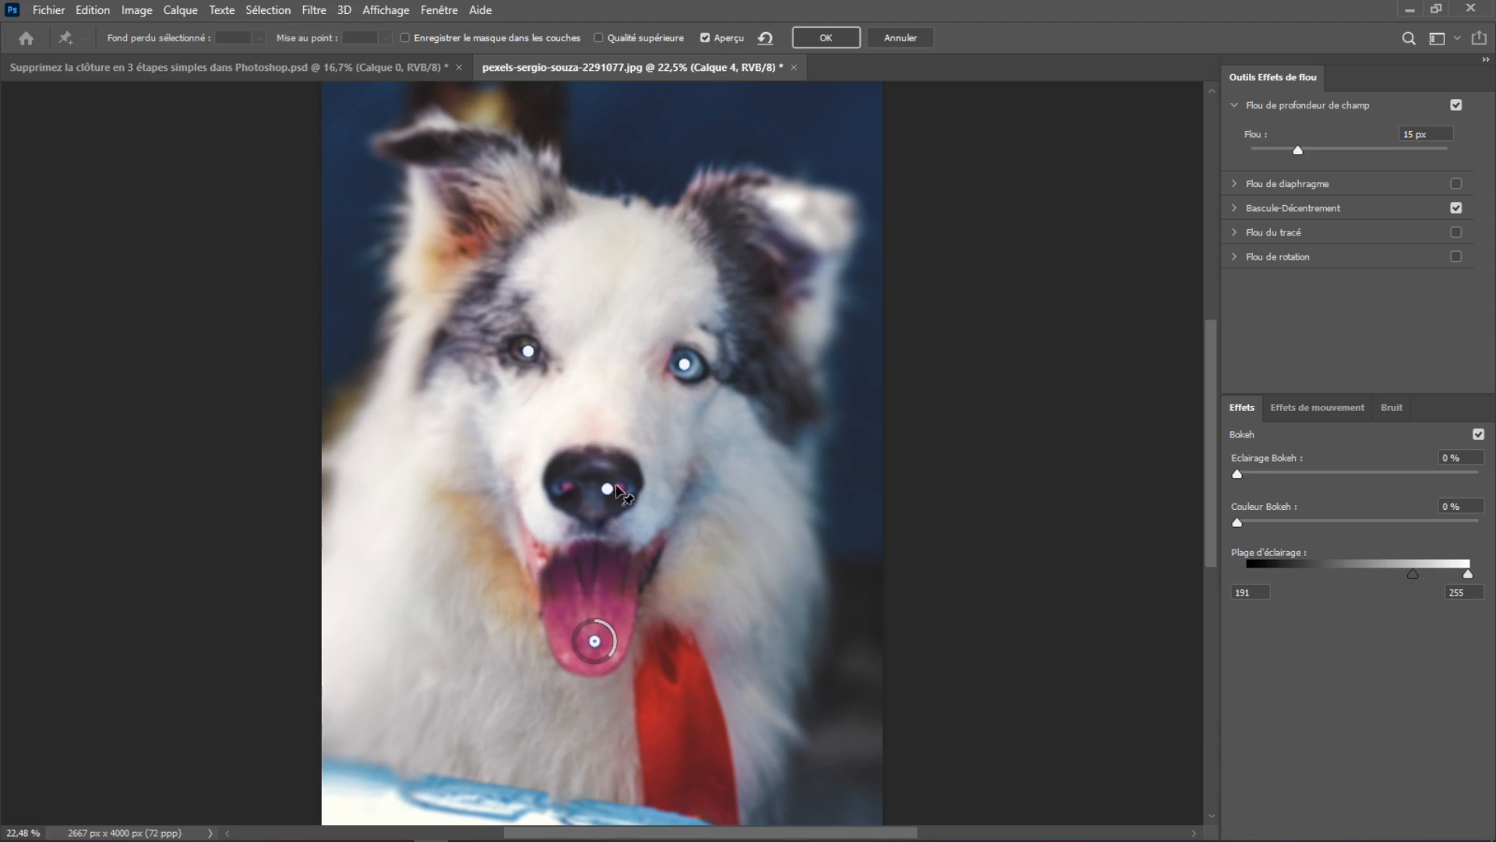
- Set the Field Blur to 0 px at the pins on both eyes, the nose and the tongue
{"action": "left_click", "coordinate": [685, 365]}
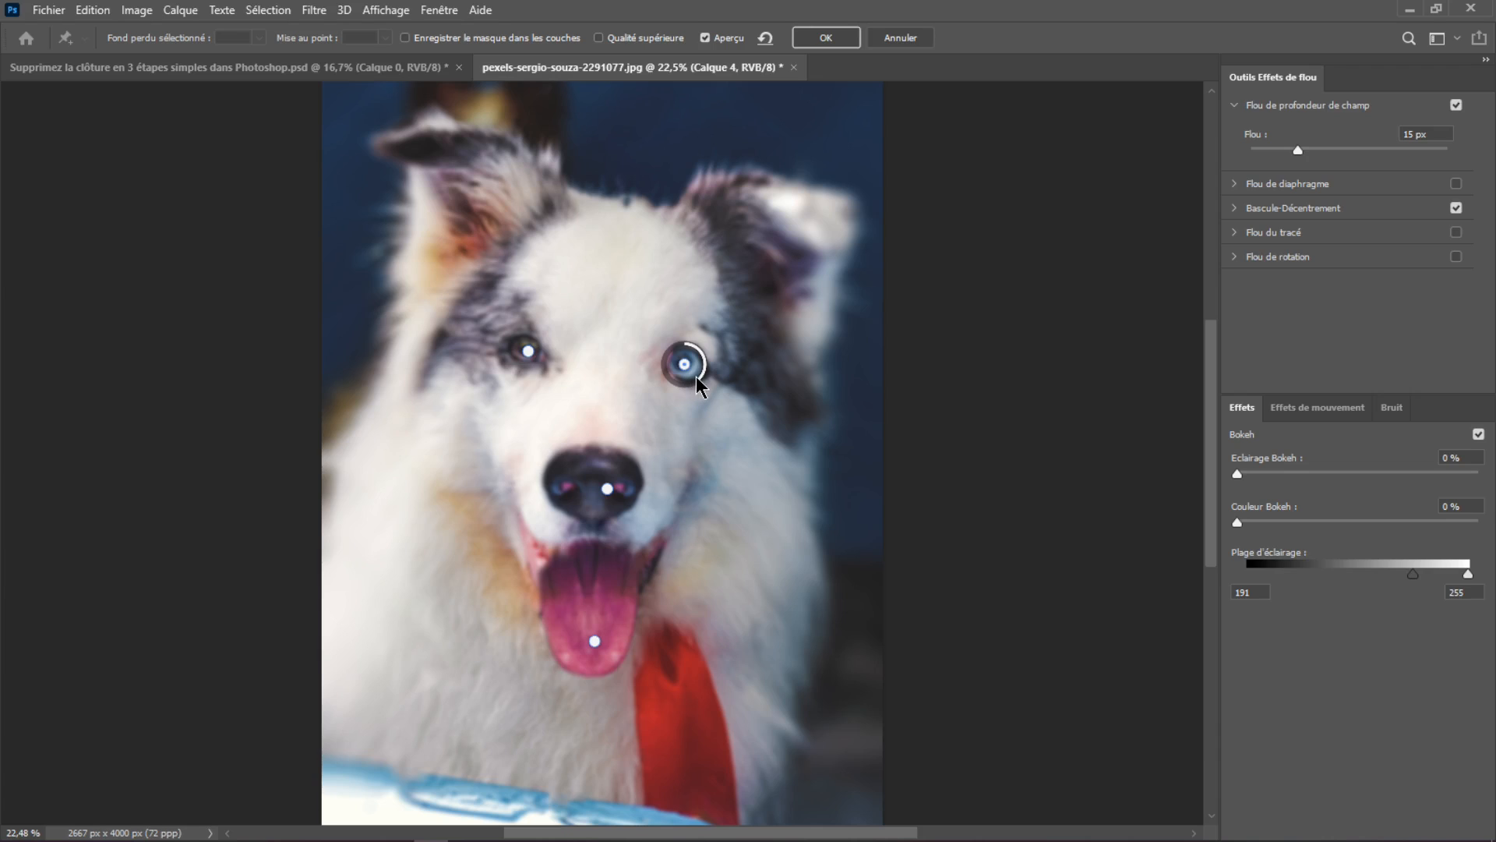
{"action": "left_click_drag", "start_coordinate": [697, 384], "coordinate": [688, 355]}
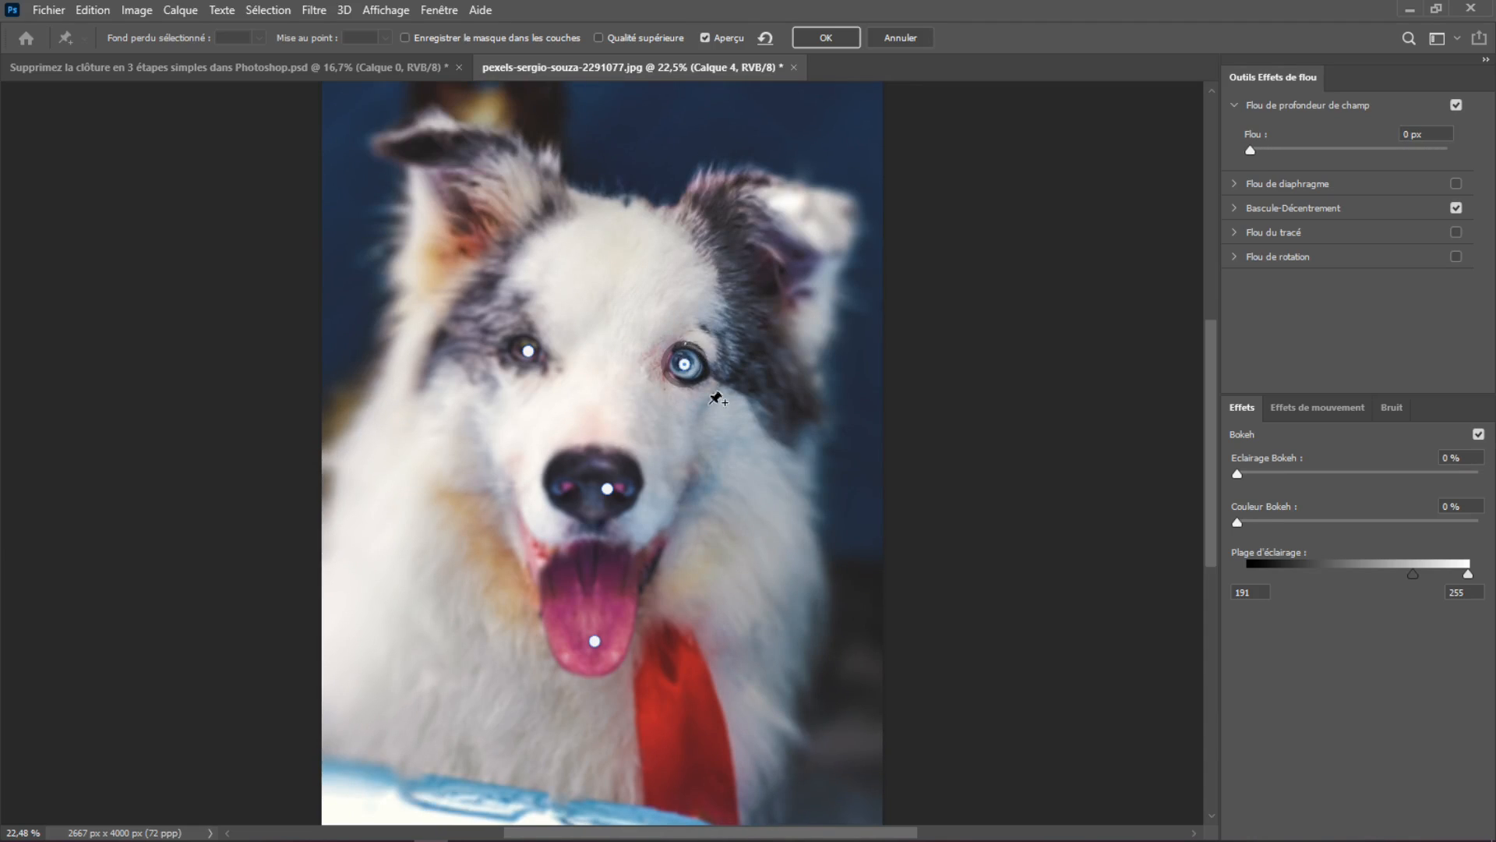
{"action": "left_click", "coordinate": [528, 352]}
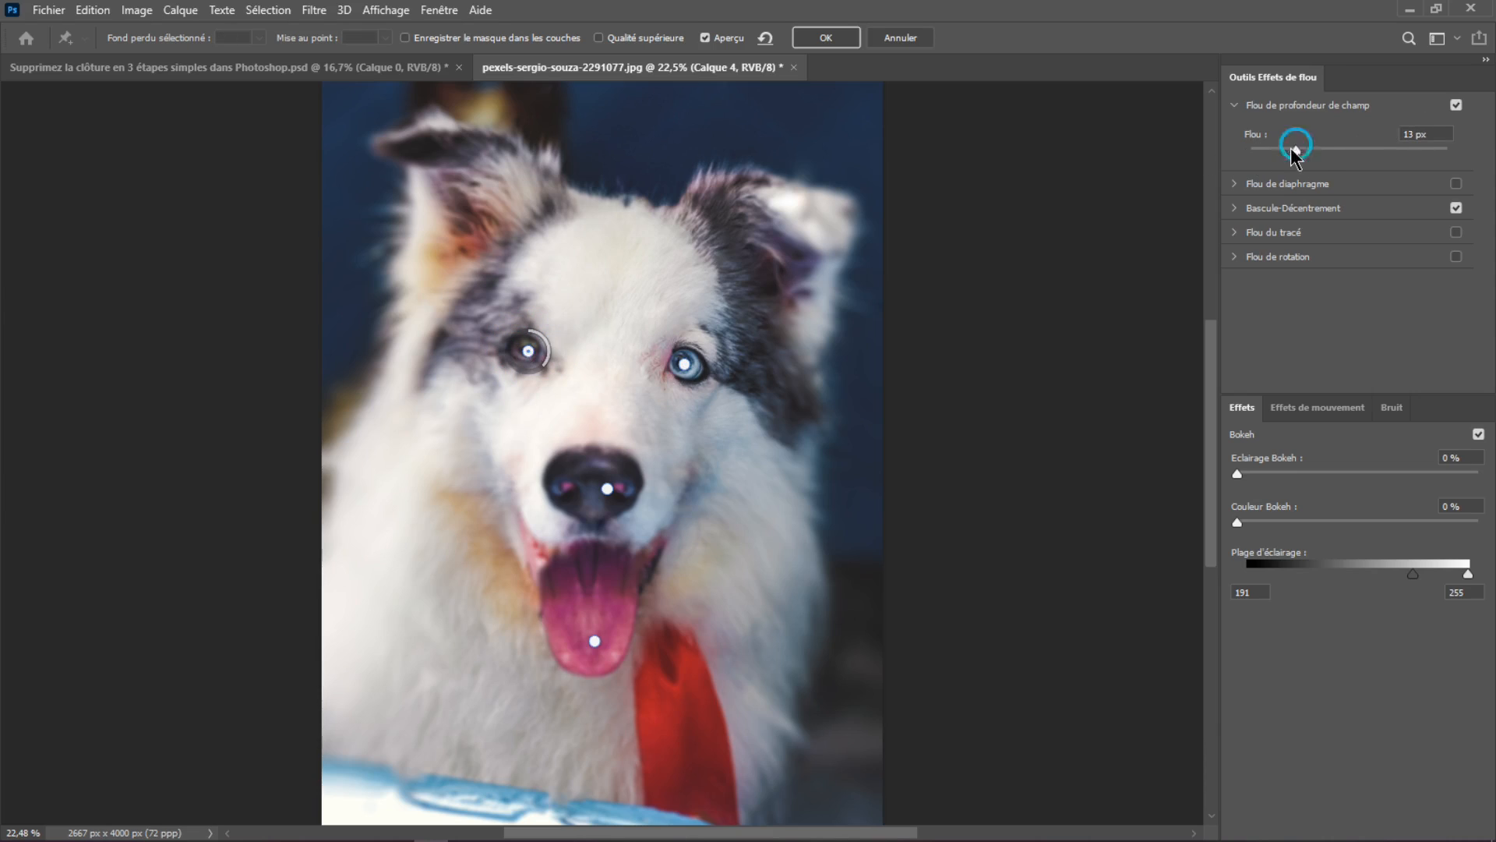
{"action": "left_click_drag", "start_coordinate": [1298, 149], "coordinate": [1250, 150]}
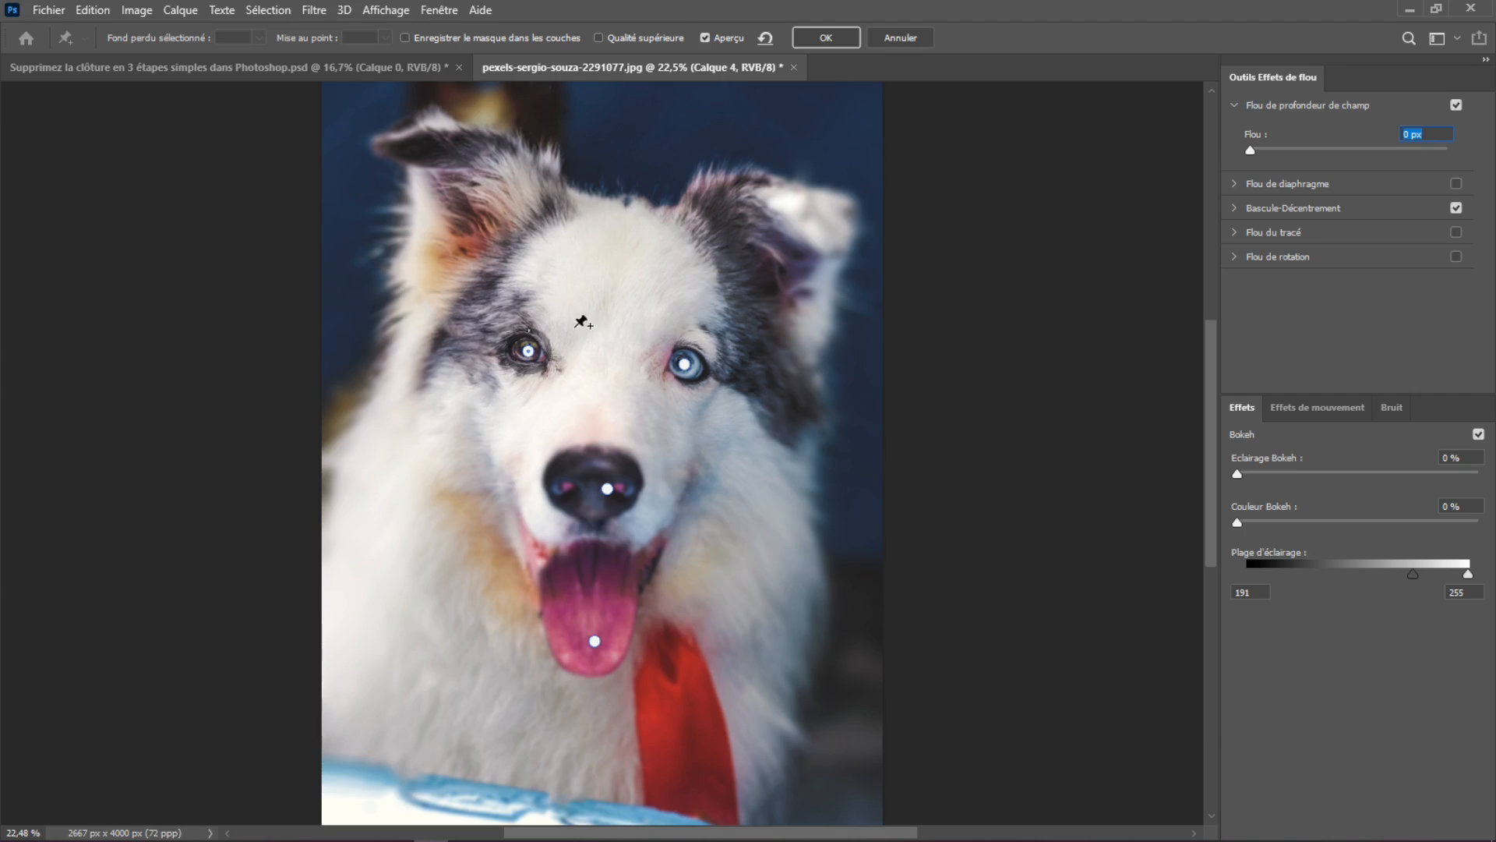
{"action": "left_click", "coordinate": [607, 489]}
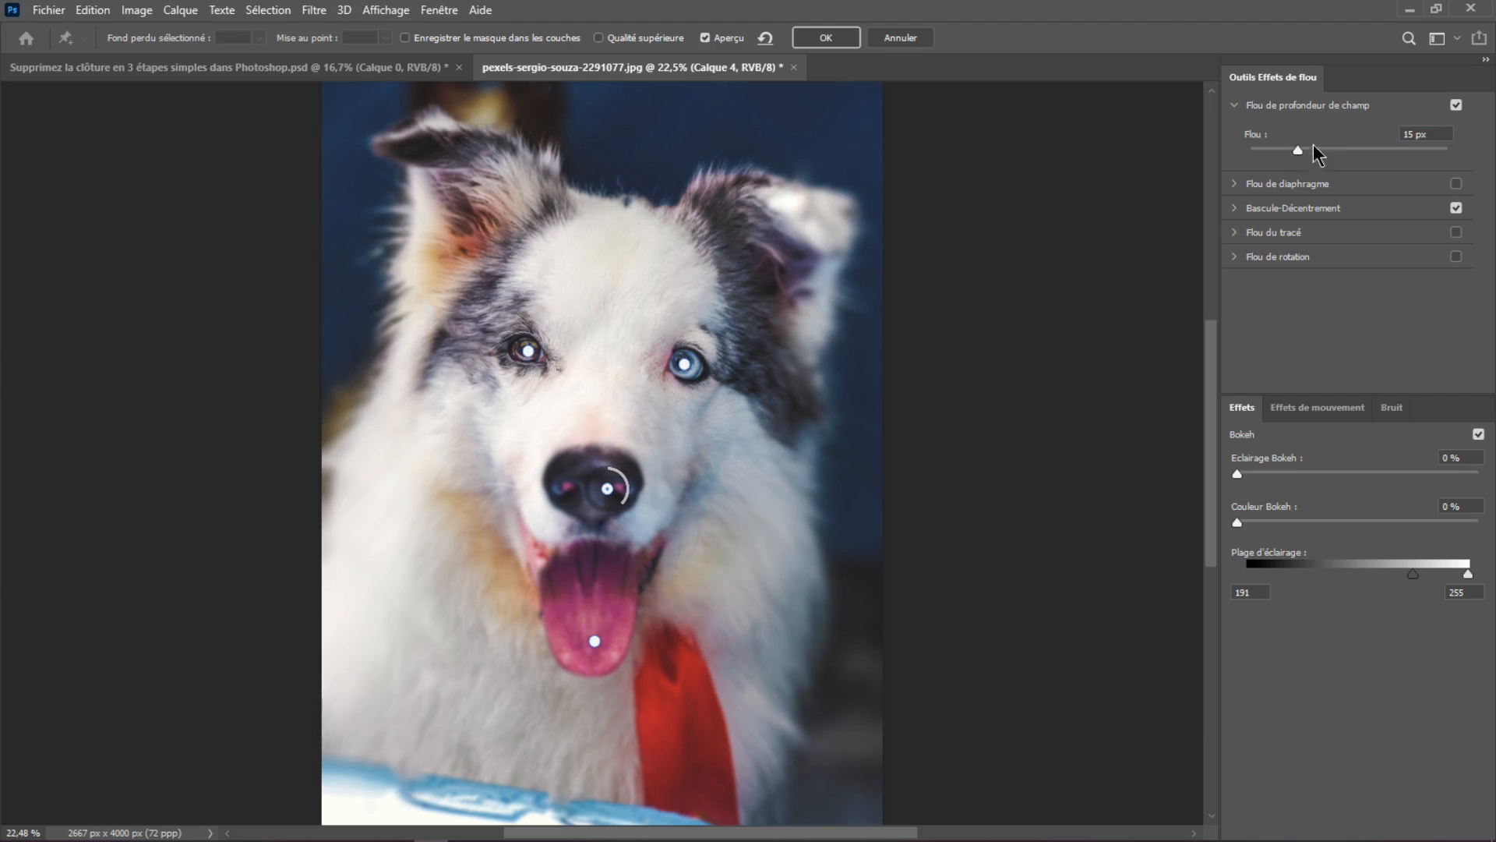
{"action": "left_click_drag", "start_coordinate": [1317, 150], "coordinate": [1229, 164]}
{"action": "left_click", "coordinate": [594, 642]}
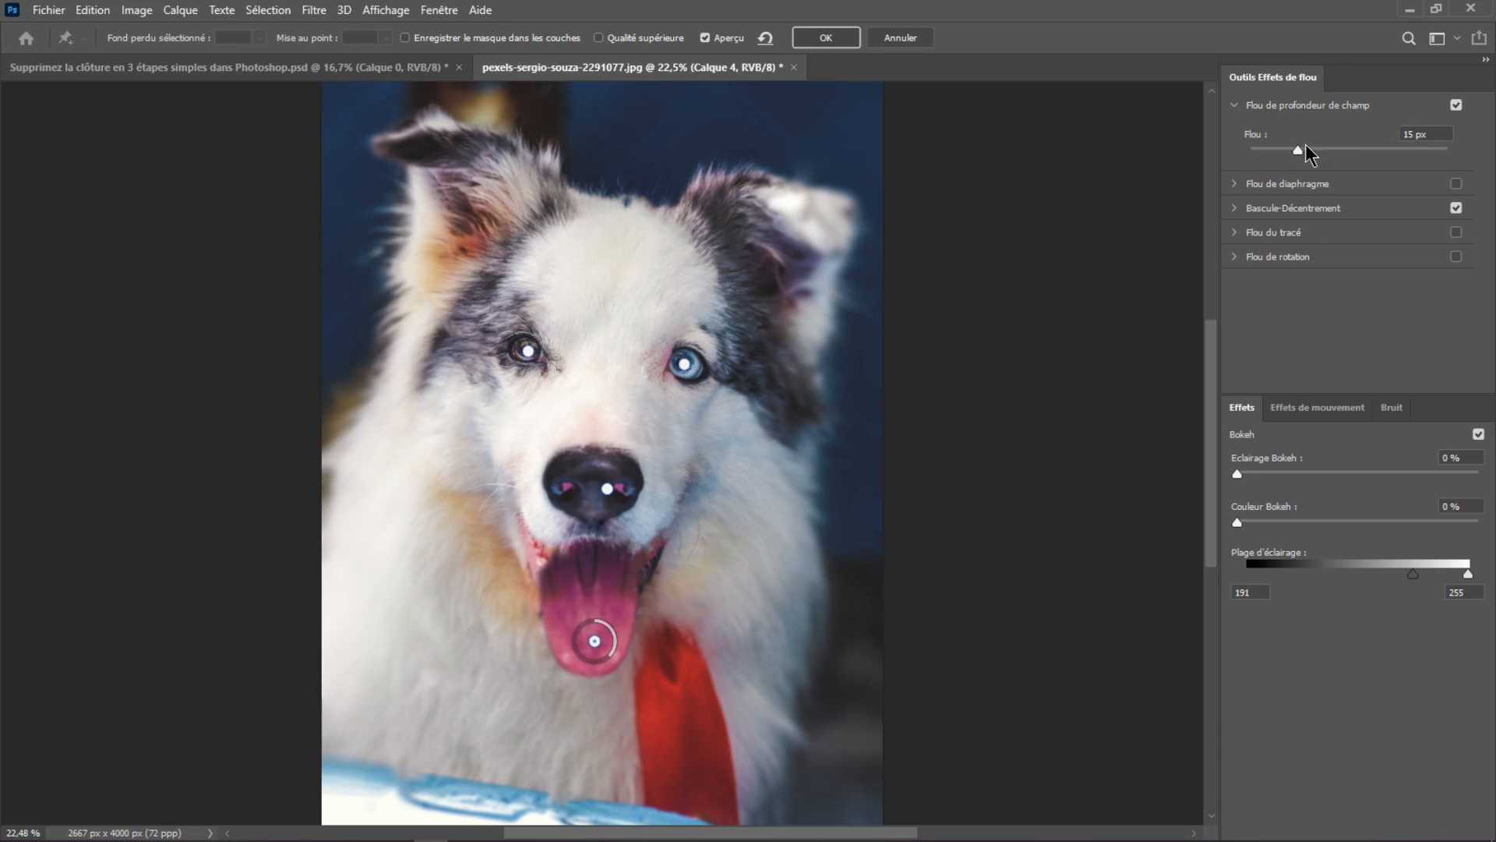
{"action": "left_click_drag", "start_coordinate": [1308, 152], "coordinate": [1239, 172]}
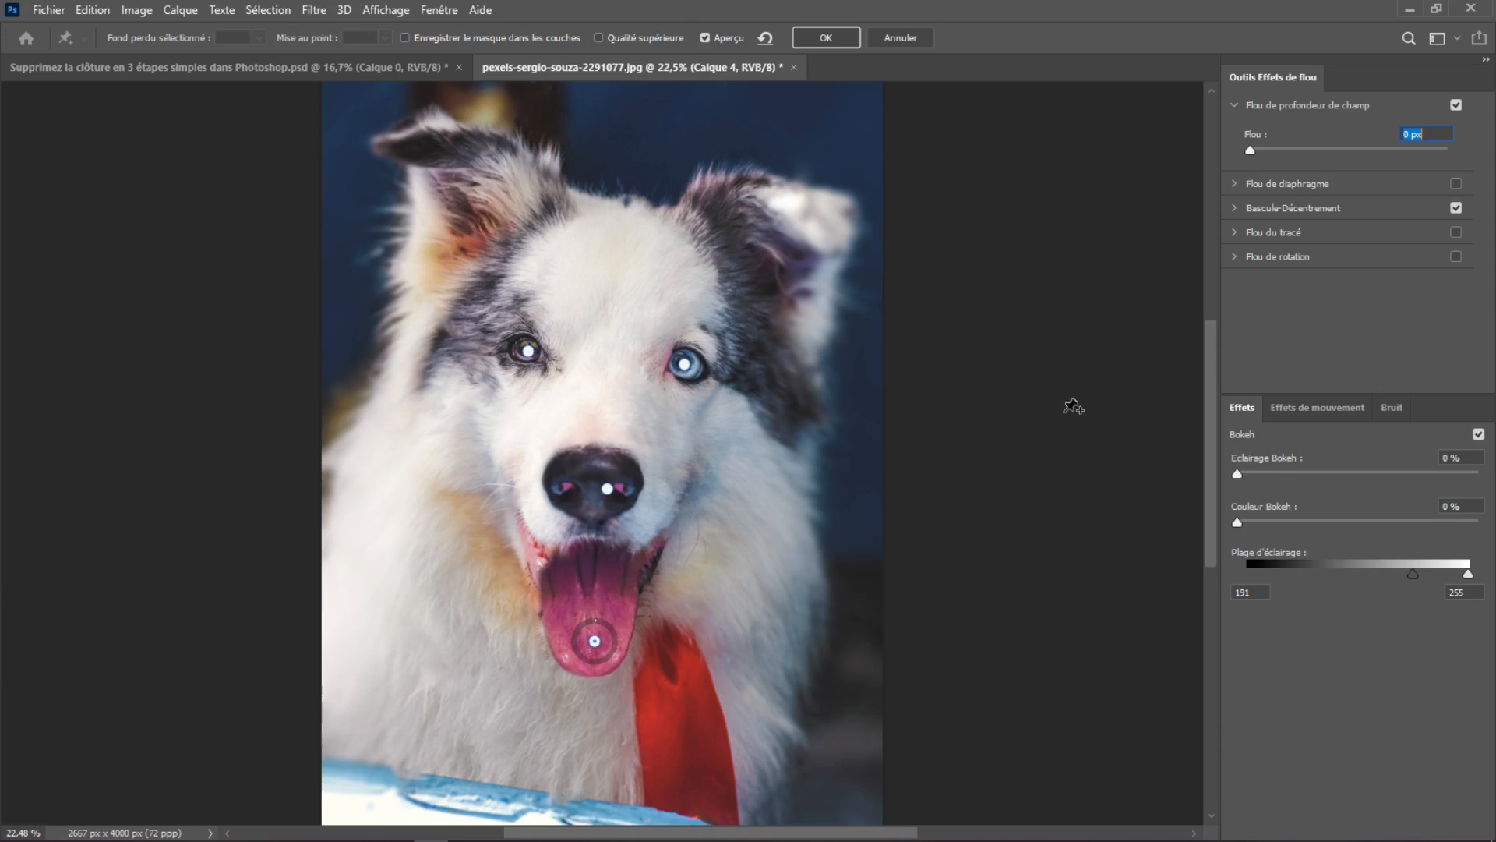
- Add a 28 px Field Blur pin on the chest fur below the tongue and apply the blur effects to Calque 4
{"action": "left_click", "coordinate": [561, 741]}
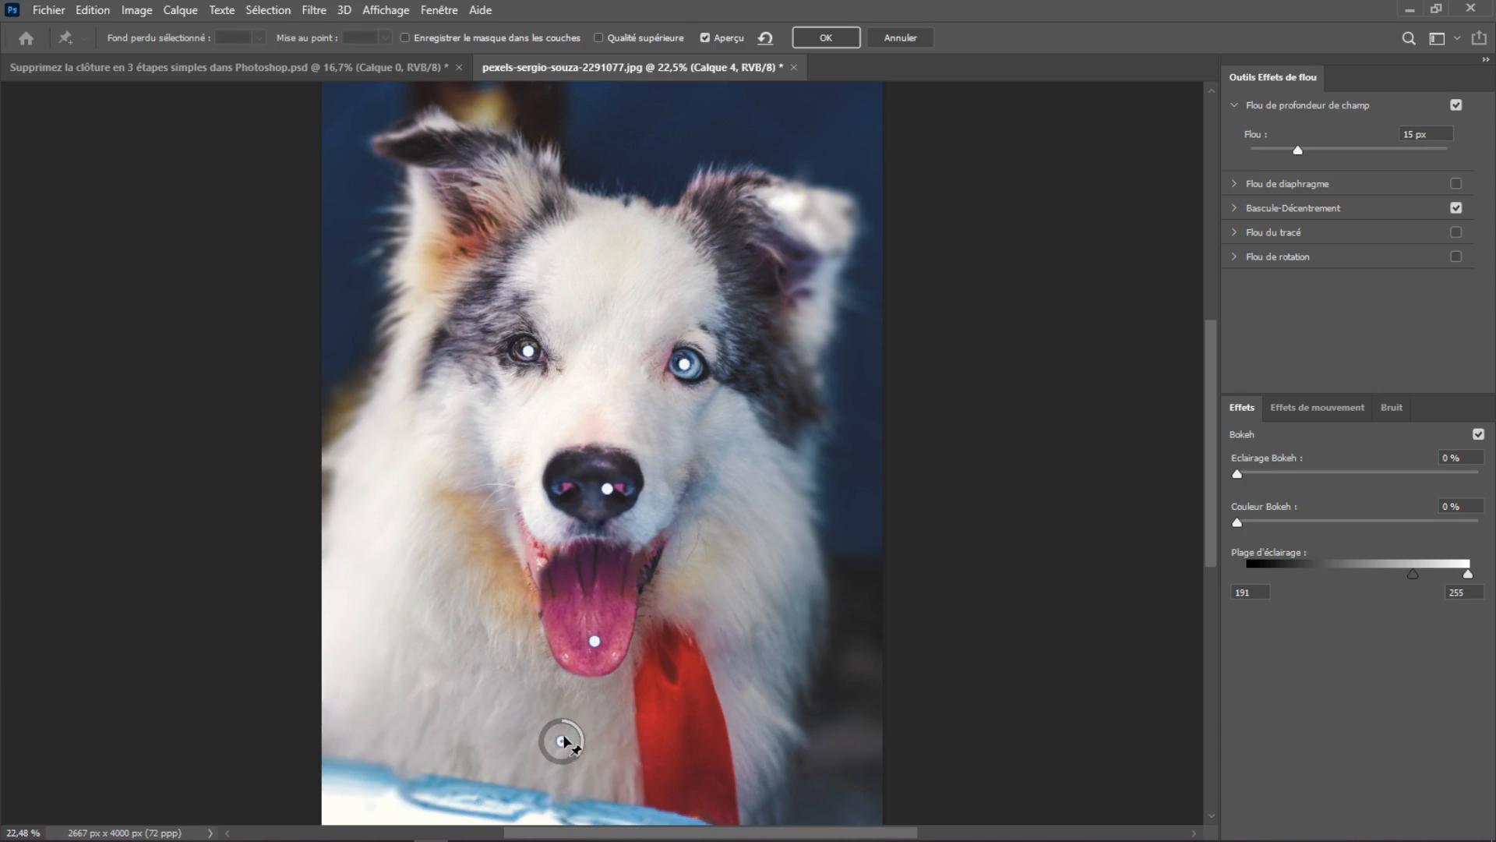
{"action": "mouse_move", "coordinate": [583, 760]}
{"action": "left_mouse_down"}
{"action": "mouse_move", "coordinate": [543, 756]}
{"action": "mouse_move", "coordinate": [558, 766]}
{"action": "left_mouse_up"}
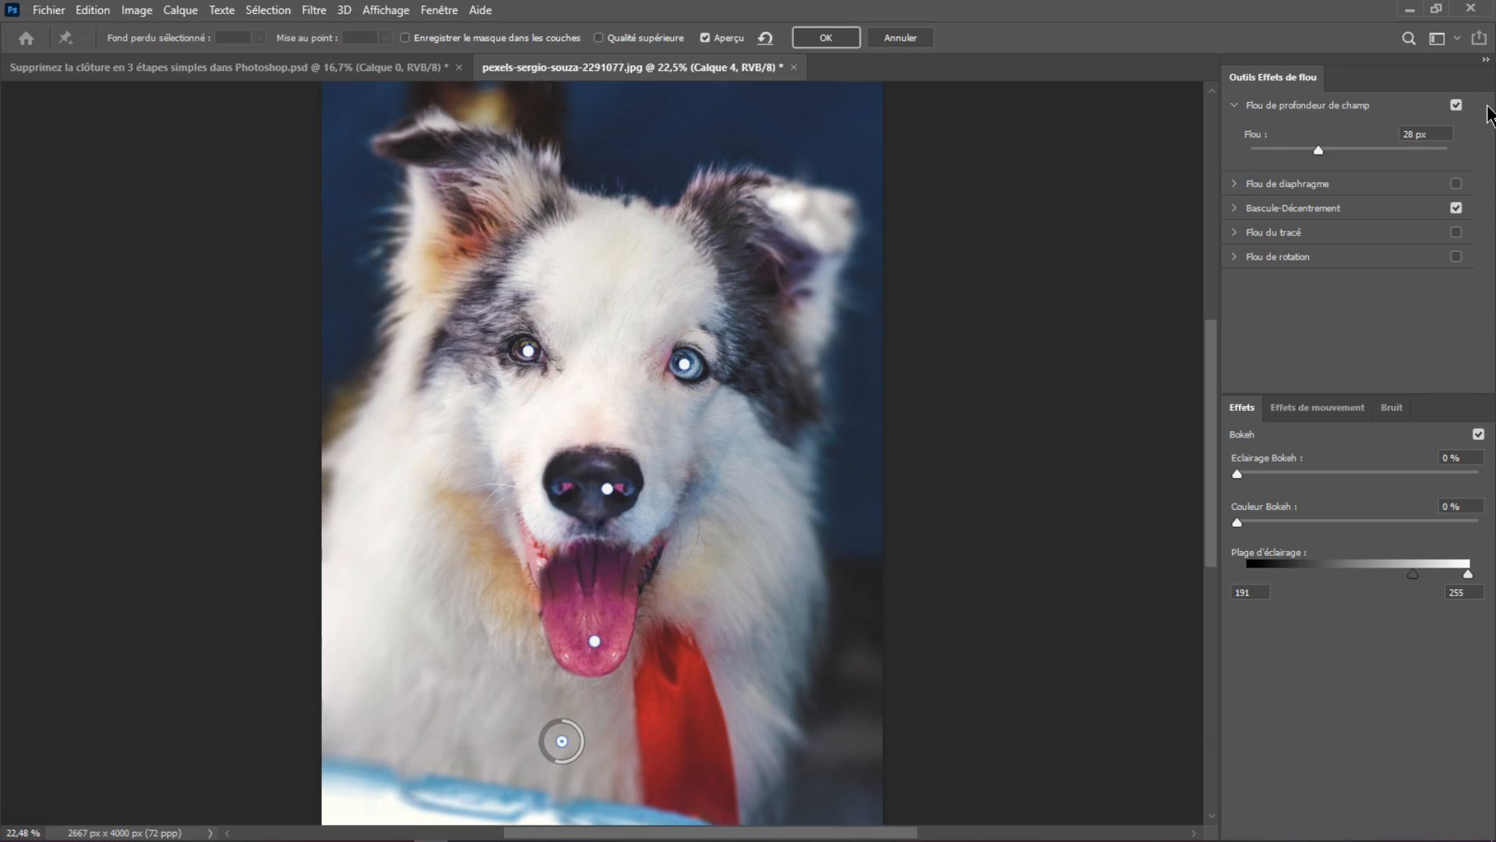
{"action": "left_click", "coordinate": [818, 37]}
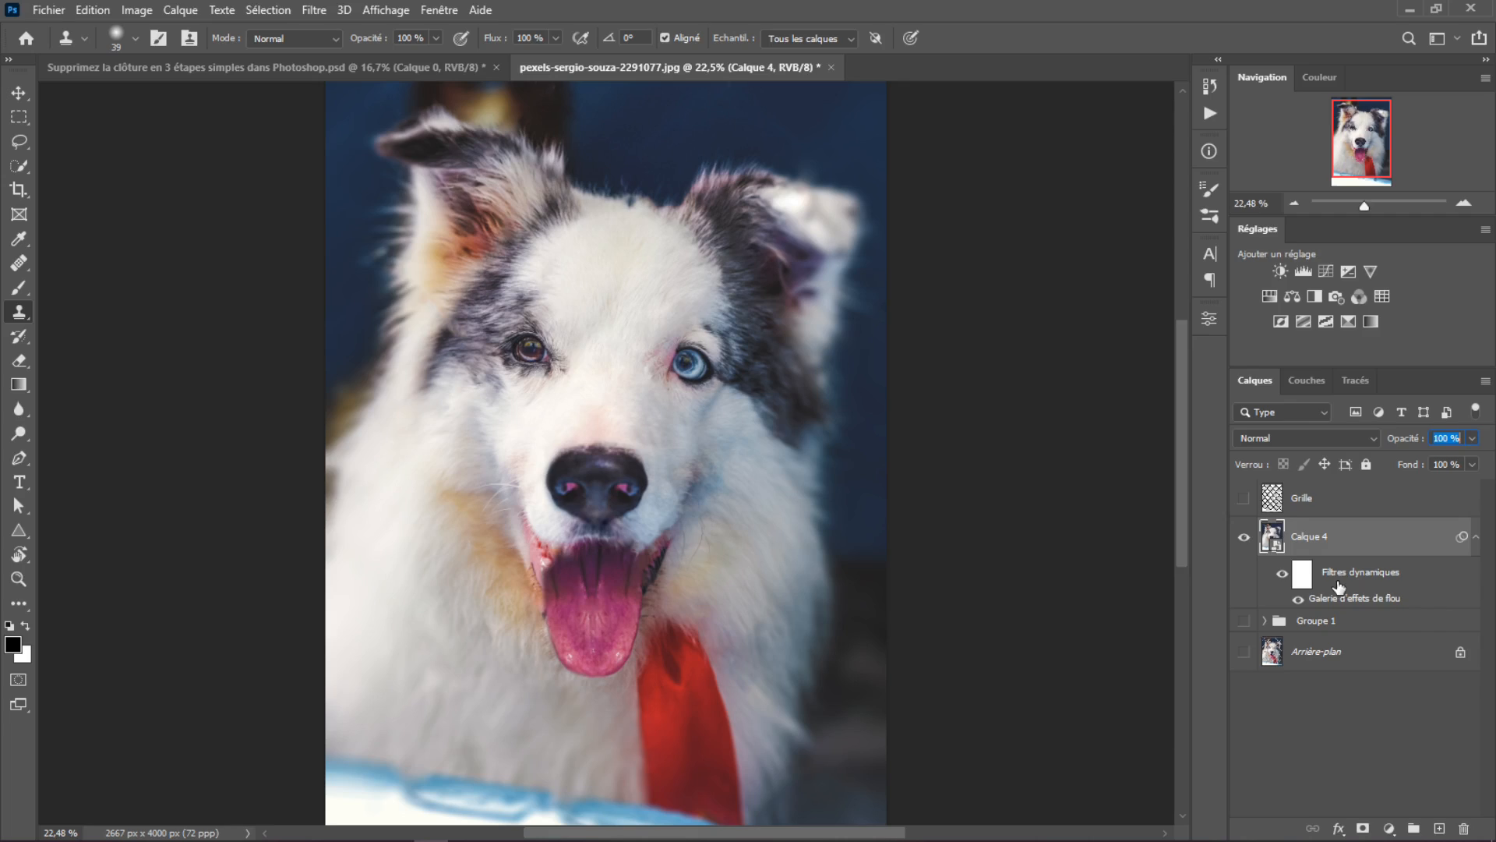
- Reopen the blur gallery effects of Calque 4 to review the Field Blur and Tilt-Shift settings, and apply them without changes
{"action": "left_click", "coordinate": [1300, 577]}
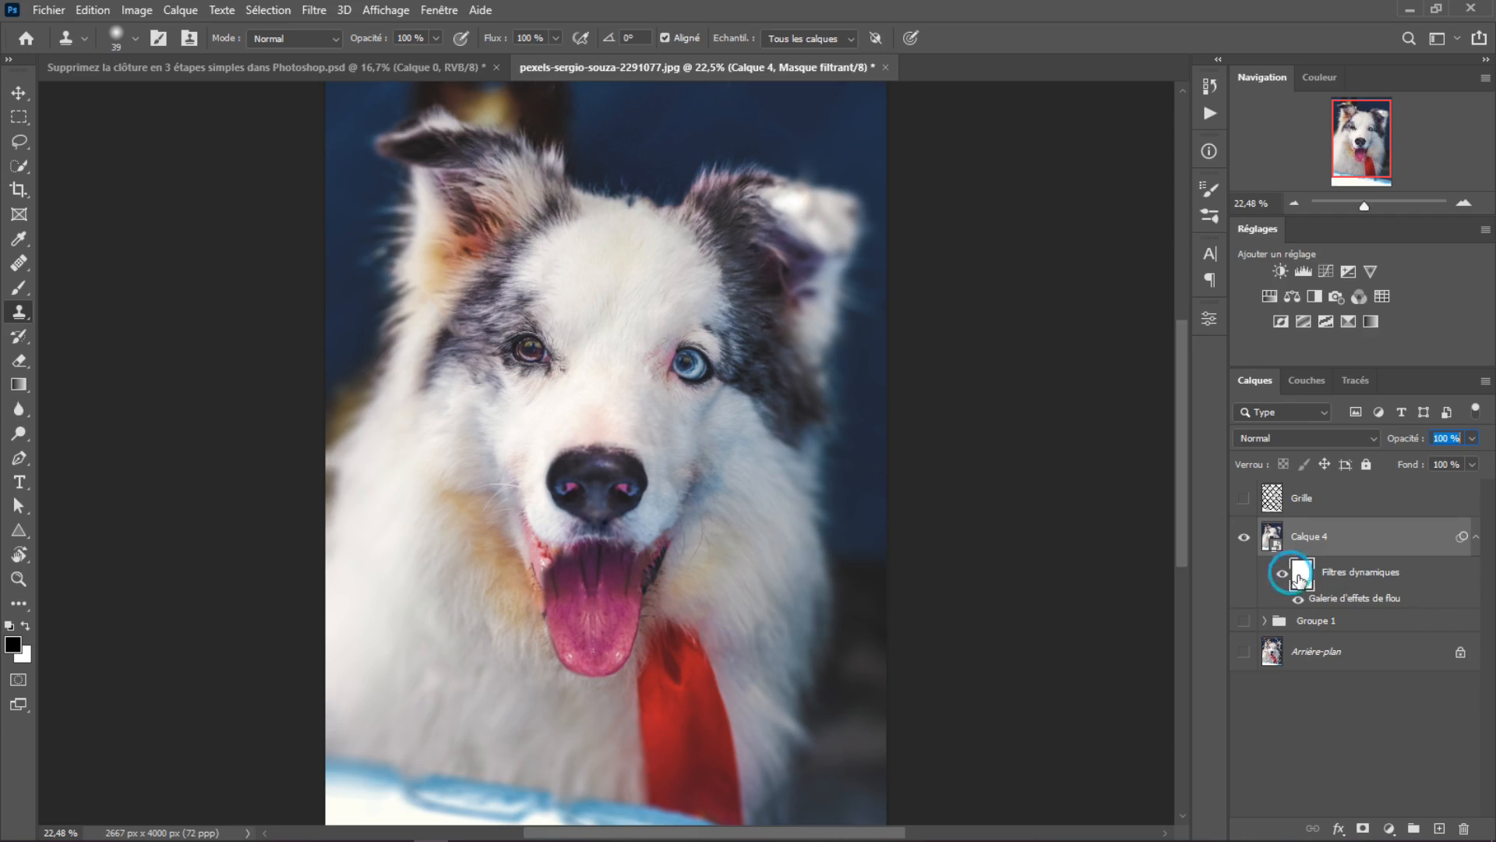
{"action": "double_click", "coordinate": [1375, 600]}
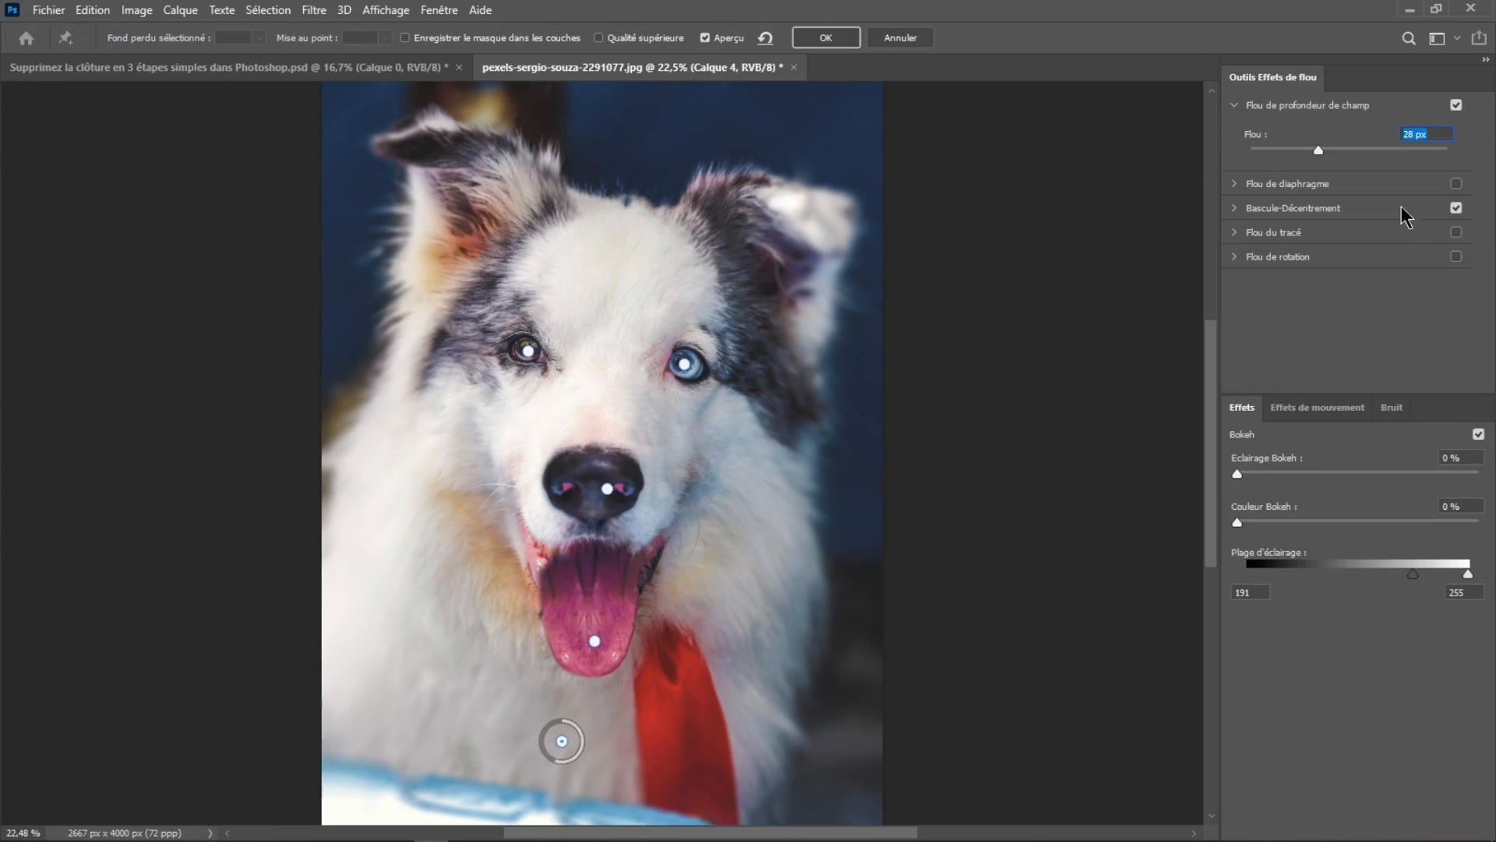
{"action": "left_click", "coordinate": [826, 38]}
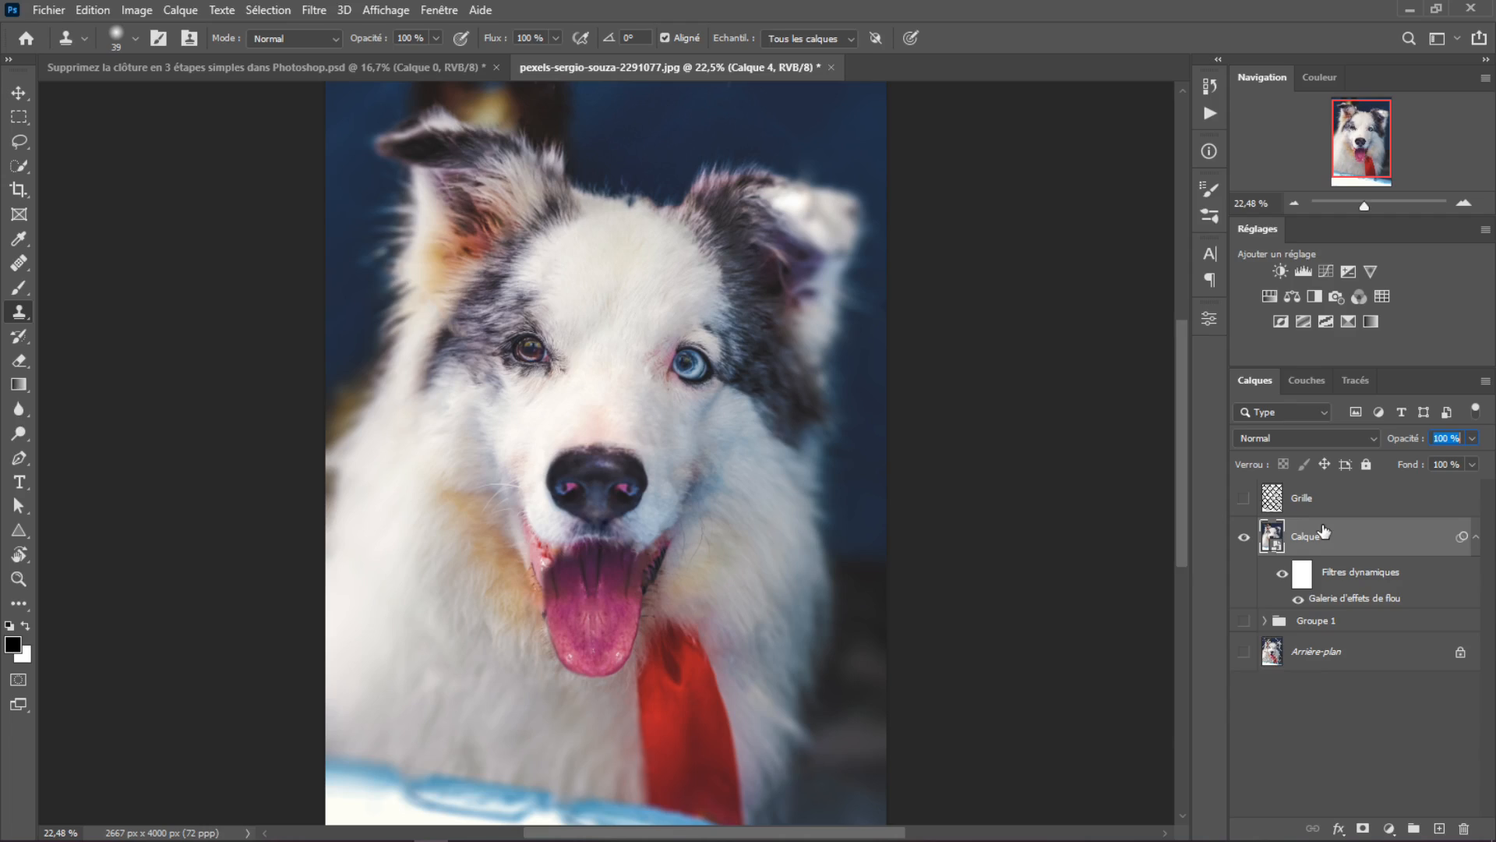
{"action": "key", "text": "ctrl+j"}
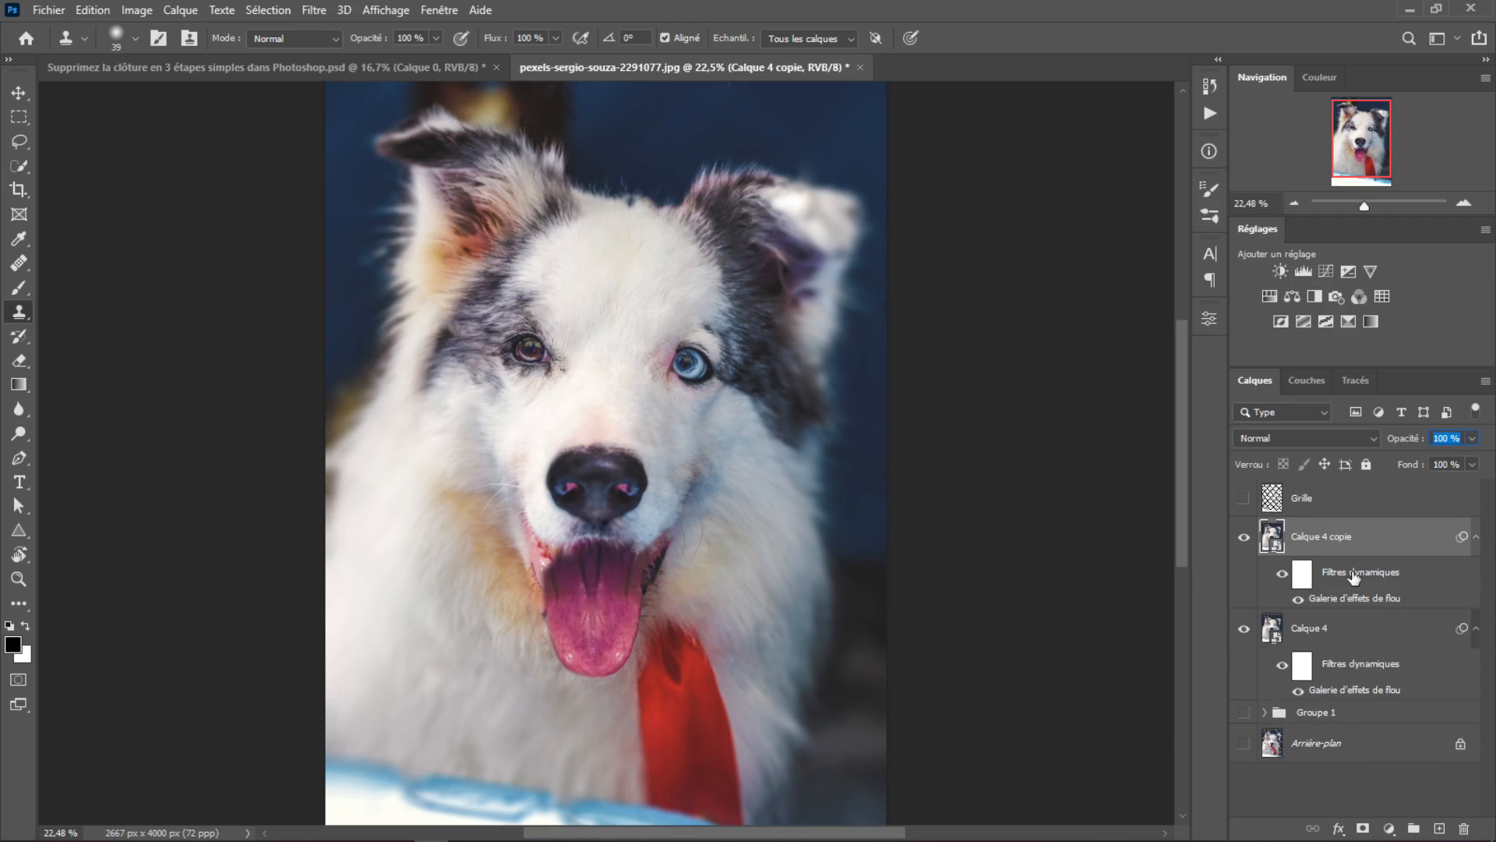
{"action": "left_click_drag", "start_coordinate": [1380, 613], "coordinate": [1464, 828]}
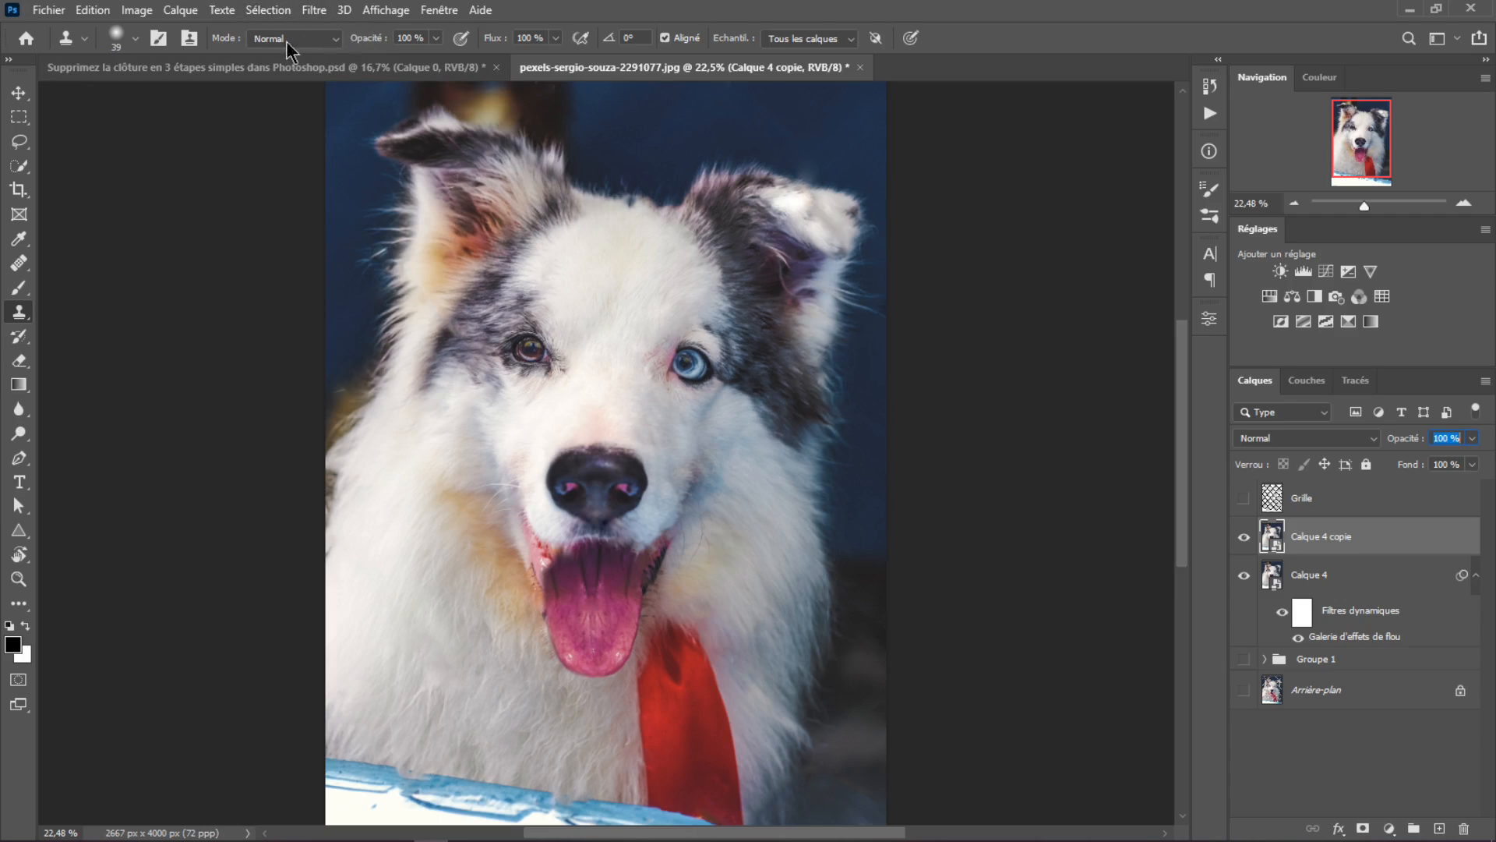
{"action": "left_click", "coordinate": [141, 15]}
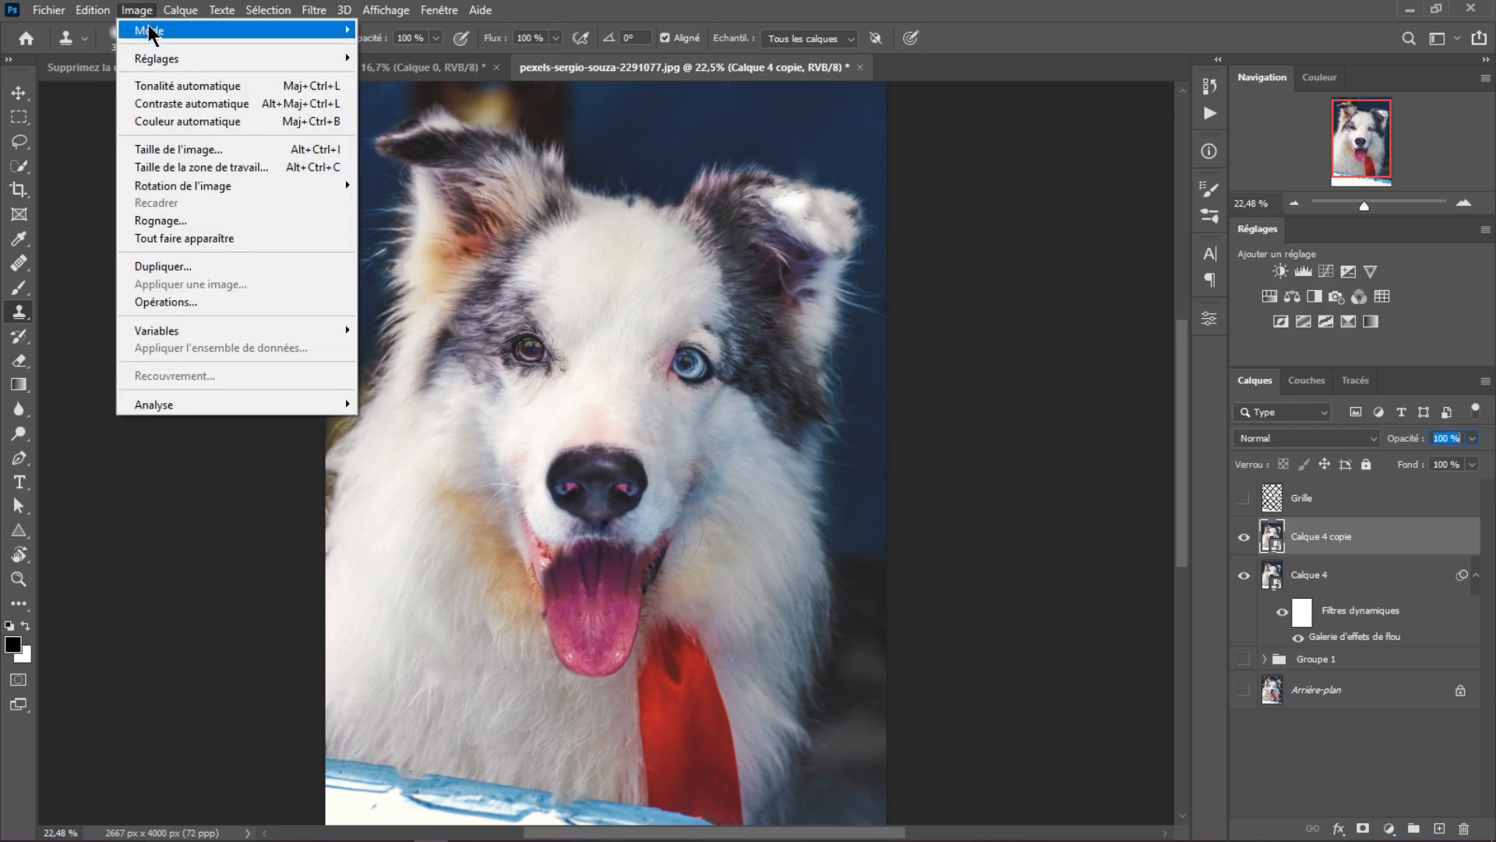
{"action": "mouse_move", "coordinate": [201, 60]}
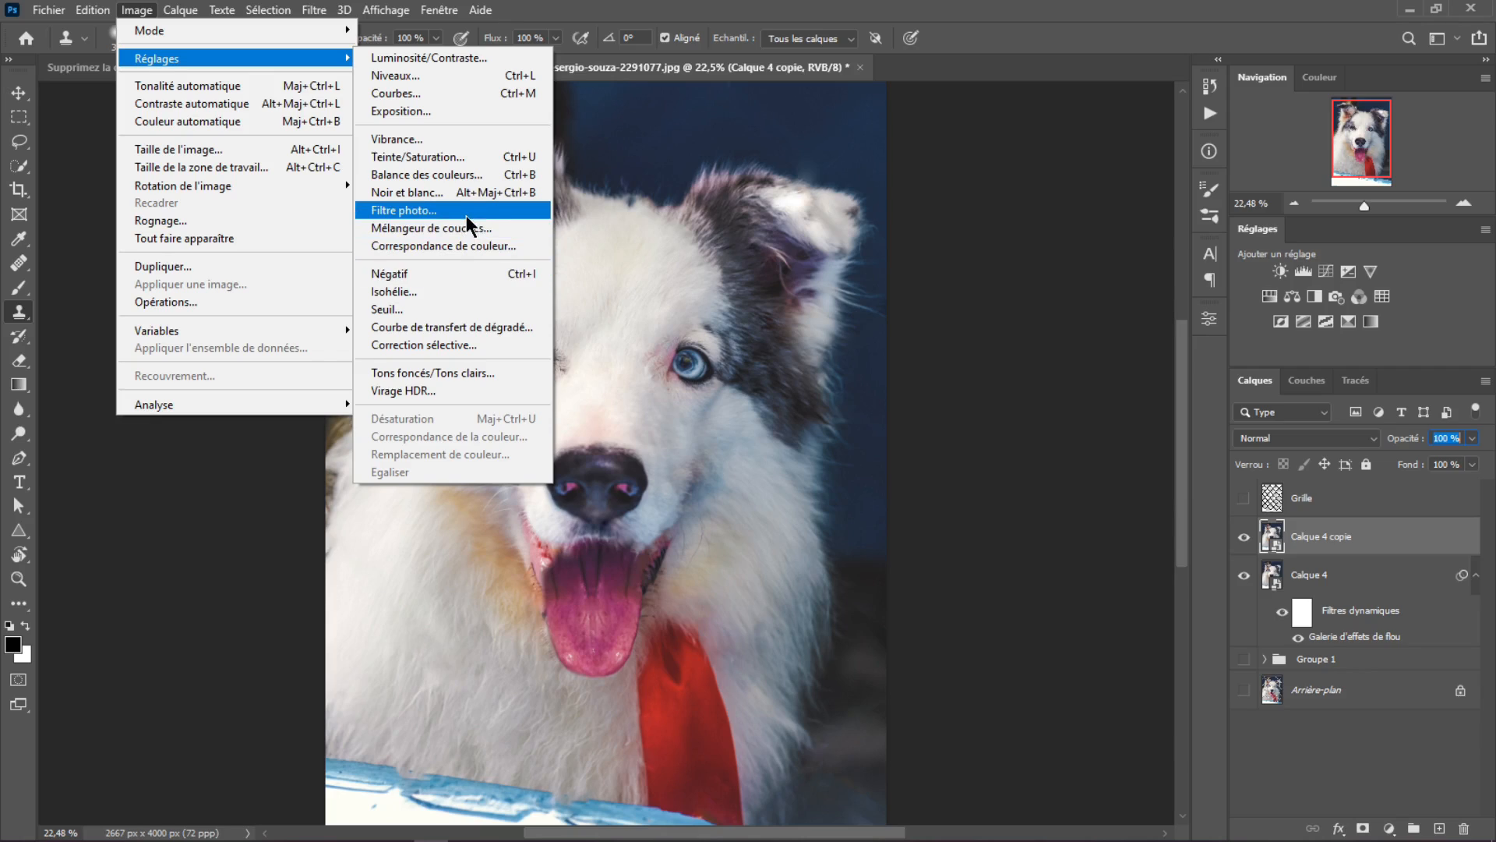
{"action": "right_click", "coordinate": [1384, 544]}
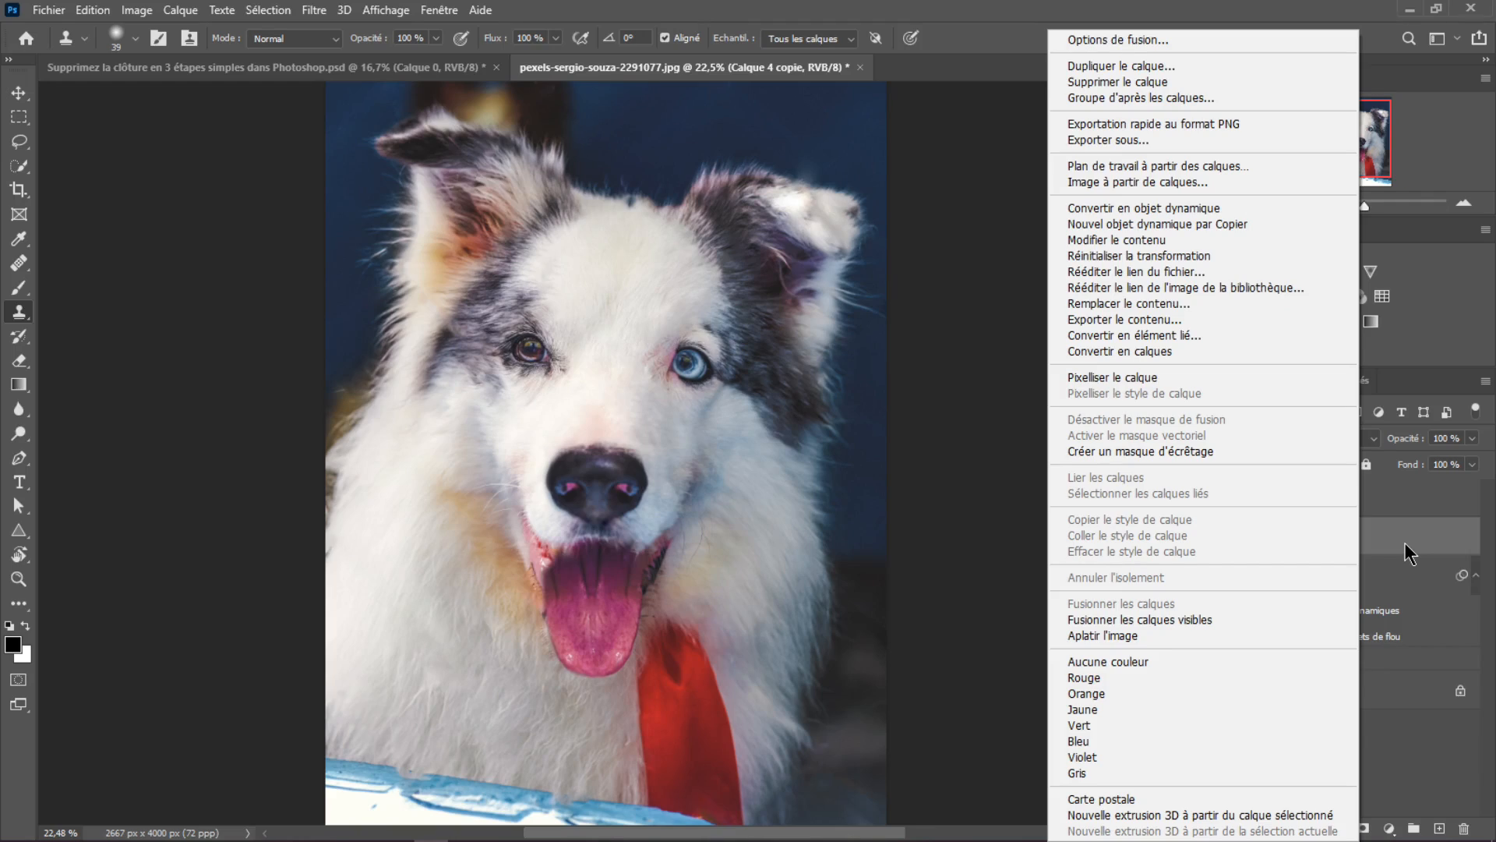
{"action": "left_click", "coordinate": [1134, 377]}
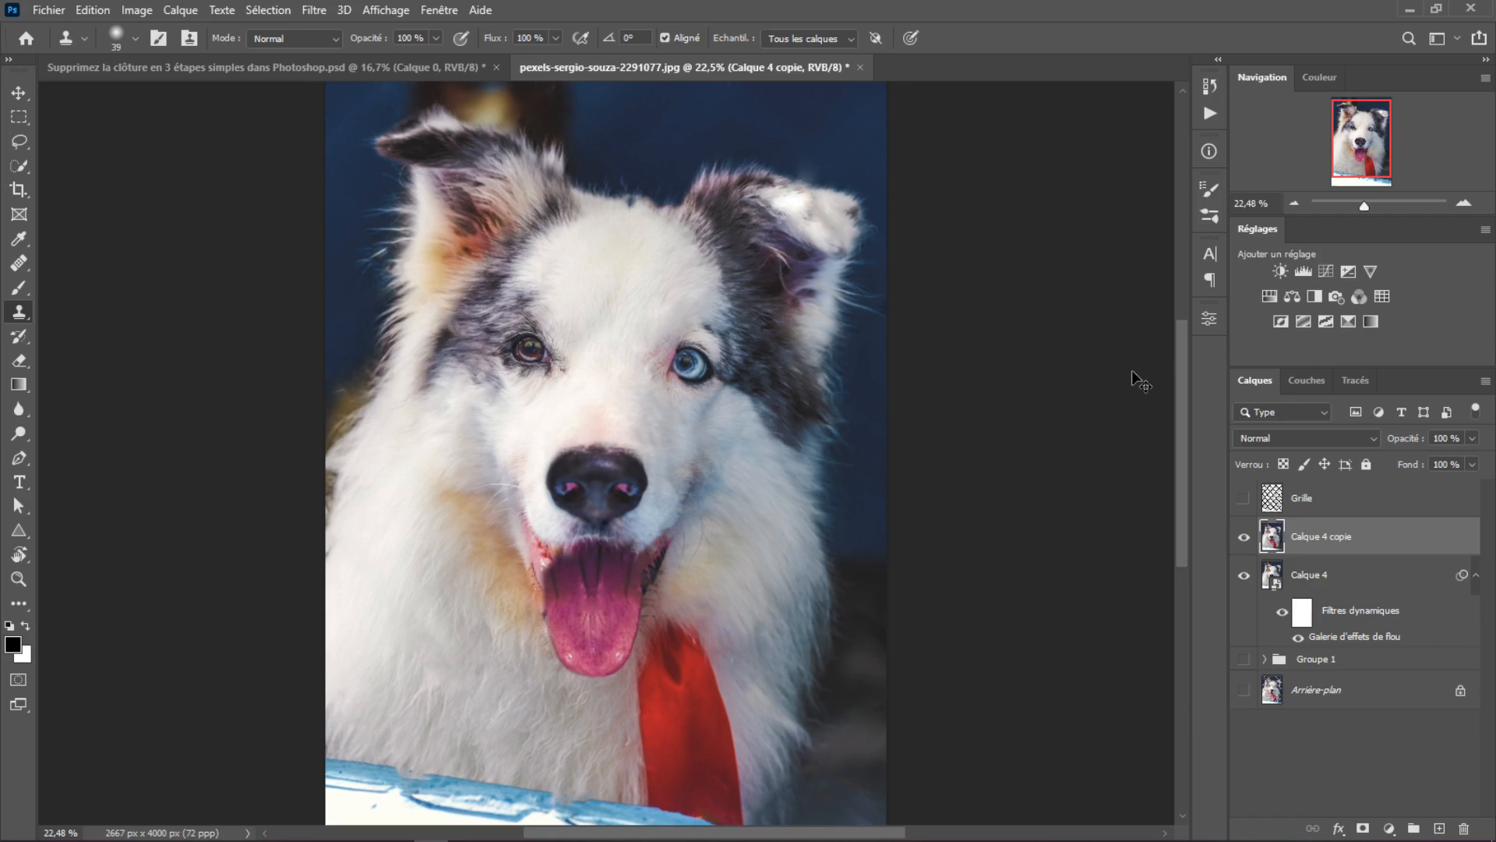
{"action": "left_click_drag", "start_coordinate": [1131, 371], "coordinate": [1317, 539]}
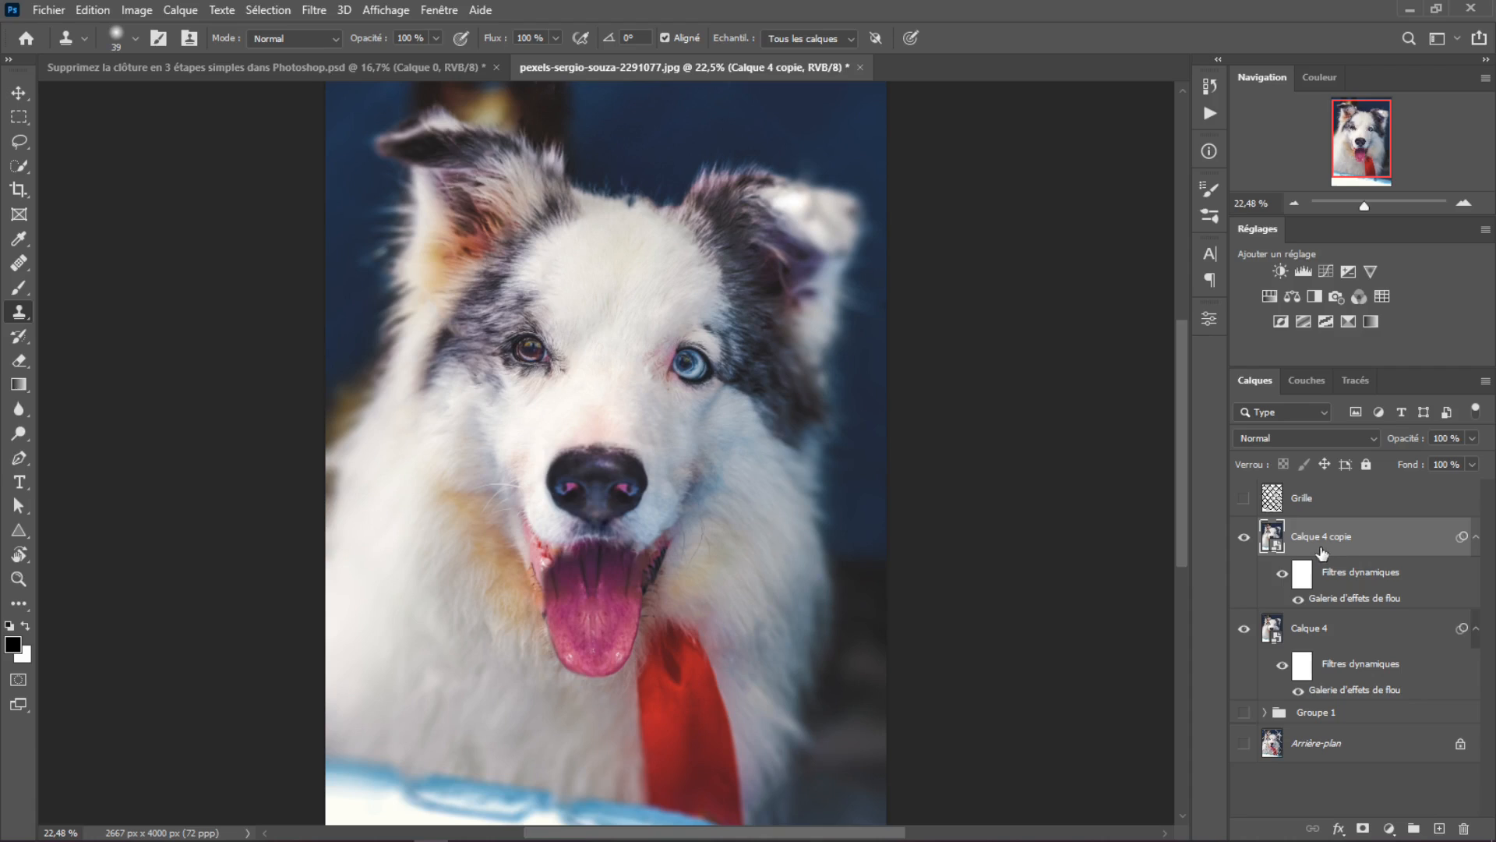
{"action": "key", "text": "Delete"}
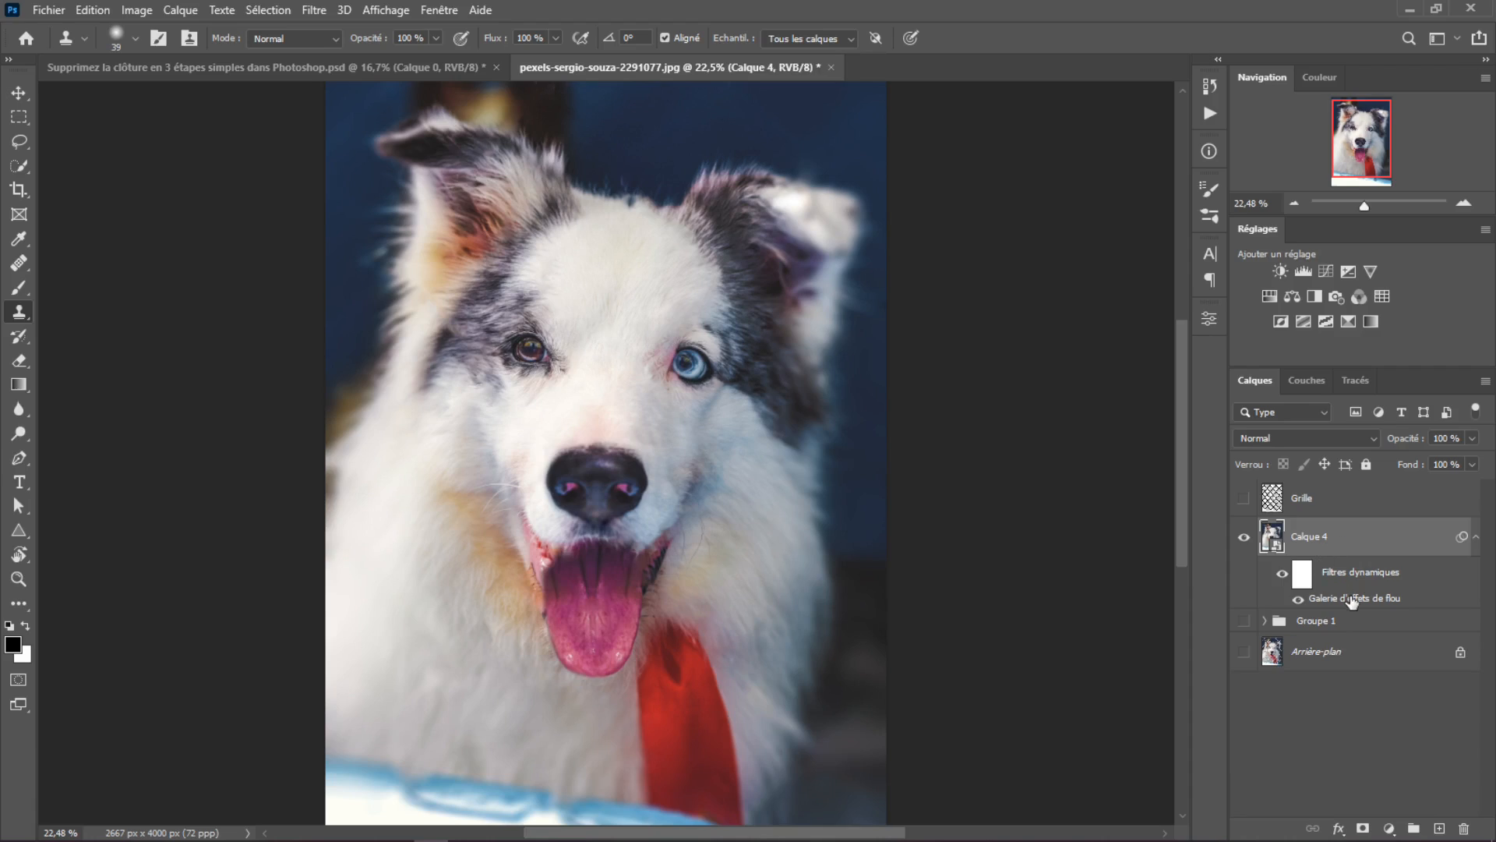
- Create a new layer above Calque 4 holding a merged stamp of the visible image, and hide Calque 4
{"action": "left_click", "coordinate": [1440, 828]}
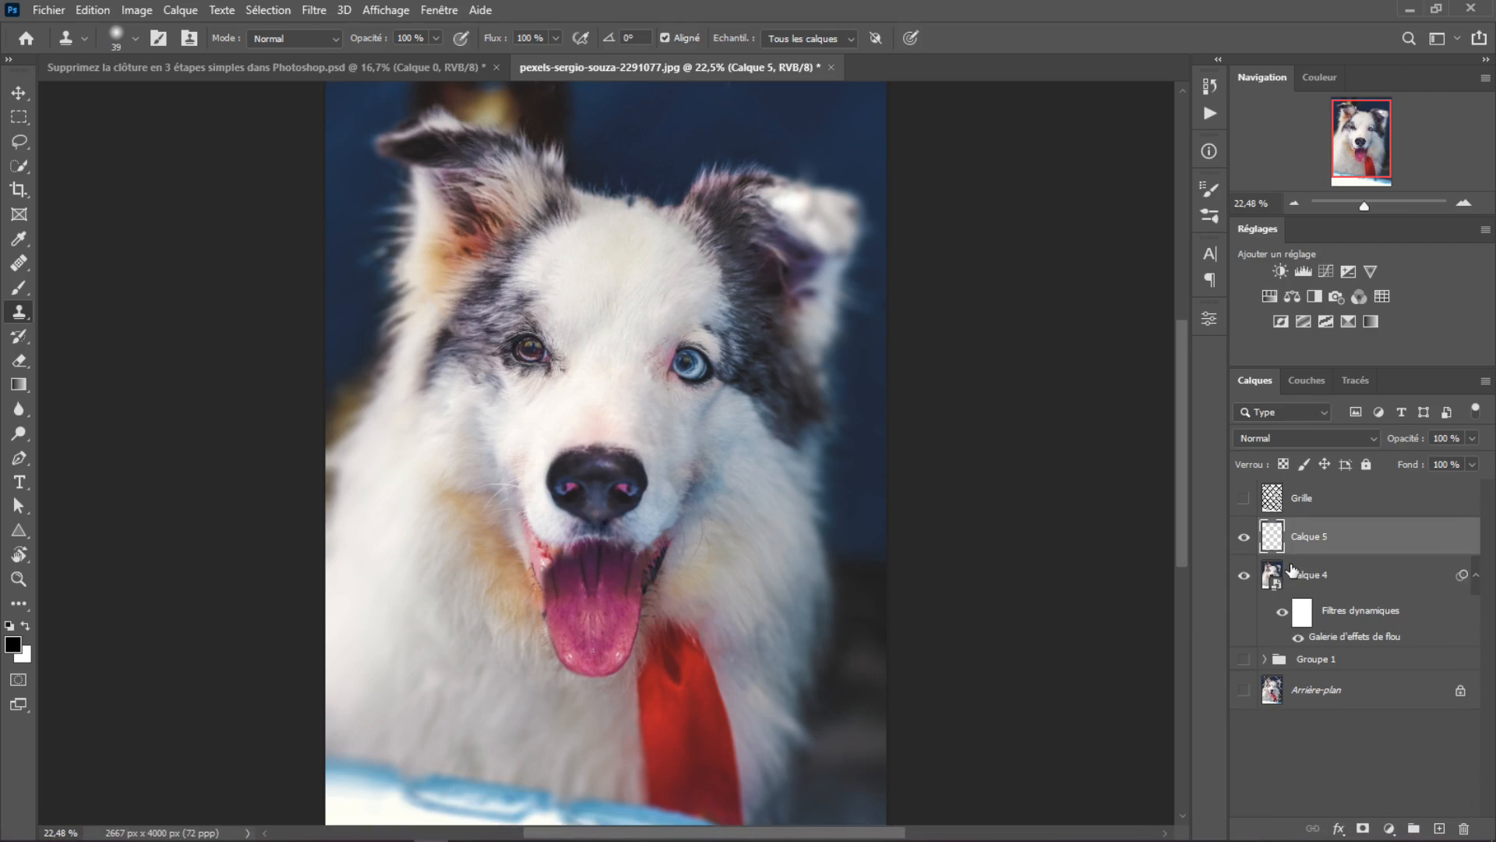
{"action": "key", "text": "ctrl+alt+shift+e"}
{"action": "left_click", "coordinate": [1245, 576]}
- Desaturate the merged layer Calque 5 to black and white
{"action": "key", "text": "ctrl+shift+u"}
{"action": "key", "text": "ctrl+z"}
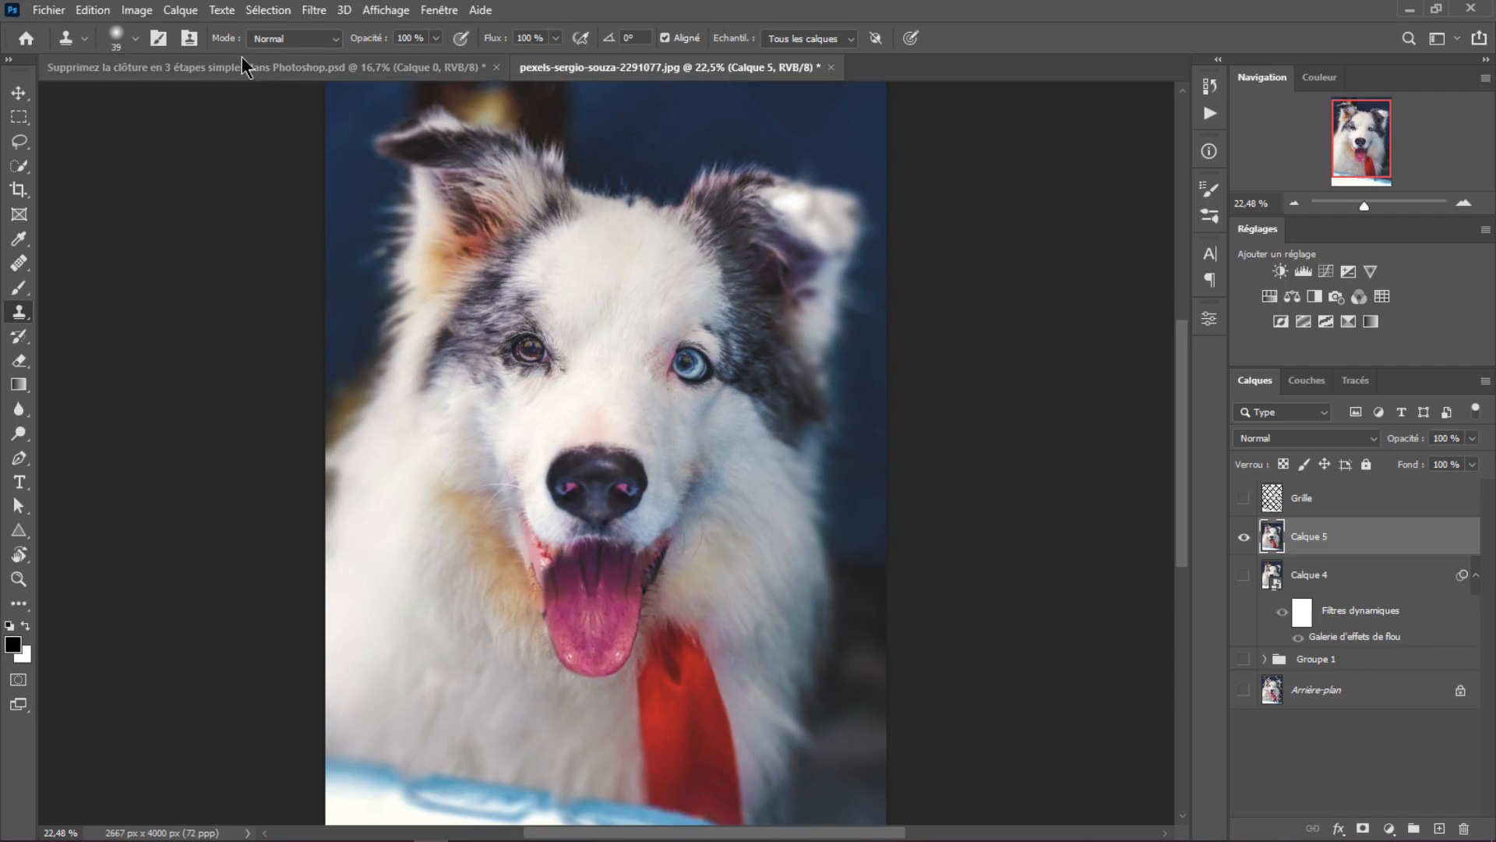
{"action": "left_click", "coordinate": [133, 10]}
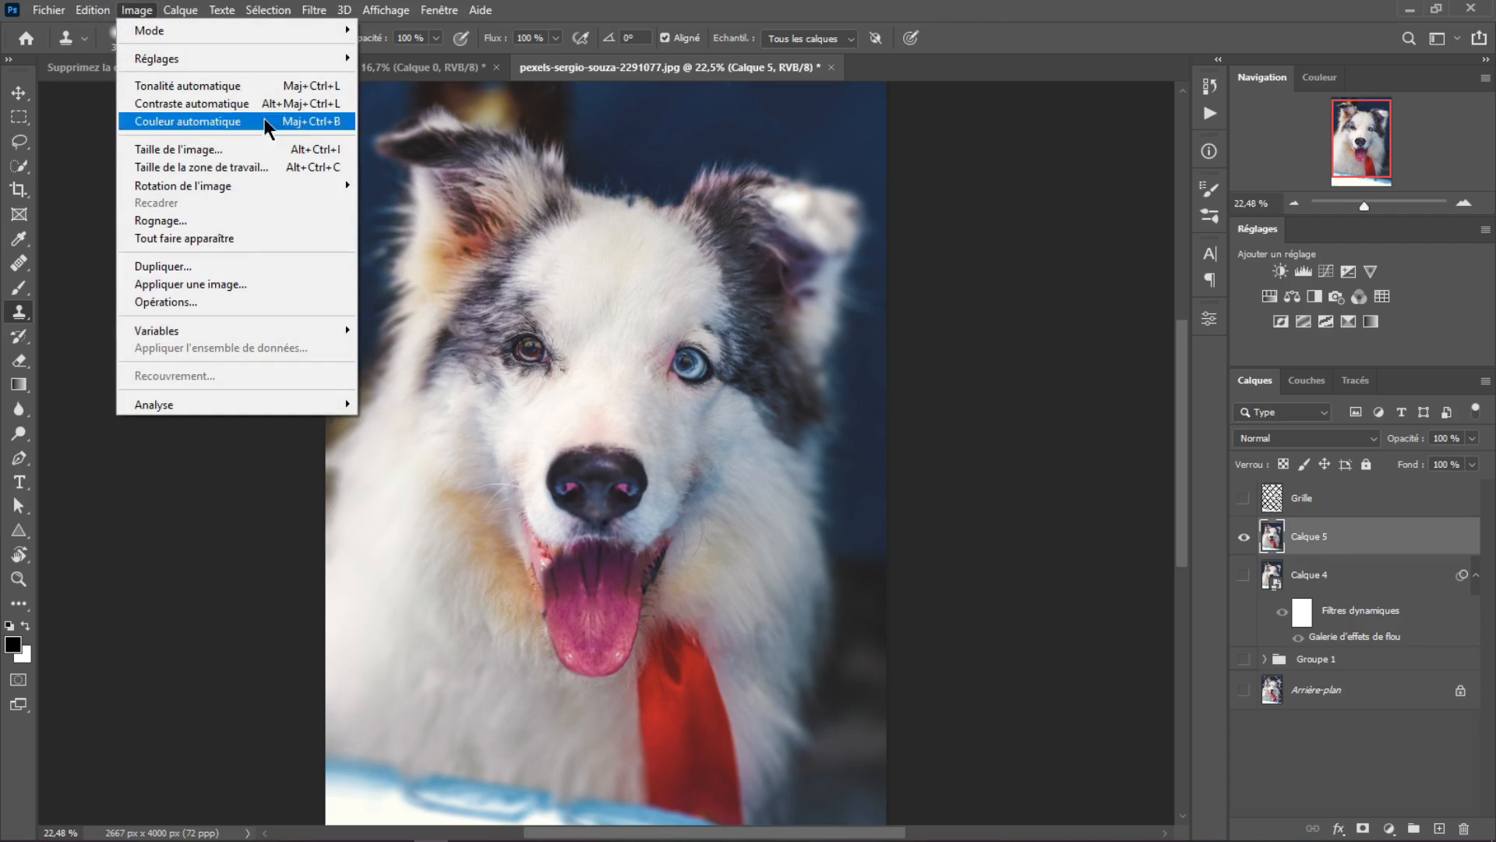
{"action": "left_click", "coordinate": [273, 60]}
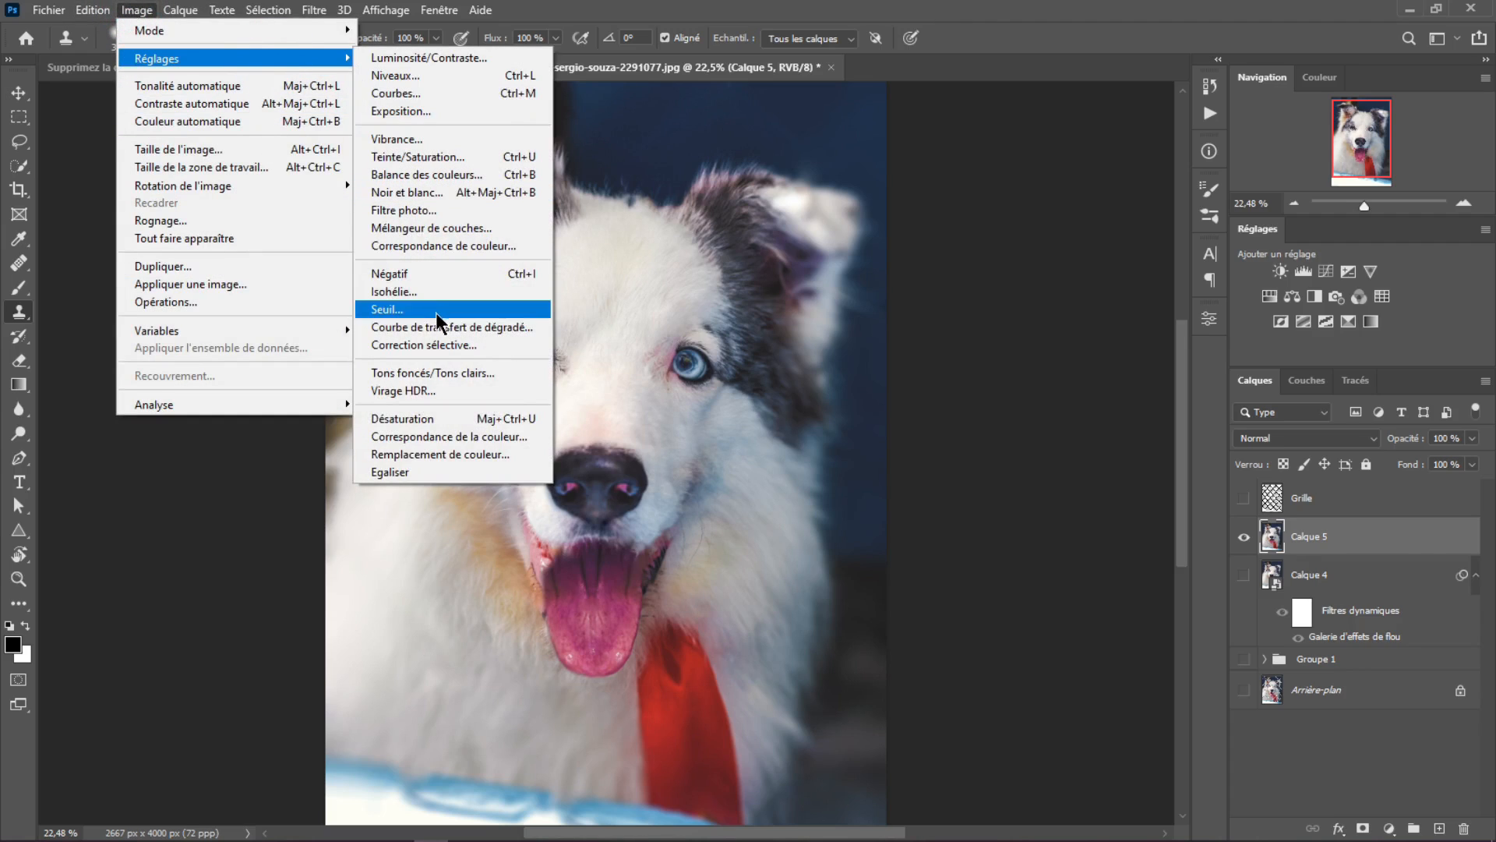
{"action": "left_click", "coordinate": [1082, 7]}
{"action": "key", "text": "ctrl+shift+u"}
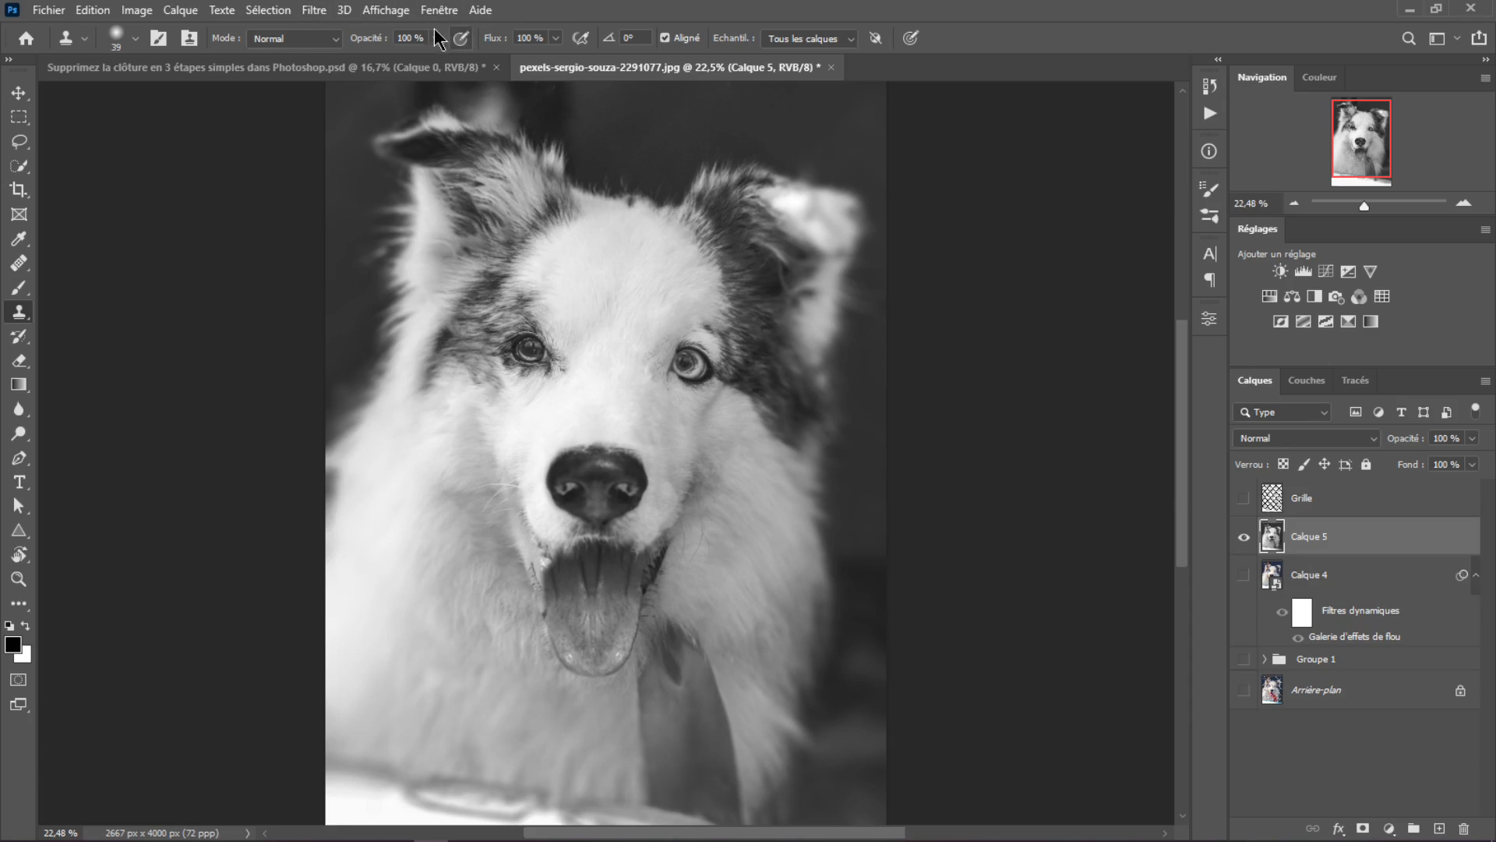
- Convert Calque 5 for smart filters (Convertir pour les filtres dynamiques)
{"action": "left_click", "coordinate": [314, 9]}
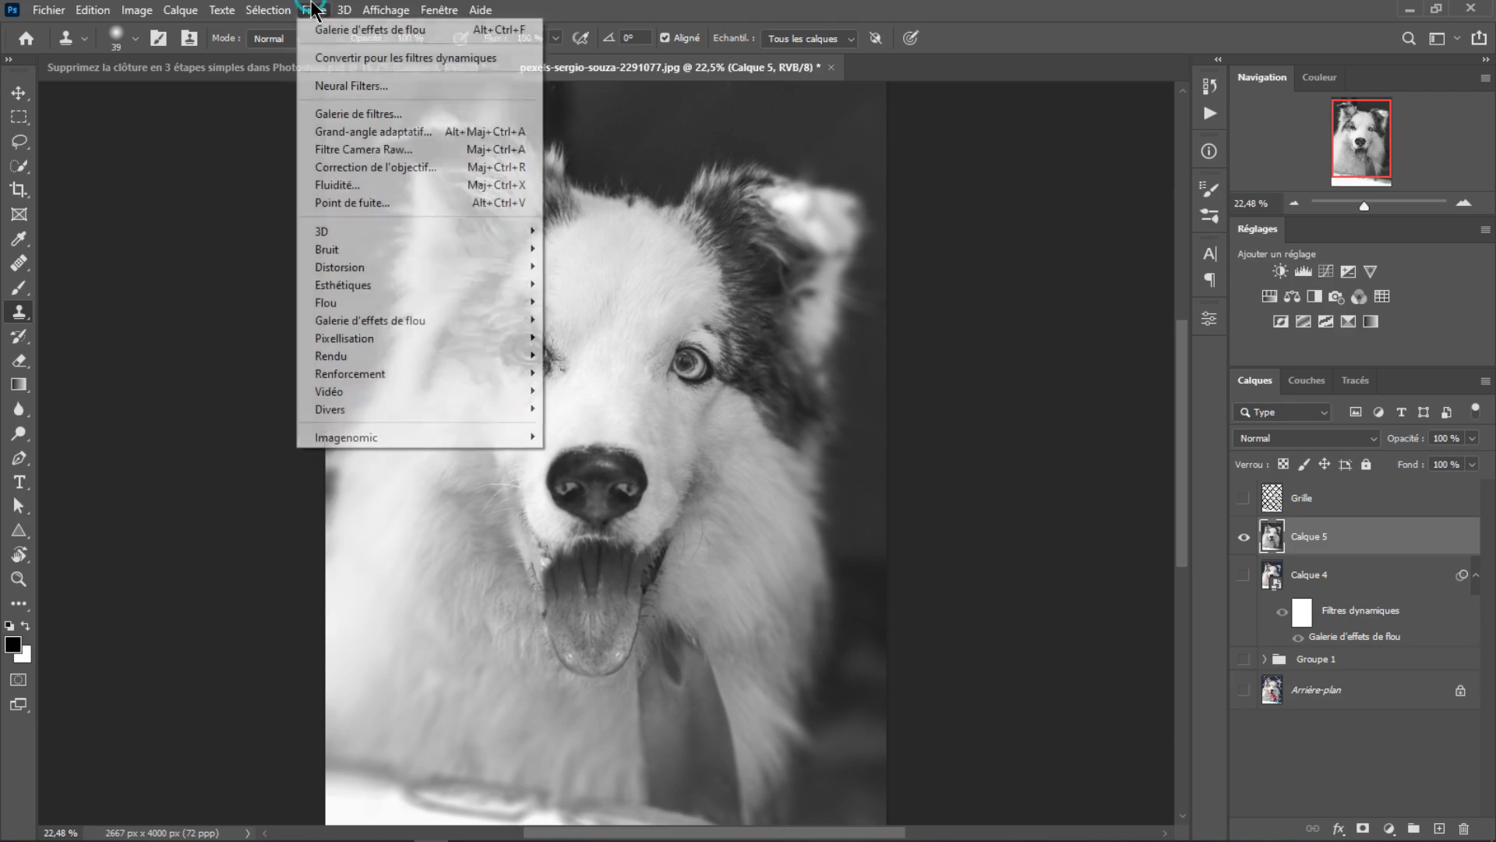
{"action": "left_click", "coordinate": [348, 60]}
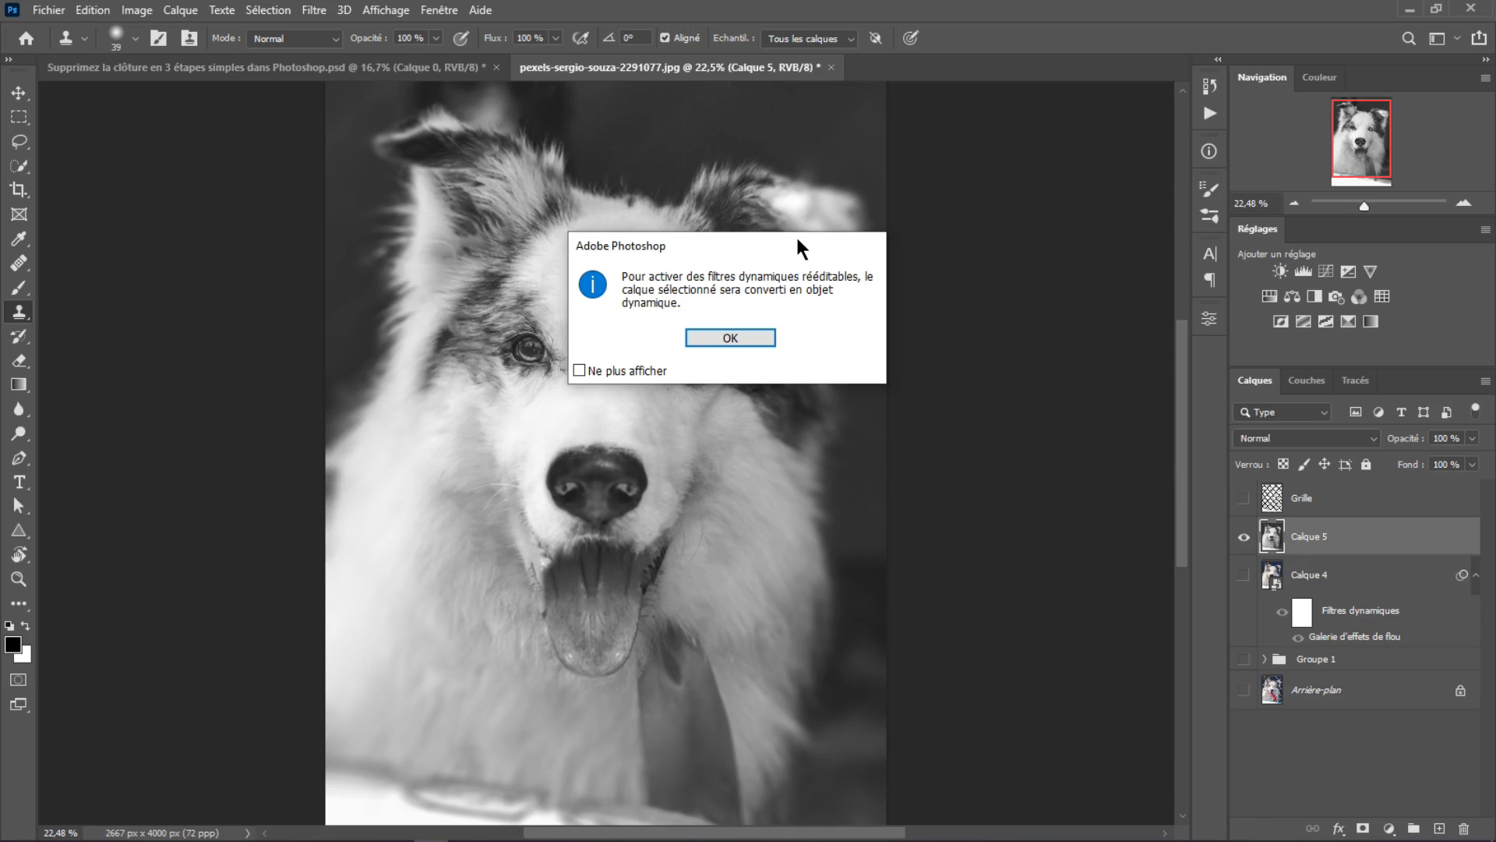
{"action": "left_click_drag", "start_coordinate": [797, 240], "coordinate": [891, 119]}
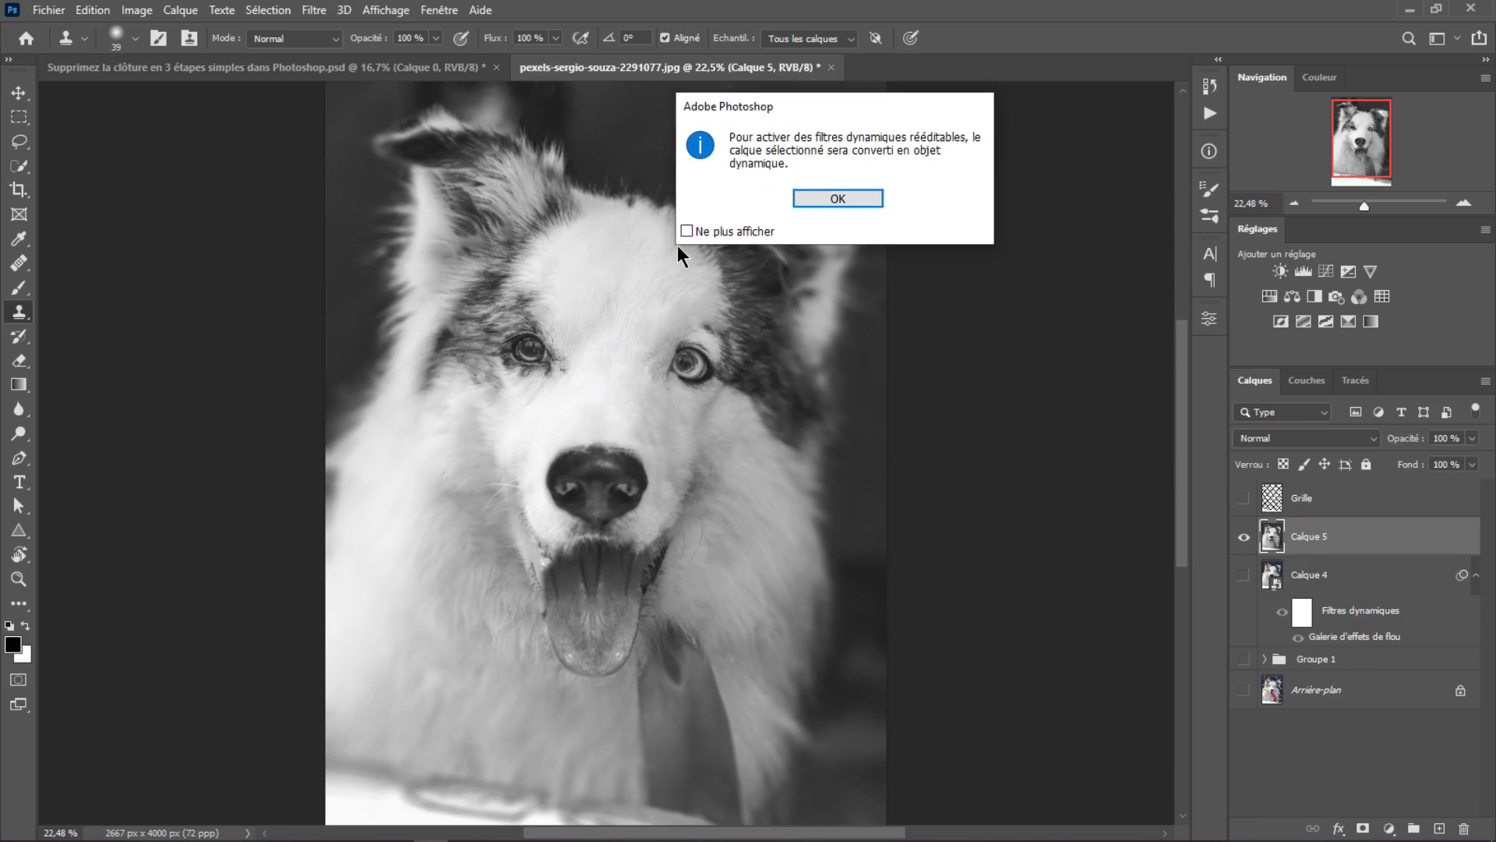
{"action": "left_click", "coordinate": [842, 196]}
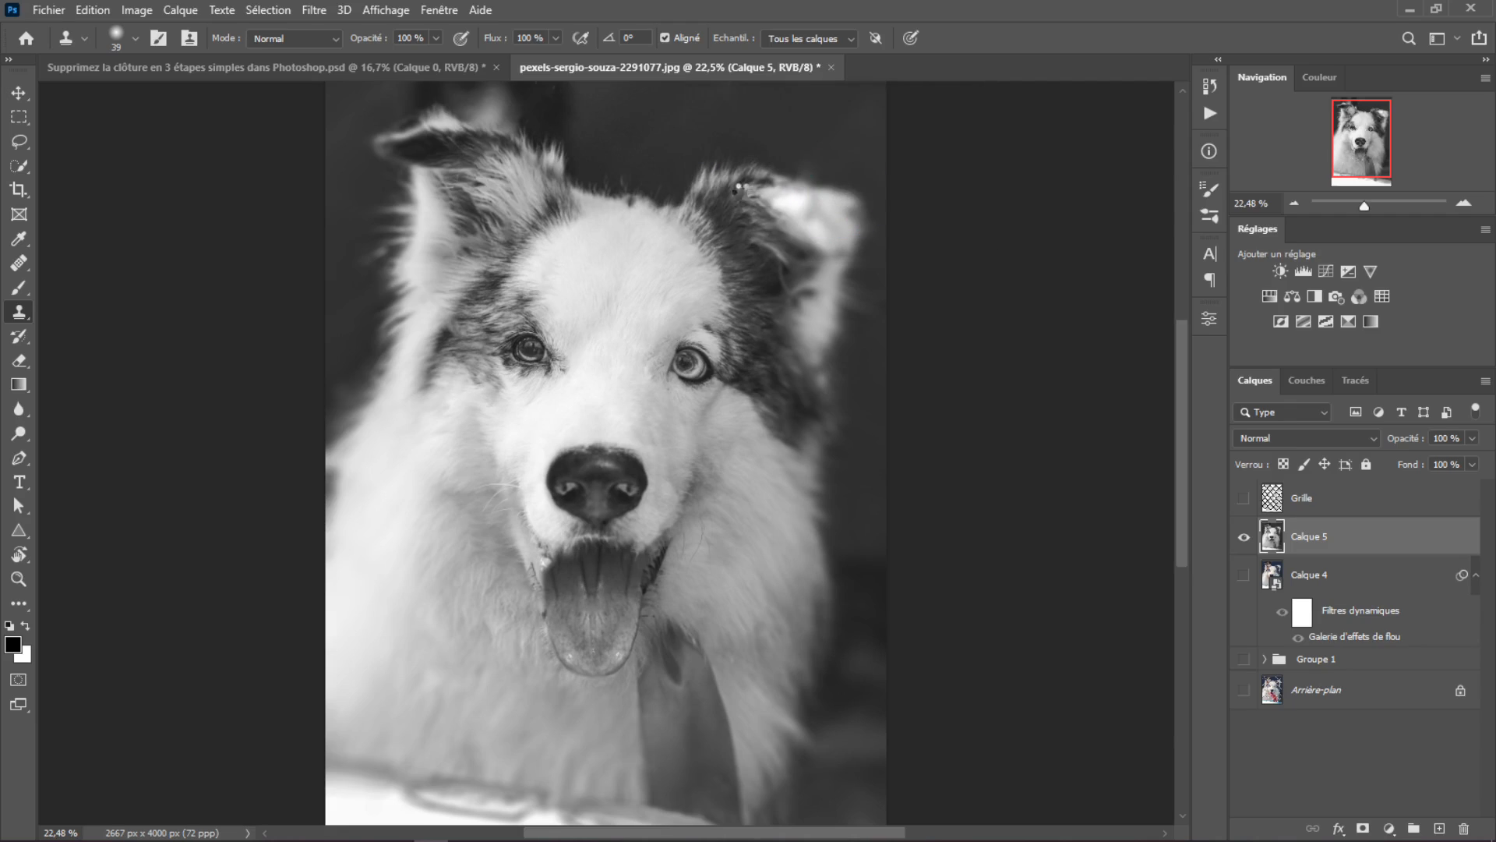
- Apply a High Pass filter (Passe-haut) with a 5,0 pixel radius to Calque 5, checking the detail around the eye
{"action": "left_click", "coordinate": [313, 11]}
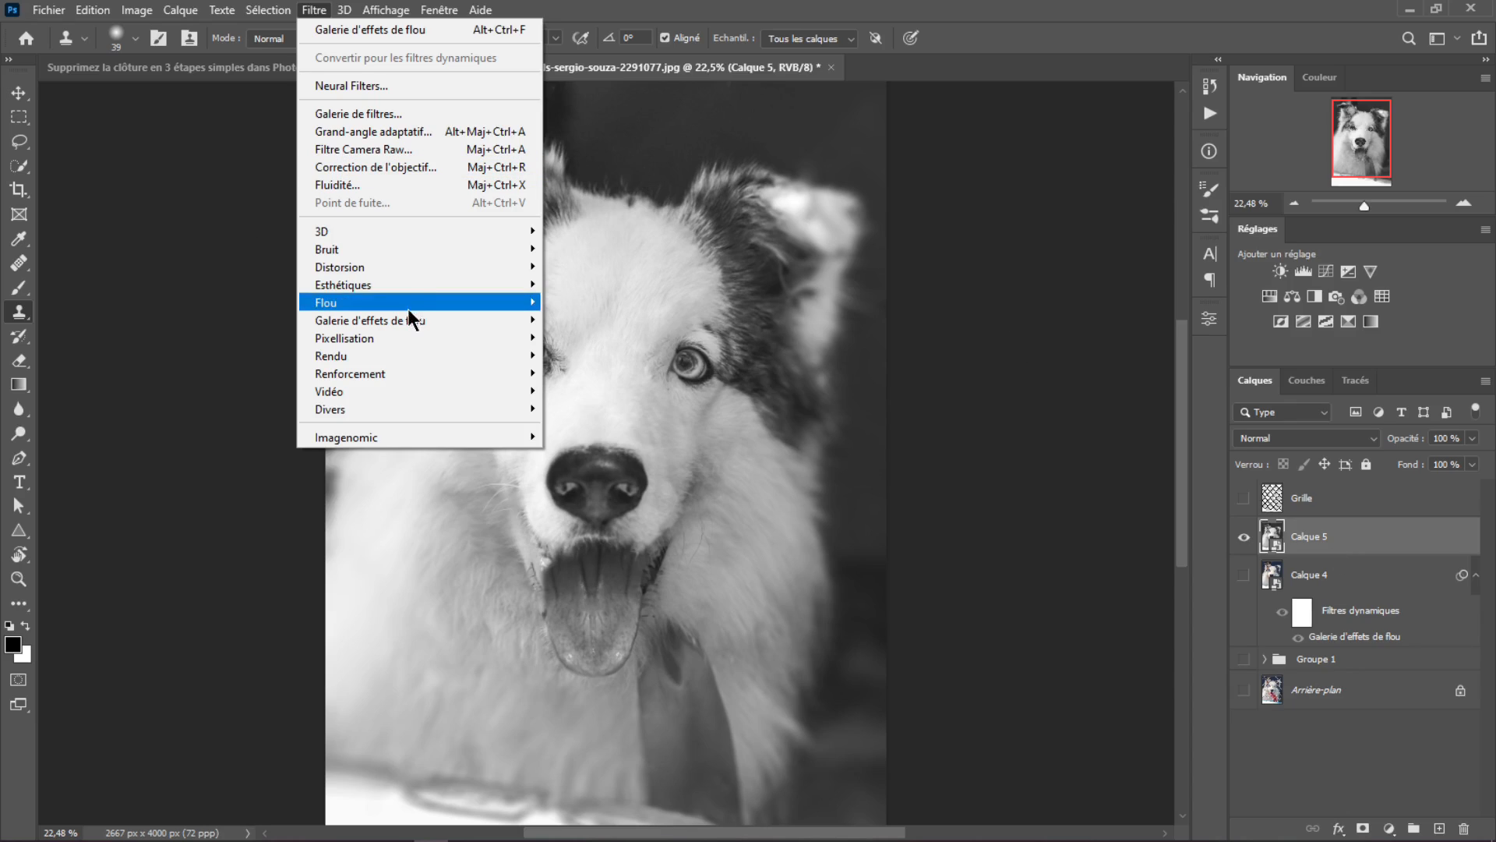
{"action": "mouse_move", "coordinate": [430, 409]}
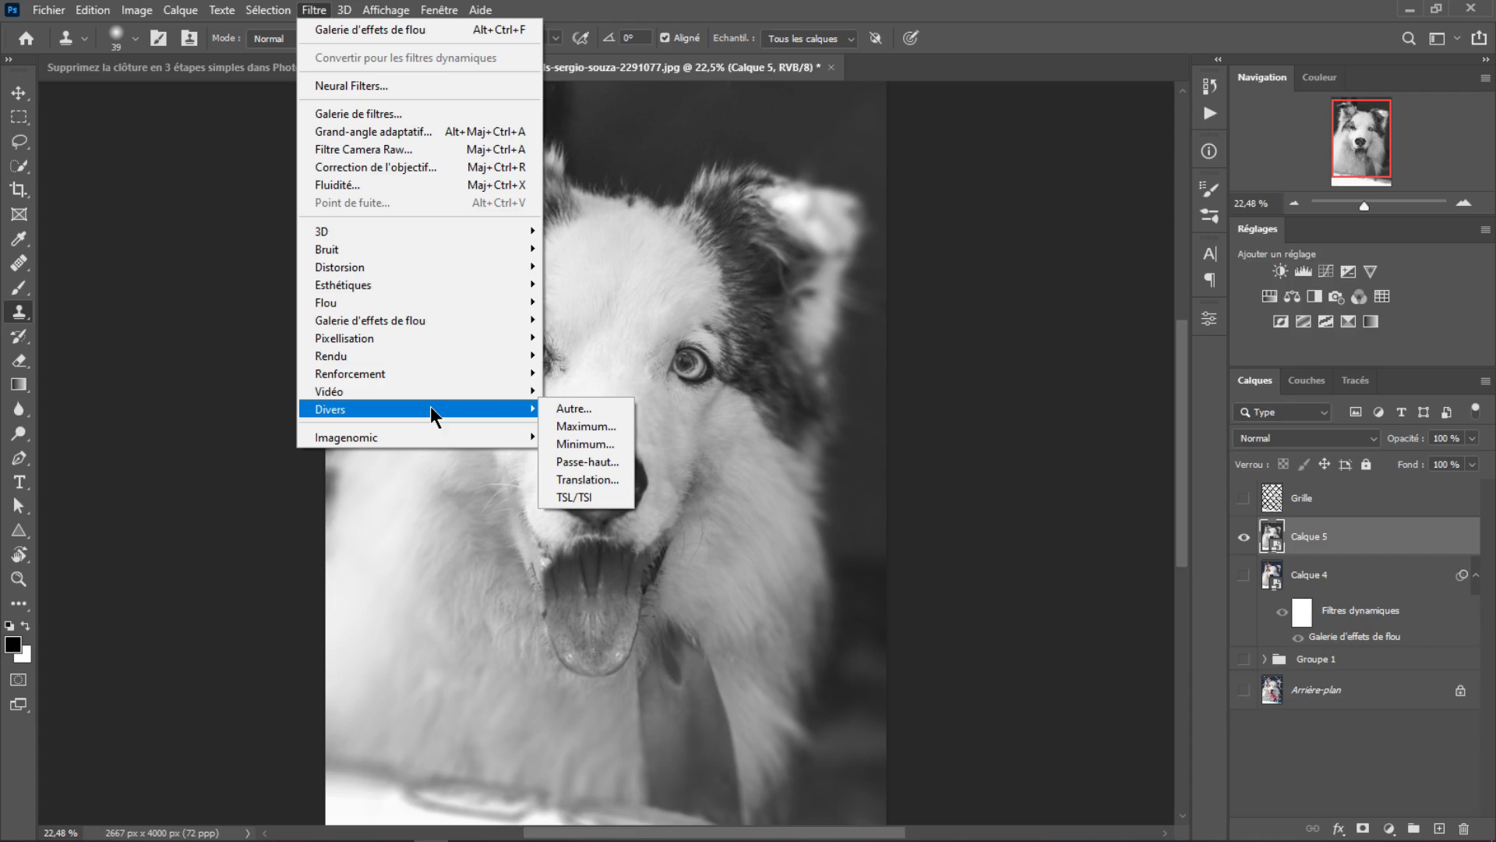
{"action": "left_click", "coordinate": [591, 463]}
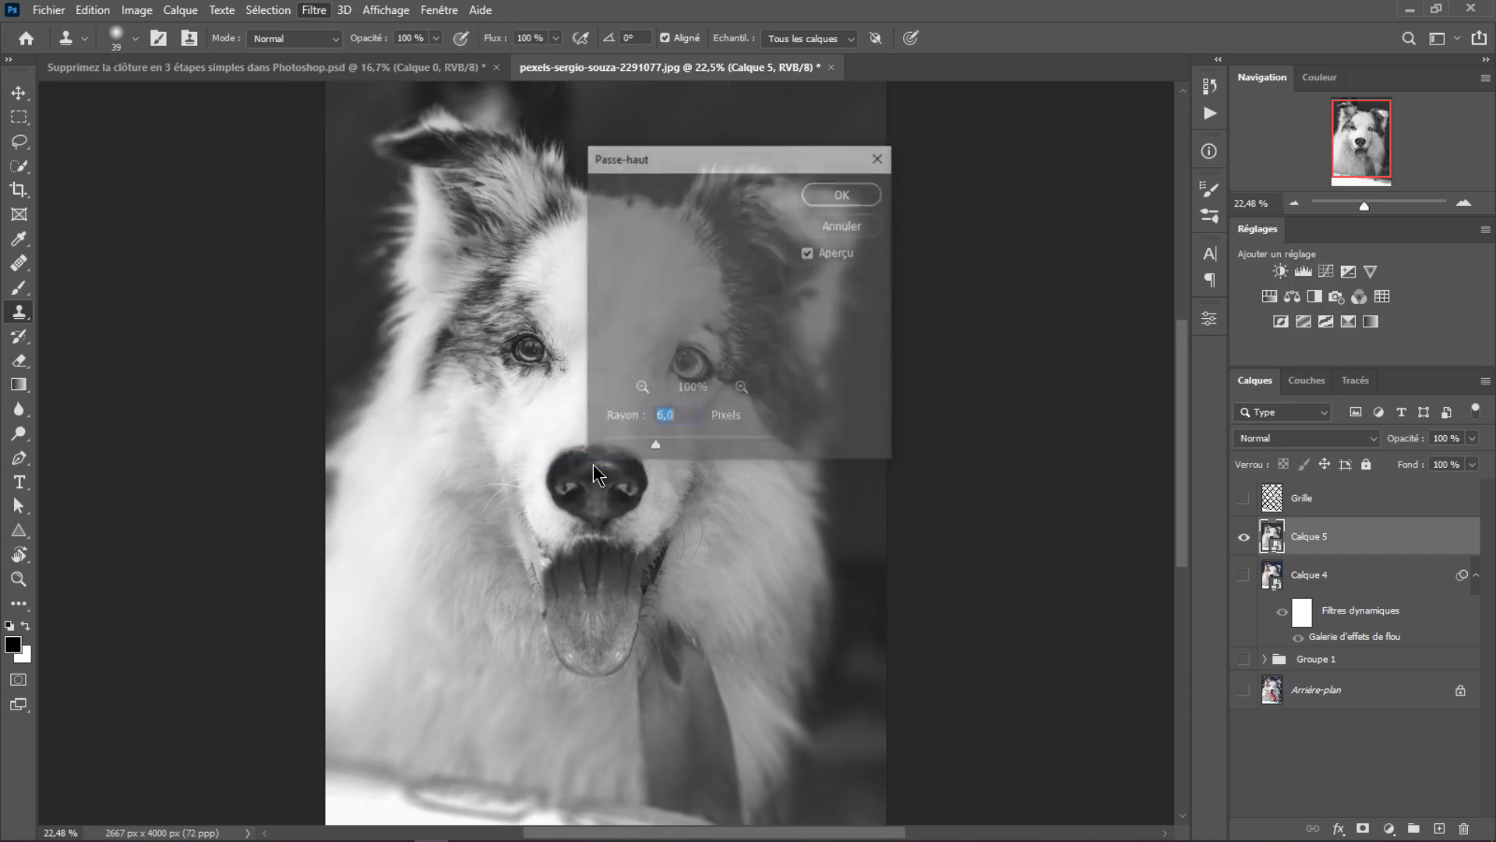
{"action": "left_click_drag", "start_coordinate": [731, 157], "coordinate": [1054, 127]}
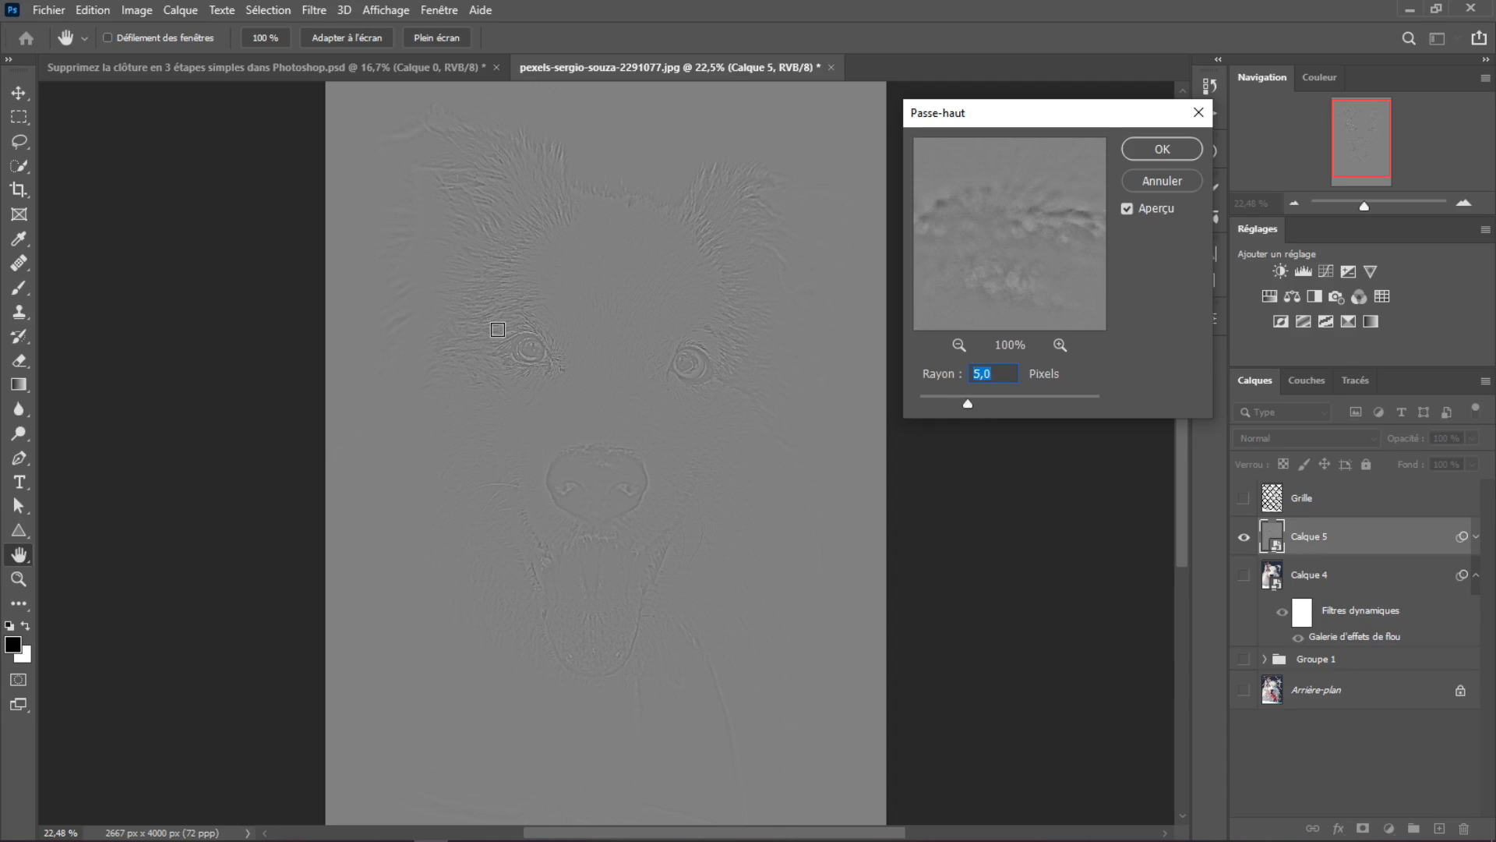
{"action": "left_click", "coordinate": [523, 344]}
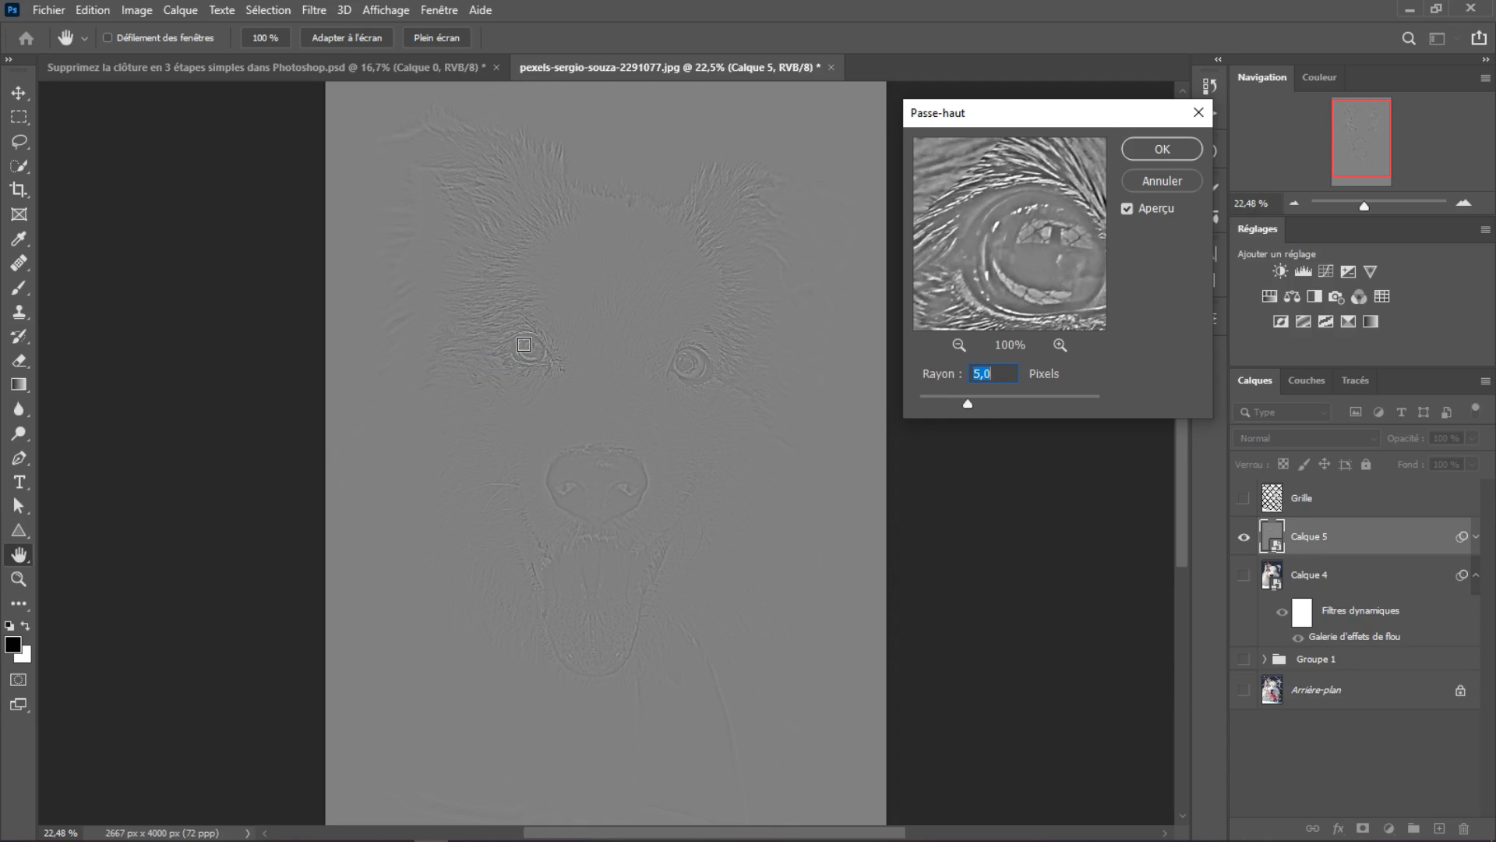
{"action": "left_click", "coordinate": [513, 299]}
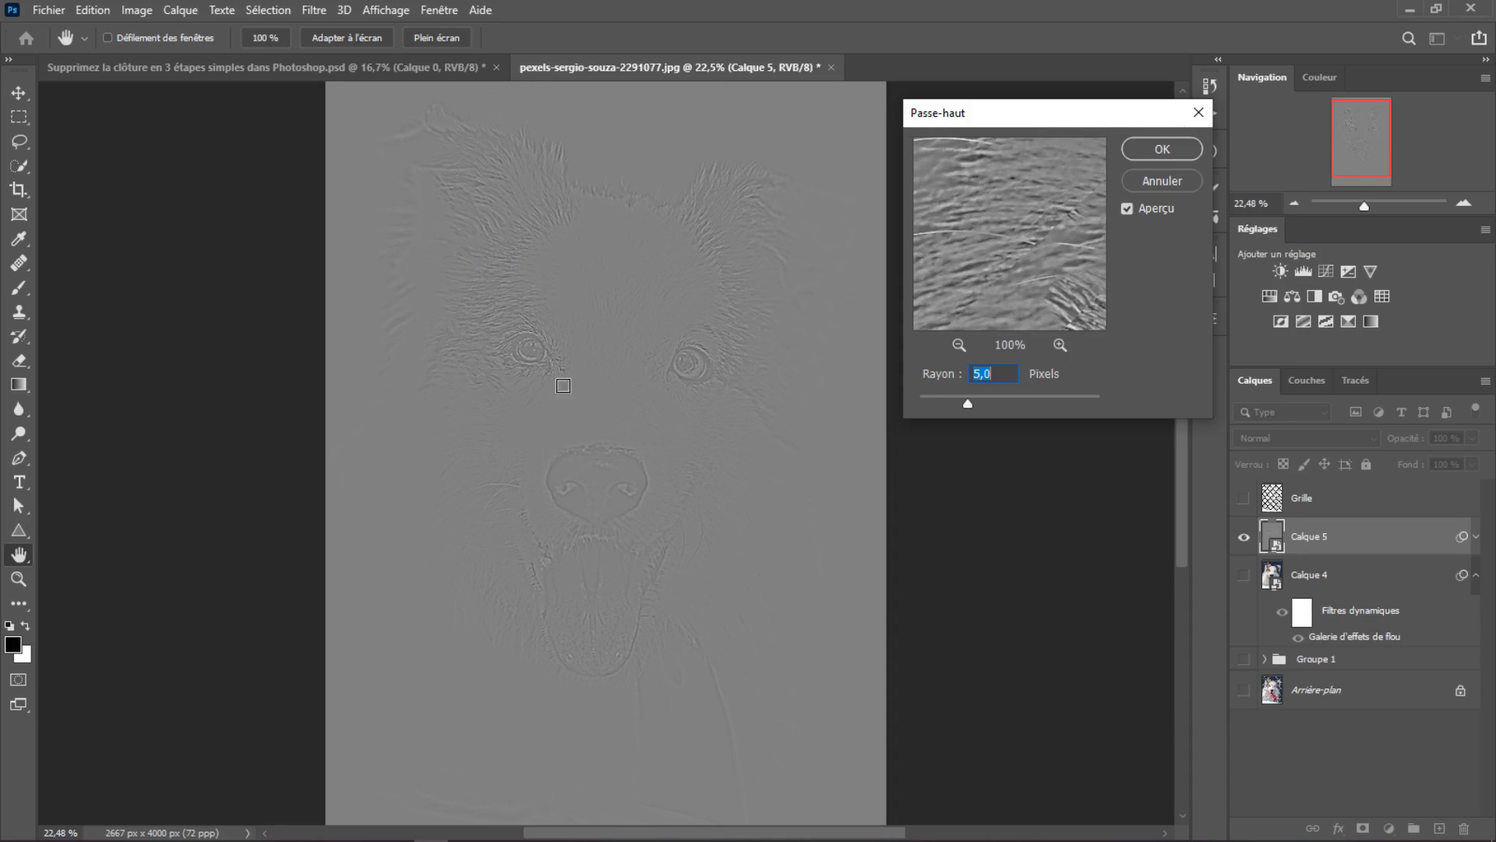
{"action": "left_click", "coordinate": [619, 398]}
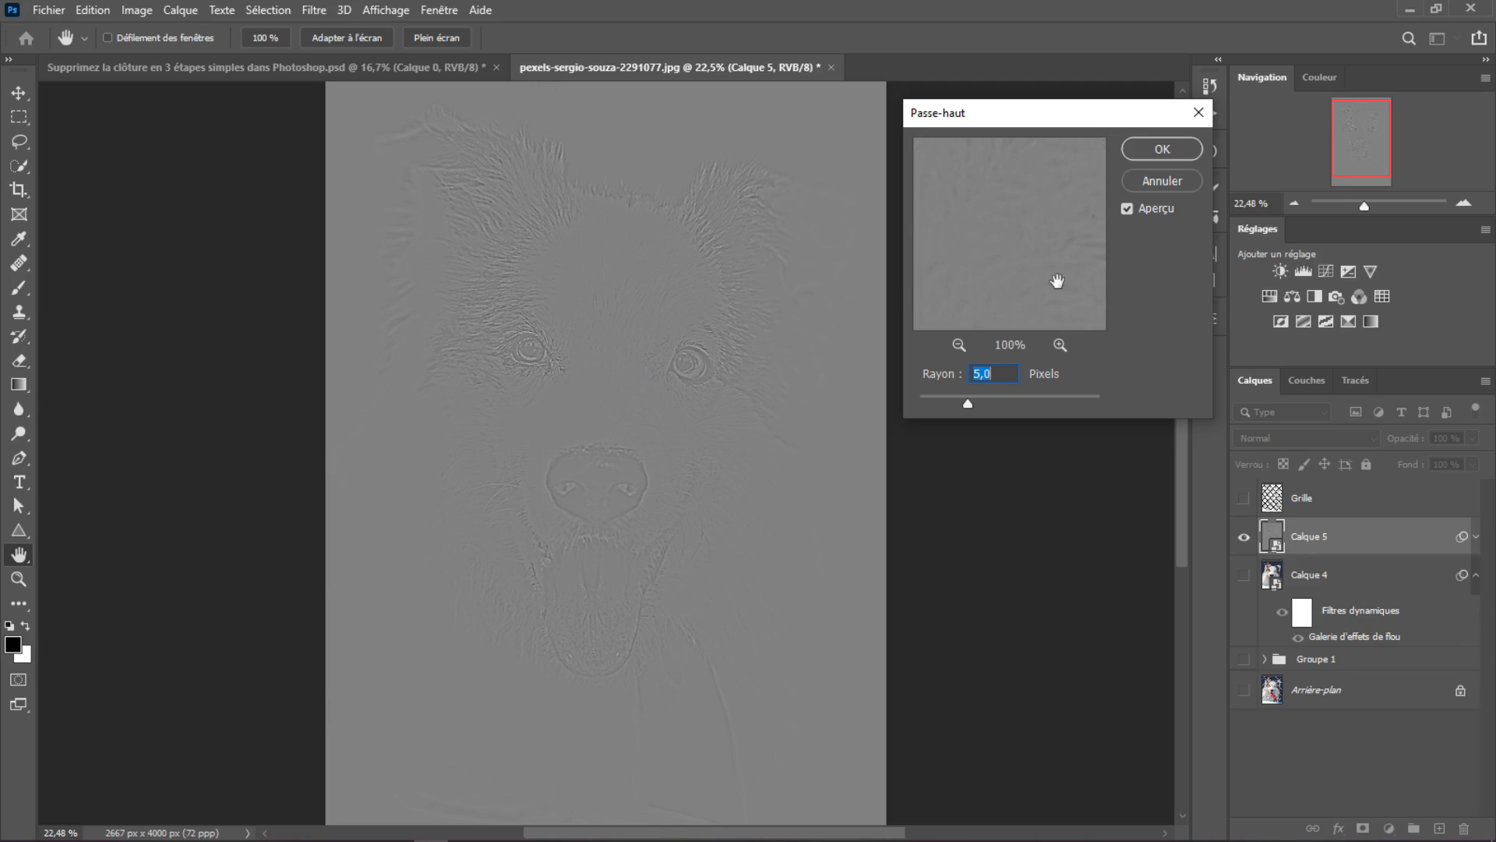
{"action": "left_click", "coordinate": [1152, 149]}
{"action": "key", "text": "s"}
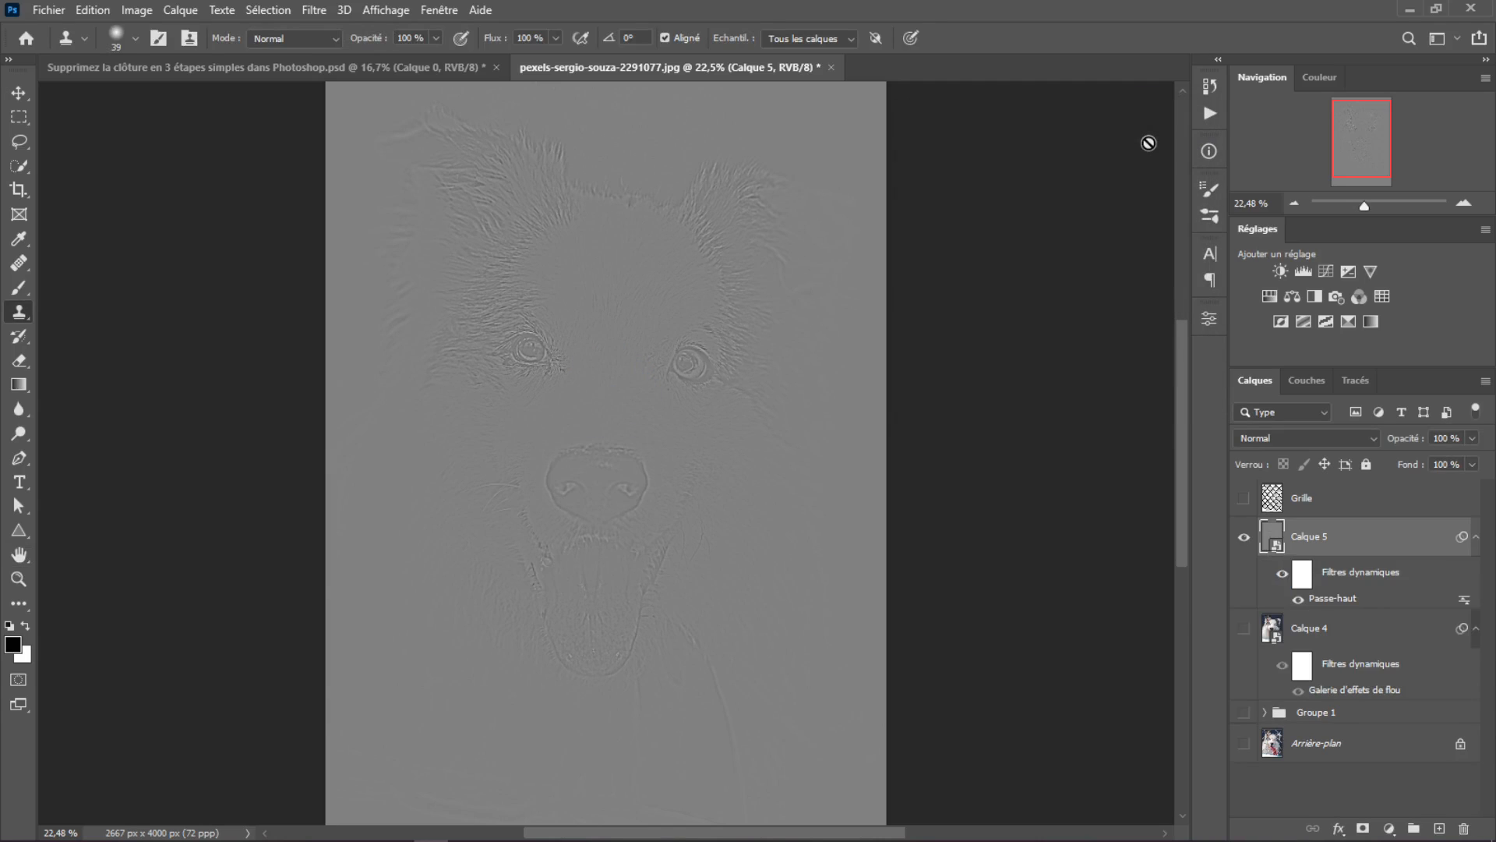
- Set the blend mode of Calque 5 to Incrustation and make Calque 4 visible
{"action": "left_click", "coordinate": [1370, 441]}
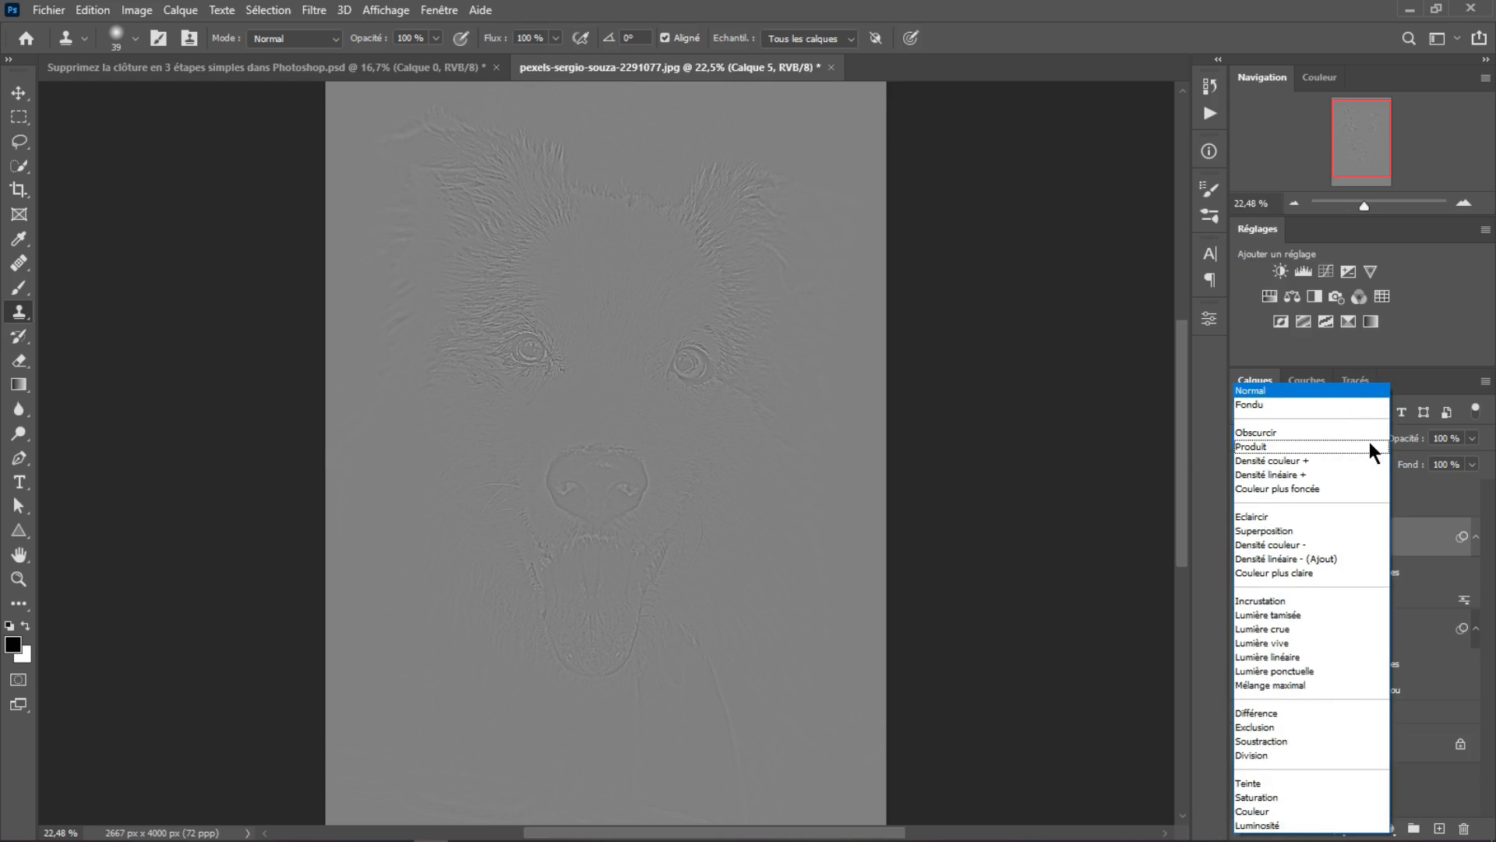
{"action": "left_click", "coordinate": [1405, 427]}
{"action": "left_click", "coordinate": [1304, 440]}
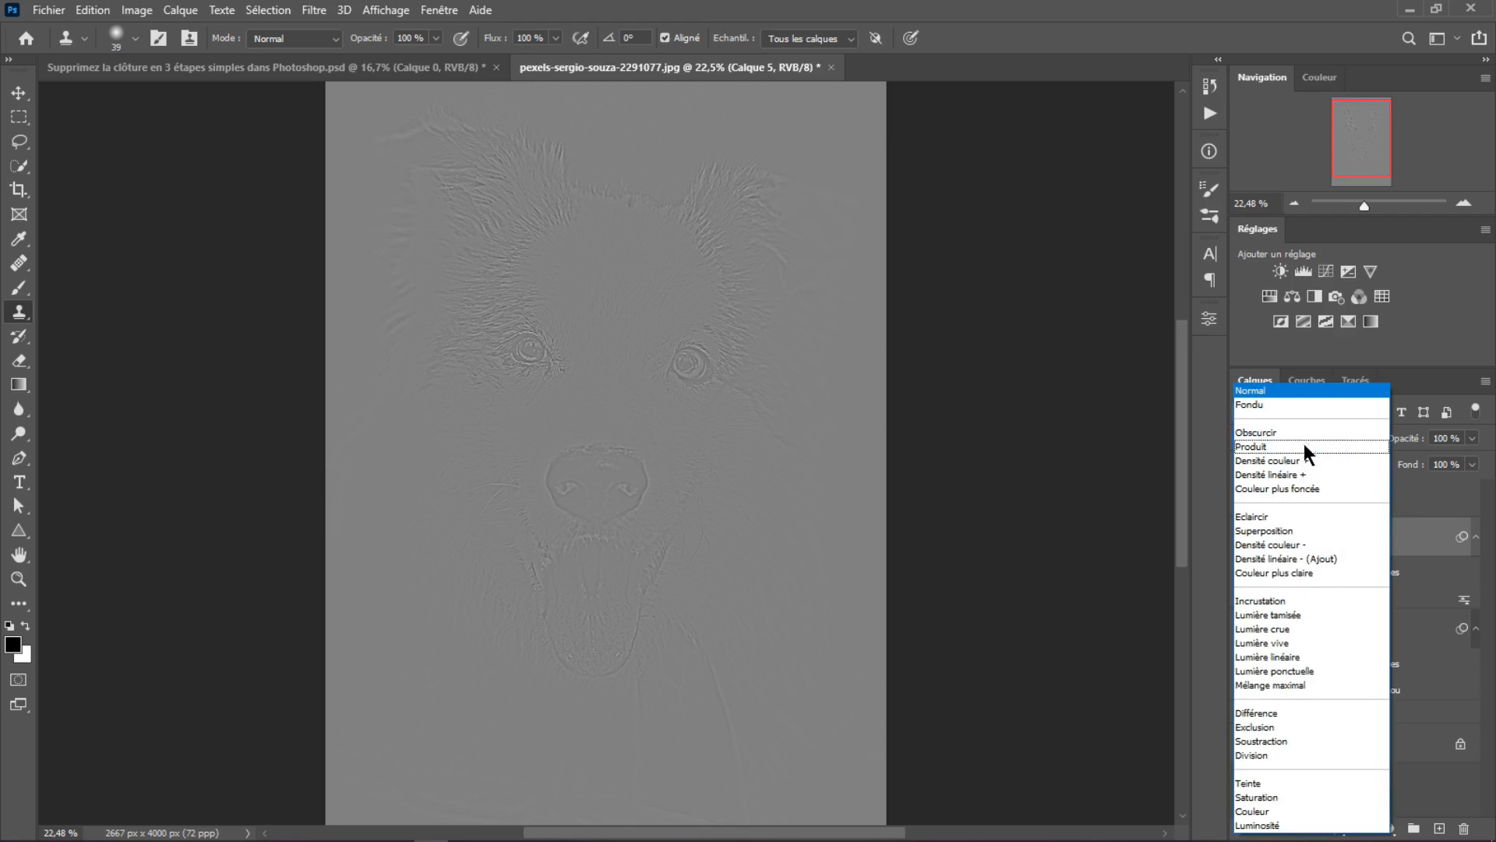
{"action": "left_click", "coordinate": [1299, 601]}
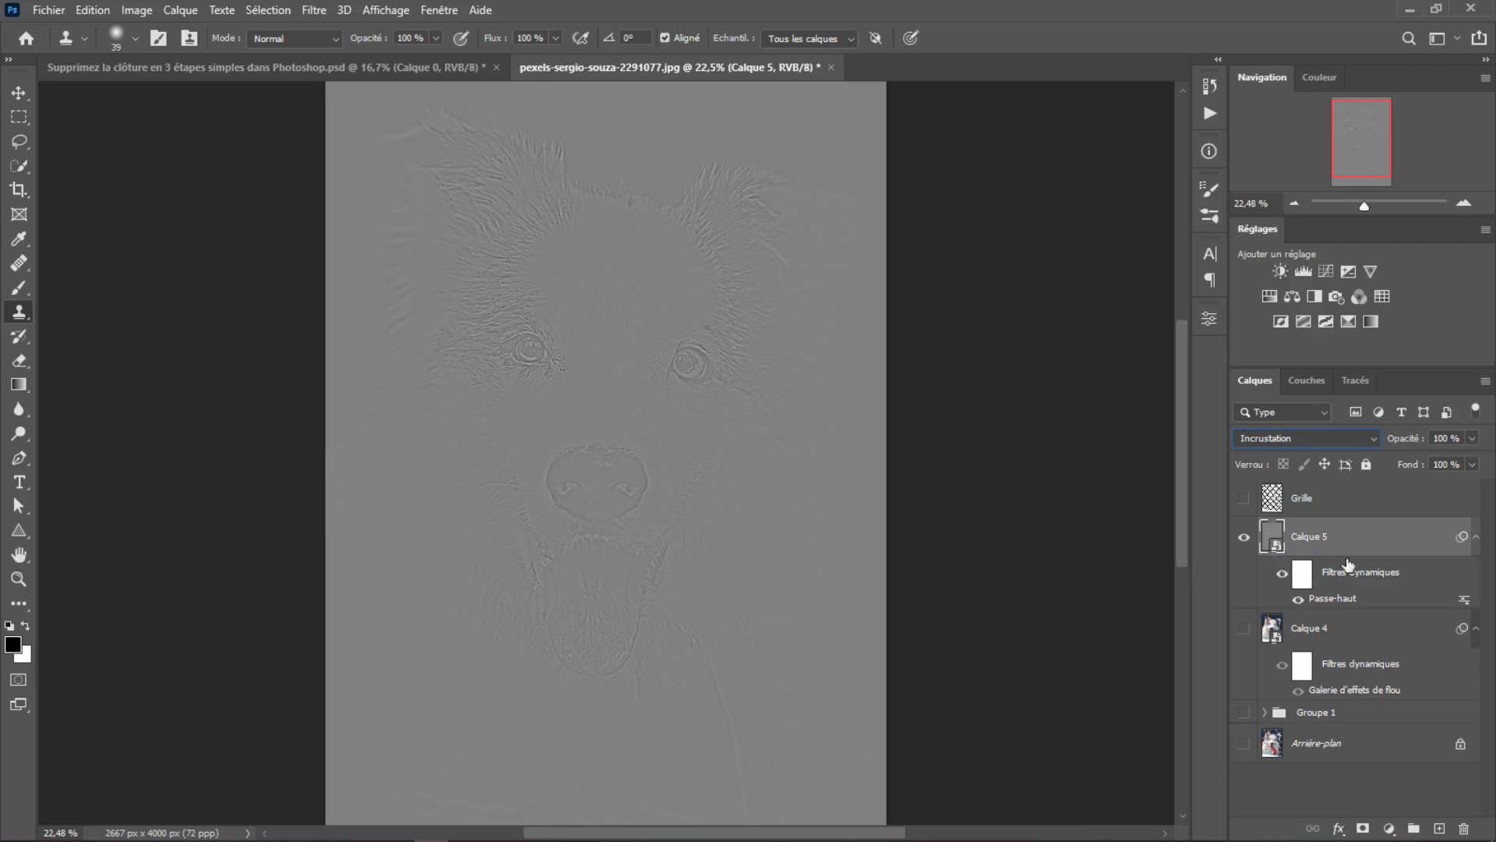
{"action": "left_click", "coordinate": [1244, 628]}
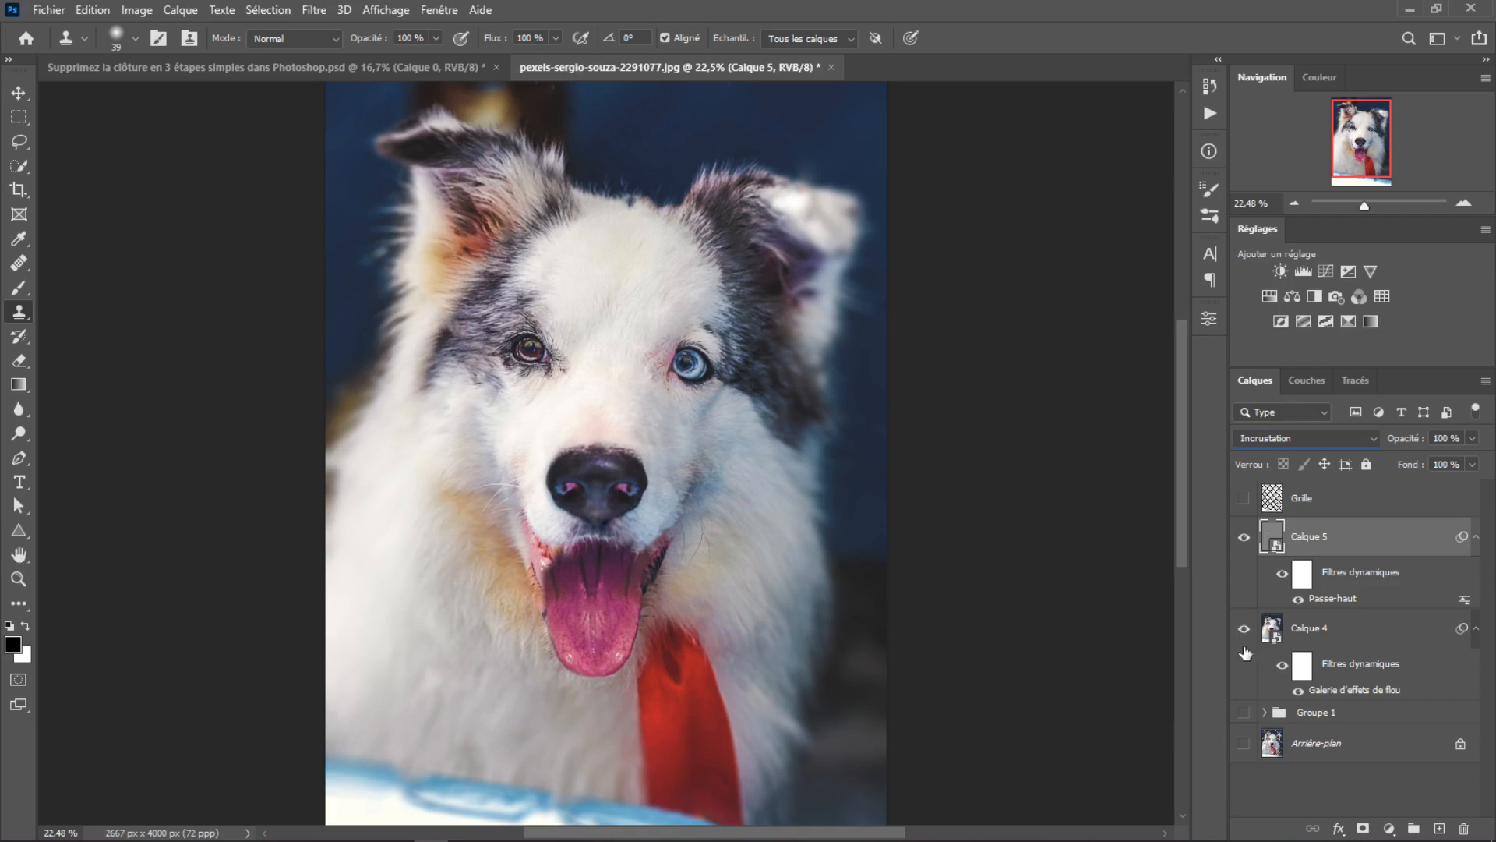
- Compare the photo with and without the High Pass sharpening of Calque 5
{"action": "left_click", "coordinate": [1244, 538]}
{"action": "left_click", "coordinate": [1244, 537]}
{"action": "left_click", "coordinate": [1244, 538]}
{"action": "left_click", "coordinate": [1244, 538]}
{"action": "left_click", "coordinate": [1244, 537]}
{"action": "left_click", "coordinate": [1244, 537]}
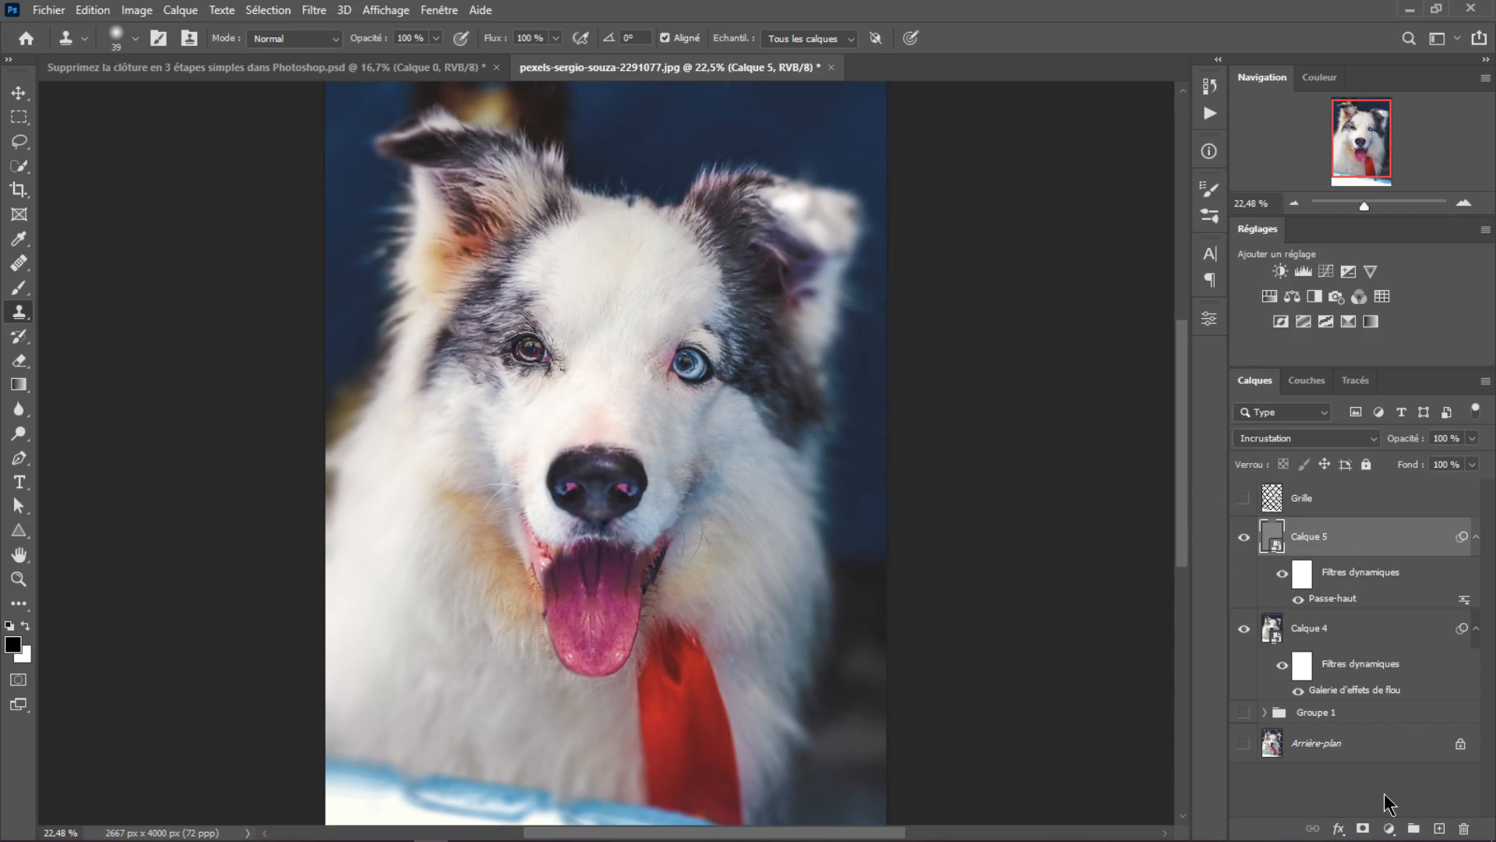
- Add a layer mask to Calque 5 and paint it black around the dog's face with a 513 px brush
{"action": "left_click", "coordinate": [1363, 829]}
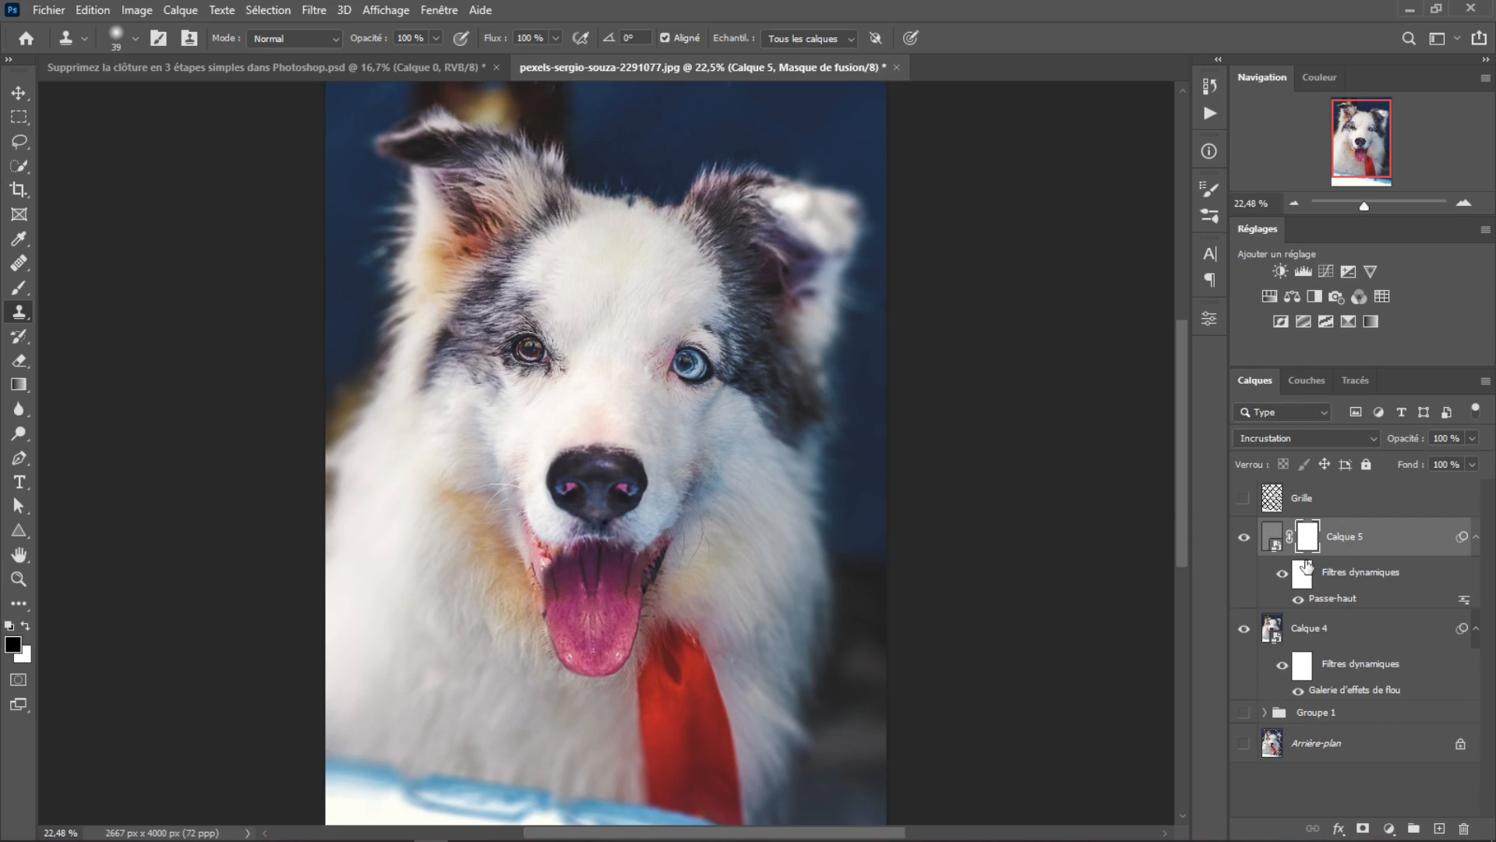
{"action": "key", "text": "b"}
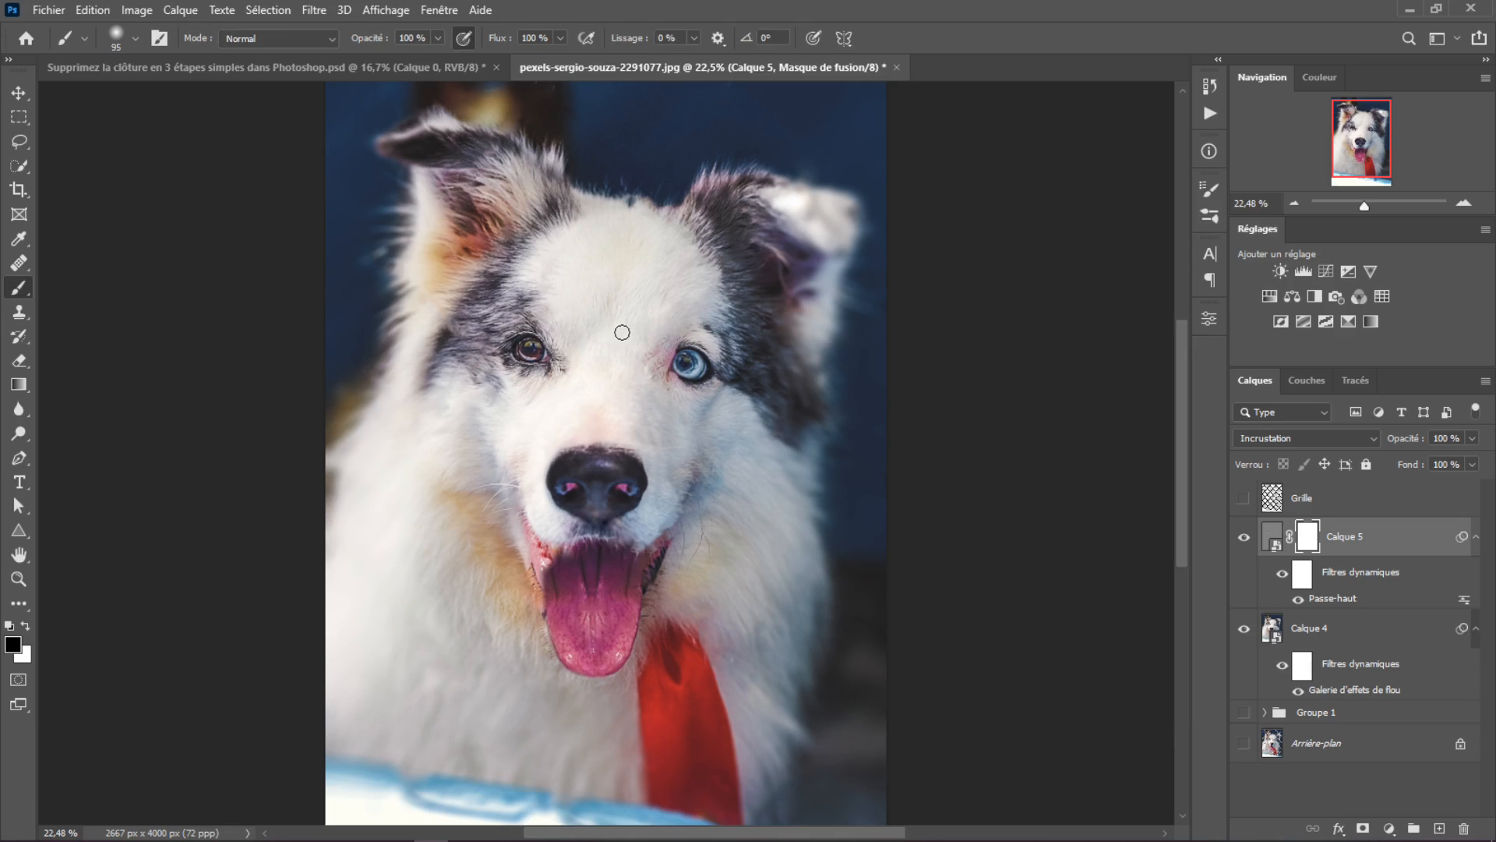
{"action": "left_click_drag", "start_coordinate": [622, 333], "coordinate": [684, 336], "text": "alt"}
{"action": "mouse_move", "coordinate": [393, 190]}
{"action": "left_mouse_down"}
{"action": "mouse_move", "coordinate": [312, 132]}
{"action": "mouse_move", "coordinate": [432, 47]}
{"action": "mouse_move", "coordinate": [631, 79]}
{"action": "mouse_move", "coordinate": [580, 100]}
{"action": "left_mouse_up"}
{"action": "scroll", "coordinate": [578, 140], "scroll_direction": "up", "scroll_amount": 2}
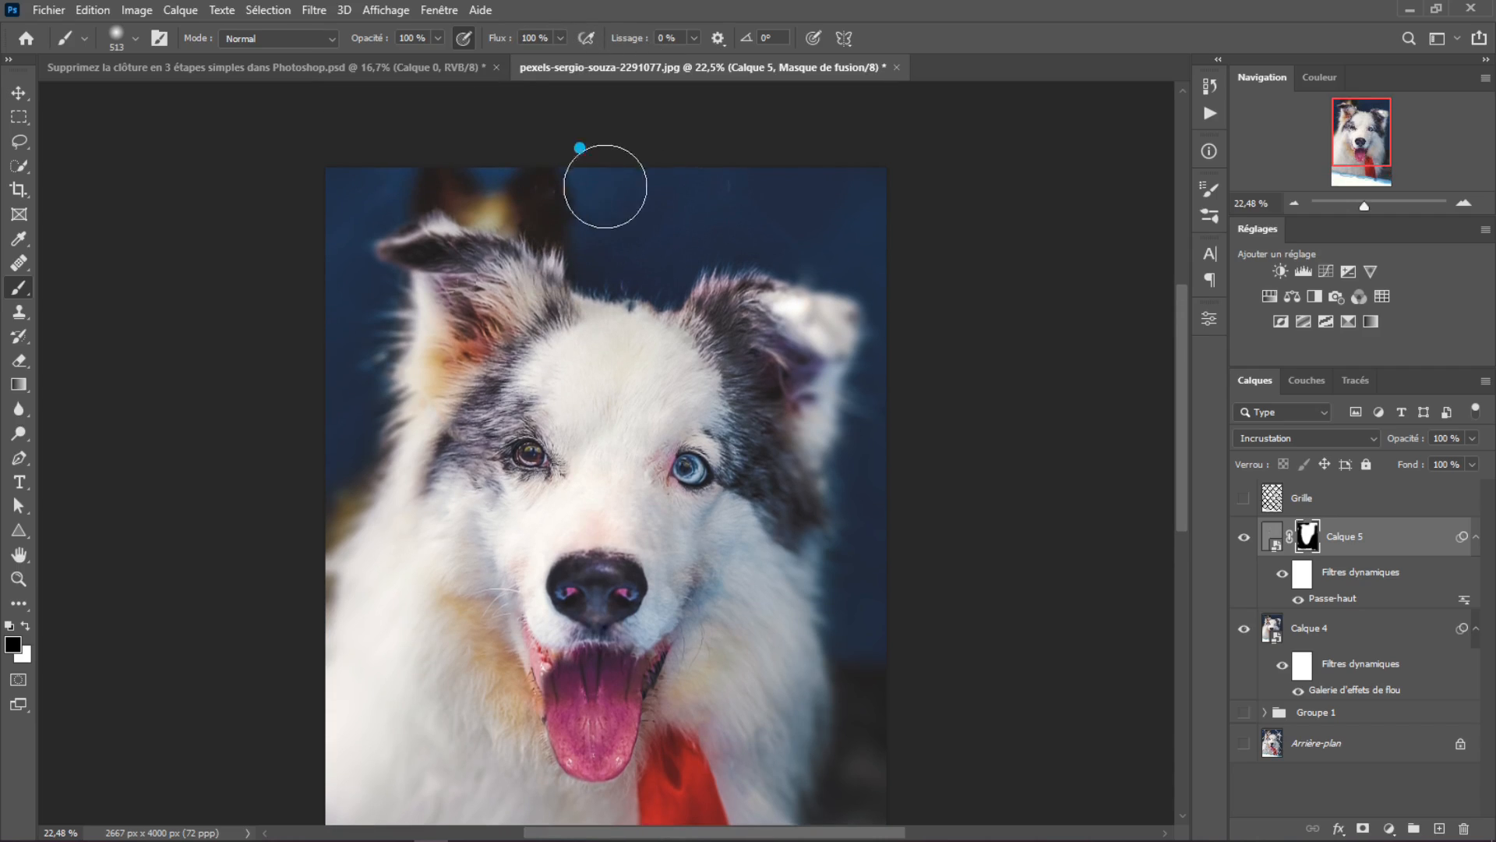
{"action": "mouse_move", "coordinate": [695, 203]}
{"action": "left_mouse_down"}
{"action": "mouse_move", "coordinate": [764, 191]}
{"action": "mouse_move", "coordinate": [701, 169]}
{"action": "mouse_move", "coordinate": [949, 202]}
{"action": "mouse_move", "coordinate": [842, 179]}
{"action": "left_mouse_up"}
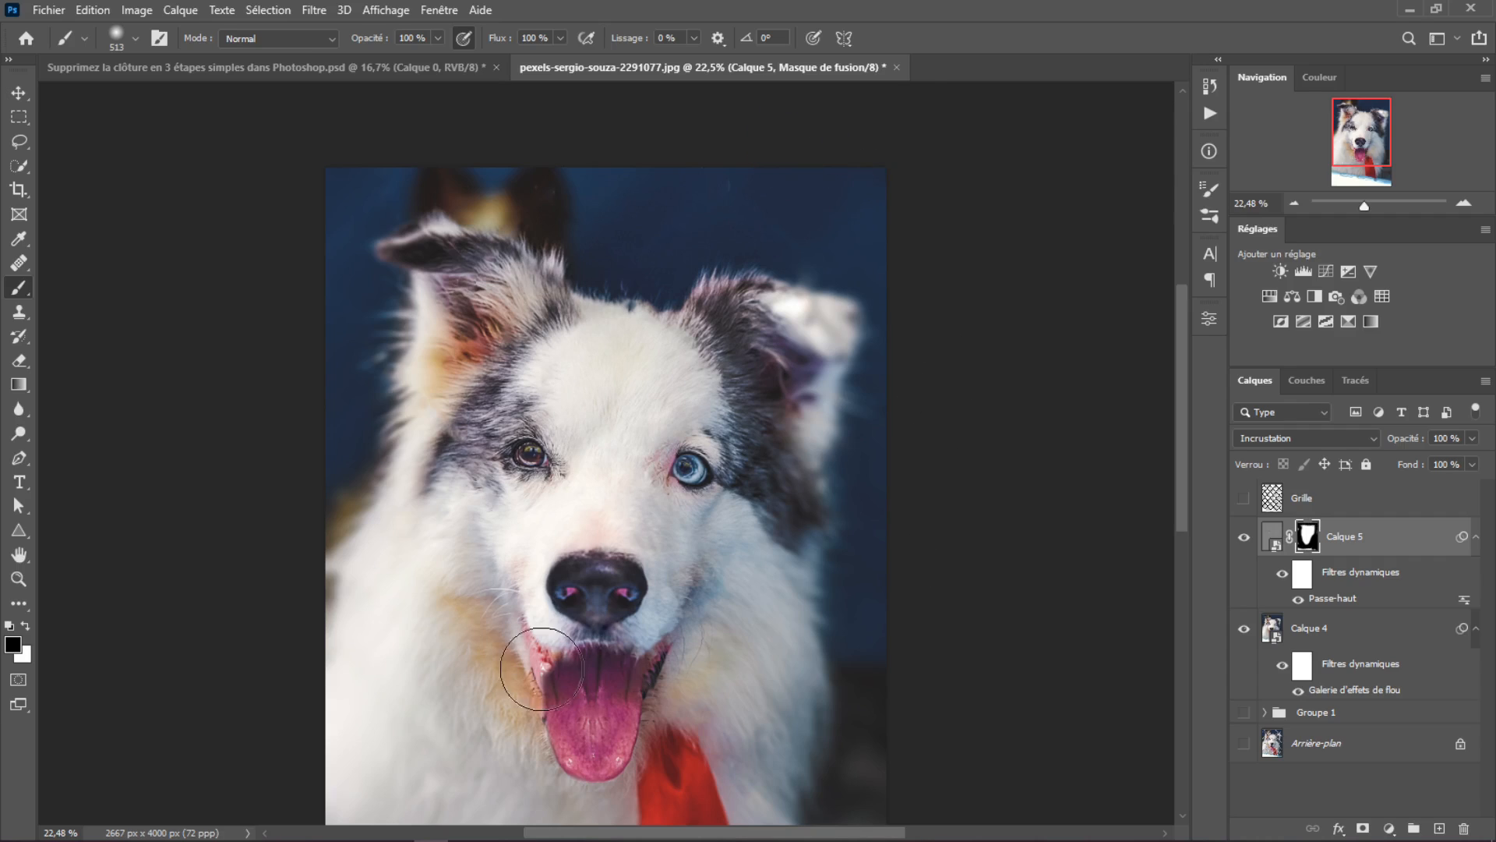
- Compare the photo with and without the masked sharpening layer, ending with the whole image in view
{"action": "left_click", "coordinate": [1244, 538]}
{"action": "left_click", "coordinate": [1244, 537]}
{"action": "left_click", "coordinate": [1243, 538]}
{"action": "left_click", "coordinate": [1244, 538]}
{"action": "scroll", "coordinate": [729, 533], "scroll_direction": "down", "scroll_amount": 1}
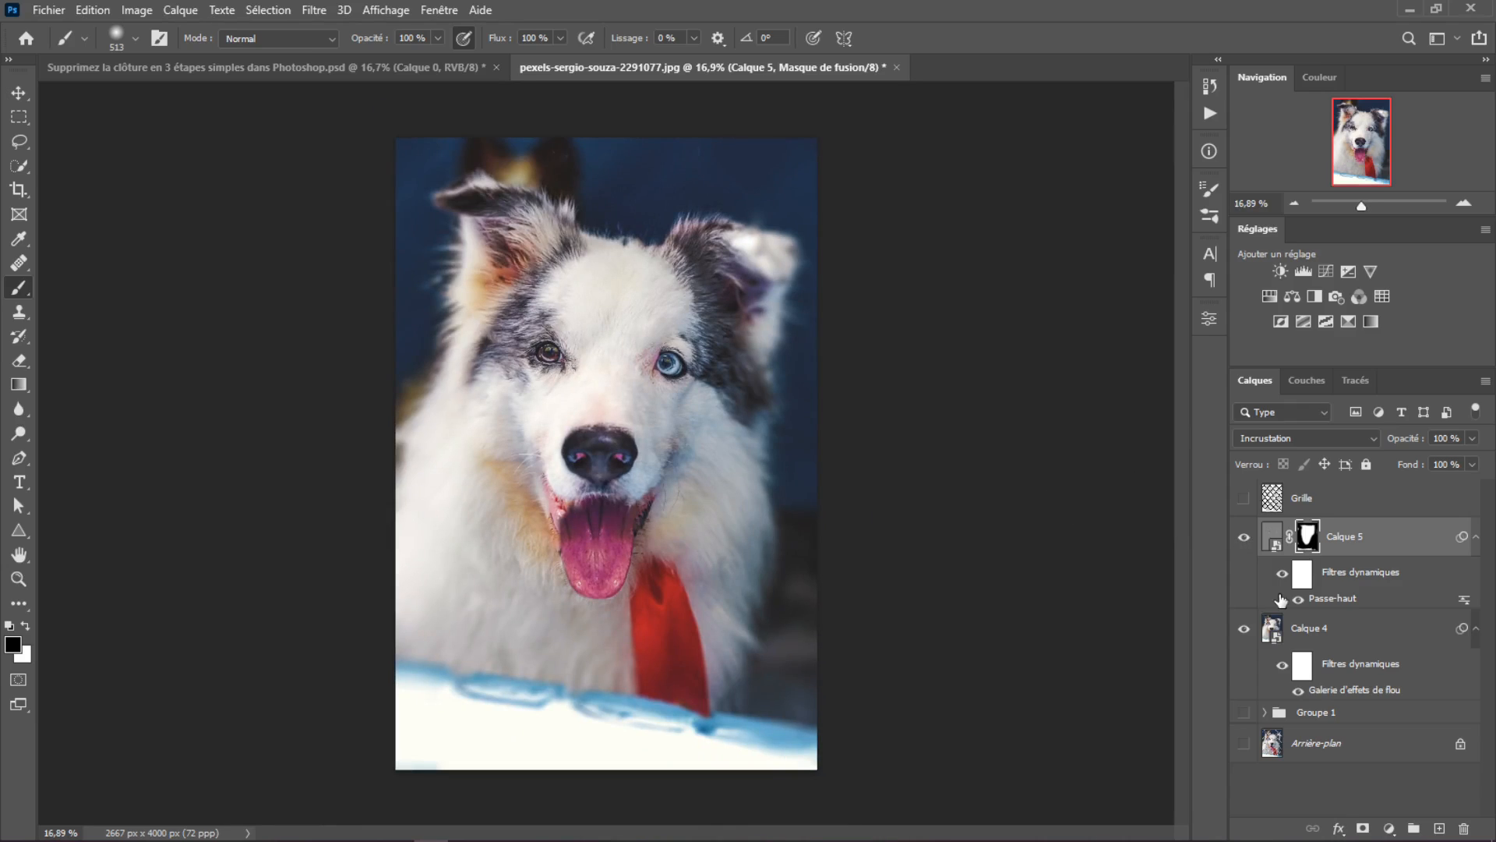